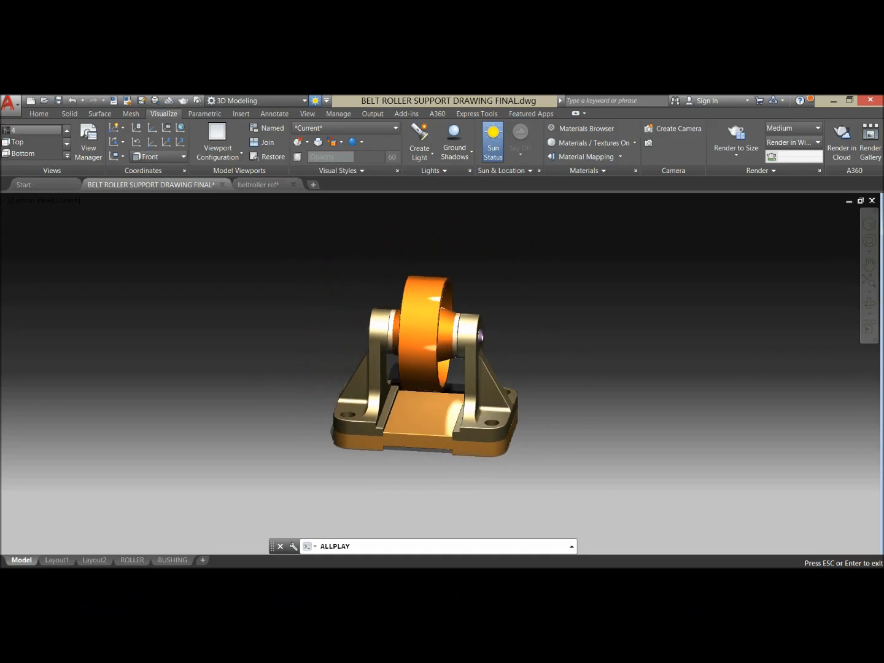
{"action": "key", "text": "Escape"}
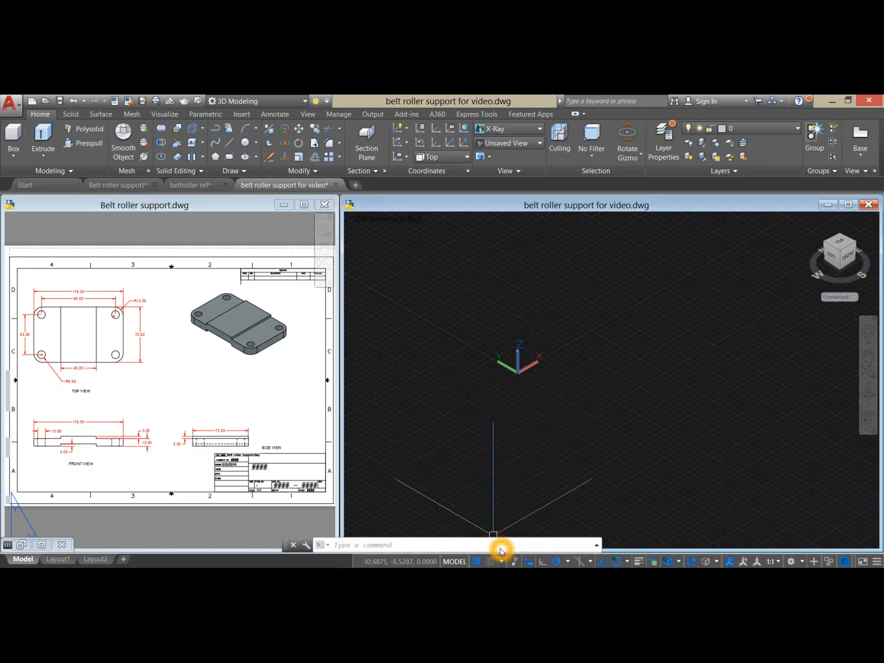
{"action": "left_click", "coordinate": [610, 545]}
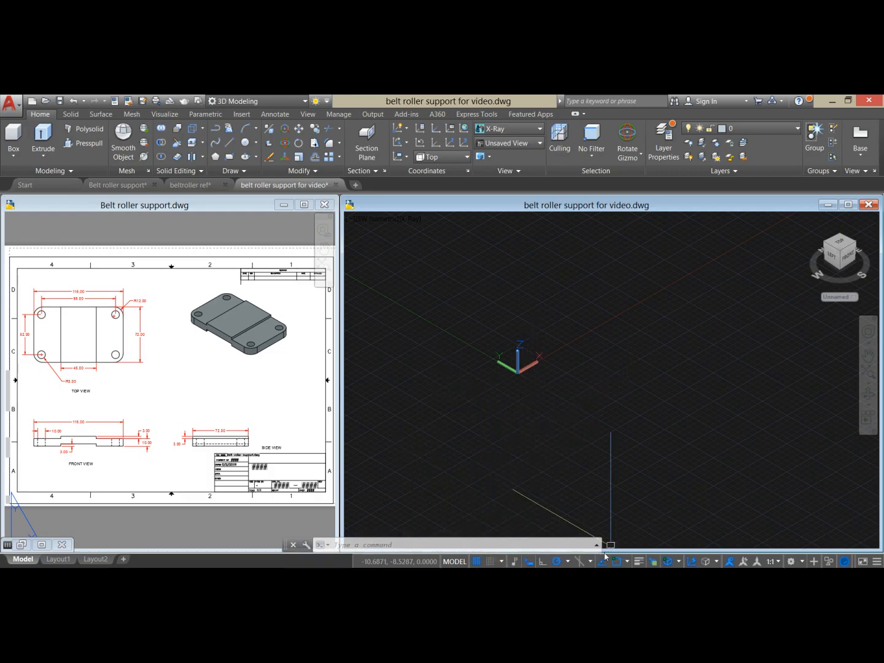
{"action": "left_click", "coordinate": [623, 558]}
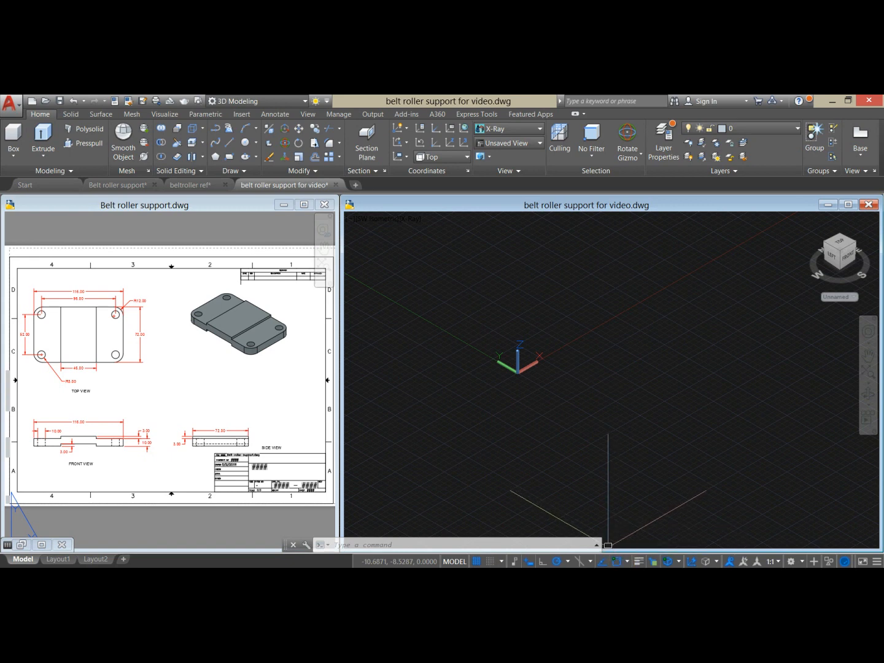
Step: Switch the model viewport to the Top view and enlarge the plate's top view in the reference drawing
{"action": "left_click", "coordinate": [583, 342]}
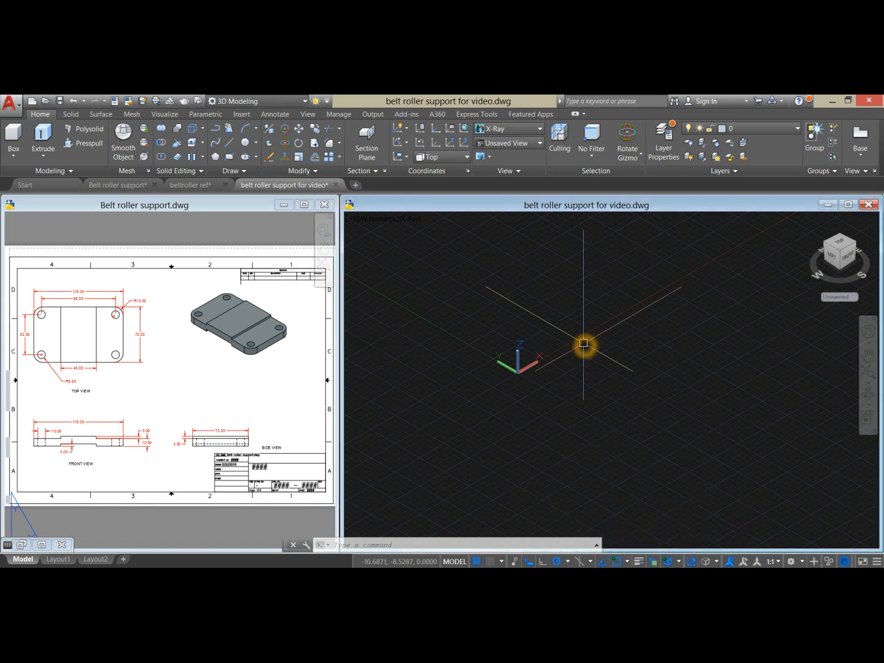
{"action": "left_click", "coordinate": [370, 224]}
{"action": "left_click", "coordinate": [394, 246]}
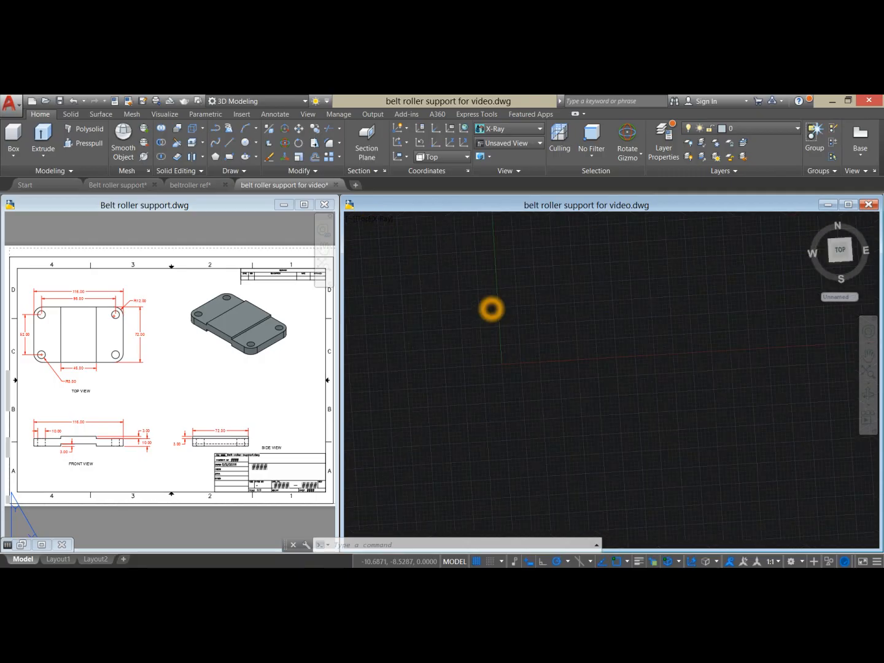
{"action": "left_click", "coordinate": [3, 434]}
{"action": "scroll", "coordinate": [55, 356], "scroll_direction": "up", "scroll_amount": 5}
{"action": "mouse_move", "coordinate": [54, 356]}
{"action": "middle_mouse_down"}
{"action": "mouse_move", "coordinate": [108, 379]}
{"action": "mouse_move", "coordinate": [107, 410]}
{"action": "middle_mouse_up"}
Step: Draw a closed rectangle of lines from the origin 0,0, 116 long in X and 72 in Y
{"action": "left_click", "coordinate": [603, 367]}
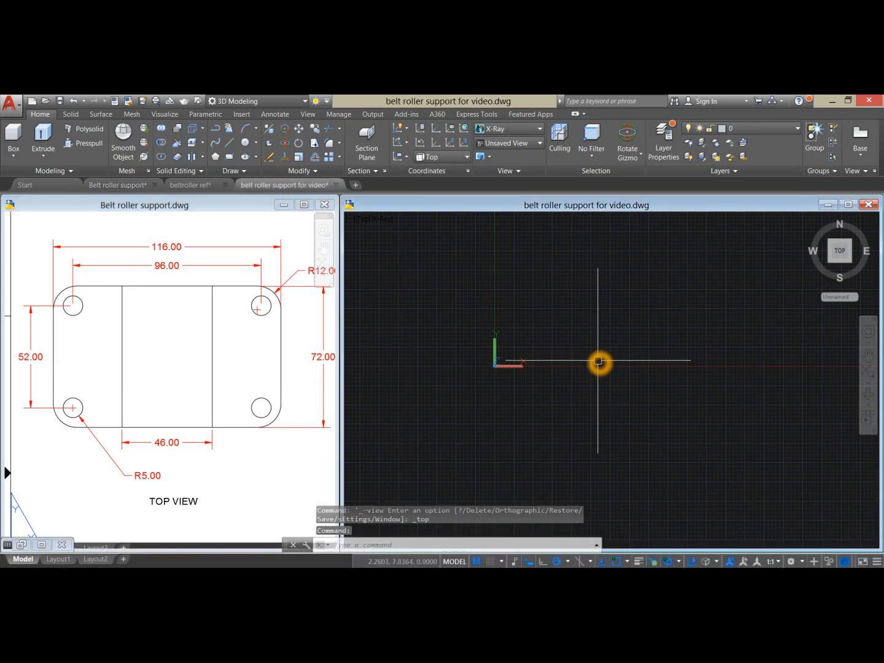
{"action": "key", "text": "Return"}
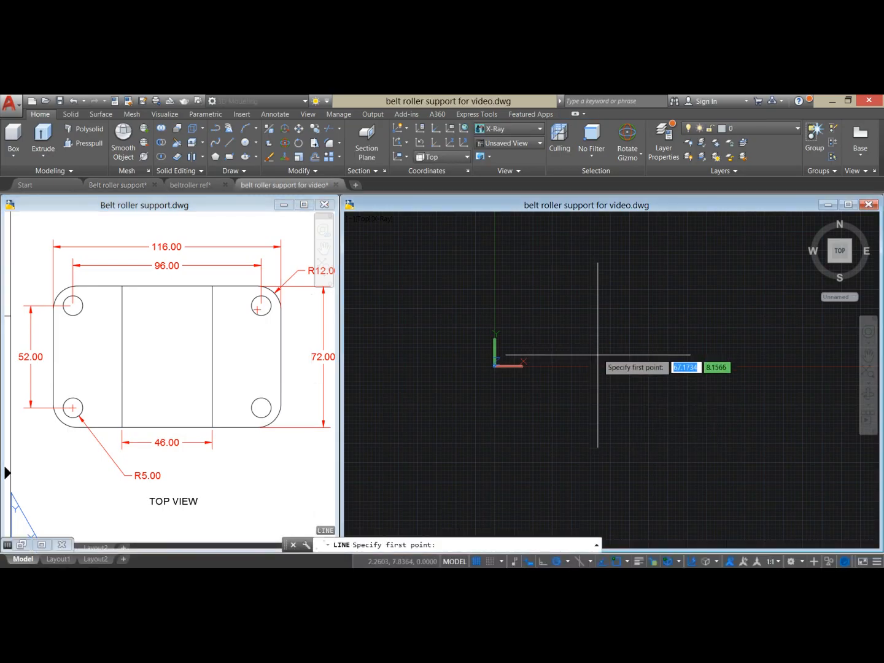
{"action": "type", "text": "0"}
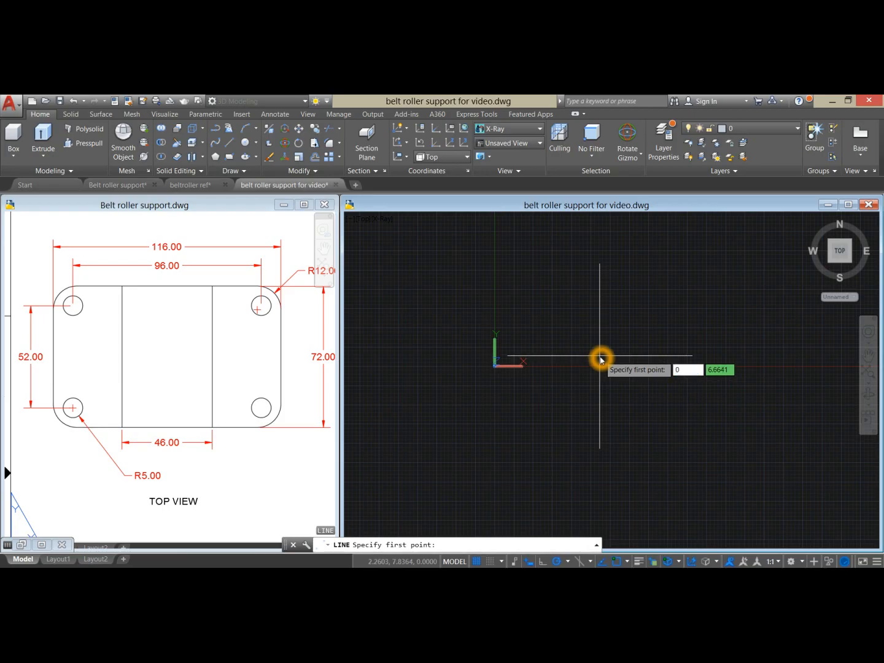
{"action": "type", "text": ",0"}
{"action": "key", "text": "Return"}
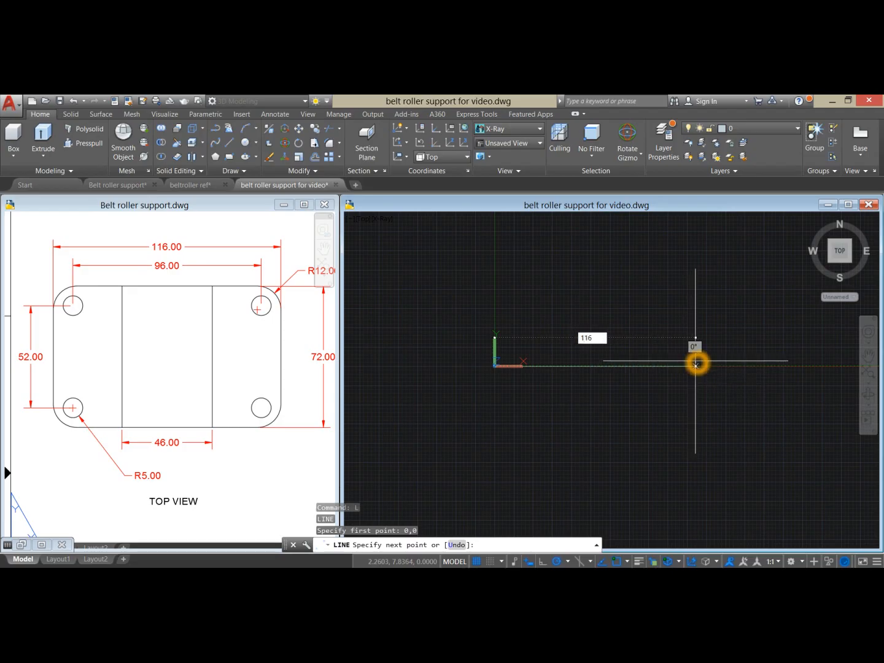
{"action": "key", "text": "Return"}
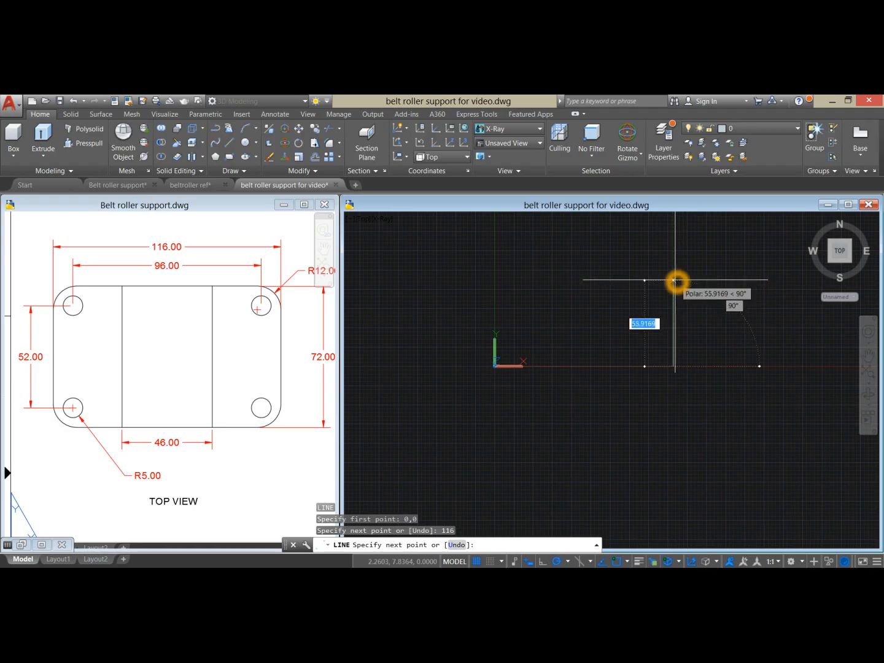
{"action": "type", "text": "72"}
{"action": "key", "text": "Return"}
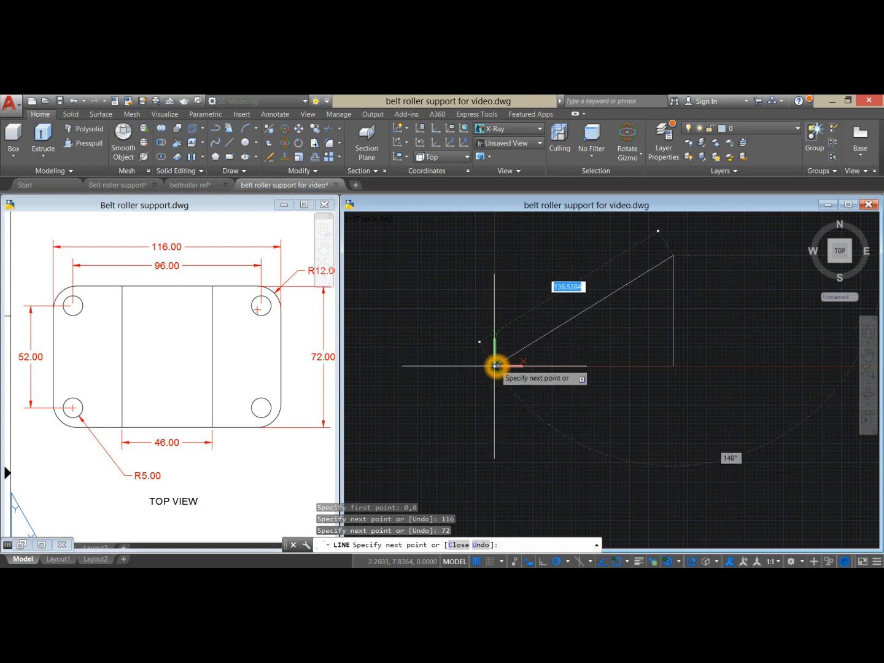
{"action": "left_click", "coordinate": [494, 256]}
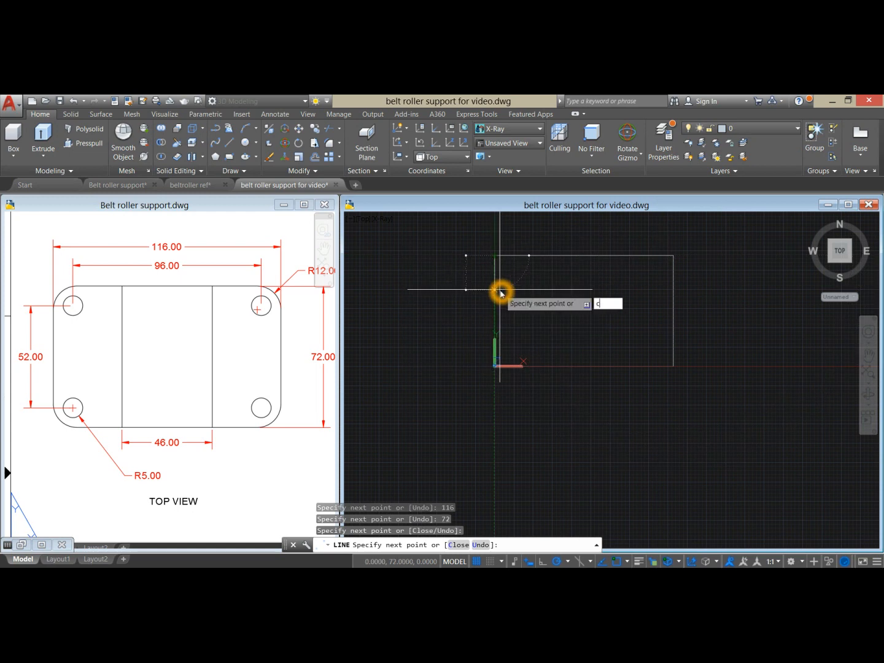
{"action": "type", "text": "c"}
{"action": "key", "text": "Return"}
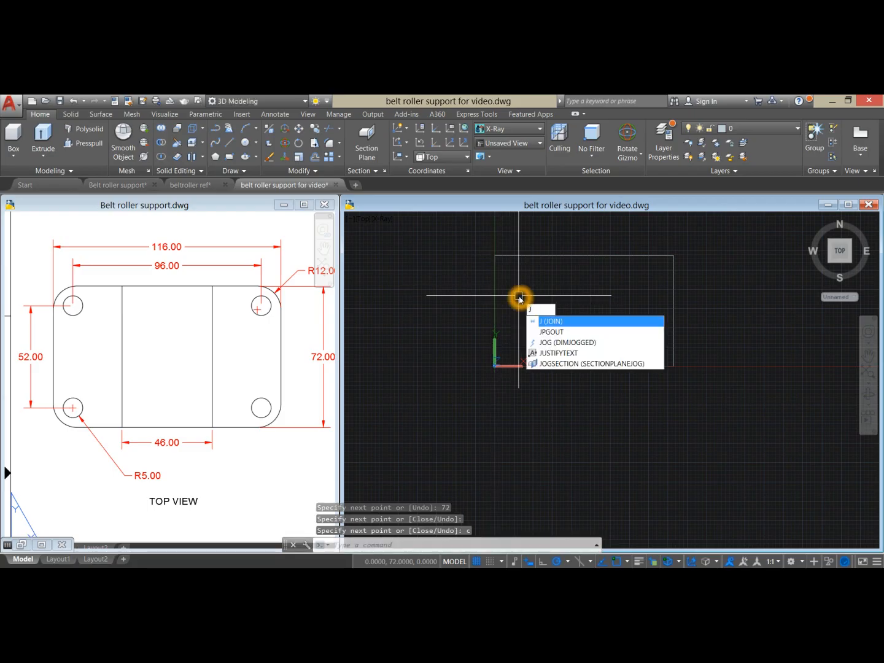
Step: Join the four lines of the rectangle into one polyline and check it by selecting it
{"action": "type", "text": "j"}
{"action": "key", "text": "Return"}
{"action": "left_click", "coordinate": [687, 385]}
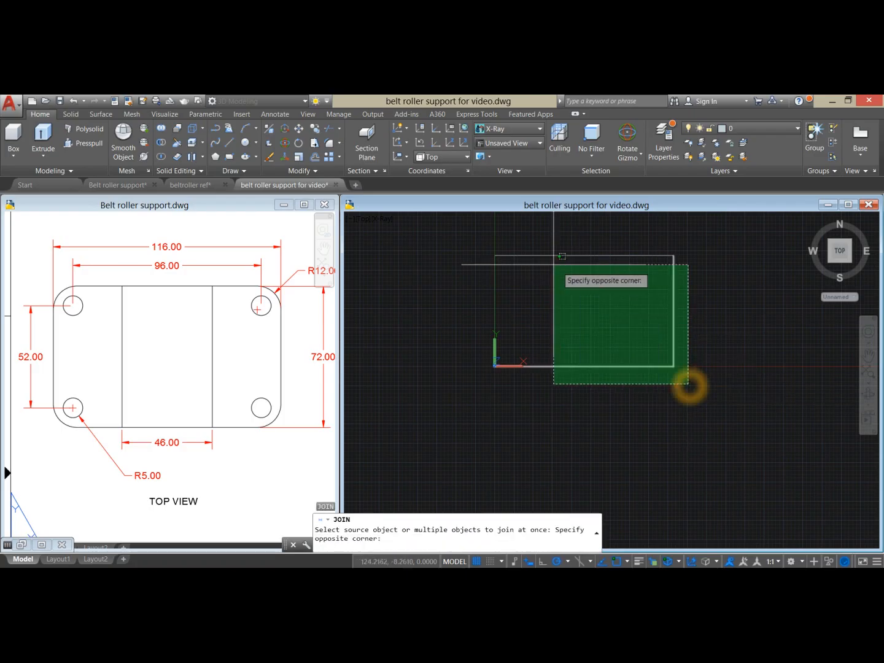
{"action": "left_click", "coordinate": [480, 244]}
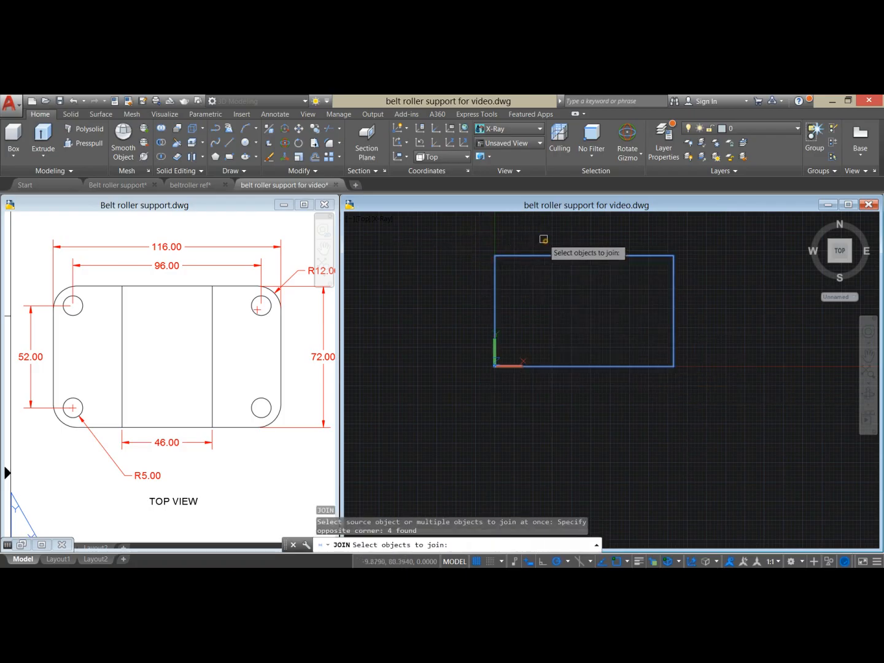
{"action": "key", "text": "Return"}
{"action": "left_click", "coordinate": [561, 255]}
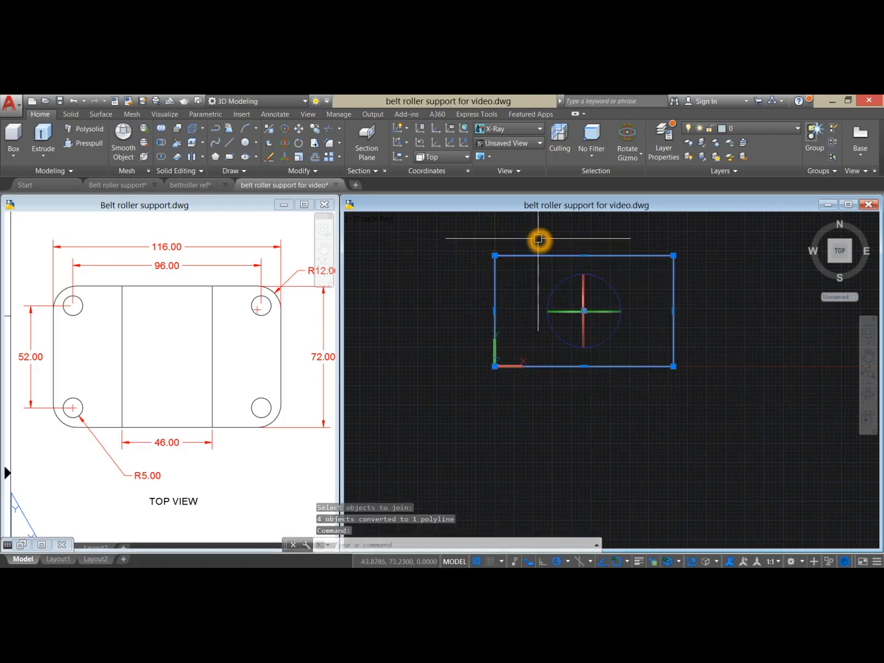
{"action": "key", "text": "Escape"}
Step: Draw a vertical centre line between the midpoints of the rectangle's two long edges
{"action": "type", "text": "l"}
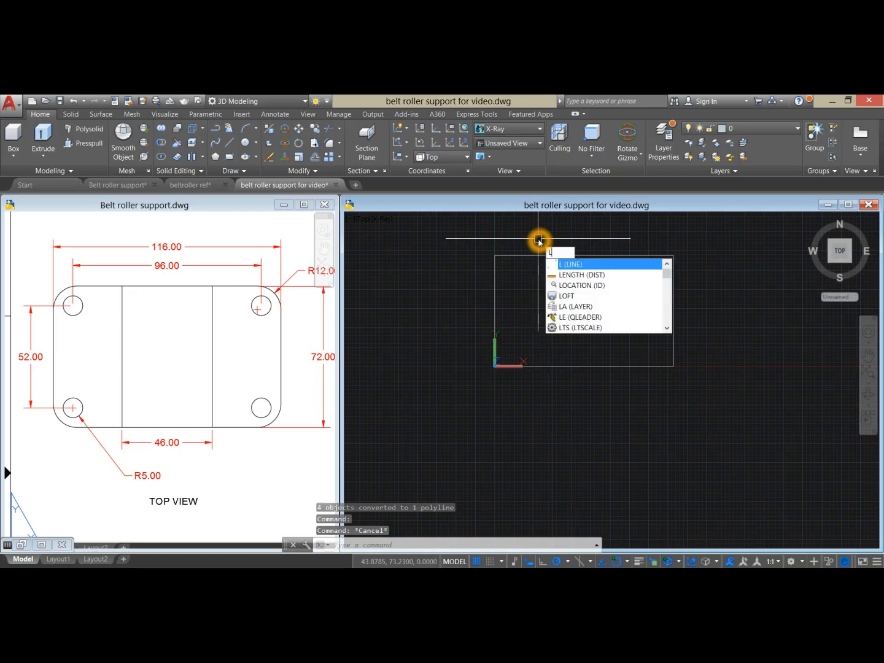
{"action": "key", "text": "Return"}
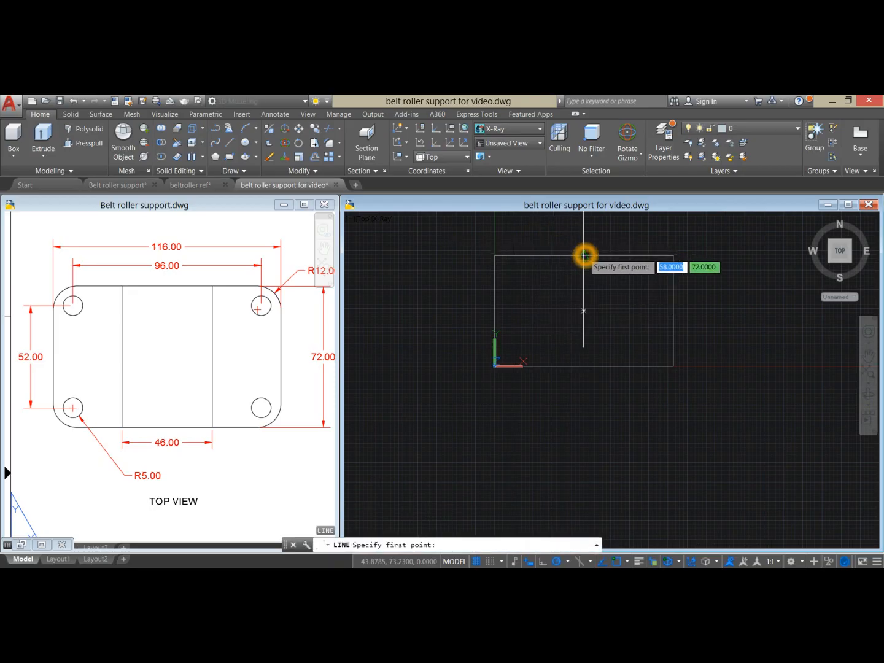
{"action": "left_click", "coordinate": [583, 255]}
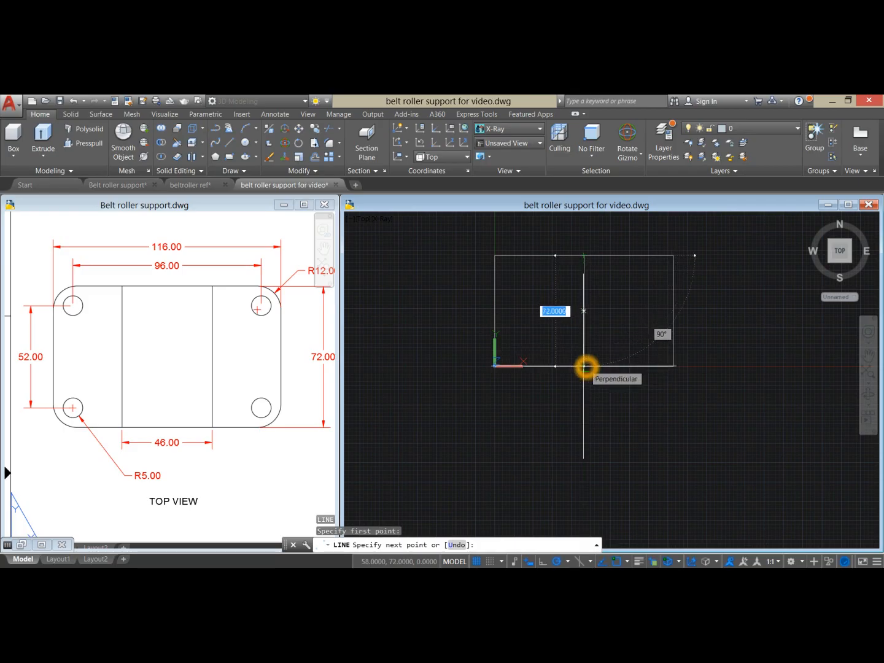
{"action": "left_click", "coordinate": [585, 366]}
{"action": "right_click", "coordinate": [605, 289]}
{"action": "left_click", "coordinate": [619, 292]}
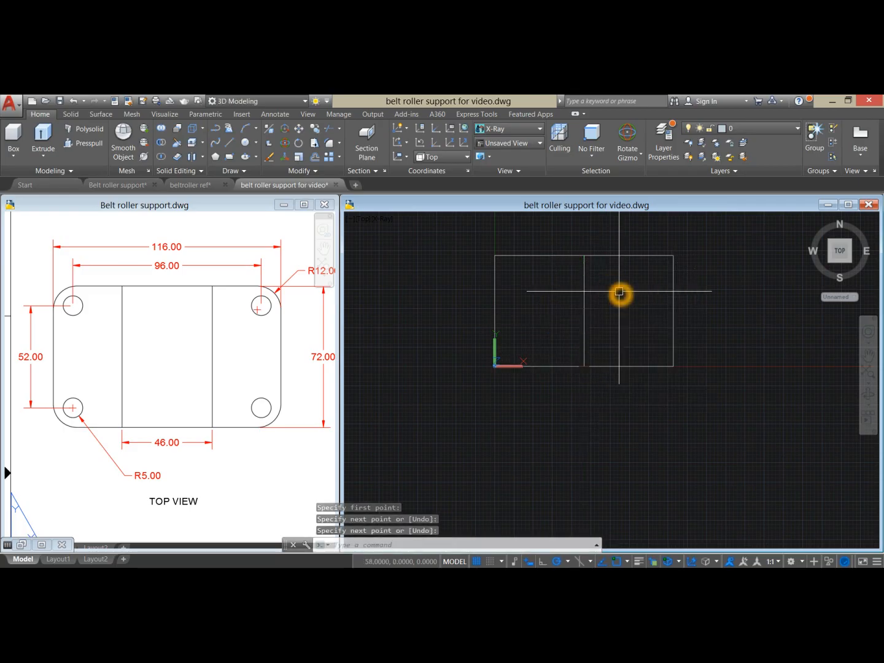
Step: Offset the vertical centre line by 23 to both sides and erase the original centre line
{"action": "type", "text": "O"}
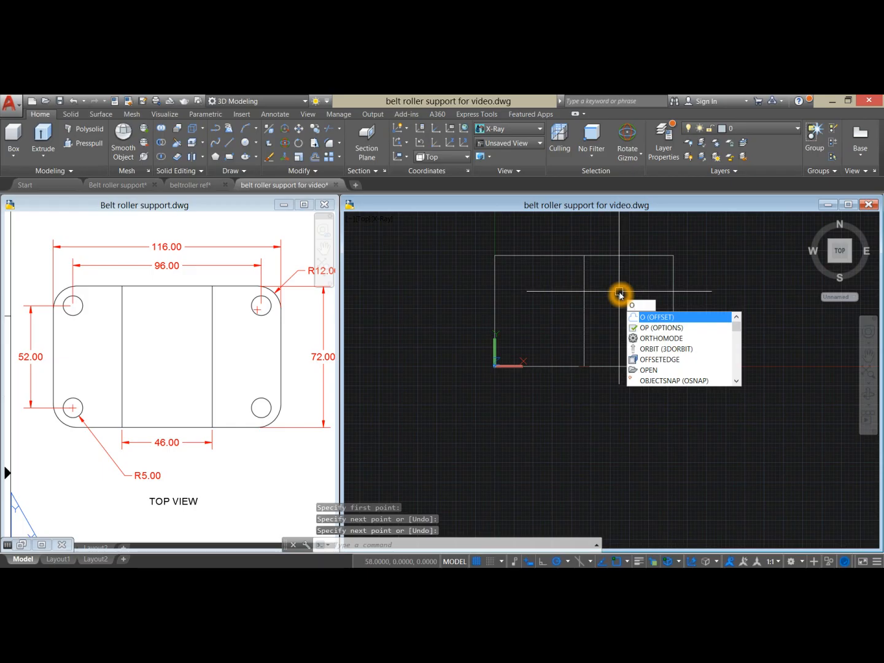
{"action": "key", "text": "Return"}
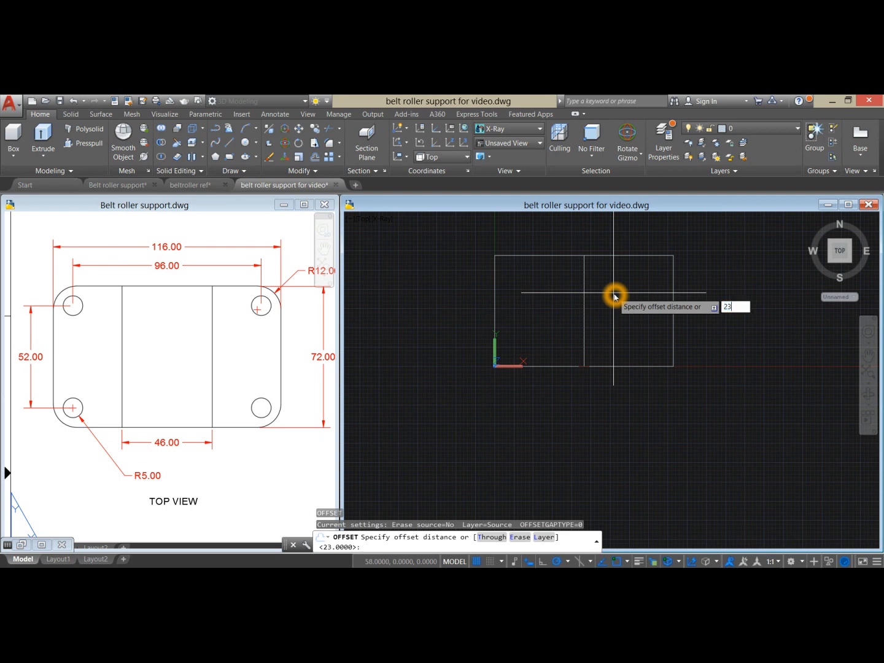
{"action": "type", "text": "23"}
{"action": "key", "text": "Return"}
{"action": "left_click", "coordinate": [586, 315]}
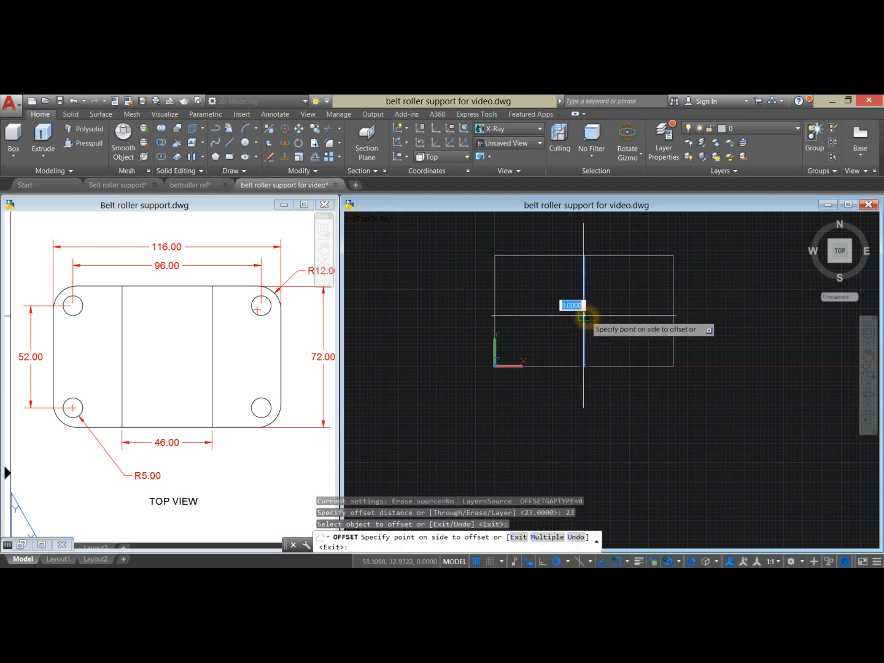
{"action": "left_click", "coordinate": [601, 313]}
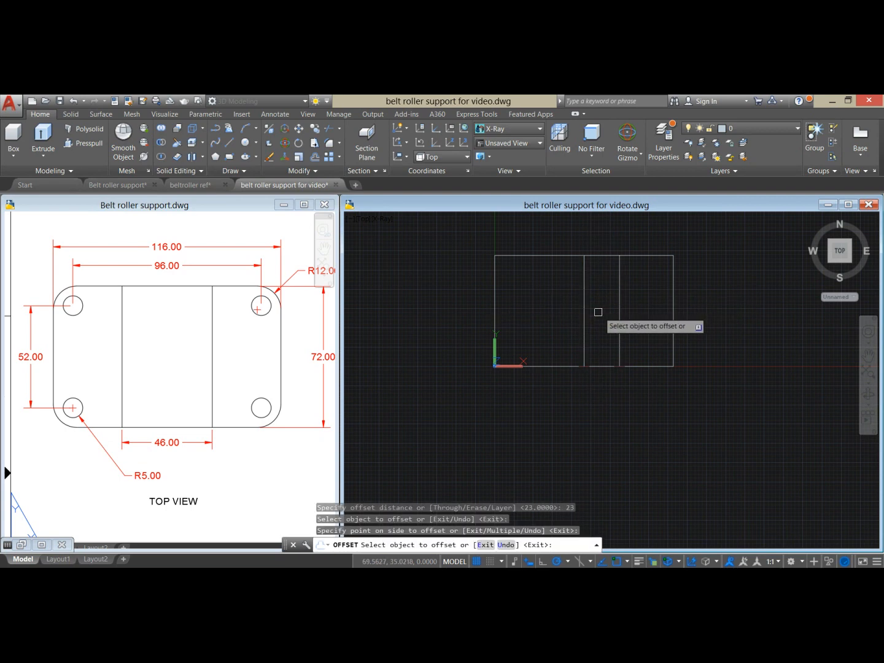
{"action": "left_click", "coordinate": [586, 312]}
{"action": "left_click", "coordinate": [568, 318]}
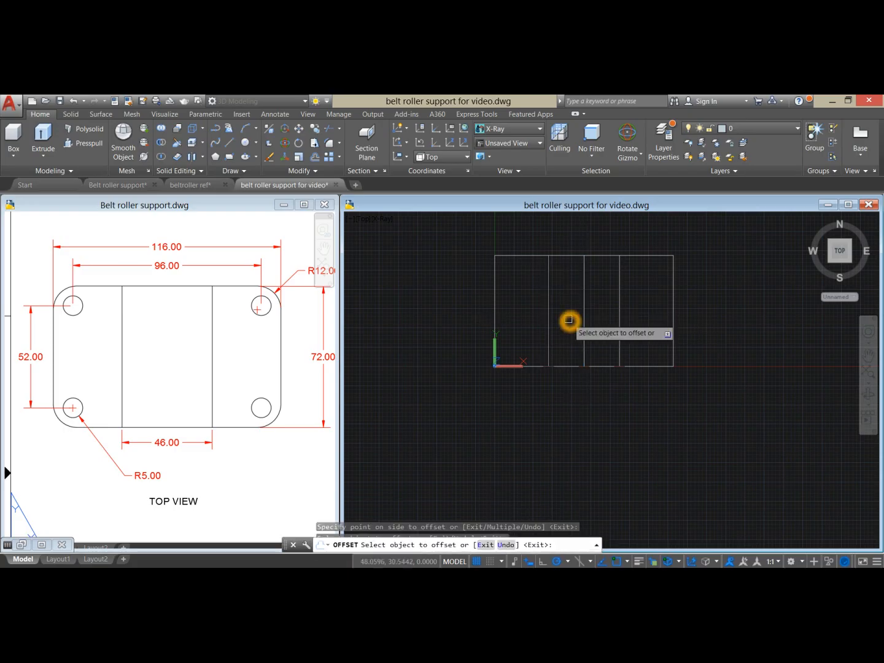
{"action": "right_click", "coordinate": [693, 274]}
{"action": "left_click", "coordinate": [705, 278]}
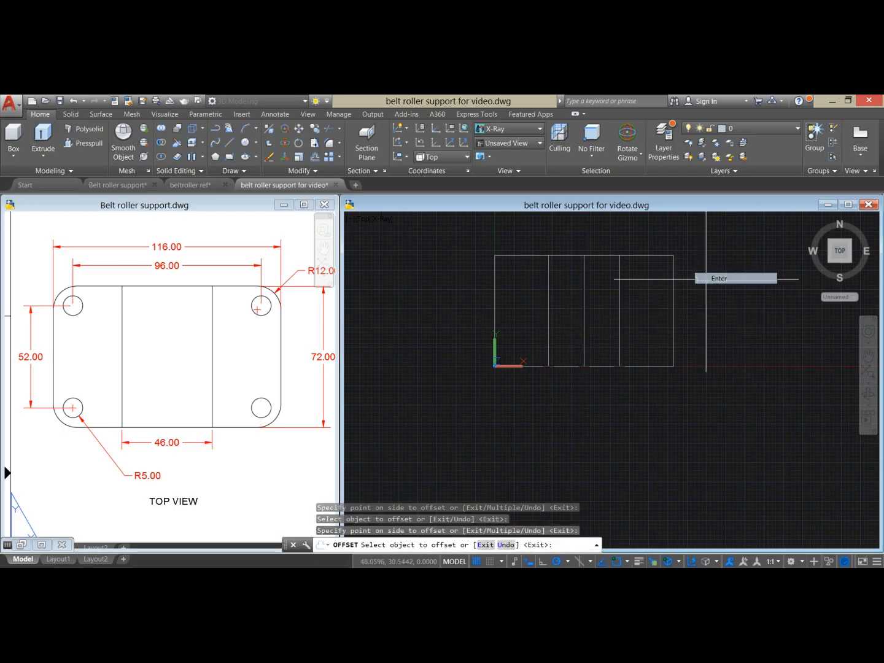
{"action": "left_click", "coordinate": [583, 295]}
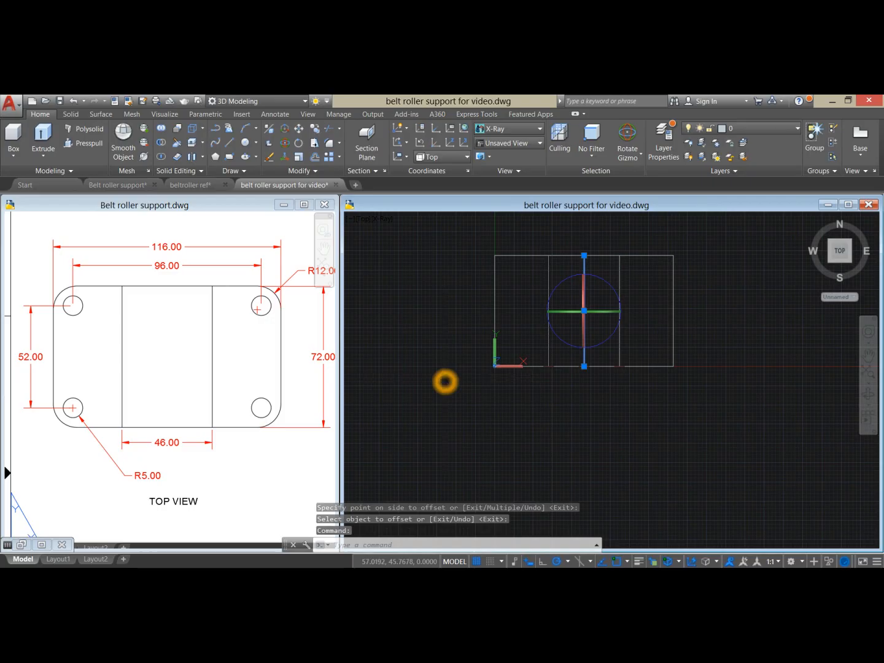
{"action": "key", "text": "Delete"}
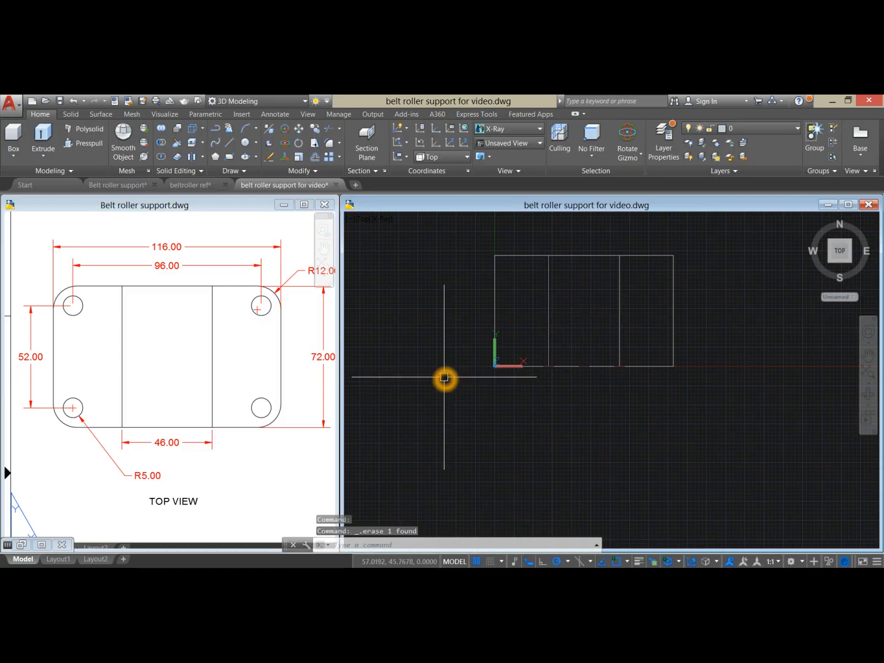
Step: Draw a line along the rectangle's upper edge connecting the upper ends of the two offset lines
{"action": "type", "text": "l"}
{"action": "key", "text": "Return"}
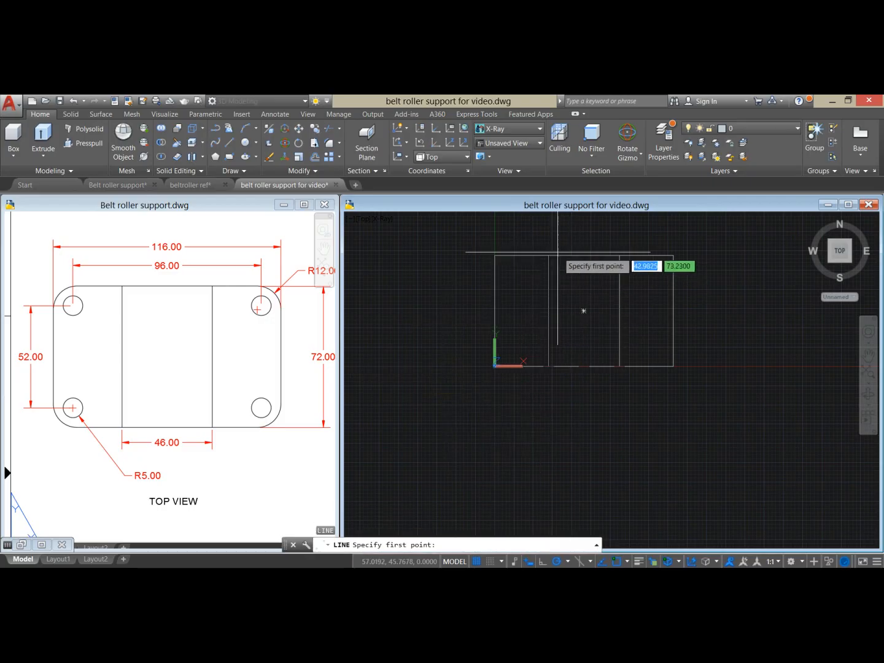
{"action": "left_click", "coordinate": [550, 258]}
{"action": "left_click", "coordinate": [618, 255]}
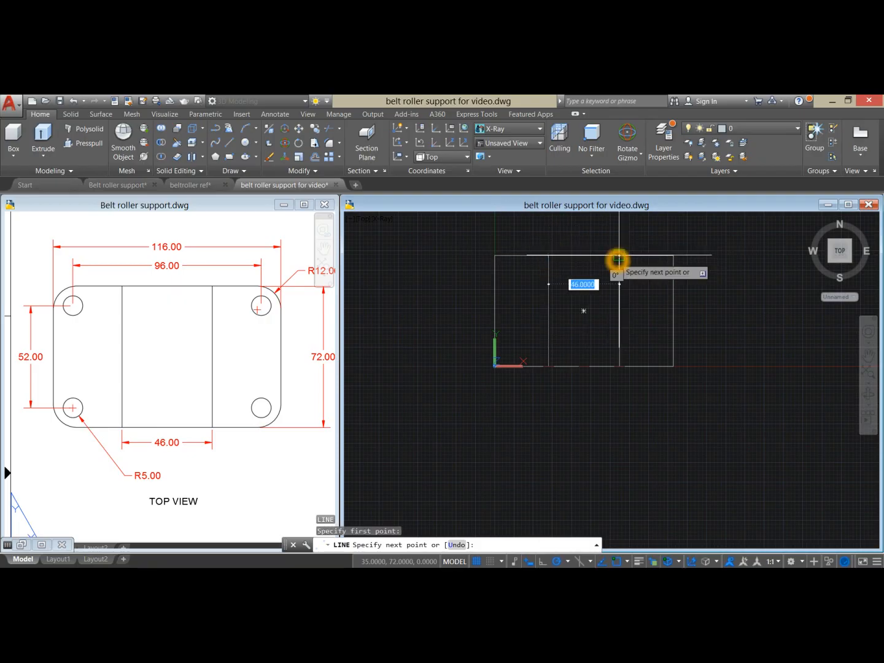
{"action": "right_click", "coordinate": [632, 287]}
{"action": "left_click", "coordinate": [638, 298]}
Step: Draw a line along the rectangle's lower edge connecting the lower ends of the two offset lines
{"action": "right_click", "coordinate": [586, 291]}
{"action": "left_click", "coordinate": [605, 300]}
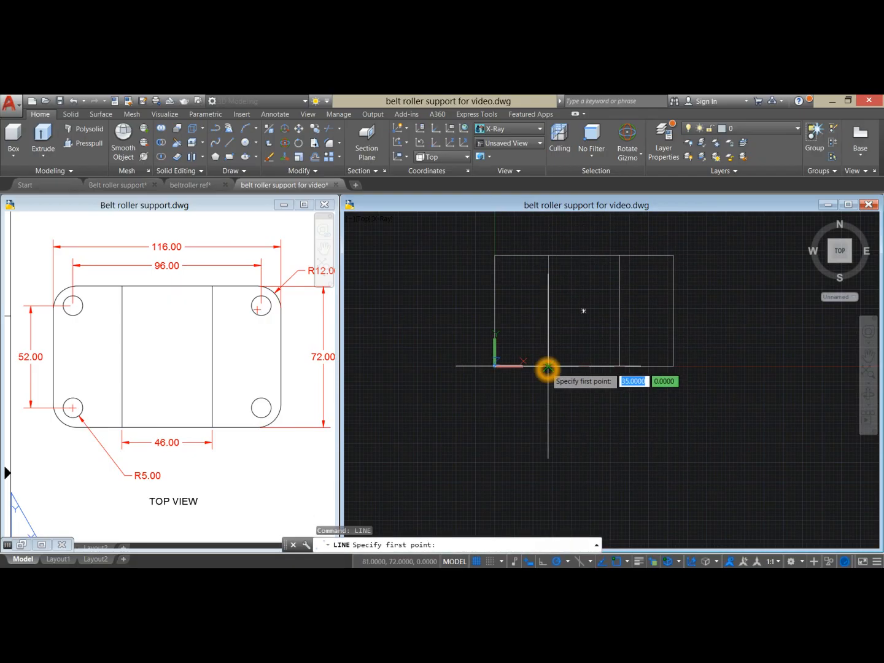
{"action": "left_click", "coordinate": [547, 366]}
{"action": "left_click", "coordinate": [619, 367]}
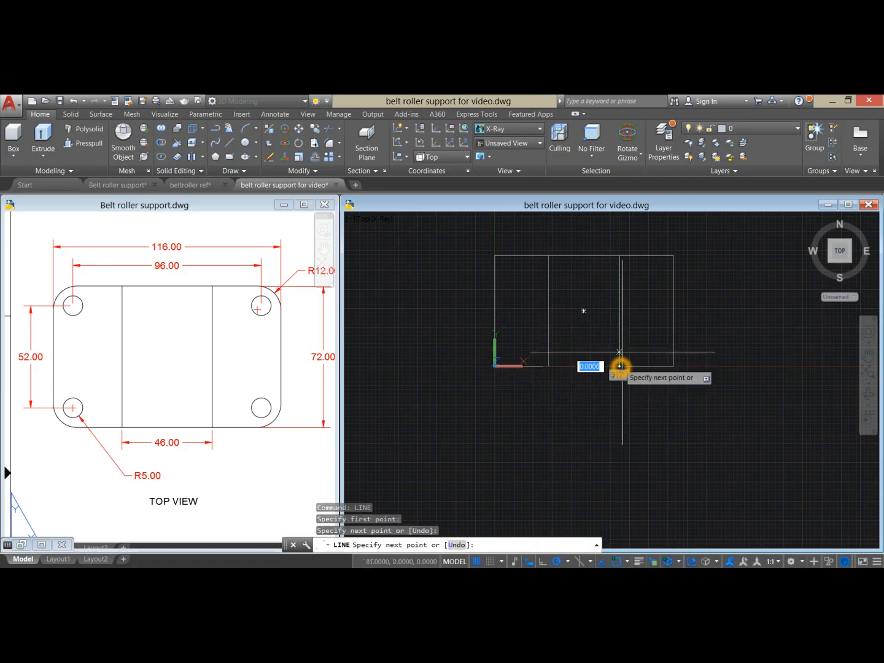
{"action": "right_click", "coordinate": [633, 290]}
{"action": "left_click", "coordinate": [640, 293]}
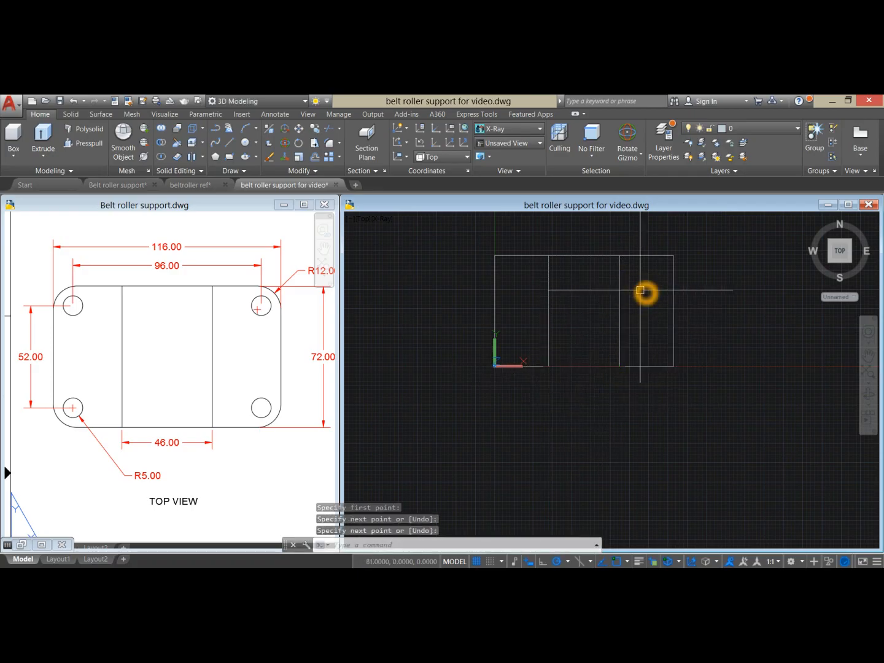
Step: Join the four lines of the middle rectangle into a single closed polyline
{"action": "type", "text": "j"}
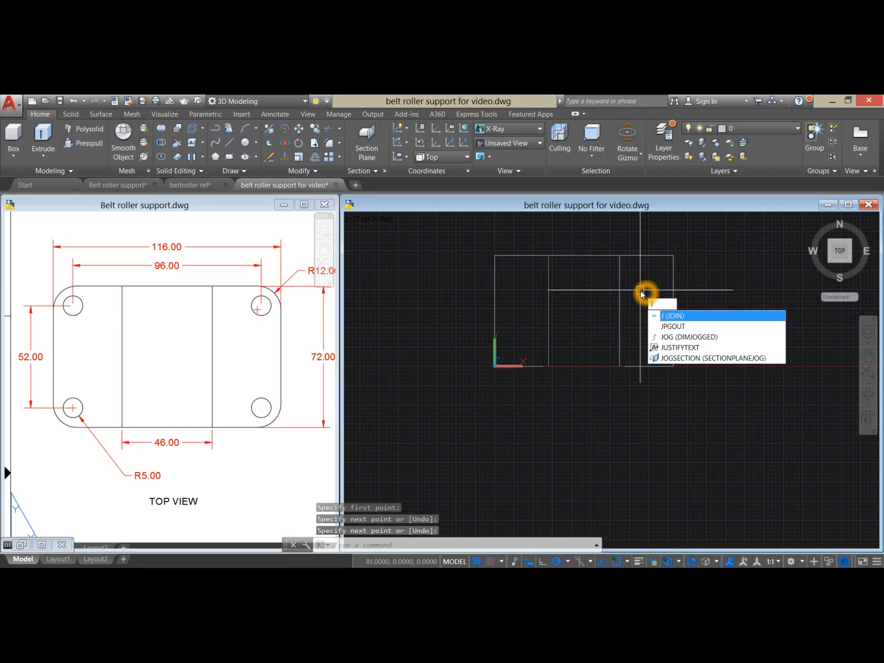
{"action": "key", "text": "Return"}
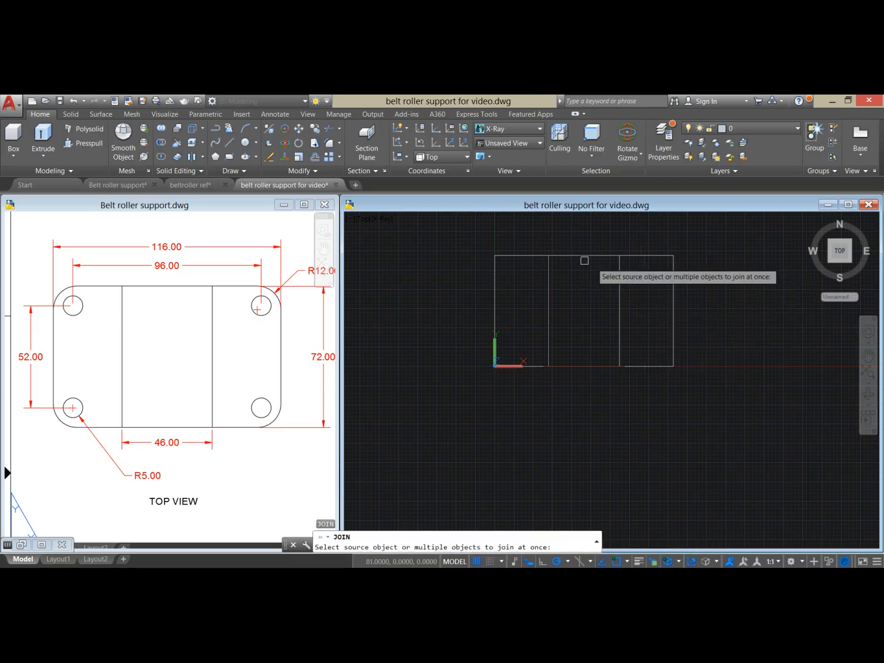
{"action": "left_click", "coordinate": [580, 255]}
{"action": "left_click", "coordinate": [621, 308]}
{"action": "left_click", "coordinate": [619, 306]}
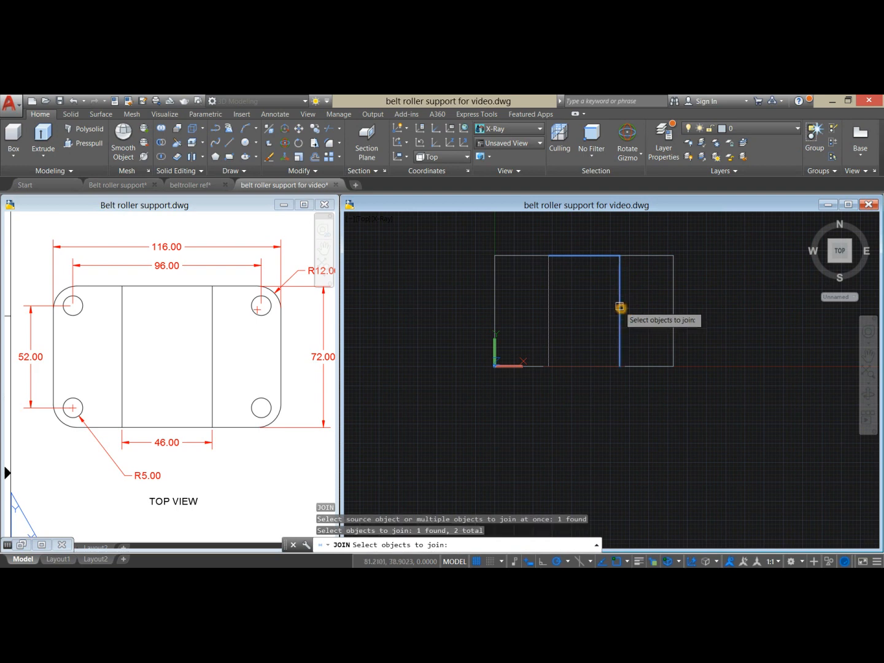
{"action": "left_click", "coordinate": [588, 367]}
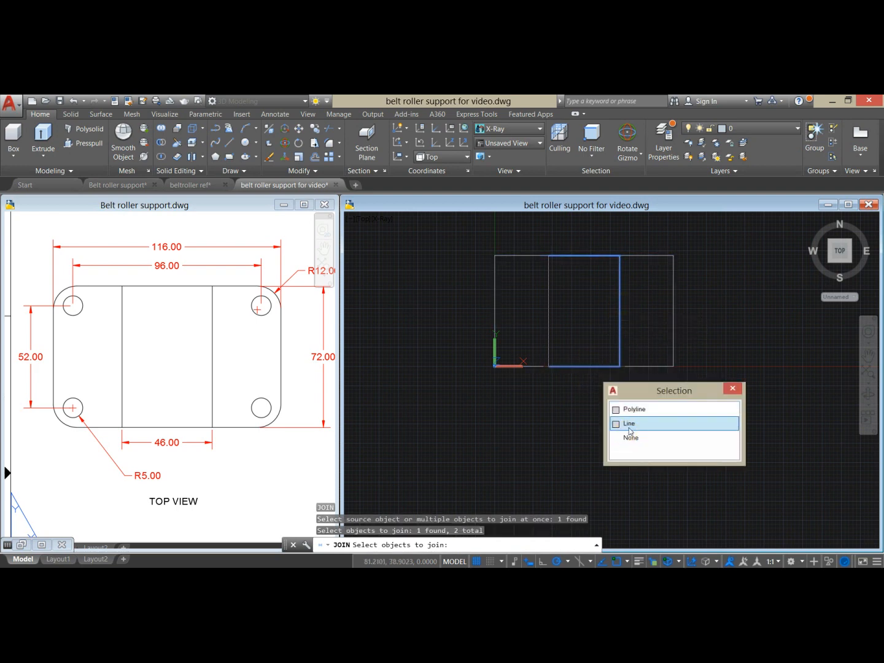
{"action": "left_click", "coordinate": [629, 428]}
{"action": "left_click", "coordinate": [549, 322]}
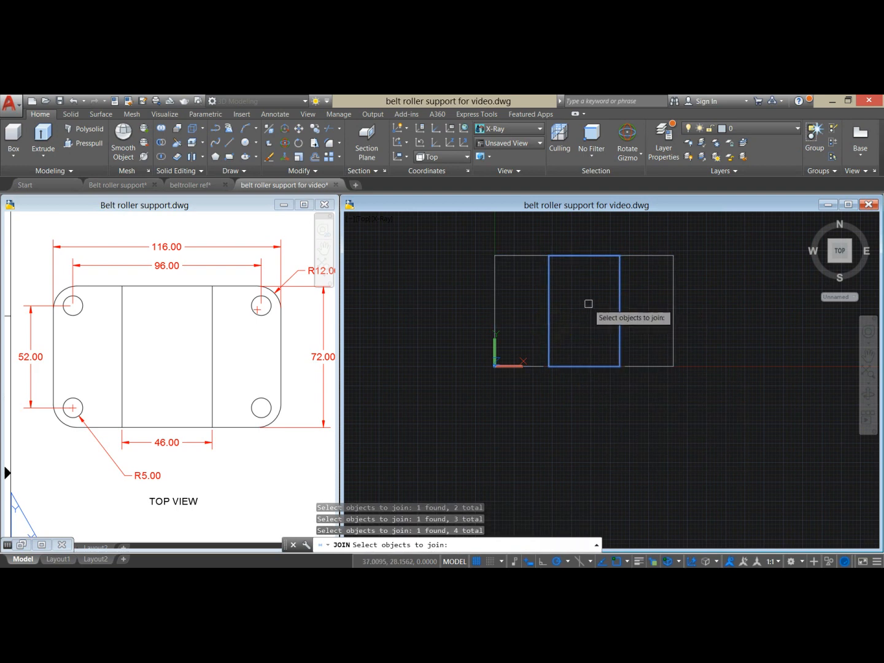
{"action": "key", "text": "Return"}
{"action": "left_click", "coordinate": [619, 294]}
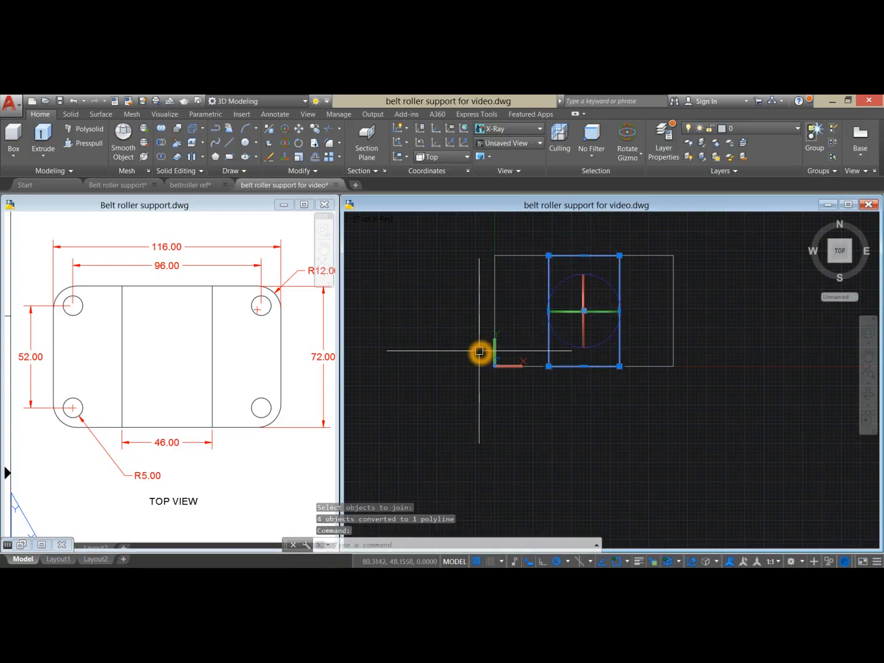
{"action": "key", "text": "Escape"}
Step: Extrude the outer rectangle to a height of 10, following the front view of the reference drawing
{"action": "mouse_move", "coordinate": [497, 424]}
{"action": "middle_mouse_down", "text": "shift"}
{"action": "mouse_move", "coordinate": [534, 344]}
{"action": "mouse_move", "coordinate": [549, 342]}
{"action": "mouse_move", "coordinate": [507, 406]}
{"action": "middle_mouse_up", "text": "shift"}
{"action": "left_click", "coordinate": [571, 322]}
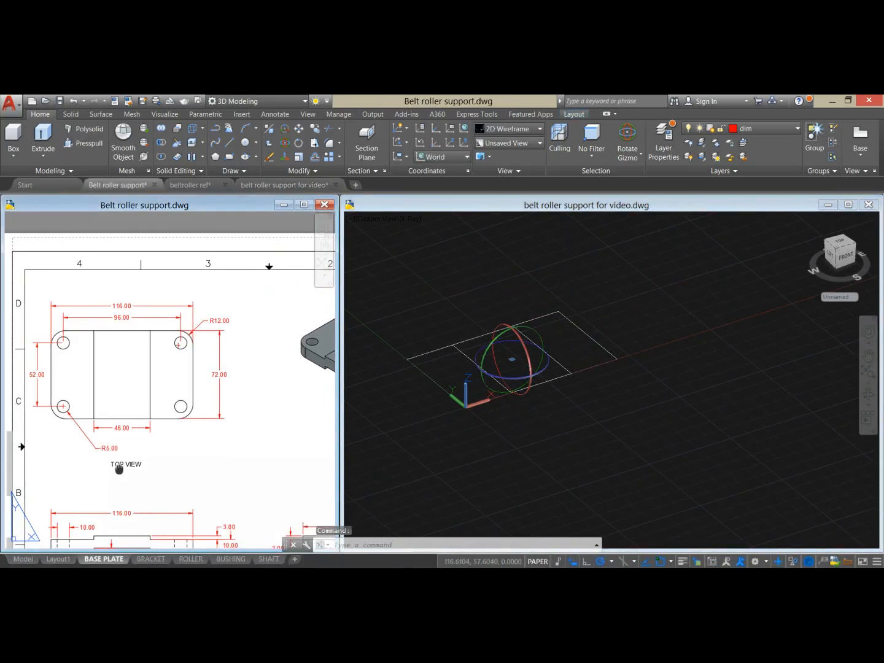
{"action": "middle_click_drag", "start_coordinate": [119, 470], "coordinate": [159, 350]}
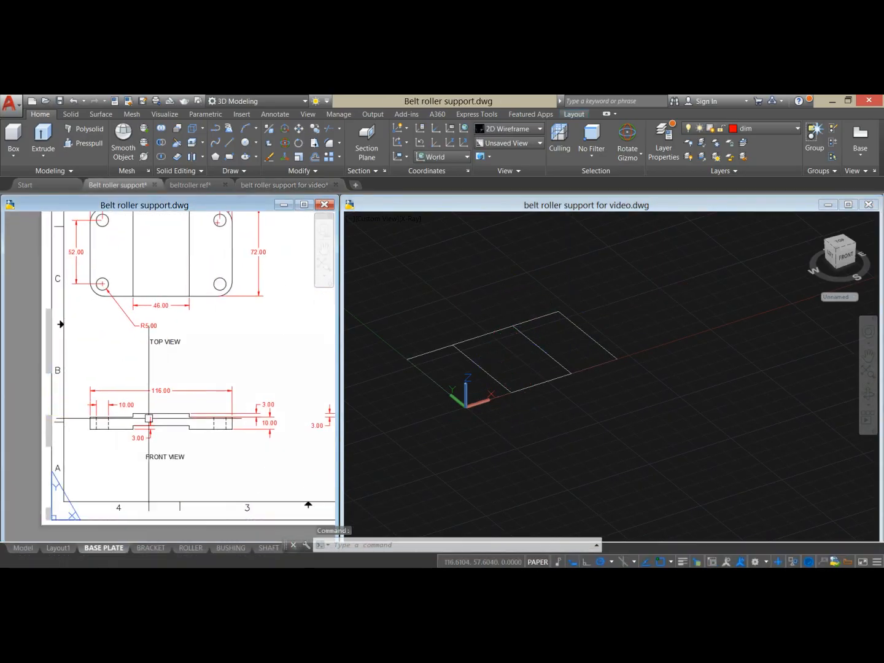
{"action": "scroll", "coordinate": [148, 418], "scroll_direction": "up", "scroll_amount": 2}
{"action": "middle_click_drag", "start_coordinate": [148, 419], "coordinate": [107, 418]}
{"action": "left_click", "coordinate": [538, 440]}
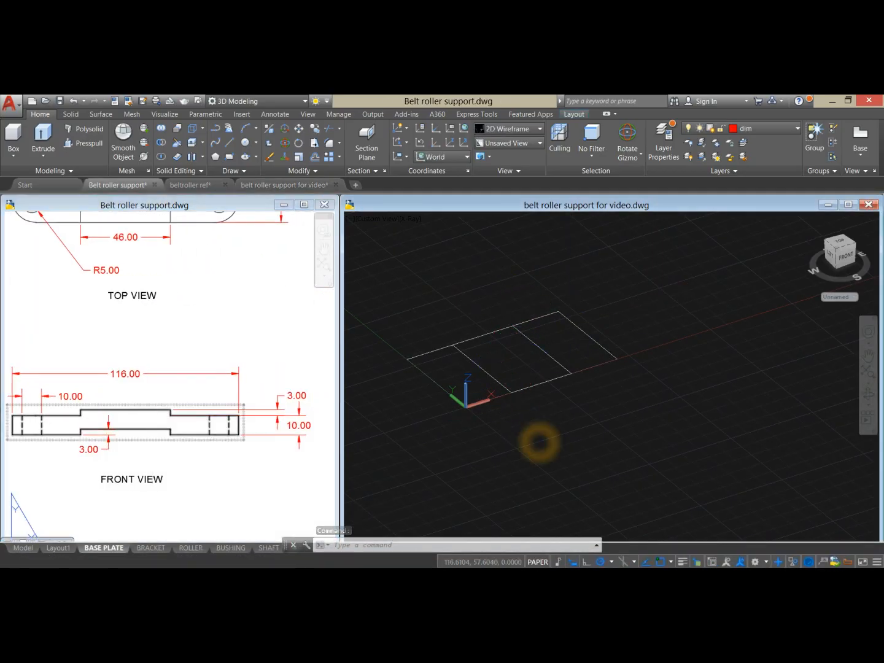
{"action": "left_click", "coordinate": [593, 339]}
{"action": "left_click", "coordinate": [43, 136]}
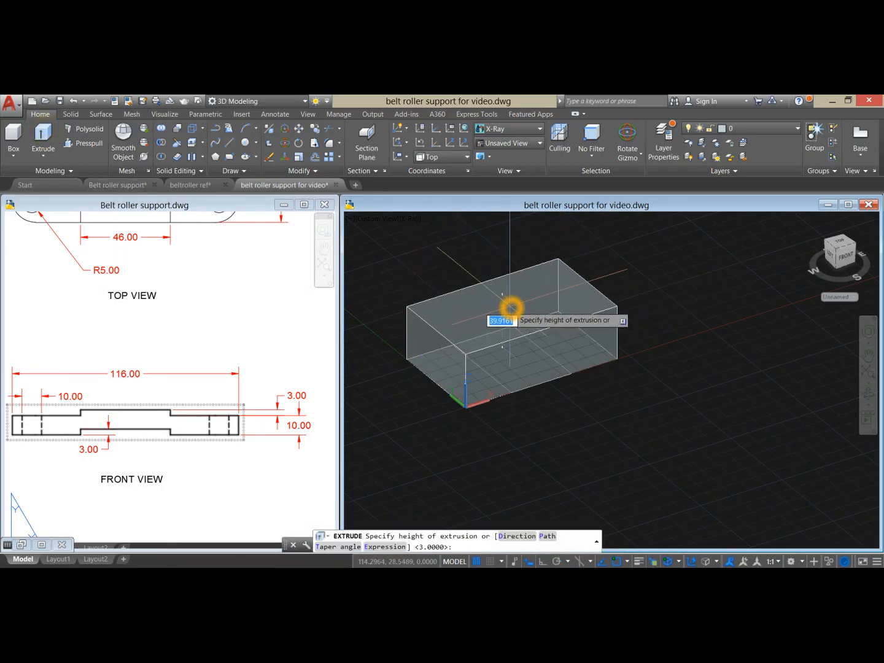
{"action": "key", "text": "Return"}
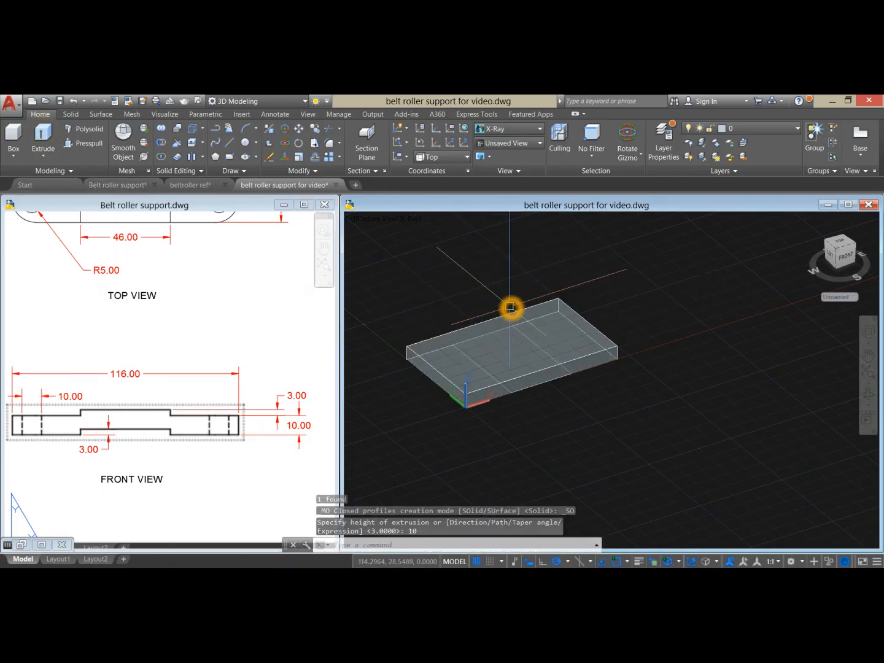
Step: Extrude the middle rectangle at the plate's underside upwards by 3
{"action": "left_click", "coordinate": [502, 347]}
{"action": "middle_click_drag", "start_coordinate": [523, 393], "coordinate": [503, 342], "text": "shift"}
{"action": "left_click", "coordinate": [496, 347]}
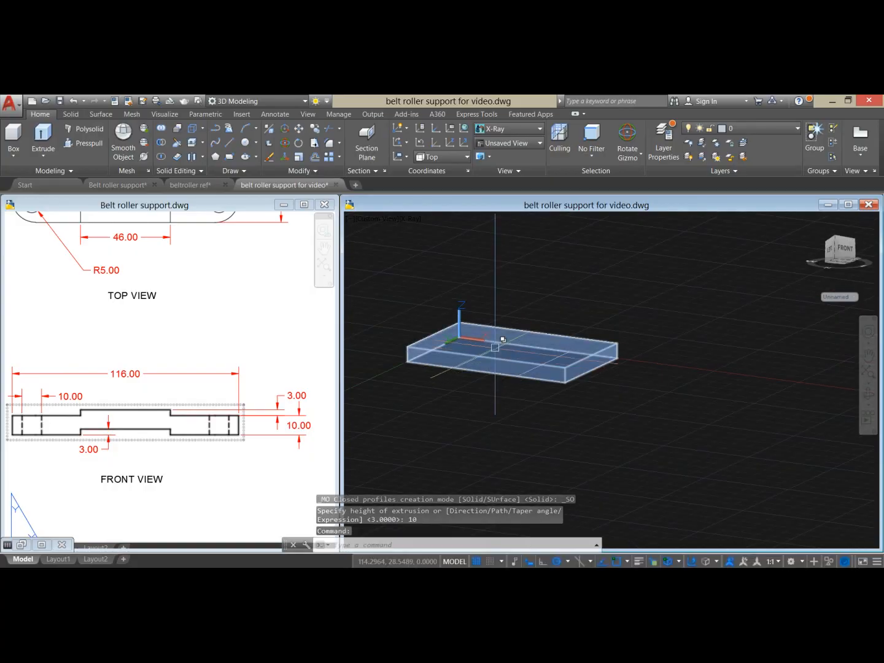
{"action": "left_click", "coordinate": [538, 404]}
{"action": "mouse_move", "coordinate": [517, 295]}
{"action": "middle_mouse_down", "text": "shift"}
{"action": "mouse_move", "coordinate": [509, 320]}
{"action": "mouse_move", "coordinate": [506, 301]}
{"action": "middle_mouse_up", "text": "shift"}
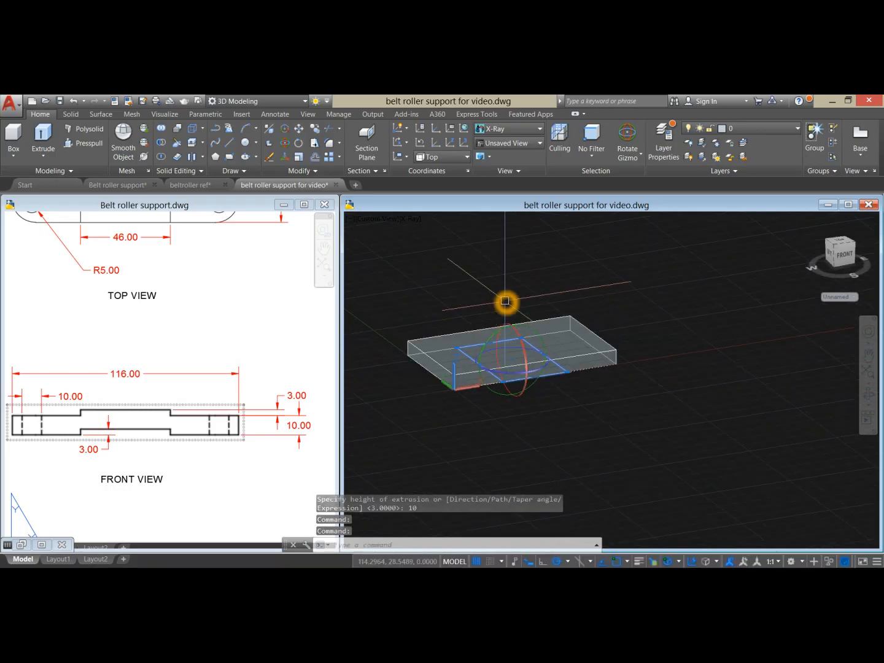
{"action": "left_click", "coordinate": [46, 136]}
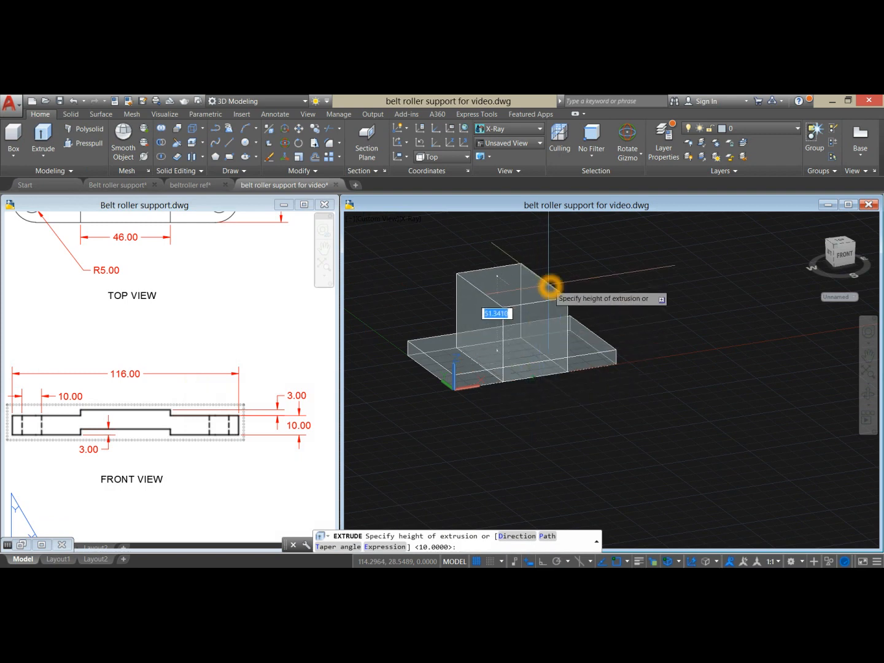
{"action": "key", "text": "Return"}
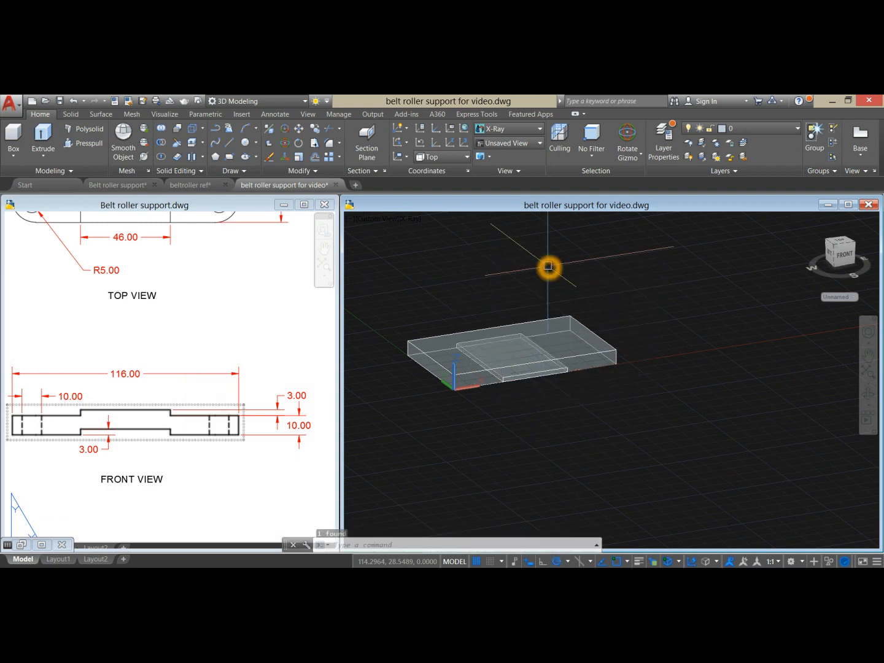
Step: Copy the 3-thick middle slab vertically from its lower front corner to the plate's upper front edge
{"action": "scroll", "coordinate": [528, 391], "scroll_direction": "up", "scroll_amount": 3}
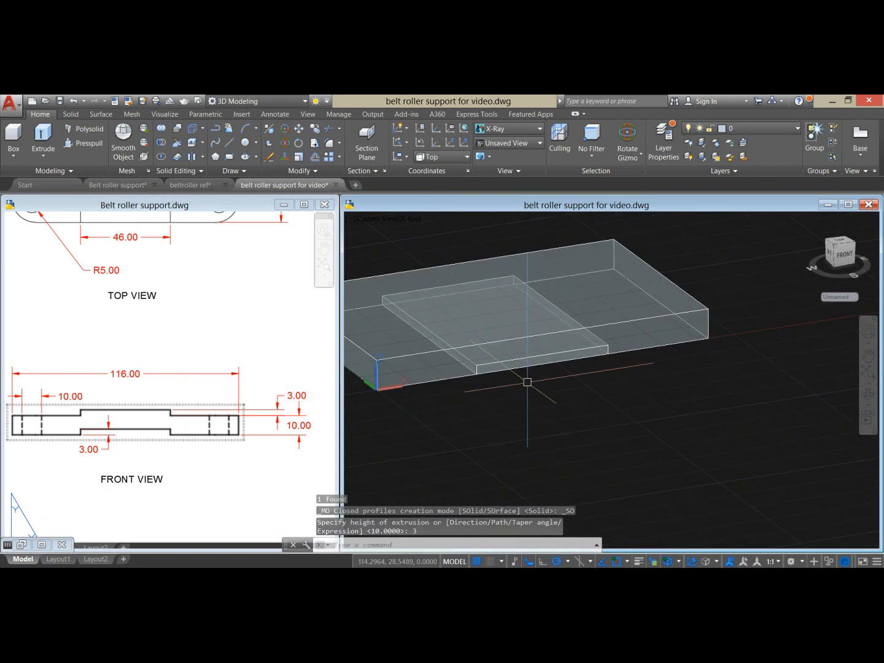
{"action": "left_click", "coordinate": [528, 361]}
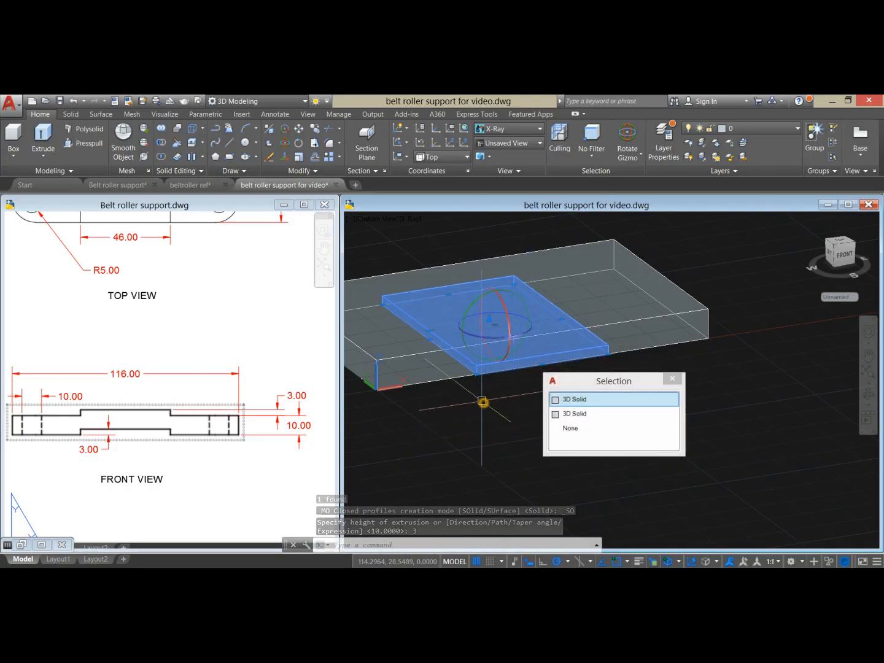
{"action": "right_click", "coordinate": [482, 401]}
{"action": "left_click", "coordinate": [532, 235]}
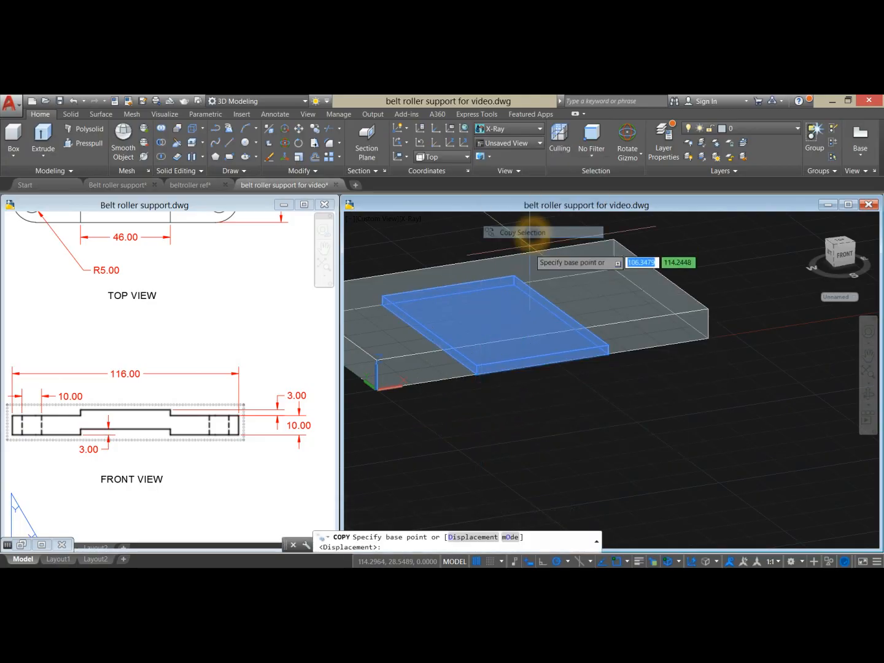
{"action": "left_click", "coordinate": [476, 376]}
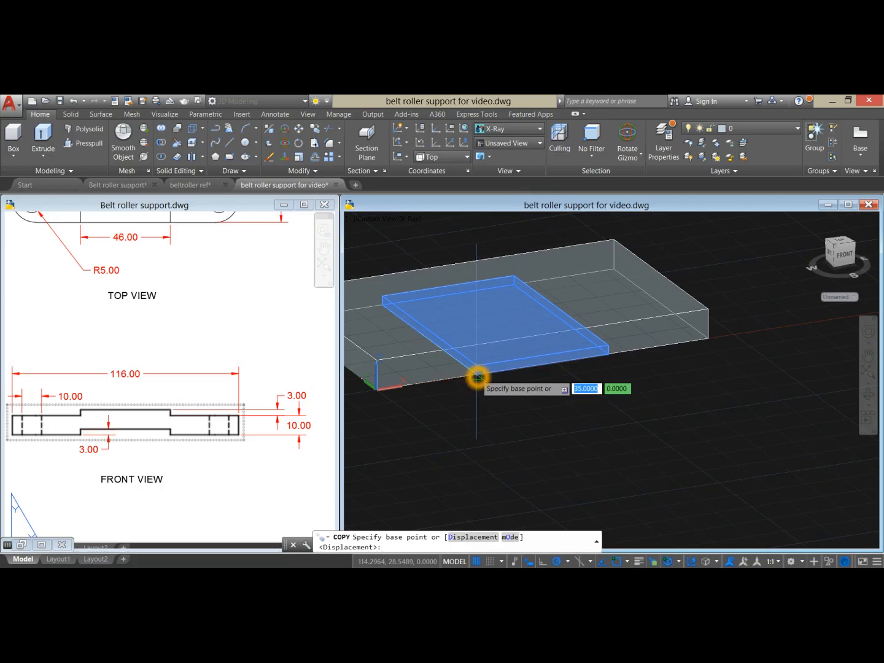
{"action": "left_click", "coordinate": [477, 375]}
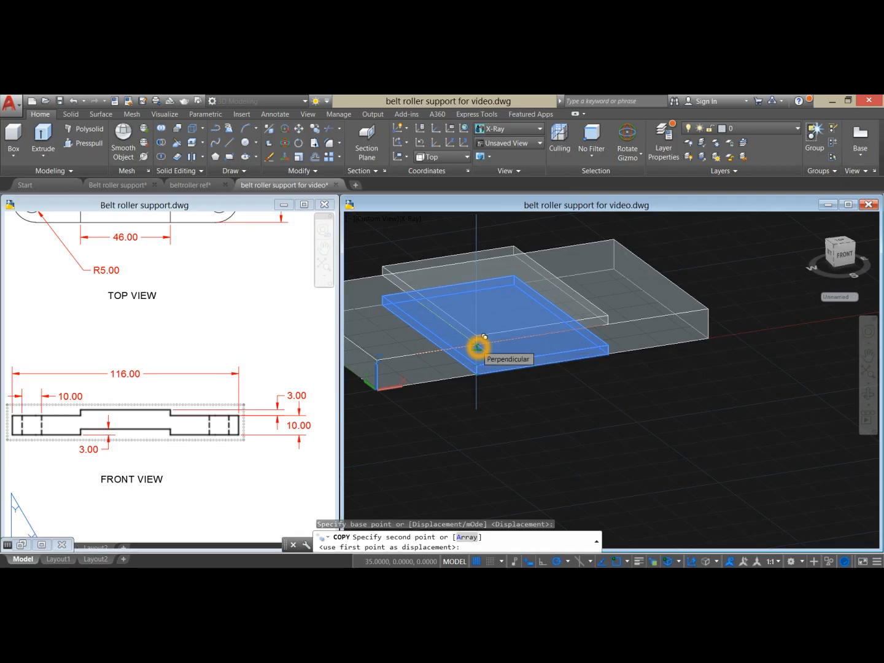
{"action": "left_click", "coordinate": [477, 348]}
{"action": "right_click", "coordinate": [509, 374]}
{"action": "left_click", "coordinate": [523, 381]}
{"action": "scroll", "coordinate": [528, 376], "scroll_direction": "down", "scroll_amount": 3}
{"action": "mouse_move", "coordinate": [544, 386]}
{"action": "middle_mouse_down", "text": "shift"}
{"action": "mouse_move", "coordinate": [528, 398]}
{"action": "mouse_move", "coordinate": [537, 382]}
{"action": "middle_mouse_up", "text": "shift"}
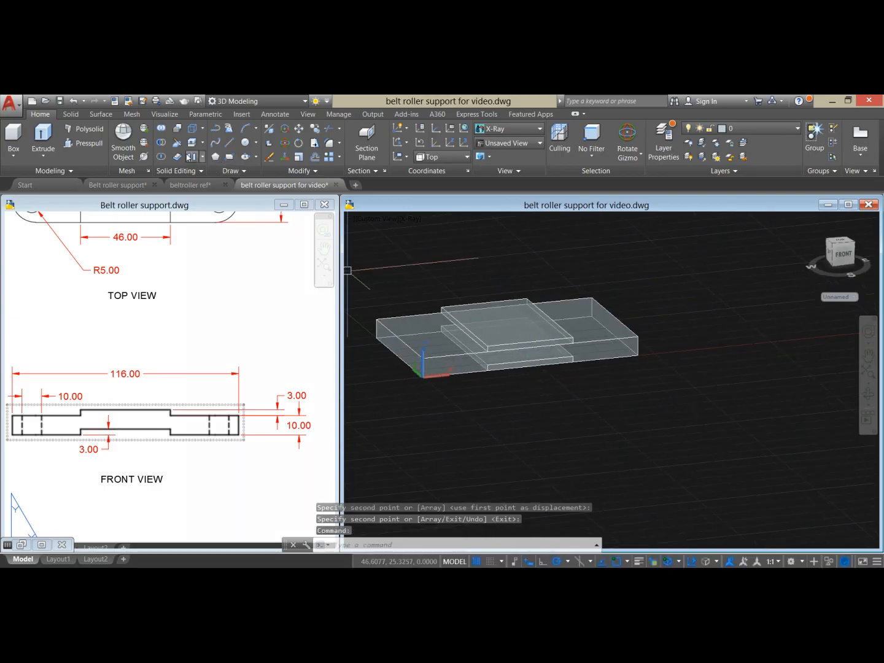
Step: Subtract the lower middle slab from the plate to form the recess in its underside
{"action": "left_click", "coordinate": [161, 147]}
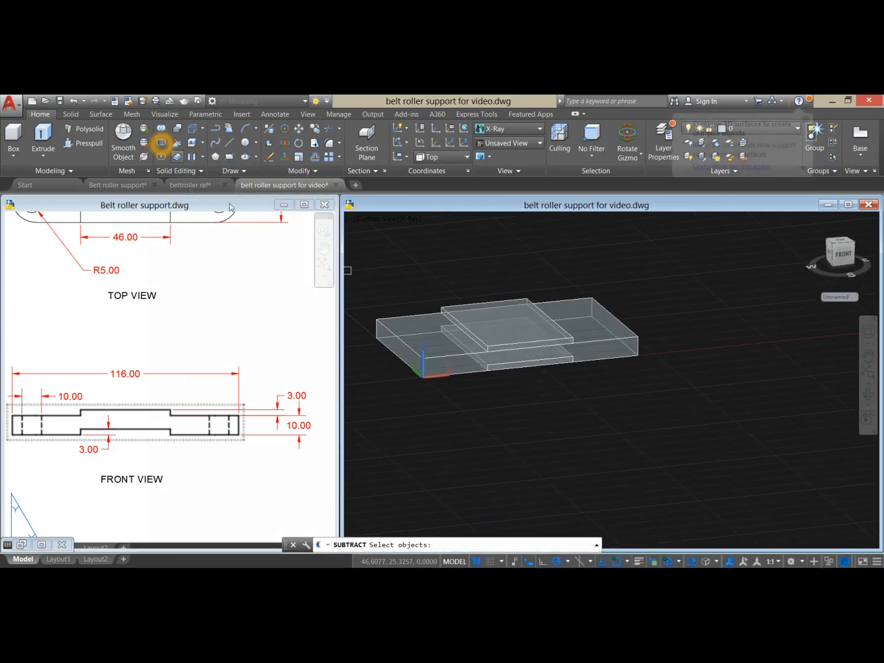
{"action": "left_click", "coordinate": [626, 358]}
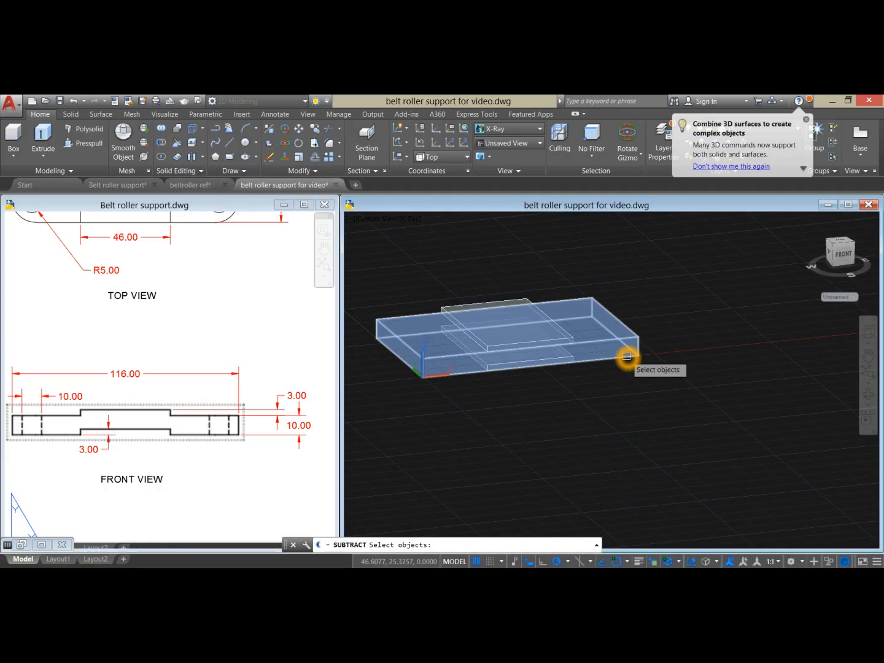
{"action": "key", "text": "Return"}
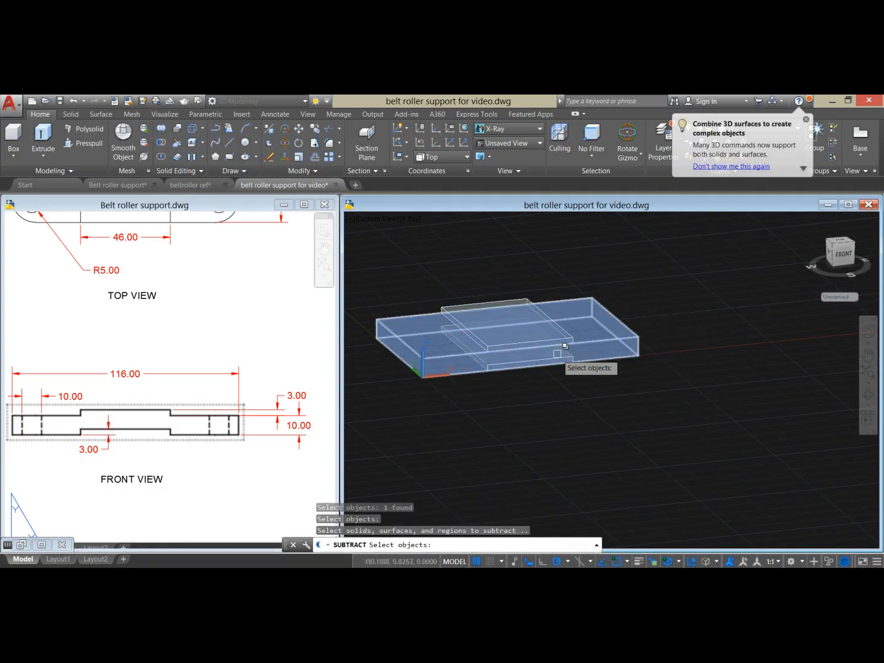
{"action": "scroll", "coordinate": [554, 364], "scroll_direction": "up", "scroll_amount": 3}
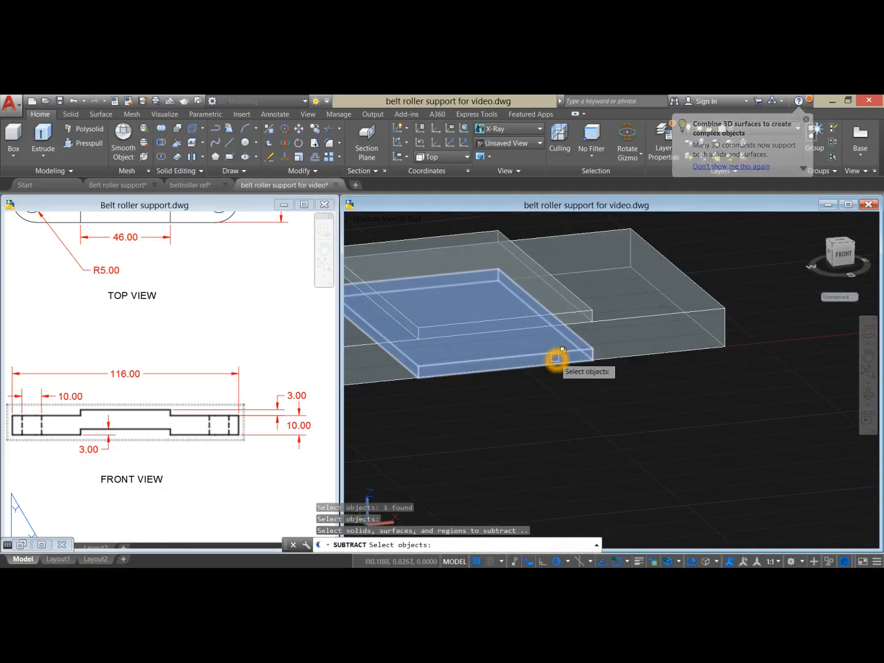
{"action": "left_click", "coordinate": [554, 364]}
{"action": "key", "text": "Return"}
{"action": "scroll", "coordinate": [522, 401], "scroll_direction": "down", "scroll_amount": 3}
{"action": "mouse_move", "coordinate": [521, 402]}
{"action": "middle_mouse_down", "text": "shift"}
{"action": "mouse_move", "coordinate": [503, 378]}
{"action": "mouse_move", "coordinate": [515, 394]}
{"action": "middle_mouse_up", "text": "shift"}
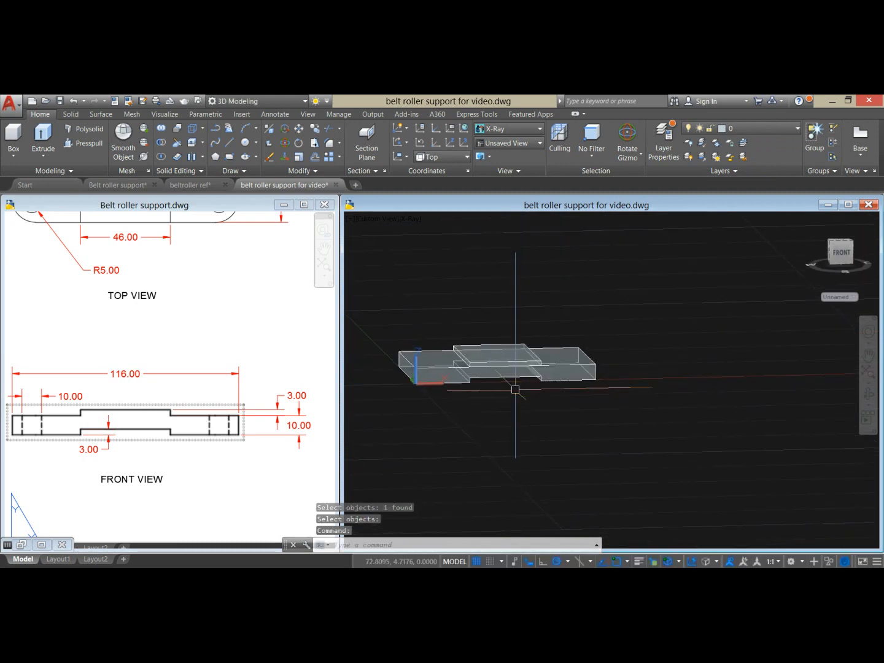
Step: Union the plate with the raised middle slab on its upper face
{"action": "left_click", "coordinate": [164, 133]}
{"action": "left_click", "coordinate": [410, 361]}
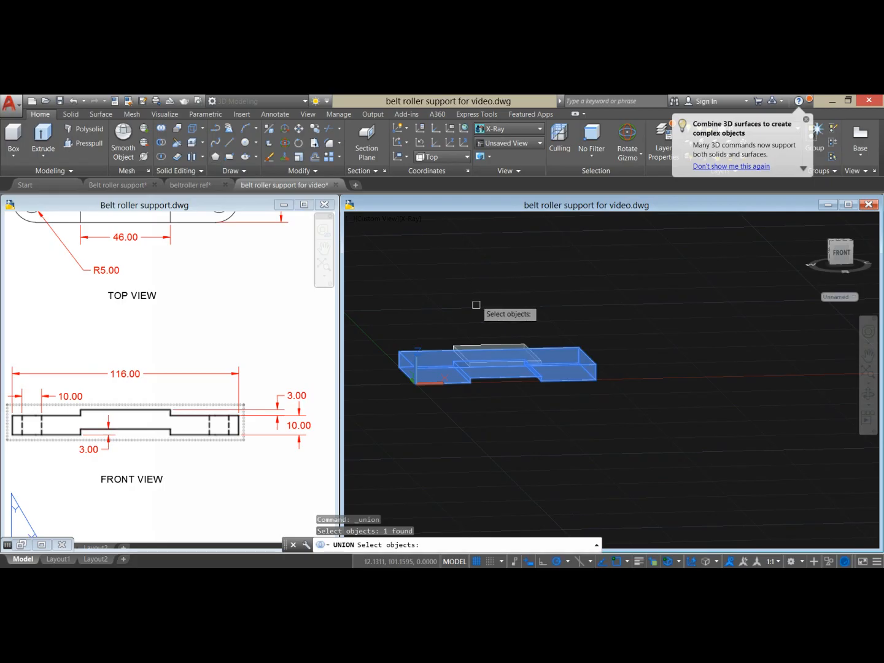
{"action": "left_click", "coordinate": [469, 345]}
{"action": "middle_click_drag", "start_coordinate": [483, 283], "coordinate": [498, 304], "text": "shift"}
{"action": "key", "text": "Return"}
{"action": "left_click", "coordinate": [494, 333]}
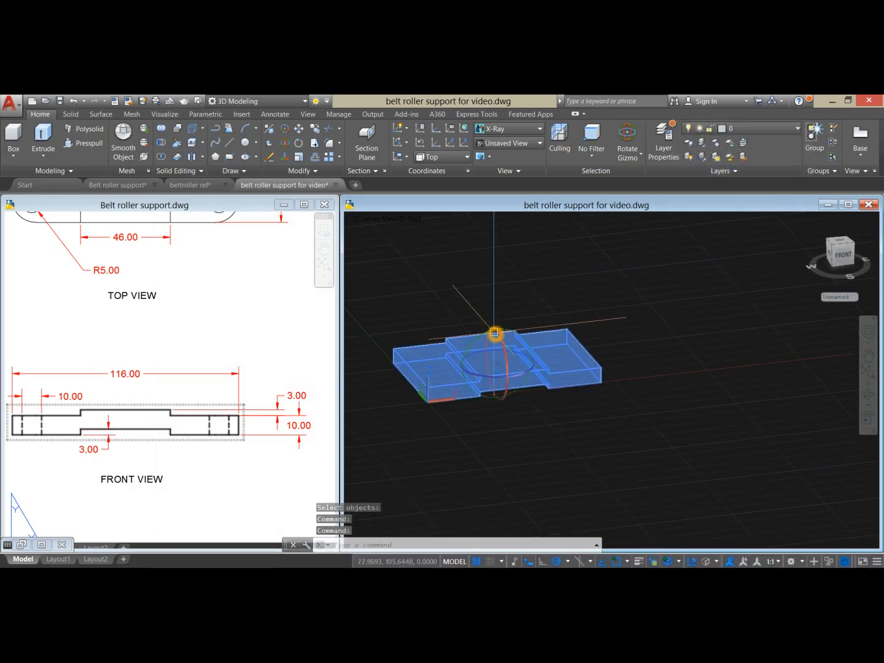
{"action": "key", "text": "Escape"}
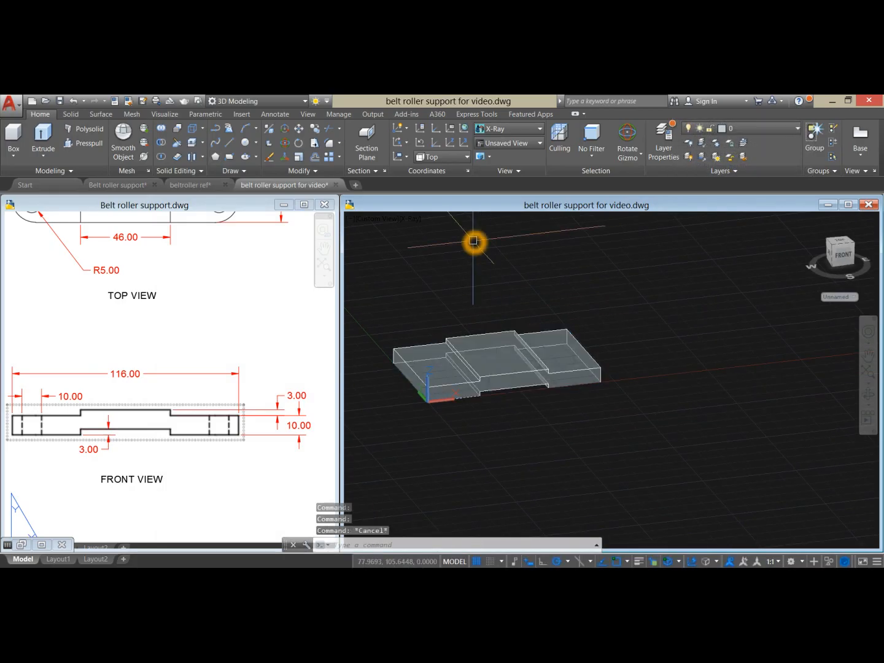
{"action": "left_click", "coordinate": [379, 221]}
{"action": "left_click", "coordinate": [367, 262]}
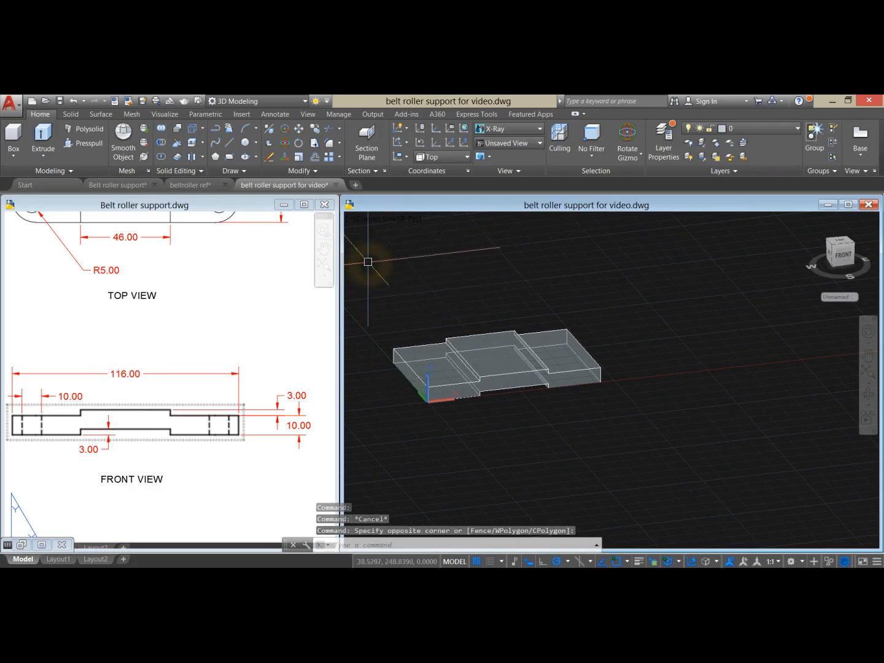
{"action": "left_click", "coordinate": [68, 114]}
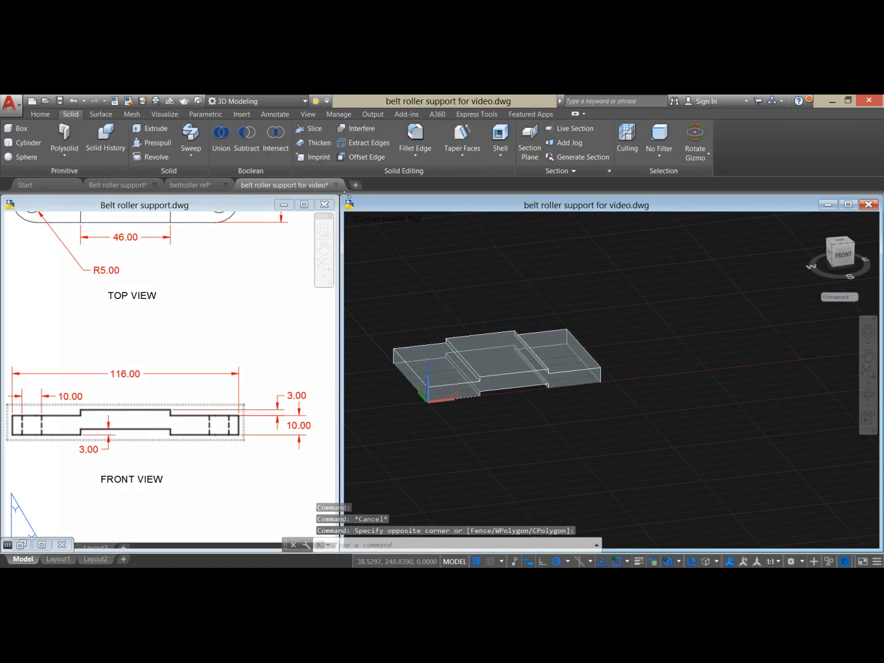
{"action": "left_click", "coordinate": [413, 138]}
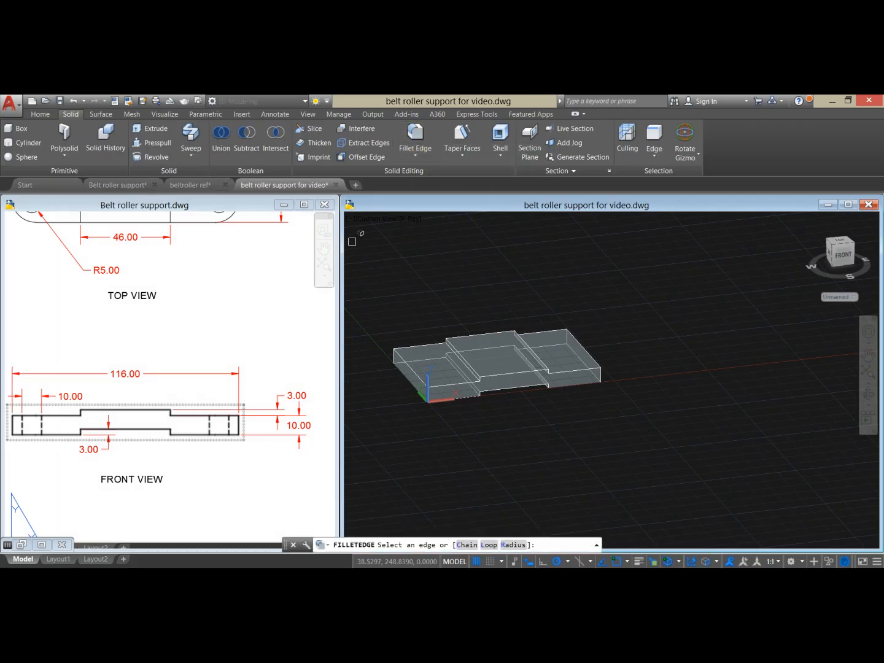
{"action": "key", "text": "Escape"}
Step: Examine the reference drawing's top view for the corner radius of the base plate
{"action": "left_click", "coordinate": [263, 305]}
{"action": "middle_click_drag", "start_coordinate": [263, 306], "coordinate": [277, 408]}
{"action": "scroll", "coordinate": [262, 460], "scroll_direction": "down", "scroll_amount": 3}
{"action": "scroll", "coordinate": [262, 450], "scroll_direction": "up", "scroll_amount": 1}
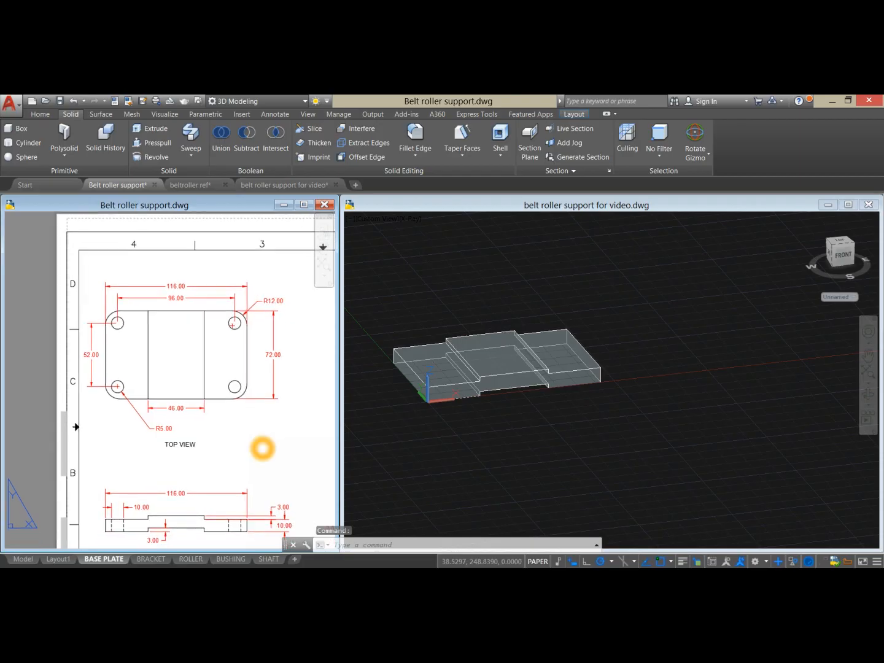
{"action": "scroll", "coordinate": [261, 413], "scroll_direction": "up", "scroll_amount": 2}
{"action": "middle_click_drag", "start_coordinate": [261, 412], "coordinate": [260, 418]}
{"action": "left_click", "coordinate": [412, 270]}
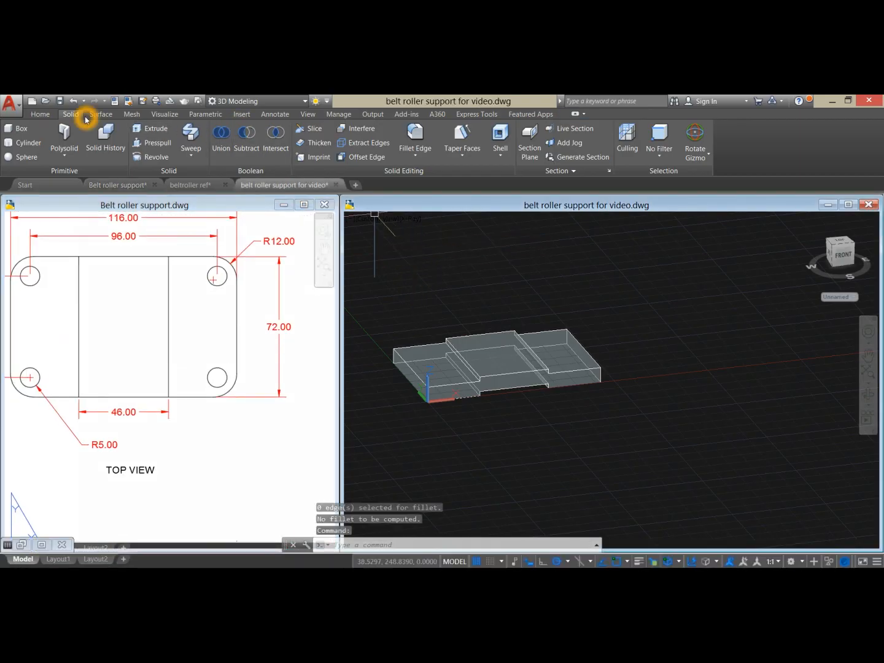
Step: Fillet the plate's four vertical corner edges with a radius of 12
{"action": "left_click", "coordinate": [426, 140]}
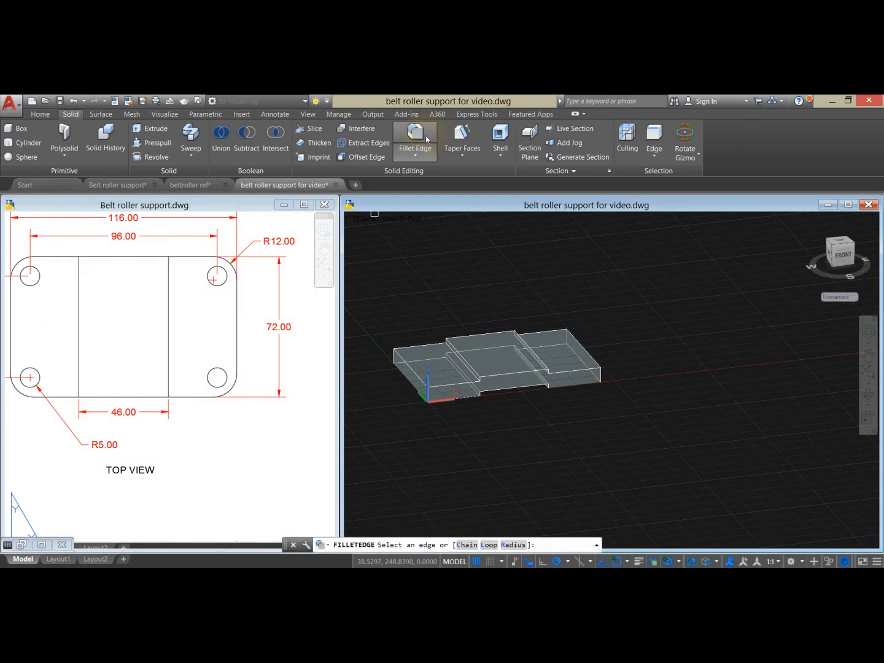
{"action": "left_click", "coordinate": [513, 544]}
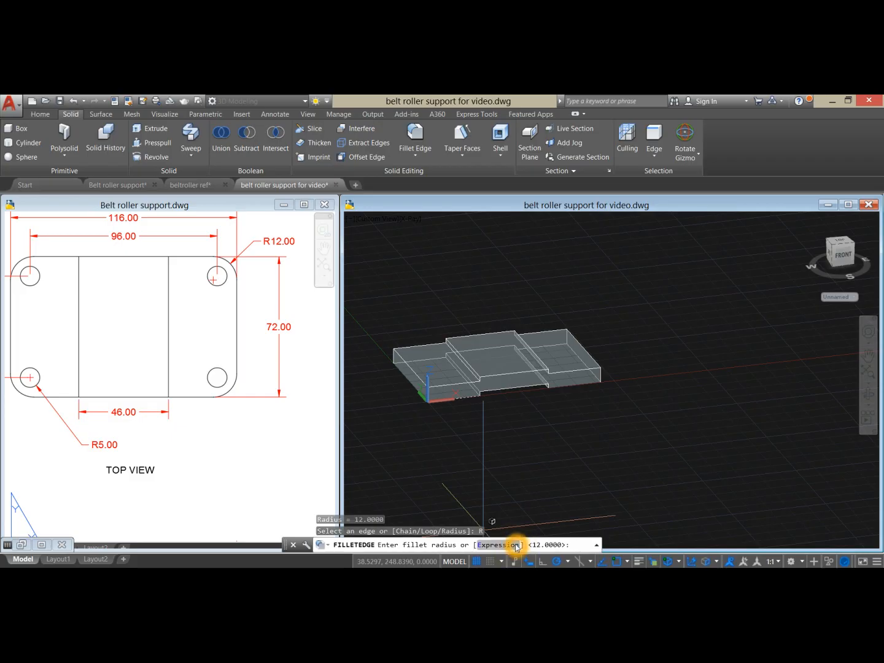
{"action": "type", "text": "12"}
{"action": "key", "text": "Return"}
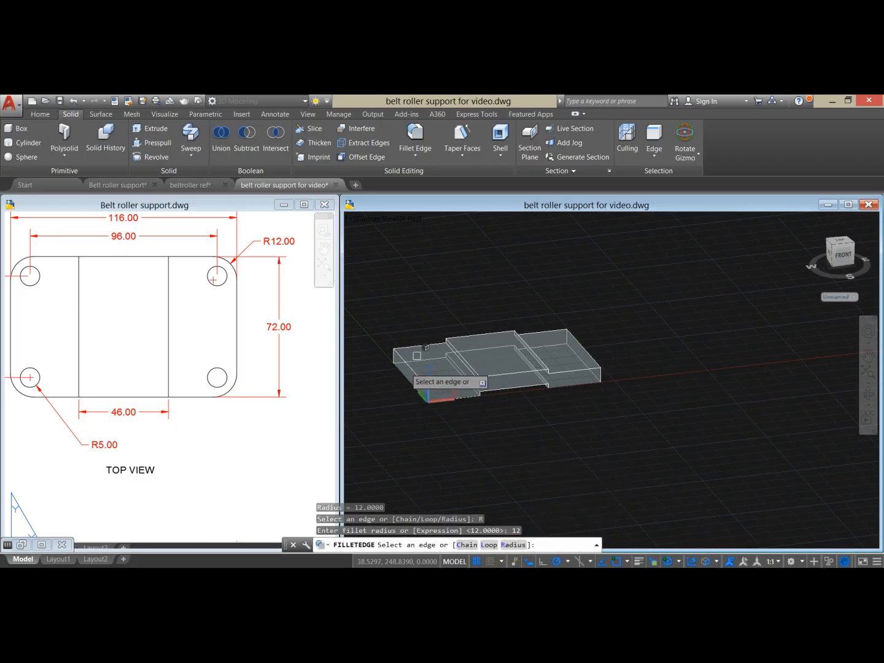
{"action": "scroll", "coordinate": [398, 352], "scroll_direction": "up", "scroll_amount": 3}
{"action": "left_click", "coordinate": [383, 364]}
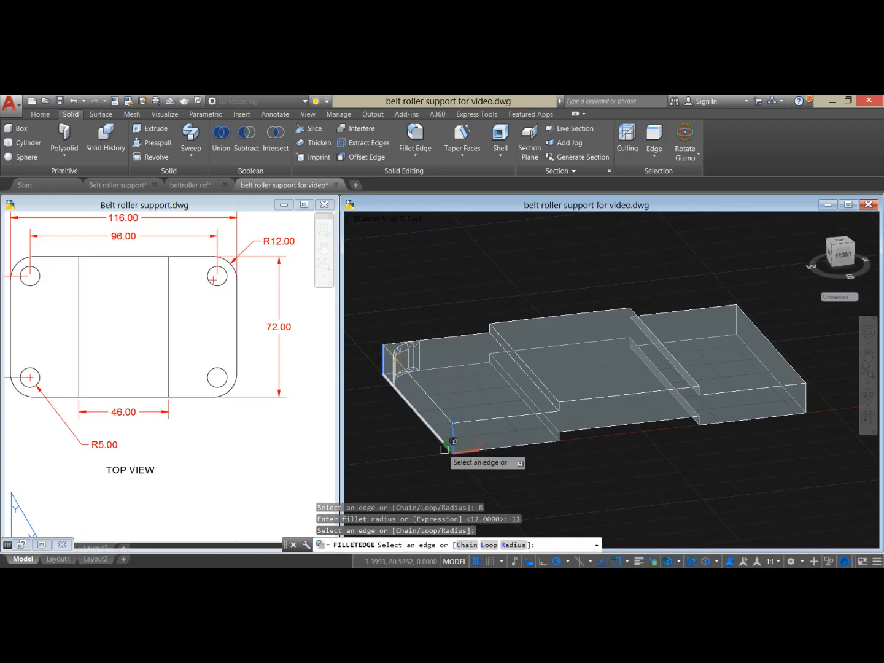
{"action": "left_click", "coordinate": [452, 432]}
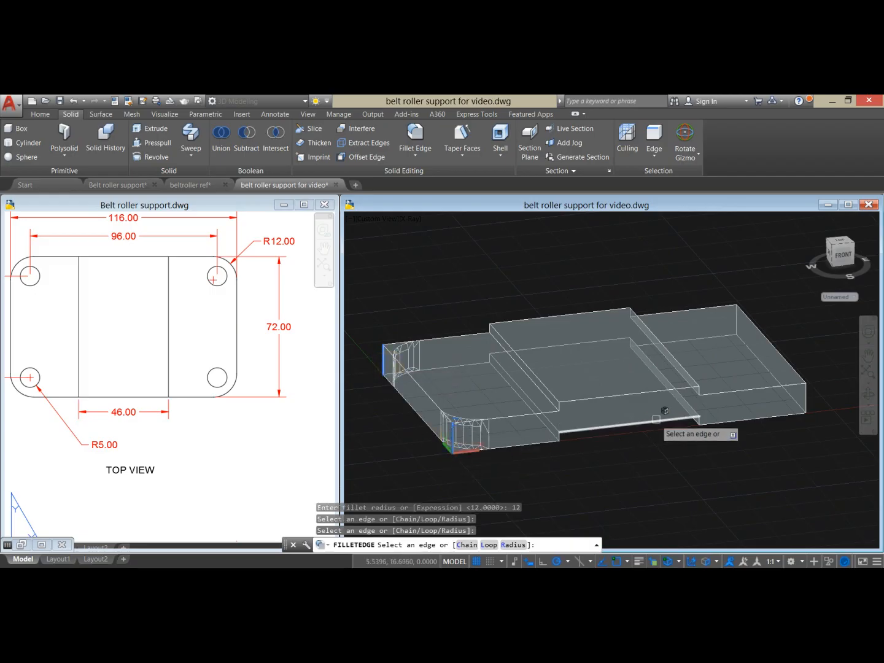
{"action": "middle_click_drag", "start_coordinate": [663, 411], "coordinate": [513, 434]}
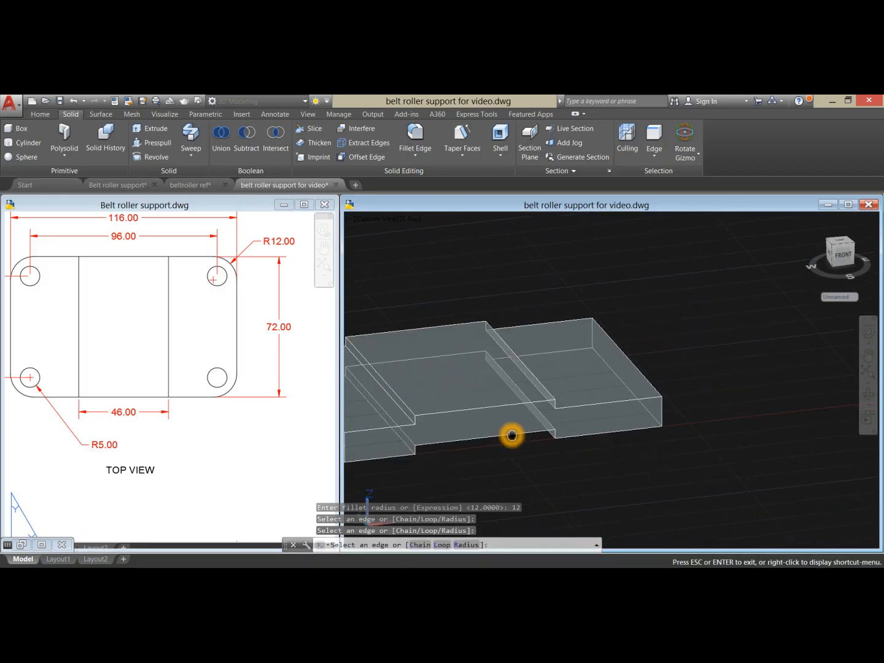
{"action": "left_click", "coordinate": [660, 412]}
{"action": "middle_click_drag", "start_coordinate": [690, 378], "coordinate": [606, 378], "text": "shift"}
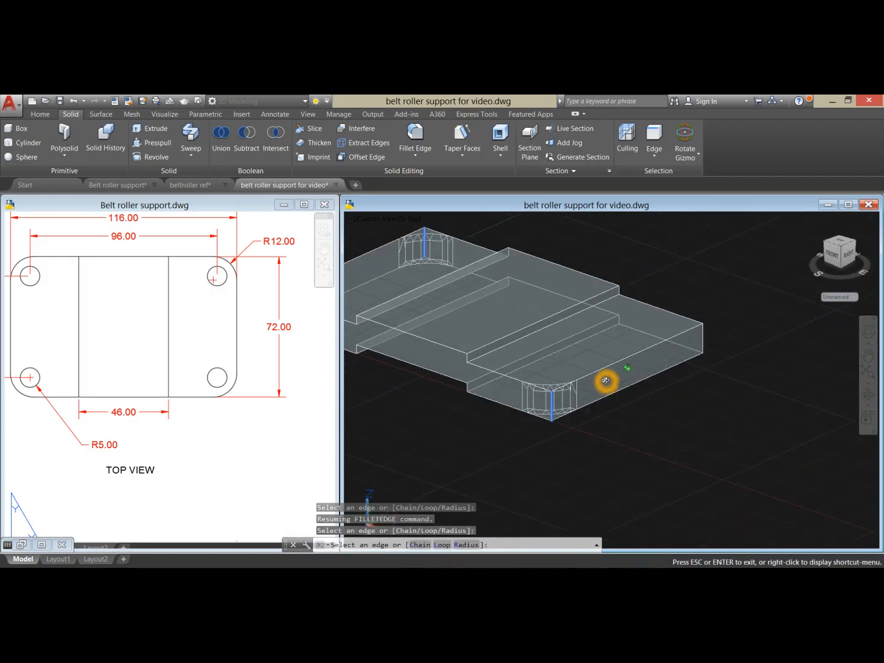
{"action": "left_click", "coordinate": [704, 344]}
{"action": "right_click", "coordinate": [681, 266]}
{"action": "left_click", "coordinate": [687, 270]}
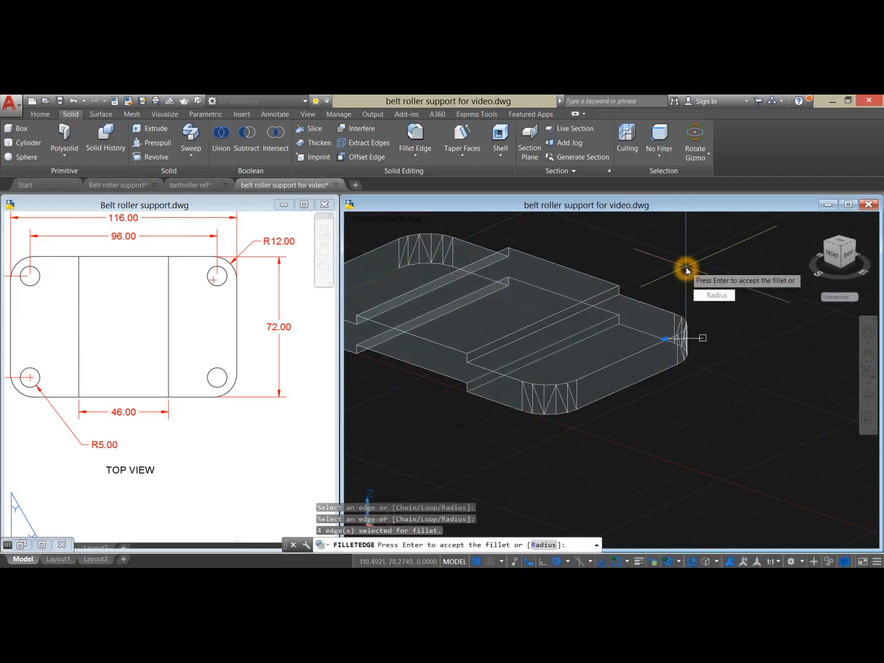
{"action": "right_click", "coordinate": [699, 270]}
{"action": "left_click", "coordinate": [706, 274]}
Step: In the Top view, draw a horizontal line 96 long in the free area below the plate
{"action": "scroll", "coordinate": [697, 275], "scroll_direction": "down", "scroll_amount": 4}
{"action": "middle_click_drag", "start_coordinate": [699, 276], "coordinate": [754, 311], "text": "shift"}
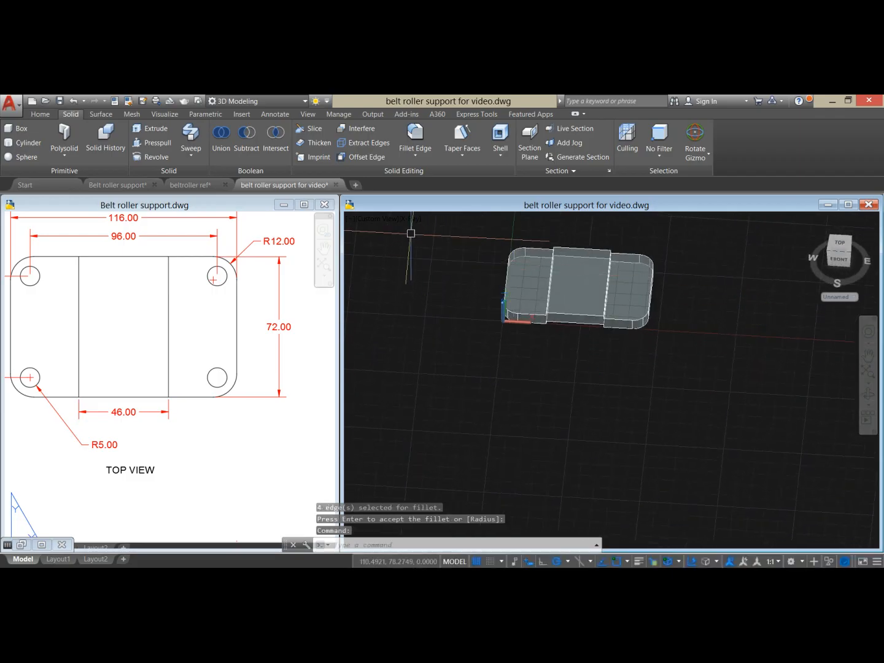
{"action": "left_click", "coordinate": [382, 224]}
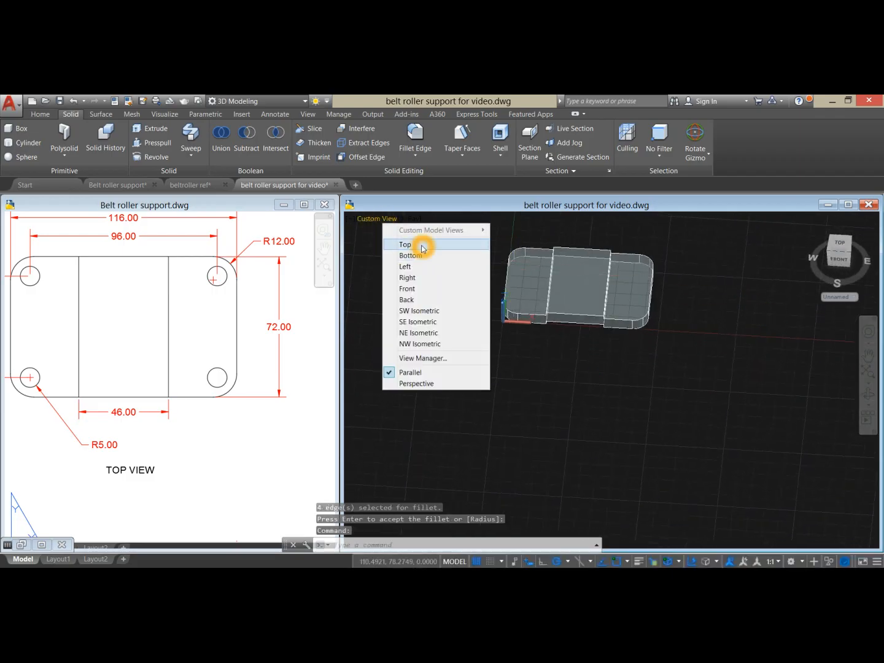
{"action": "left_click", "coordinate": [423, 244]}
{"action": "middle_click_drag", "start_coordinate": [553, 363], "coordinate": [481, 343]}
{"action": "scroll", "coordinate": [481, 343], "scroll_direction": "down", "scroll_amount": 2}
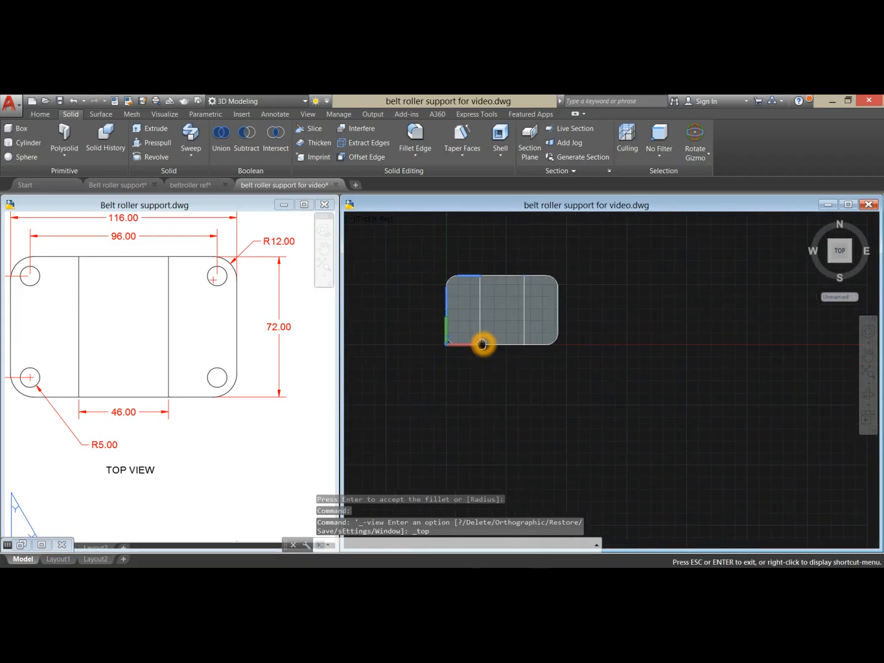
{"action": "left_click", "coordinate": [40, 114]}
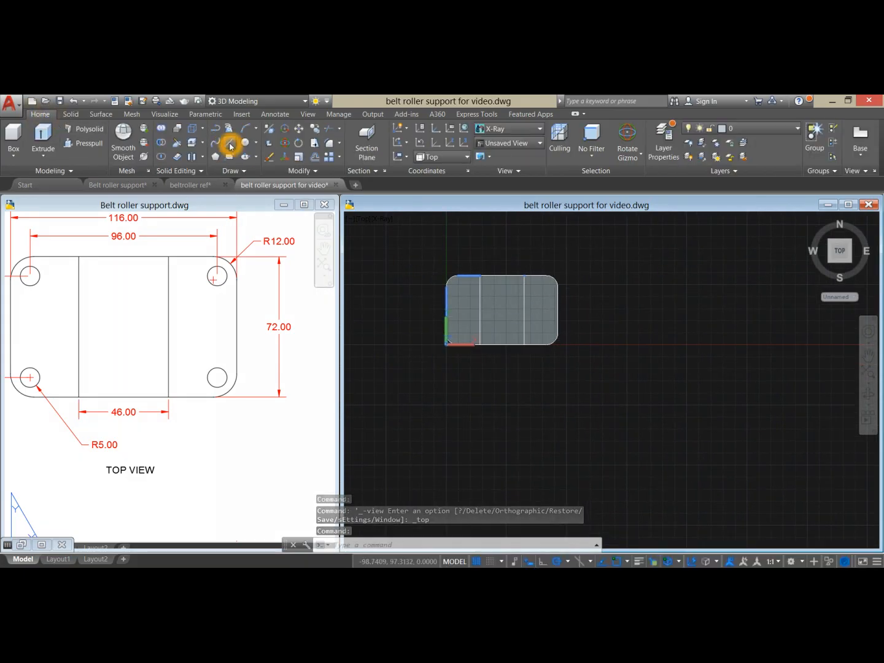
{"action": "left_click", "coordinate": [230, 146]}
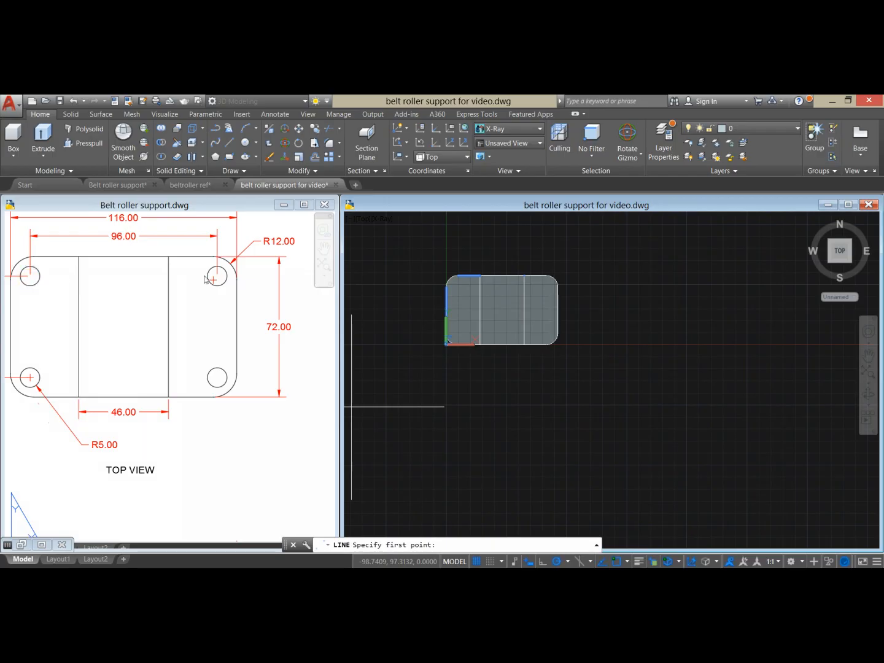
{"action": "left_click", "coordinate": [504, 395]}
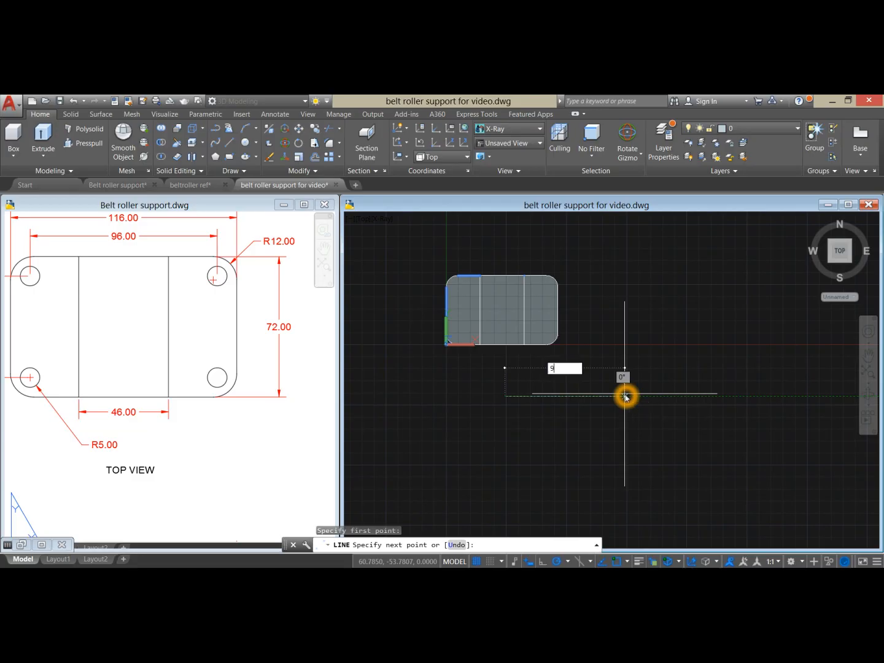
{"action": "key", "text": "Return"}
{"action": "key", "text": "Escape"}
Step: Complete a 96 by 52 rectangle of lines, going 52 down from the right end of the horizontal line and back to its left end
{"action": "left_click", "coordinate": [146, 453]}
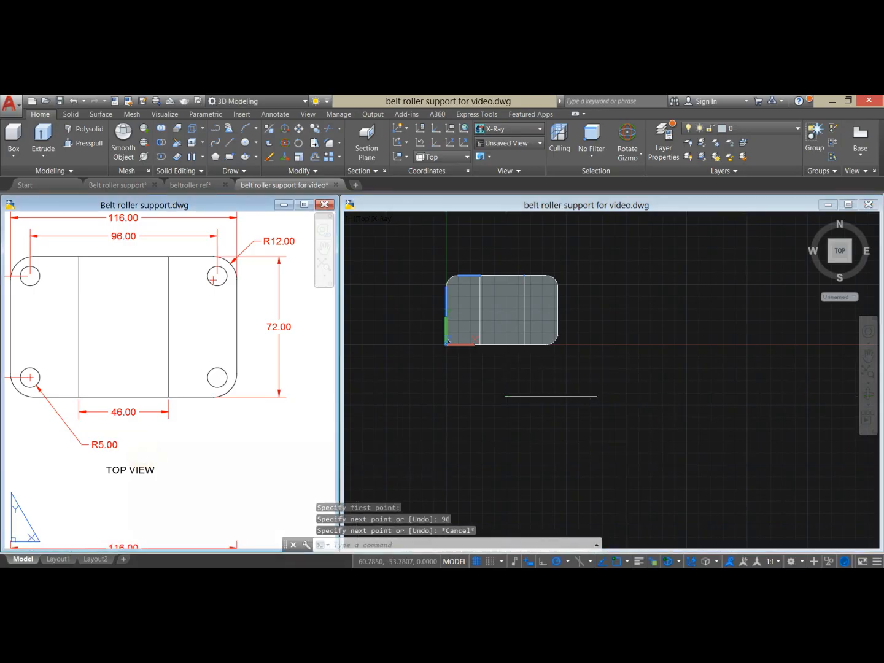
{"action": "scroll", "coordinate": [154, 445], "scroll_direction": "down", "scroll_amount": 3}
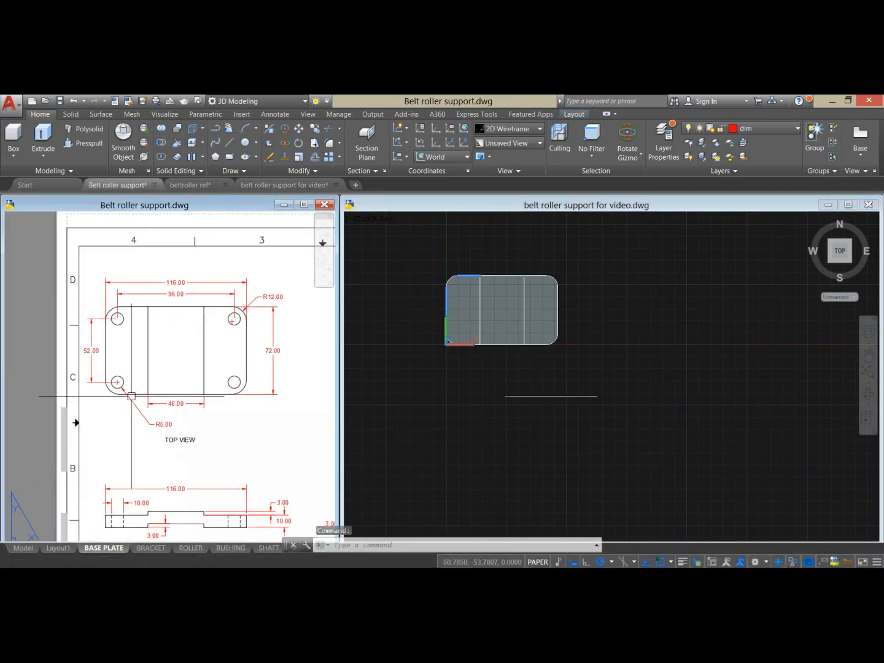
{"action": "scroll", "coordinate": [108, 378], "scroll_direction": "up", "scroll_amount": 3}
{"action": "left_click", "coordinate": [611, 350]}
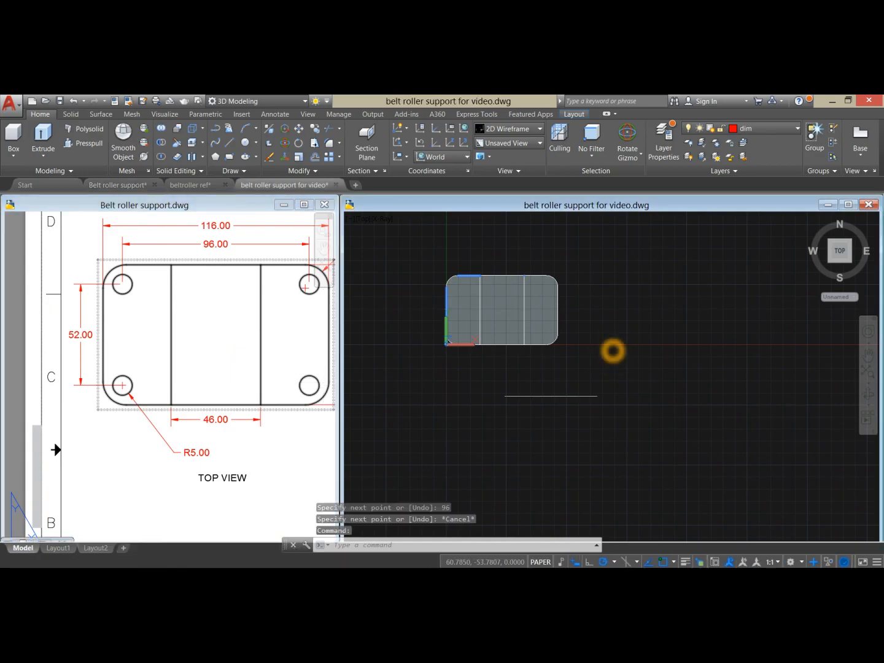
{"action": "right_click", "coordinate": [612, 350]}
{"action": "left_click", "coordinate": [631, 356]}
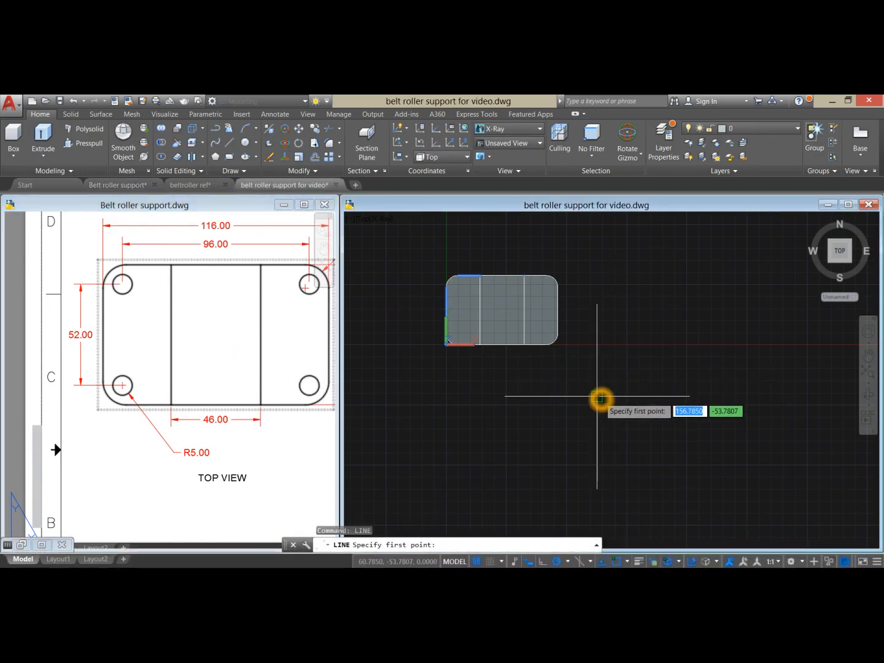
{"action": "left_click", "coordinate": [596, 396]}
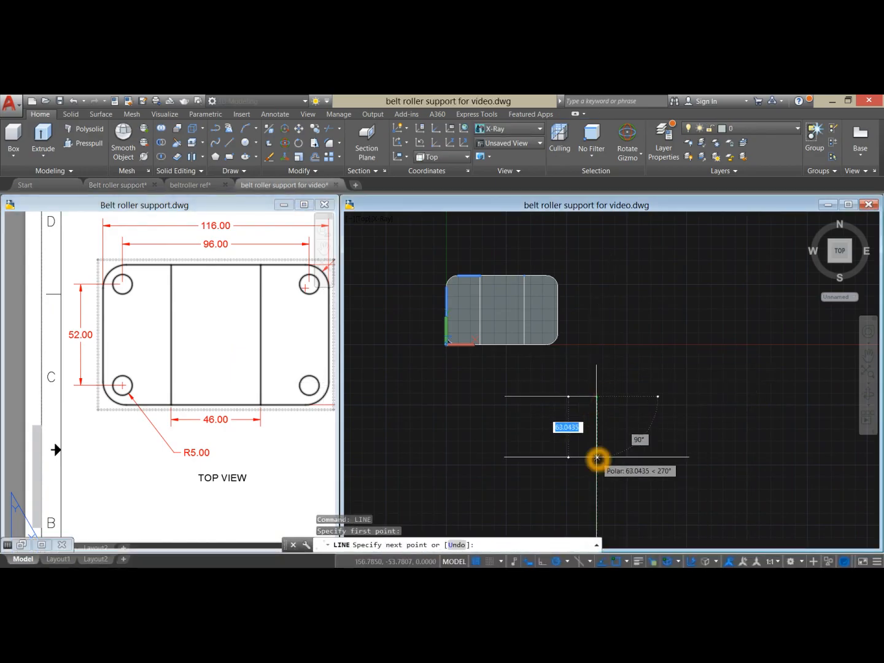
{"action": "key", "text": "Return"}
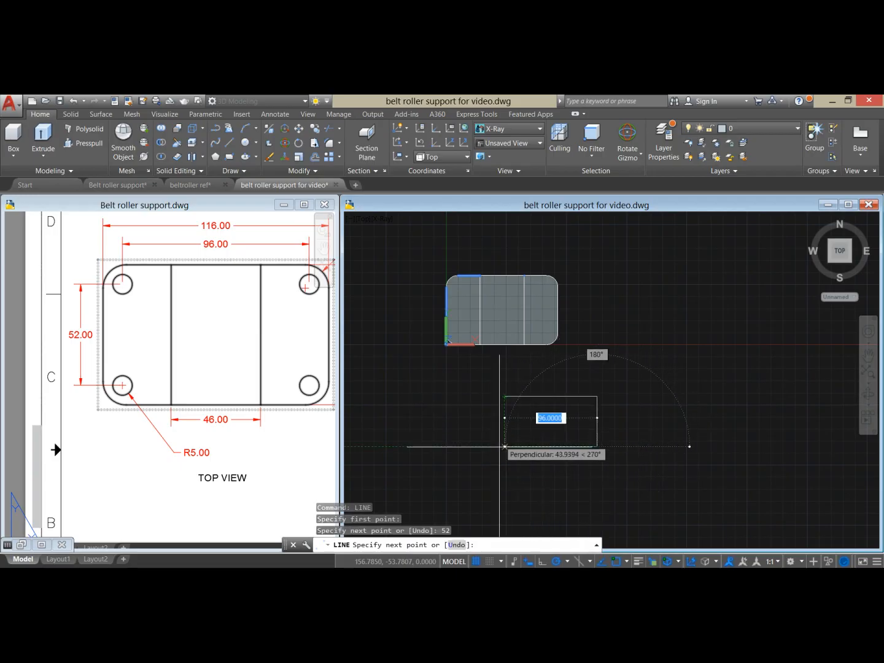
{"action": "left_click", "coordinate": [499, 453]}
{"action": "left_click", "coordinate": [506, 400]}
{"action": "right_click", "coordinate": [571, 355]}
{"action": "left_click", "coordinate": [597, 360]}
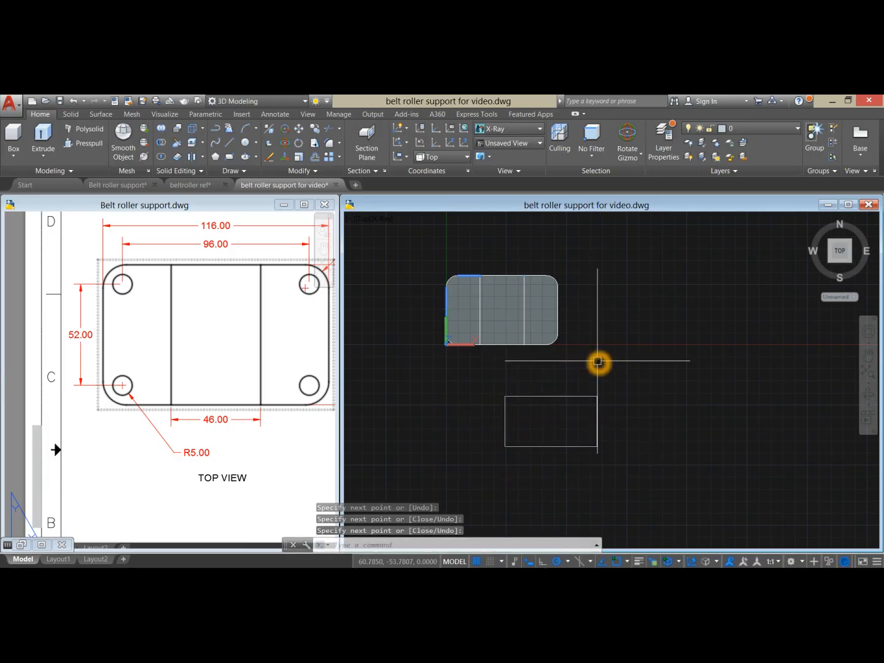
Step: Join the four lines of the 96 by 52 rectangle into a single polyline
{"action": "type", "text": "j"}
{"action": "key", "text": "Return"}
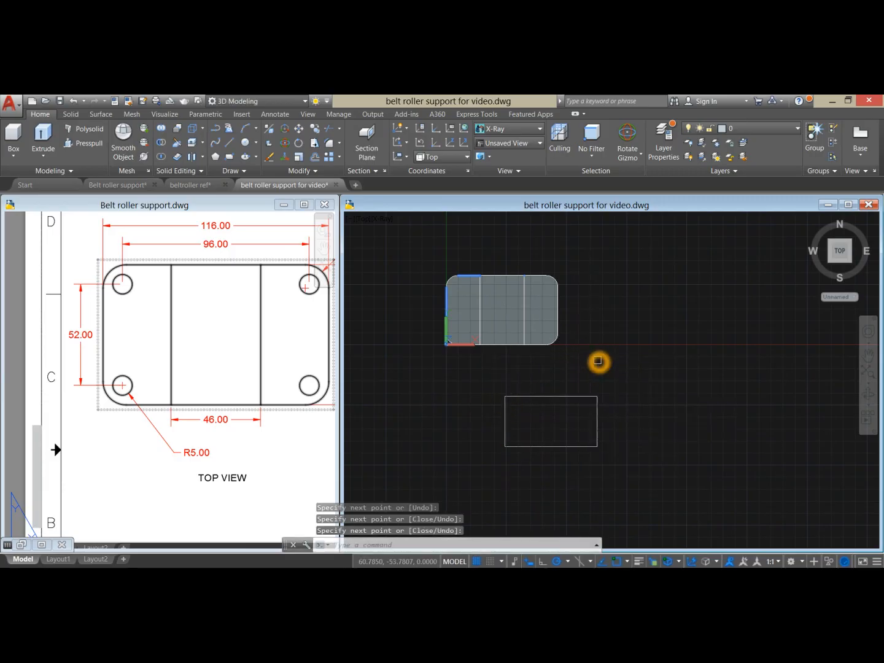
{"action": "left_click", "coordinate": [577, 396]}
{"action": "left_click", "coordinate": [595, 409]}
{"action": "left_click", "coordinate": [579, 445]}
{"action": "left_click", "coordinate": [505, 430]}
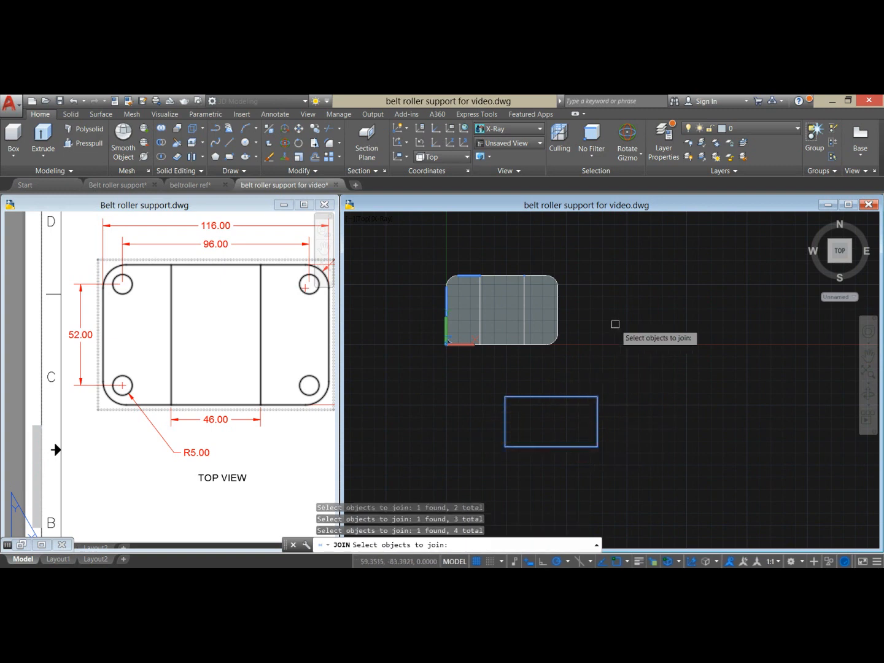
{"action": "right_click", "coordinate": [616, 327]}
Step: Move the 96 by 52 rectangle from its centre onto the plate's centre and turn off the drawing grid
{"action": "left_click", "coordinate": [570, 394]}
{"action": "right_click", "coordinate": [611, 303]}
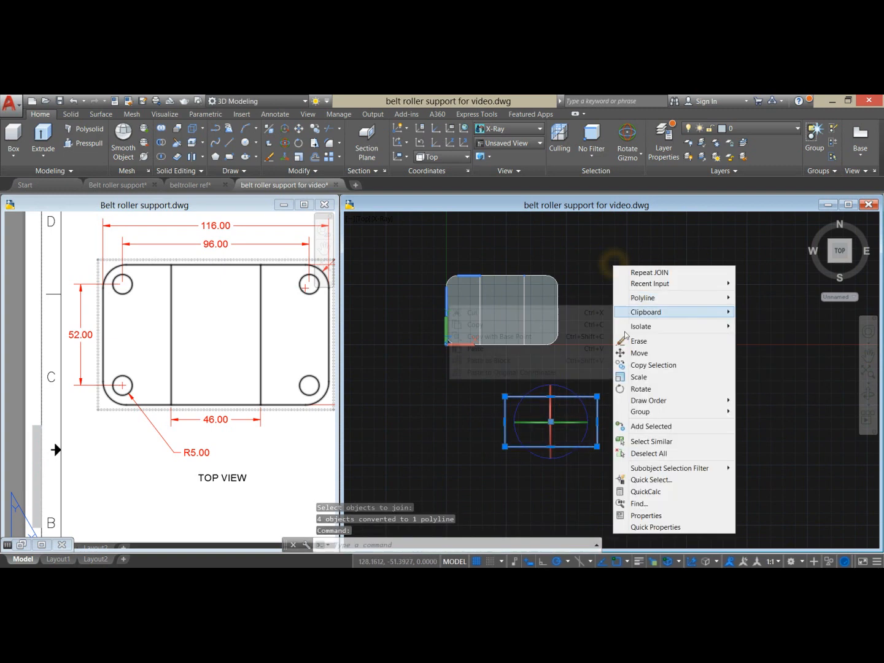
{"action": "left_click", "coordinate": [626, 353]}
{"action": "left_click", "coordinate": [551, 422]}
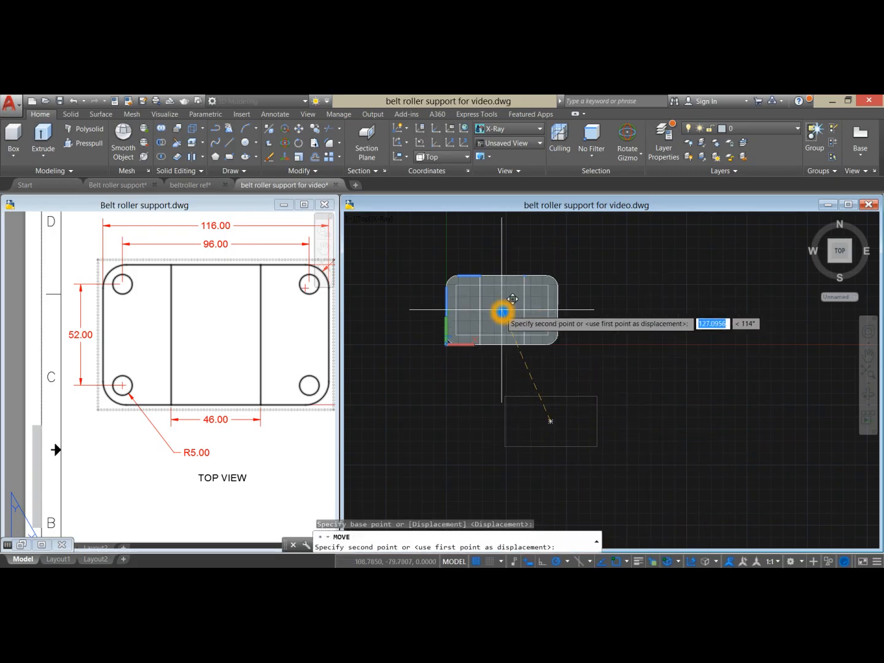
{"action": "left_click", "coordinate": [502, 311]}
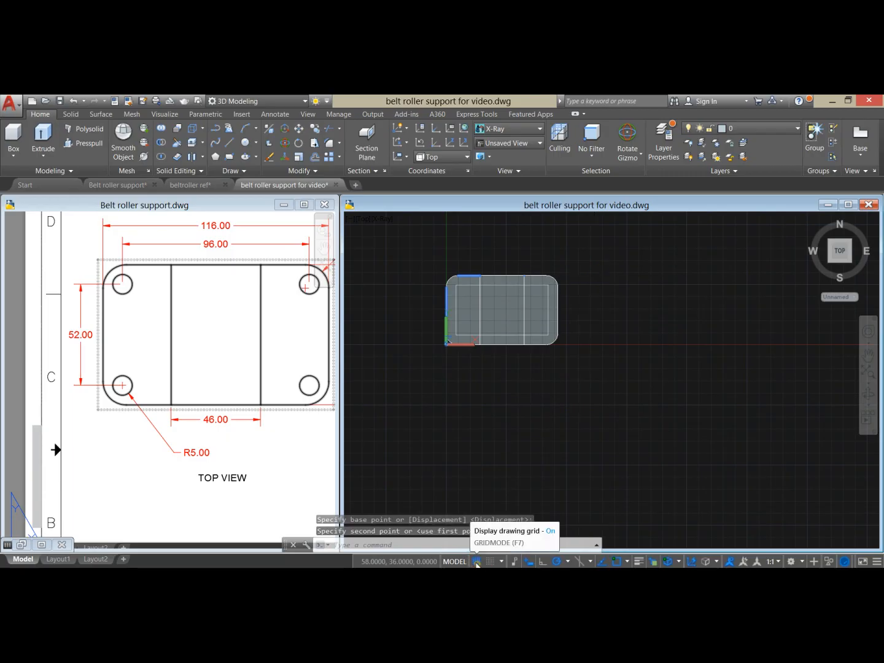
{"action": "left_click", "coordinate": [477, 560]}
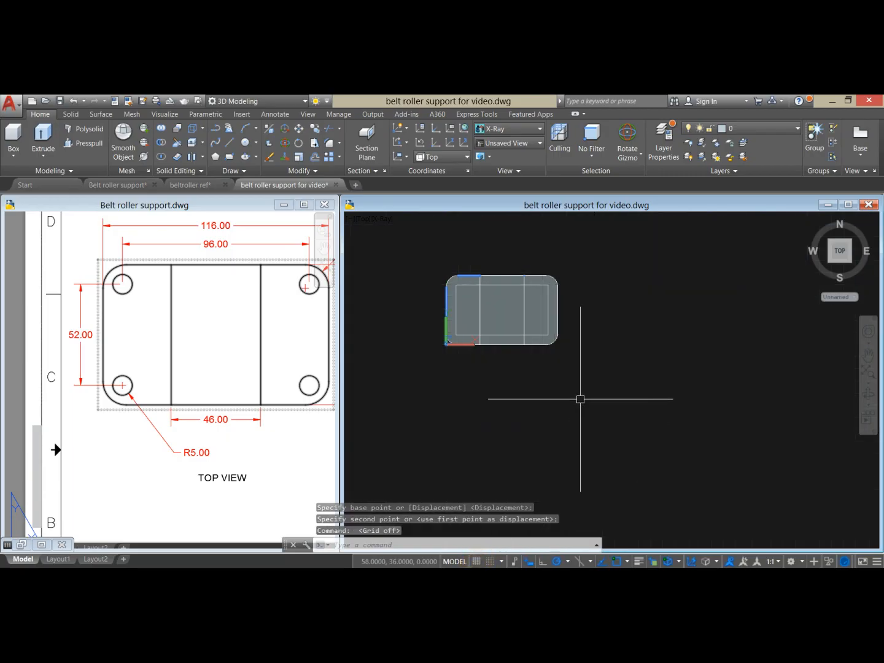
Step: Draw a circle of radius 5 centred on the upper left corner of the rectangle on the plate
{"action": "left_click", "coordinate": [136, 351]}
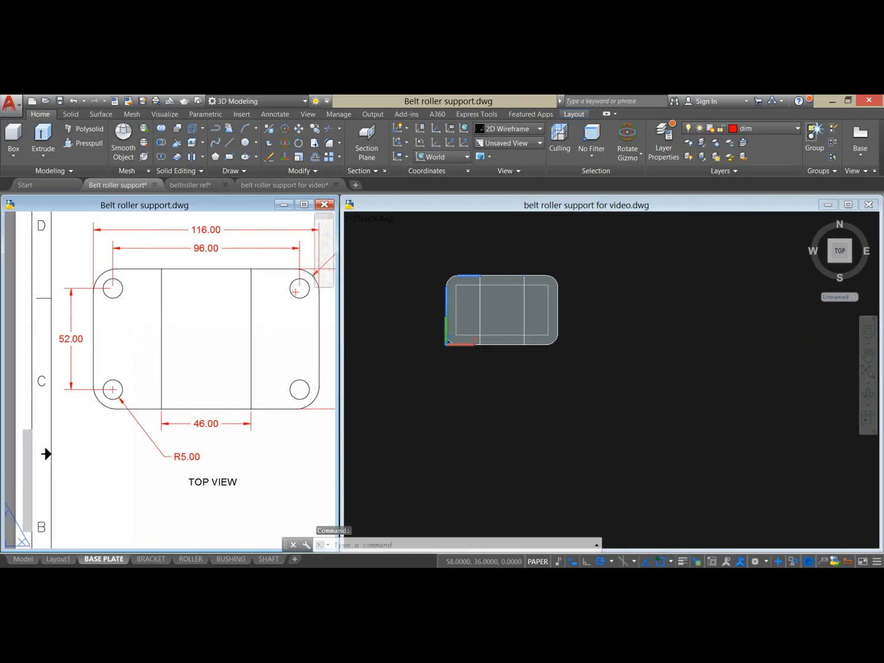
{"action": "left_click", "coordinate": [429, 420]}
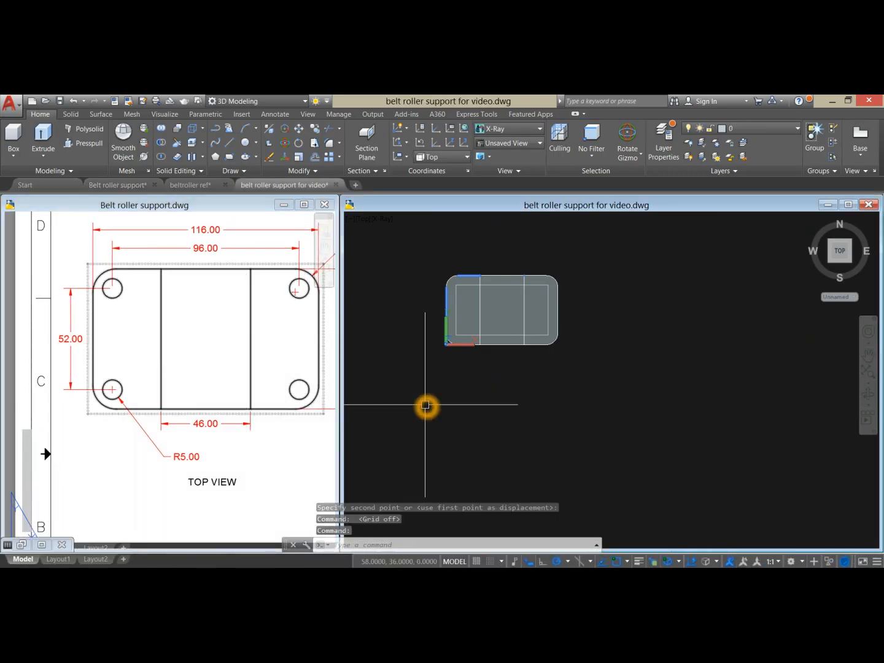
{"action": "key", "text": "Return"}
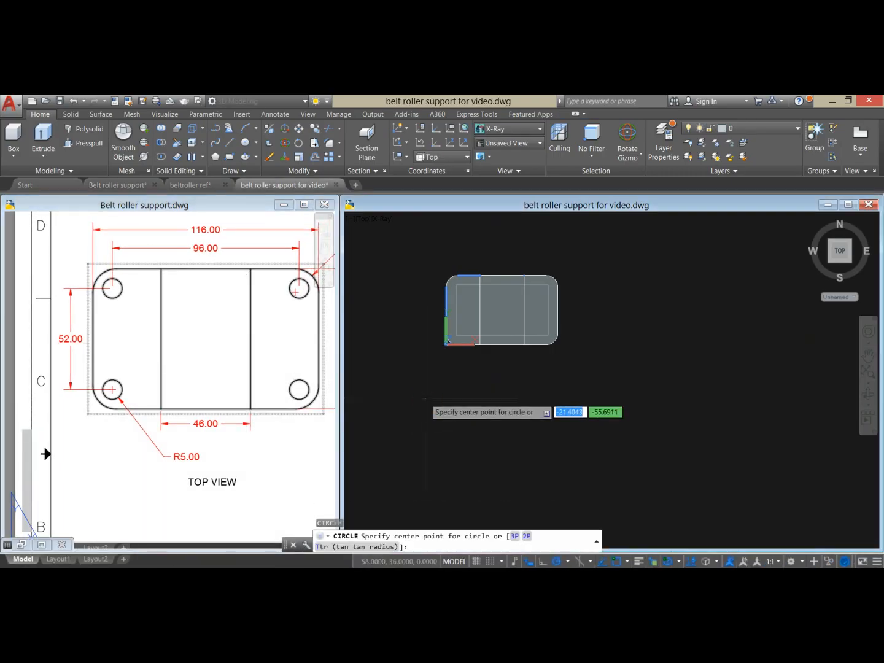
{"action": "scroll", "coordinate": [458, 334], "scroll_direction": "up", "scroll_amount": 3}
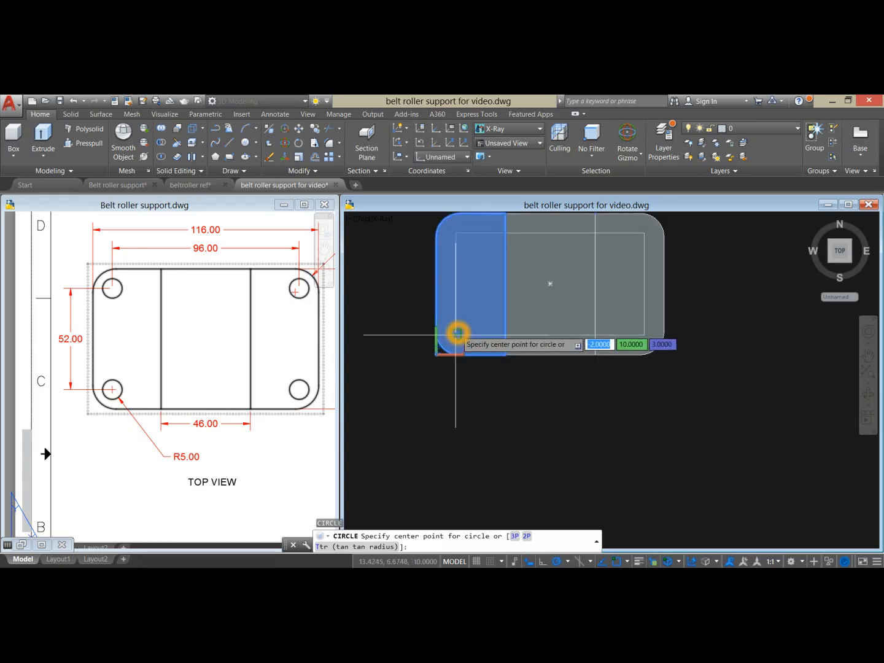
{"action": "left_click", "coordinate": [460, 233]}
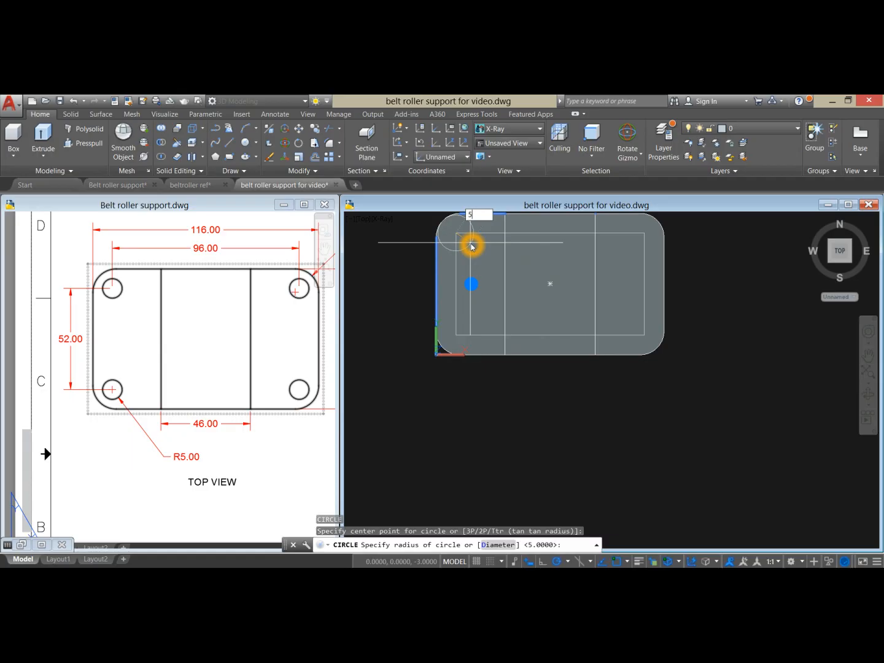
{"action": "type", "text": "5"}
{"action": "key", "text": "Return"}
{"action": "middle_click_drag", "start_coordinate": [458, 230], "coordinate": [422, 265]}
{"action": "scroll", "coordinate": [420, 264], "scroll_direction": "up", "scroll_amount": 2}
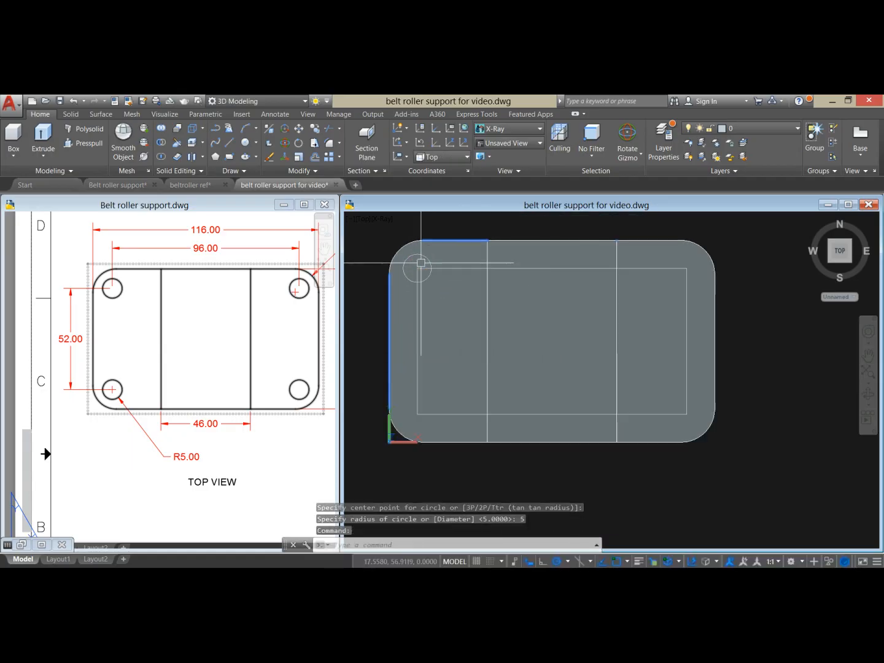
Step: Copy the radius 5 circle from its centre onto the other three corners of the 96 by 52 rectangle
{"action": "left_click", "coordinate": [428, 257]}
{"action": "right_click", "coordinate": [462, 226]}
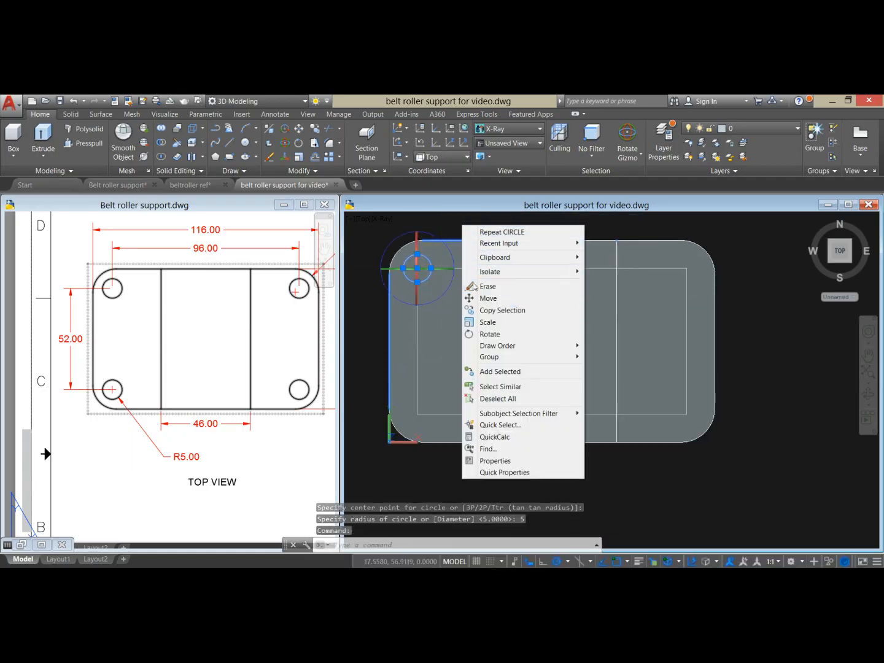
{"action": "left_click", "coordinate": [487, 310]}
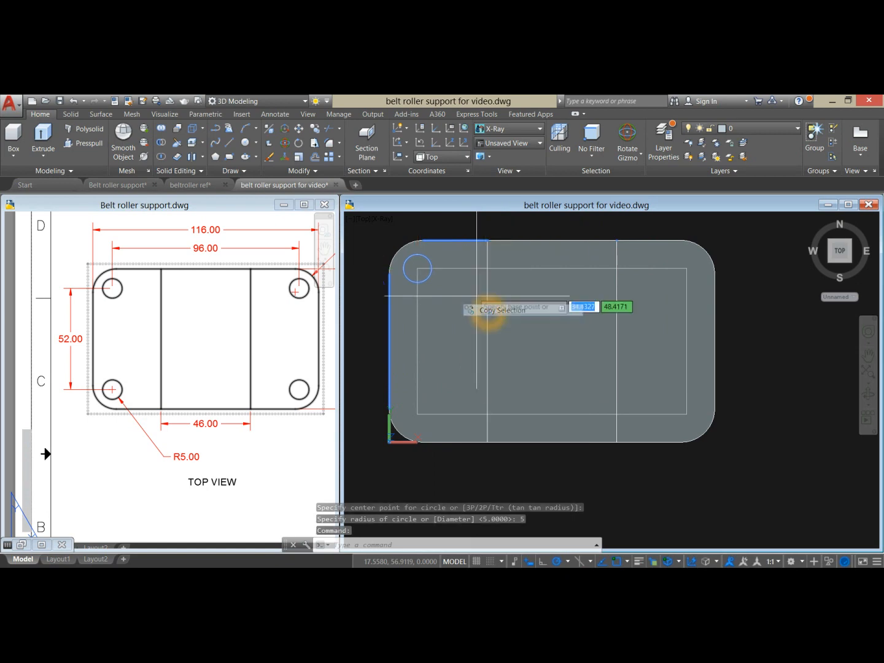
{"action": "left_click", "coordinate": [417, 268]}
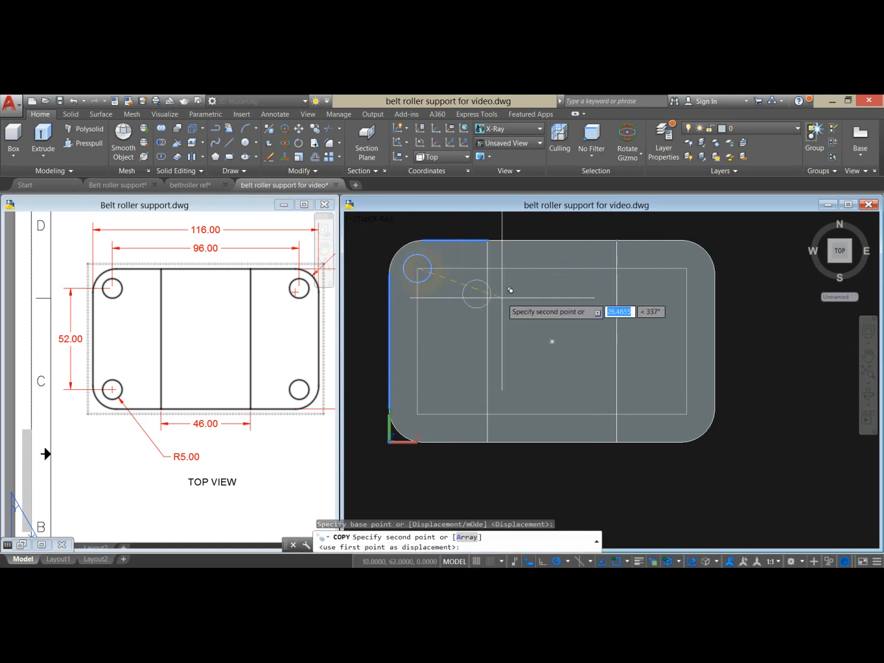
{"action": "left_click", "coordinate": [687, 268]}
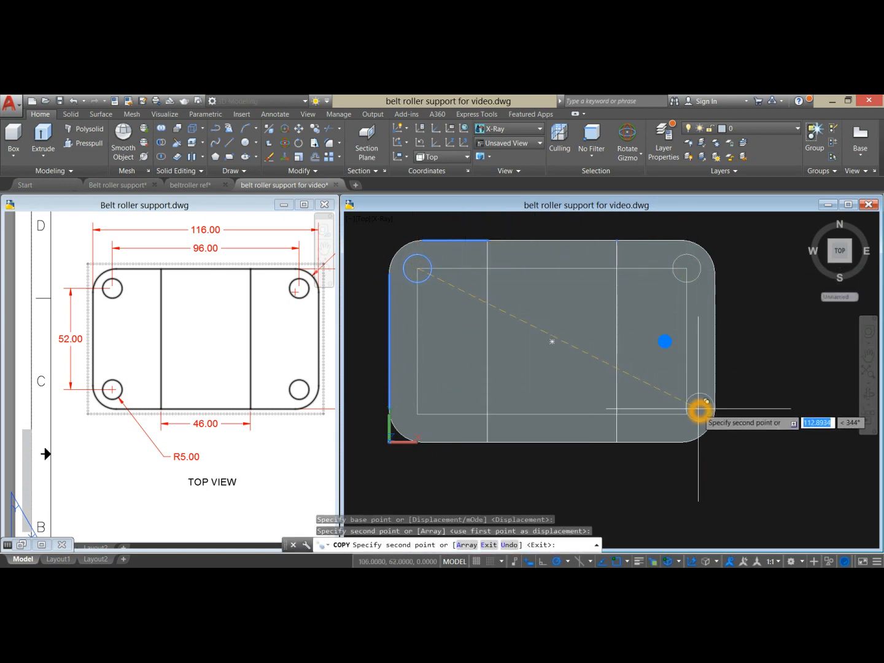
{"action": "left_click", "coordinate": [689, 416]}
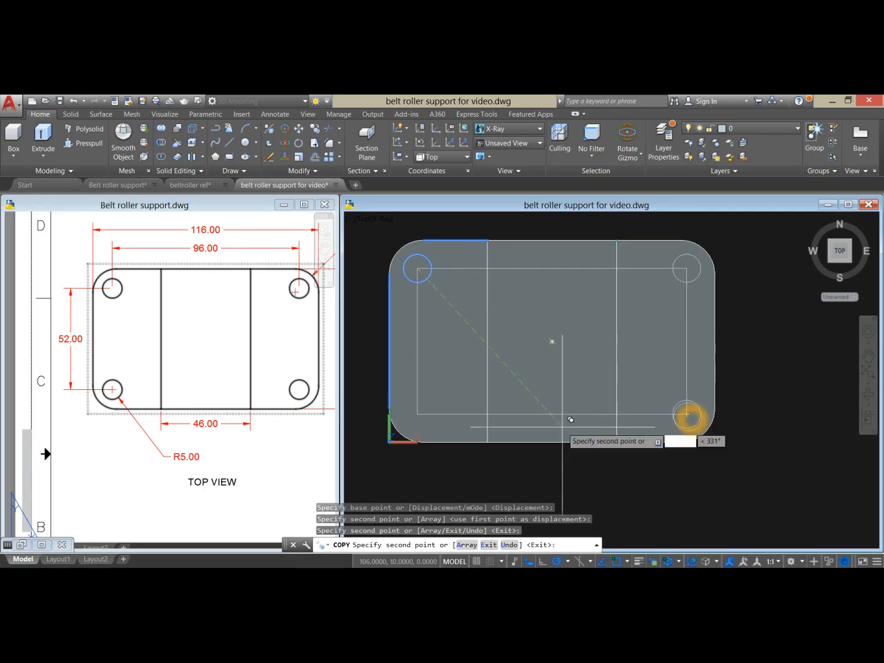
{"action": "left_click", "coordinate": [418, 416]}
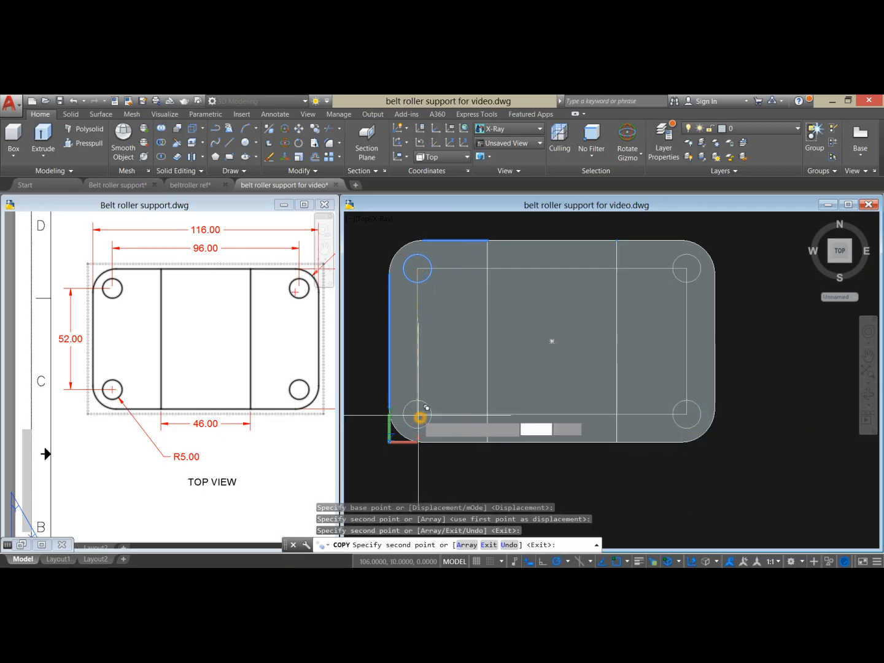
{"action": "right_click", "coordinate": [377, 320]}
{"action": "left_click", "coordinate": [391, 325]}
Step: Extrude the four corner circles downward through the plate so the cylinders extend well below its underside
{"action": "scroll", "coordinate": [393, 343], "scroll_direction": "down", "scroll_amount": 5}
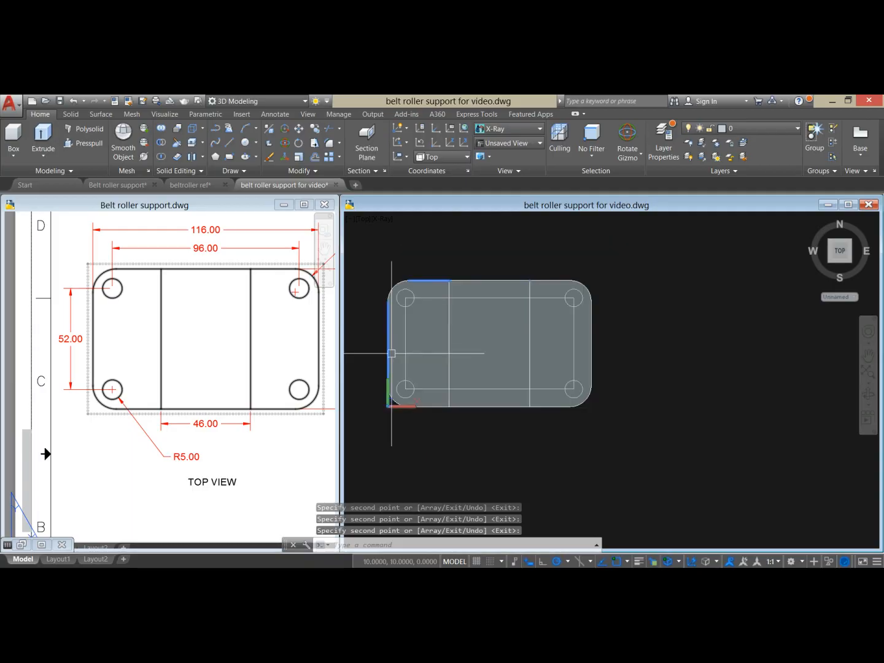
{"action": "middle_click_drag", "start_coordinate": [476, 401], "coordinate": [552, 343], "text": "shift"}
{"action": "scroll", "coordinate": [479, 314], "scroll_direction": "up", "scroll_amount": 8}
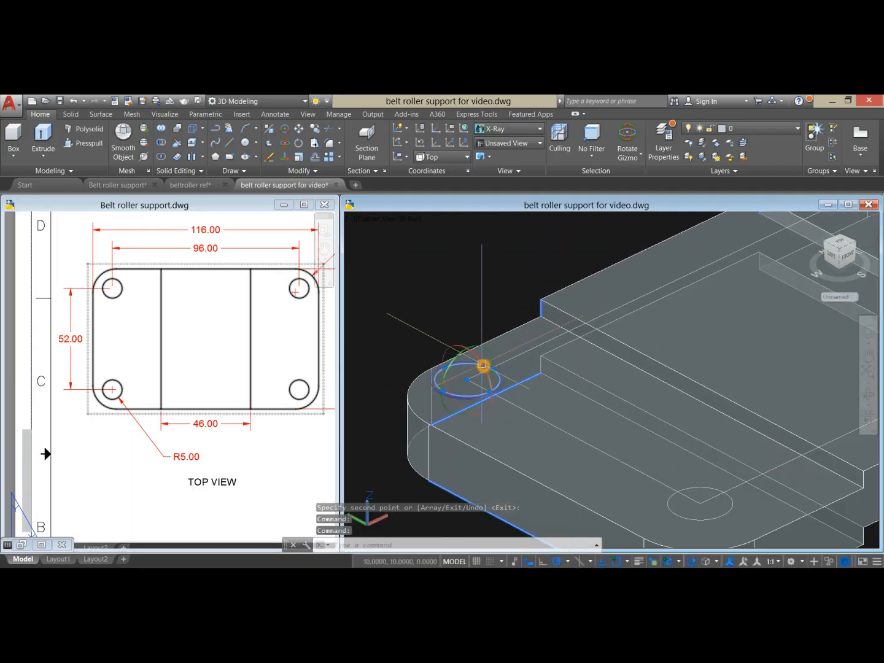
{"action": "left_click", "coordinate": [482, 365]}
{"action": "scroll", "coordinate": [482, 365], "scroll_direction": "down", "scroll_amount": 5}
{"action": "scroll", "coordinate": [582, 270], "scroll_direction": "up", "scroll_amount": 8}
{"action": "left_click", "coordinate": [580, 280]}
{"action": "scroll", "coordinate": [574, 286], "scroll_direction": "down", "scroll_amount": 2}
{"action": "left_click", "coordinate": [740, 369]}
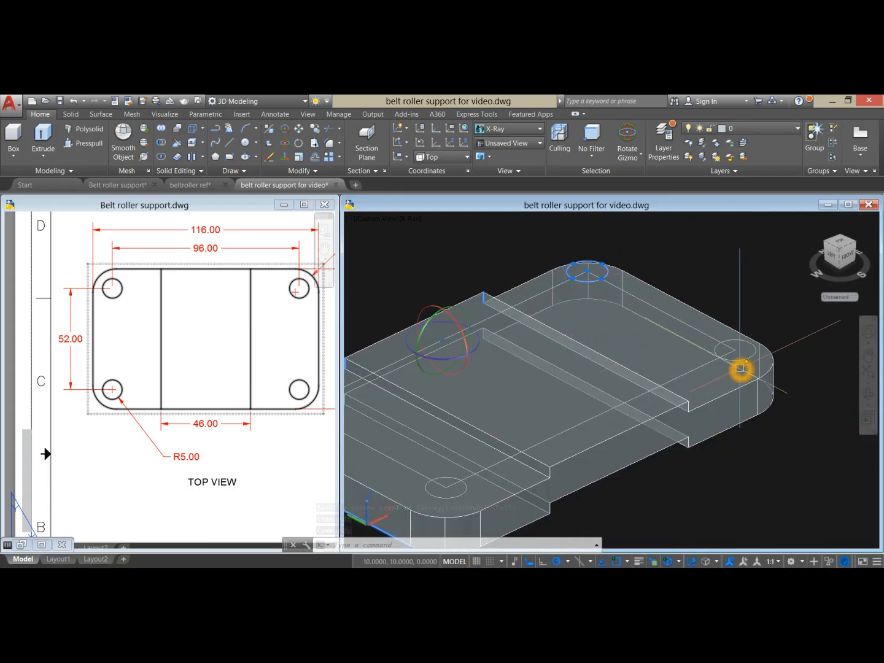
{"action": "left_click", "coordinate": [514, 422]}
{"action": "scroll", "coordinate": [517, 368], "scroll_direction": "down", "scroll_amount": 4}
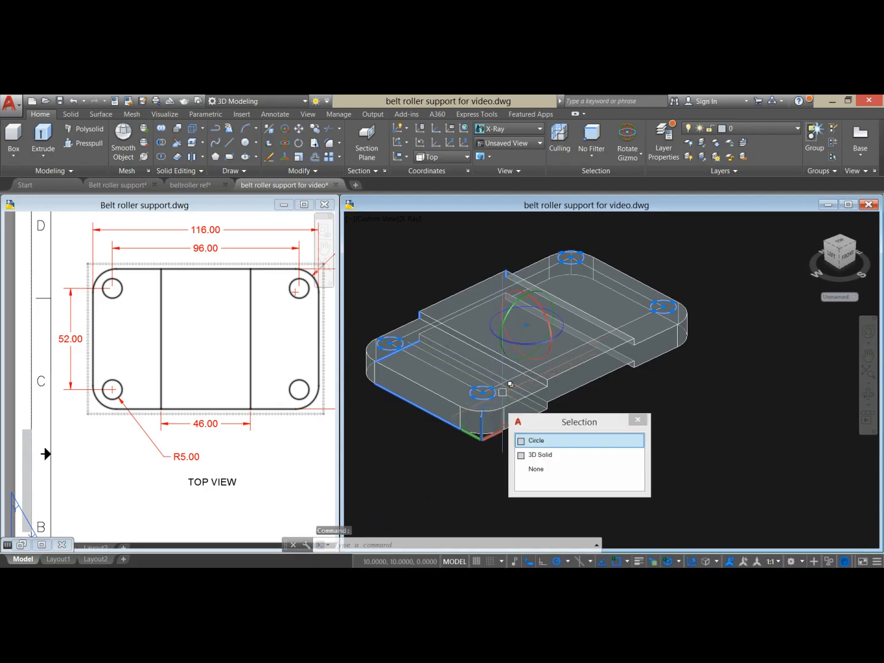
{"action": "left_click", "coordinate": [43, 130]}
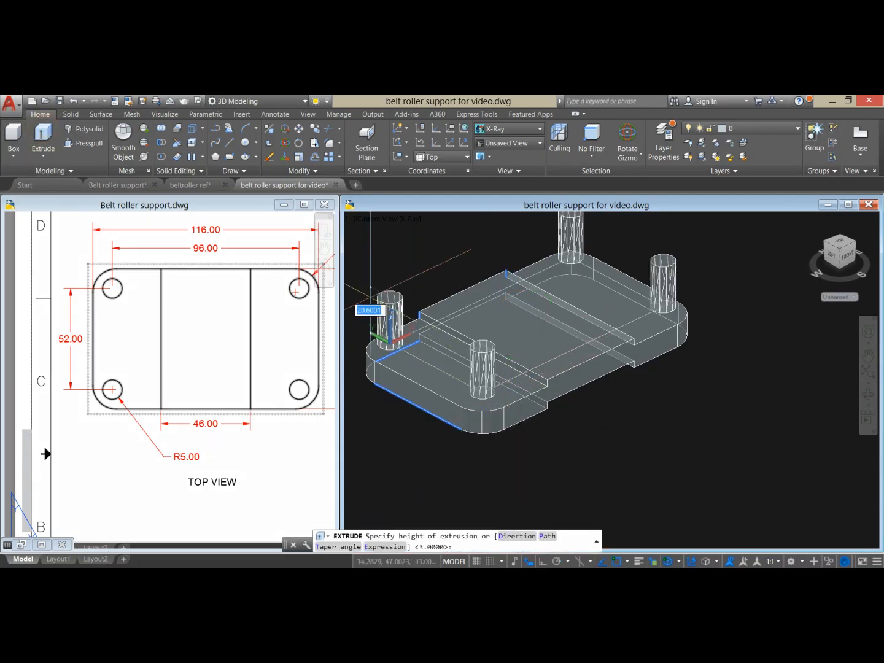
{"action": "left_click", "coordinate": [528, 456]}
Step: Subtract the four corner cylinders from the base plate solid to cut the holes
{"action": "mouse_move", "coordinate": [536, 430]}
{"action": "middle_mouse_down", "text": "shift"}
{"action": "mouse_move", "coordinate": [536, 396]}
{"action": "mouse_move", "coordinate": [547, 415]}
{"action": "middle_mouse_up", "text": "shift"}
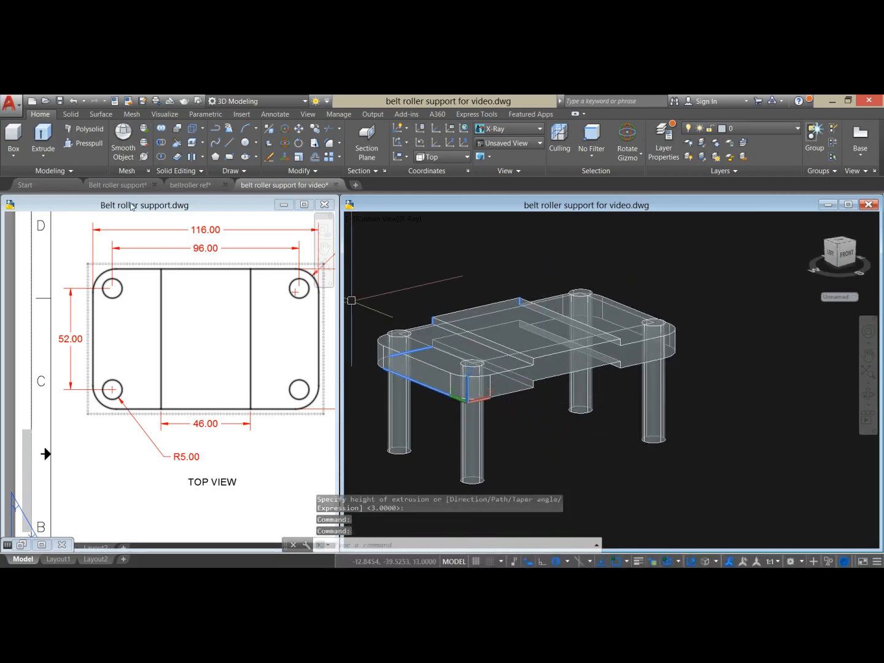
{"action": "left_click", "coordinate": [160, 146]}
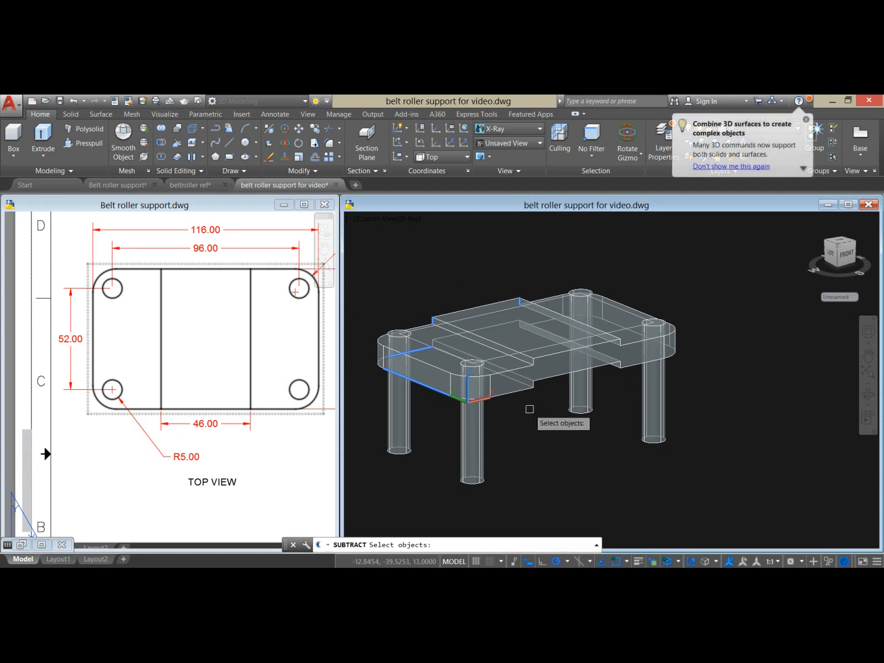
{"action": "left_click", "coordinate": [527, 389]}
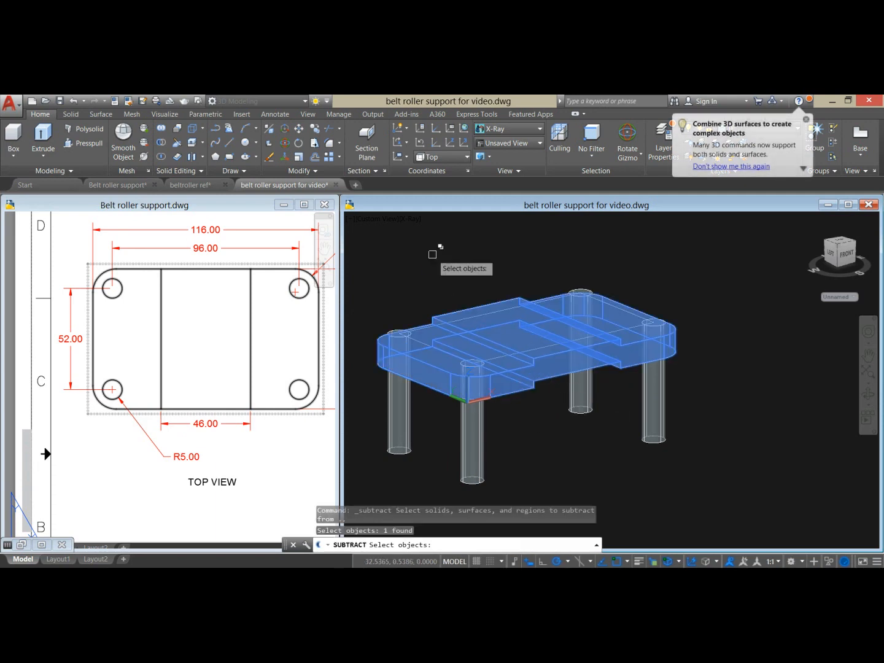
{"action": "key", "text": "Return"}
{"action": "left_click", "coordinate": [397, 394]}
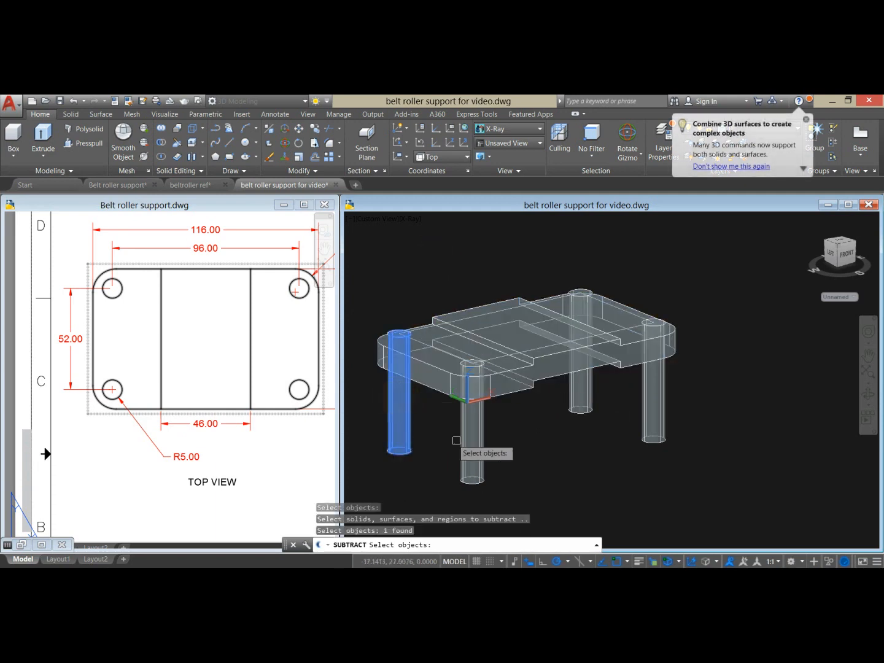
{"action": "left_click", "coordinate": [472, 448]}
{"action": "left_click", "coordinate": [663, 429]}
{"action": "left_click", "coordinate": [581, 393]}
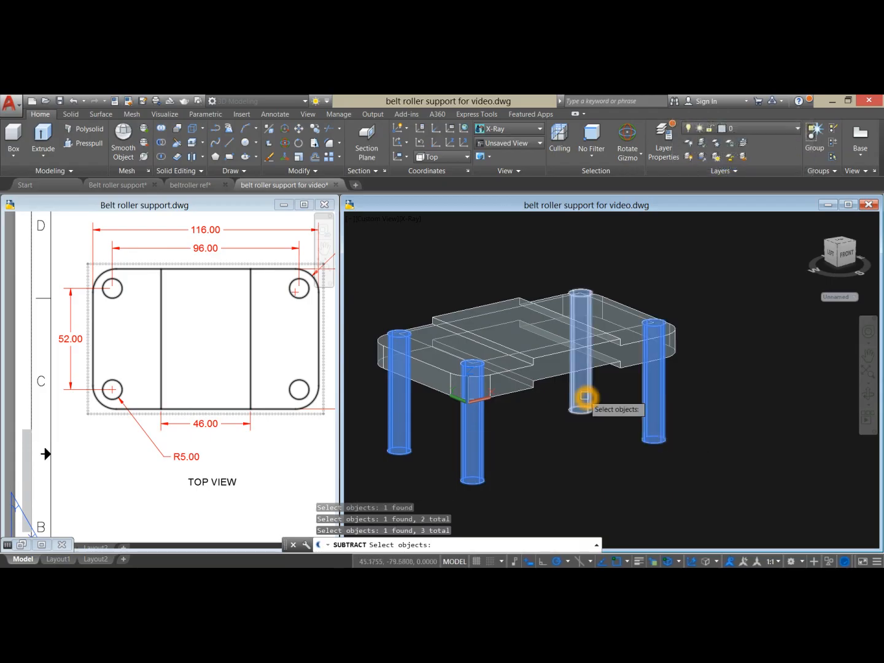
{"action": "key", "text": "Return"}
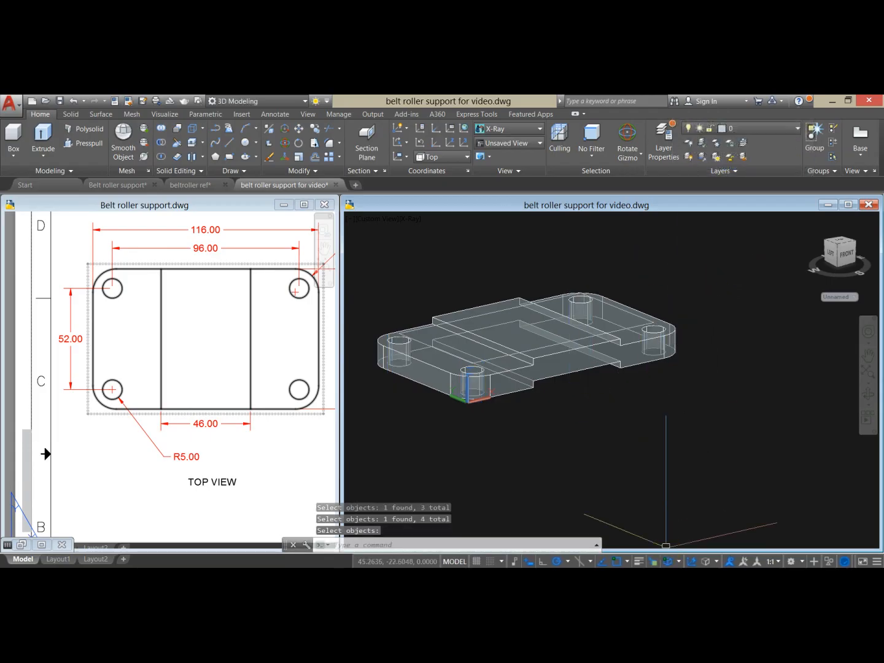
Step: Set the visual style to Shaded with Edges and erase the 96 by 52 construction rectangle on the plate
{"action": "left_click", "coordinate": [635, 427]}
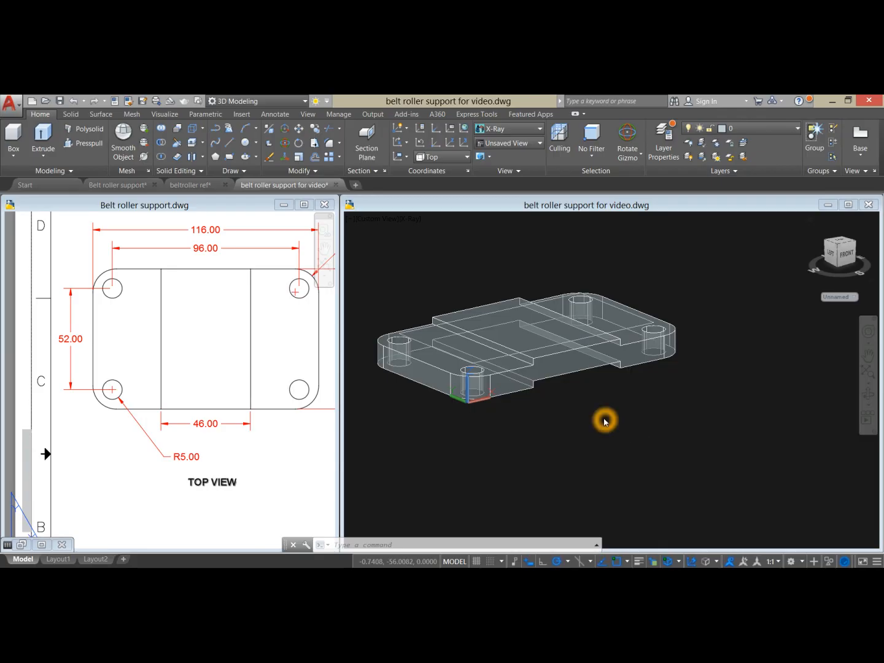
{"action": "left_click", "coordinate": [605, 421]}
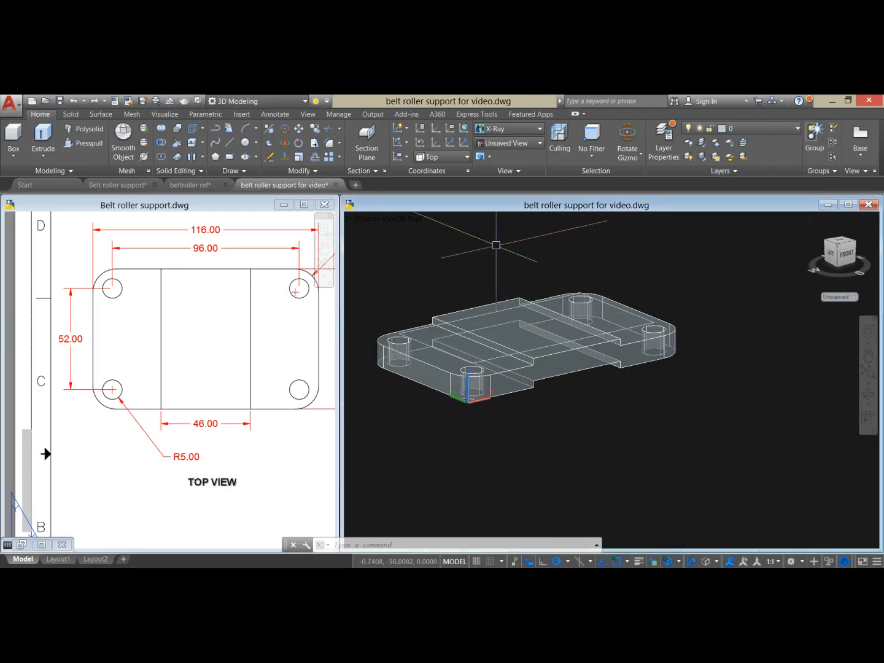
{"action": "left_click", "coordinate": [418, 222]}
{"action": "left_click", "coordinate": [459, 298]}
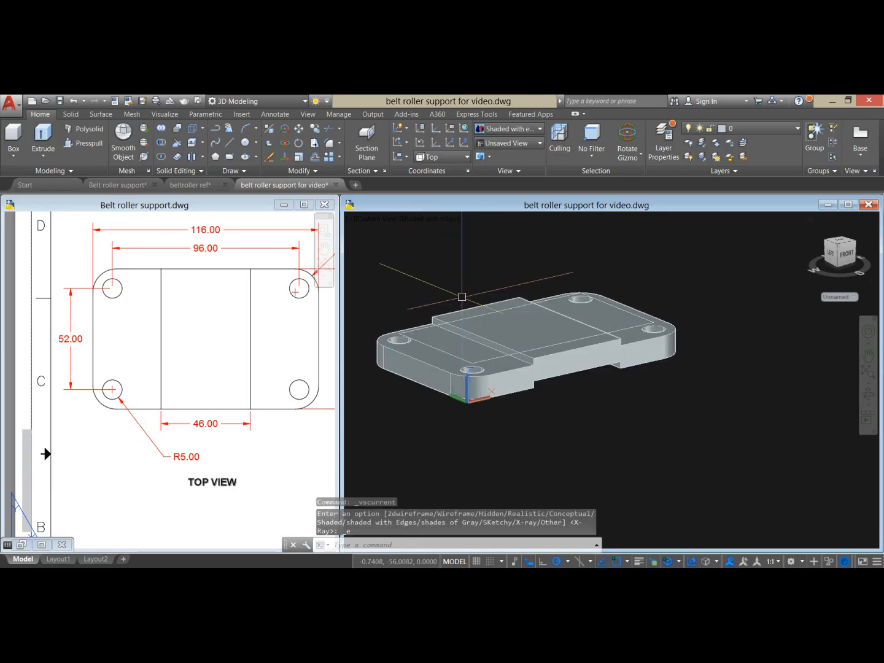
{"action": "left_click", "coordinate": [432, 328]}
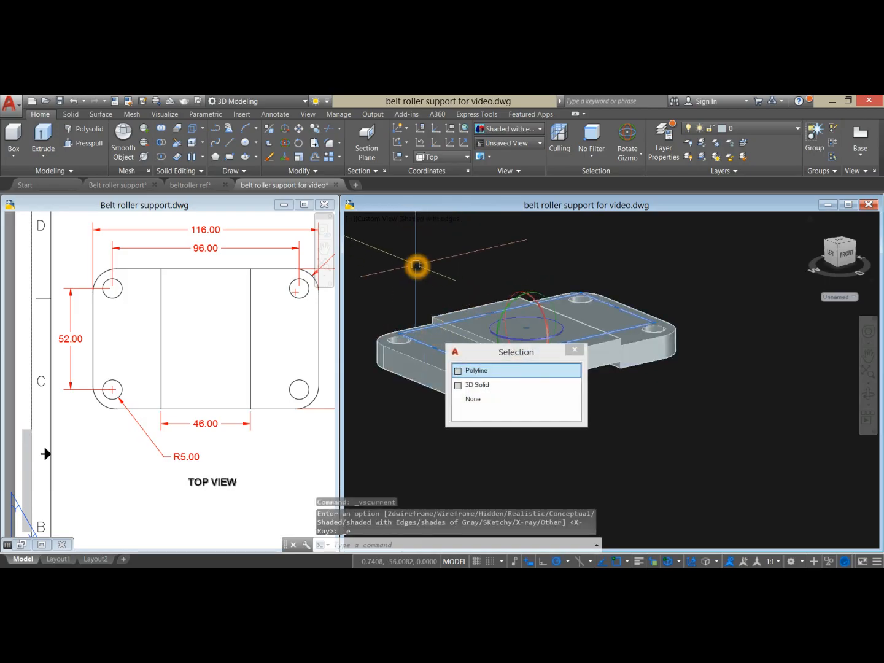
{"action": "key", "text": "Delete"}
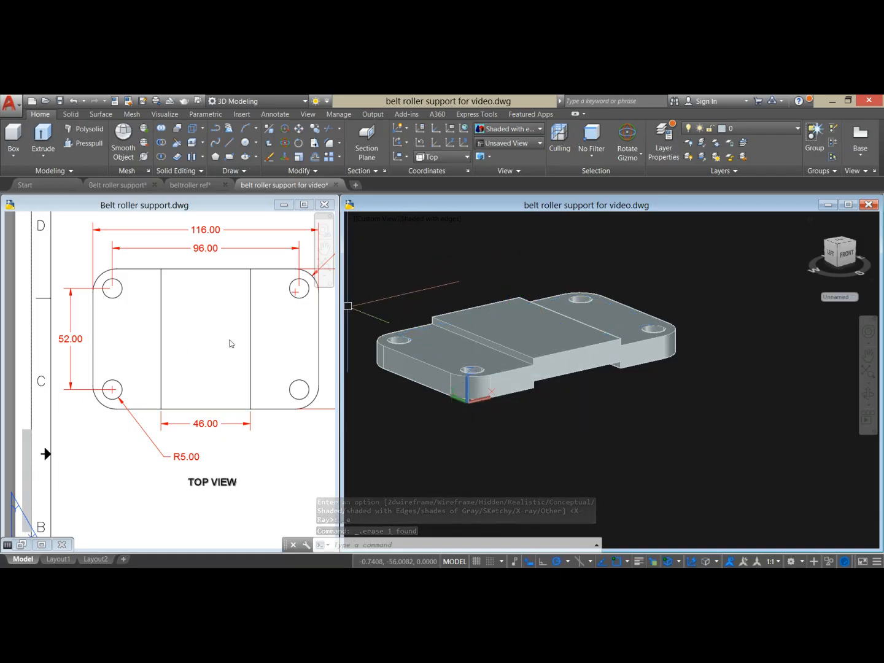
Step: Hide the finished base plate solid to clear the modelling space
{"action": "left_click", "coordinate": [191, 339]}
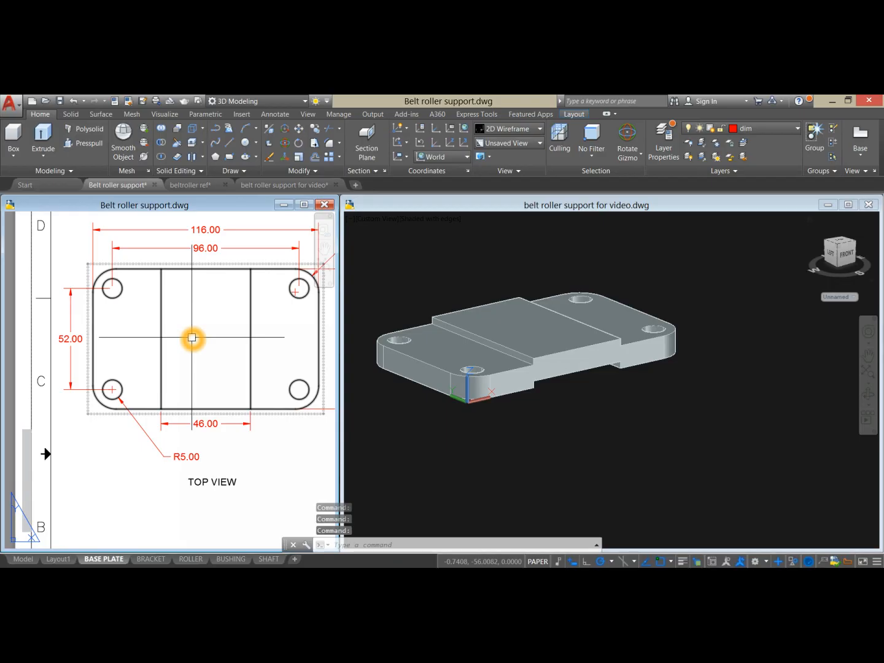
{"action": "left_click", "coordinate": [411, 287]}
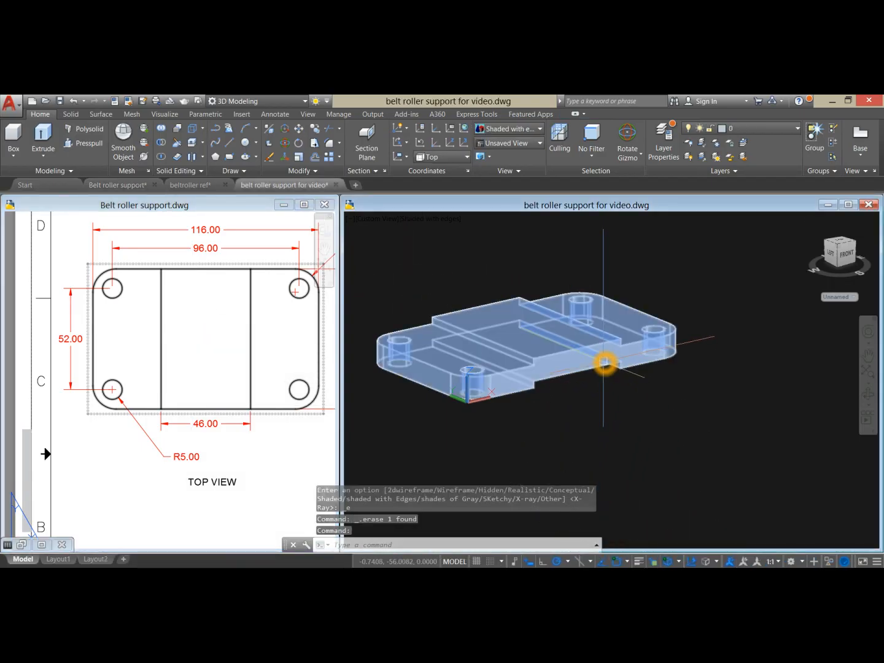
{"action": "left_click", "coordinate": [603, 355]}
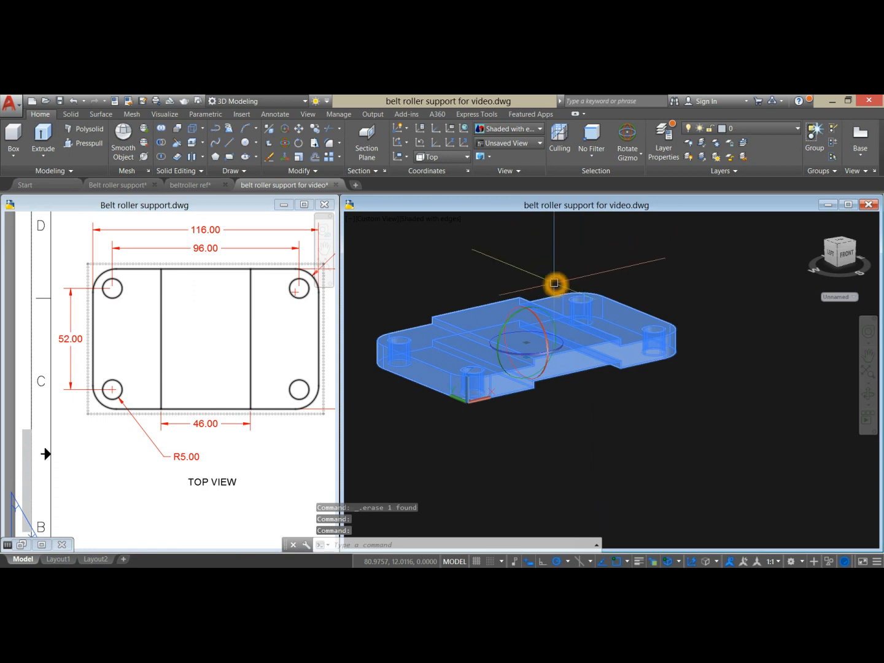
{"action": "right_click", "coordinate": [557, 254]}
{"action": "mouse_move", "coordinate": [582, 300]}
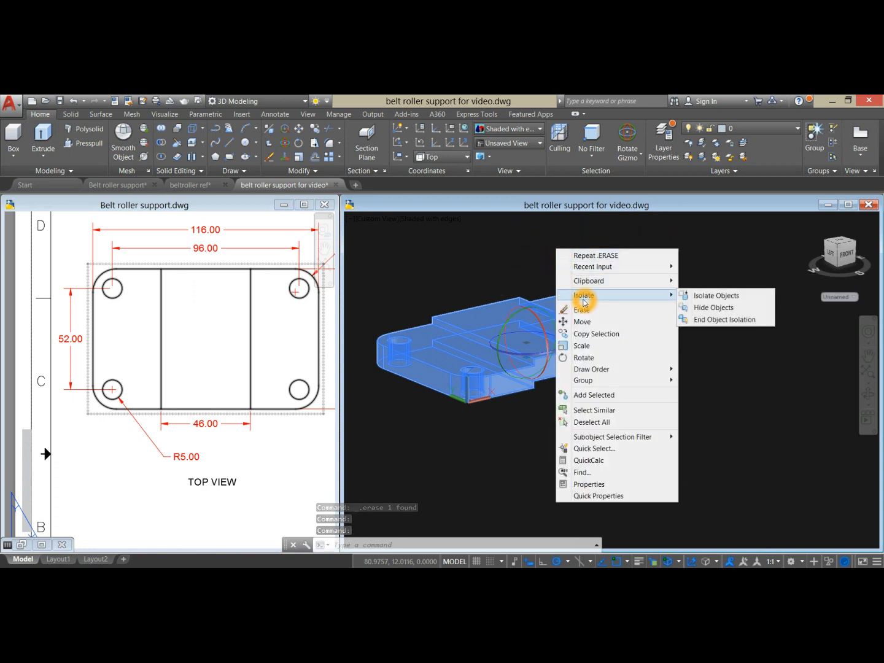
{"action": "left_click", "coordinate": [712, 308]}
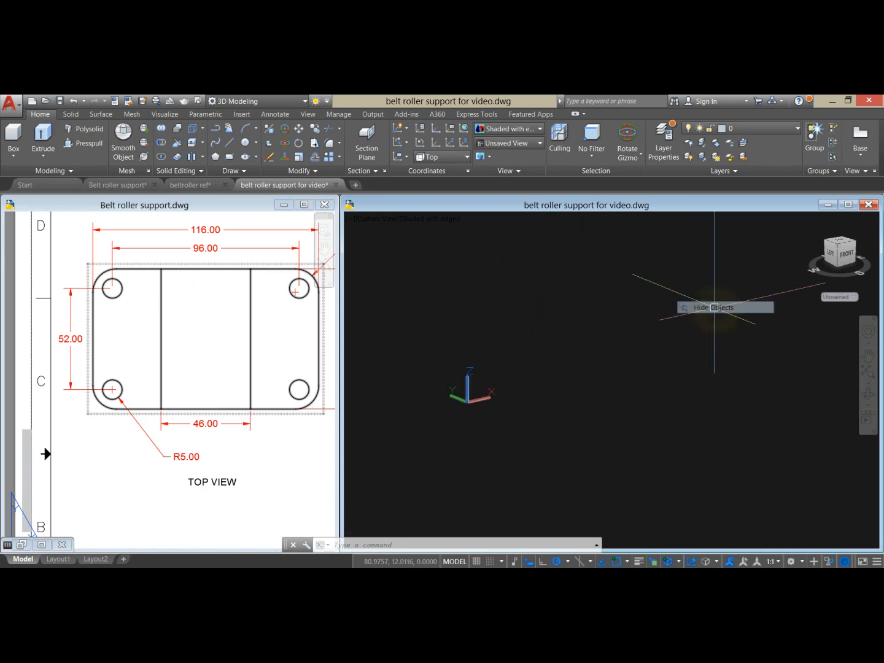
{"action": "right_click", "coordinate": [560, 308]}
{"action": "left_click", "coordinate": [672, 299]}
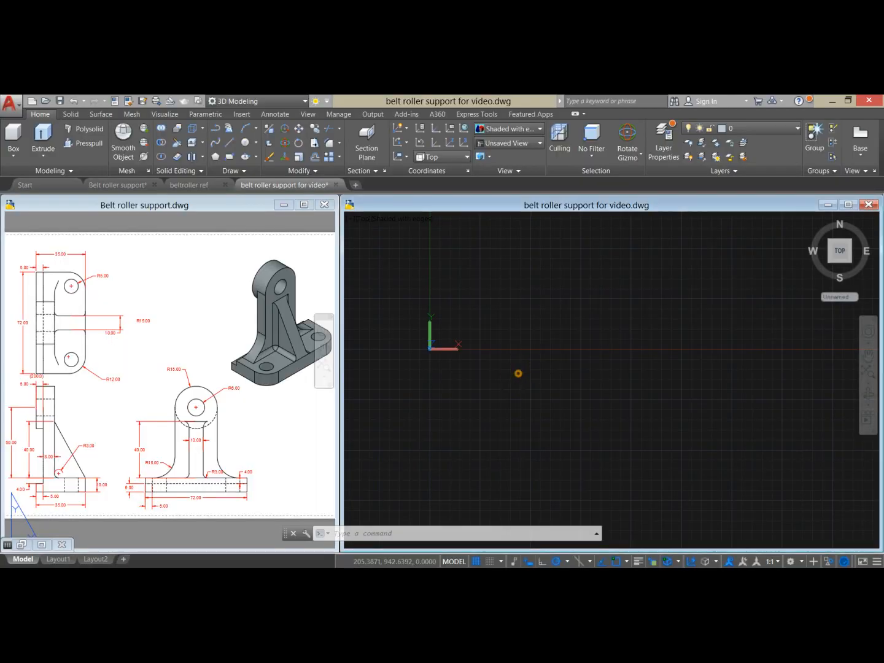
Step: Draw a 72-long vertical line upward from point 200,0, following the top view of the bracket reference drawing
{"action": "left_click", "coordinate": [516, 372]}
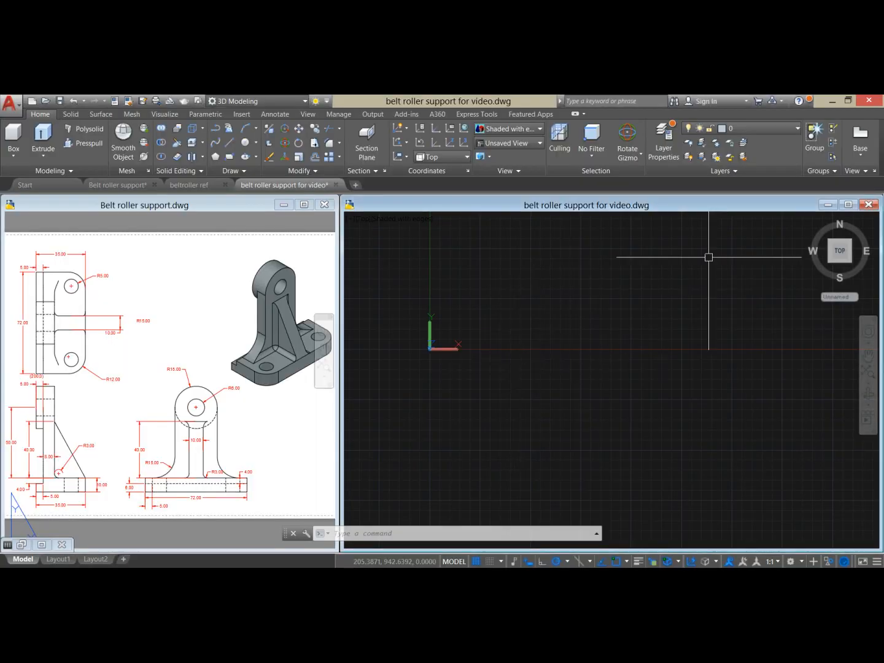
{"action": "left_click", "coordinate": [150, 331]}
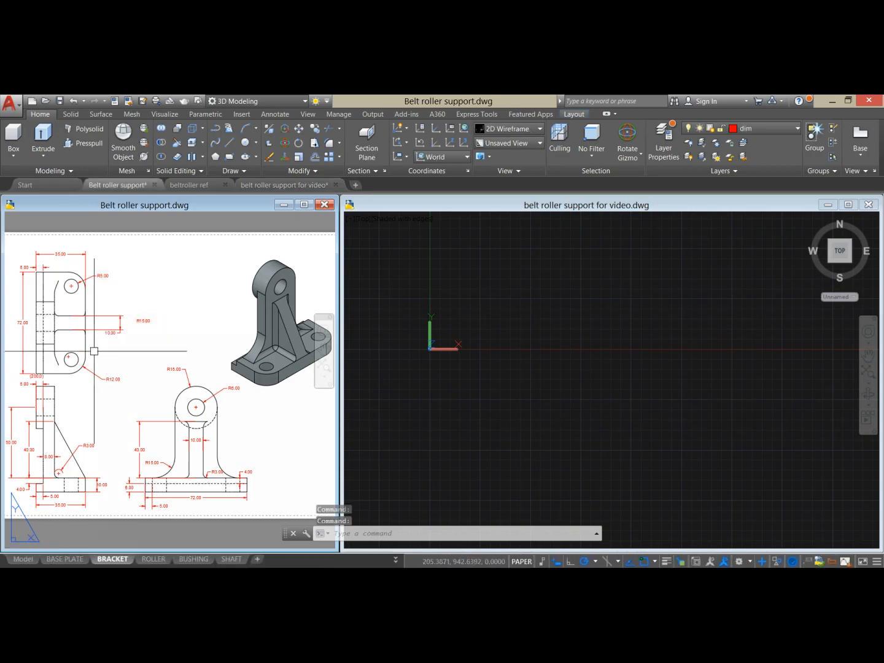
{"action": "scroll", "coordinate": [25, 312], "scroll_direction": "up", "scroll_amount": 3}
{"action": "middle_click_drag", "start_coordinate": [113, 341], "coordinate": [186, 356]}
{"action": "left_click", "coordinate": [474, 267]}
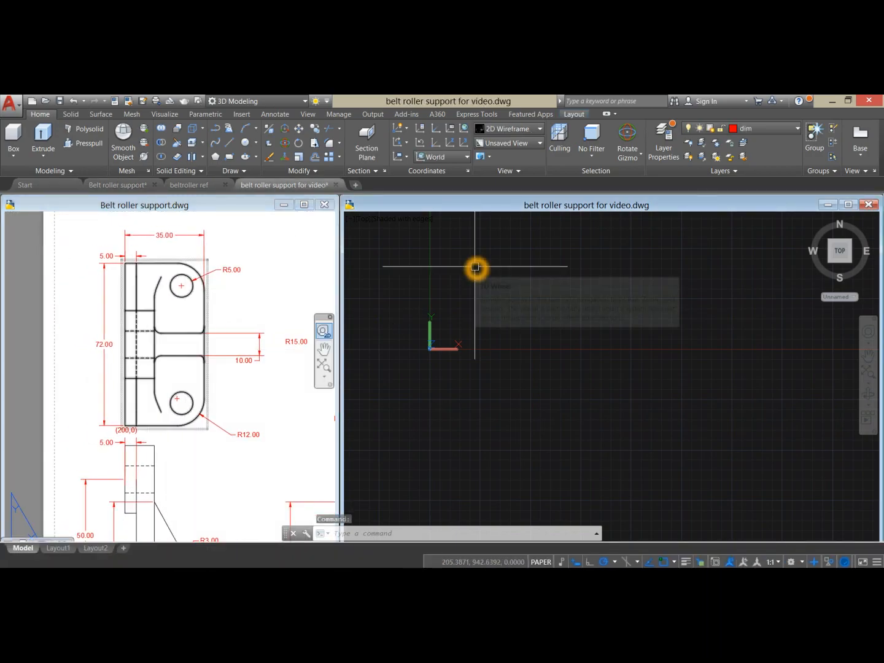
{"action": "type", "text": "L"}
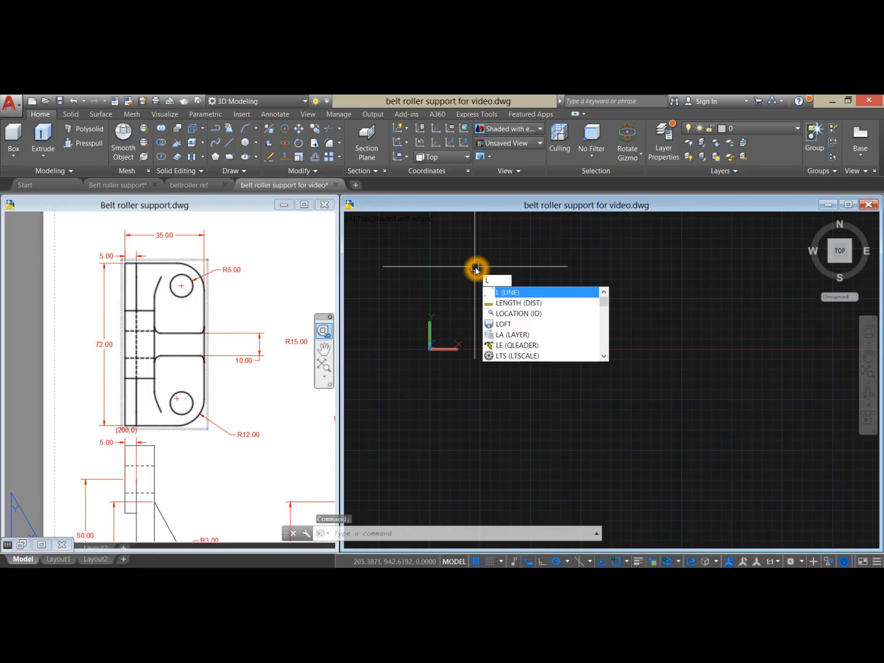
{"action": "key", "text": "Return"}
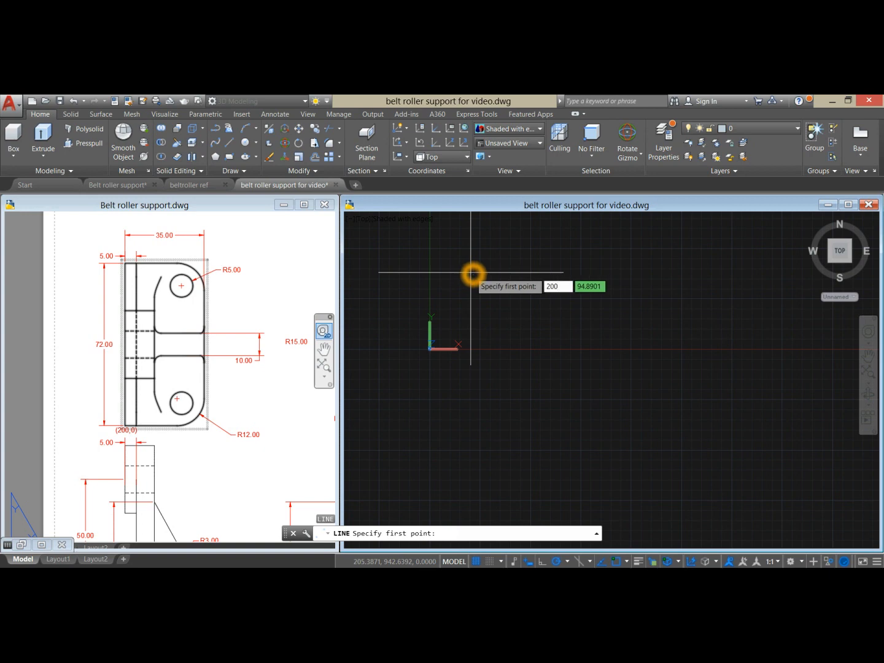
{"action": "key", "text": "Tab"}
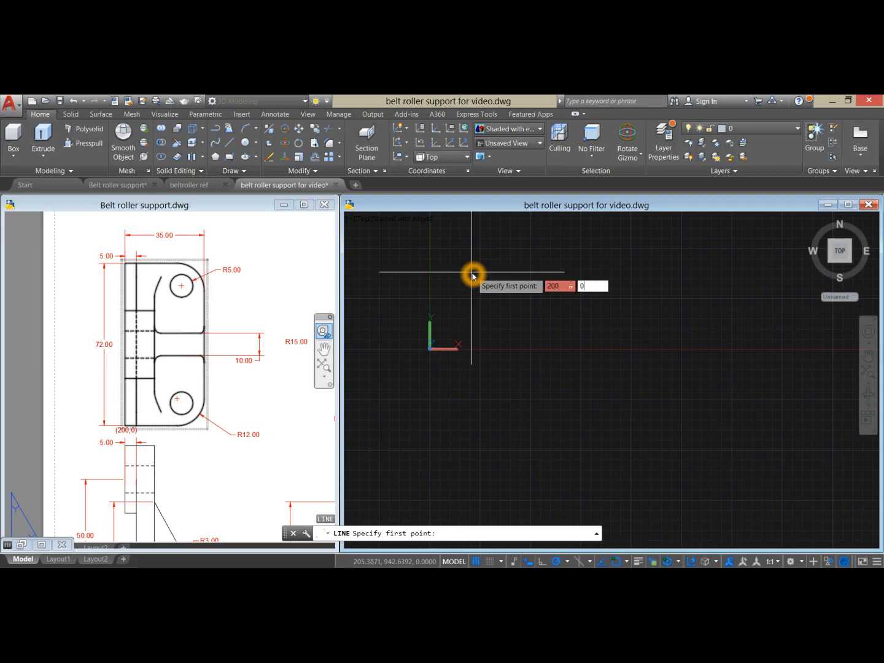
{"action": "type", "text": "0"}
{"action": "key", "text": "Return"}
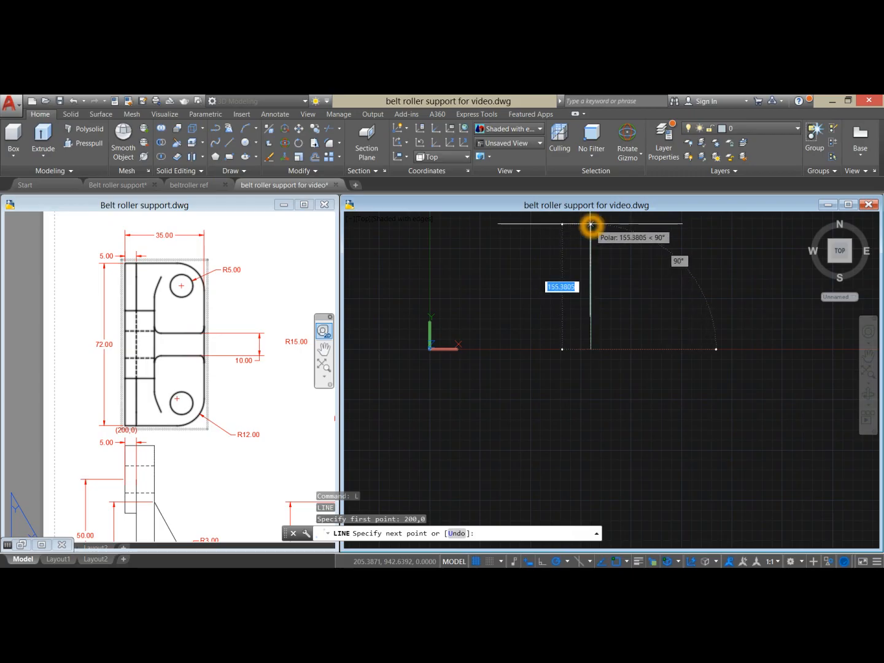
{"action": "type", "text": "72"}
{"action": "key", "text": "Return"}
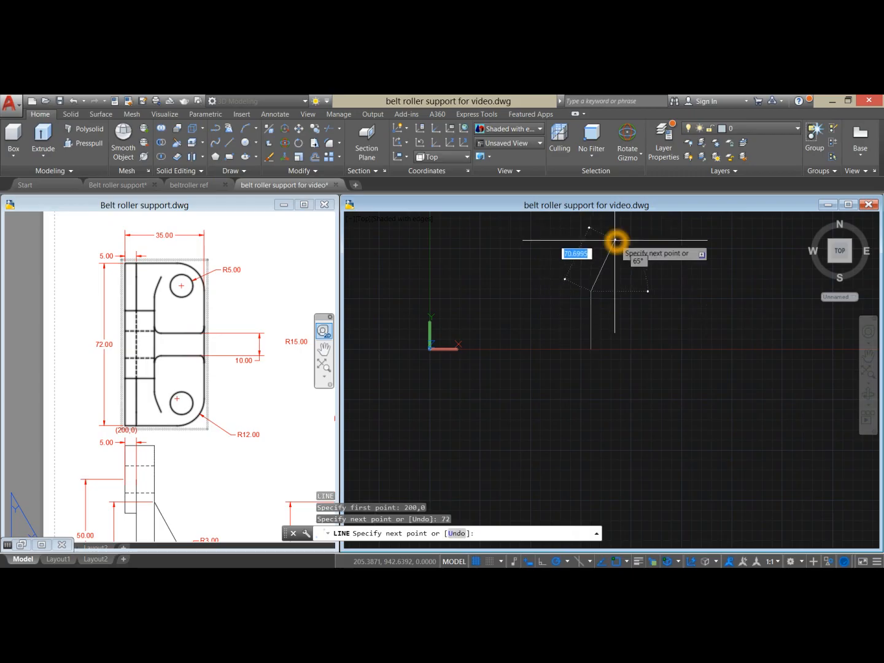
{"action": "scroll", "coordinate": [626, 290], "scroll_direction": "up", "scroll_amount": 2}
{"action": "scroll", "coordinate": [626, 291], "scroll_direction": "up", "scroll_amount": 3}
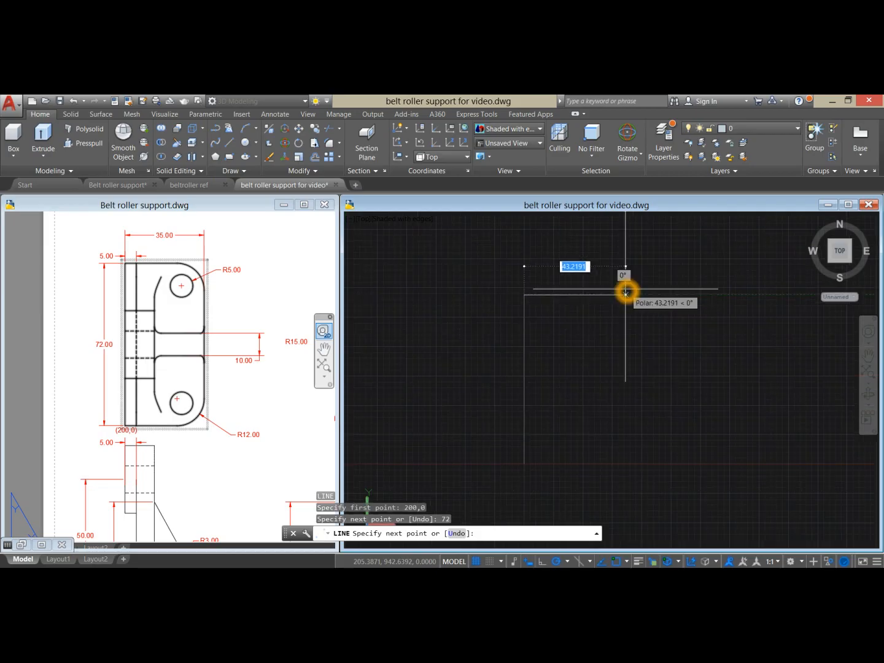
{"action": "type", "text": "35"}
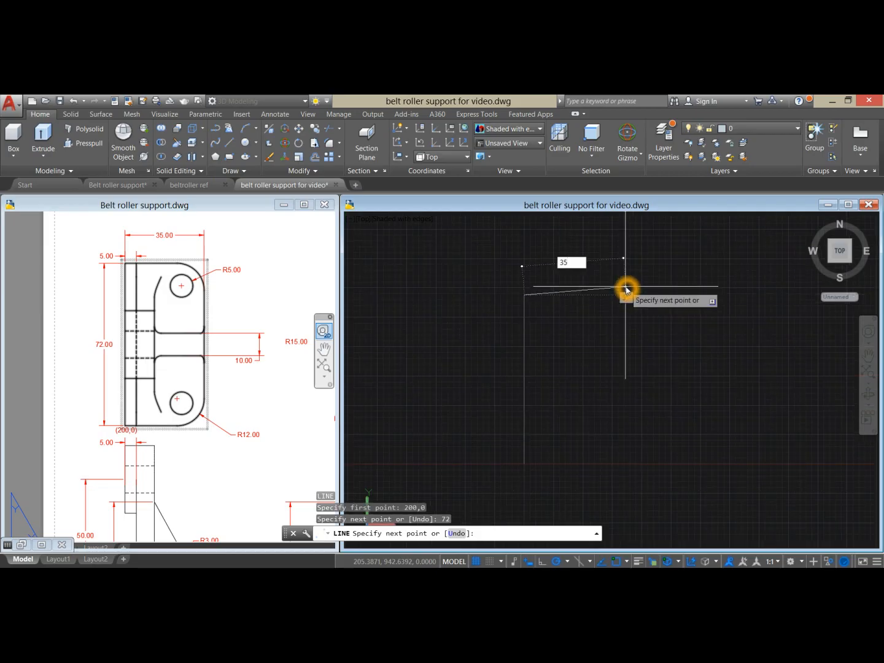
{"action": "key", "text": "Return"}
{"action": "right_click", "coordinate": [626, 288]}
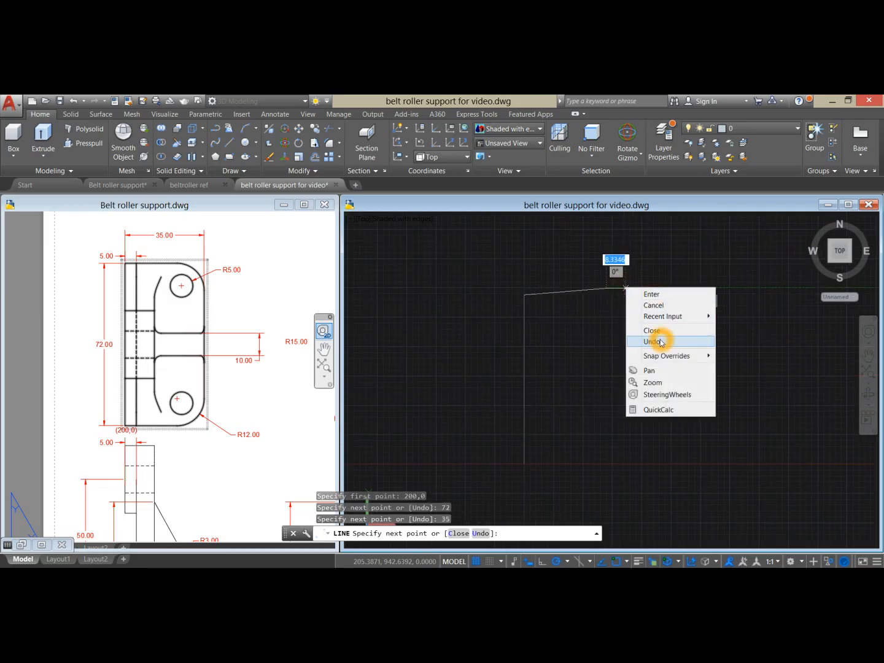
{"action": "left_click", "coordinate": [658, 340]}
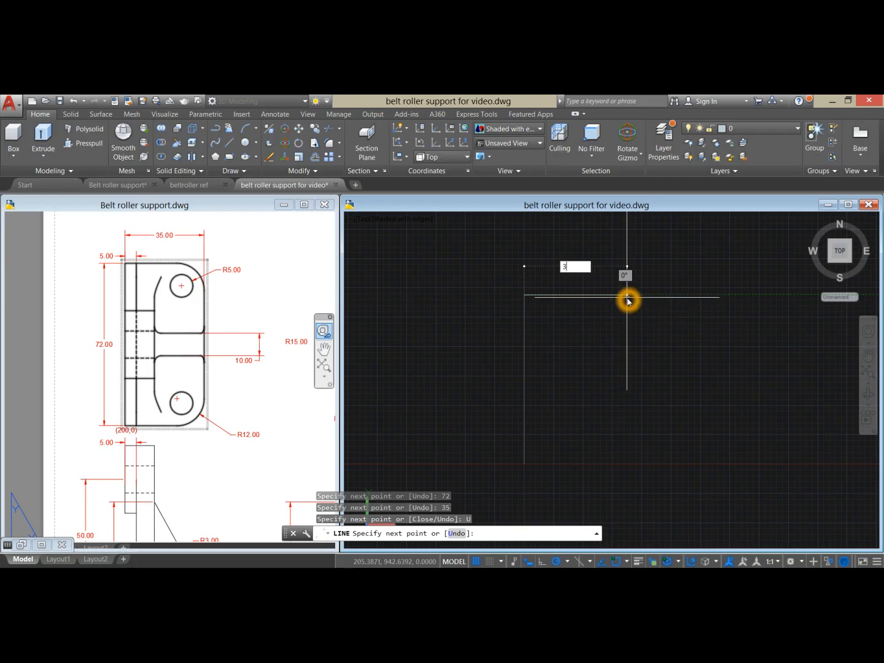
Step: Complete the 35 by 72 rectangle with a 35-long horizontal upper edge, the opposite side and the base line back to 200,0
{"action": "type", "text": "35"}
{"action": "key", "text": "Return"}
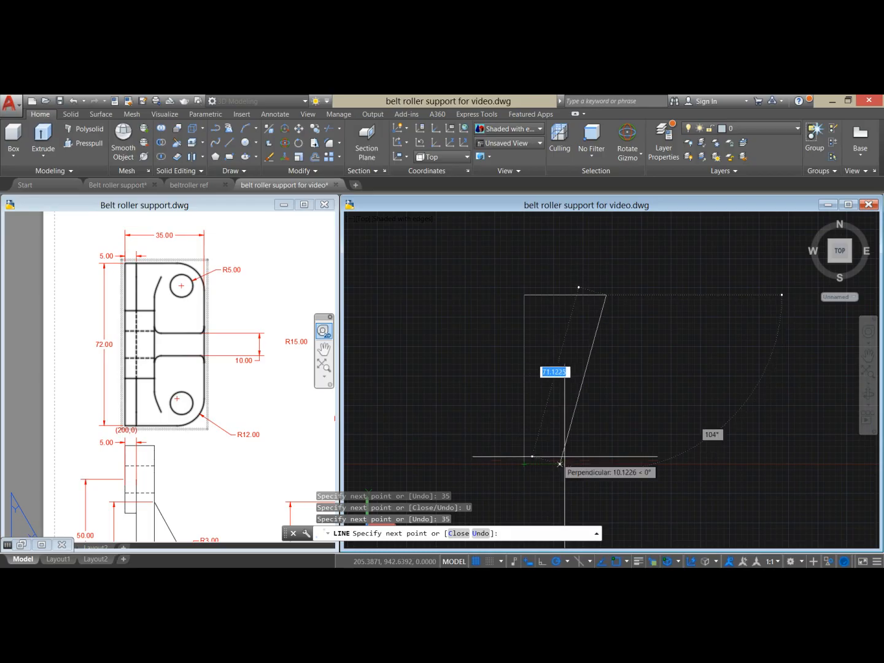
{"action": "left_click", "coordinate": [607, 467]}
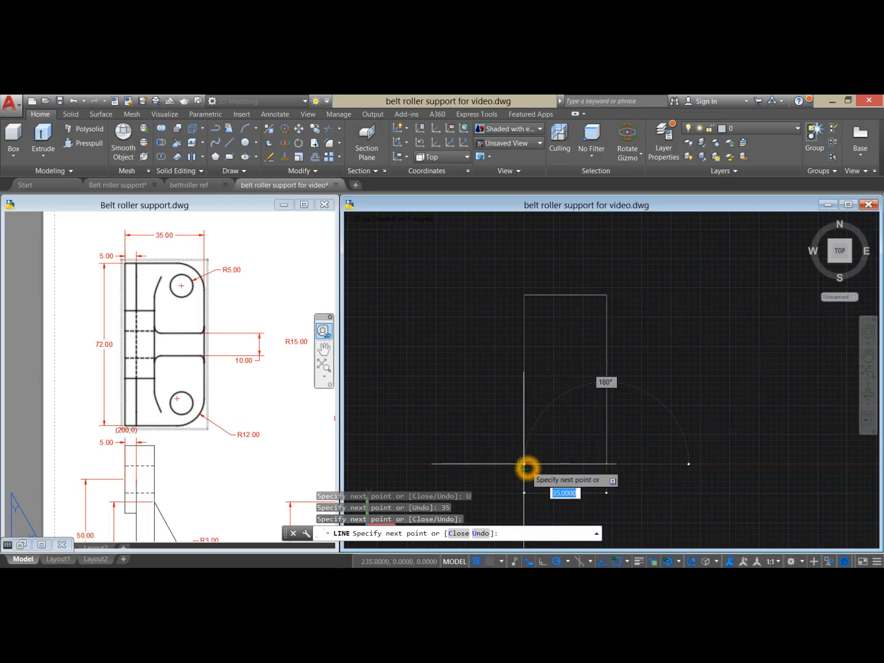
{"action": "right_click", "coordinate": [548, 361]}
{"action": "left_click", "coordinate": [564, 367]}
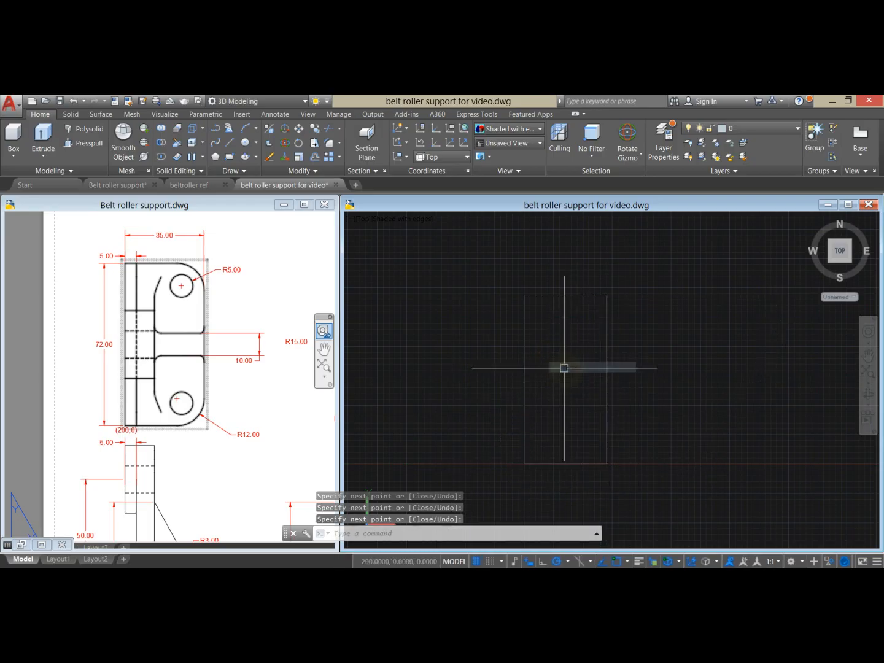
Step: Join the rectangle's four lines into one polyline
{"action": "scroll", "coordinate": [564, 367], "scroll_direction": "down", "scroll_amount": 2}
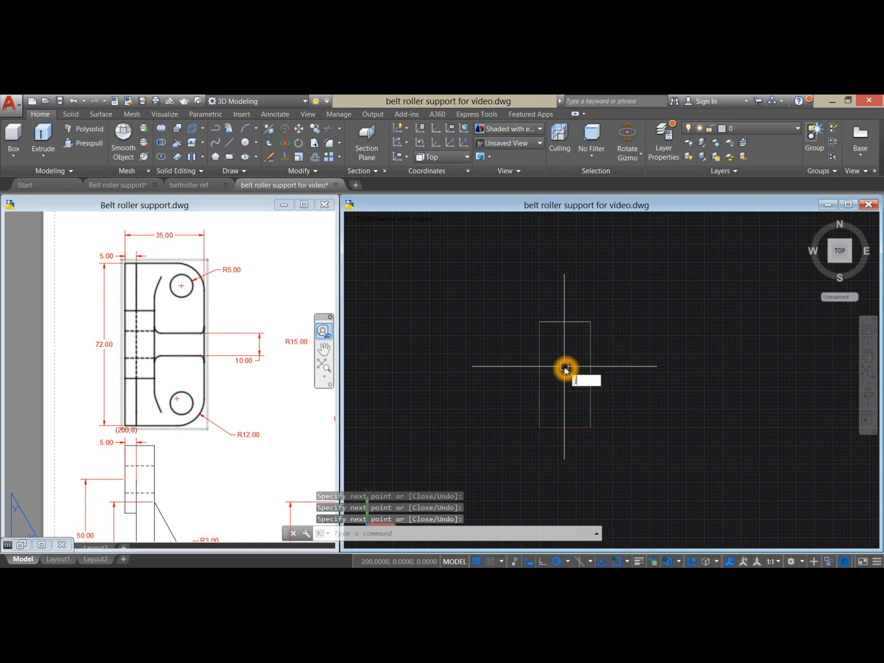
{"action": "key", "text": "Return"}
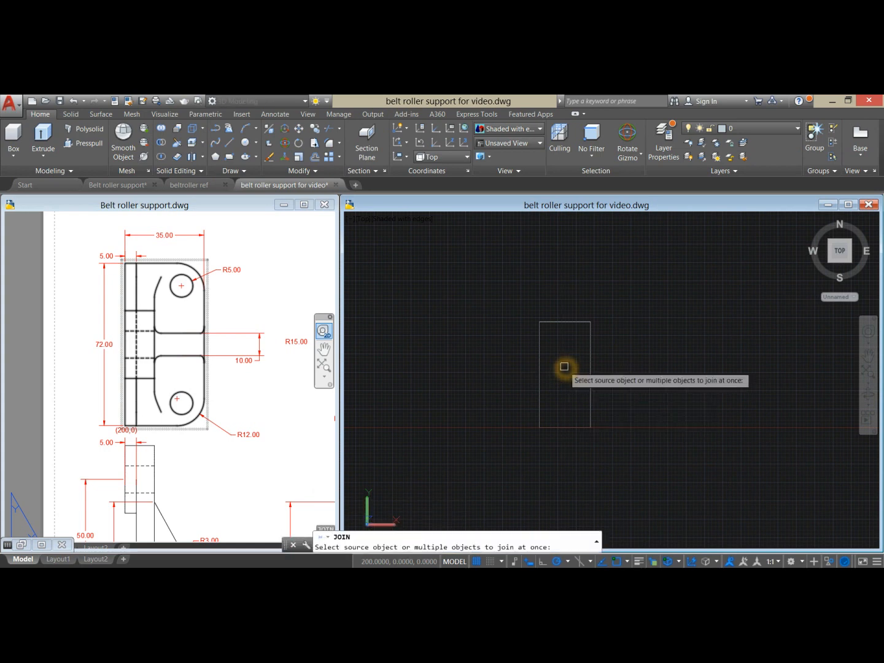
{"action": "left_click", "coordinate": [524, 315]}
{"action": "left_click", "coordinate": [606, 451]}
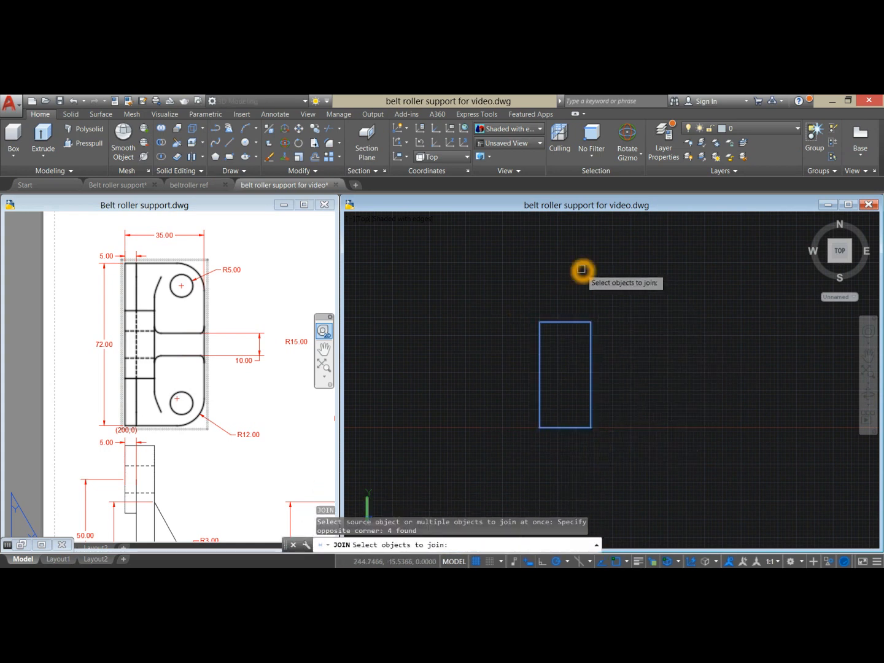
{"action": "key", "text": "Return"}
Step: Draw a closed polyline strip 5 wide and 72 long inside the rectangle, along the side that starts at 200,0
{"action": "scroll", "coordinate": [572, 328], "scroll_direction": "up", "scroll_amount": 2}
{"action": "middle_click_drag", "start_coordinate": [574, 330], "coordinate": [525, 300]}
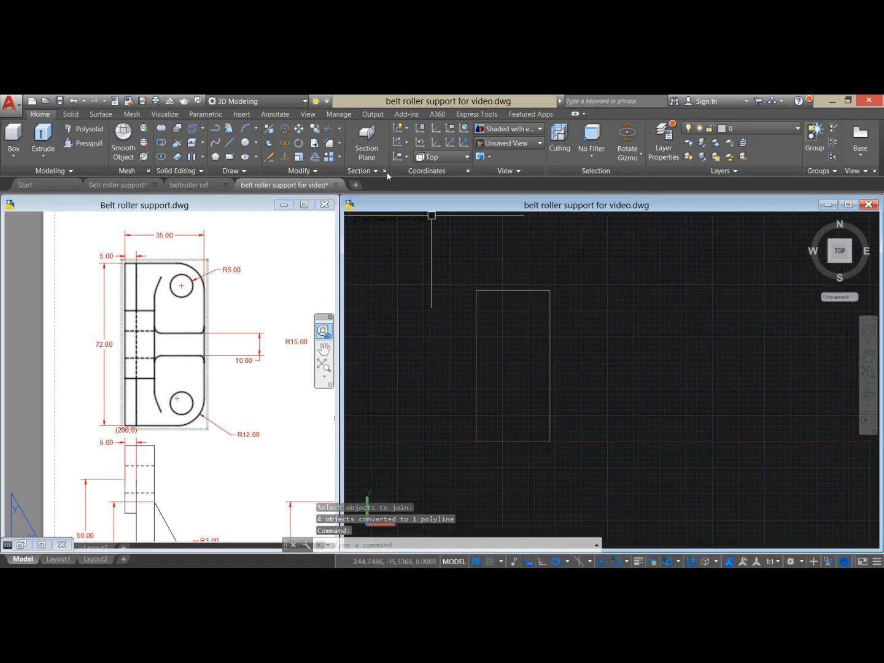
{"action": "left_click", "coordinate": [216, 135]}
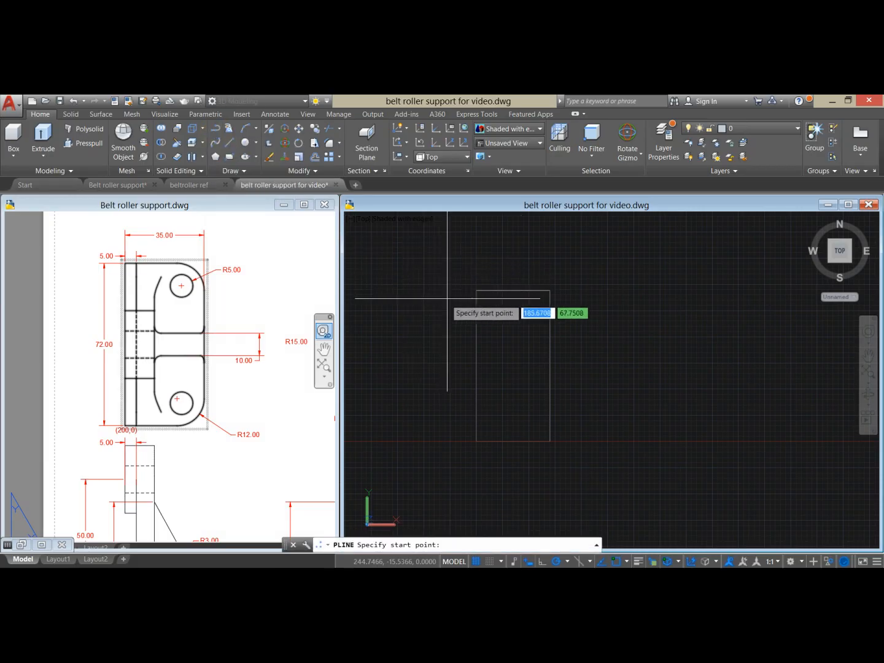
{"action": "left_click", "coordinate": [477, 292]}
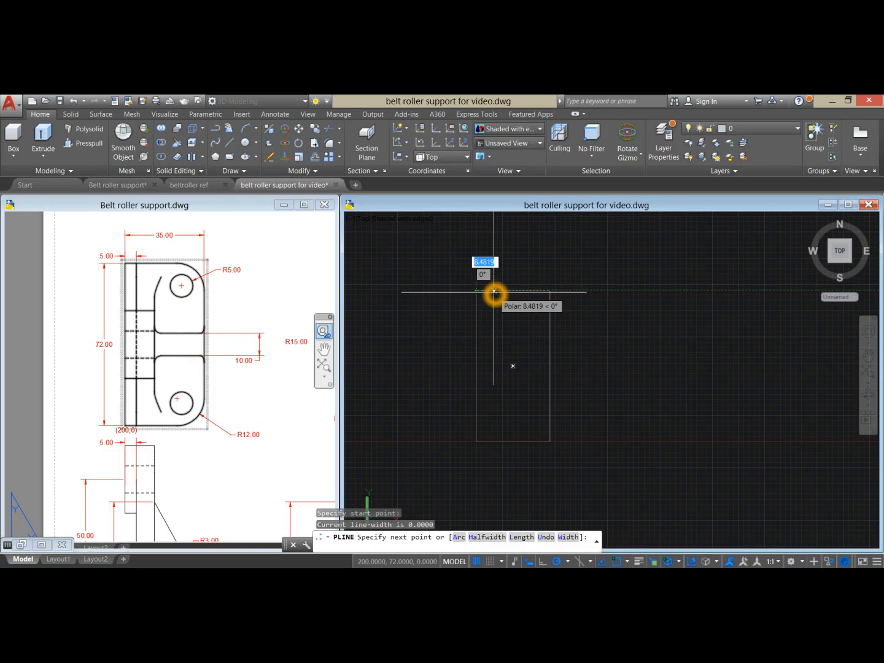
{"action": "type", "text": "5"}
{"action": "key", "text": "Return"}
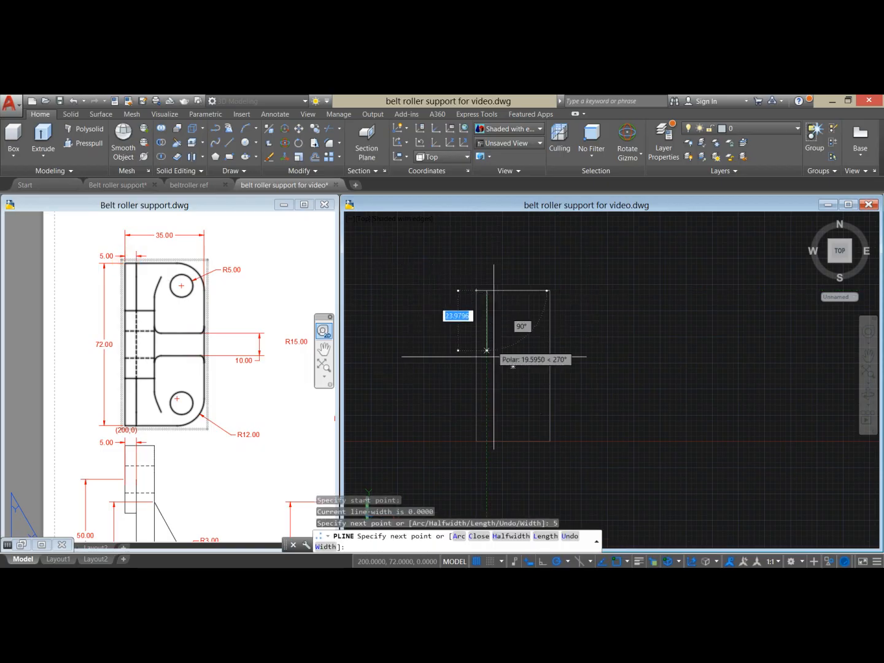
{"action": "left_click", "coordinate": [486, 442]}
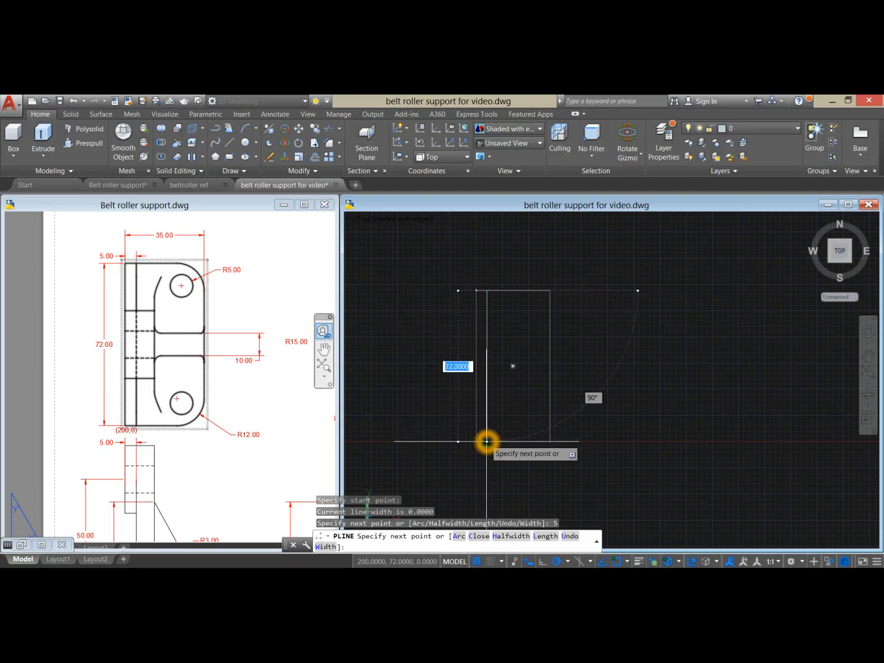
{"action": "scroll", "coordinate": [488, 441], "scroll_direction": "up", "scroll_amount": 3}
{"action": "left_click", "coordinate": [477, 441]}
{"action": "scroll", "coordinate": [481, 422], "scroll_direction": "down", "scroll_amount": 3}
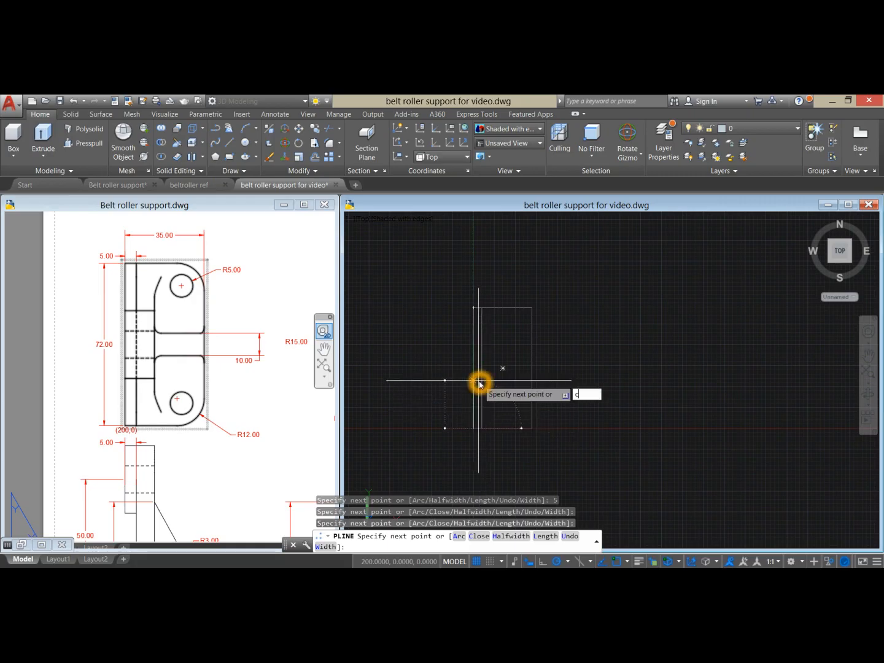
{"action": "key", "text": "Return"}
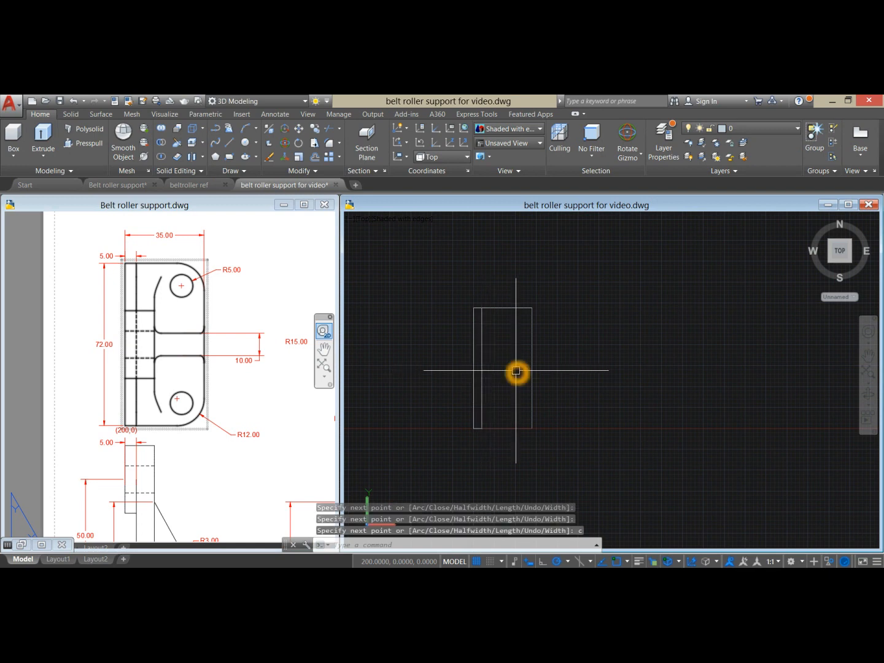
Step: Extrude the 35 by 72 rectangle to a height of 10 in a 3D view
{"action": "middle_click_drag", "start_coordinate": [516, 363], "coordinate": [578, 290], "text": "shift"}
{"action": "middle_click_drag", "start_coordinate": [539, 394], "coordinate": [552, 322]}
{"action": "scroll", "coordinate": [545, 339], "scroll_direction": "up", "scroll_amount": 2}
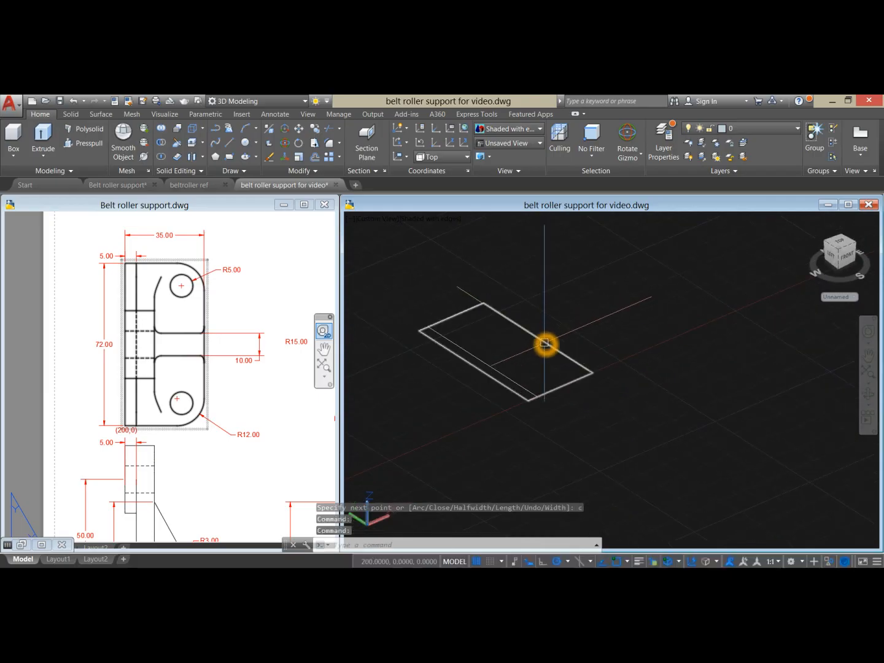
{"action": "left_click", "coordinate": [545, 343]}
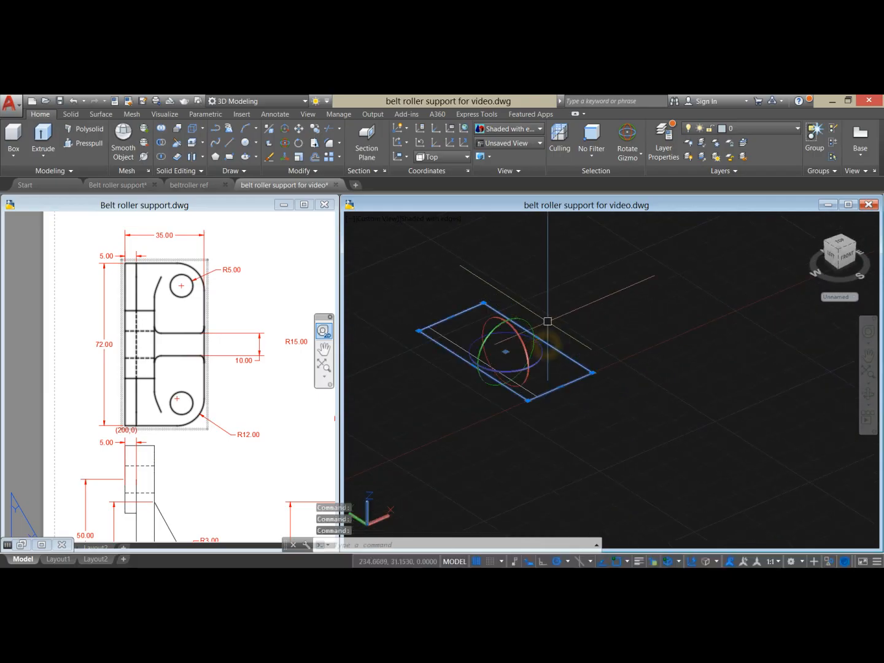
{"action": "left_click", "coordinate": [44, 139]}
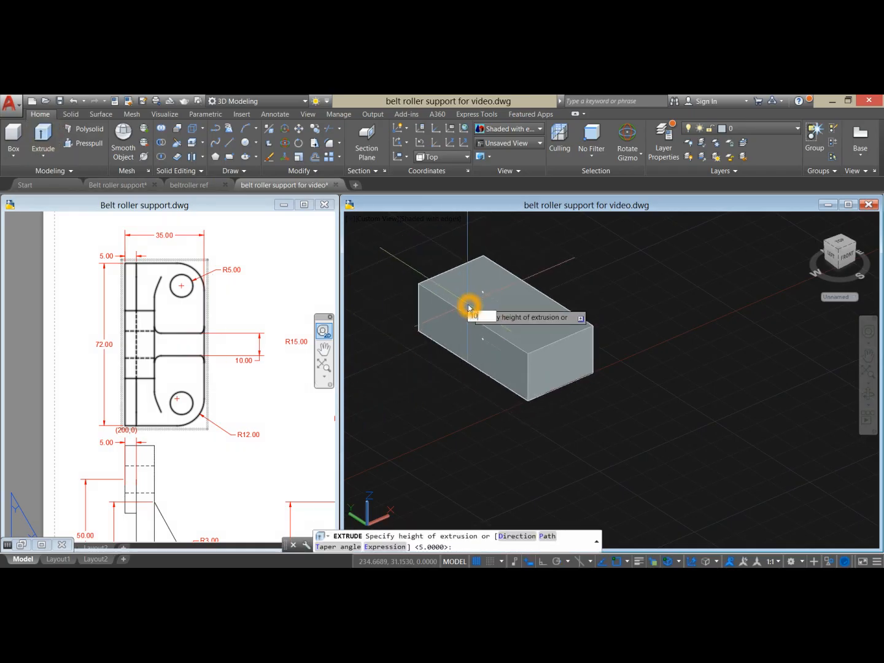
{"action": "key", "text": "Return"}
Step: Examine the bracket reference's side, front and isometric views for the base thickness and the slot along its edge
{"action": "left_click", "coordinate": [206, 462]}
{"action": "middle_click_drag", "start_coordinate": [213, 455], "coordinate": [256, 316]}
{"action": "scroll", "coordinate": [261, 465], "scroll_direction": "up", "scroll_amount": 2}
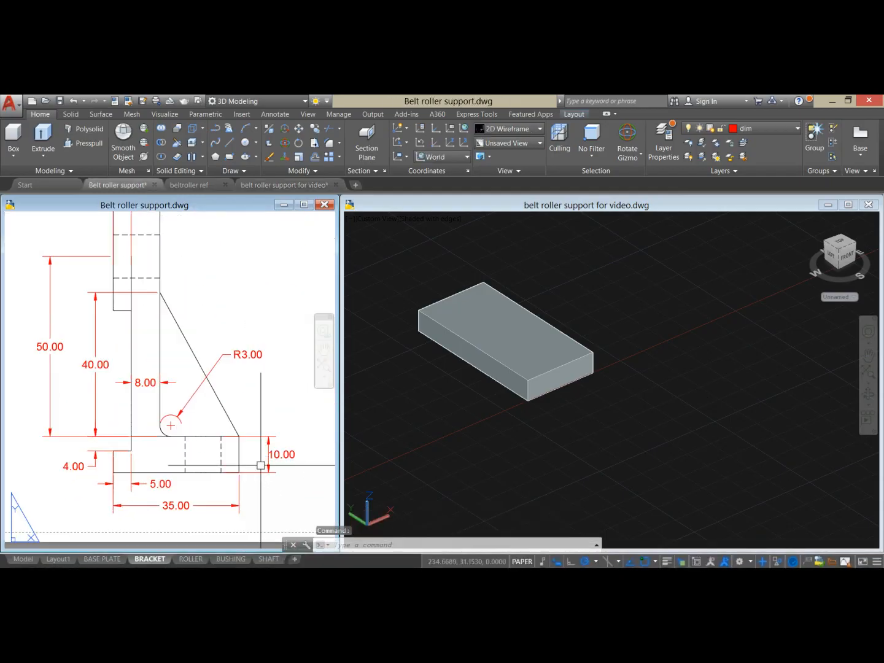
{"action": "scroll", "coordinate": [263, 461], "scroll_direction": "up", "scroll_amount": 2}
{"action": "scroll", "coordinate": [277, 434], "scroll_direction": "down", "scroll_amount": 4}
{"action": "mouse_move", "coordinate": [277, 434]}
{"action": "middle_mouse_down"}
{"action": "mouse_move", "coordinate": [159, 467]}
{"action": "mouse_move", "coordinate": [67, 479]}
{"action": "middle_mouse_up"}
{"action": "middle_click_drag", "start_coordinate": [253, 379], "coordinate": [167, 400]}
{"action": "scroll", "coordinate": [253, 339], "scroll_direction": "up", "scroll_amount": 2}
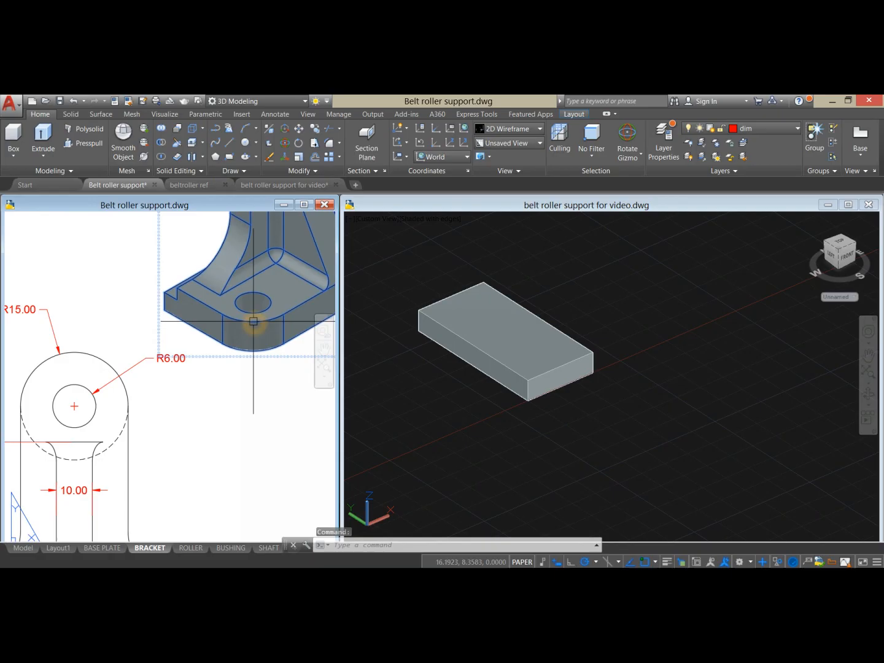
{"action": "left_click", "coordinate": [253, 349]}
{"action": "key", "text": "Escape"}
{"action": "scroll", "coordinate": [219, 406], "scroll_direction": "down", "scroll_amount": 3}
{"action": "mouse_move", "coordinate": [220, 406]}
{"action": "middle_mouse_down"}
{"action": "mouse_move", "coordinate": [246, 374]}
{"action": "mouse_move", "coordinate": [317, 357]}
{"action": "mouse_move", "coordinate": [317, 393]}
{"action": "middle_mouse_up"}
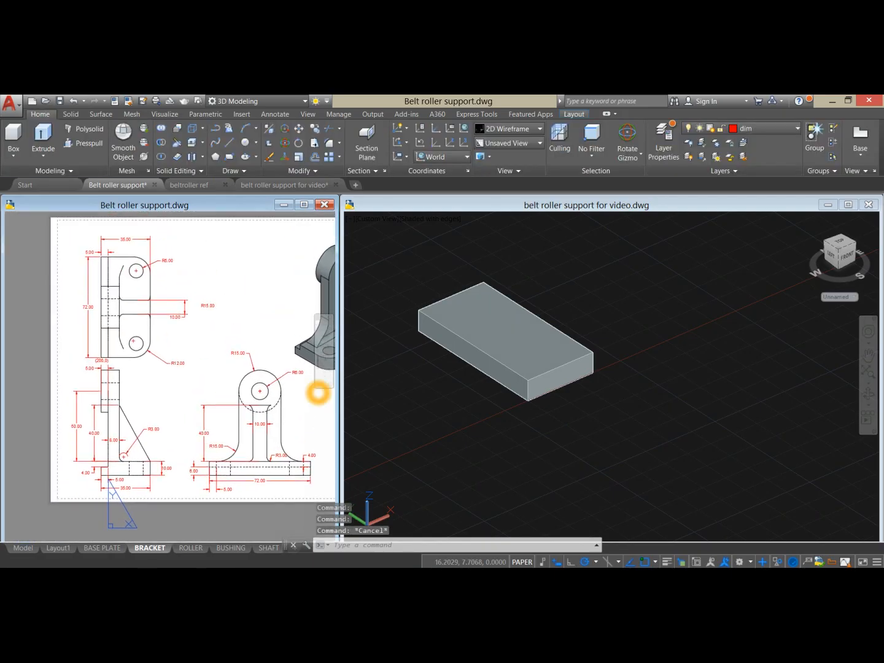
Step: Set the model's visual style to X-Ray
{"action": "left_click", "coordinate": [461, 398]}
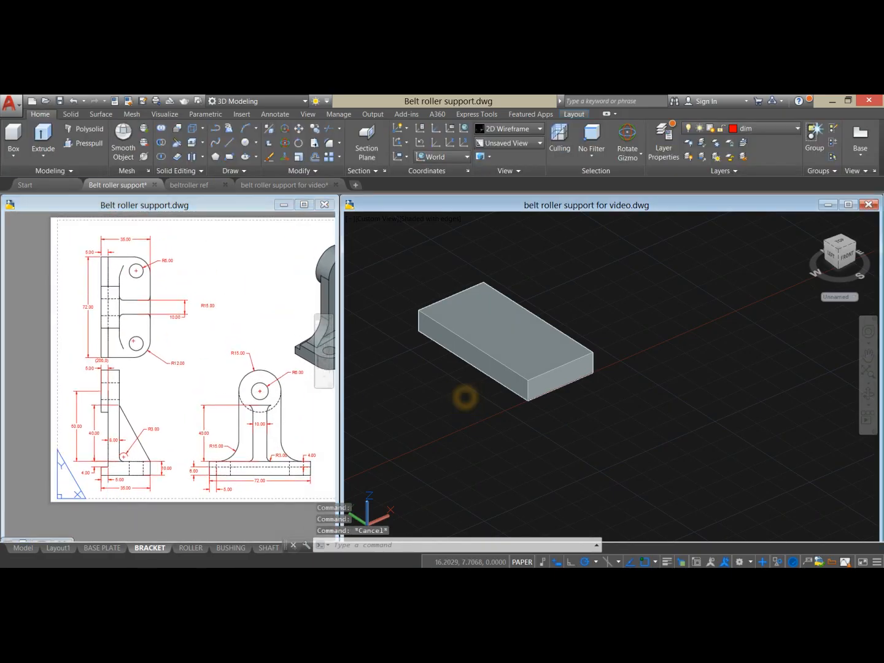
{"action": "left_click", "coordinate": [444, 219]}
{"action": "left_click", "coordinate": [469, 347]}
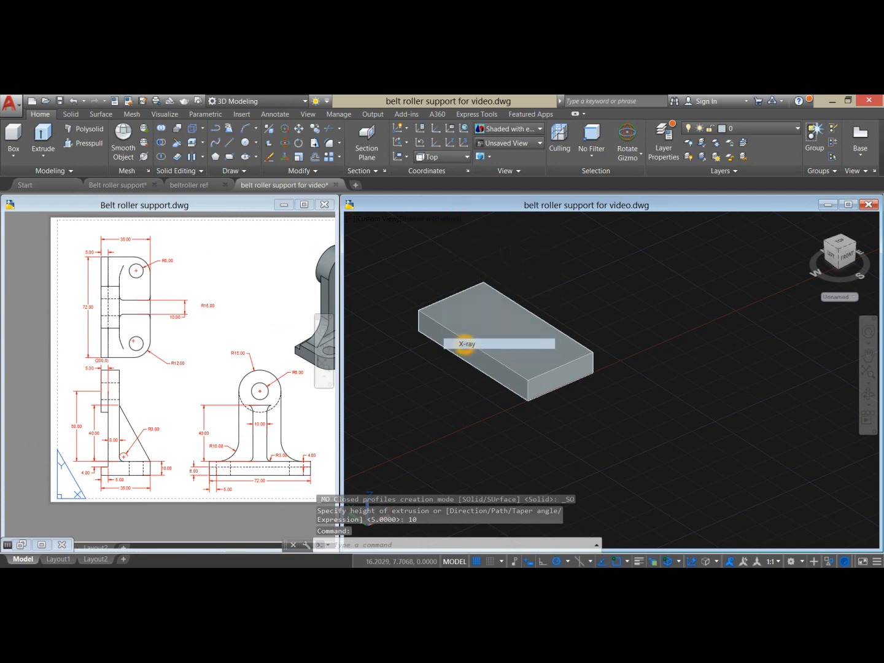
Step: Move the narrow strip polyline from the block's bottom corner straight up to the matching top corner
{"action": "scroll", "coordinate": [469, 368], "scroll_direction": "up", "scroll_amount": 2}
{"action": "left_click", "coordinate": [488, 372]}
{"action": "left_click", "coordinate": [529, 416]}
{"action": "left_click", "coordinate": [528, 416]}
{"action": "left_click", "coordinate": [532, 413]}
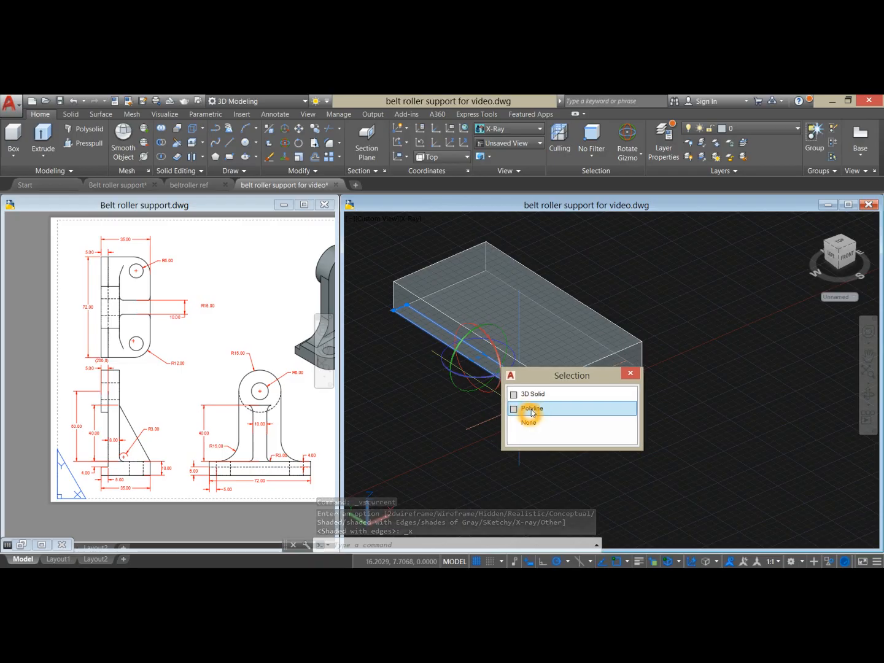
{"action": "right_click", "coordinate": [406, 327]}
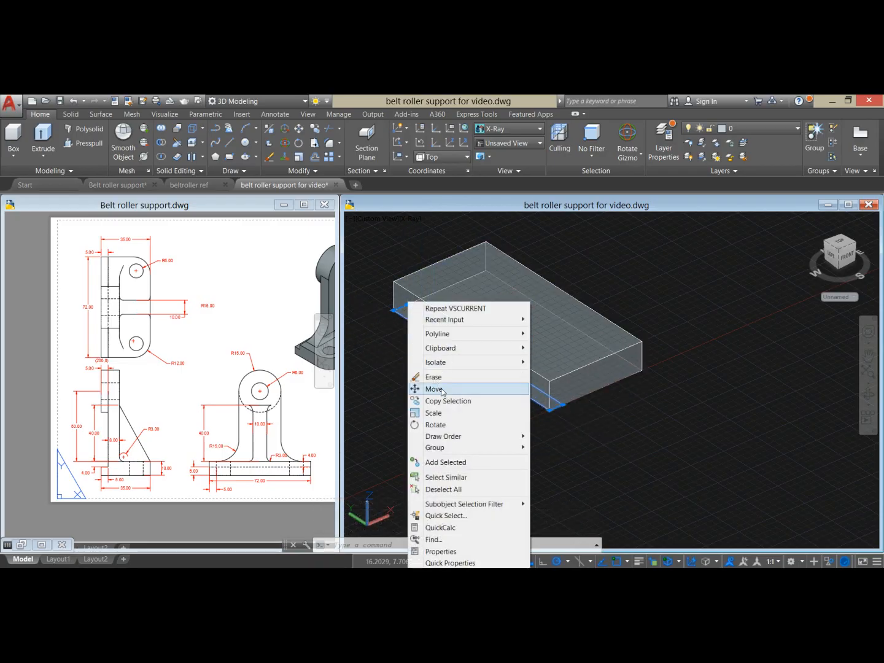
{"action": "left_click", "coordinate": [433, 390]}
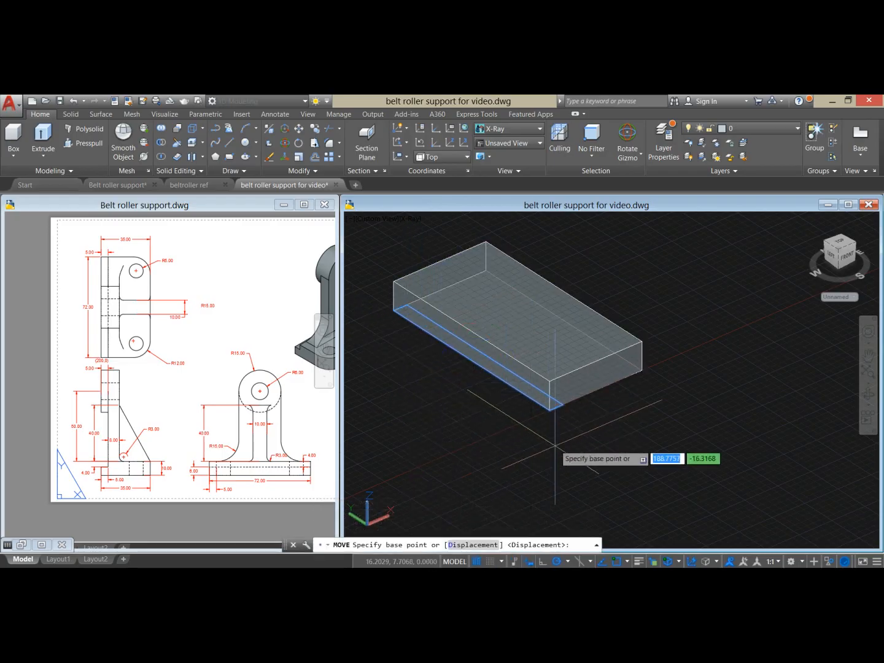
{"action": "left_click", "coordinate": [549, 410]}
{"action": "left_click", "coordinate": [555, 379]}
Step: Set the visual style to 2D Wireframe and extrude the strip polyline 4 downward into the block
{"action": "left_click", "coordinate": [515, 347]}
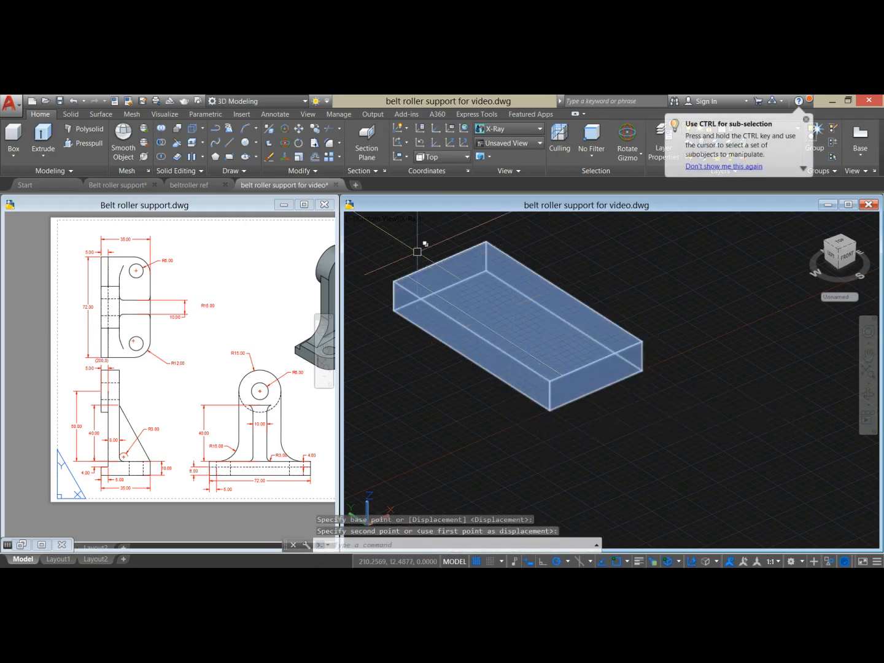
{"action": "left_click", "coordinate": [410, 219]}
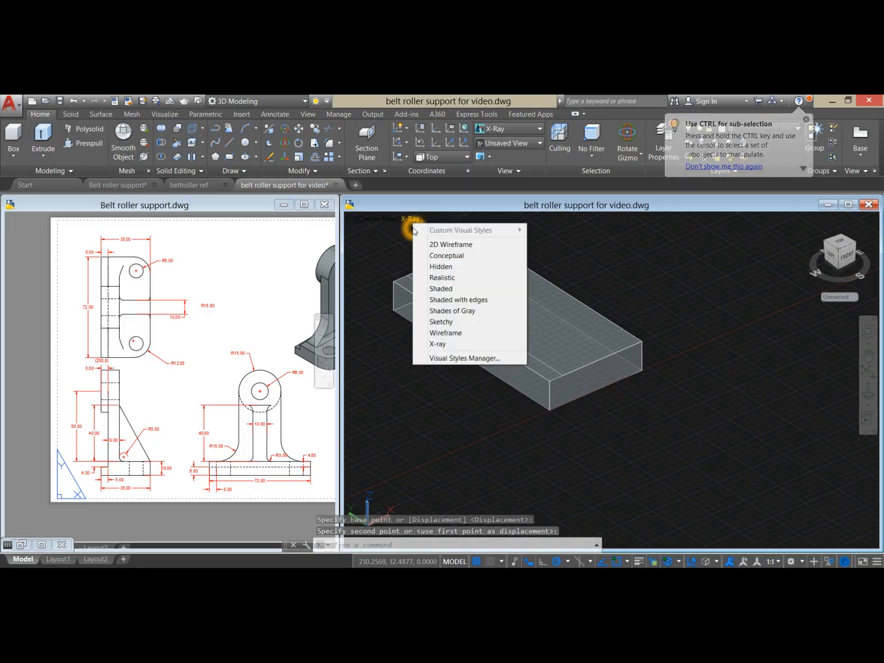
{"action": "left_click", "coordinate": [442, 244]}
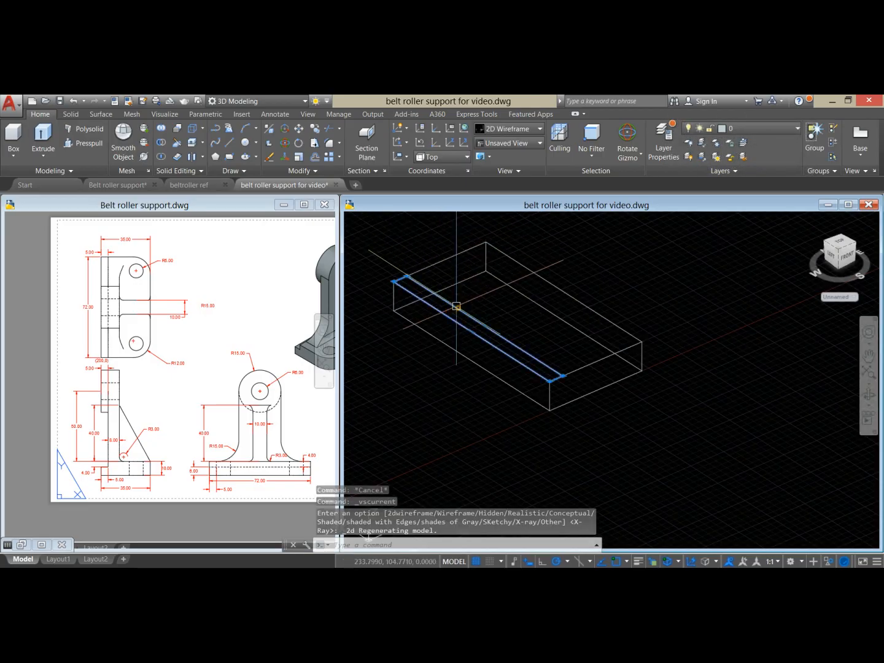
{"action": "left_click", "coordinate": [44, 136]}
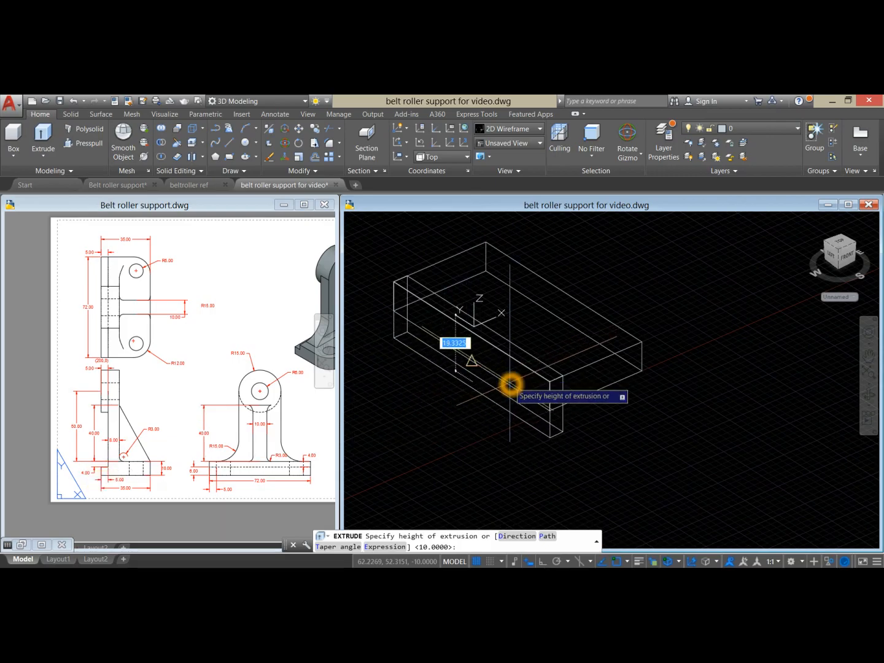
{"action": "type", "text": "4"}
{"action": "key", "text": "Return"}
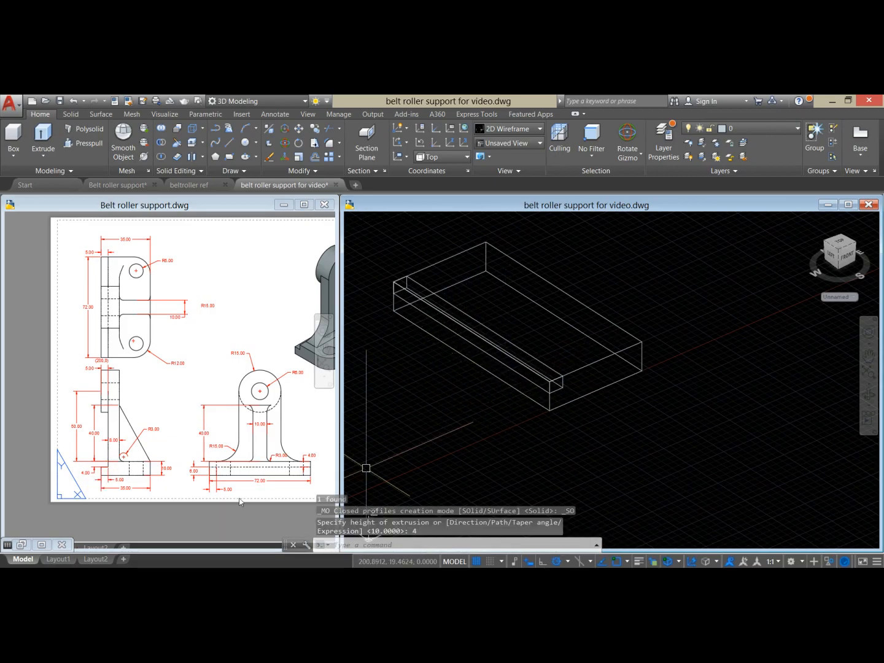
Step: Subtract the extruded strip from the base block to cut the step along its long top edge
{"action": "left_click", "coordinate": [122, 494]}
{"action": "scroll", "coordinate": [107, 467], "scroll_direction": "up", "scroll_amount": 6}
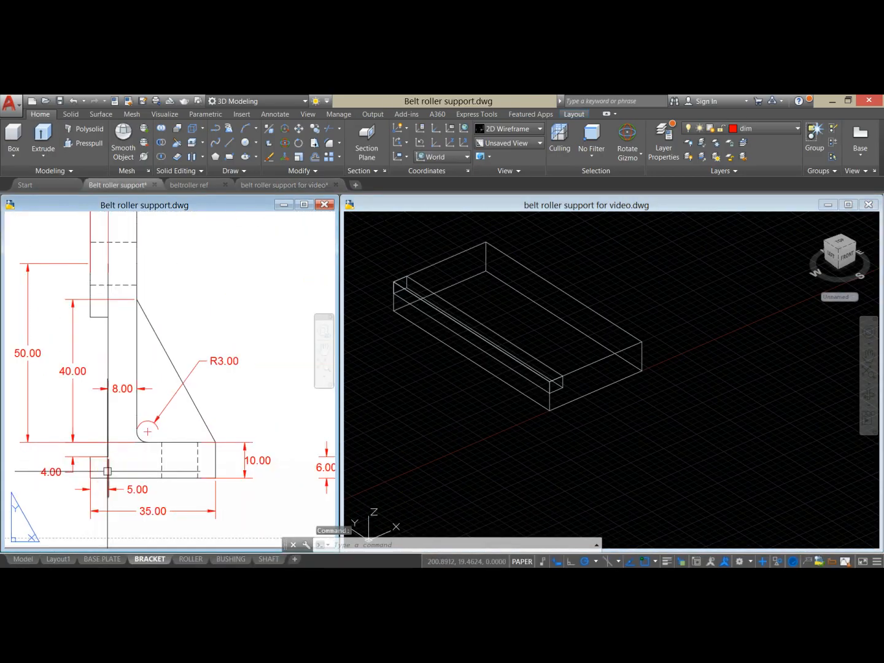
{"action": "left_click", "coordinate": [114, 436]}
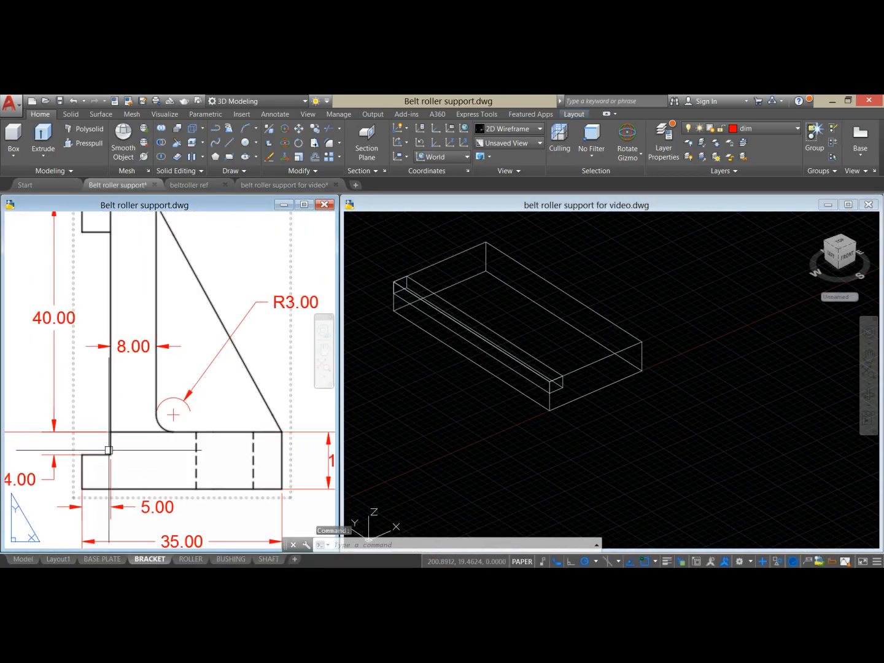
{"action": "left_click", "coordinate": [511, 437]}
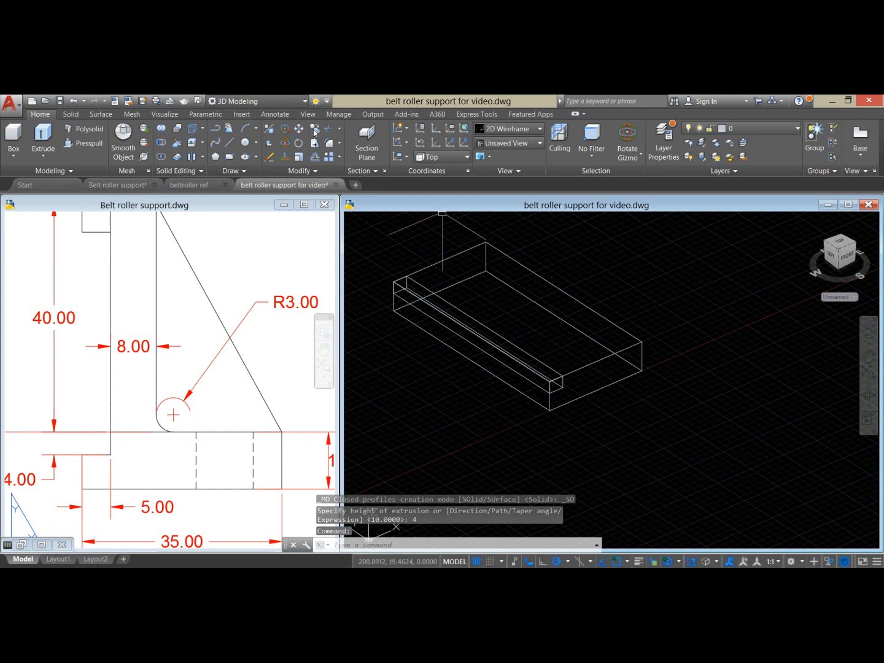
{"action": "left_click", "coordinate": [163, 144]}
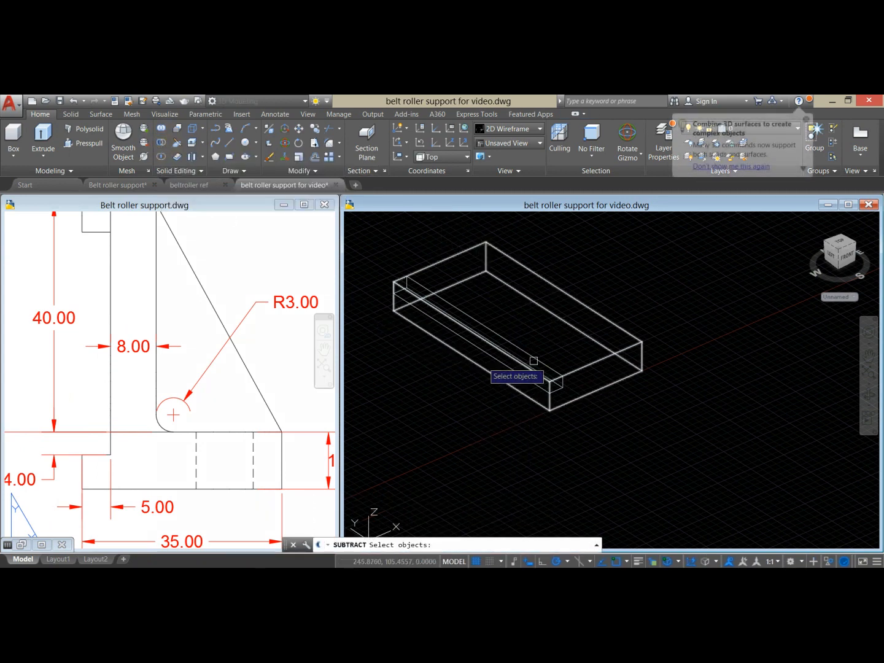
{"action": "left_click", "coordinate": [587, 366]}
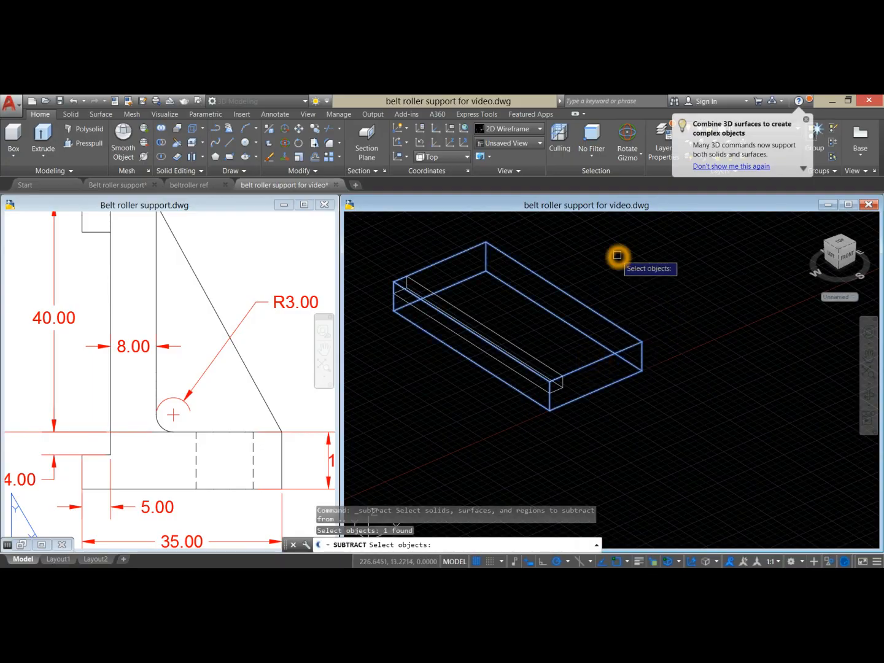
{"action": "key", "text": "Return"}
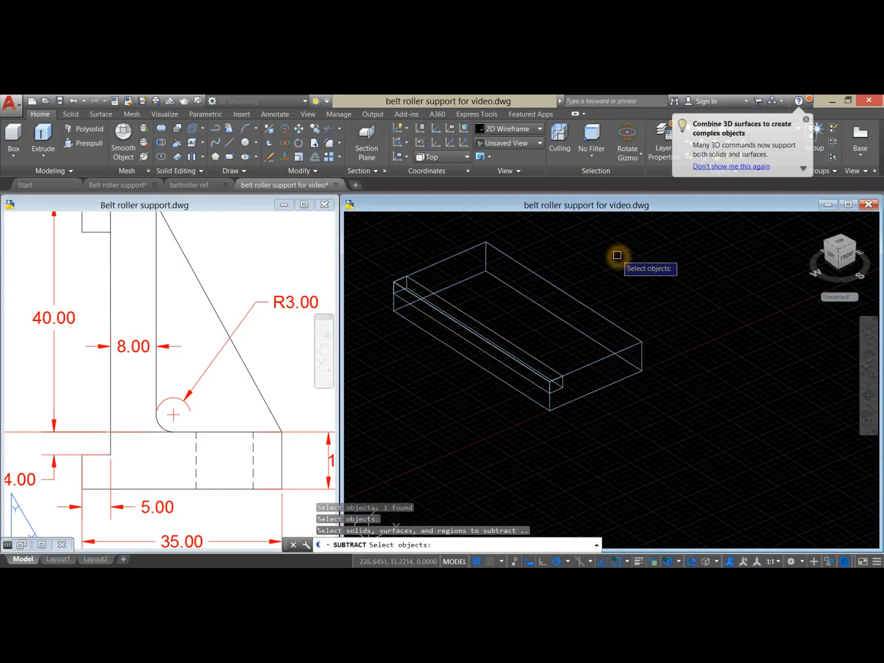
{"action": "left_click", "coordinate": [548, 363]}
{"action": "right_click", "coordinate": [620, 257]}
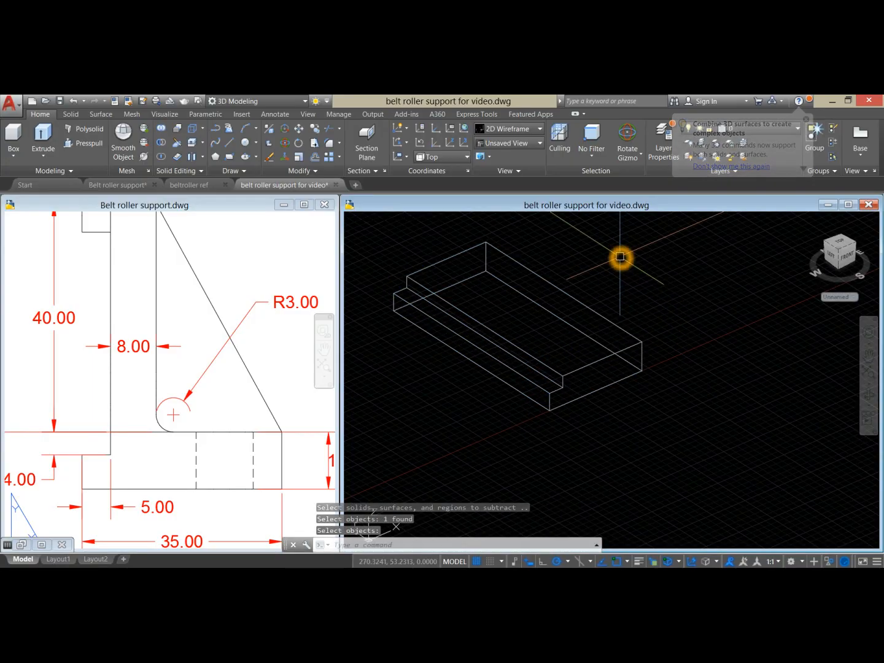
Step: Set the model to the Left view with the whole stepped base and the space above it in sight
{"action": "scroll", "coordinate": [620, 257], "scroll_direction": "down", "scroll_amount": 2}
{"action": "left_click", "coordinate": [489, 358]}
{"action": "left_click", "coordinate": [520, 341]}
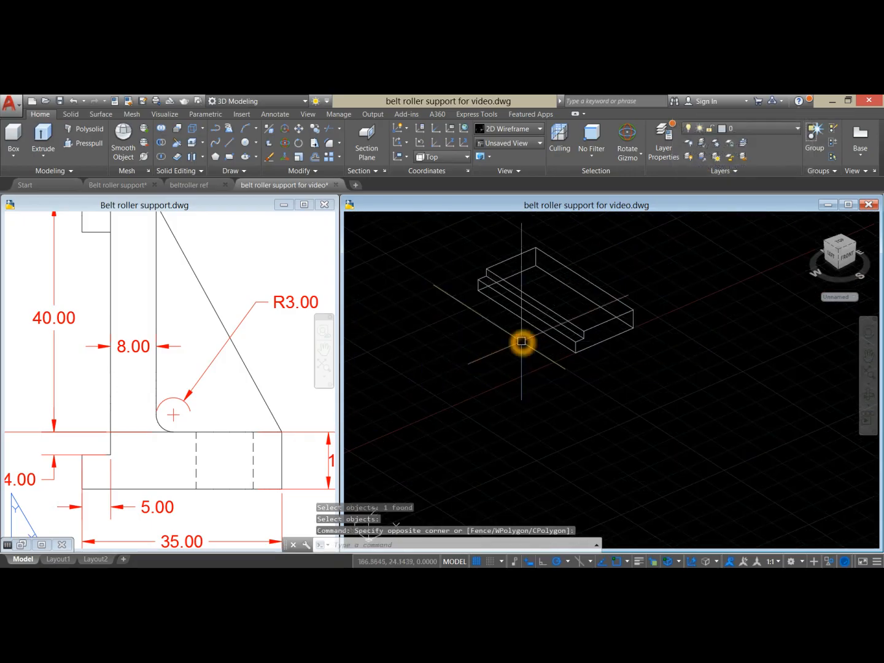
{"action": "left_click", "coordinate": [368, 221]}
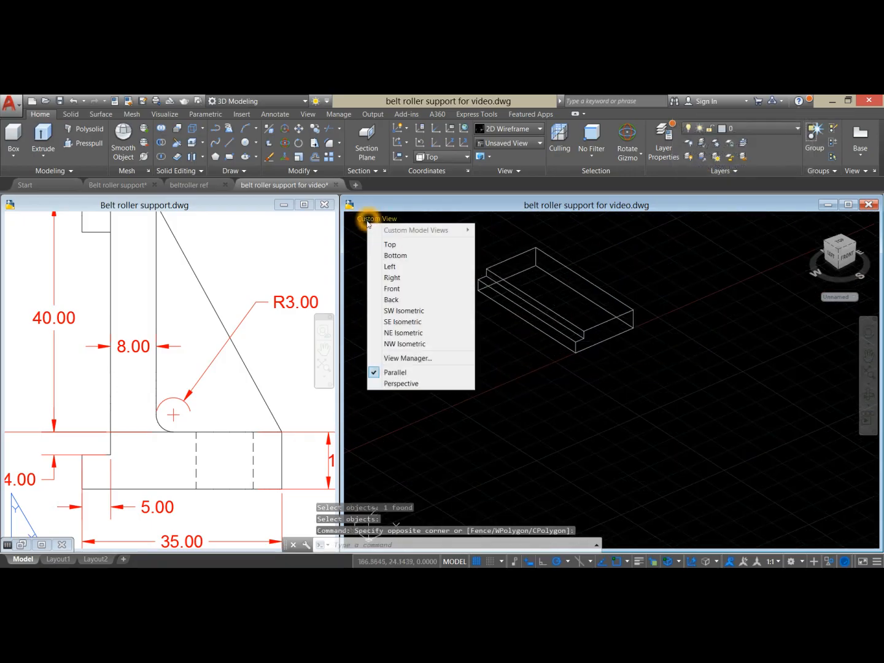
{"action": "left_click", "coordinate": [392, 268]}
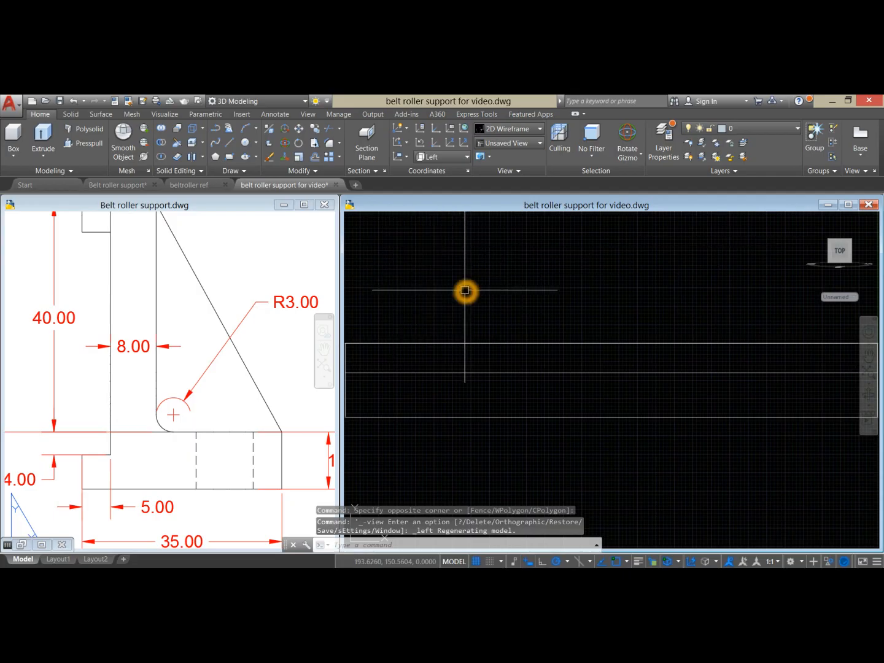
{"action": "scroll", "coordinate": [466, 290], "scroll_direction": "down", "scroll_amount": 5}
{"action": "middle_click_drag", "start_coordinate": [467, 288], "coordinate": [458, 310]}
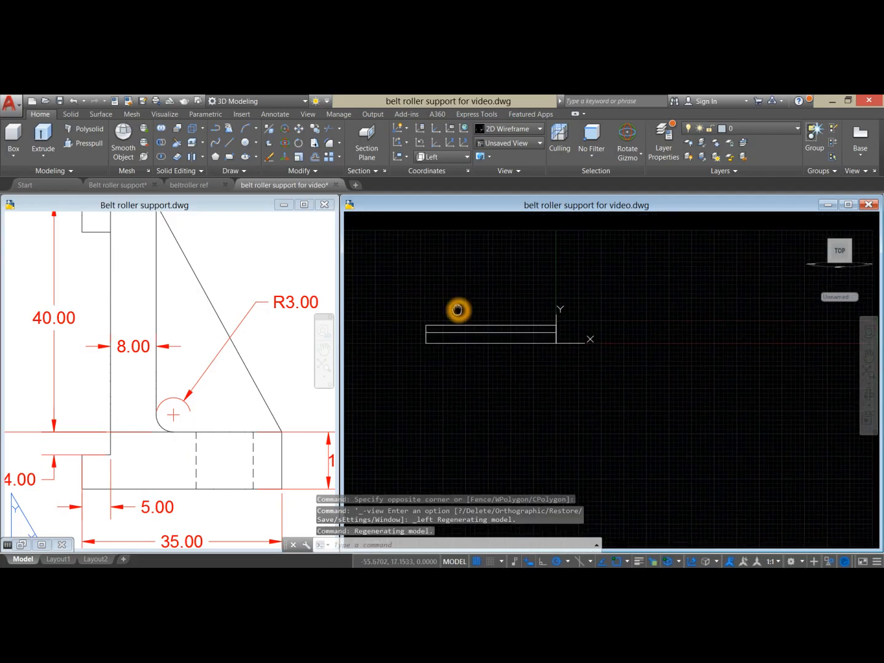
Step: Examine the bracket reference's side and front views for the upright's height and the rib dimensions
{"action": "left_click", "coordinate": [238, 404]}
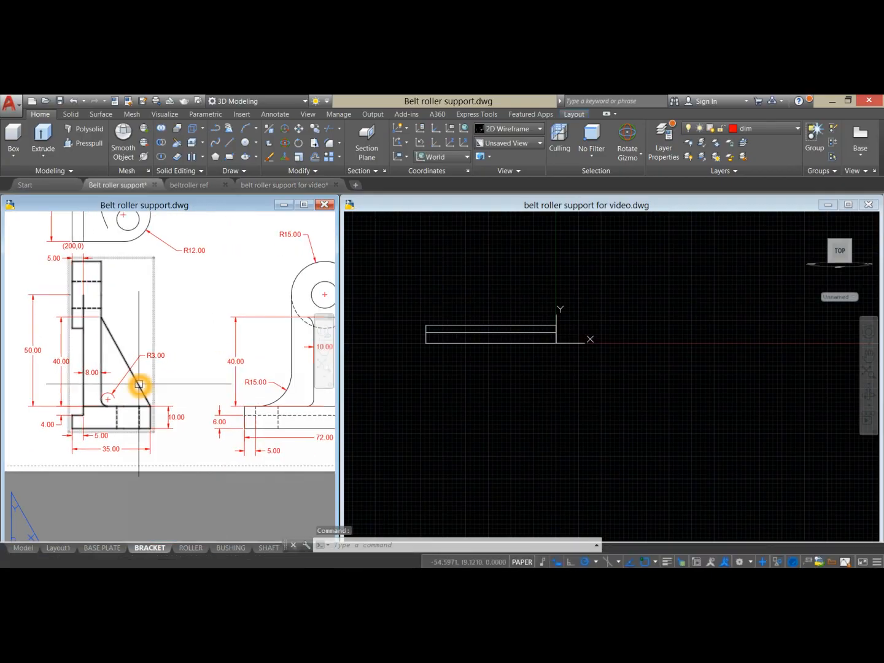
{"action": "scroll", "coordinate": [140, 383], "scroll_direction": "down", "scroll_amount": 2}
{"action": "scroll", "coordinate": [263, 356], "scroll_direction": "up", "scroll_amount": 2}
{"action": "scroll", "coordinate": [263, 357], "scroll_direction": "up", "scroll_amount": 3}
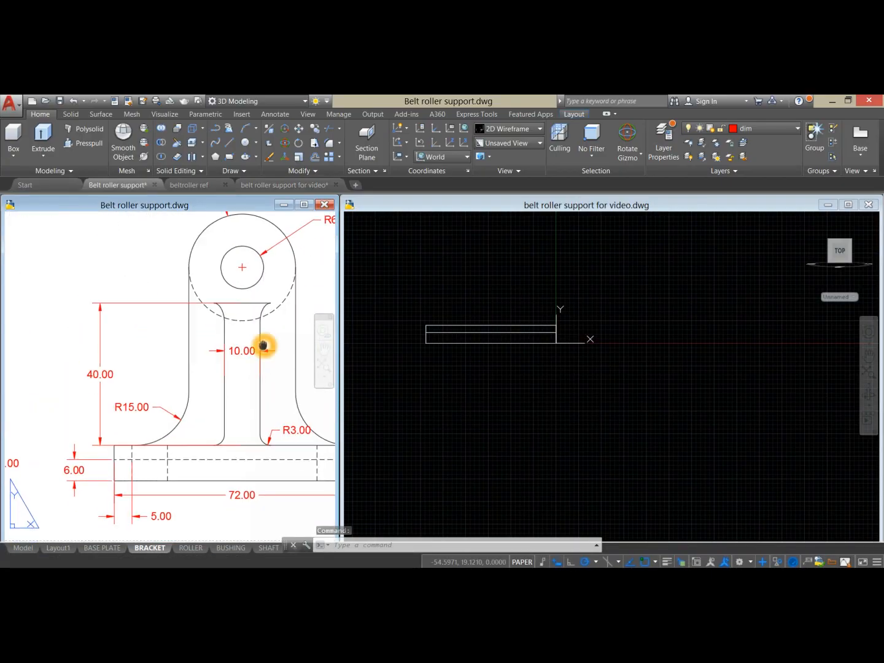
{"action": "left_click", "coordinate": [243, 442]}
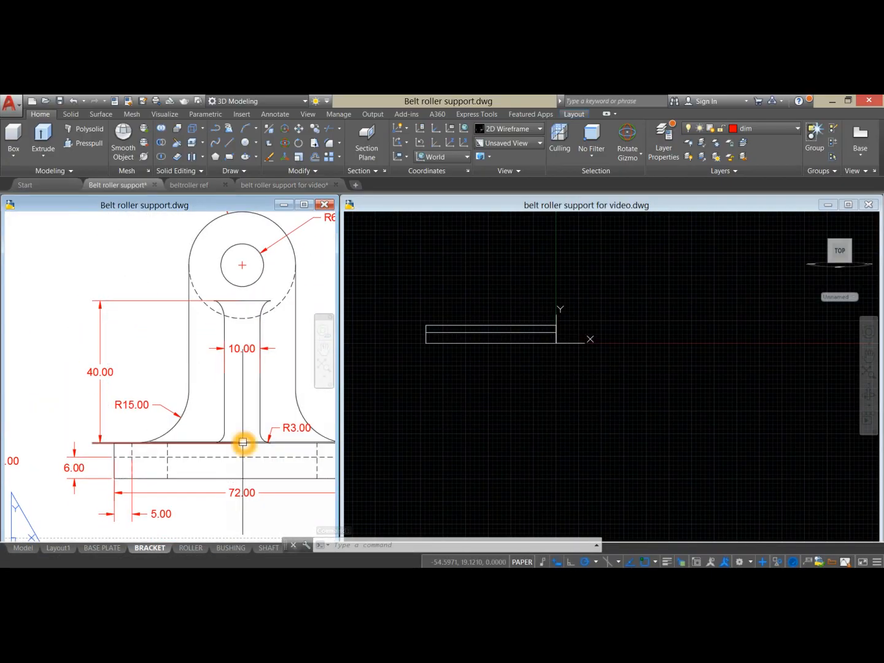
{"action": "left_click", "coordinate": [243, 301]}
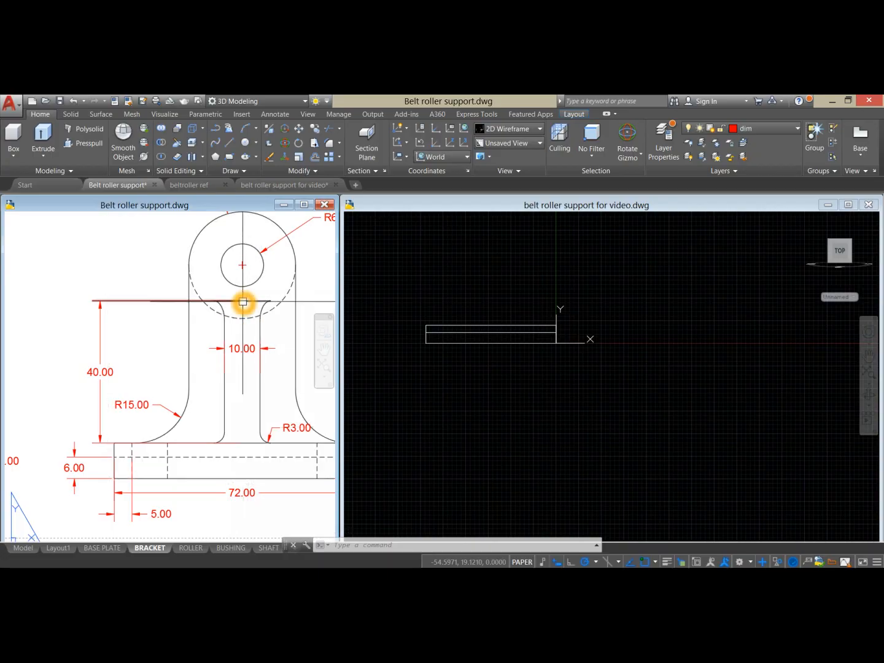
{"action": "left_click", "coordinate": [547, 382]}
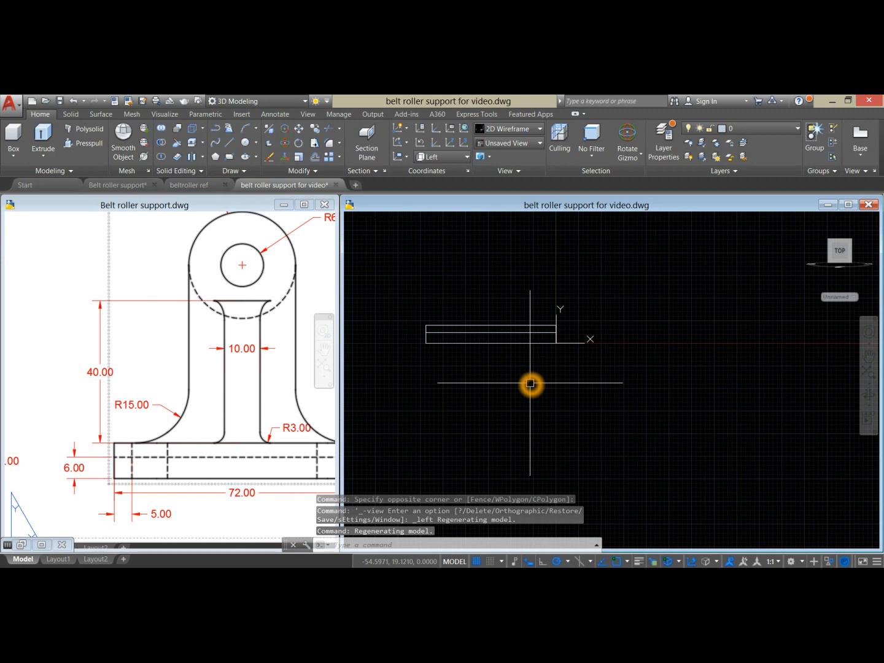
{"action": "type", "text": "l"}
{"action": "key", "text": "Return"}
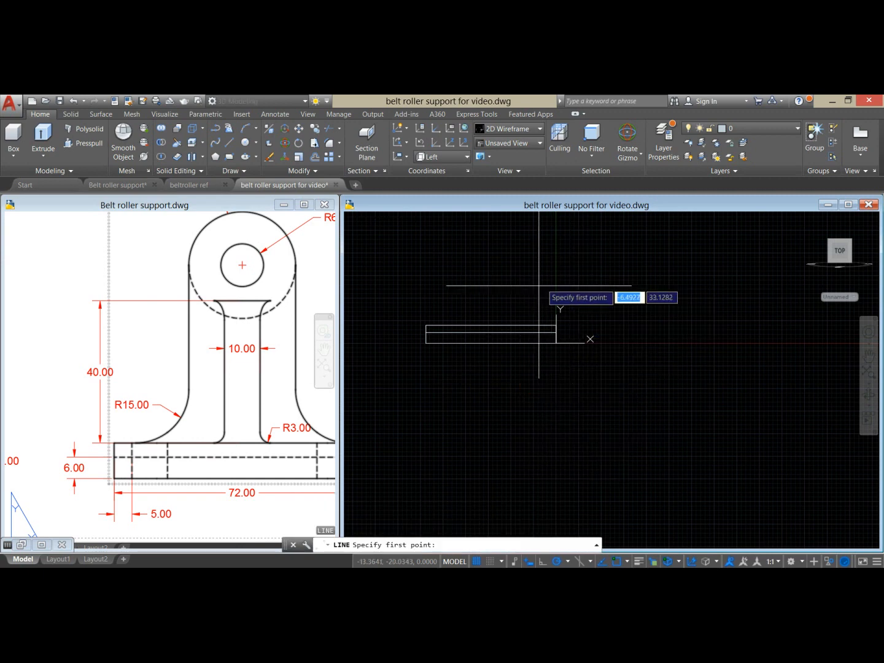
{"action": "left_click", "coordinate": [490, 324]}
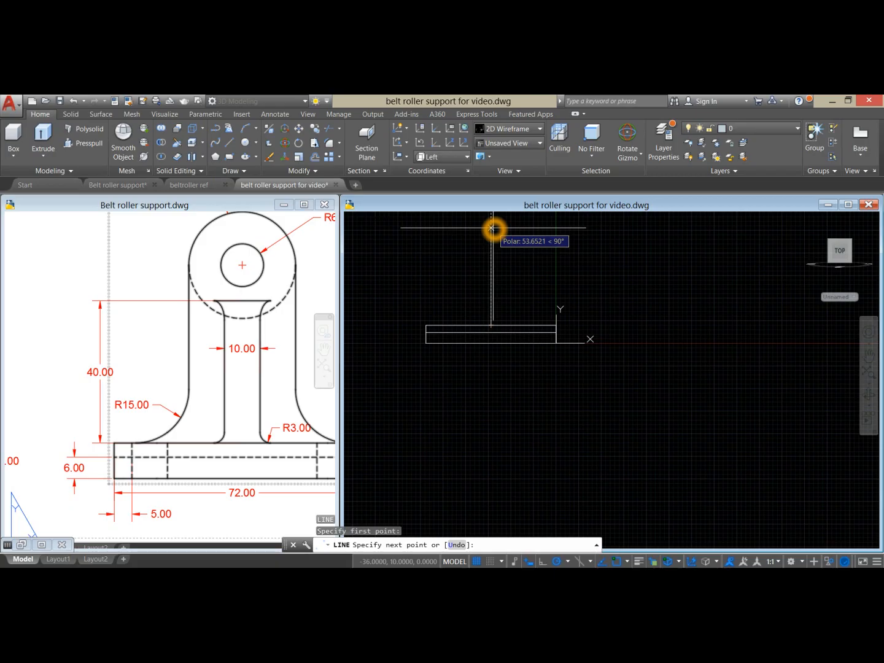
{"action": "key", "text": "Escape"}
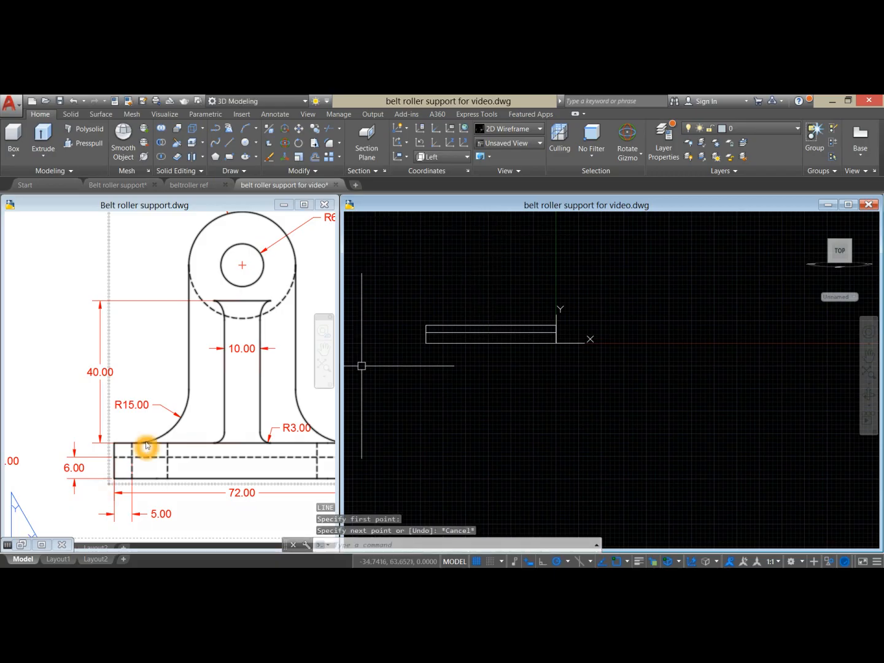
Step: Examine the reference's front and side views for the height of the upper hole's centre above the base
{"action": "left_click", "coordinate": [146, 444]}
{"action": "scroll", "coordinate": [160, 367], "scroll_direction": "down", "scroll_amount": 3}
{"action": "scroll", "coordinate": [260, 303], "scroll_direction": "up", "scroll_amount": 3}
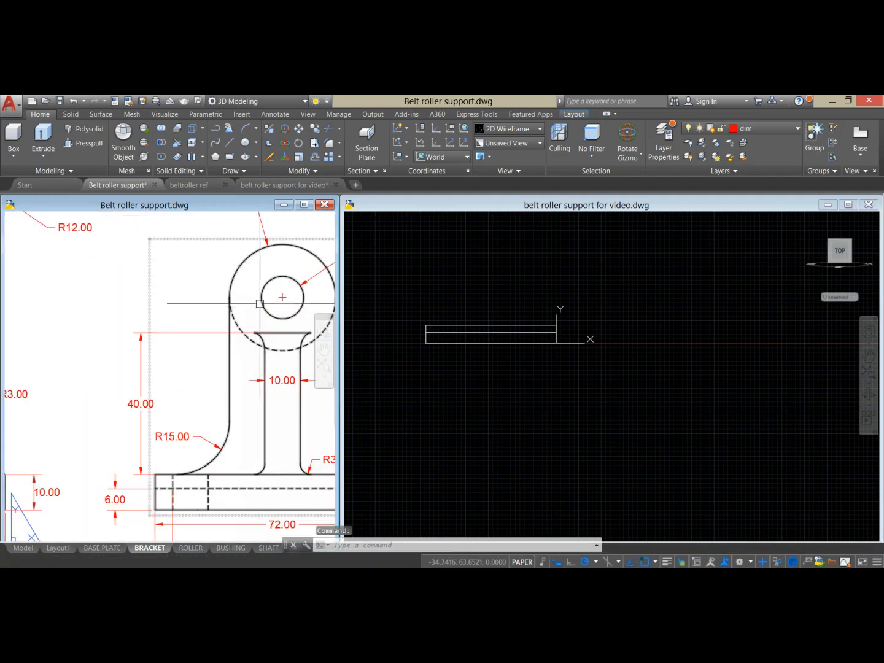
{"action": "left_click", "coordinate": [284, 297]}
{"action": "scroll", "coordinate": [169, 356], "scroll_direction": "down", "scroll_amount": 3}
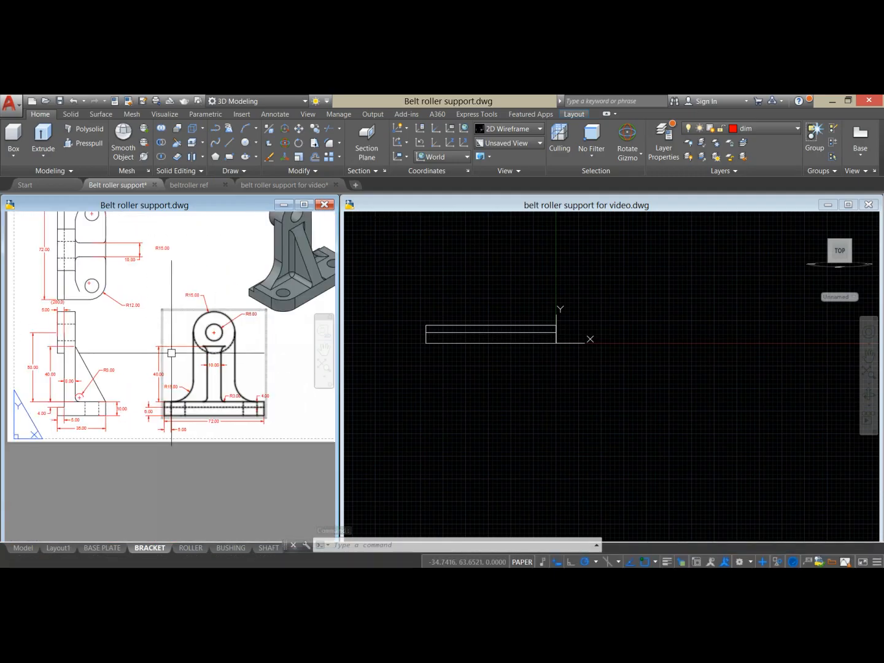
{"action": "scroll", "coordinate": [101, 334], "scroll_direction": "up", "scroll_amount": 3}
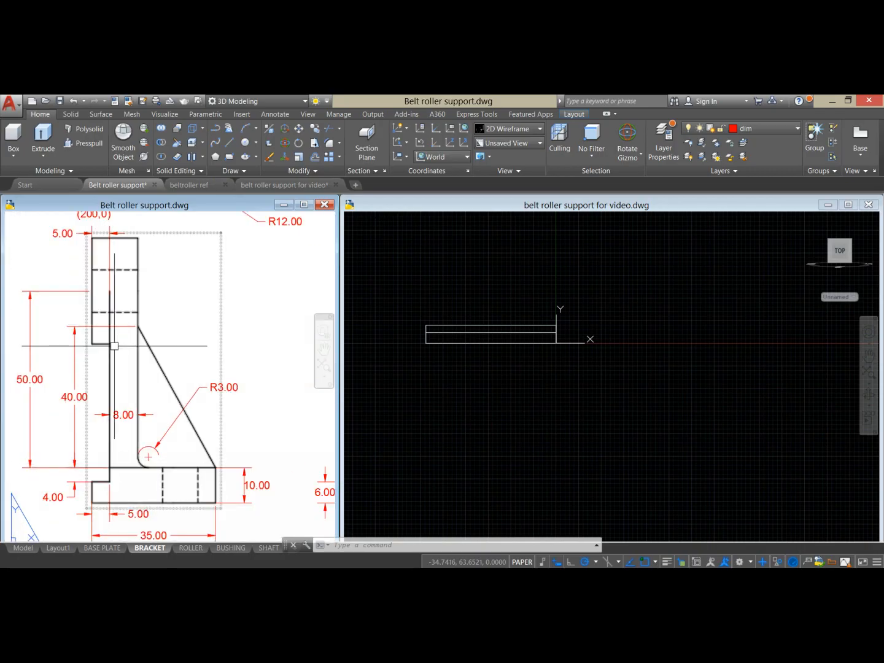
Step: Draw a vertical line 50 long upward from the midpoint of the base's top edge
{"action": "left_click", "coordinate": [404, 419]}
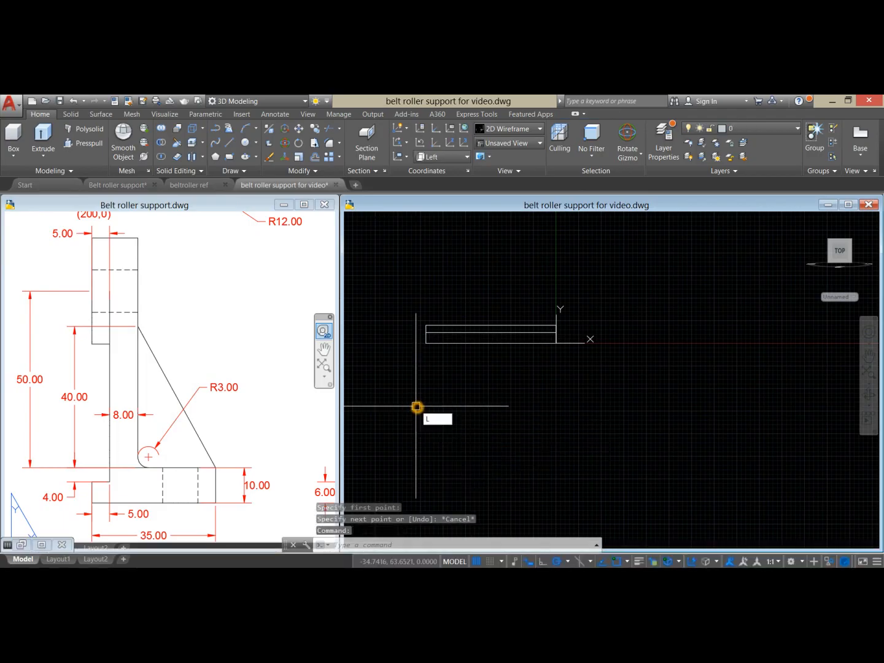
{"action": "type", "text": "l"}
{"action": "key", "text": "Return"}
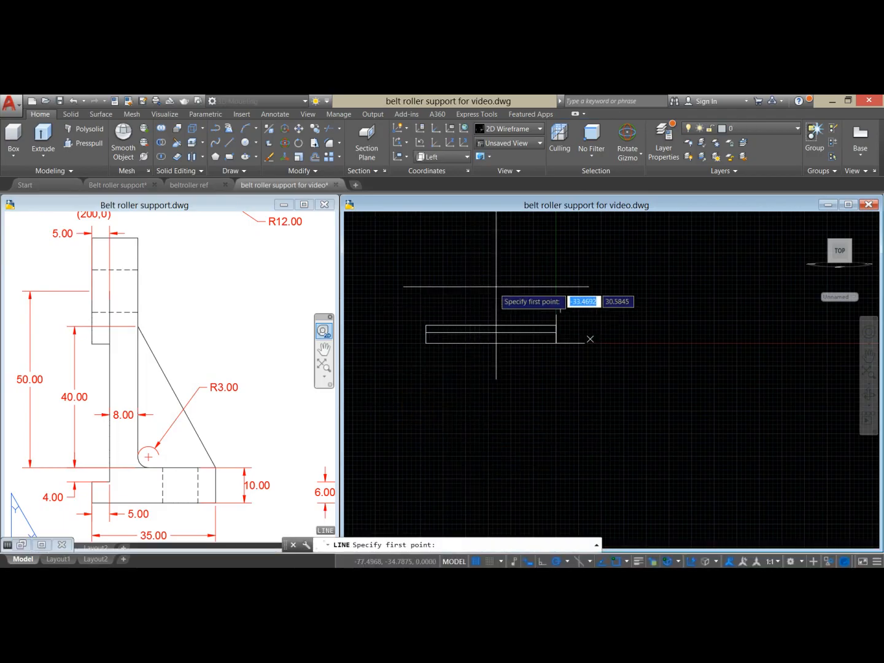
{"action": "left_click", "coordinate": [491, 323]}
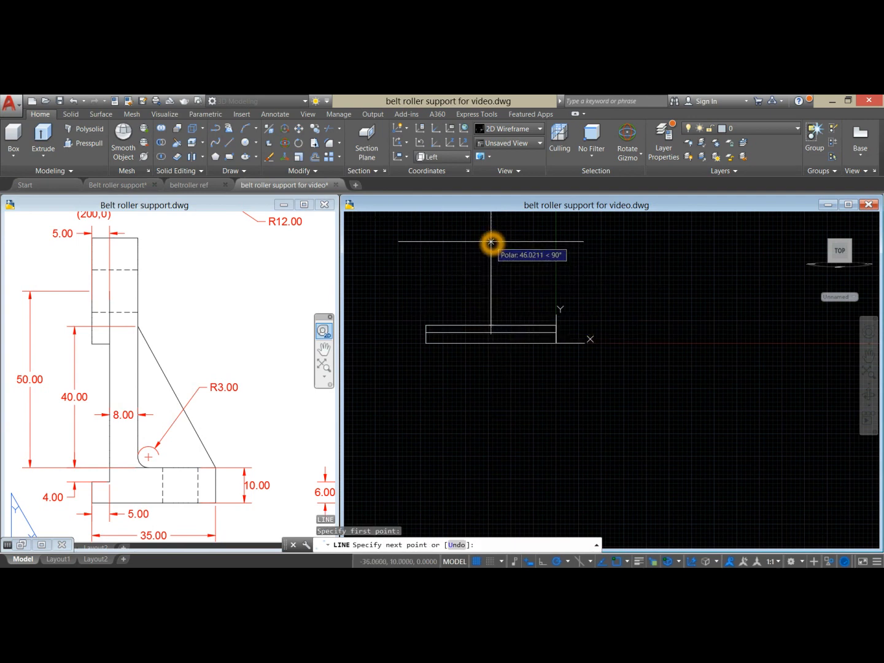
{"action": "type", "text": "50"}
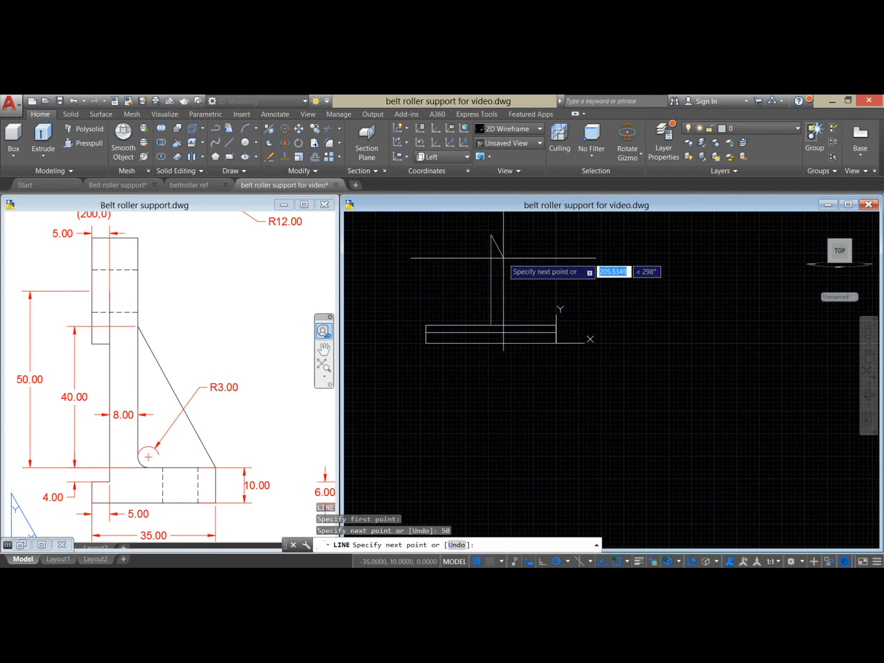
{"action": "key", "text": "Return"}
{"action": "key", "text": "Return"}
{"action": "left_click", "coordinate": [207, 420]}
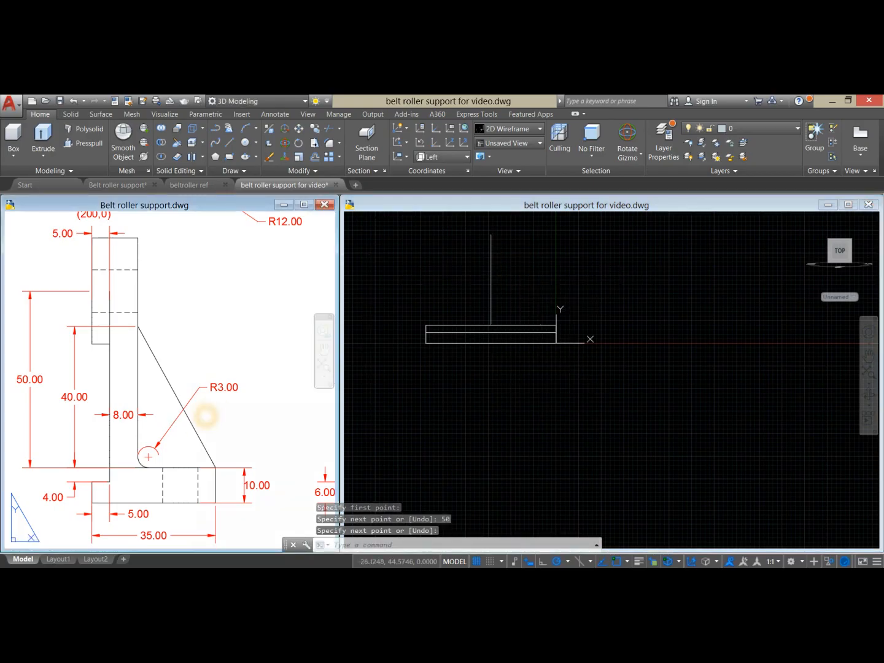
Step: Draw a circle of radius 15 centred on the upper end of the vertical line above the base
{"action": "scroll", "coordinate": [212, 402], "scroll_direction": "down", "scroll_amount": 5}
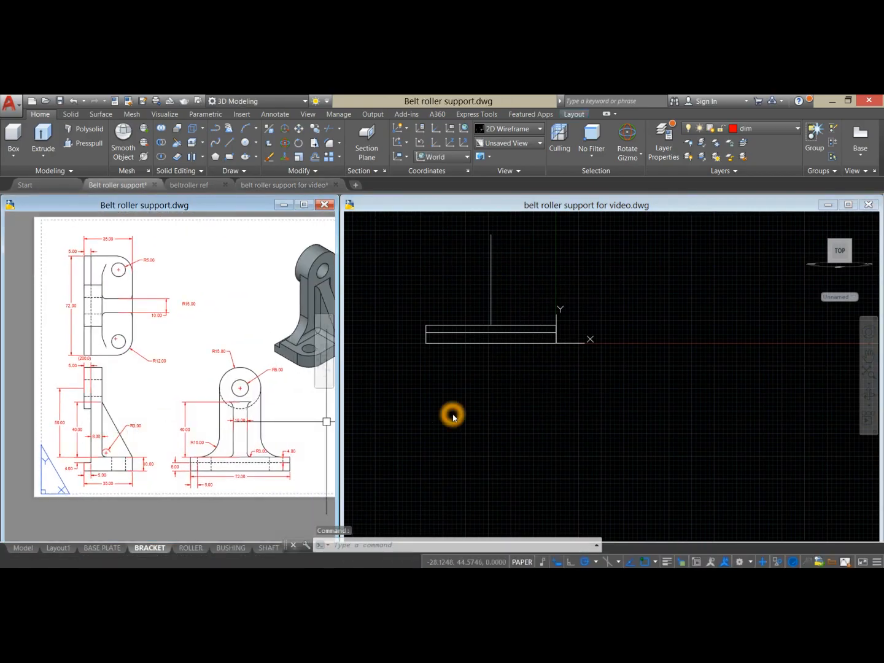
{"action": "left_click", "coordinate": [450, 414]}
{"action": "scroll", "coordinate": [460, 400], "scroll_direction": "up", "scroll_amount": 3}
{"action": "middle_click_drag", "start_coordinate": [463, 395], "coordinate": [443, 519]}
{"action": "left_click", "coordinate": [494, 395]}
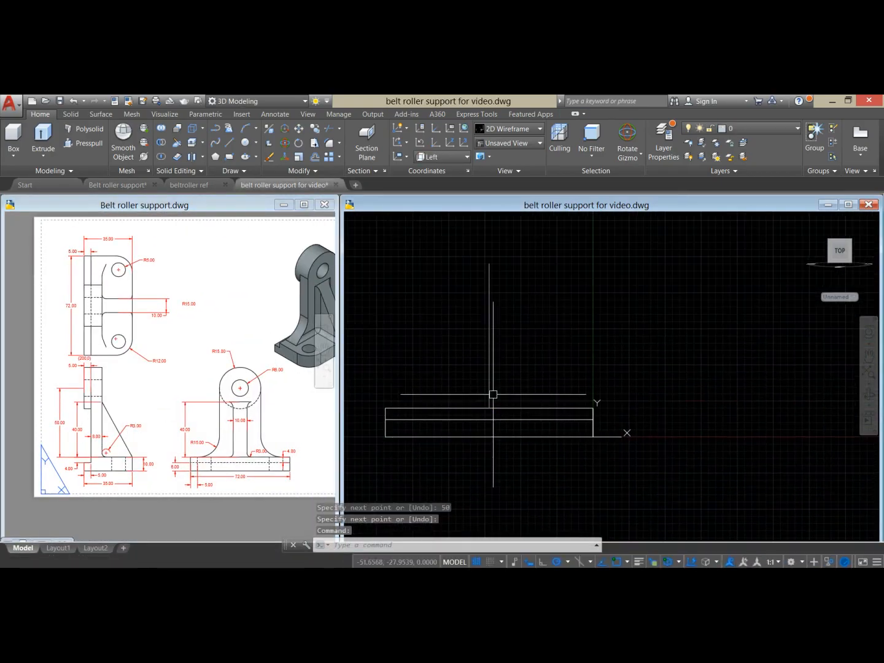
{"action": "type", "text": "c"}
{"action": "key", "text": "Return"}
{"action": "left_click", "coordinate": [490, 263]}
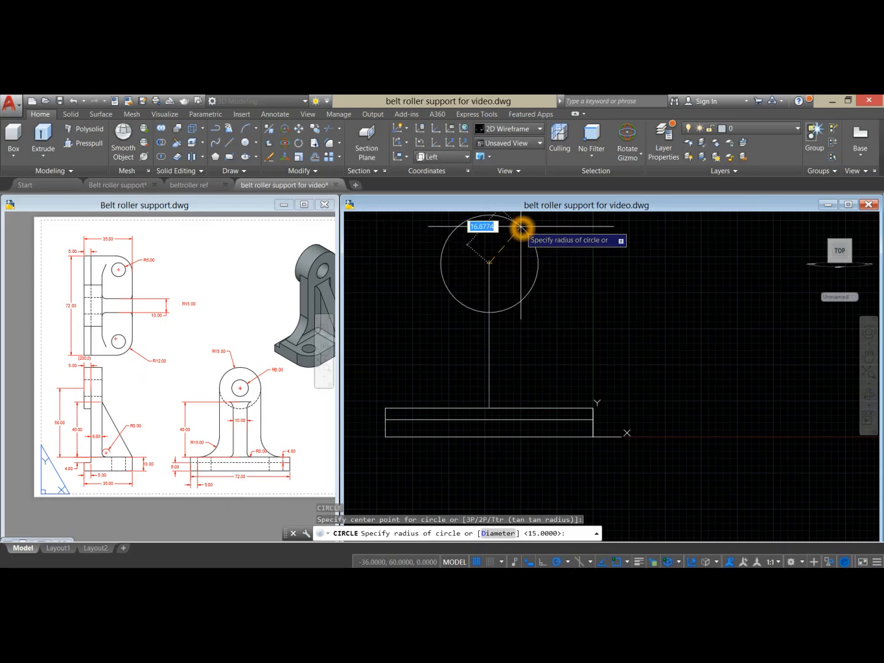
{"action": "key", "text": "Return"}
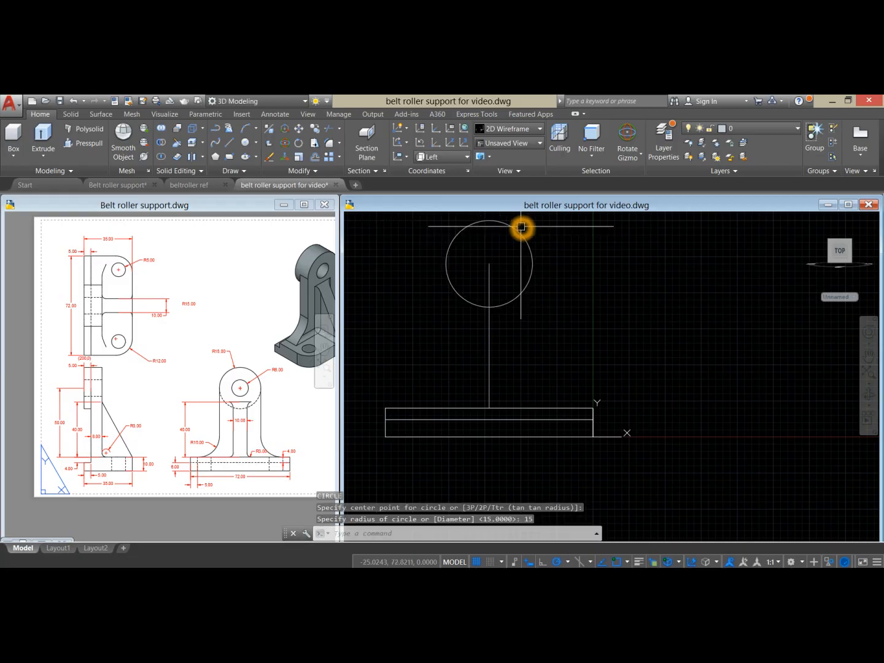
Step: Draw a concentric circle of radius 6 inside the radius 15 circle for the upright's hole
{"action": "right_click", "coordinate": [526, 230]}
{"action": "left_click", "coordinate": [539, 231]}
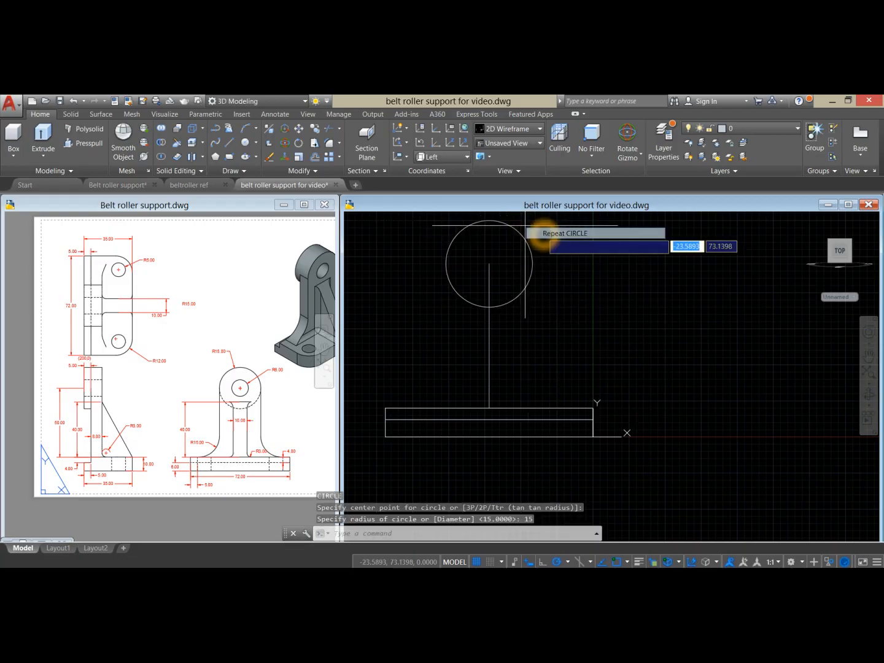
{"action": "left_click", "coordinate": [489, 261]}
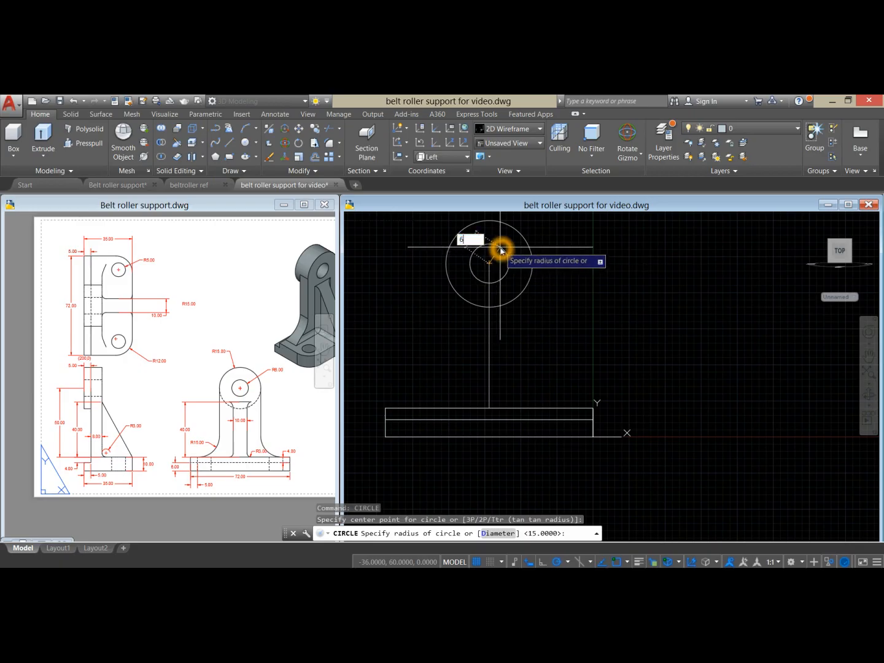
{"action": "key", "text": "Return"}
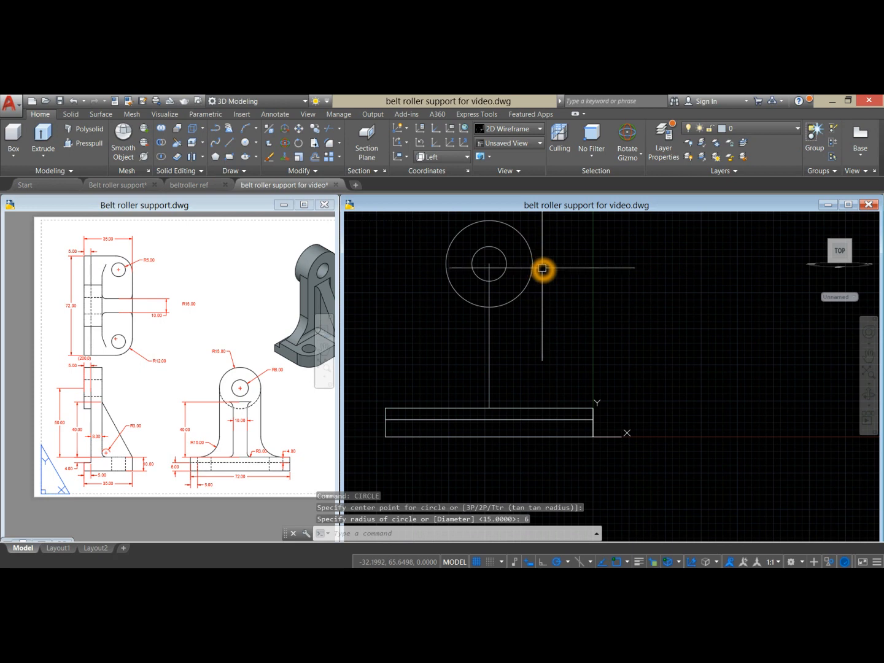
Step: Draw a vertical line from the outer circle's right quadrant down to the base's top edge
{"action": "type", "text": "l"}
{"action": "key", "text": "Return"}
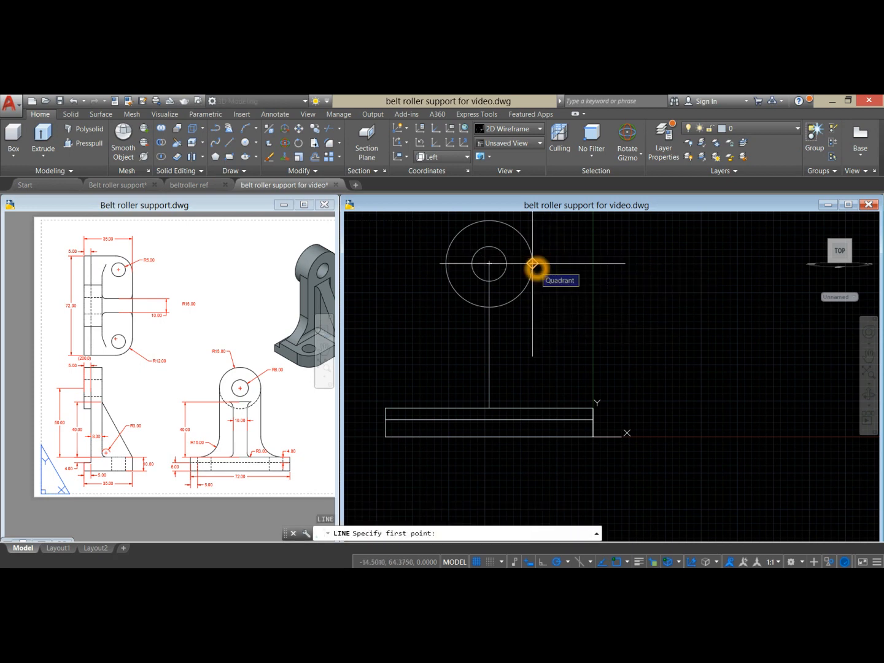
{"action": "left_click", "coordinate": [532, 264]}
{"action": "left_click", "coordinate": [533, 405]}
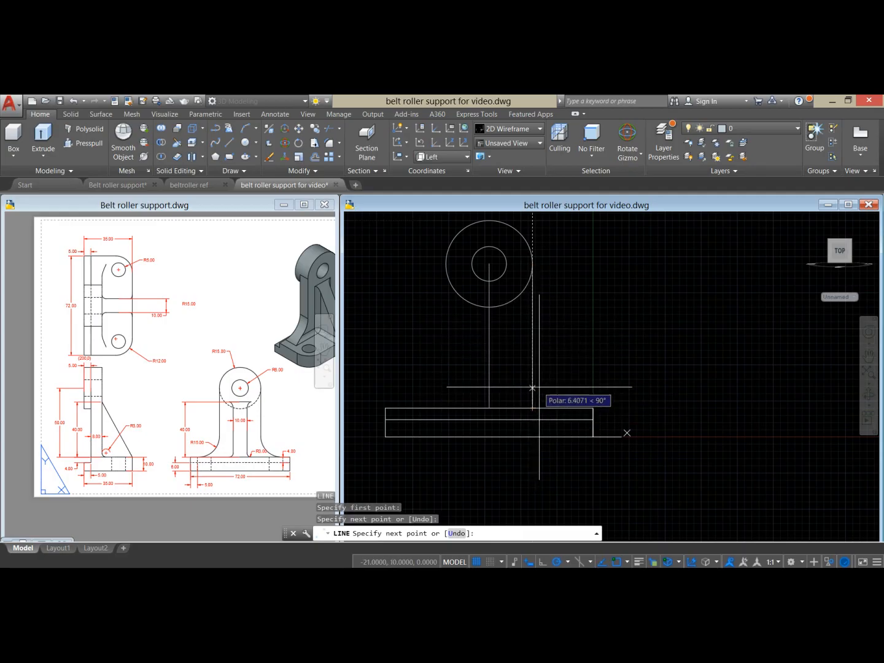
{"action": "right_click", "coordinate": [550, 338]}
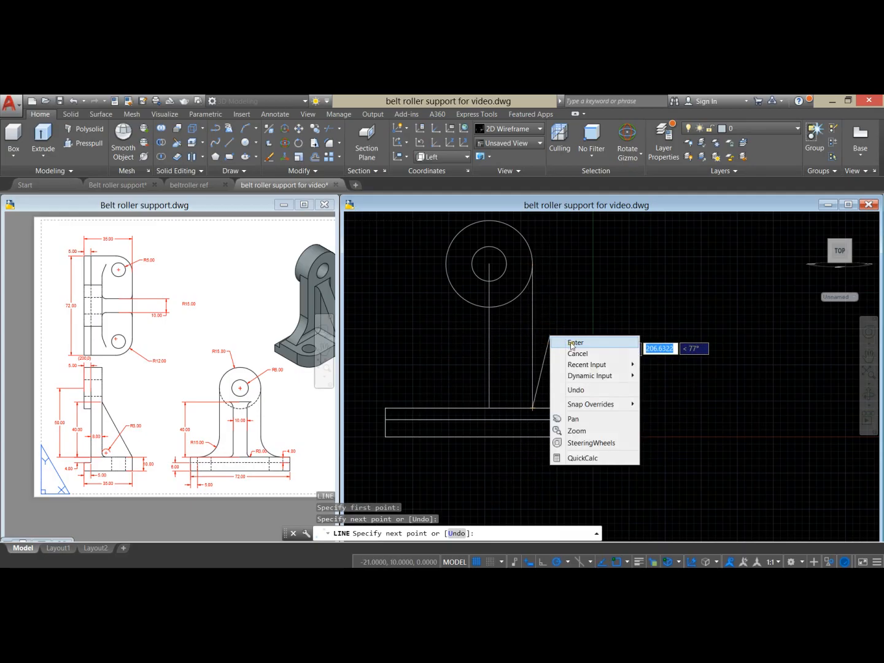
{"action": "left_click", "coordinate": [571, 343]}
Step: Draw a line from the outer circle's left quadrant down to the base and across to the foot of the right side line
{"action": "right_click", "coordinate": [552, 265]}
{"action": "left_click", "coordinate": [566, 270]}
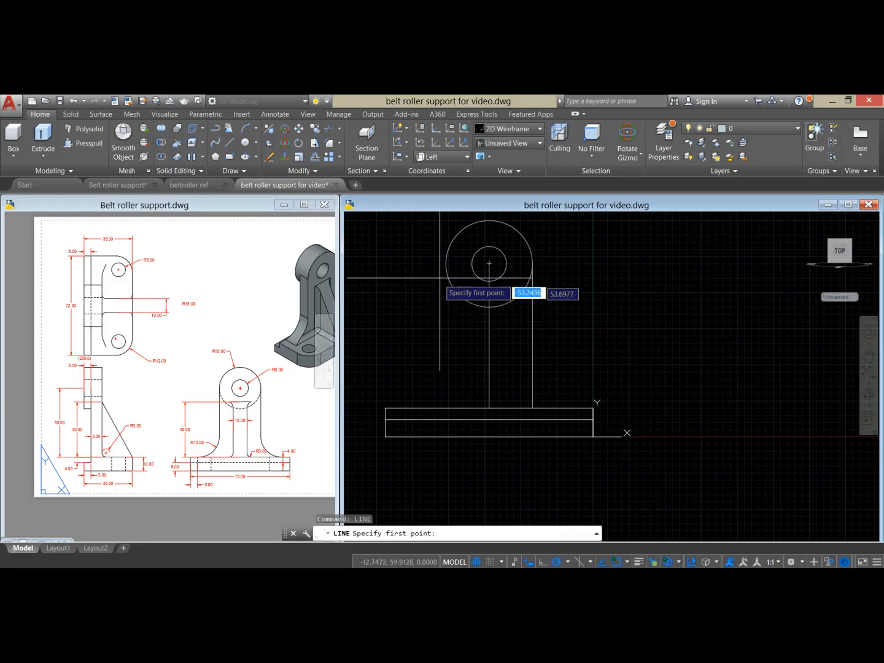
{"action": "left_click", "coordinate": [445, 263]}
{"action": "left_click", "coordinate": [445, 407]}
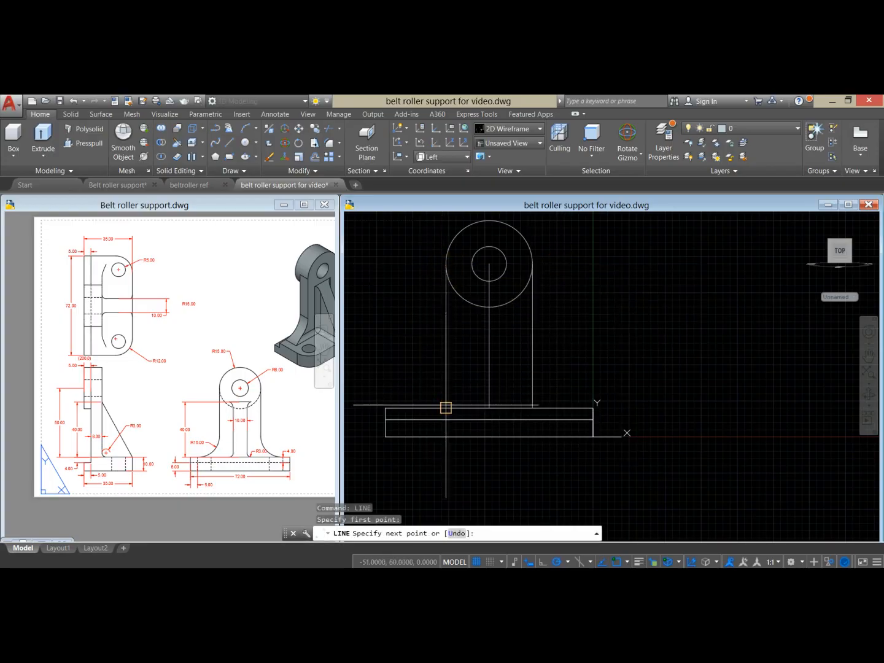
{"action": "left_click", "coordinate": [532, 408]}
{"action": "right_click", "coordinate": [551, 295]}
{"action": "left_click", "coordinate": [572, 300]}
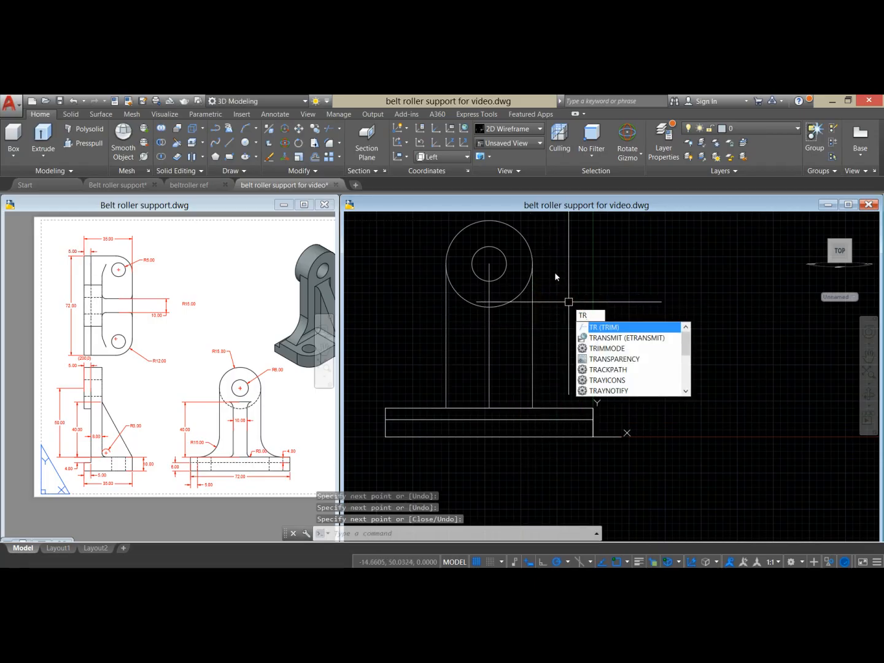
Step: Trim away the outer circle's lower half between the side lines and erase the vertical centre line
{"action": "key", "text": "Return"}
{"action": "left_click", "coordinate": [522, 298]}
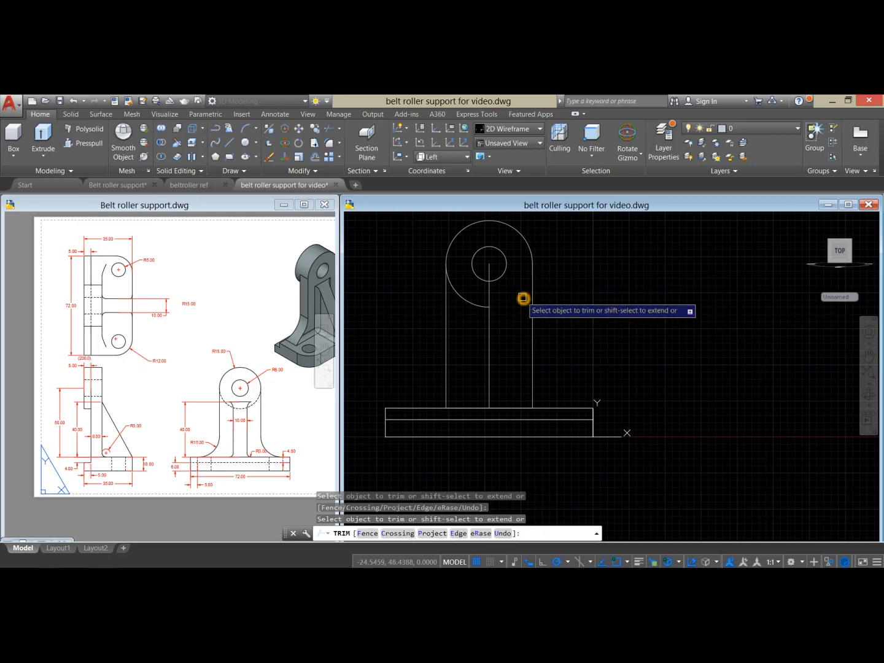
{"action": "left_click", "coordinate": [467, 308]}
{"action": "right_click", "coordinate": [556, 288]}
{"action": "left_click", "coordinate": [574, 293]}
{"action": "left_click", "coordinate": [489, 307]}
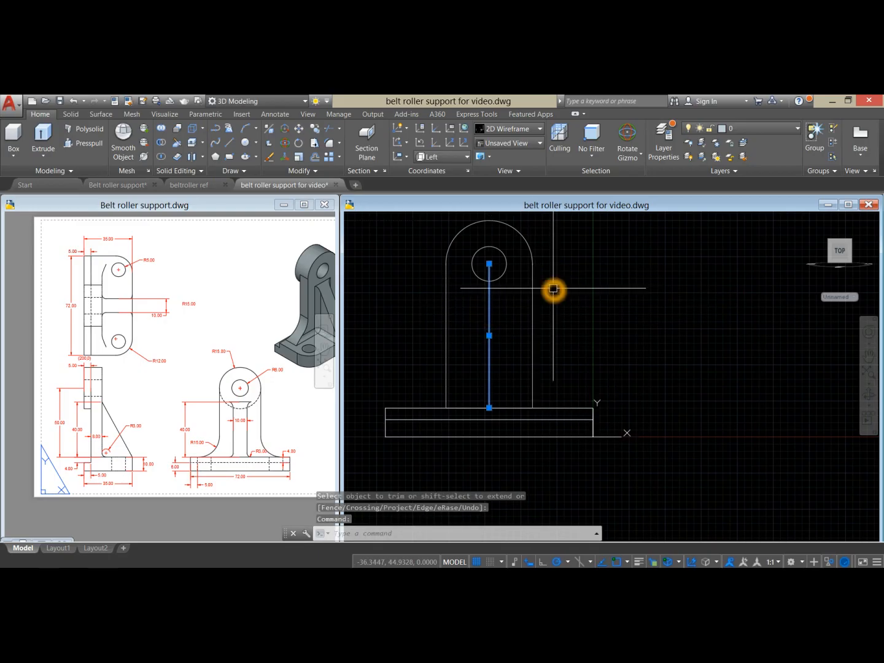
{"action": "key", "text": "Delete"}
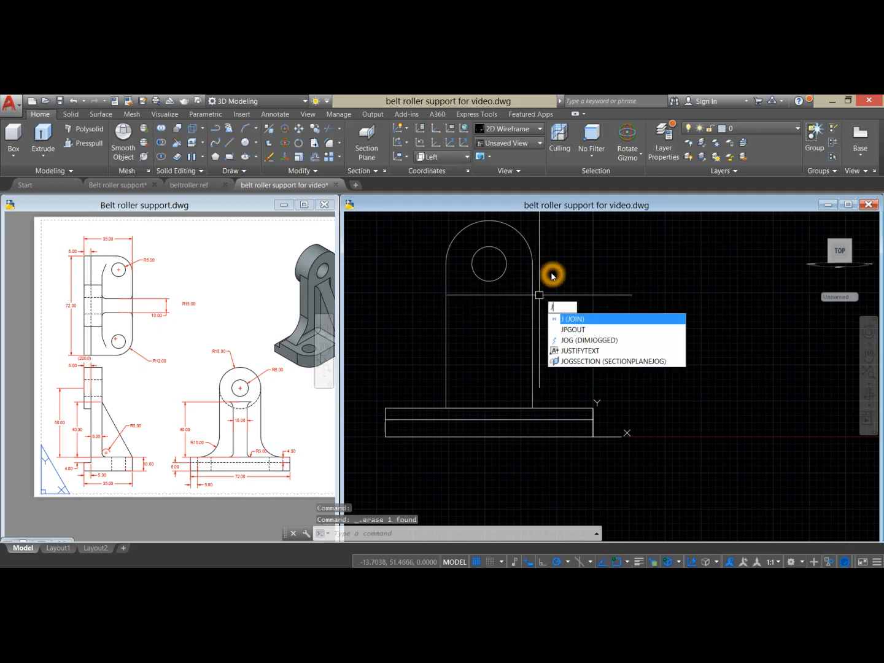
Step: Join the top arc, both side lines and the bottom line of the upright into one closed polyline
{"action": "key", "text": "Return"}
{"action": "left_click", "coordinate": [521, 240]}
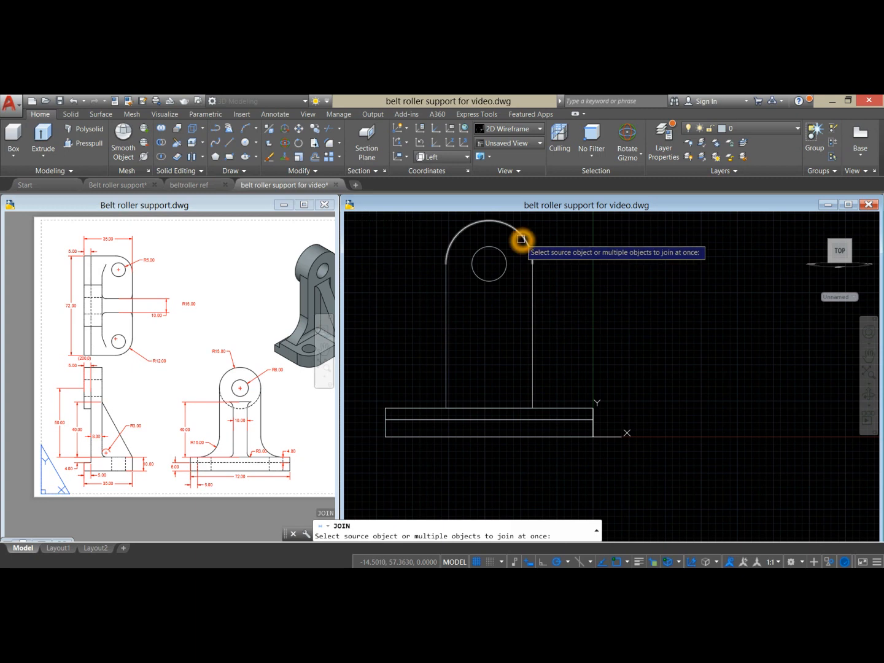
{"action": "left_click", "coordinate": [532, 279]}
{"action": "left_click", "coordinate": [446, 313]}
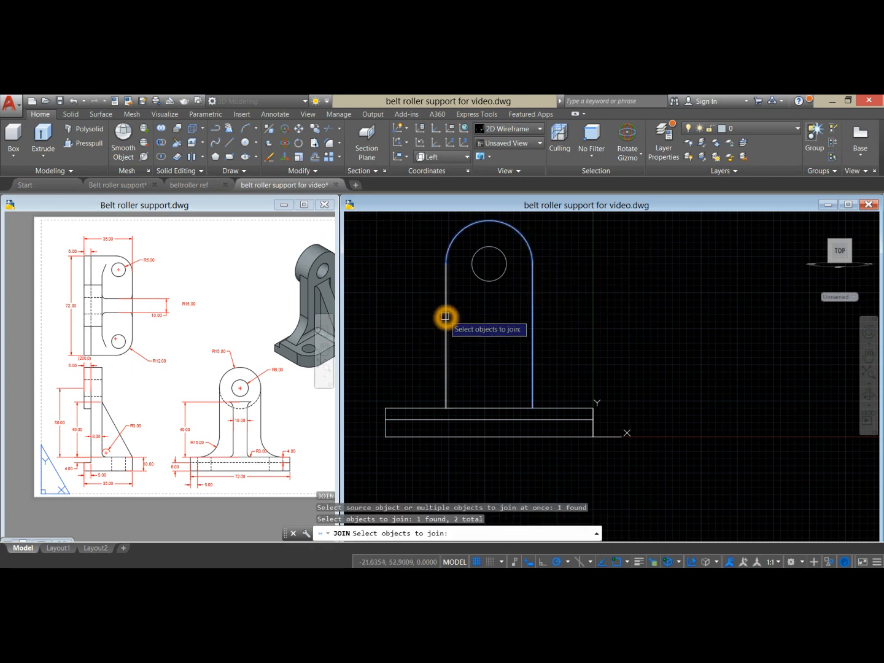
{"action": "left_click", "coordinate": [488, 404]}
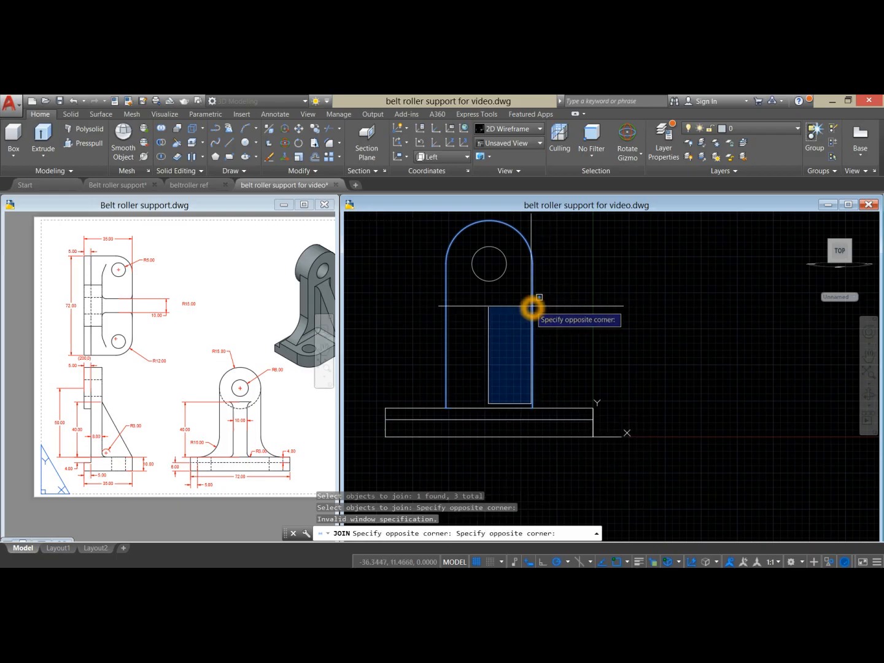
{"action": "left_click", "coordinate": [497, 386]}
{"action": "left_click", "coordinate": [493, 405]}
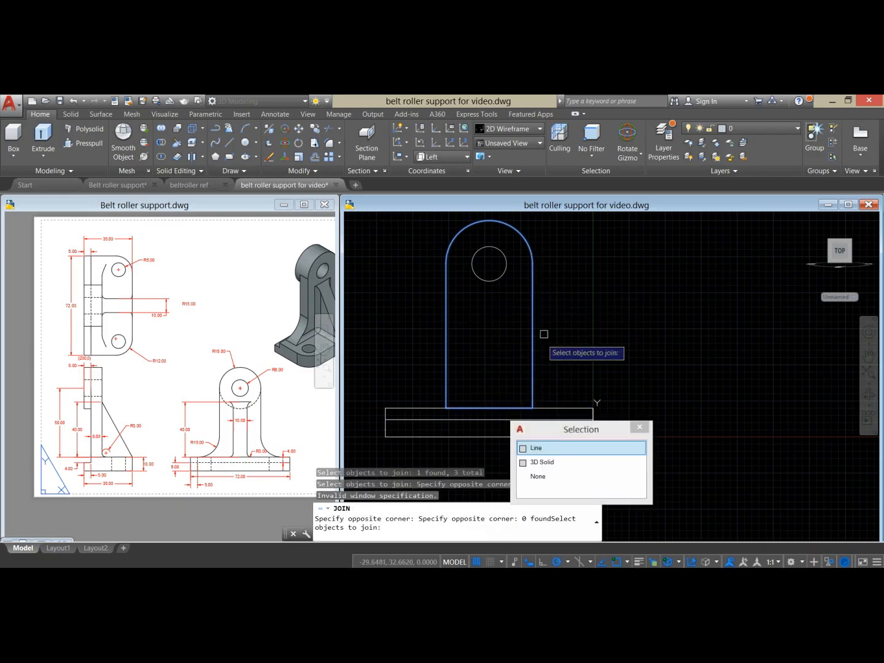
{"action": "right_click", "coordinate": [550, 310]}
{"action": "left_click", "coordinate": [483, 405]}
{"action": "left_click", "coordinate": [449, 353]}
{"action": "key", "text": "Escape"}
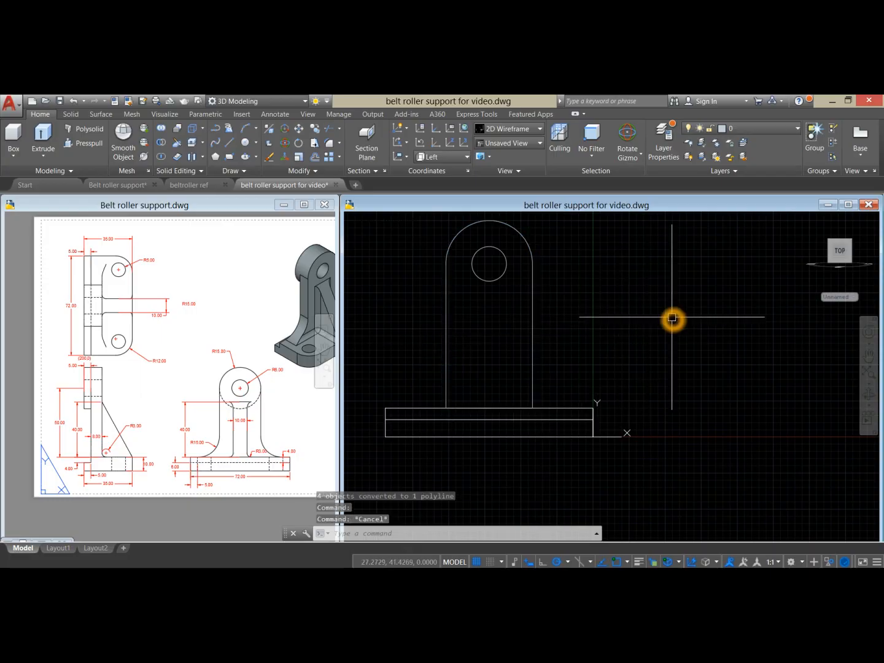
Step: Orbit the bracket to an angled 3D view with the whole model in sight and turn the grid off
{"action": "left_click", "coordinate": [650, 327]}
{"action": "middle_click_drag", "start_coordinate": [662, 323], "coordinate": [595, 361], "text": "shift"}
{"action": "key", "text": "F7"}
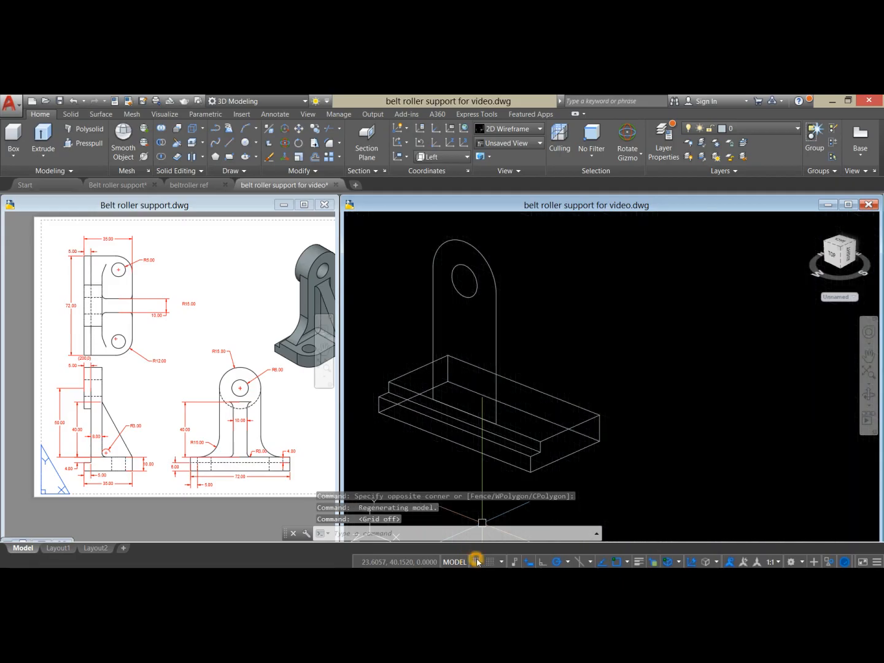
{"action": "scroll", "coordinate": [453, 459], "scroll_direction": "down", "scroll_amount": 2}
{"action": "middle_click_drag", "start_coordinate": [454, 458], "coordinate": [462, 434]}
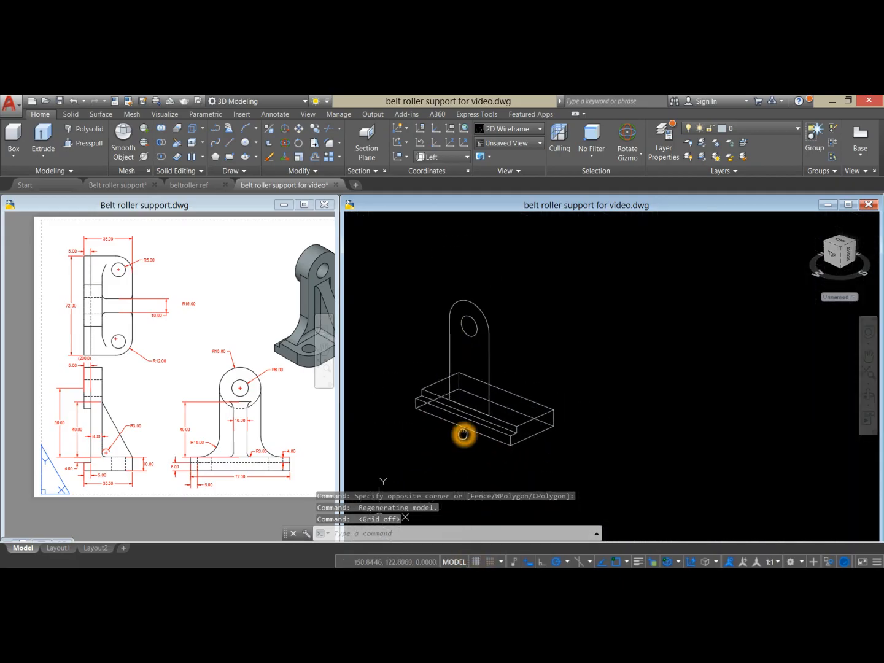
Step: Examine the bracket reference's shaded 3D view and side view for the upright's shape and thickness
{"action": "left_click", "coordinate": [293, 422]}
{"action": "scroll", "coordinate": [286, 389], "scroll_direction": "up", "scroll_amount": 5}
{"action": "middle_click_drag", "start_coordinate": [286, 388], "coordinate": [92, 532]}
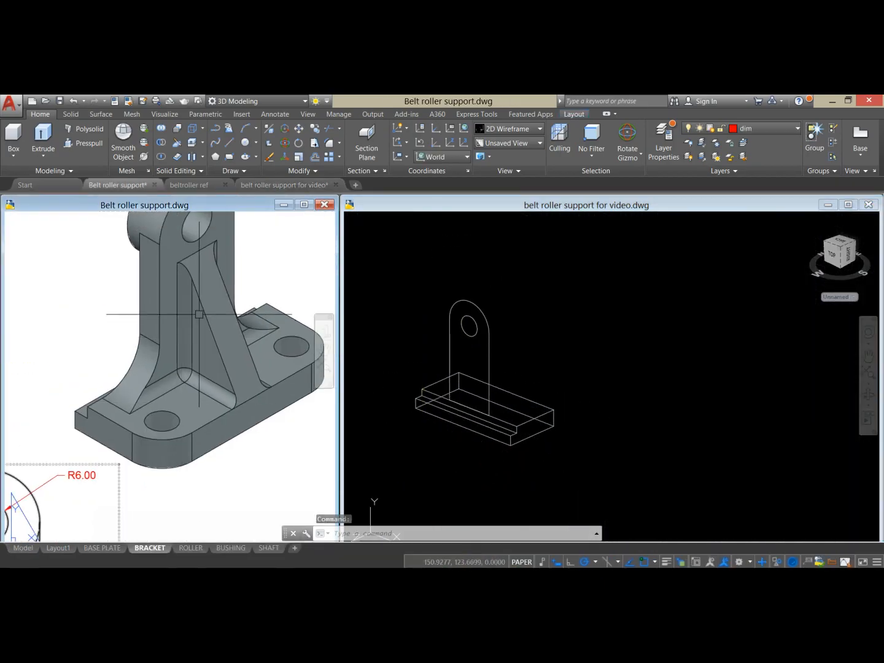
{"action": "scroll", "coordinate": [168, 305], "scroll_direction": "down", "scroll_amount": 3}
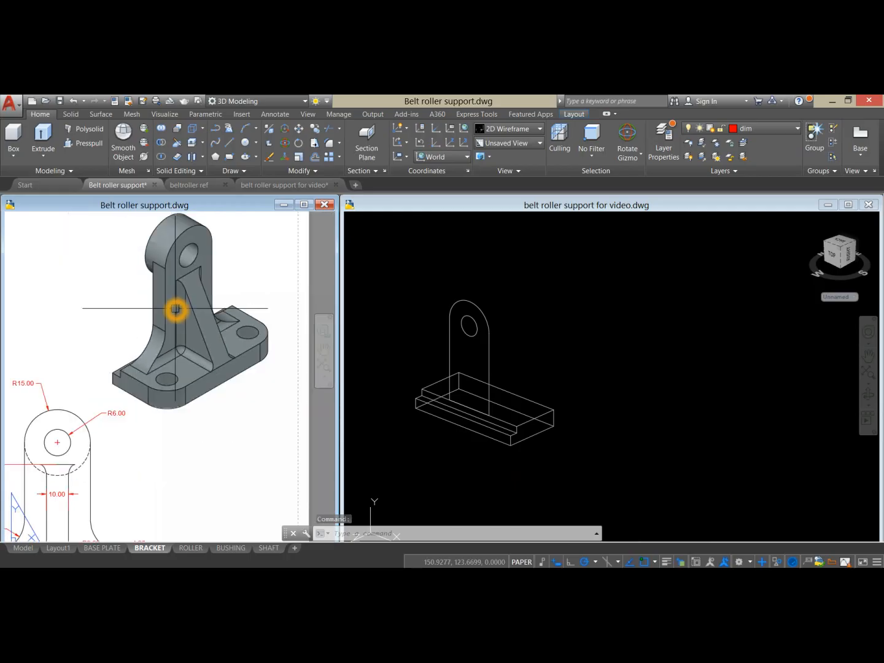
{"action": "middle_click_drag", "start_coordinate": [138, 382], "coordinate": [262, 361]}
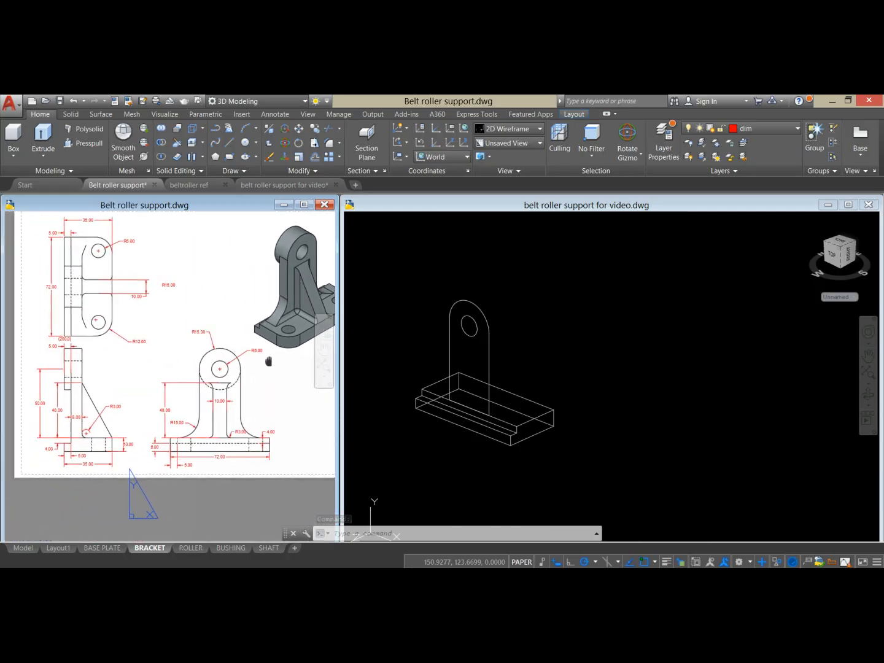
{"action": "scroll", "coordinate": [88, 424], "scroll_direction": "up", "scroll_amount": 5}
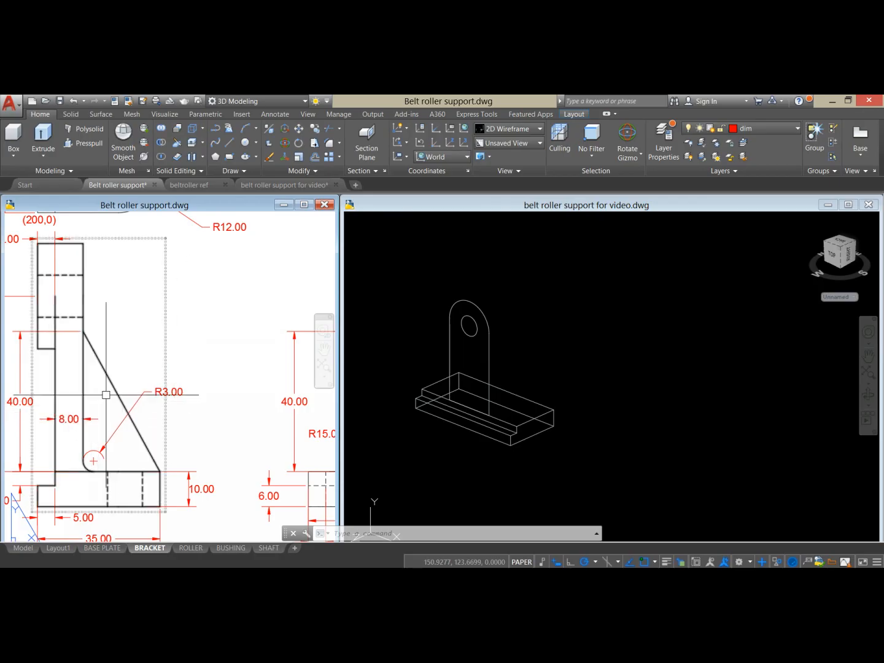
{"action": "left_click", "coordinate": [160, 351]}
{"action": "key", "text": "Escape"}
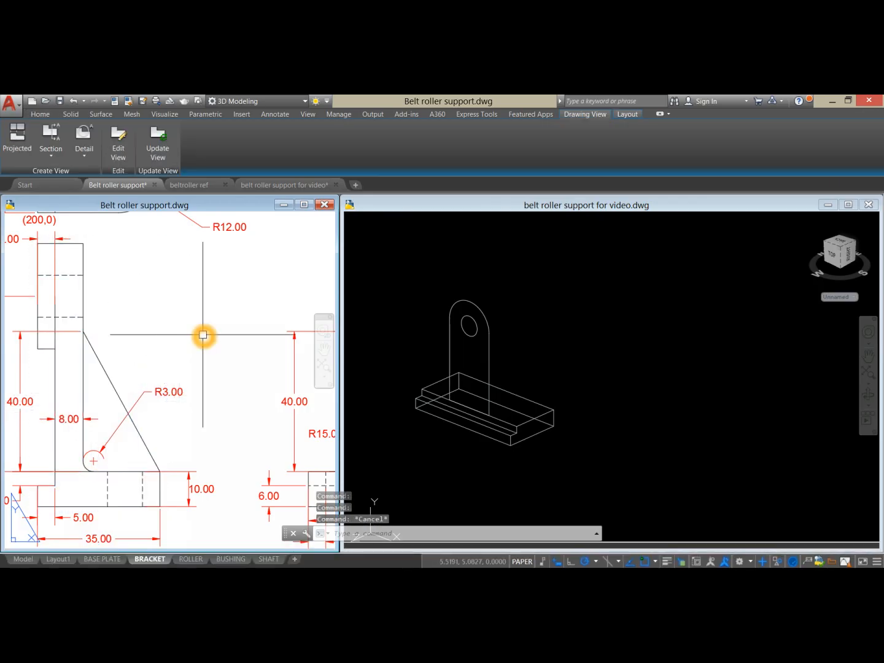
{"action": "left_click", "coordinate": [215, 335]}
{"action": "scroll", "coordinate": [226, 332], "scroll_direction": "down", "scroll_amount": 6}
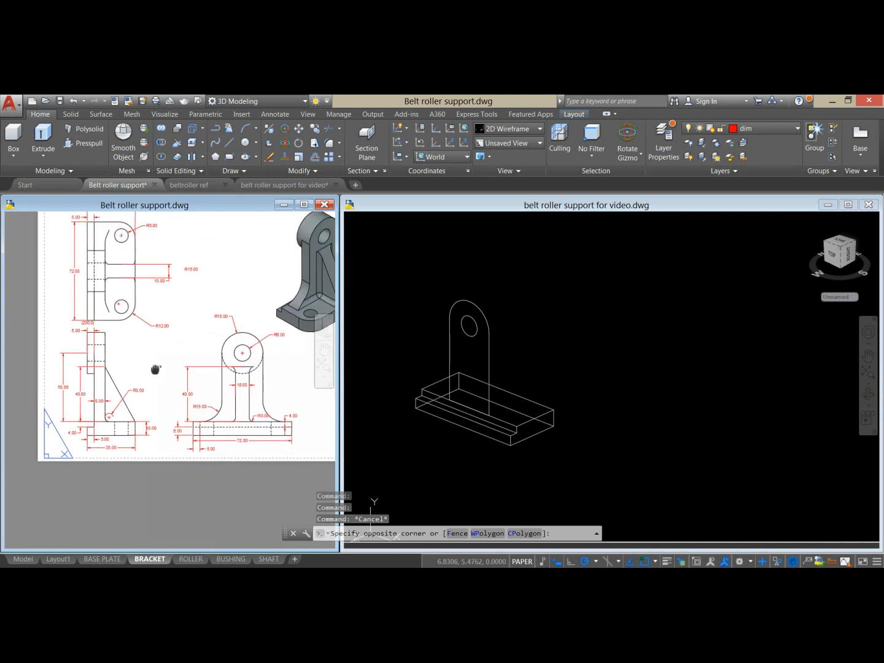
{"action": "left_click", "coordinate": [159, 362]}
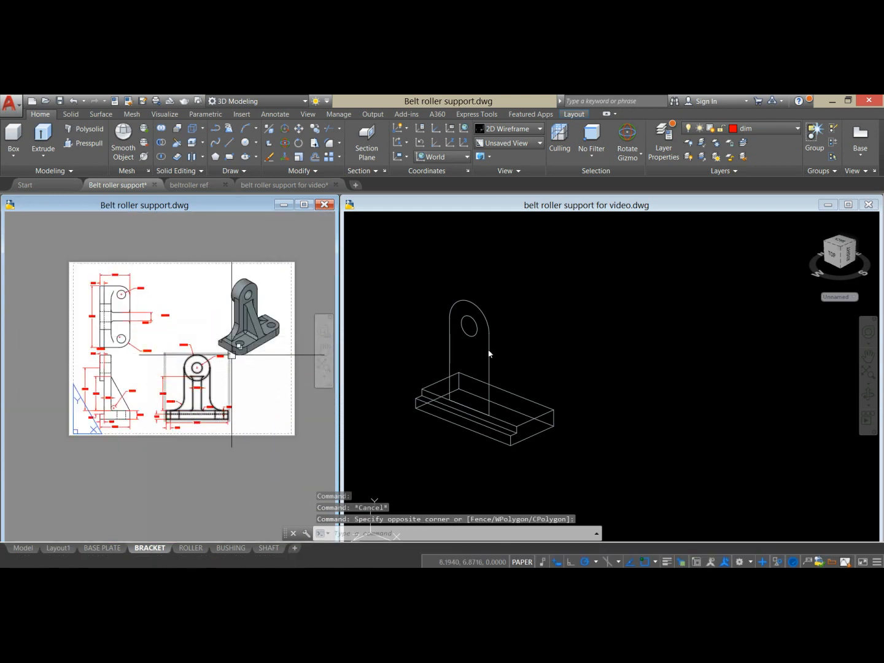
Step: Extrude the arched upright profile by 8 over the base, away from the stepped edge
{"action": "left_click", "coordinate": [539, 334]}
{"action": "left_click", "coordinate": [489, 355]}
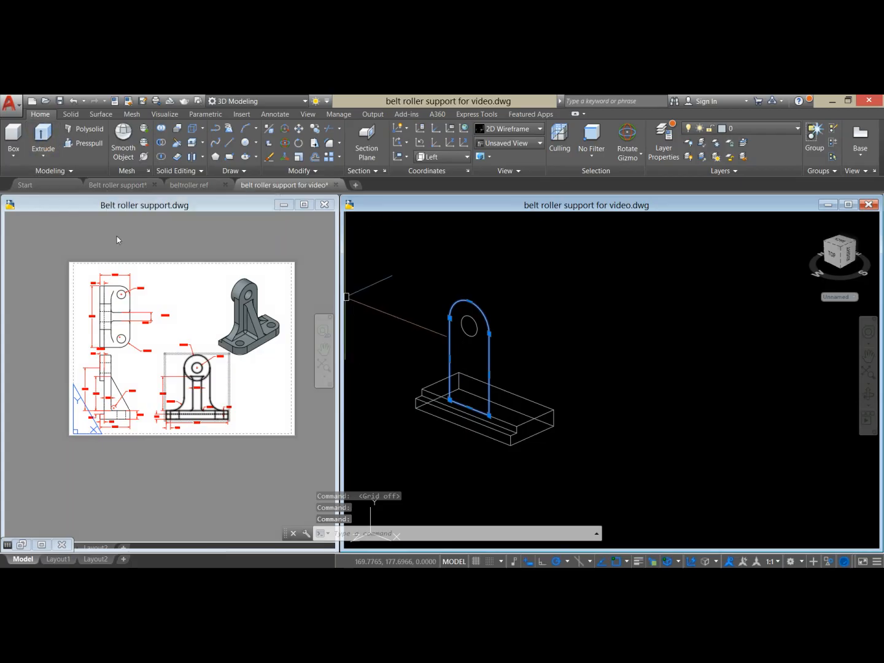
{"action": "left_click", "coordinate": [43, 136]}
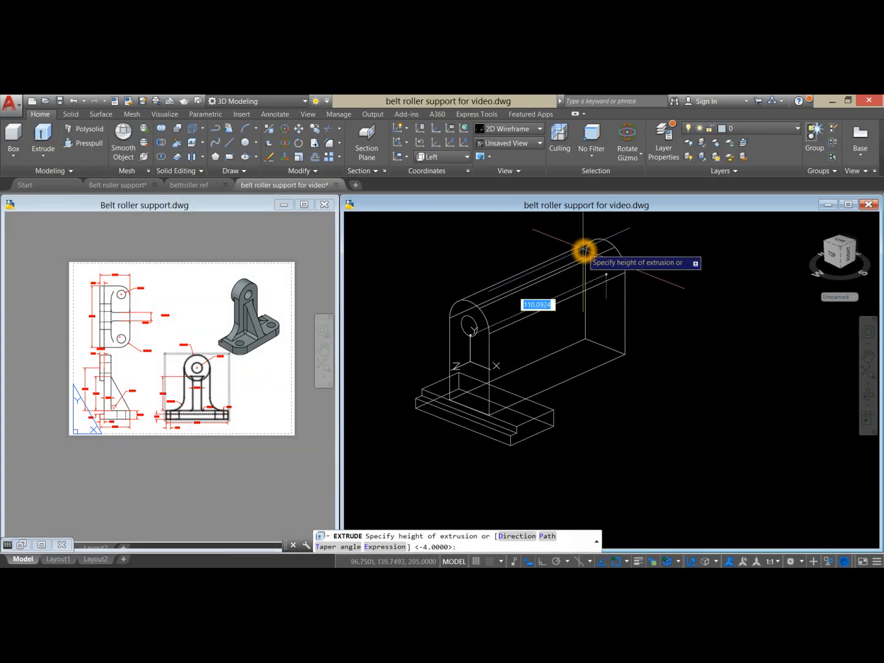
{"action": "type", "text": "8"}
{"action": "key", "text": "Return"}
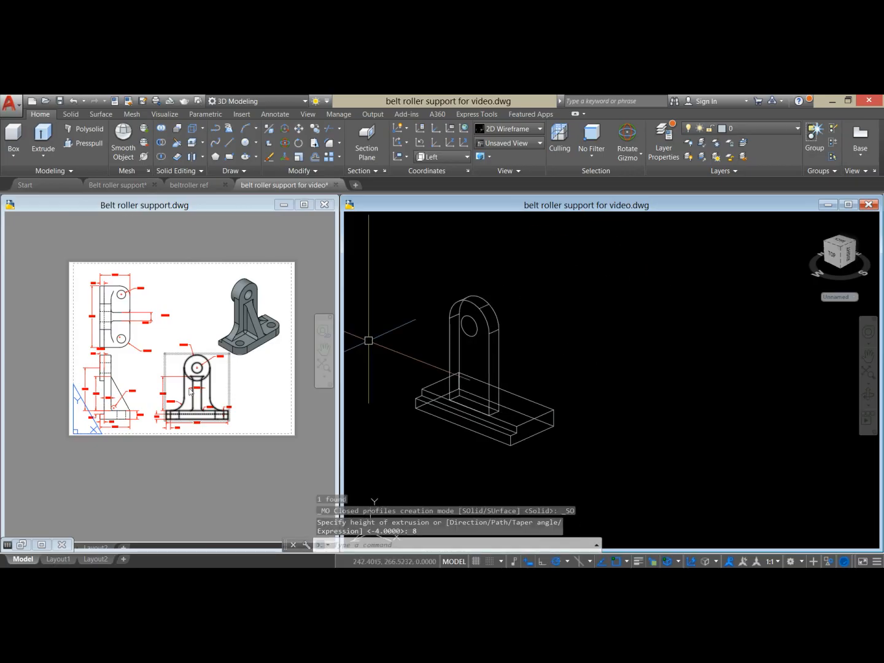
Step: Examine the reference's side view for how far the round boss projects behind the upright
{"action": "left_click", "coordinate": [150, 379]}
{"action": "scroll", "coordinate": [99, 381], "scroll_direction": "up", "scroll_amount": 4}
{"action": "middle_click_drag", "start_coordinate": [99, 380], "coordinate": [77, 403]}
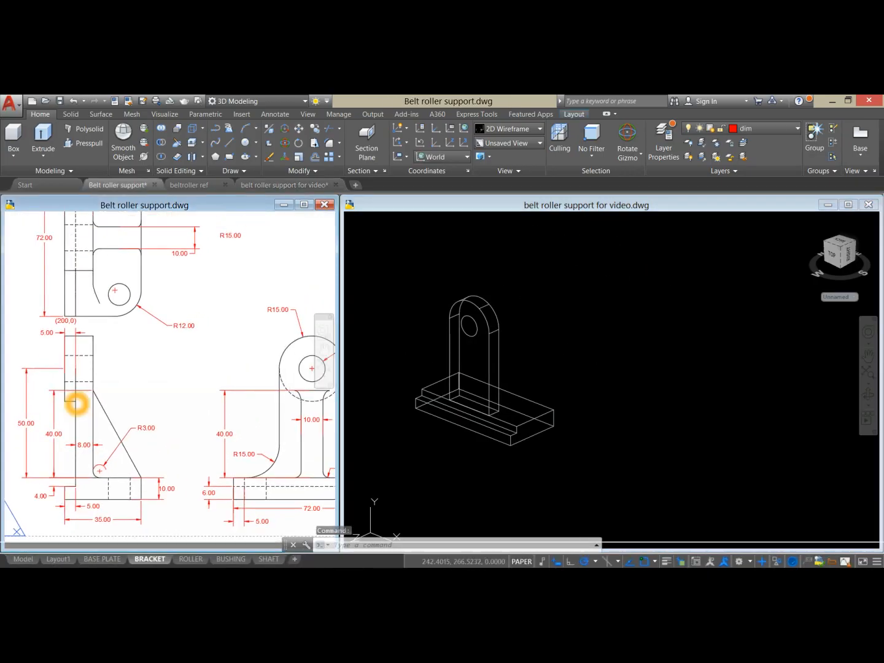
{"action": "left_click", "coordinate": [520, 298]}
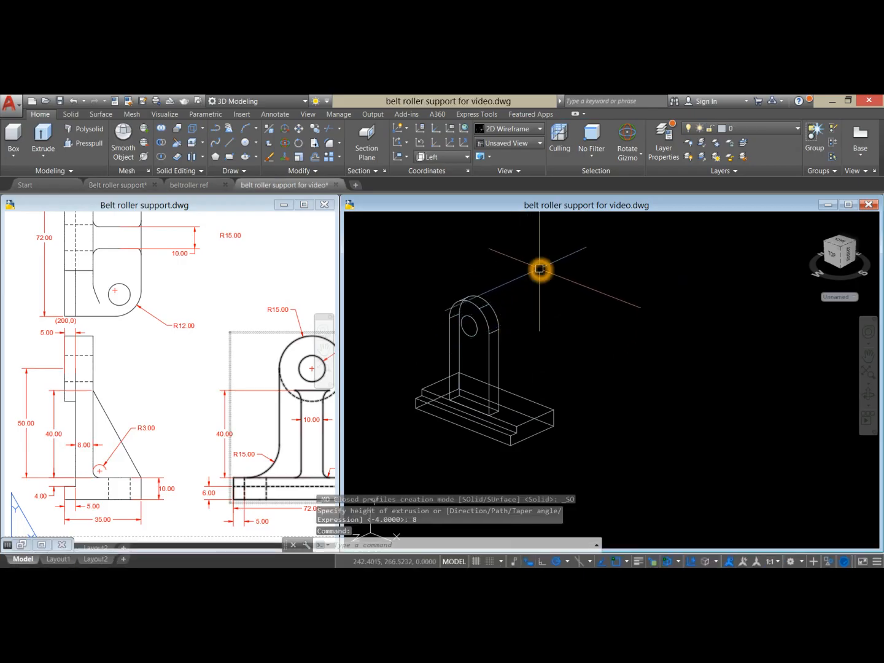
Step: Draw a circle of radius 15 centred on the hole circle in the upright's face above the stepped edge
{"action": "type", "text": "c"}
{"action": "key", "text": "Return"}
{"action": "scroll", "coordinate": [482, 316], "scroll_direction": "up", "scroll_amount": 5}
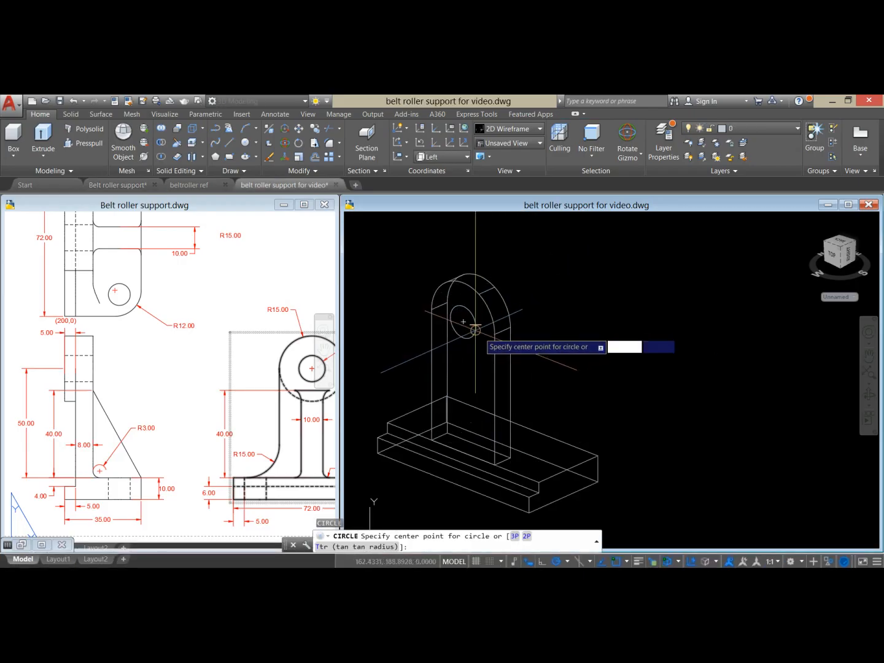
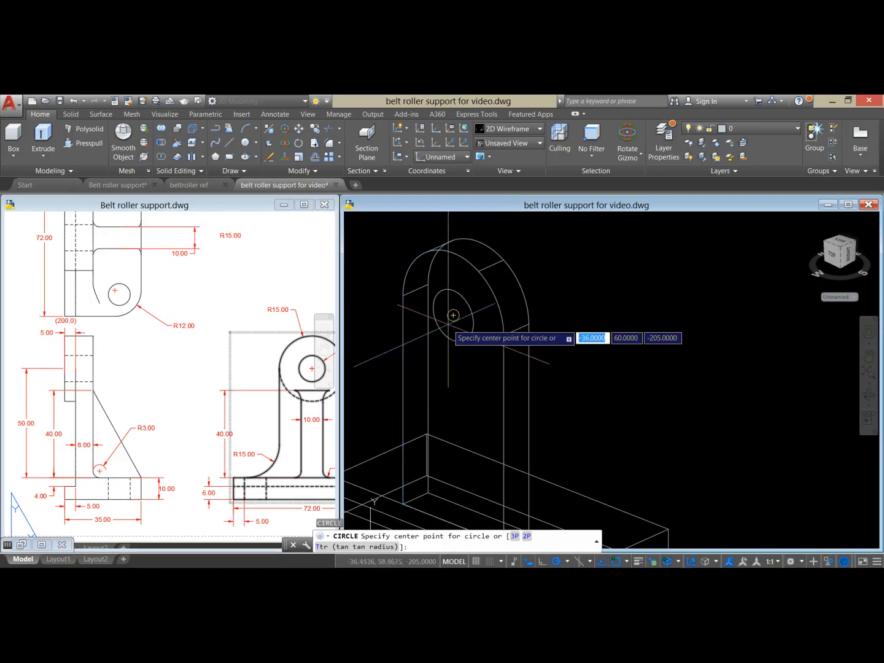
{"action": "right_click", "coordinate": [451, 320], "text": "shift"}
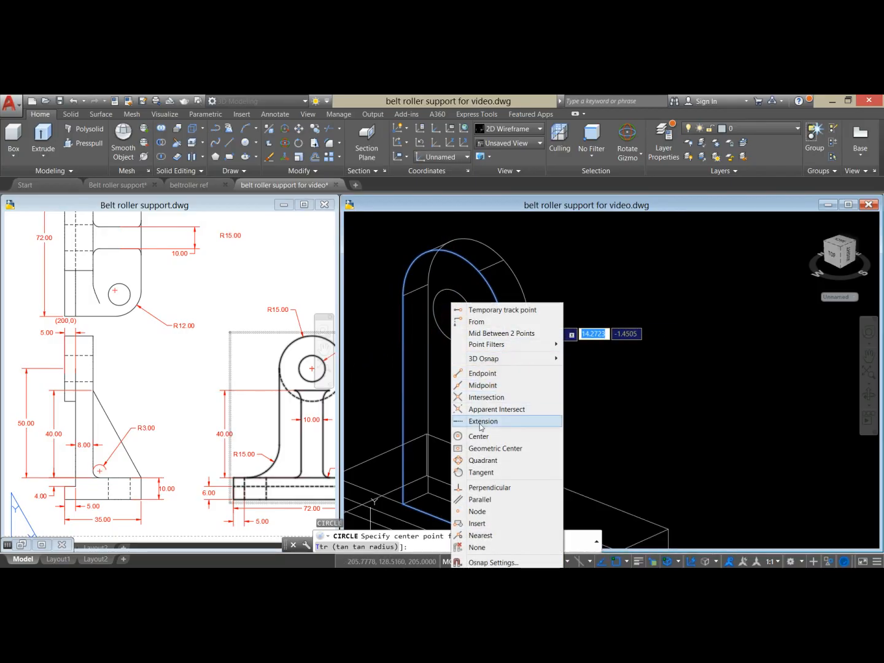
{"action": "left_click", "coordinate": [489, 438]}
{"action": "left_click", "coordinate": [452, 313]}
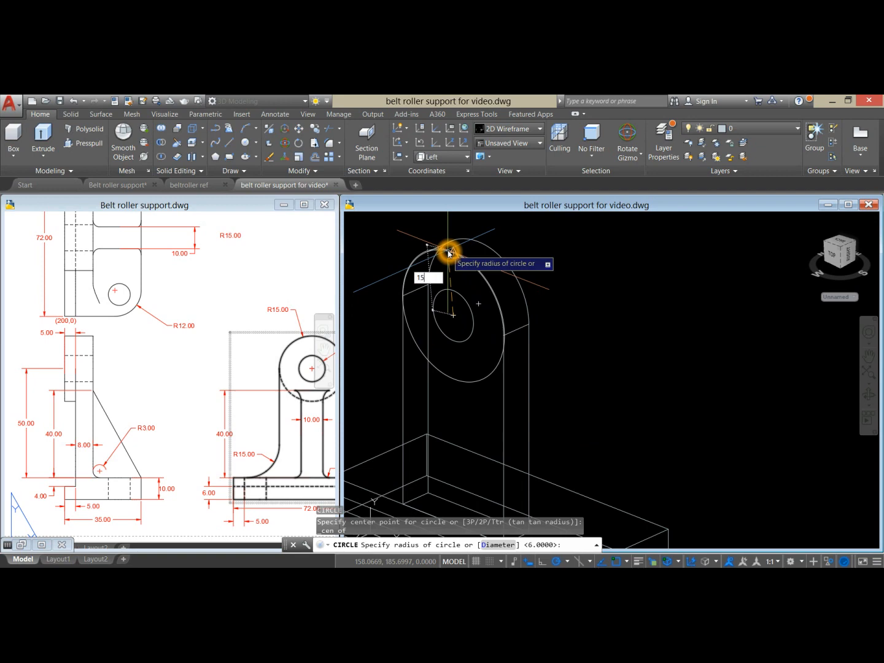
{"action": "key", "text": "Return"}
Step: Extrude the radius 15 circle by 5 outward from the upright, toward the stepped edge, as the round boss
{"action": "left_click", "coordinate": [457, 376]}
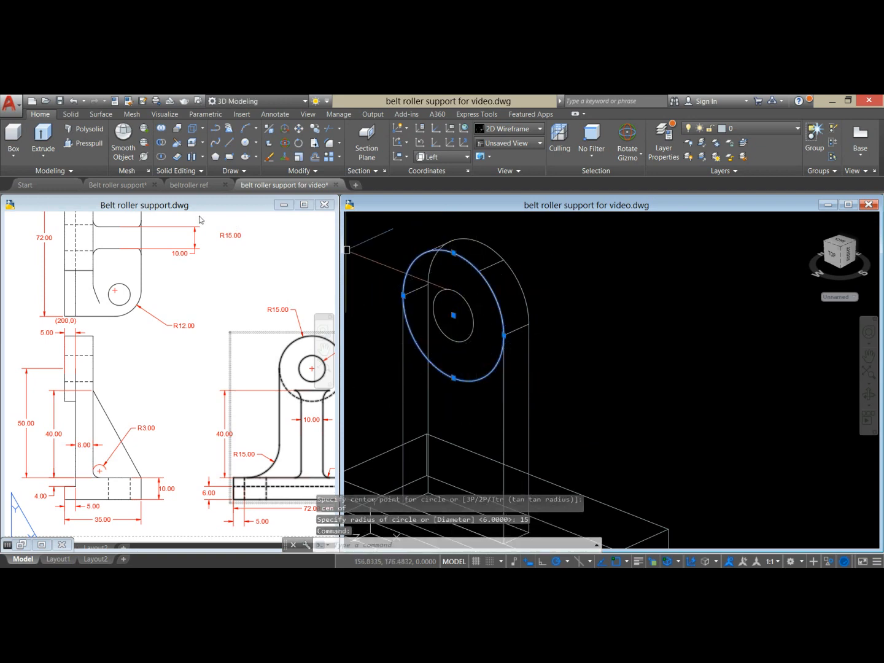
{"action": "left_click", "coordinate": [47, 140]}
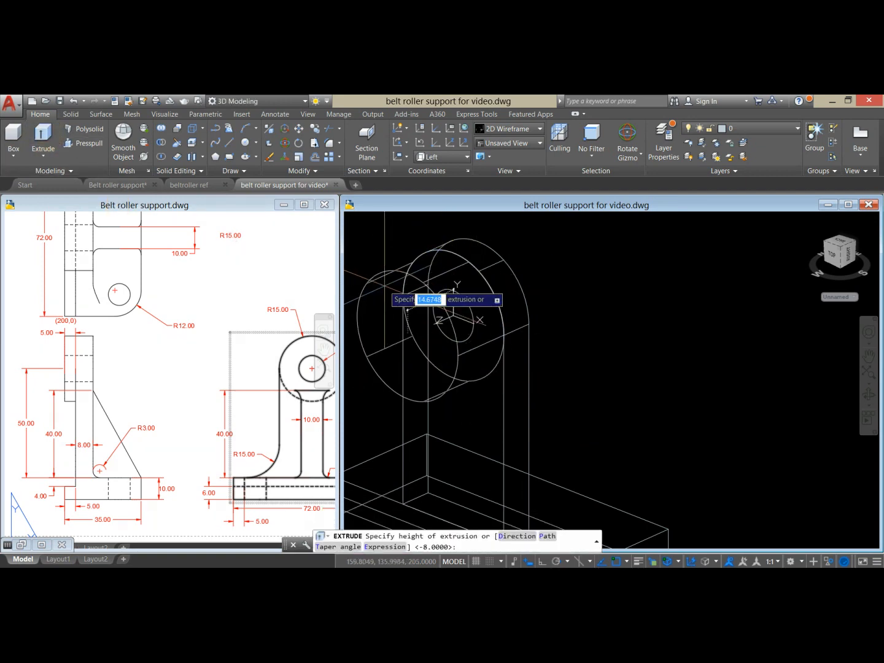
{"action": "scroll", "coordinate": [429, 251], "scroll_direction": "down", "scroll_amount": 5}
{"action": "middle_click_drag", "start_coordinate": [400, 262], "coordinate": [406, 258]}
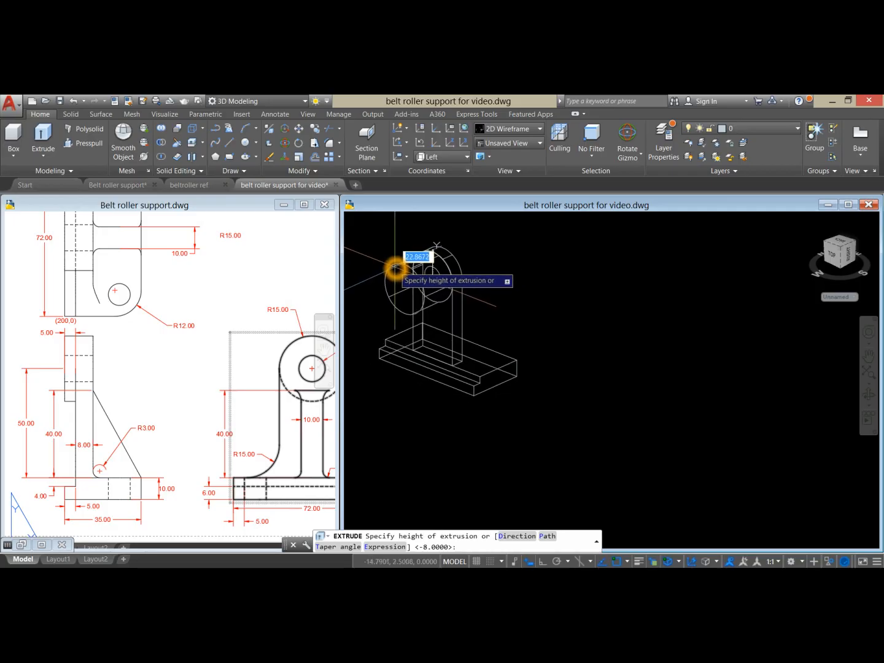
{"action": "key", "text": "Return"}
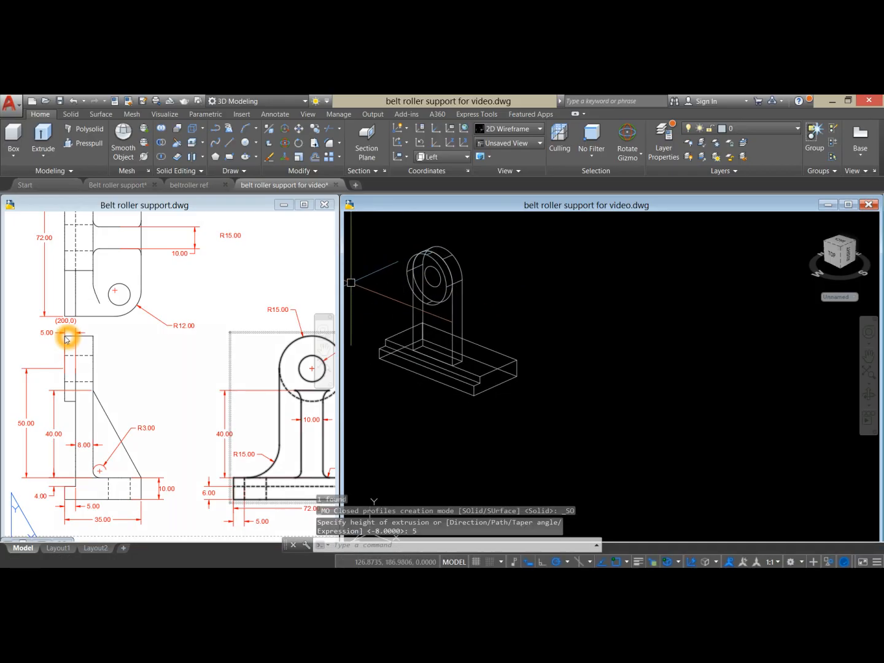
Step: Extrude the small hole circle into a long cylinder through the upright, well past the side opposite the boss
{"action": "left_click", "coordinate": [558, 293]}
{"action": "middle_click_drag", "start_coordinate": [559, 292], "coordinate": [531, 296], "text": "shift"}
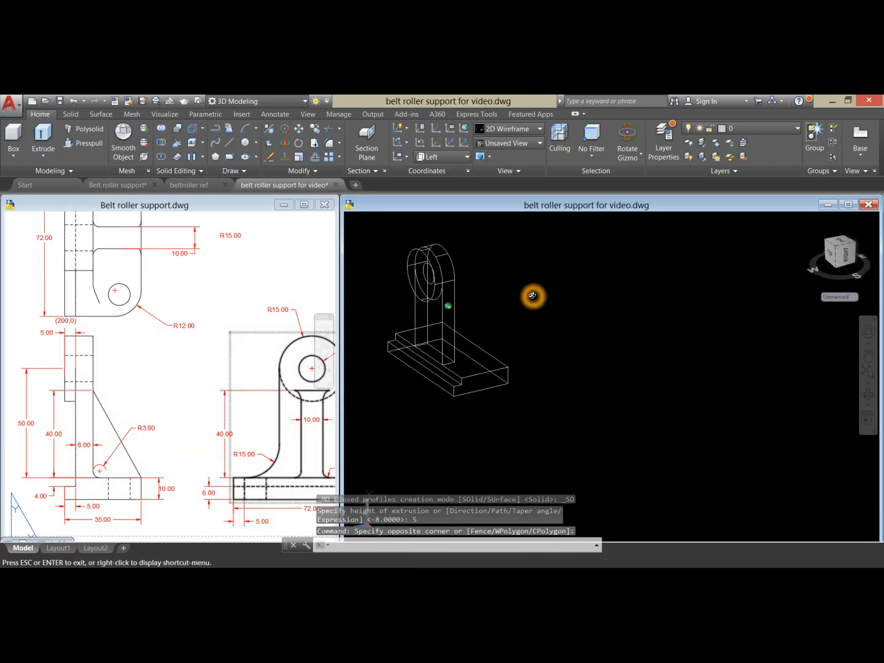
{"action": "scroll", "coordinate": [417, 282], "scroll_direction": "up", "scroll_amount": 5}
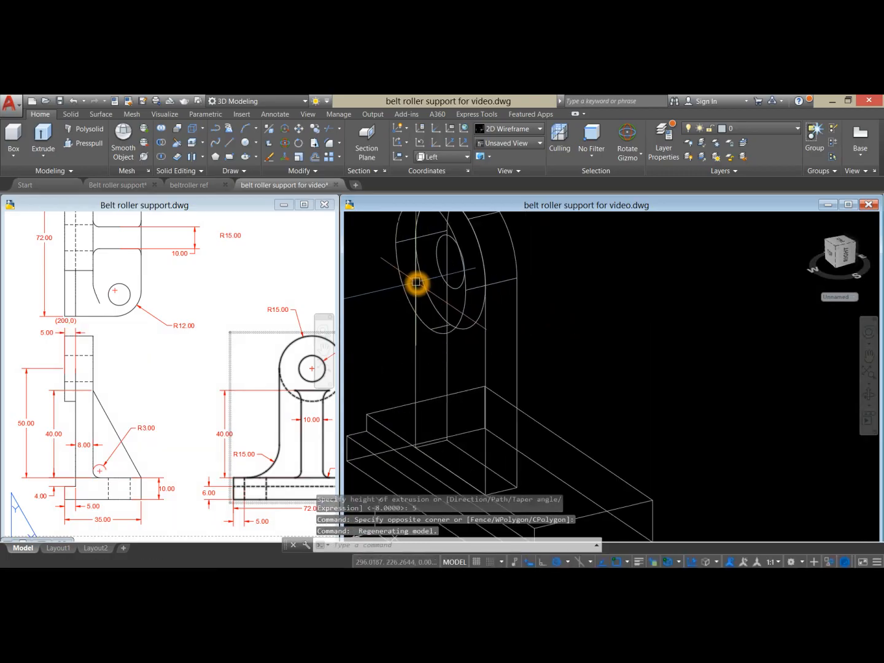
{"action": "left_click", "coordinate": [453, 289]}
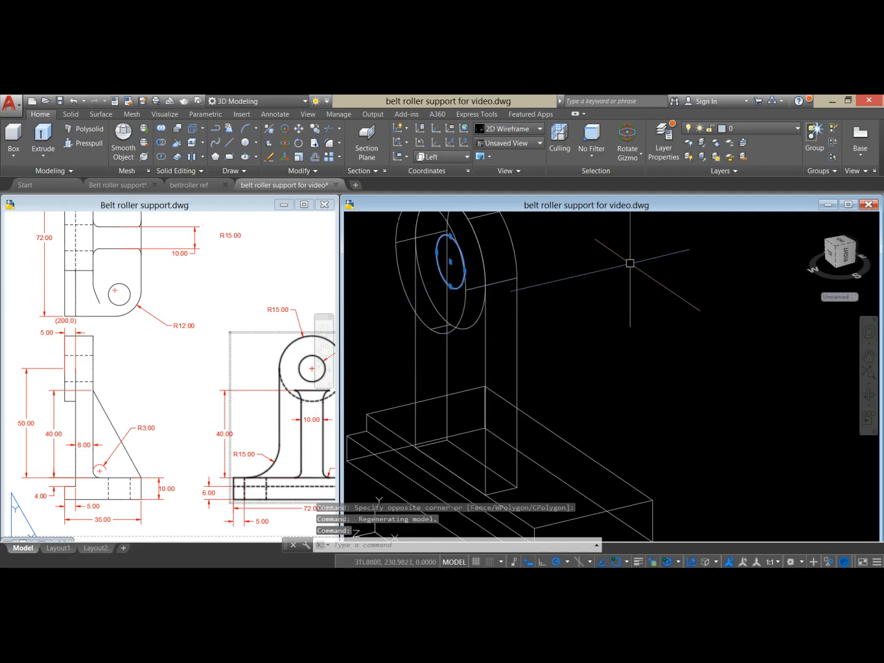
{"action": "left_click", "coordinate": [44, 135]}
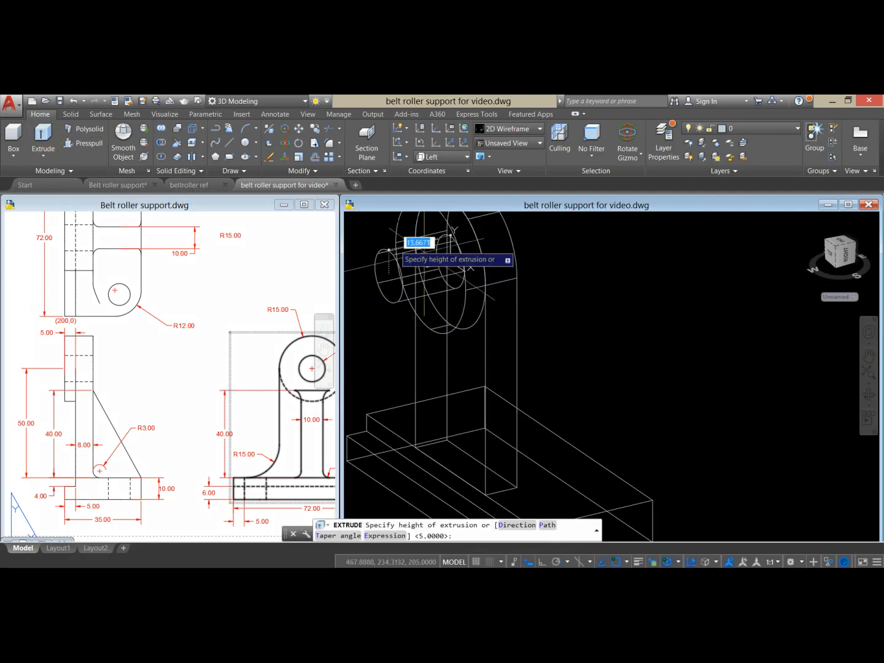
{"action": "left_click", "coordinate": [593, 263]}
{"action": "mouse_move", "coordinate": [581, 272]}
{"action": "middle_mouse_down", "text": "shift"}
{"action": "mouse_move", "coordinate": [533, 292]}
{"action": "mouse_move", "coordinate": [543, 276]}
{"action": "mouse_move", "coordinate": [587, 271]}
{"action": "middle_mouse_up", "text": "shift"}
Step: Move the hole cylinder about 11.5 along its axis so it passes fully through both the boss and the upright
{"action": "left_click", "coordinate": [588, 272]}
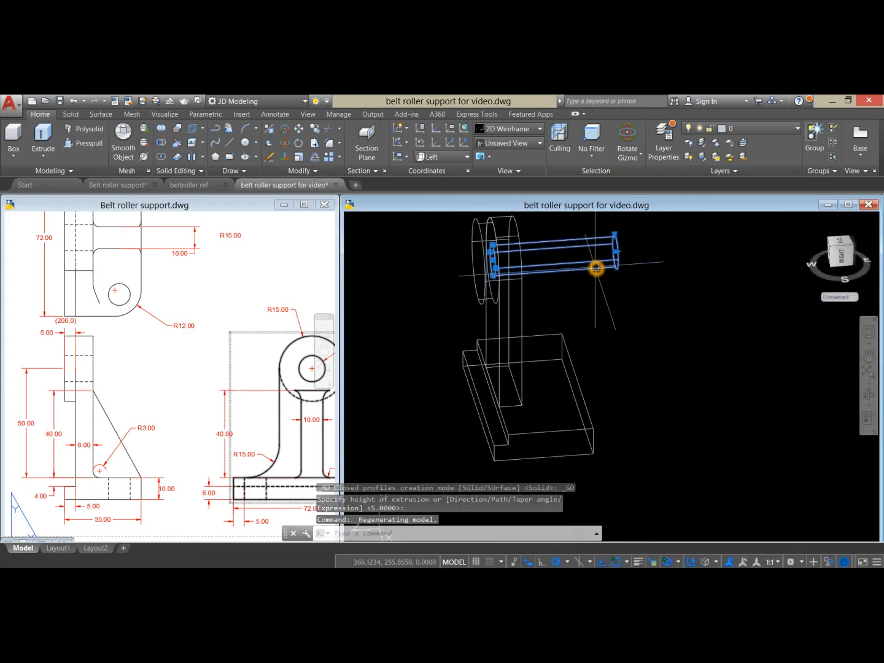
{"action": "right_click", "coordinate": [685, 227]}
{"action": "left_click", "coordinate": [712, 301]}
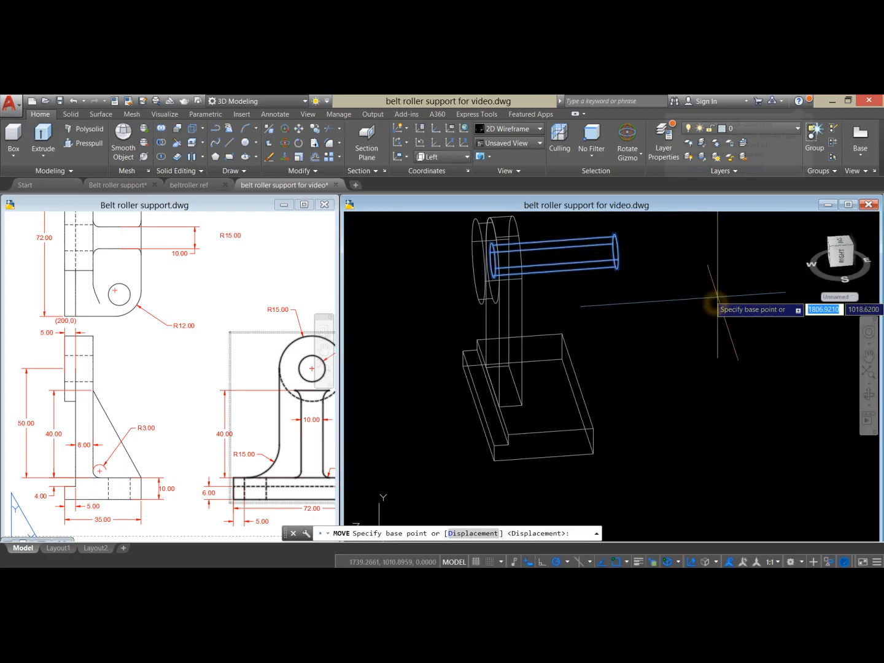
{"action": "left_click", "coordinate": [718, 294]}
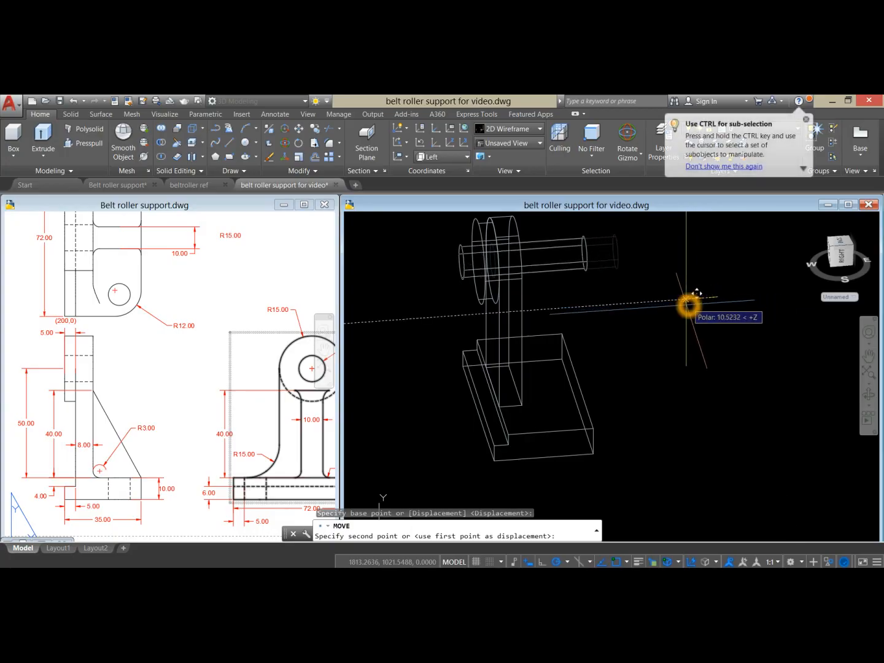
{"action": "left_click", "coordinate": [682, 302]}
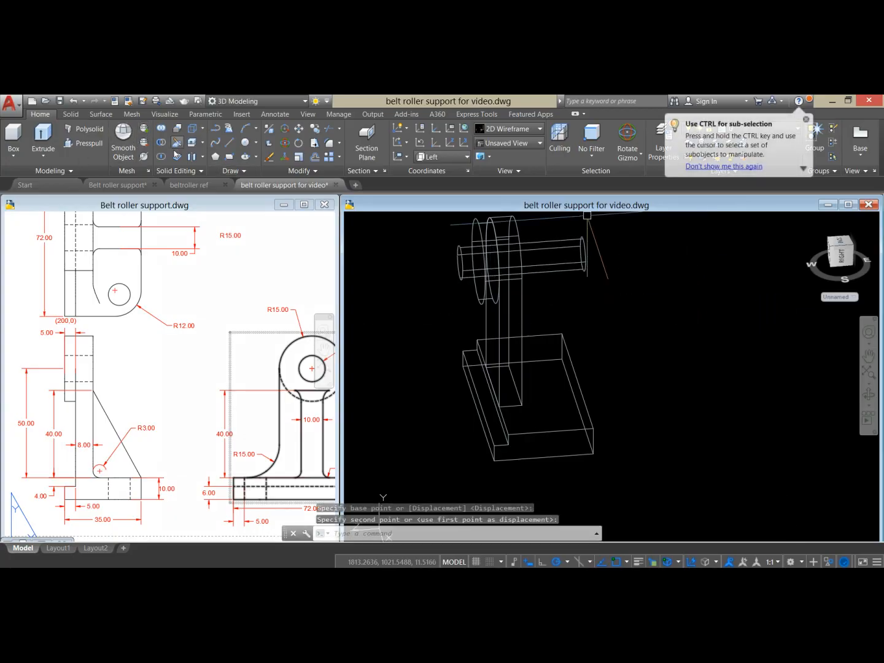
Step: Change the bracket model's visual style to X-ray and orbit to see the upright, boss and cylinder
{"action": "left_click", "coordinate": [411, 219]}
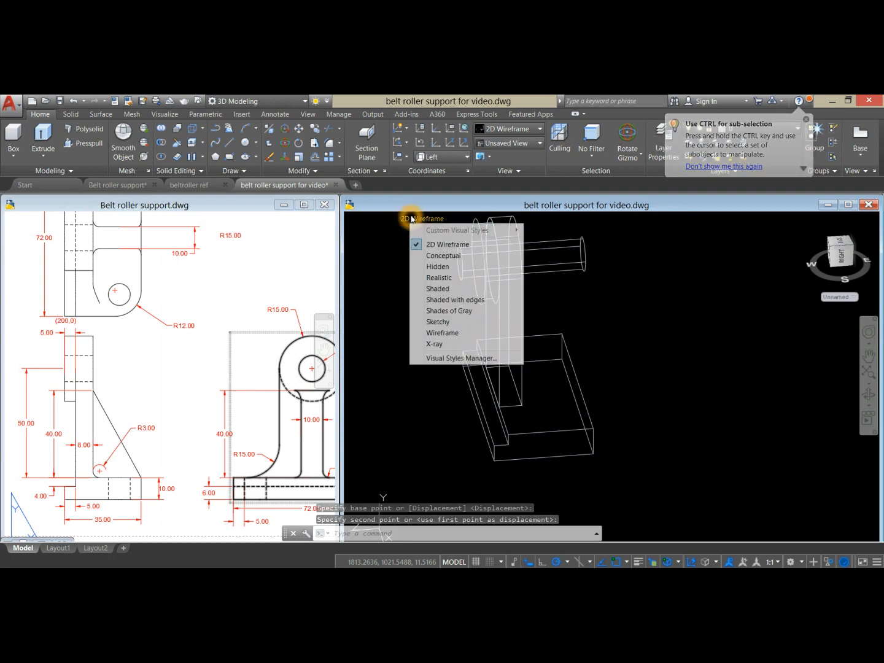
{"action": "left_click", "coordinate": [464, 356]}
{"action": "middle_click_drag", "start_coordinate": [622, 304], "coordinate": [644, 304], "text": "shift"}
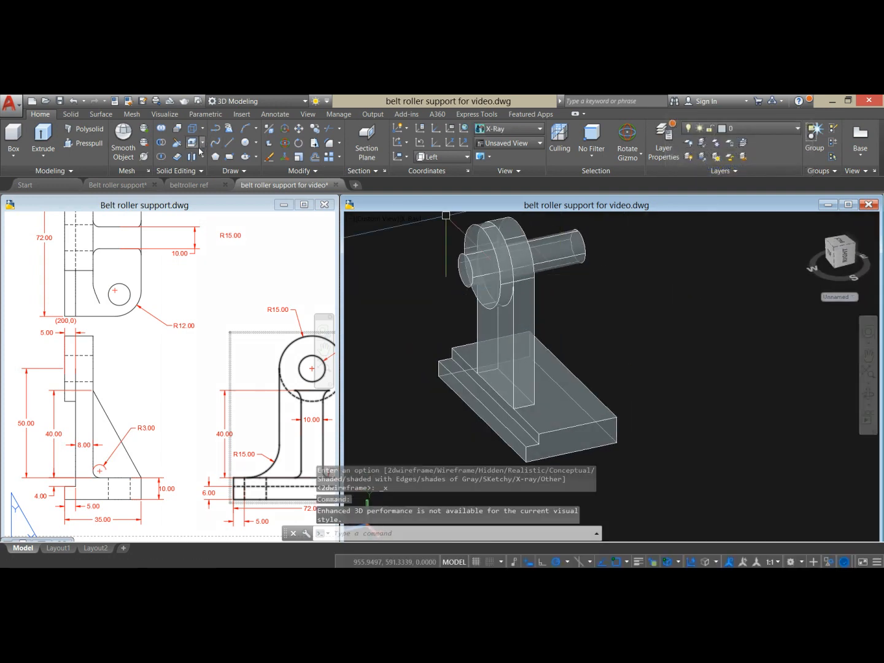
Step: Union the upright, the round boss and the stepped base into one solid, leaving out the hole cylinder
{"action": "left_click", "coordinate": [162, 131]}
{"action": "left_click", "coordinate": [529, 324]}
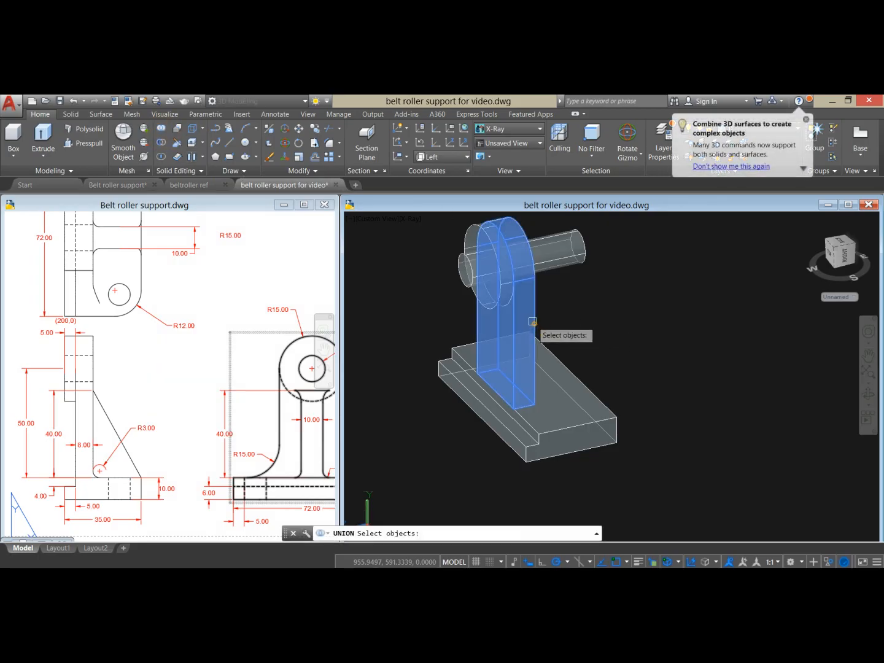
{"action": "left_click", "coordinate": [472, 296]}
{"action": "left_click", "coordinate": [586, 420]}
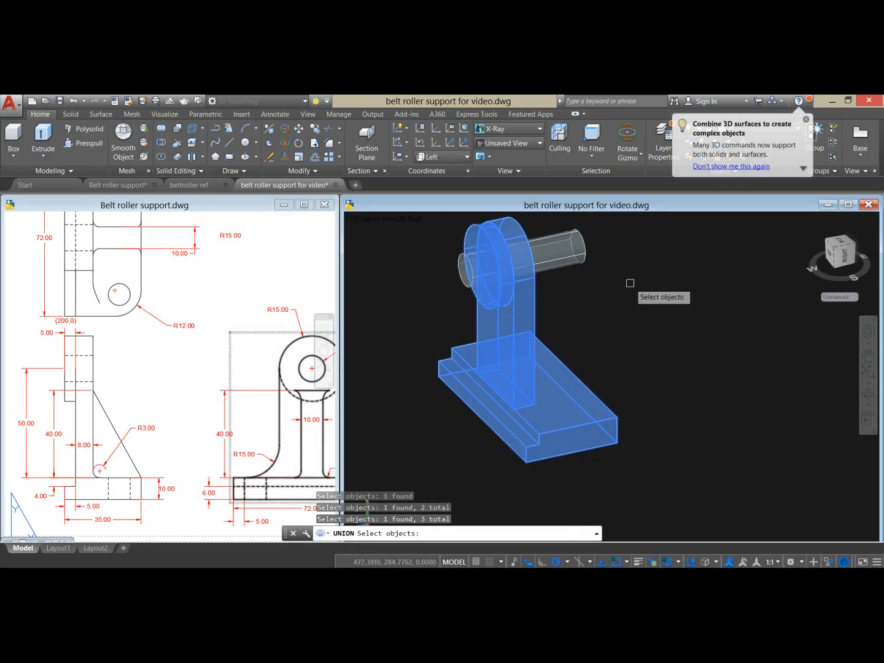
{"action": "key", "text": "Return"}
{"action": "left_click", "coordinate": [556, 370]}
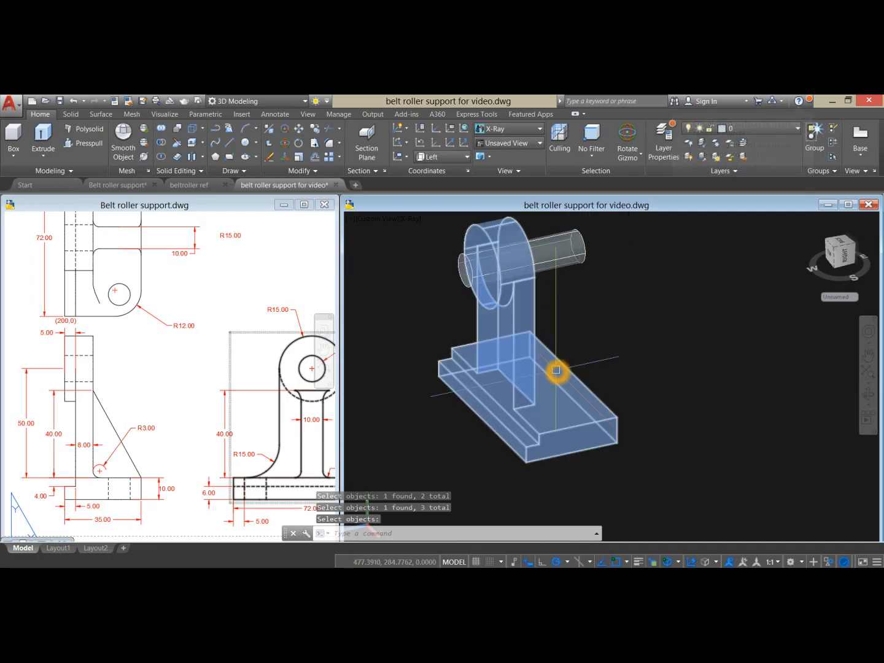
{"action": "key", "text": "Escape"}
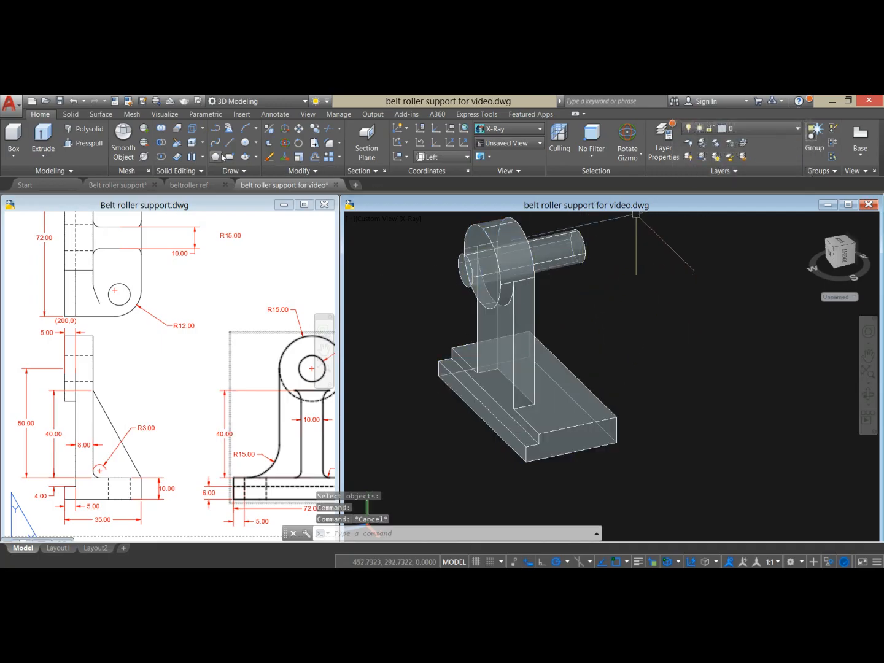
Step: Subtract the long cylinder from the united bracket to cut the through hole, and inspect the hole from several angles
{"action": "left_click", "coordinate": [161, 144]}
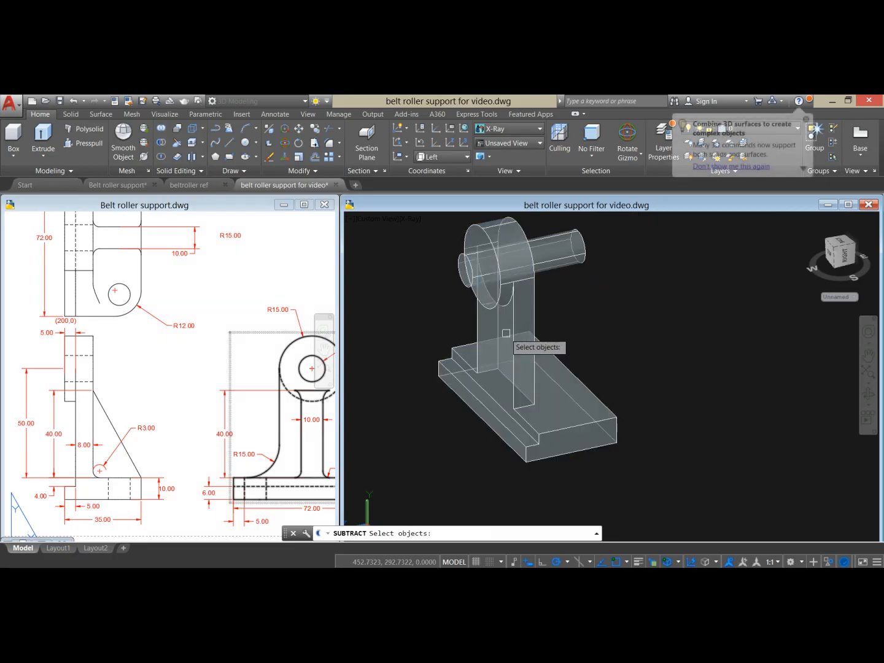
{"action": "left_click", "coordinate": [532, 325]}
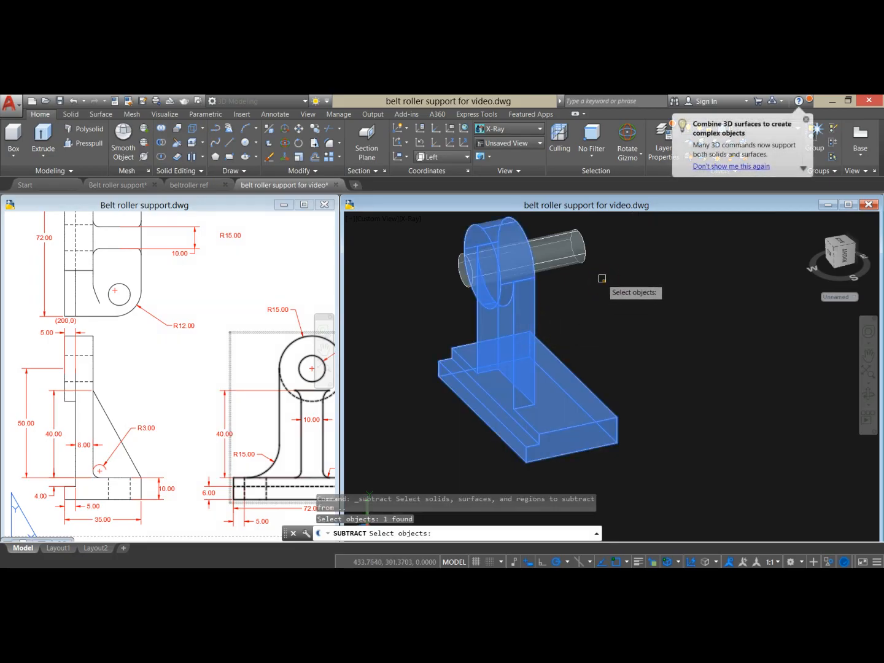
{"action": "key", "text": "Return"}
{"action": "left_click", "coordinate": [565, 263]}
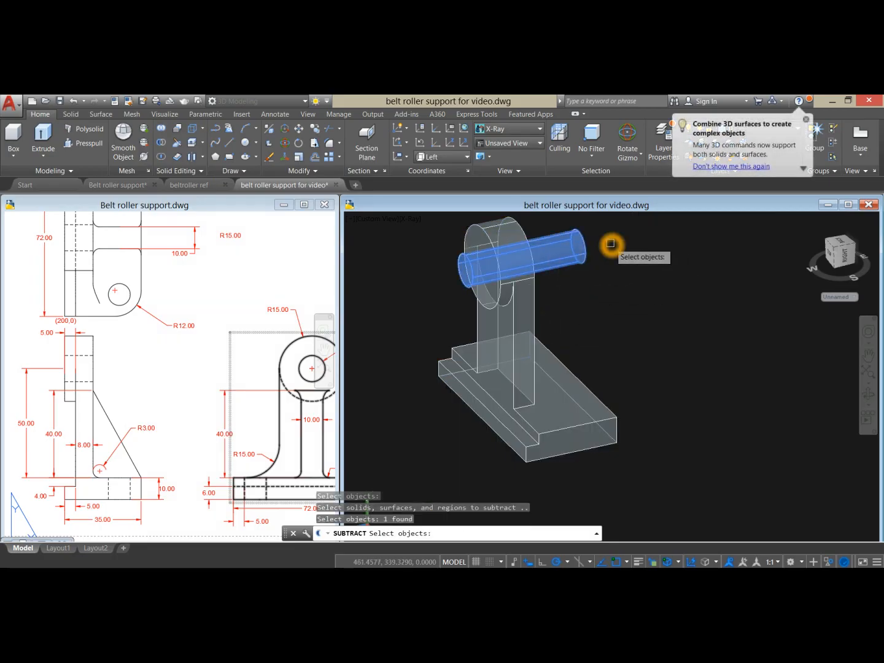
{"action": "key", "text": "Return"}
{"action": "middle_click_drag", "start_coordinate": [610, 245], "coordinate": [501, 255], "text": "shift"}
{"action": "middle_click_drag", "start_coordinate": [604, 279], "coordinate": [693, 274], "text": "shift"}
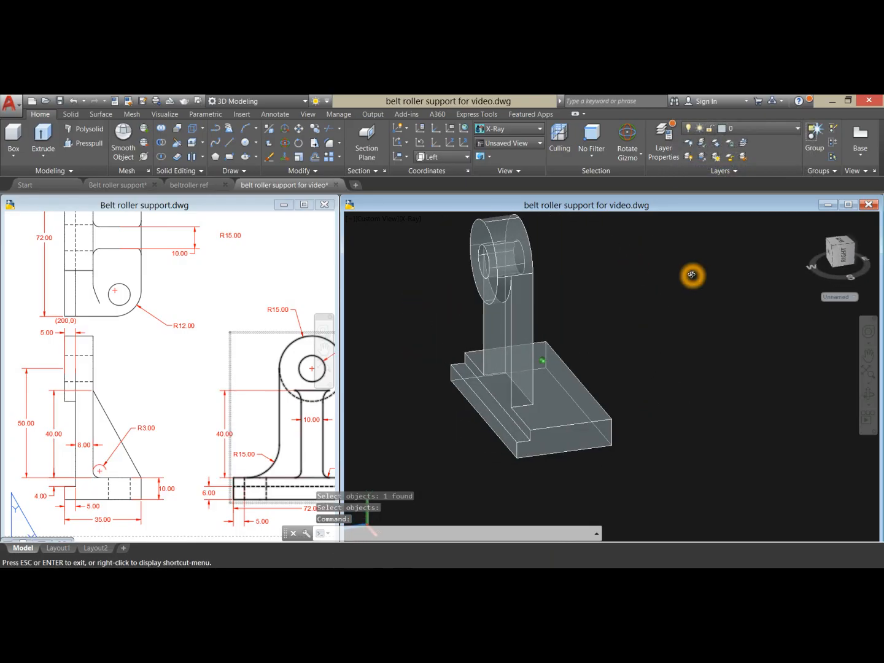
{"action": "middle_click_drag", "start_coordinate": [627, 336], "coordinate": [565, 320], "text": "shift"}
Step: Return the bracket model to 2D Wireframe and bring the whole bracket reference sheet into sight
{"action": "left_click", "coordinate": [412, 219]}
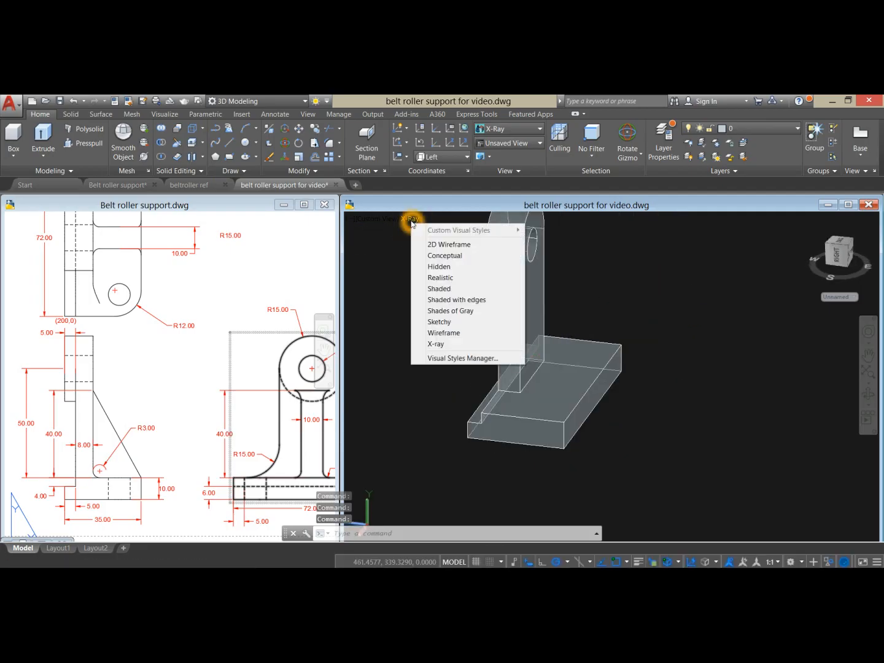
{"action": "left_click", "coordinate": [439, 245]}
{"action": "middle_click_drag", "start_coordinate": [623, 274], "coordinate": [616, 282], "text": "shift"}
{"action": "left_click", "coordinate": [137, 410]}
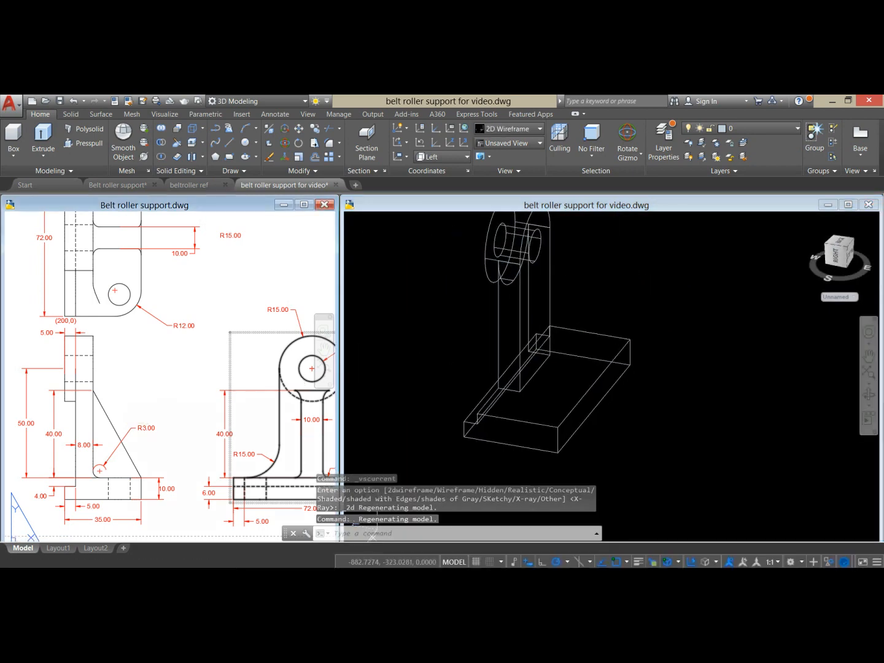
{"action": "scroll", "coordinate": [145, 392], "scroll_direction": "down", "scroll_amount": 2}
{"action": "middle_click_drag", "start_coordinate": [145, 393], "coordinate": [122, 392]}
{"action": "scroll", "coordinate": [123, 391], "scroll_direction": "down", "scroll_amount": 2}
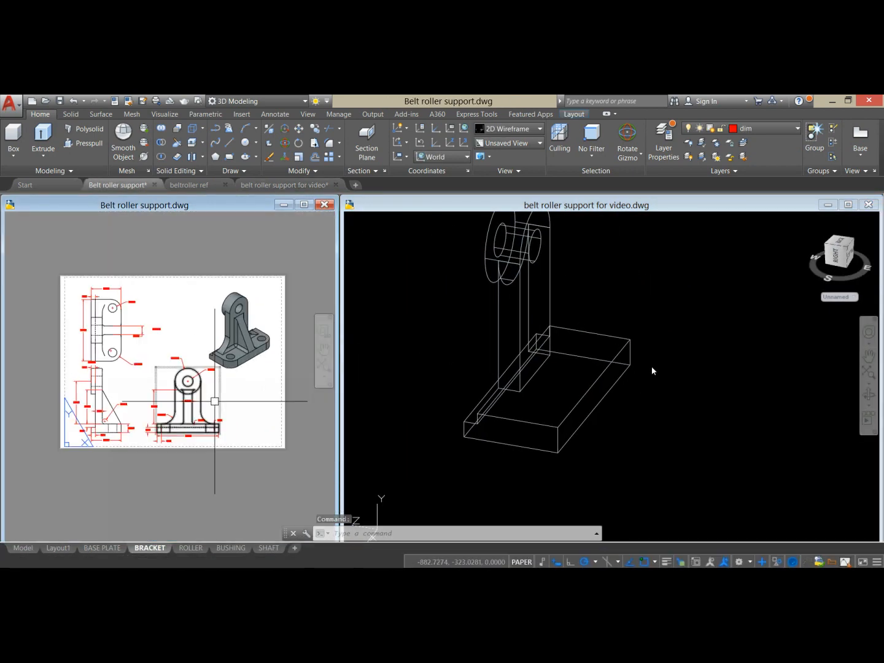
{"action": "left_click", "coordinate": [673, 351]}
{"action": "middle_click_drag", "start_coordinate": [673, 351], "coordinate": [602, 329], "text": "shift"}
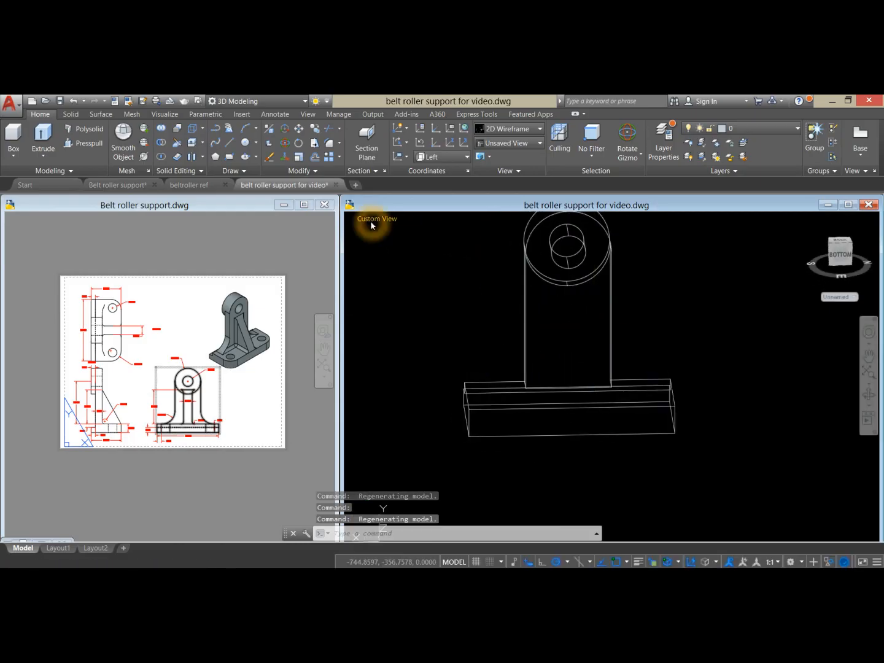
{"action": "left_click", "coordinate": [371, 222]}
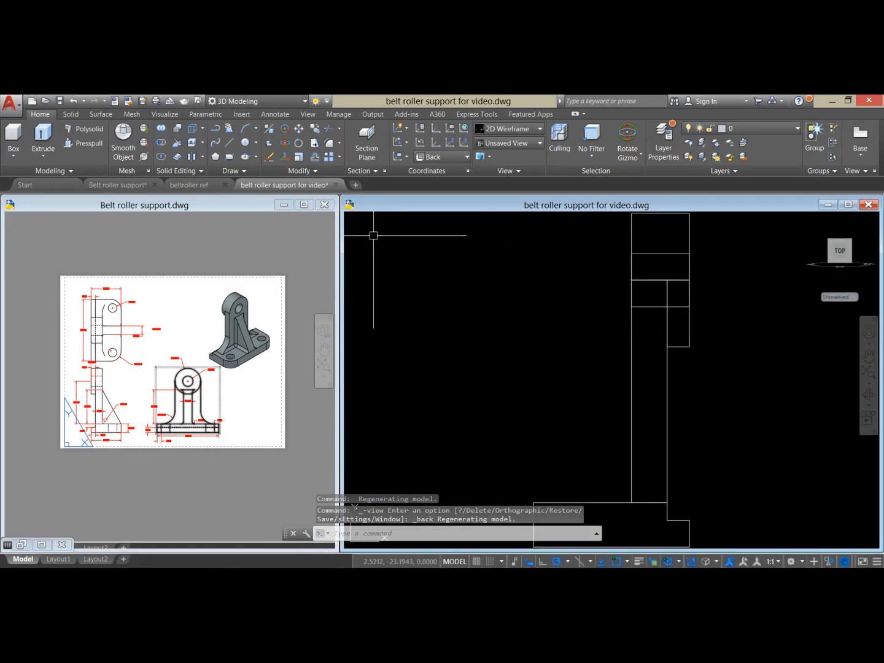
{"action": "left_click", "coordinate": [367, 219]}
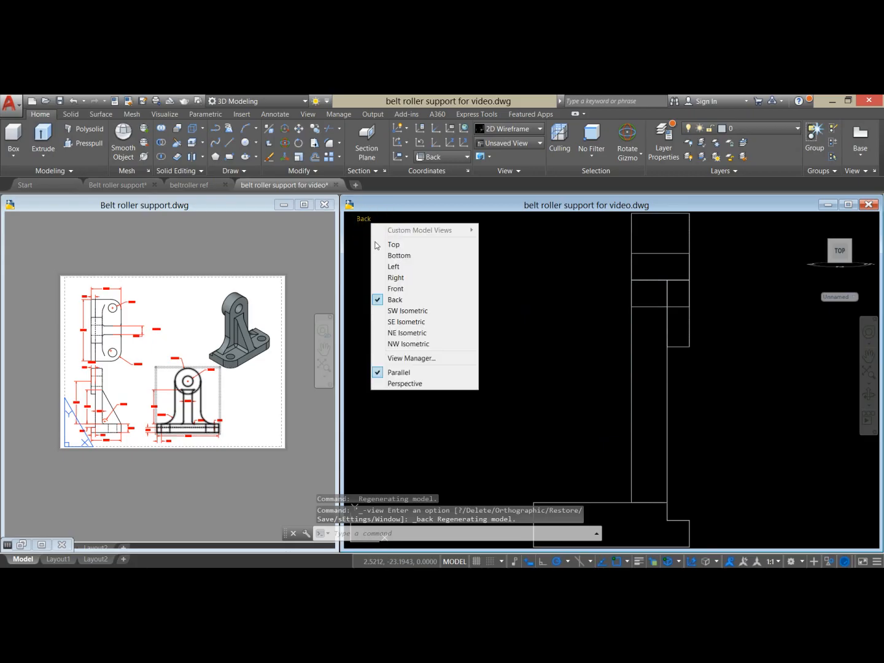
{"action": "left_click", "coordinate": [405, 282]}
{"action": "middle_click_drag", "start_coordinate": [574, 328], "coordinate": [390, 357], "text": "shift"}
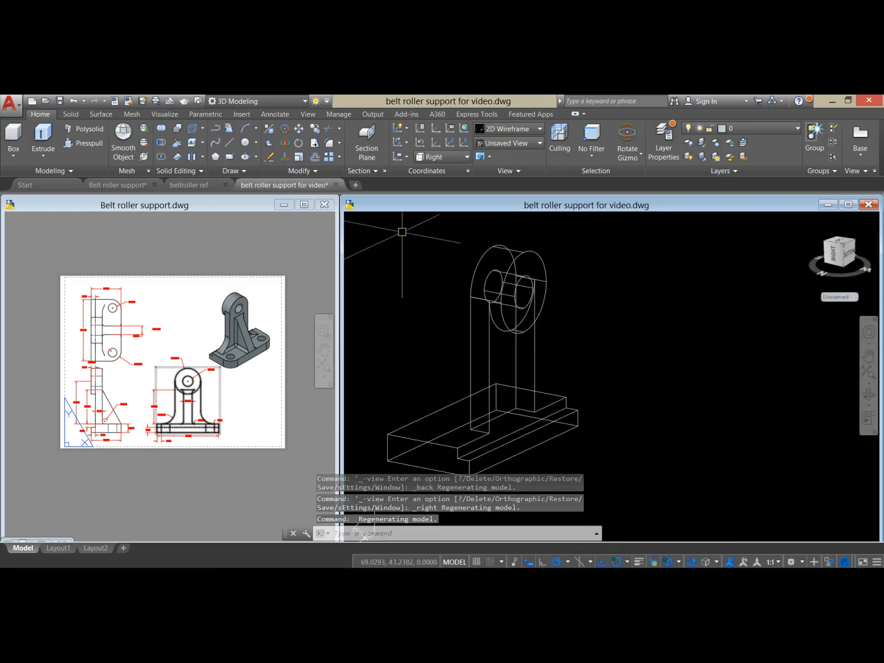
Step: Set the bracket model to the Left view so the upright and boss are seen face-on
{"action": "left_click", "coordinate": [387, 219]}
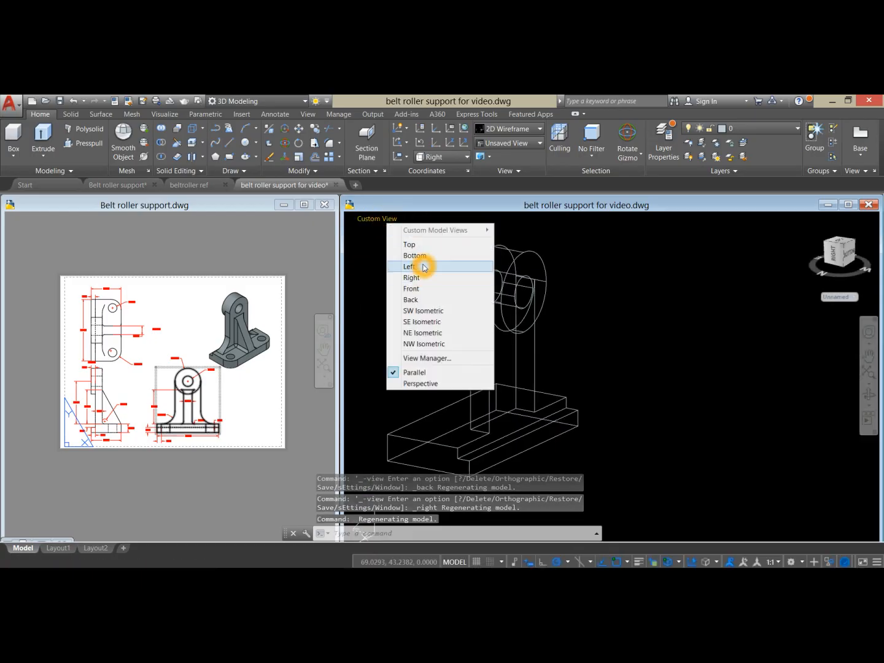
{"action": "left_click", "coordinate": [413, 269]}
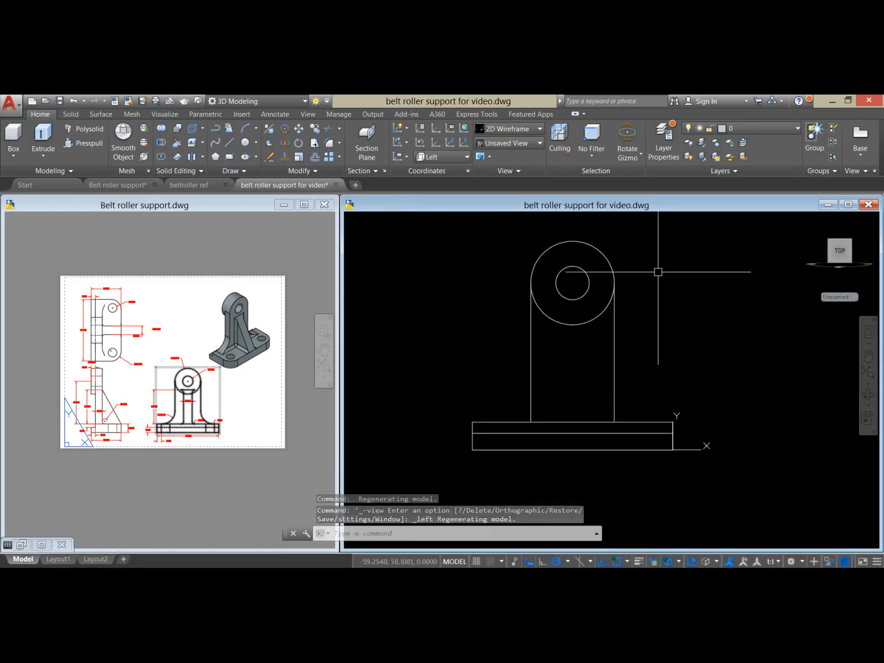
Step: Examine the rib's dimensions and shape in the bracket reference's dimensioned view and 3D view
{"action": "left_click", "coordinate": [197, 417]}
{"action": "scroll", "coordinate": [194, 416], "scroll_direction": "up", "scroll_amount": 10}
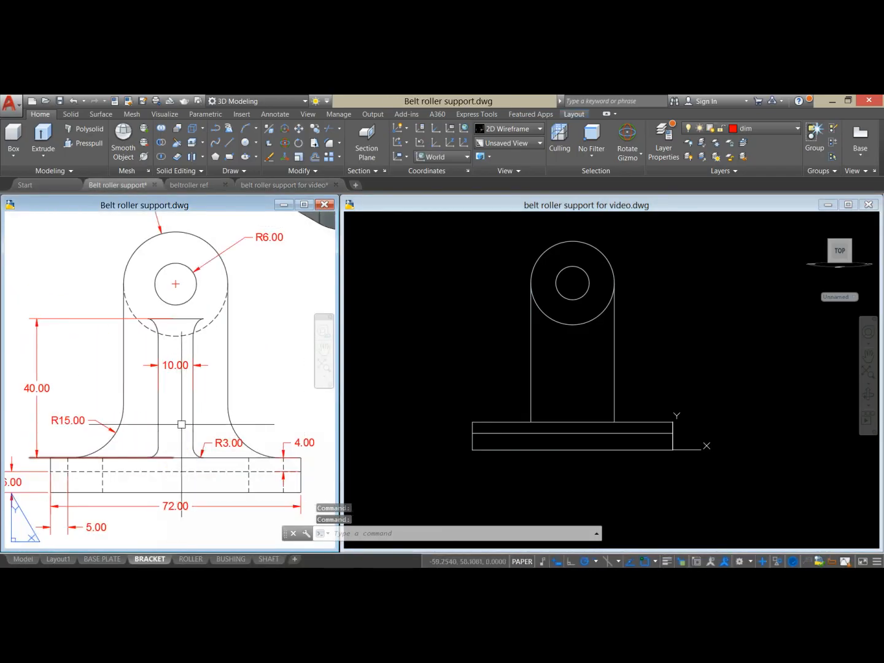
{"action": "left_click", "coordinate": [174, 318]}
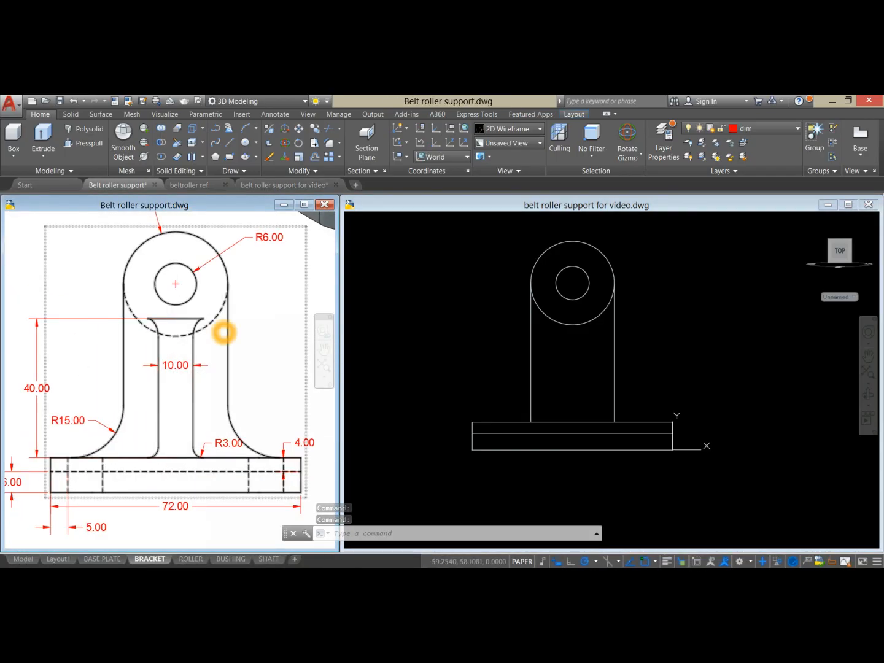
{"action": "scroll", "coordinate": [148, 351], "scroll_direction": "down", "scroll_amount": 5}
{"action": "scroll", "coordinate": [211, 270], "scroll_direction": "up", "scroll_amount": 8}
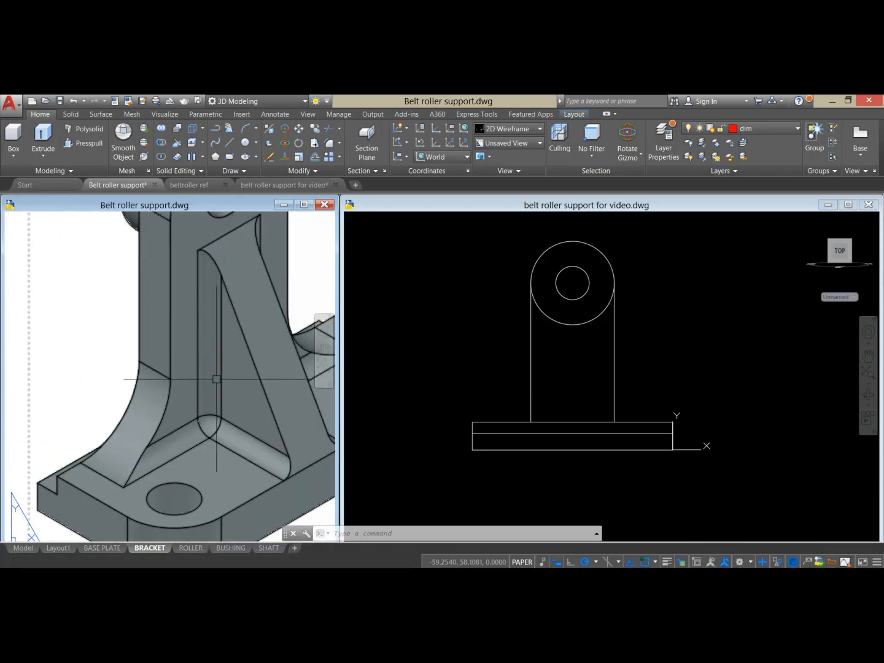
{"action": "scroll", "coordinate": [243, 424], "scroll_direction": "down", "scroll_amount": 8}
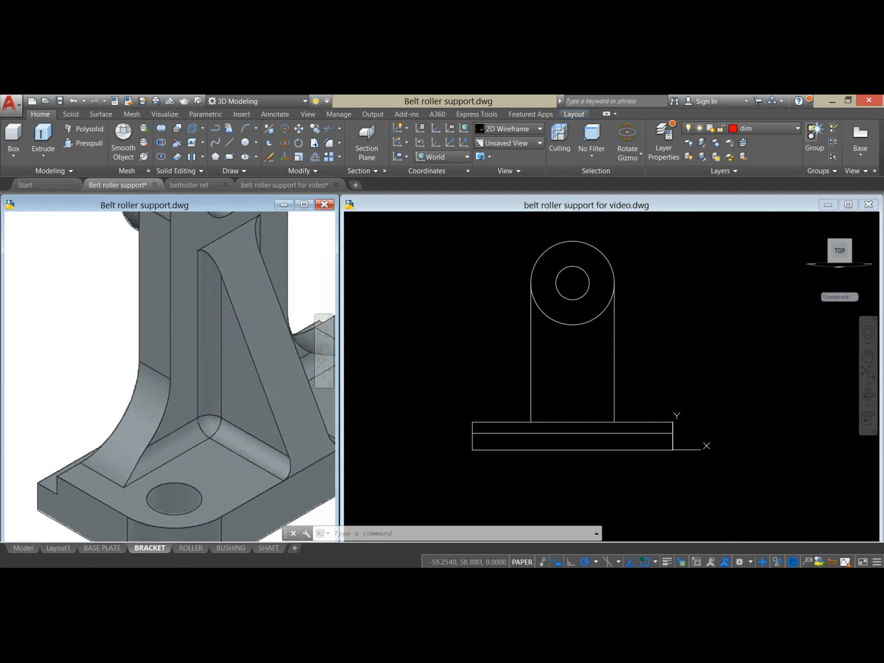
{"action": "scroll", "coordinate": [107, 410], "scroll_direction": "up", "scroll_amount": 4}
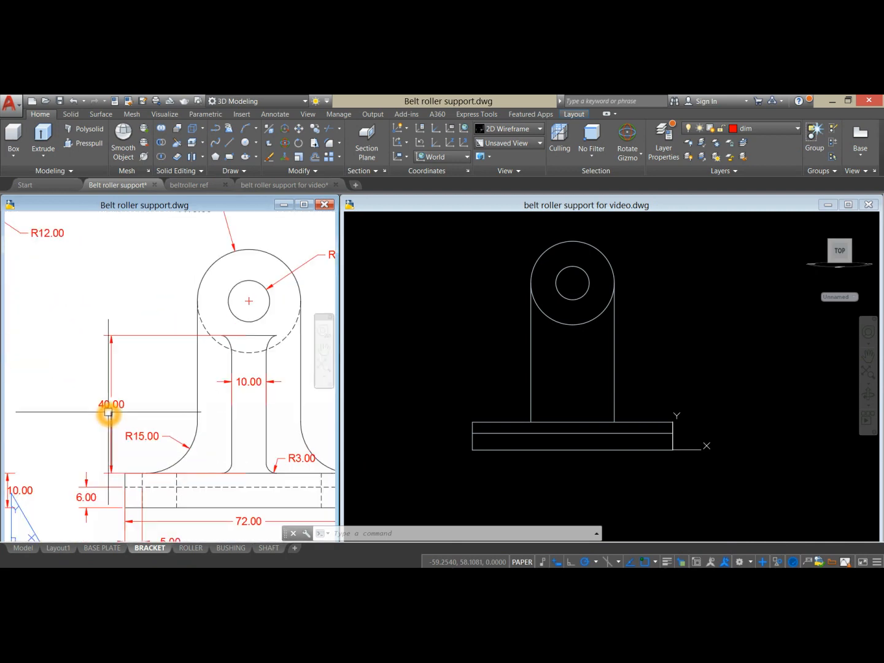
Step: Draw the rib's triangular outline with lines: 40 mm up from the midpoint of the upright's foot, down to the base's far edge, and back
{"action": "left_click", "coordinate": [702, 293]}
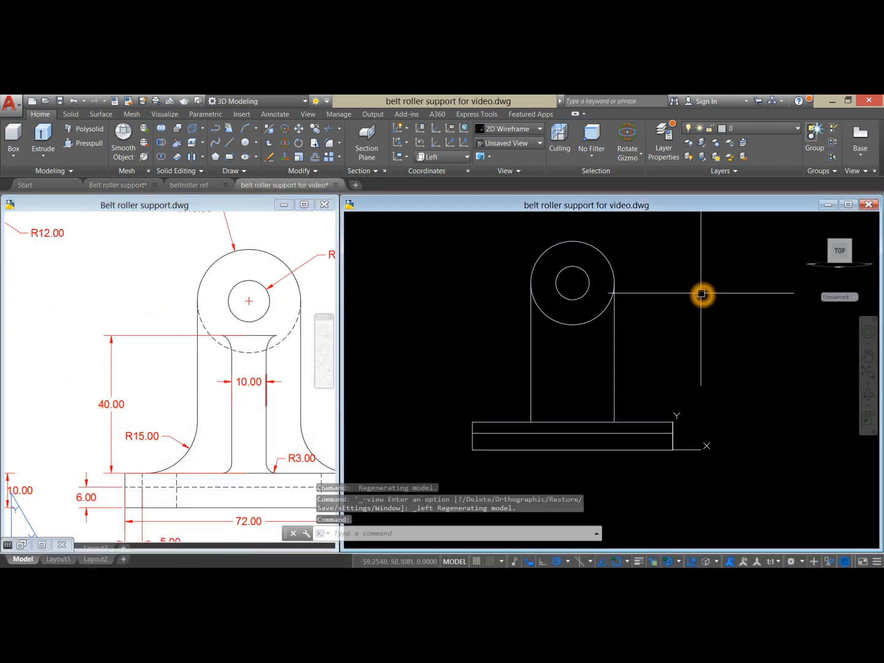
{"action": "type", "text": "l"}
{"action": "key", "text": "Return"}
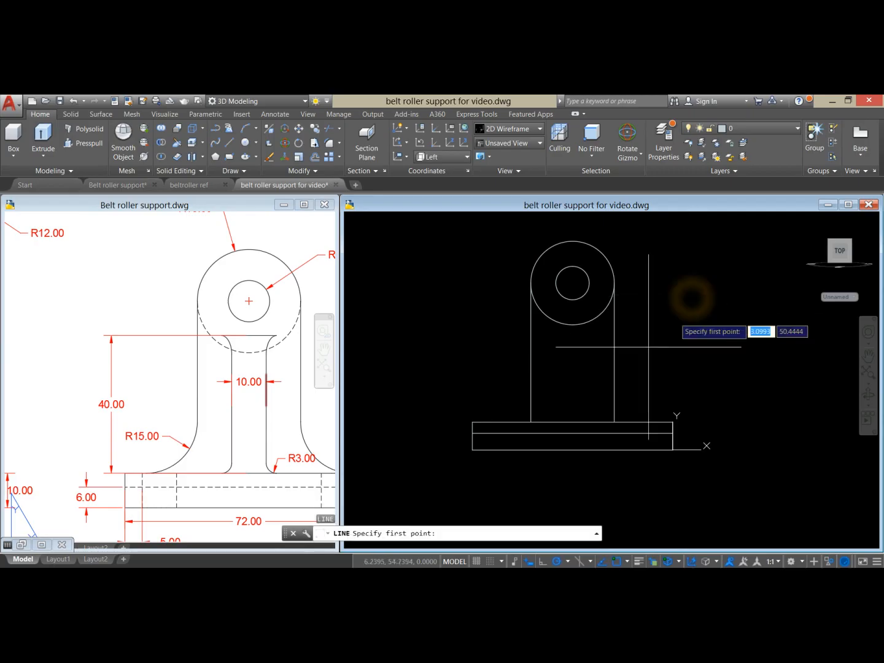
{"action": "left_click", "coordinate": [571, 423]}
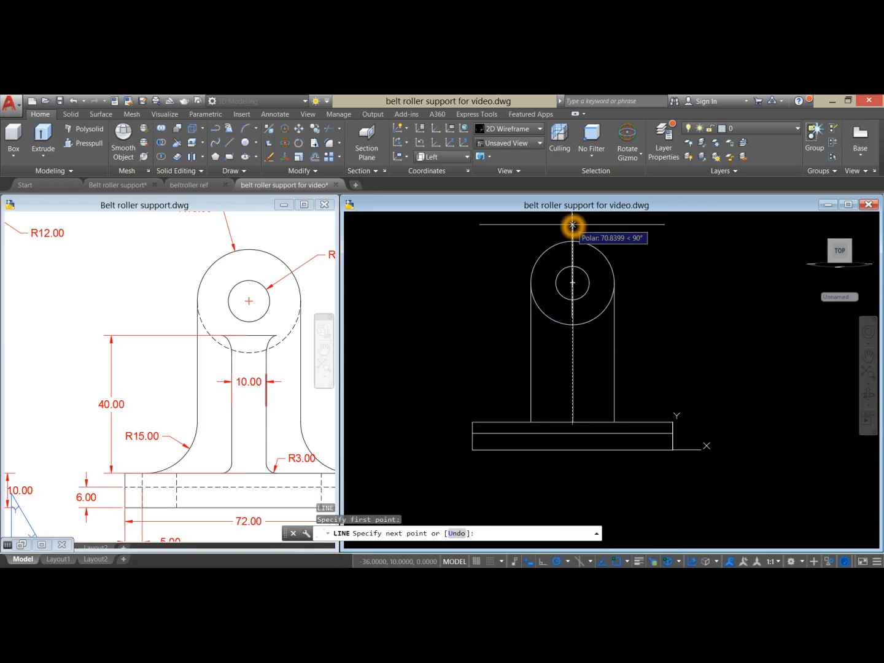
{"action": "key", "text": "Return"}
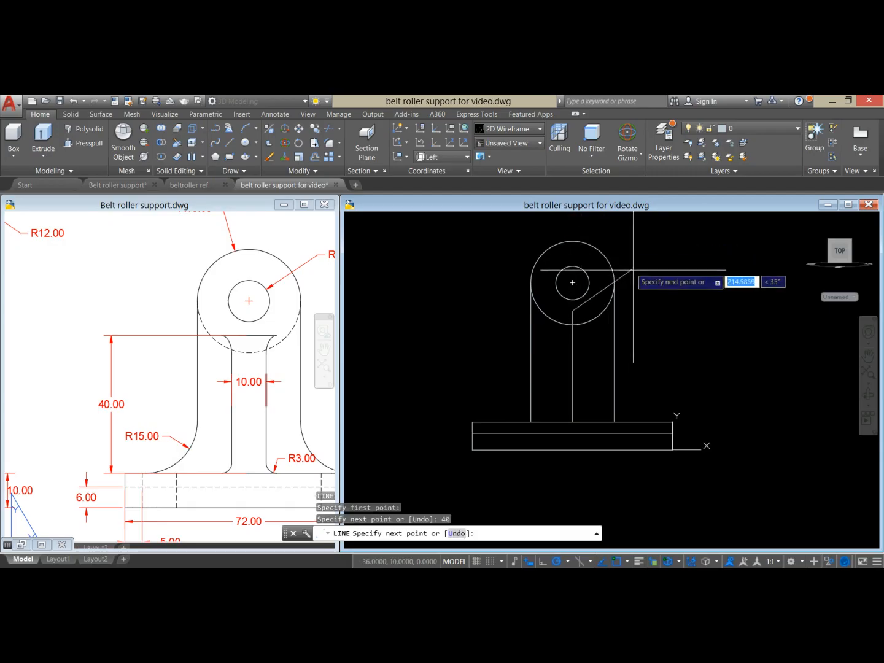
{"action": "mouse_move", "coordinate": [635, 279]}
{"action": "middle_mouse_down", "text": "shift"}
{"action": "mouse_move", "coordinate": [645, 315]}
{"action": "mouse_move", "coordinate": [697, 319]}
{"action": "mouse_move", "coordinate": [491, 343]}
{"action": "mouse_move", "coordinate": [571, 282]}
{"action": "middle_mouse_up", "text": "shift"}
{"action": "scroll", "coordinate": [620, 332], "scroll_direction": "up", "scroll_amount": 3}
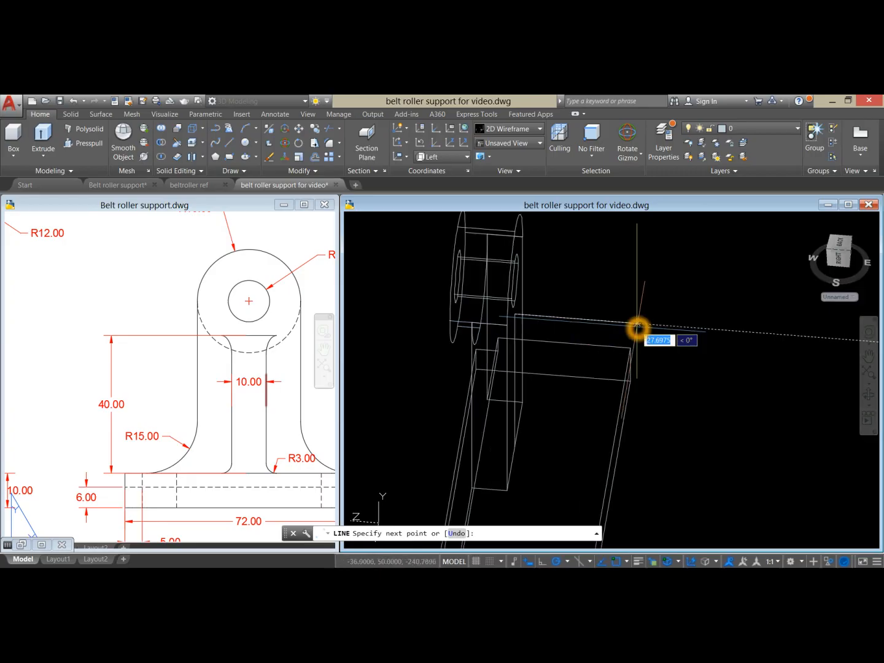
{"action": "left_click", "coordinate": [611, 454]}
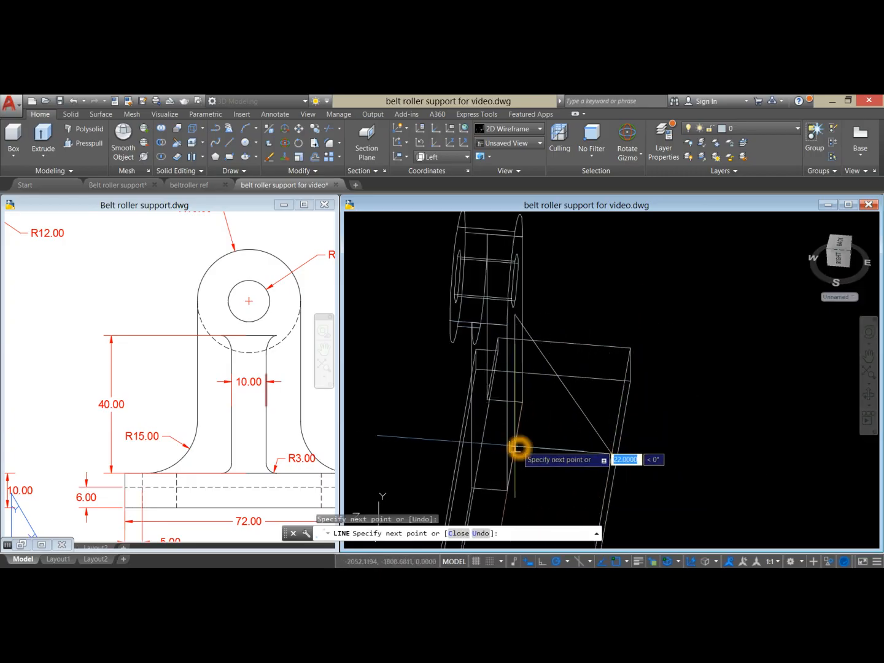
{"action": "middle_click_drag", "start_coordinate": [517, 449], "coordinate": [489, 417], "text": "shift"}
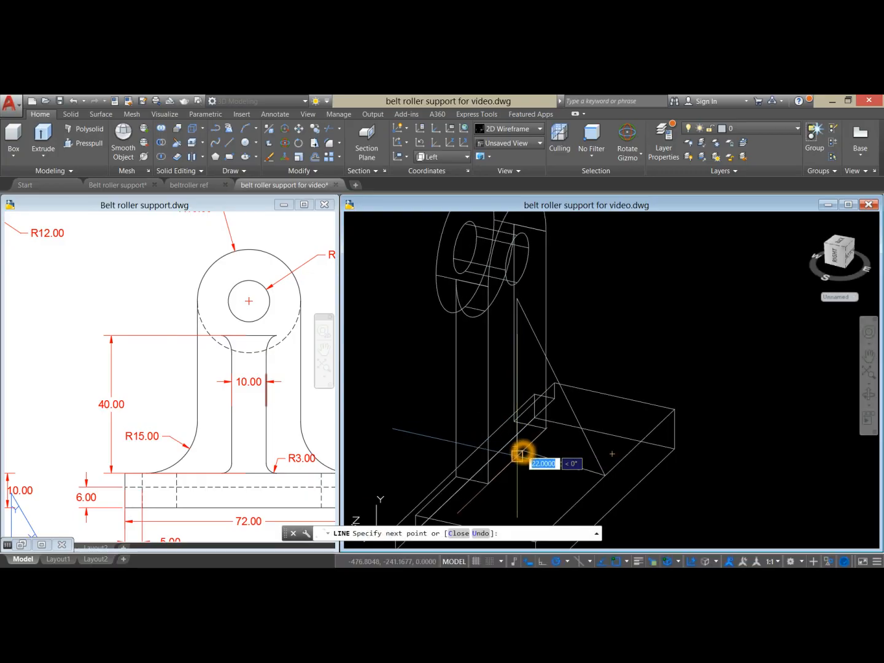
{"action": "right_click", "coordinate": [600, 323]}
{"action": "mouse_move", "coordinate": [622, 325]}
{"action": "middle_mouse_down", "text": "shift"}
{"action": "mouse_move", "coordinate": [542, 408]}
{"action": "mouse_move", "coordinate": [548, 359]}
{"action": "mouse_move", "coordinate": [620, 338]}
{"action": "middle_mouse_up", "text": "shift"}
Step: Check the rib in the bracket reference and join the triangle's three lines into one polyline
{"action": "left_click", "coordinate": [258, 422]}
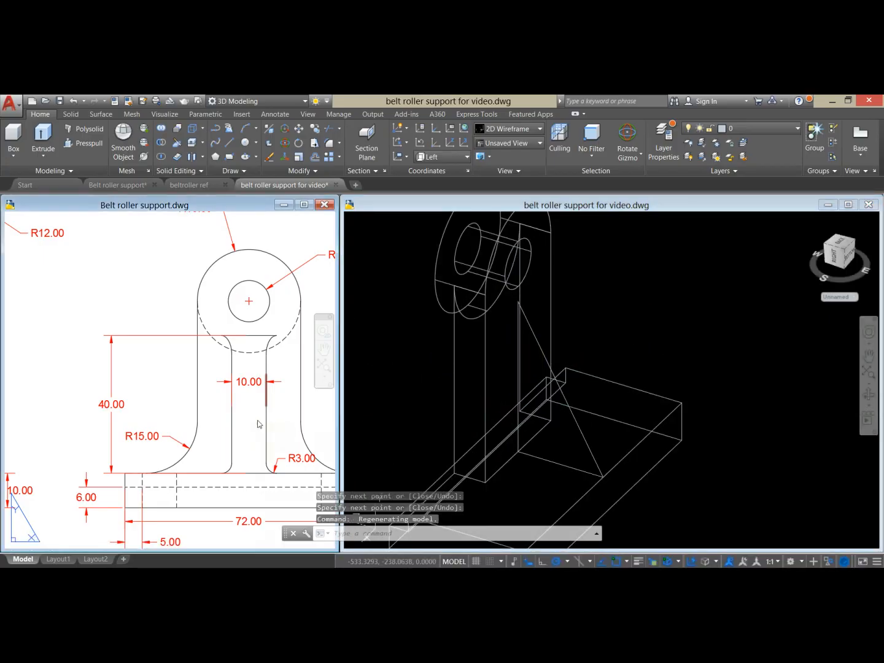
{"action": "mouse_move", "coordinate": [257, 420]}
{"action": "middle_mouse_down"}
{"action": "mouse_move", "coordinate": [107, 440]}
{"action": "mouse_move", "coordinate": [108, 504]}
{"action": "middle_mouse_up"}
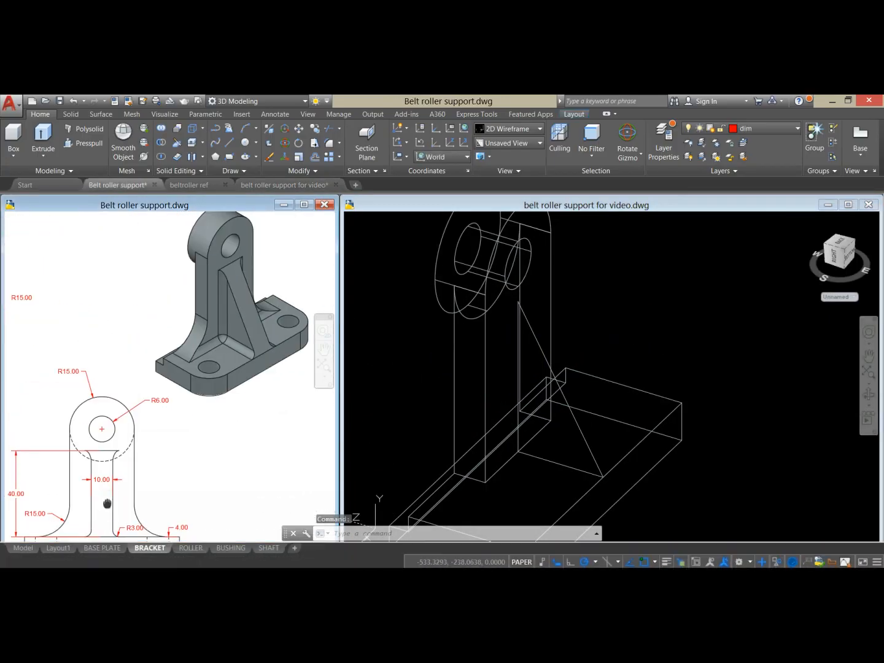
{"action": "middle_click_drag", "start_coordinate": [263, 370], "coordinate": [262, 319]}
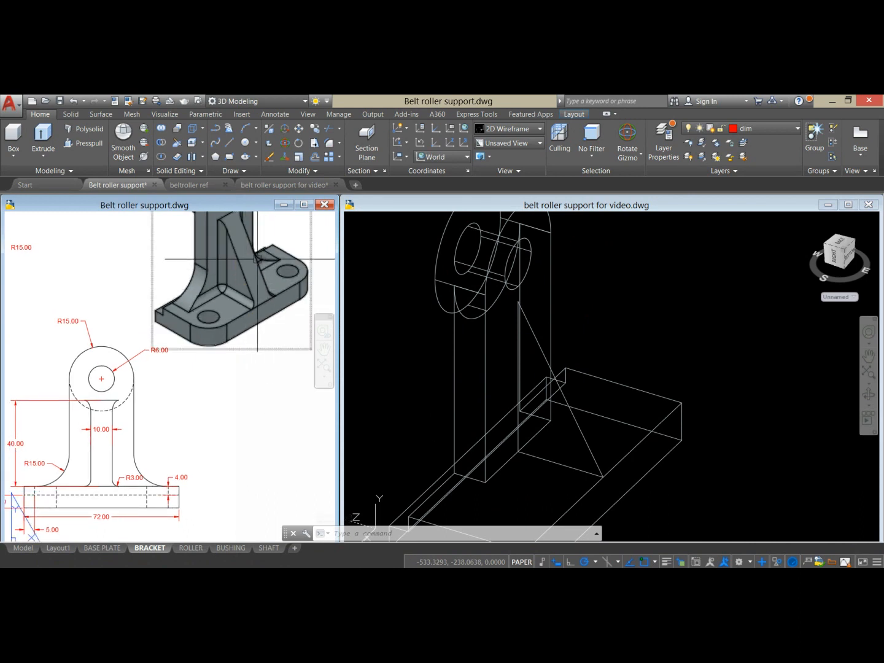
{"action": "middle_click_drag", "start_coordinate": [107, 443], "coordinate": [142, 396]}
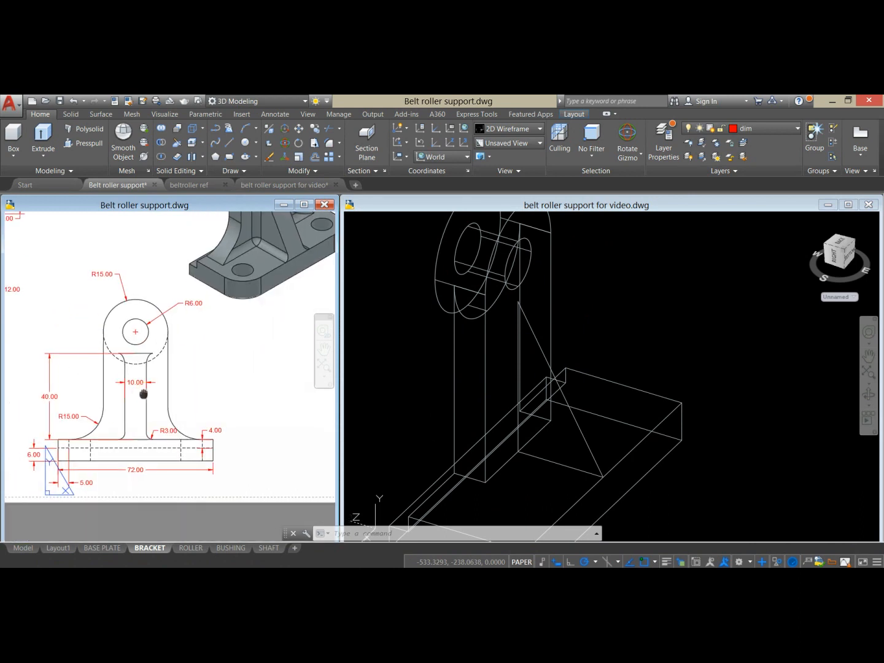
{"action": "left_click", "coordinate": [589, 309]}
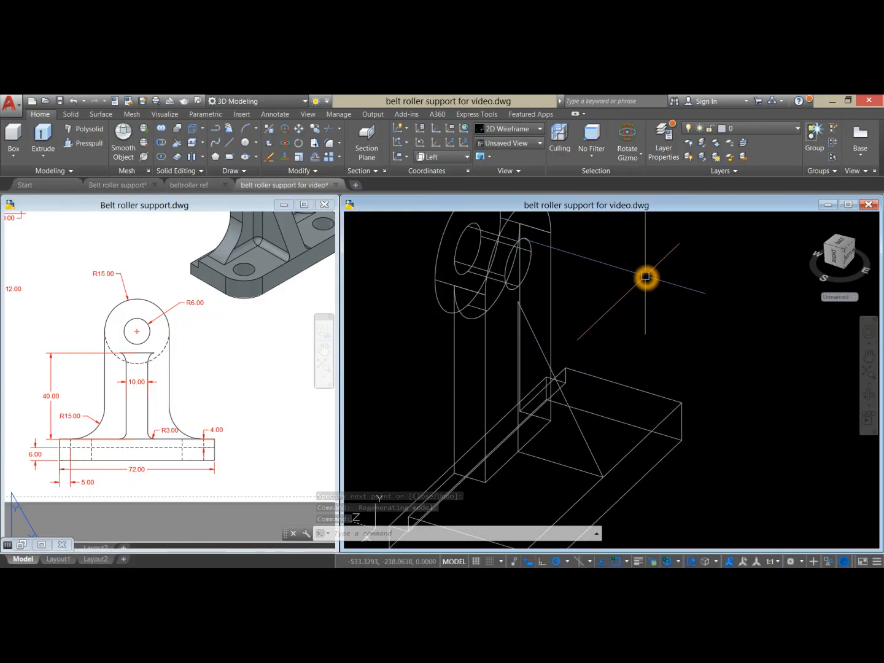
{"action": "type", "text": "join"}
{"action": "key", "text": "Return"}
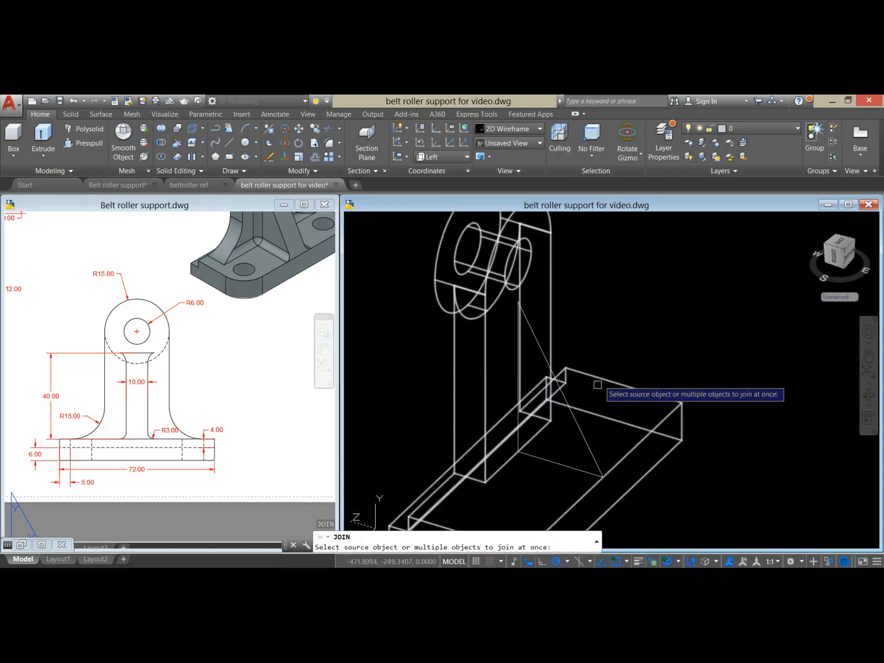
{"action": "left_click", "coordinate": [580, 424]}
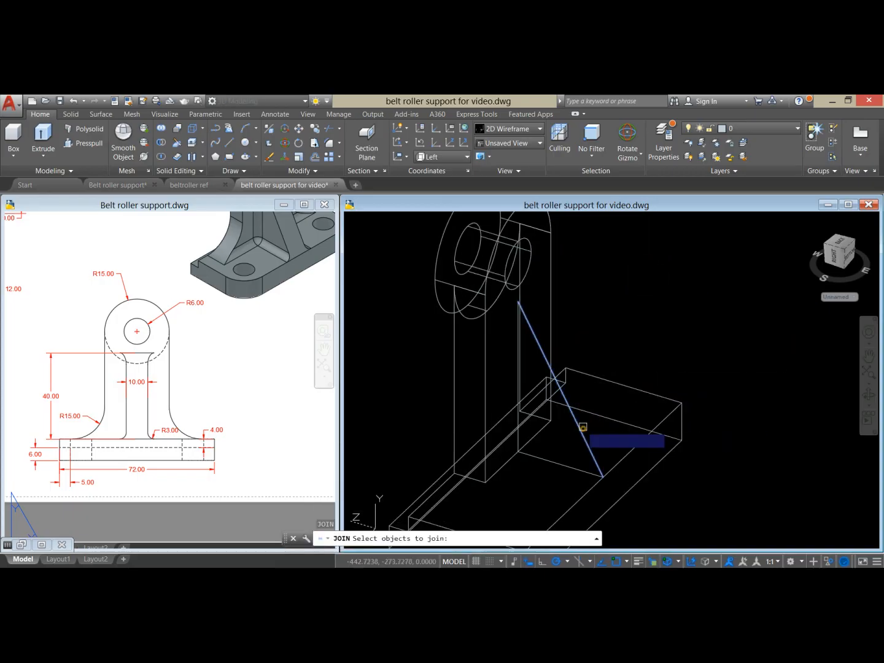
{"action": "left_click", "coordinate": [559, 466]}
{"action": "left_click", "coordinate": [519, 443]}
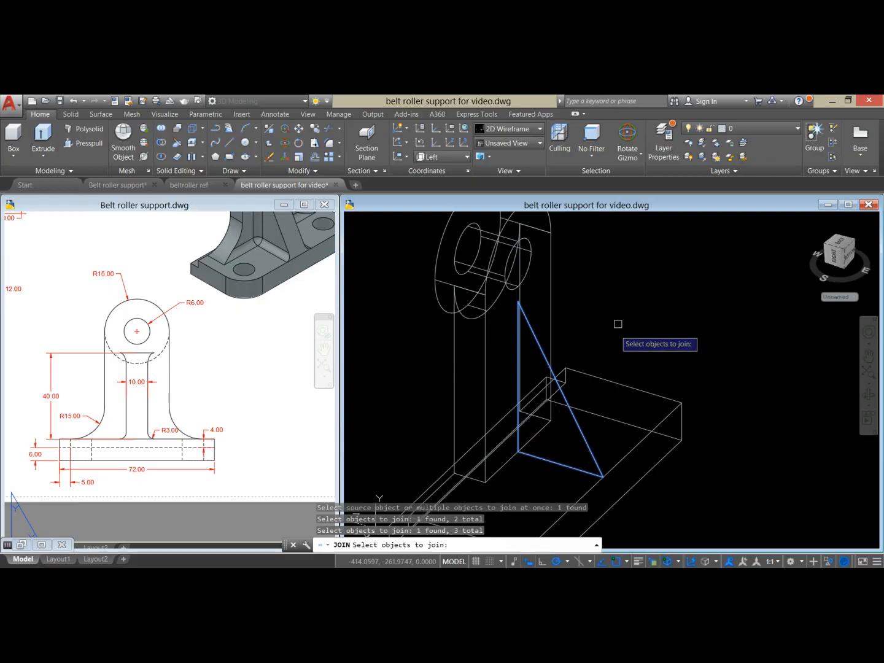
{"action": "key", "text": "Return"}
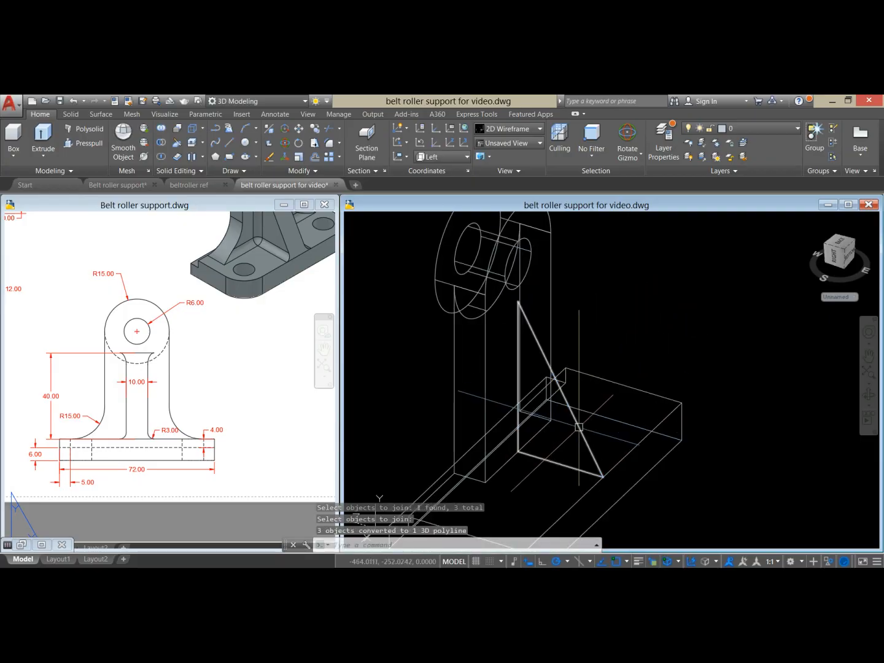
Step: Extrude the joined rib triangle 5 mm to one side of the bracket's centre plane
{"action": "left_click", "coordinate": [579, 428]}
{"action": "key", "text": "Escape"}
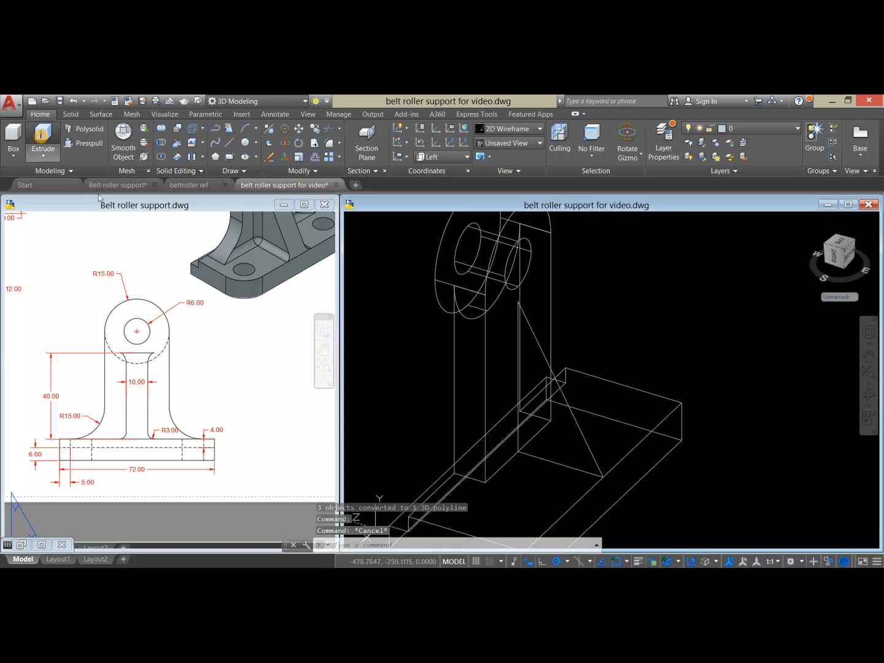
{"action": "left_click", "coordinate": [43, 138]}
{"action": "left_click", "coordinate": [575, 419]}
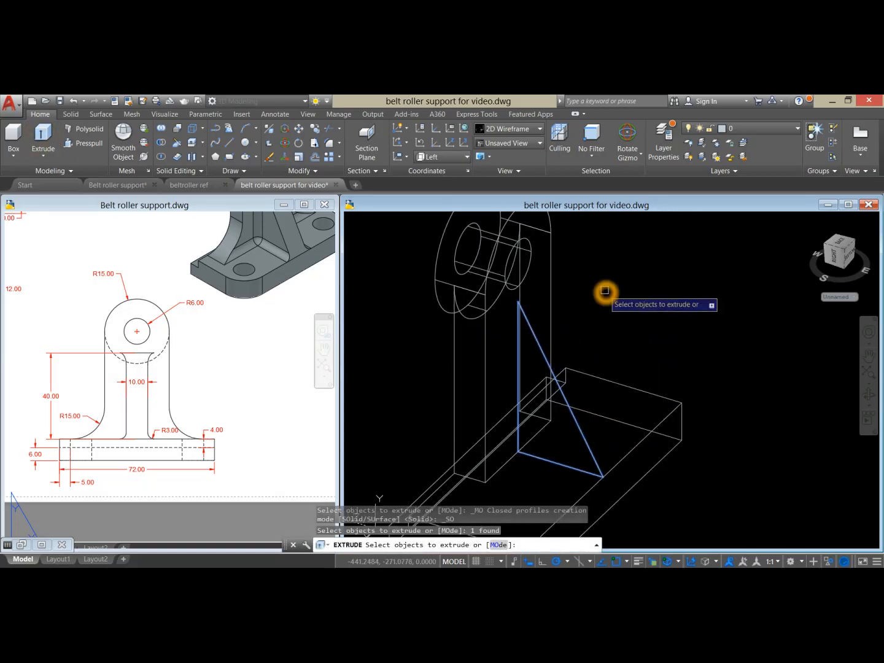
{"action": "right_click", "coordinate": [604, 291]}
{"action": "left_click", "coordinate": [628, 300]}
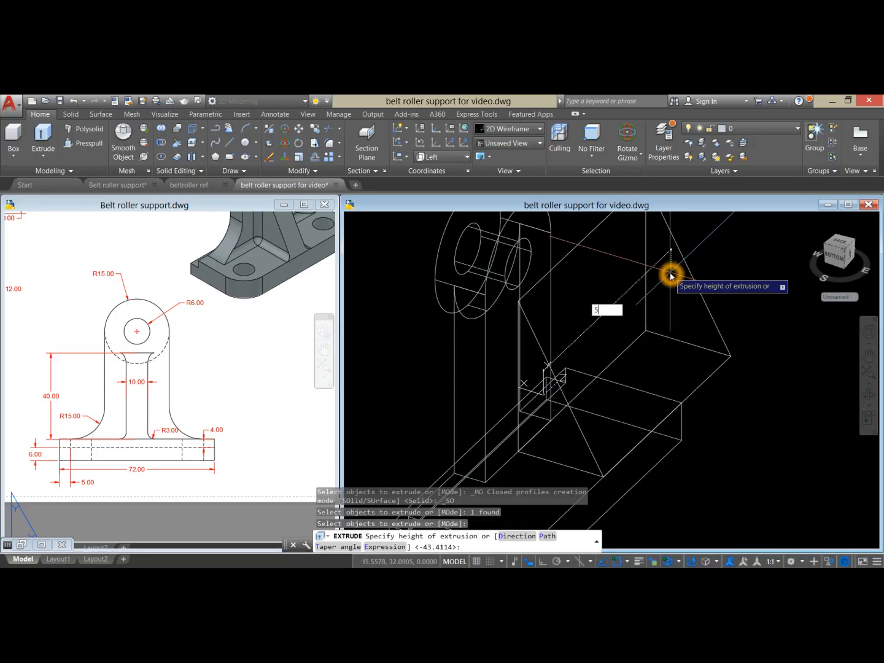
{"action": "key", "text": "Return"}
{"action": "middle_click_drag", "start_coordinate": [671, 273], "coordinate": [648, 281], "text": "shift"}
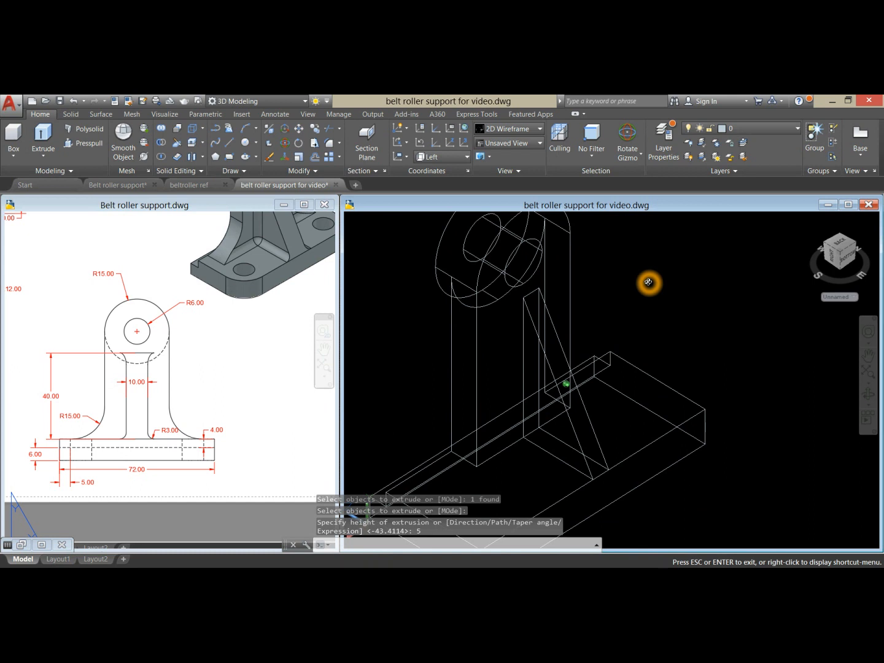
Step: Presspull the rib's triangular face 5 mm toward the opposite side of the centre plane
{"action": "left_click", "coordinate": [76, 147]}
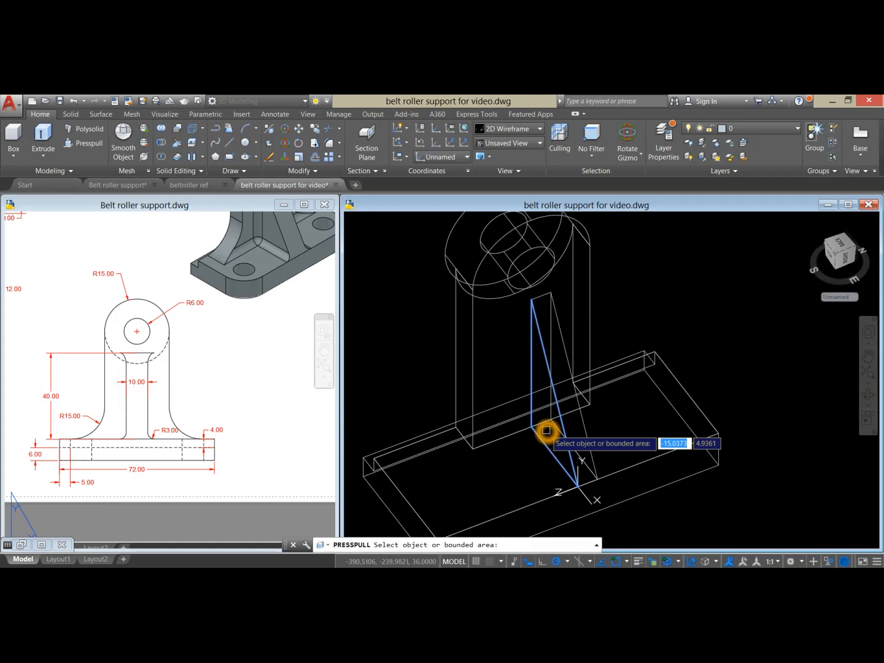
{"action": "left_click", "coordinate": [547, 430]}
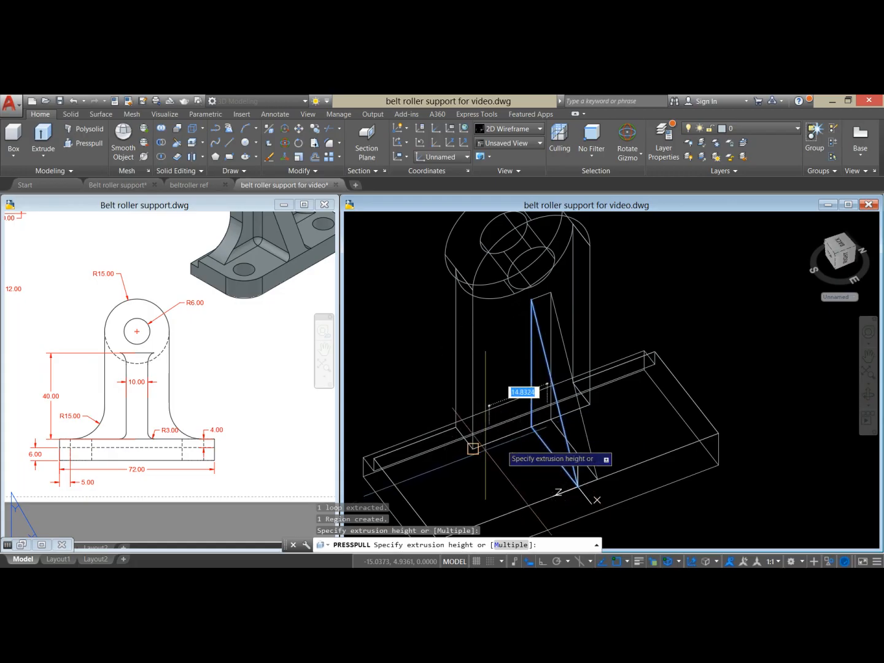
{"action": "left_click", "coordinate": [468, 438]}
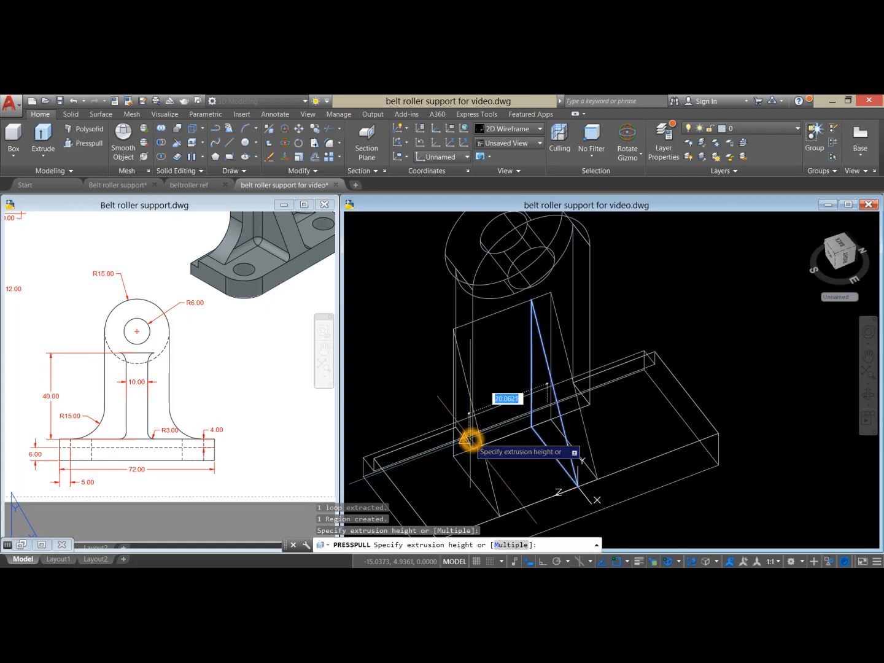
{"action": "type", "text": "5"}
{"action": "key", "text": "Return"}
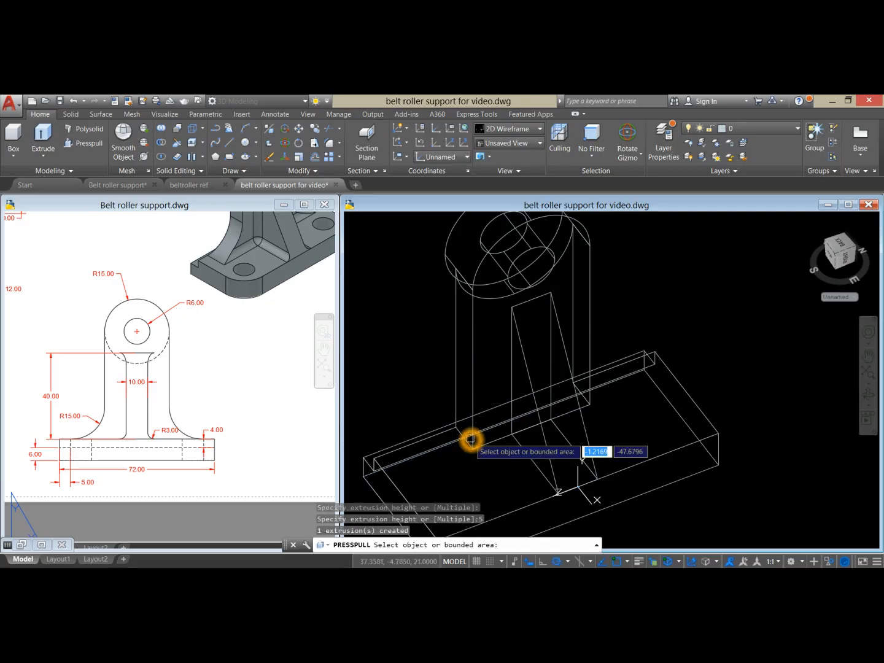
{"action": "key", "text": "Return"}
{"action": "middle_click_drag", "start_coordinate": [556, 288], "coordinate": [602, 312], "text": "shift"}
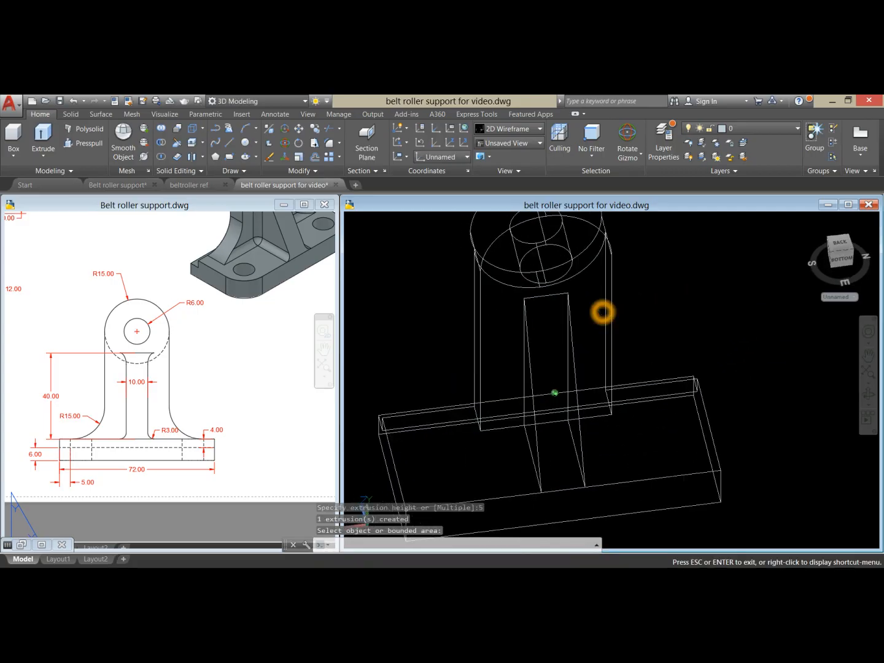
Step: Display the bracket as Shaded with edges and inspect the rib from the side
{"action": "left_click", "coordinate": [416, 222]}
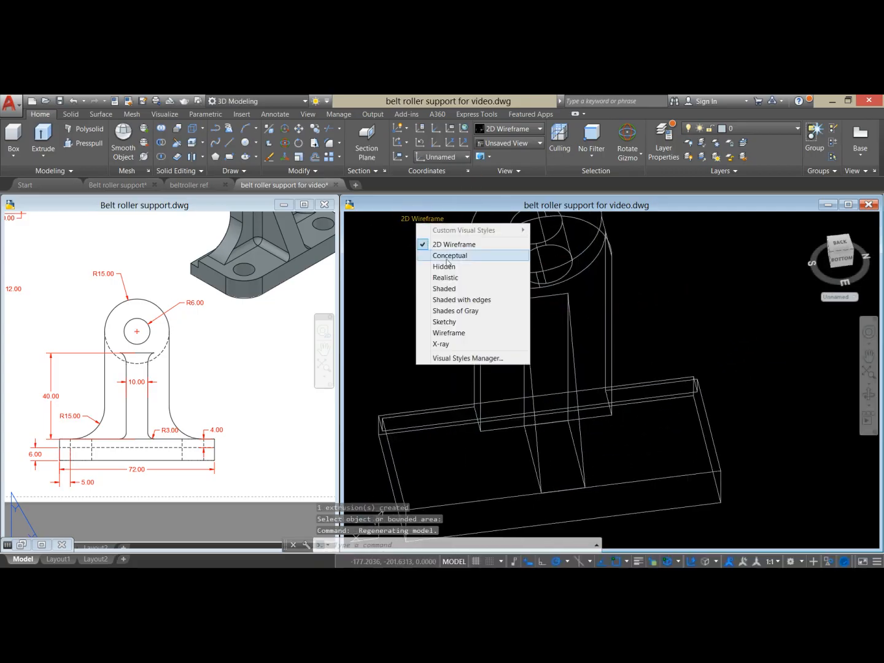
{"action": "left_click", "coordinate": [472, 301]}
{"action": "scroll", "coordinate": [649, 267], "scroll_direction": "down", "scroll_amount": 2}
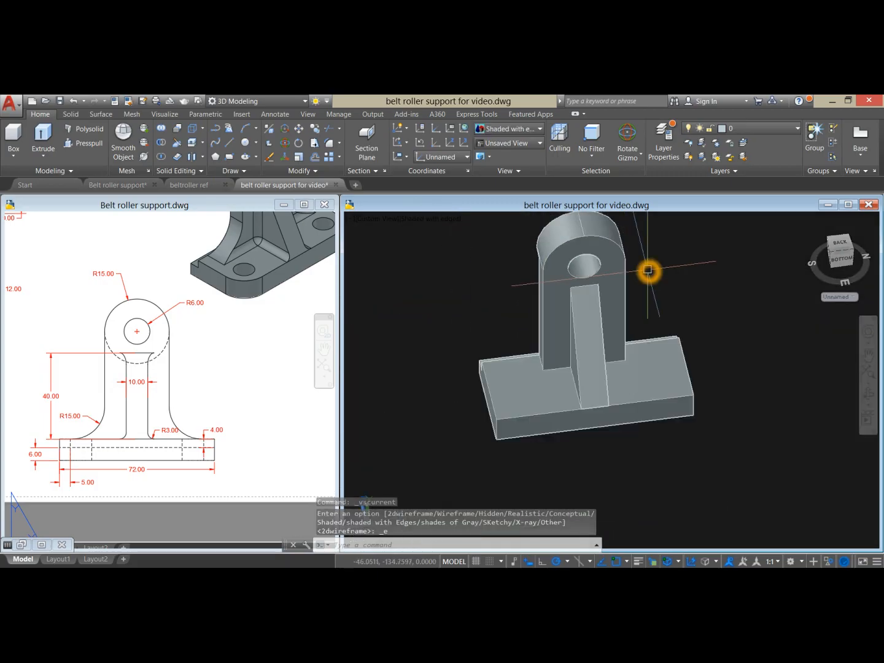
{"action": "mouse_move", "coordinate": [657, 299]}
{"action": "middle_mouse_down", "text": "shift"}
{"action": "mouse_move", "coordinate": [644, 272]}
{"action": "mouse_move", "coordinate": [666, 286]}
{"action": "mouse_move", "coordinate": [638, 259]}
{"action": "mouse_move", "coordinate": [697, 279]}
{"action": "mouse_move", "coordinate": [654, 322]}
{"action": "mouse_move", "coordinate": [660, 315]}
{"action": "middle_mouse_up", "text": "shift"}
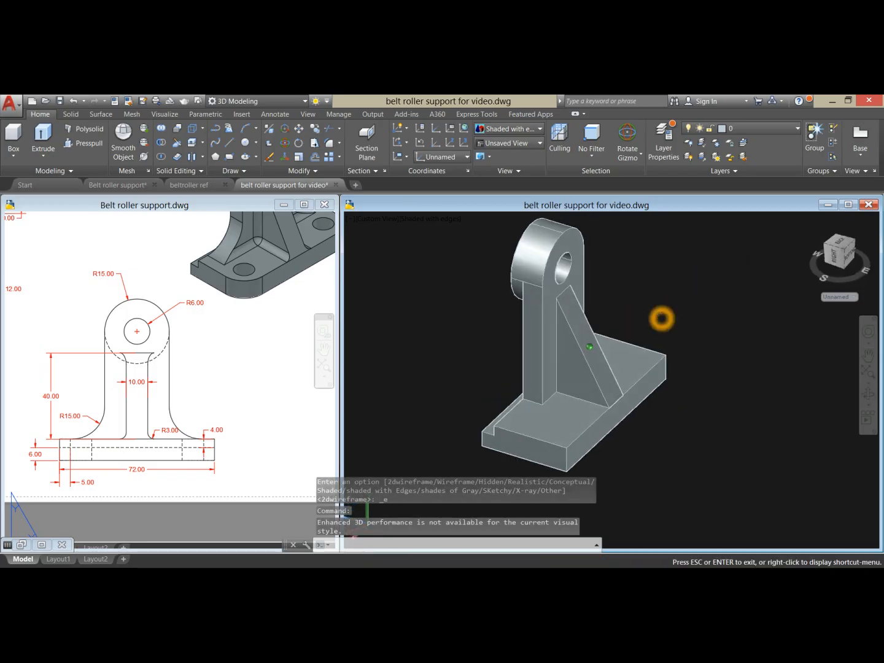
Step: Union the triangular rib with the bracket body into one solid
{"action": "left_click", "coordinate": [162, 132]}
{"action": "left_click", "coordinate": [592, 351]}
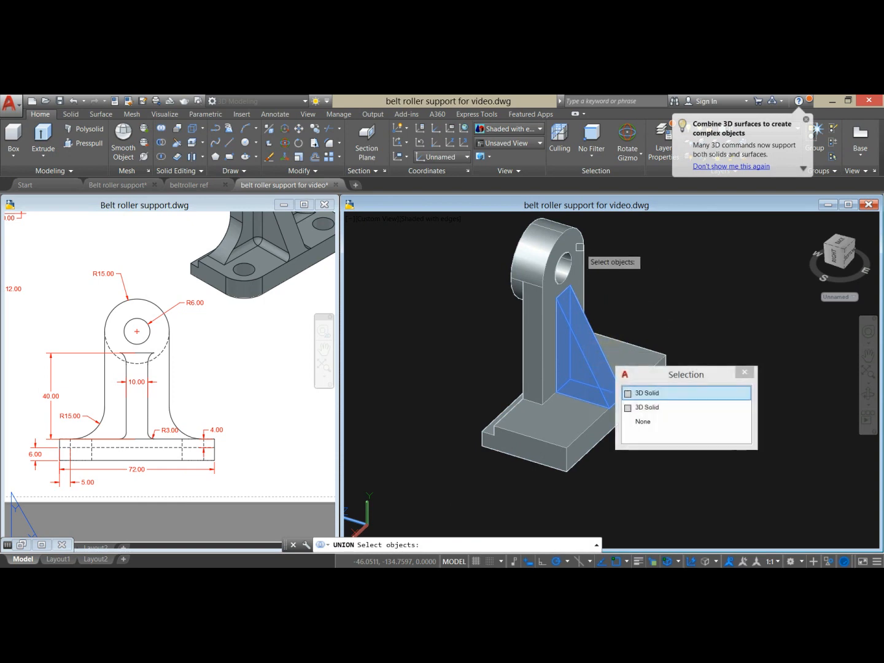
{"action": "left_click", "coordinate": [576, 244]}
{"action": "right_click", "coordinate": [643, 246]}
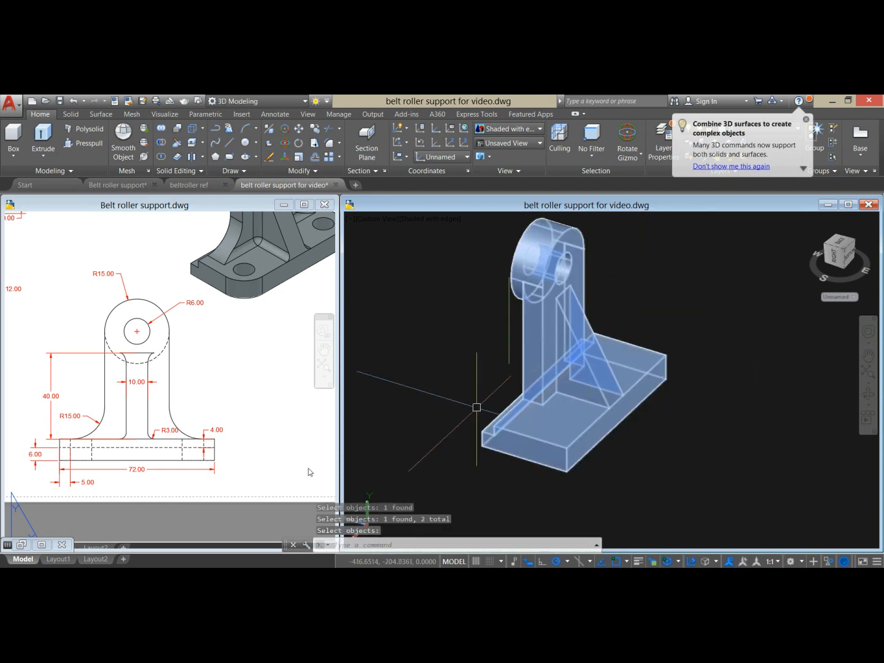
Step: Examine the top view in the bracket reference drawing for the corner radius of the base plate
{"action": "left_click", "coordinate": [236, 395]}
{"action": "scroll", "coordinate": [236, 395], "scroll_direction": "down", "scroll_amount": 2}
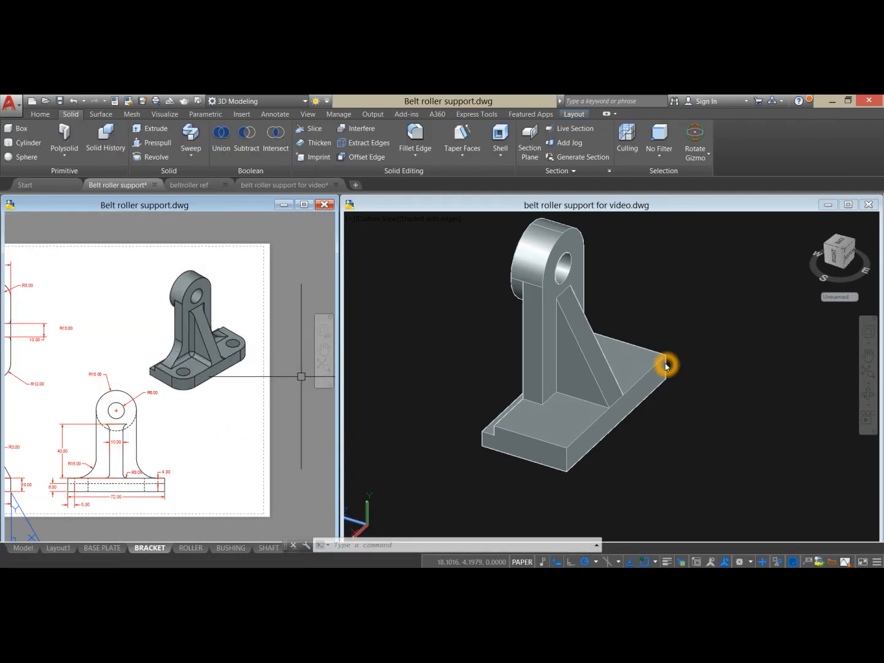
{"action": "left_click", "coordinate": [256, 444]}
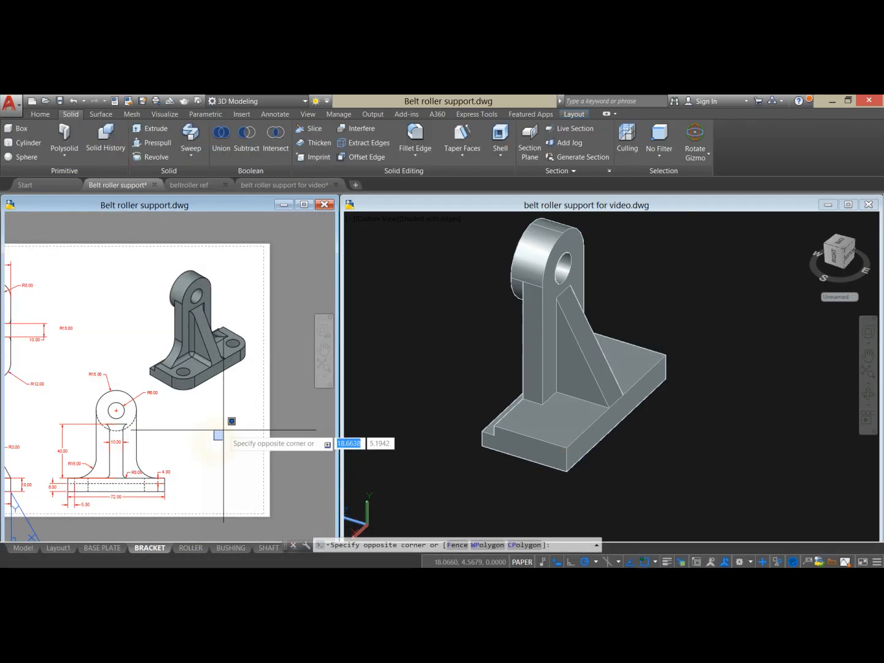
{"action": "scroll", "coordinate": [278, 427], "scroll_direction": "down", "scroll_amount": 2}
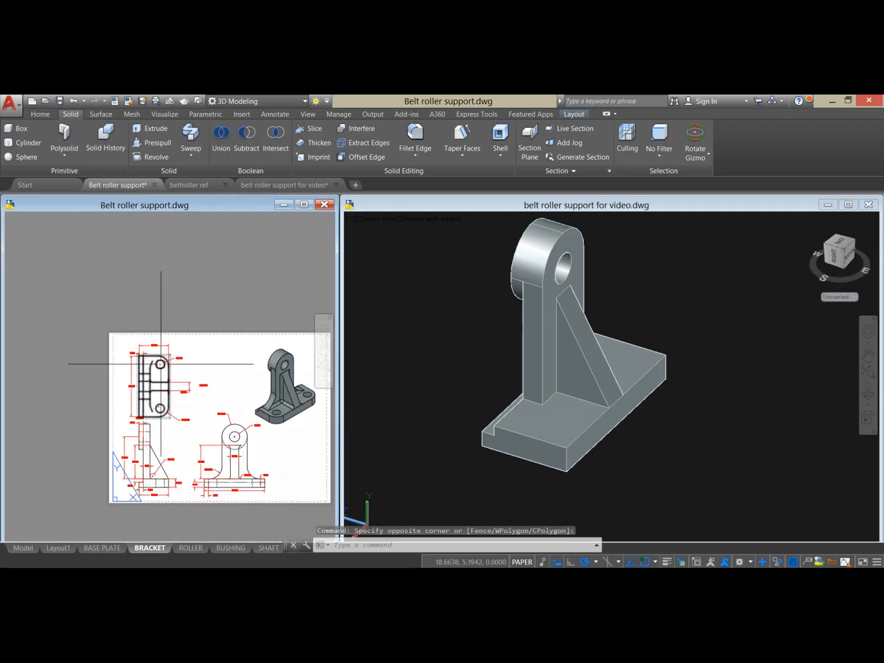
{"action": "scroll", "coordinate": [168, 361], "scroll_direction": "up", "scroll_amount": 8}
{"action": "middle_click_drag", "start_coordinate": [151, 399], "coordinate": [171, 271]}
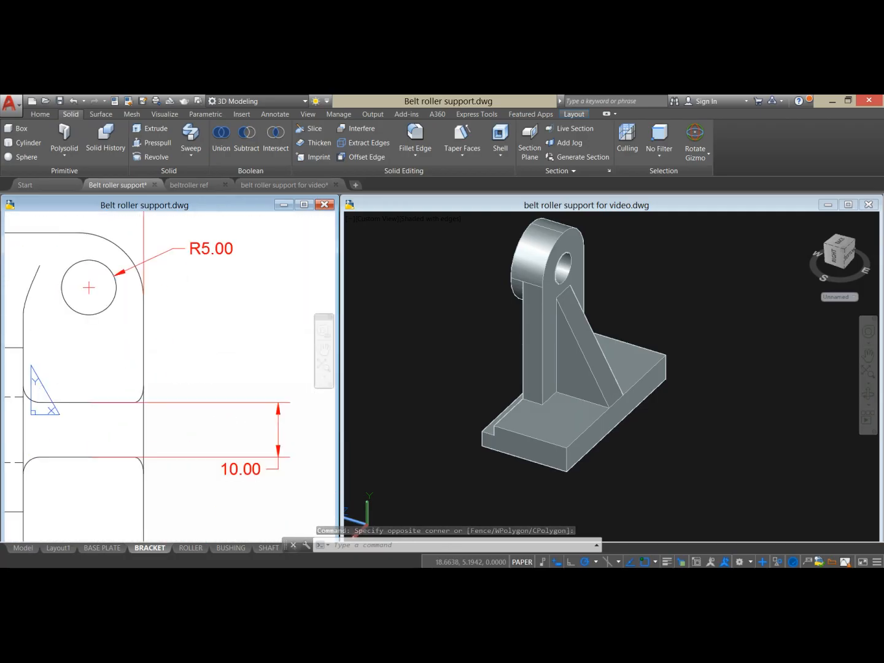
{"action": "scroll", "coordinate": [171, 274], "scroll_direction": "down", "scroll_amount": 4}
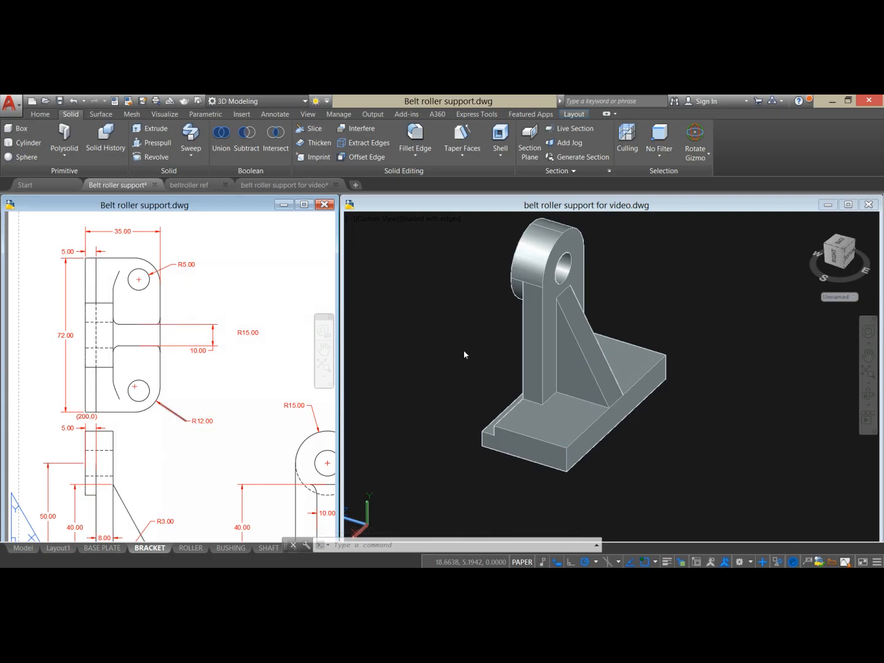
Step: Fillet the two vertical corner edges on the rib side of the bracket's base with a 12 mm radius
{"action": "left_click", "coordinate": [445, 366]}
{"action": "left_click", "coordinate": [88, 115]}
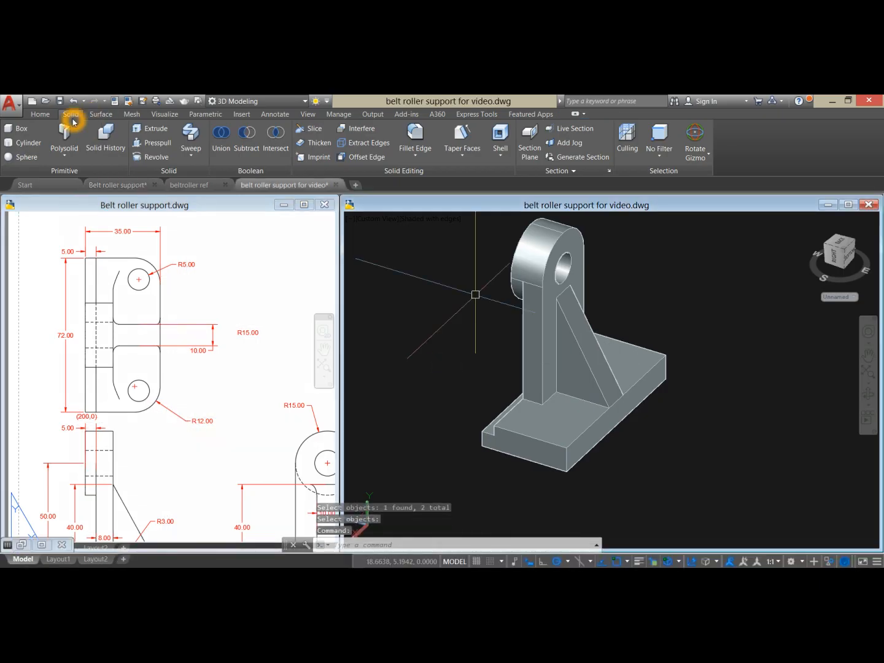
{"action": "left_click", "coordinate": [414, 136]}
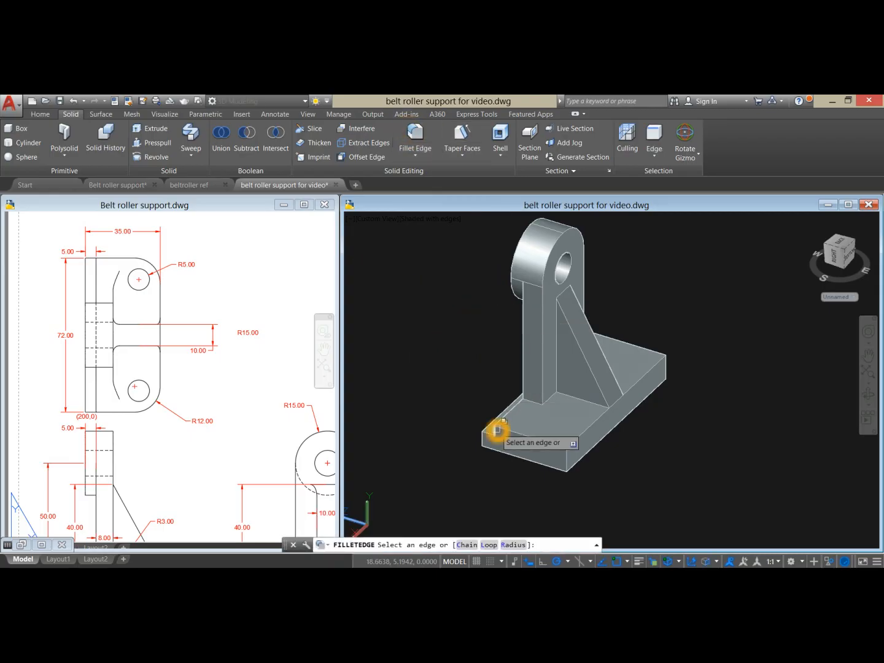
{"action": "left_click", "coordinate": [523, 544]}
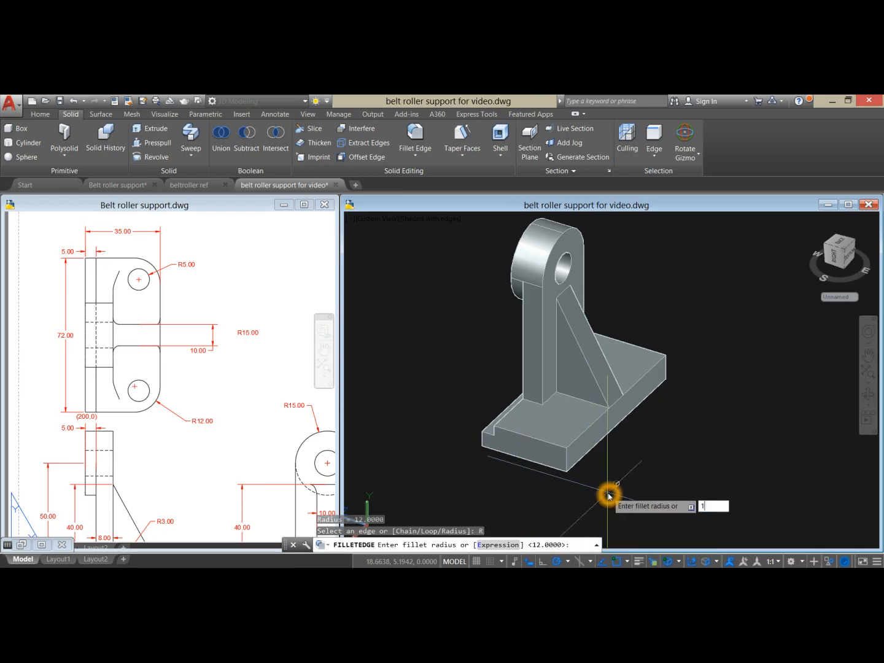
{"action": "key", "text": "Return"}
{"action": "left_click", "coordinate": [565, 464]}
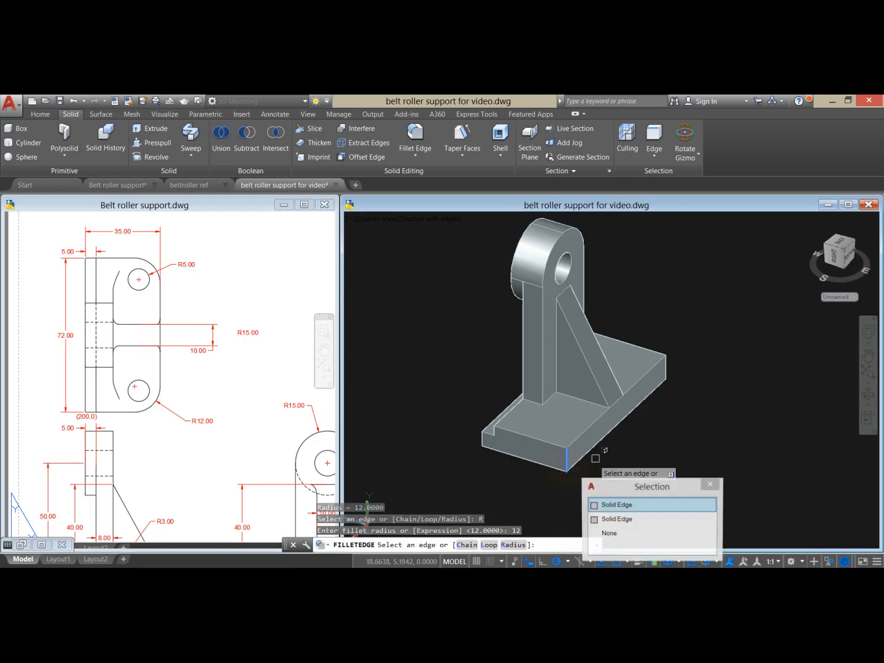
{"action": "left_click", "coordinate": [668, 369]}
{"action": "right_click", "coordinate": [680, 313]}
{"action": "left_click", "coordinate": [689, 320]}
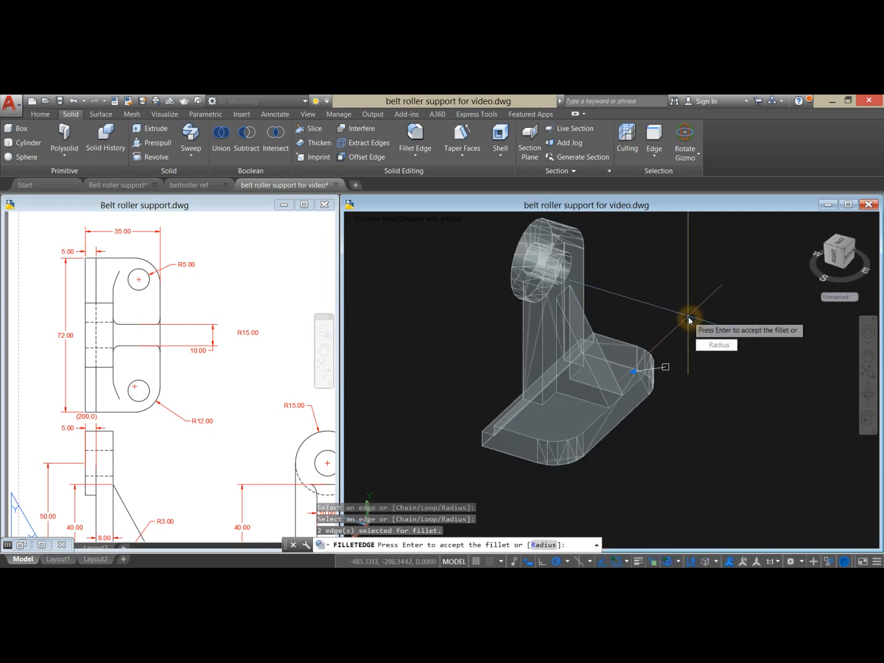
{"action": "right_click", "coordinate": [689, 317]}
{"action": "left_click", "coordinate": [712, 328]}
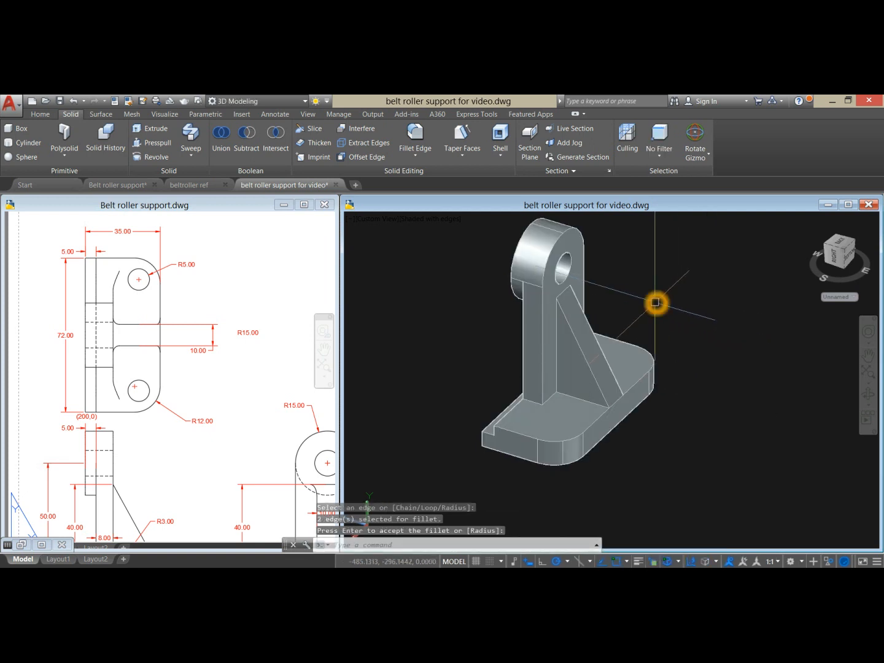
Step: Check the base holes in the reference drawing and display the bracket model from the top in 2D Wireframe
{"action": "left_click", "coordinate": [239, 466]}
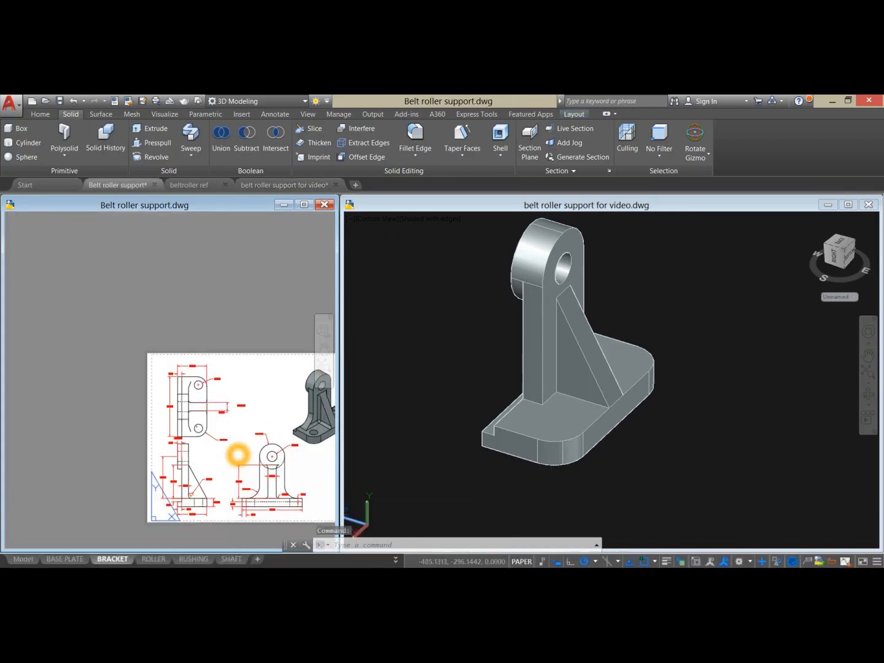
{"action": "scroll", "coordinate": [190, 428], "scroll_direction": "up", "scroll_amount": 3}
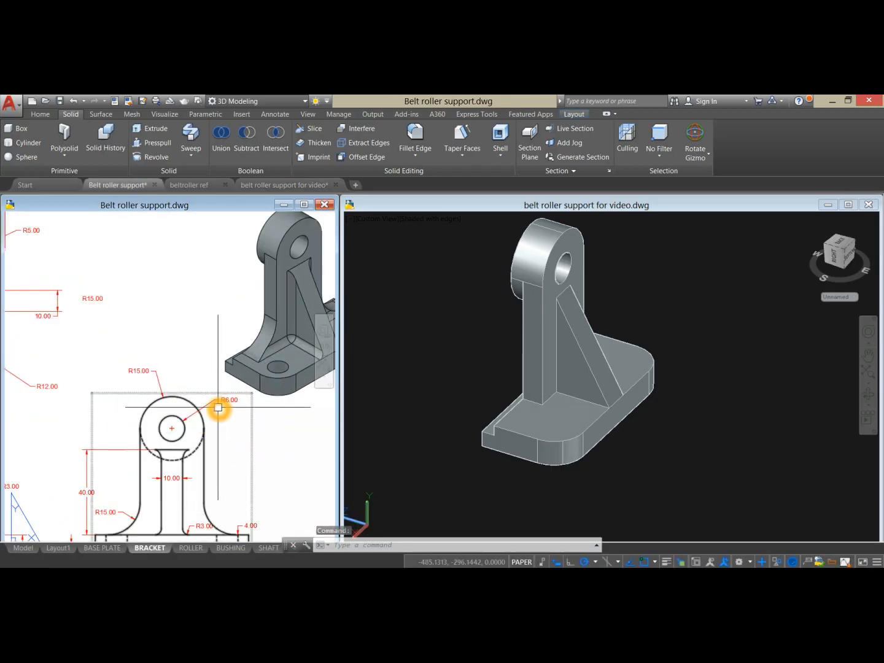
{"action": "middle_click_drag", "start_coordinate": [219, 408], "coordinate": [71, 473]}
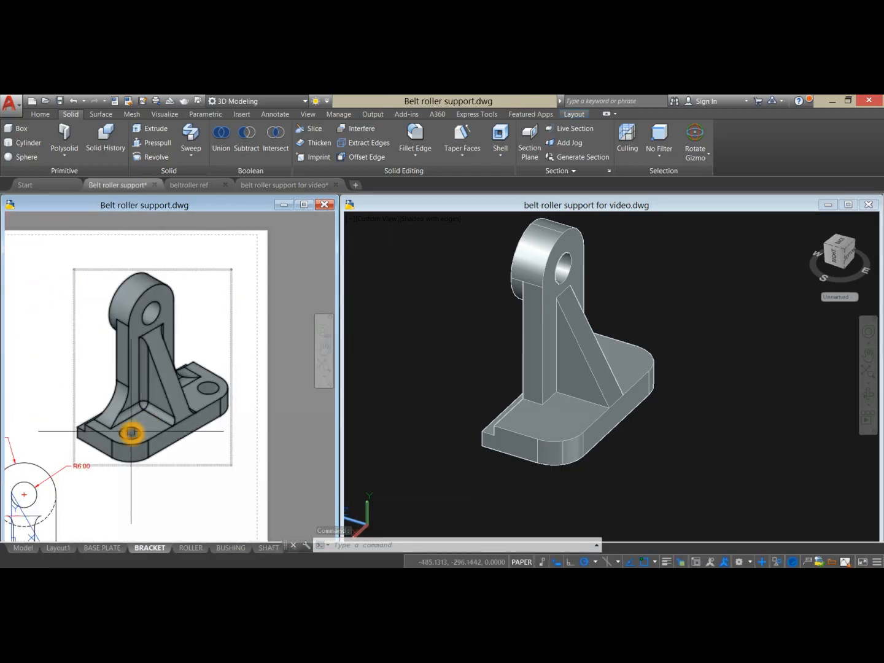
{"action": "left_click", "coordinate": [483, 324]}
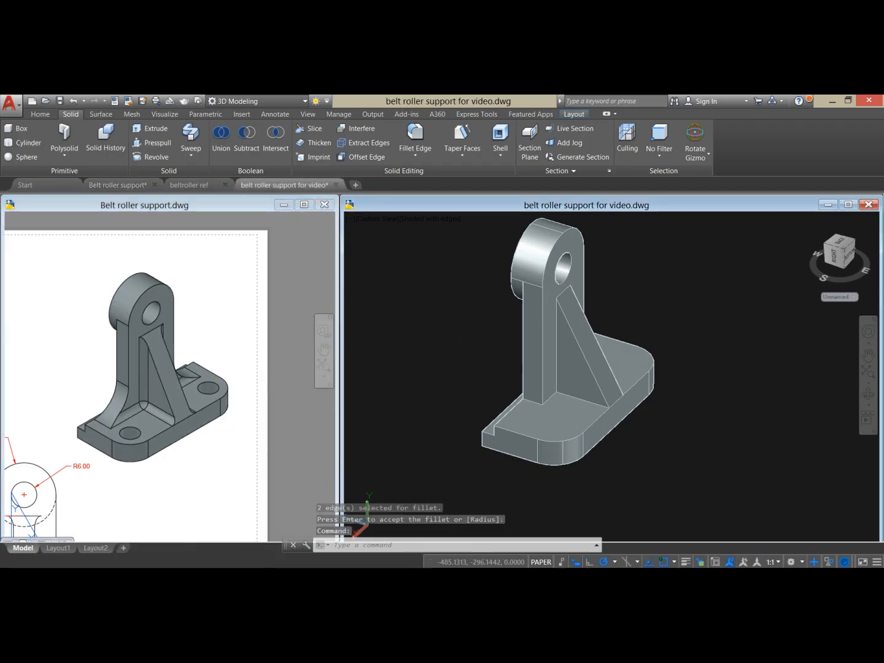
{"action": "left_click", "coordinate": [378, 224]}
{"action": "left_click", "coordinate": [401, 243]}
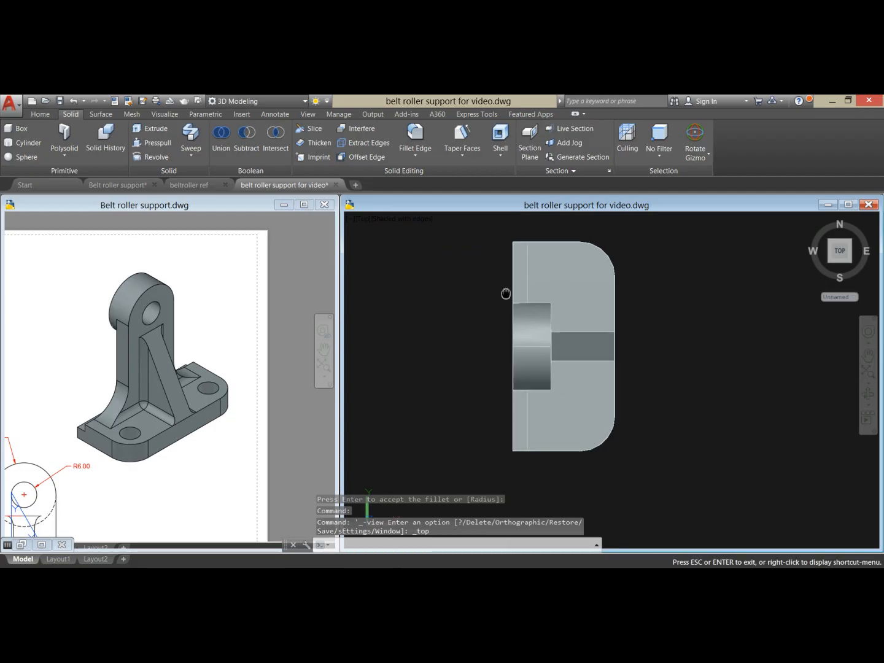
{"action": "left_click", "coordinate": [423, 220]}
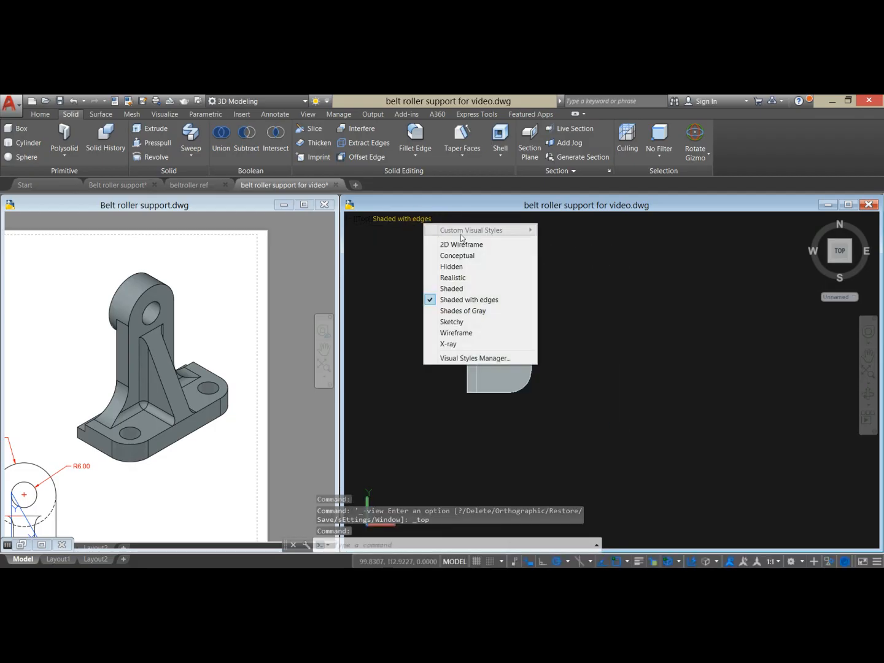
{"action": "left_click", "coordinate": [470, 242]}
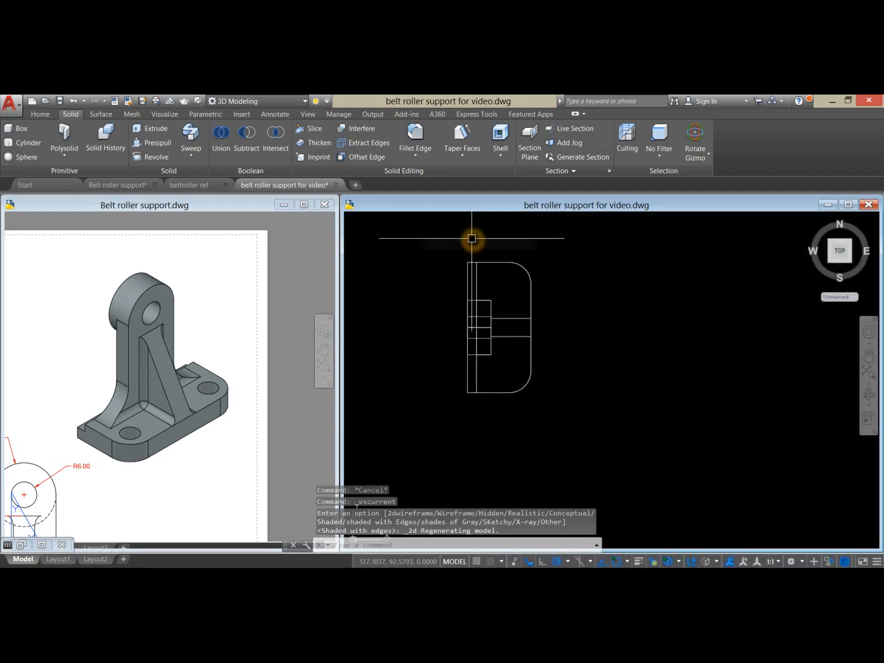
Step: Examine the top view on the bracket reference sheet for the positions of the two base holes
{"action": "left_click", "coordinate": [145, 482]}
{"action": "scroll", "coordinate": [142, 472], "scroll_direction": "down", "scroll_amount": 4}
{"action": "middle_click_drag", "start_coordinate": [143, 472], "coordinate": [196, 421]}
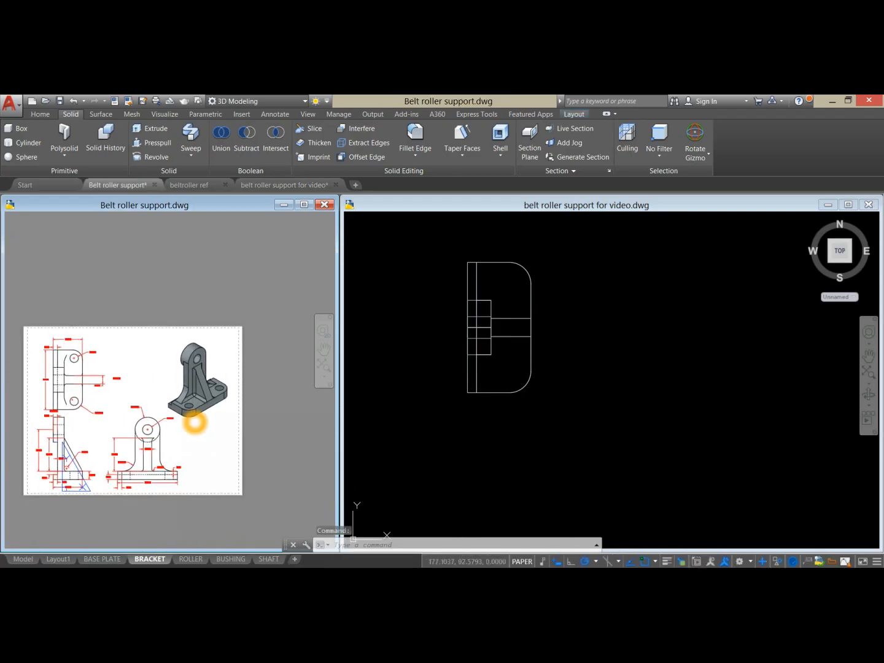
{"action": "left_click", "coordinate": [571, 364]}
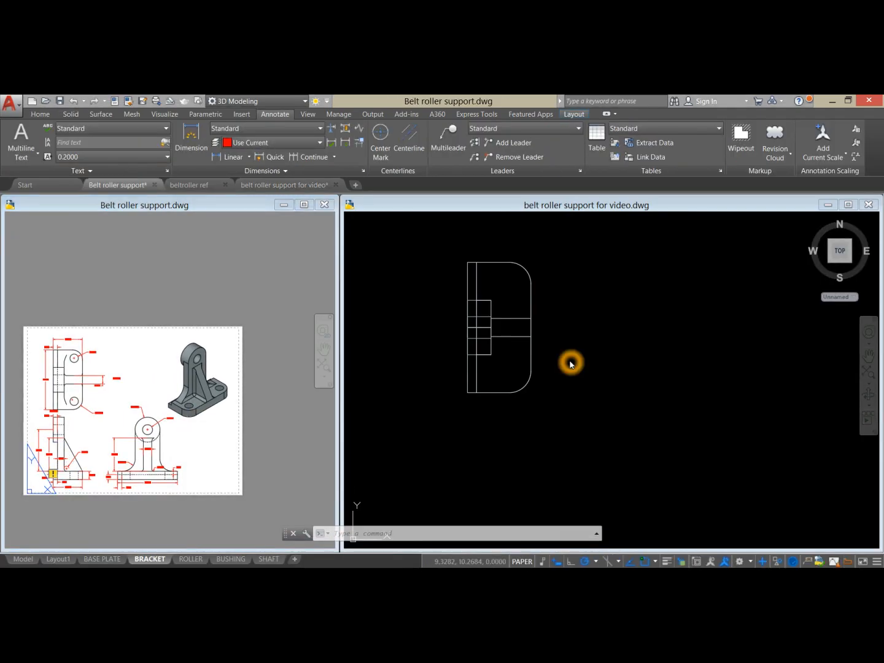
{"action": "left_click", "coordinate": [240, 301]}
{"action": "scroll", "coordinate": [109, 420], "scroll_direction": "up", "scroll_amount": 3}
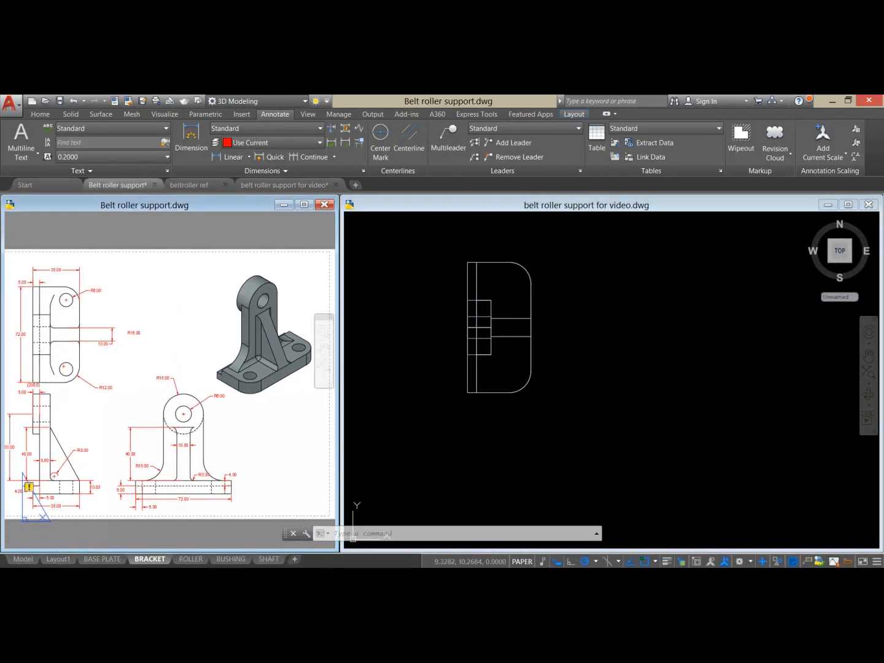
{"action": "middle_click_drag", "start_coordinate": [120, 403], "coordinate": [152, 396]}
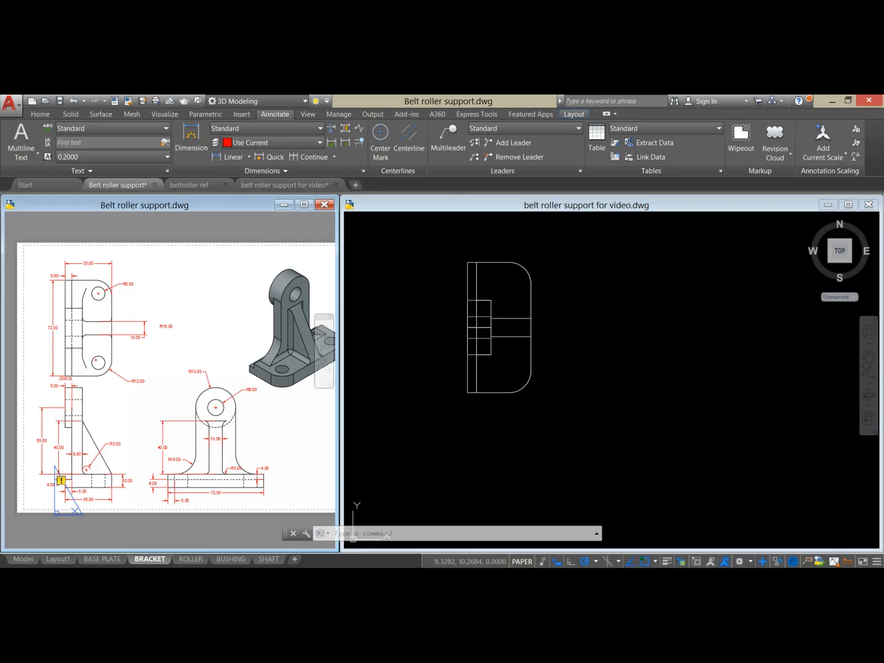
Step: Add a vertical linear dimension between the centres of the two base holes in the reference drawing's top view
{"action": "left_click", "coordinate": [215, 161]}
{"action": "scroll", "coordinate": [89, 306], "scroll_direction": "up", "scroll_amount": 5}
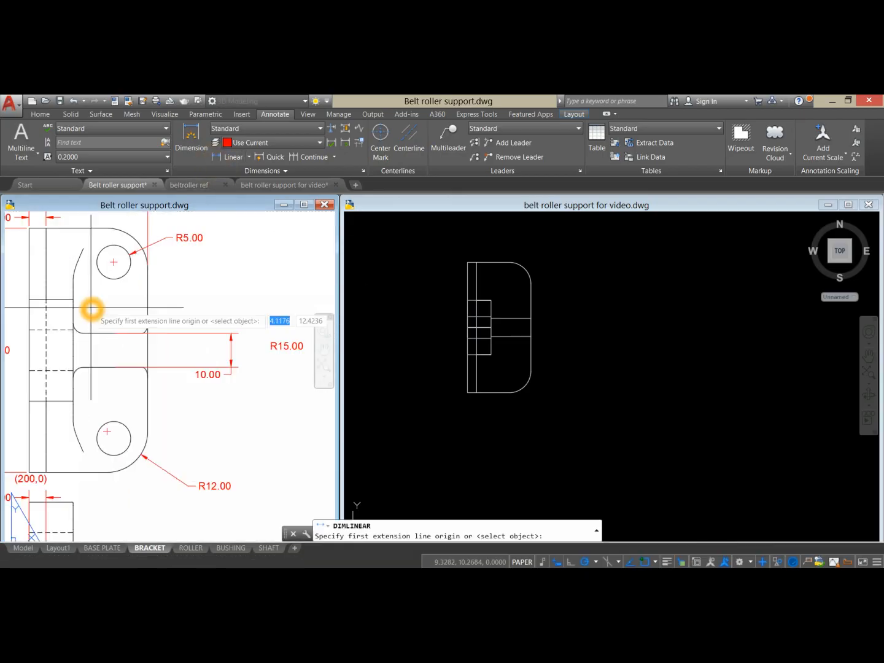
{"action": "right_click", "coordinate": [97, 300], "text": "shift"}
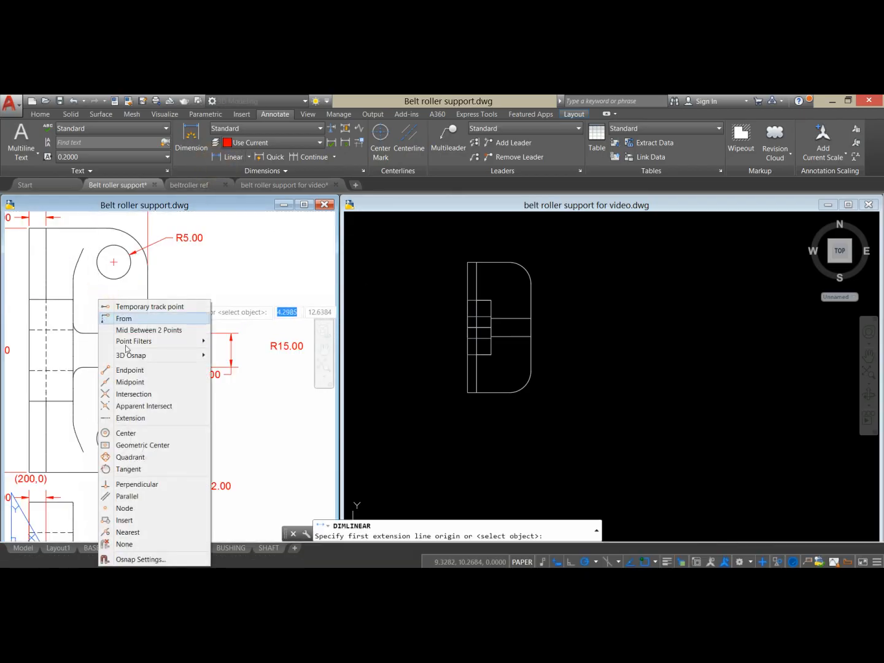
{"action": "left_click", "coordinate": [126, 432]}
{"action": "left_click", "coordinate": [119, 276]}
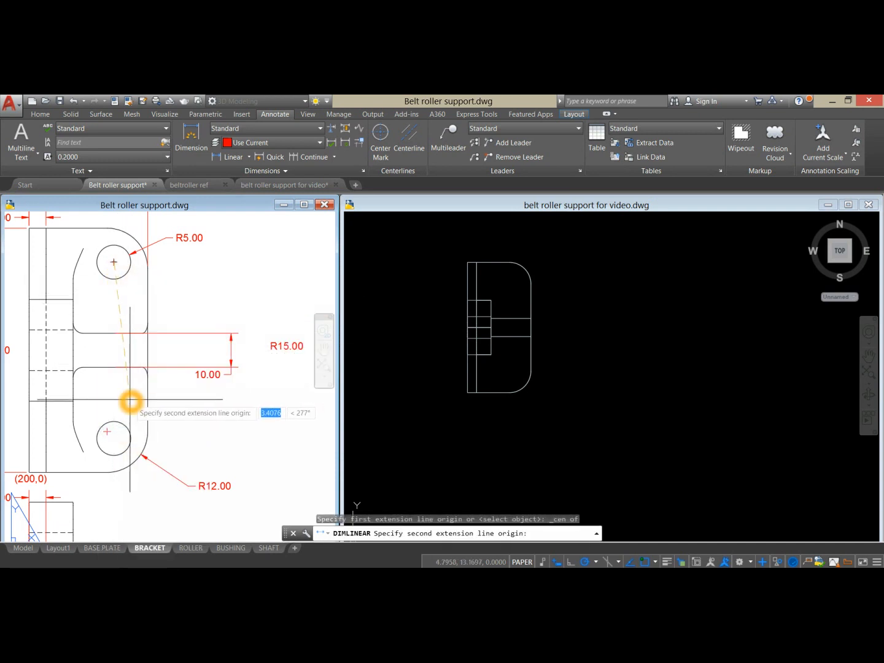
{"action": "right_click", "coordinate": [130, 399], "text": "shift"}
{"action": "left_click", "coordinate": [164, 273]}
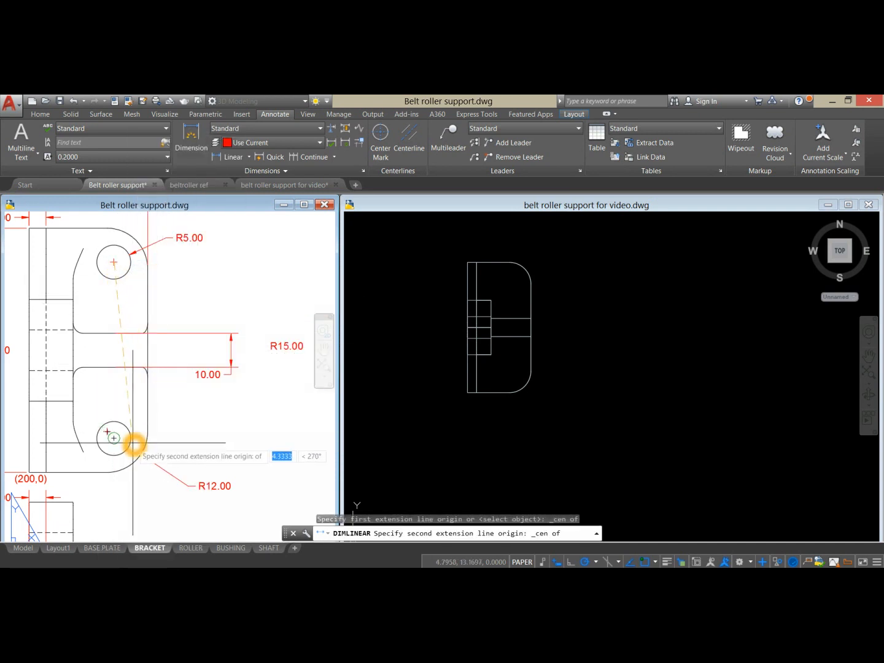
{"action": "left_click", "coordinate": [125, 444]}
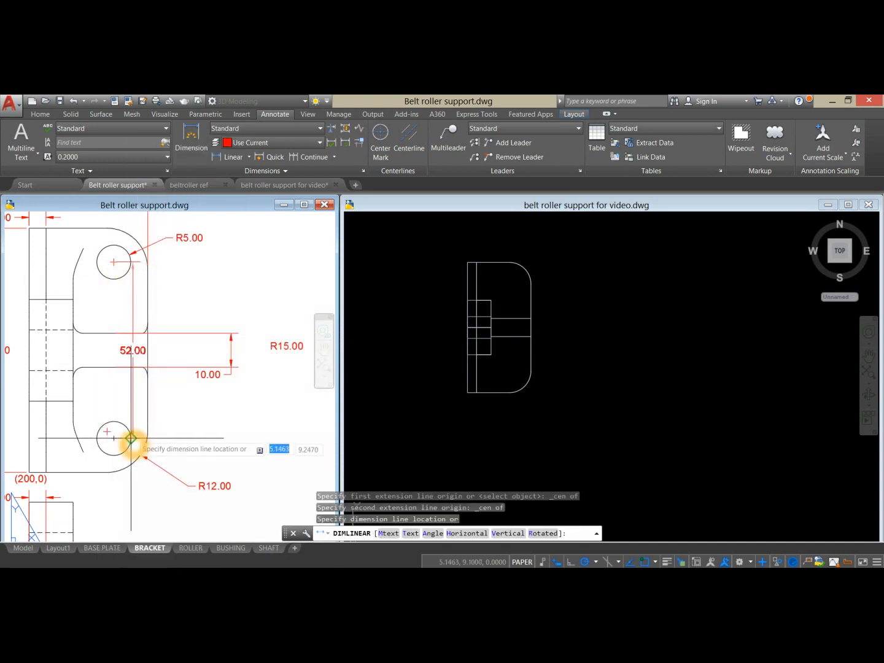
{"action": "left_click", "coordinate": [251, 411]}
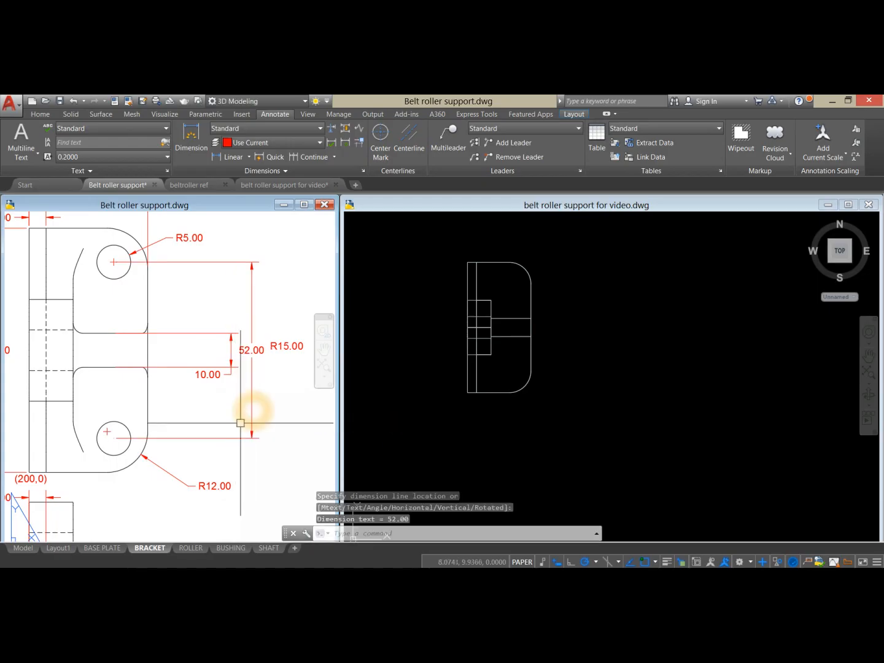
Step: Delete the stray R15.00 label beside the reference drawing's top view
{"action": "scroll", "coordinate": [152, 436], "scroll_direction": "down", "scroll_amount": 3}
{"action": "middle_click_drag", "start_coordinate": [153, 436], "coordinate": [166, 420]}
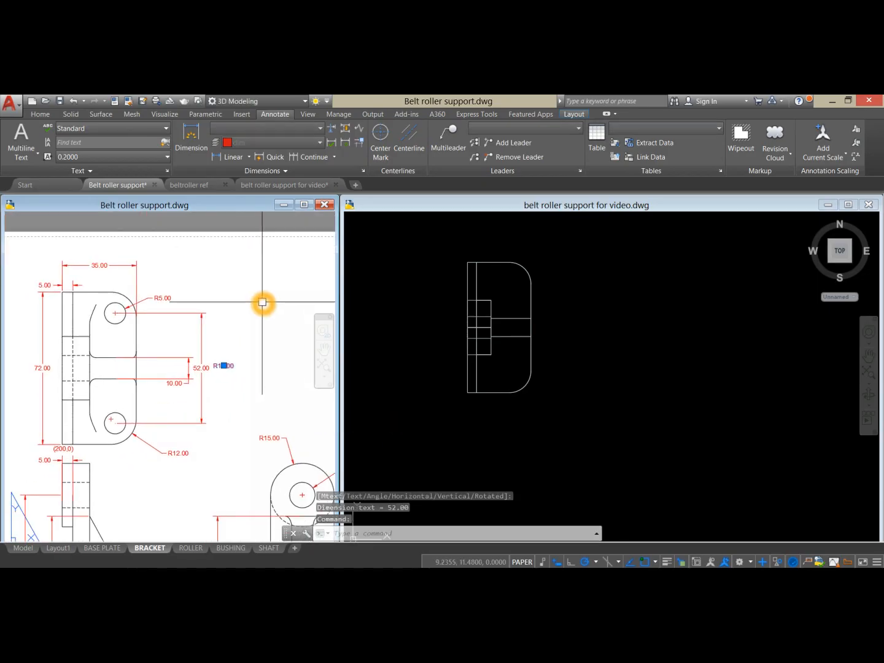
{"action": "key", "text": "Delete"}
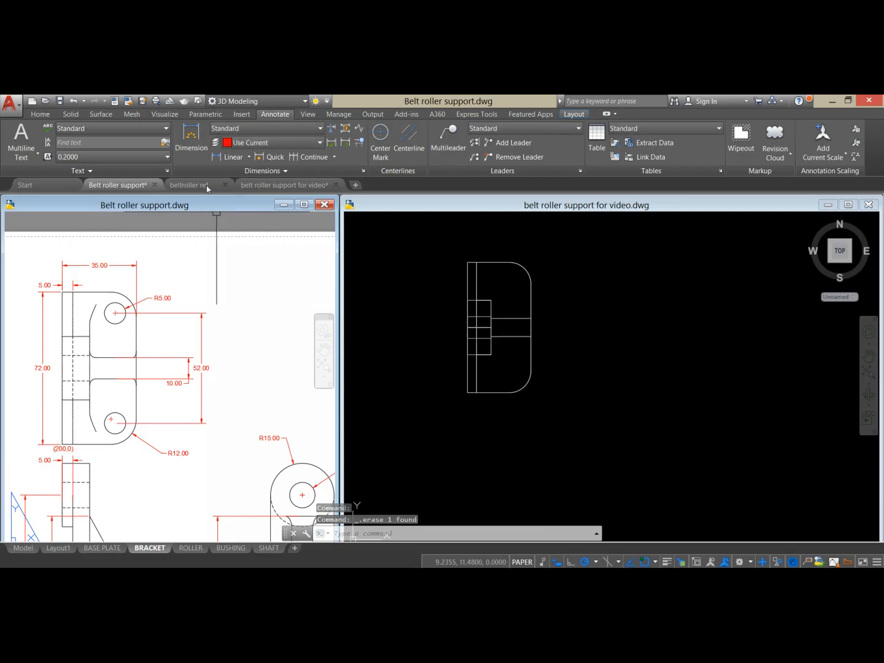
Step: Add a horizontal linear dimension from the lower base hole's centre to the base's rounded-side edge, placed below the top view
{"action": "left_click", "coordinate": [216, 158]}
{"action": "scroll", "coordinate": [132, 448], "scroll_direction": "up", "scroll_amount": 5}
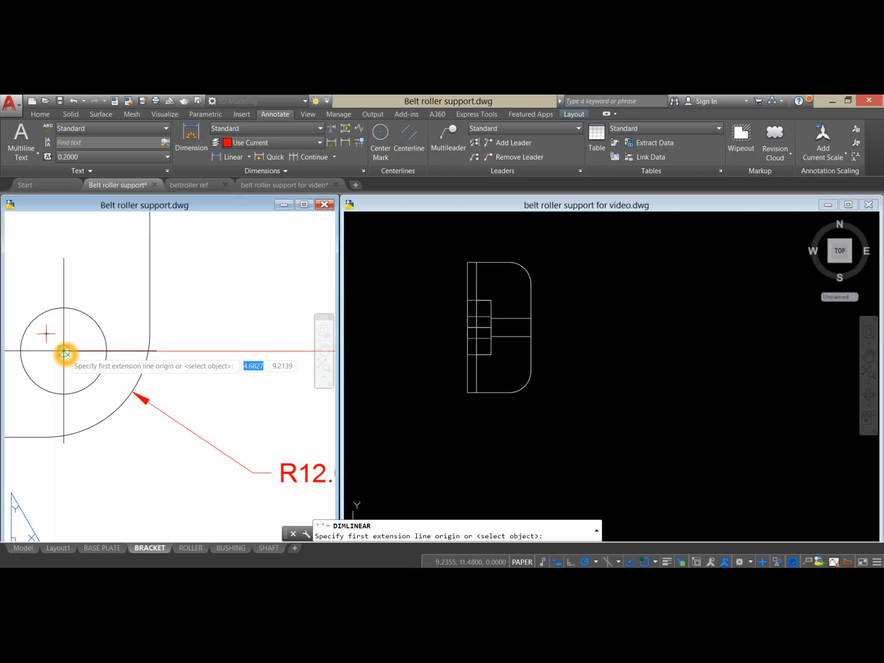
{"action": "right_click", "coordinate": [64, 353], "text": "shift"}
{"action": "left_click", "coordinate": [92, 436]}
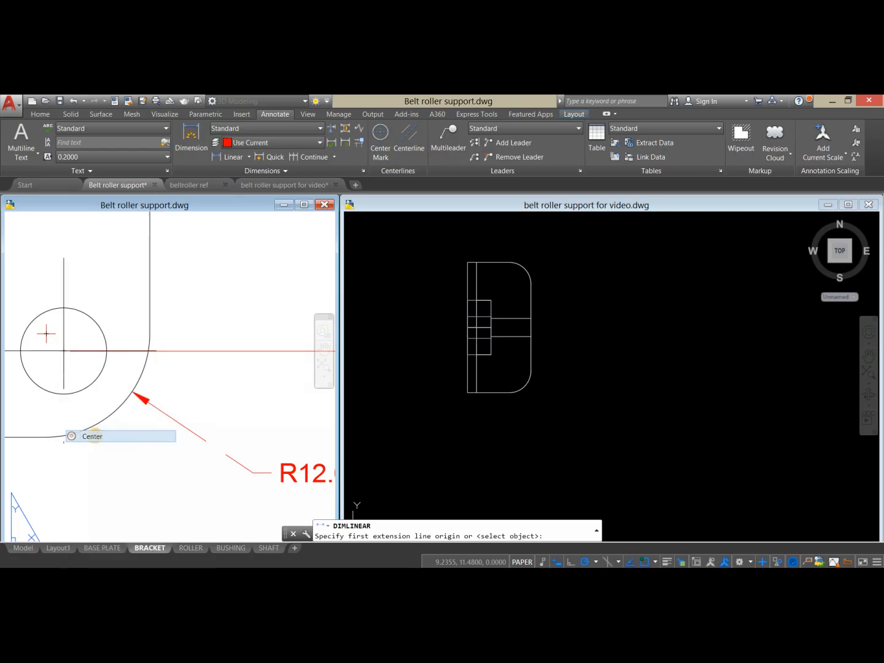
{"action": "left_click", "coordinate": [70, 393]}
{"action": "left_click", "coordinate": [150, 333]}
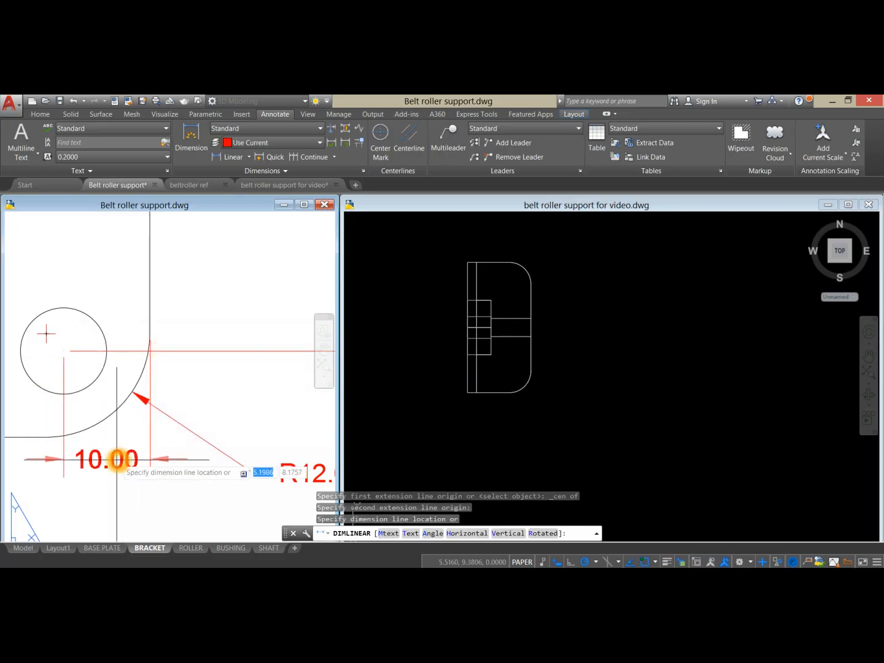
{"action": "left_click", "coordinate": [117, 471]}
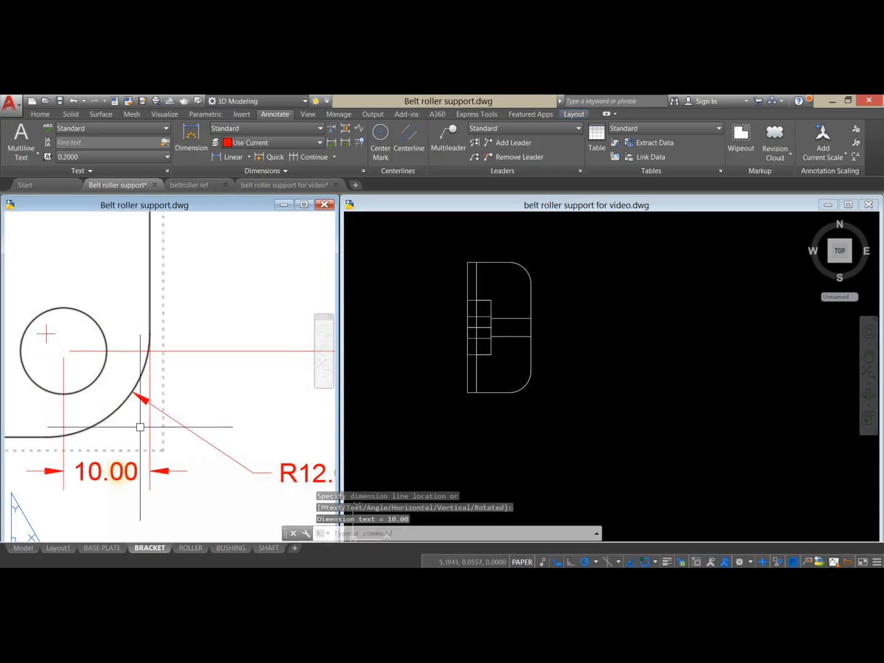
{"action": "scroll", "coordinate": [142, 421], "scroll_direction": "down", "scroll_amount": 5}
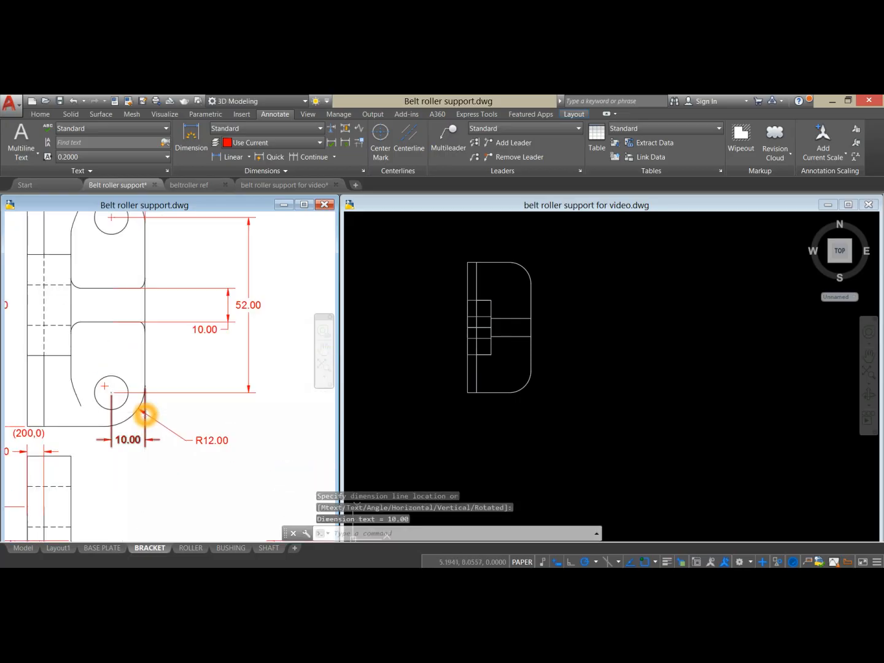
Step: Draw a closed rectangle of lines, 10 mm wide and 52 mm tall, in the empty area beside the modelled bracket
{"action": "left_click", "coordinate": [552, 373]}
{"action": "left_click", "coordinate": [566, 350]}
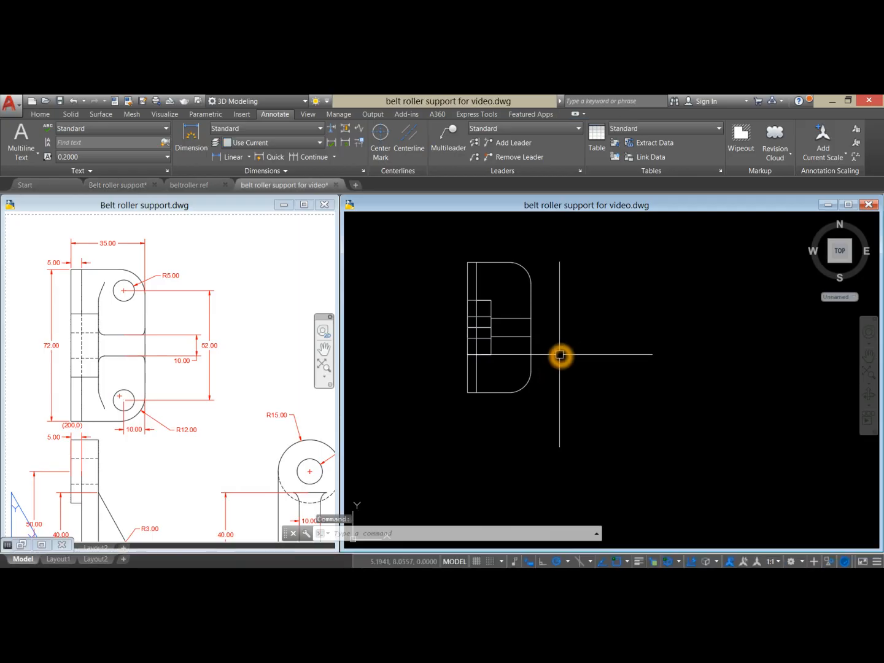
{"action": "left_click", "coordinate": [574, 320]}
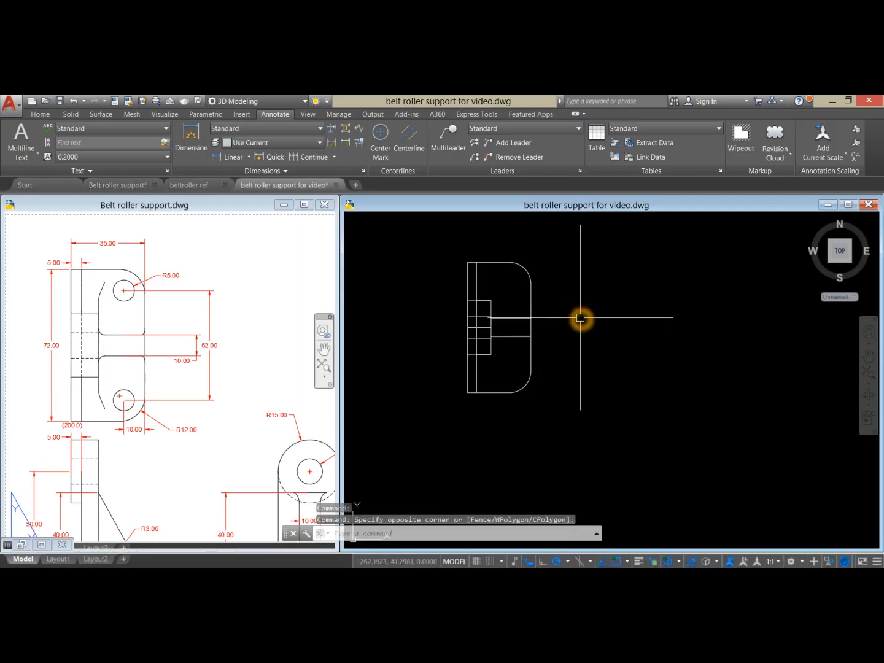
{"action": "type", "text": "L"}
{"action": "key", "text": "Return"}
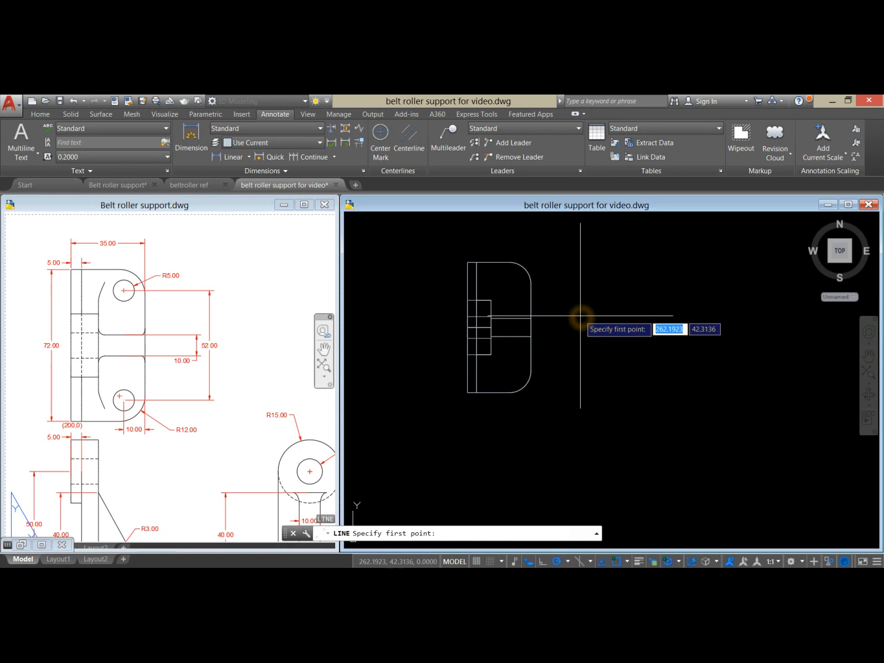
{"action": "left_click_drag", "start_coordinate": [625, 290], "coordinate": [634, 291]}
{"action": "left_click", "coordinate": [634, 291]}
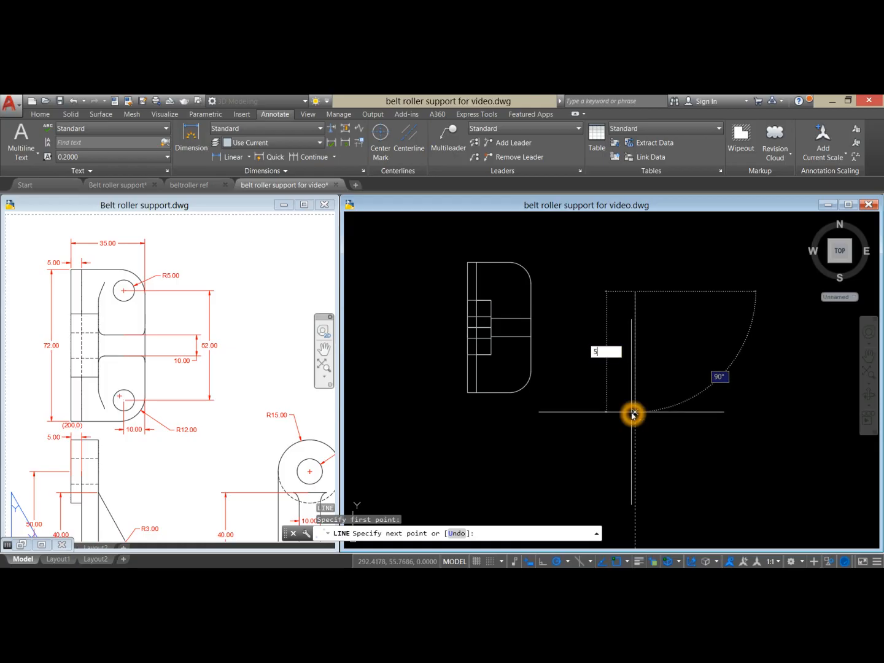
{"action": "type", "text": "52"}
{"action": "key", "text": "Return"}
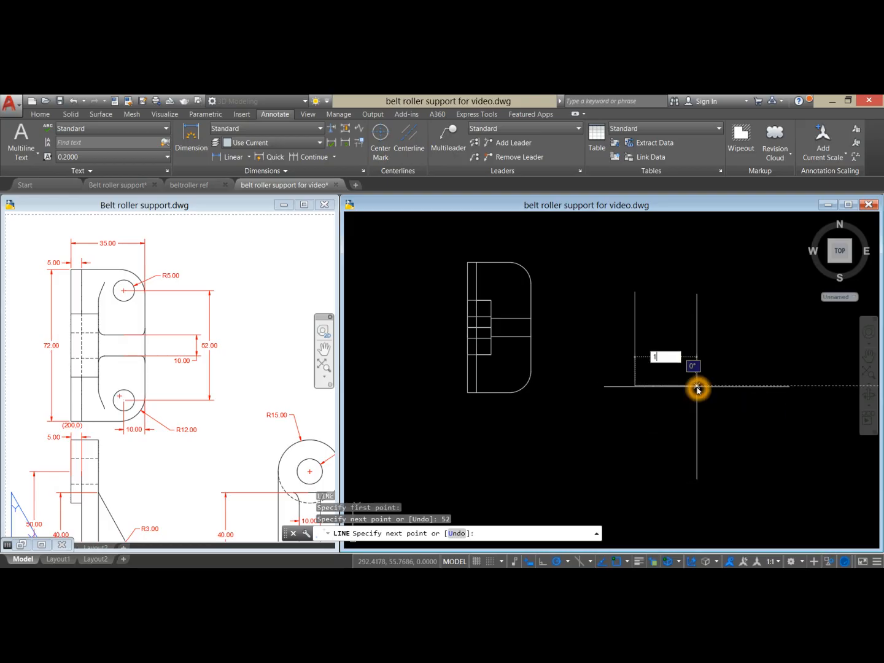
{"action": "type", "text": "10"}
{"action": "key", "text": "Return"}
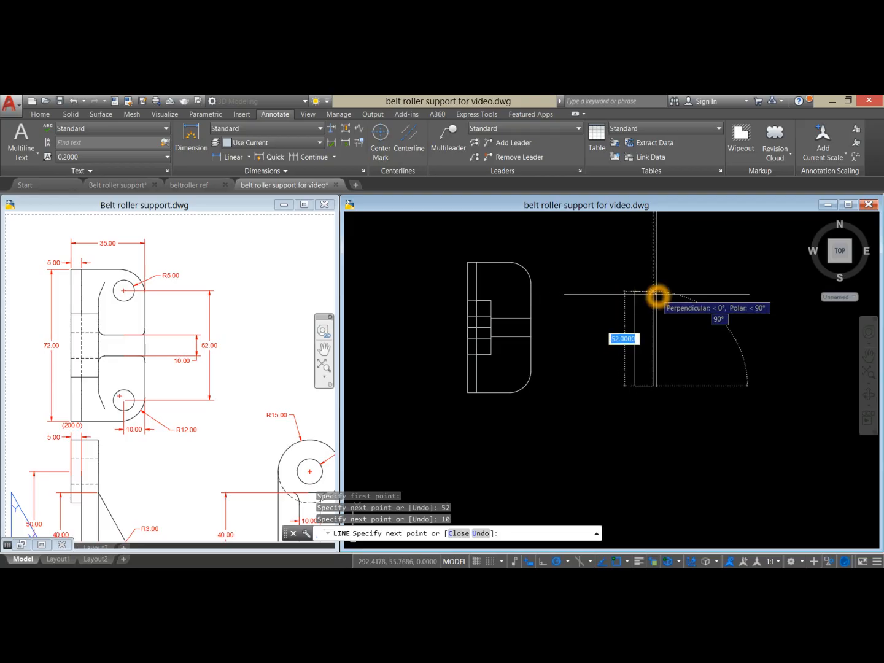
{"action": "left_click", "coordinate": [652, 291]}
{"action": "right_click", "coordinate": [645, 266]}
{"action": "left_click", "coordinate": [664, 273]}
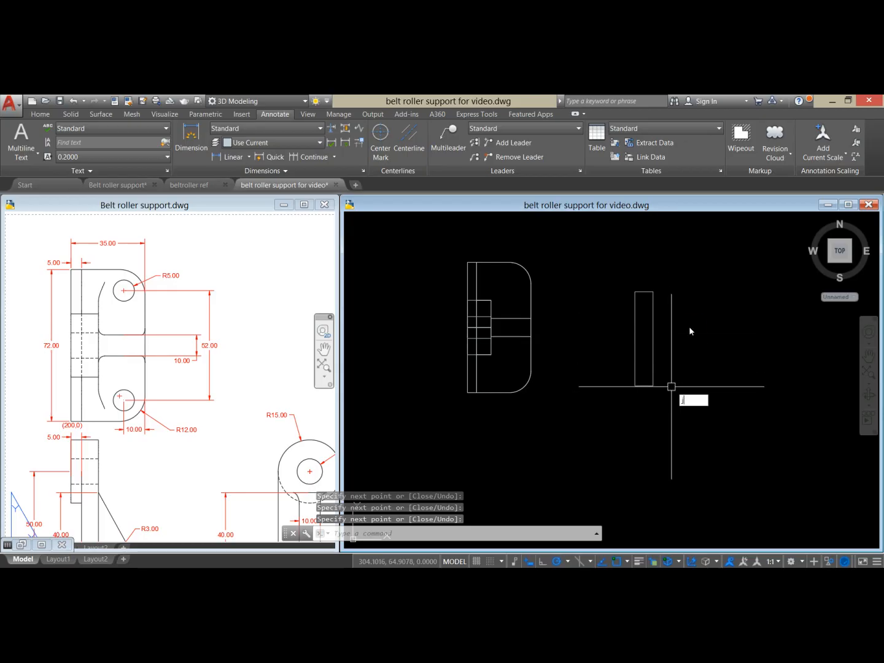
Step: Join the rectangle's four lines into a single polyline
{"action": "key", "text": "Return"}
{"action": "left_click", "coordinate": [680, 410]}
{"action": "left_click", "coordinate": [602, 282]}
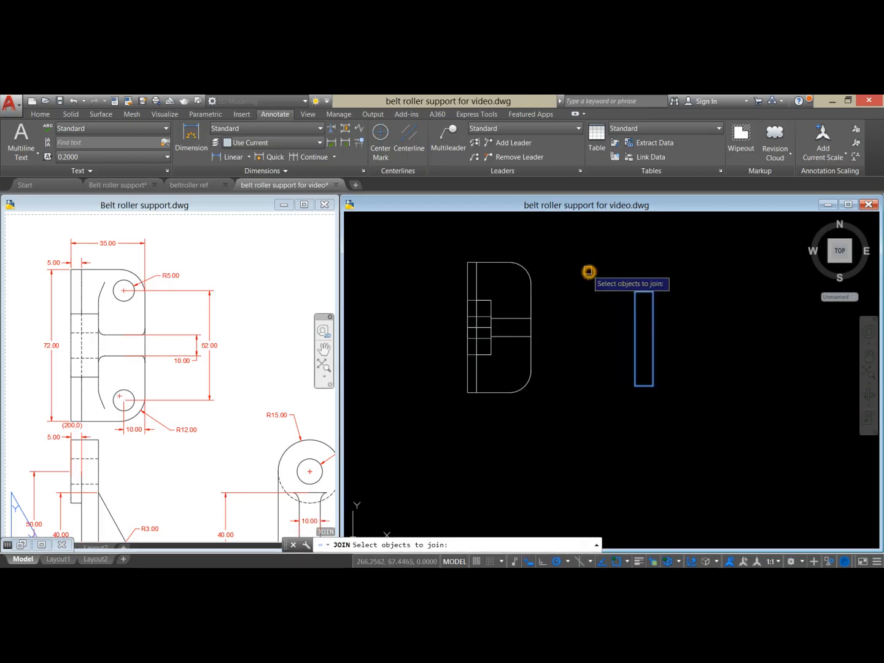
{"action": "right_click", "coordinate": [661, 245]}
Step: Move the rectangle by the midpoint of its right long side onto the midpoint of the bracket base's rounded-side edge
{"action": "left_click", "coordinate": [651, 333]}
{"action": "right_click", "coordinate": [680, 258]}
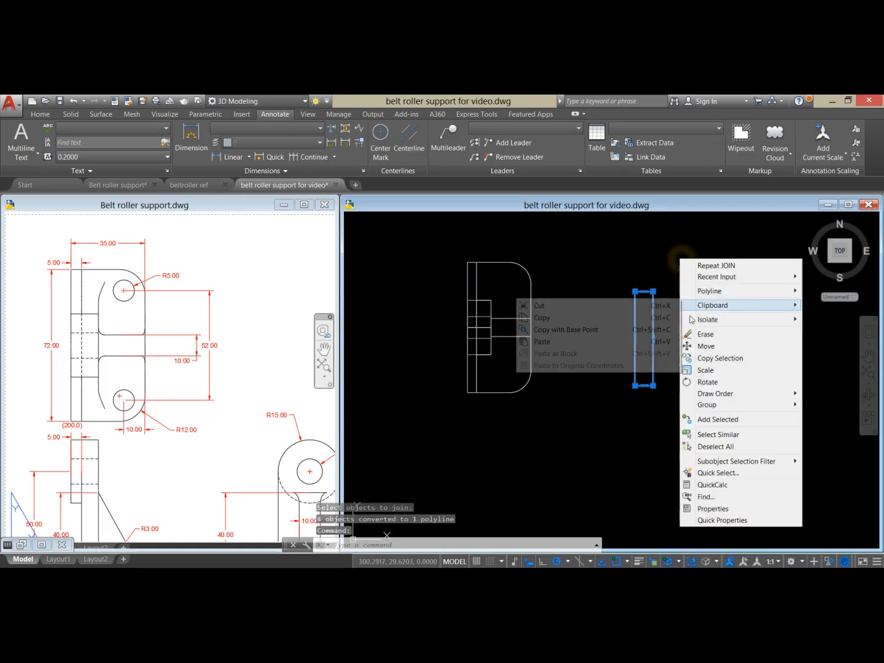
{"action": "left_click", "coordinate": [705, 345]}
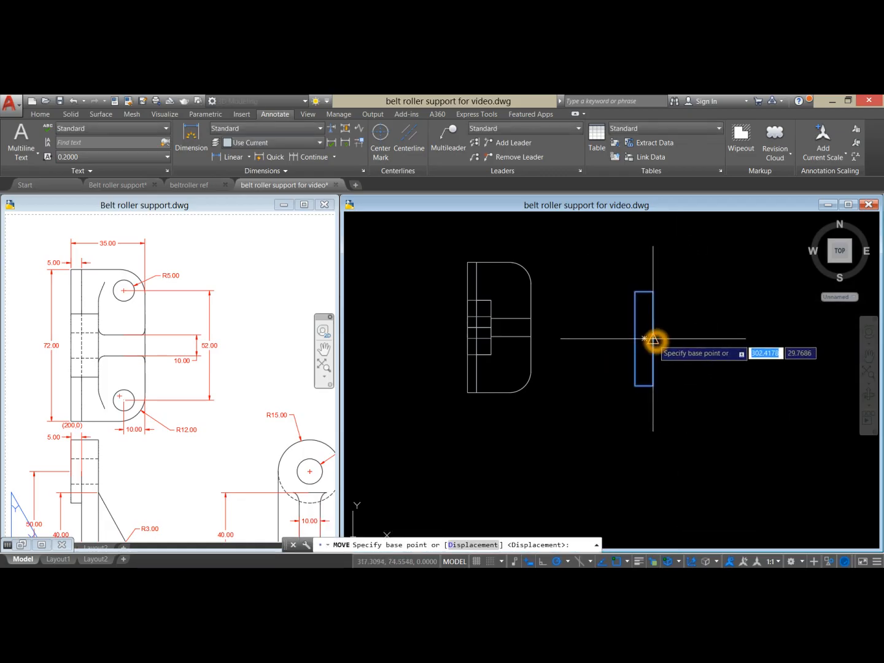
{"action": "left_click", "coordinate": [653, 338]}
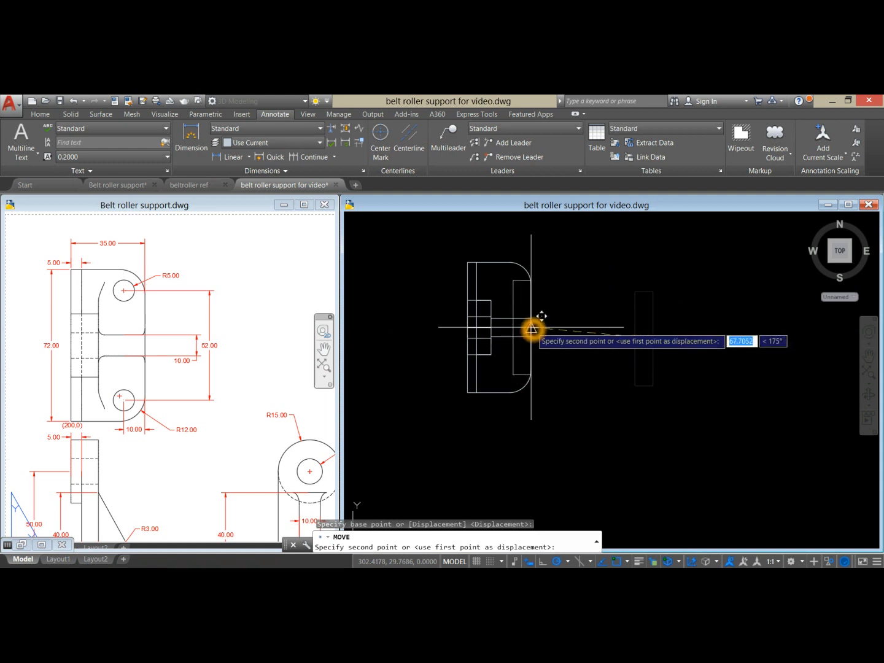
{"action": "key", "text": "Escape"}
Step: Draw a circle of radius 5 mm centred on the rectangle's upper-left corner
{"action": "key", "text": "Return"}
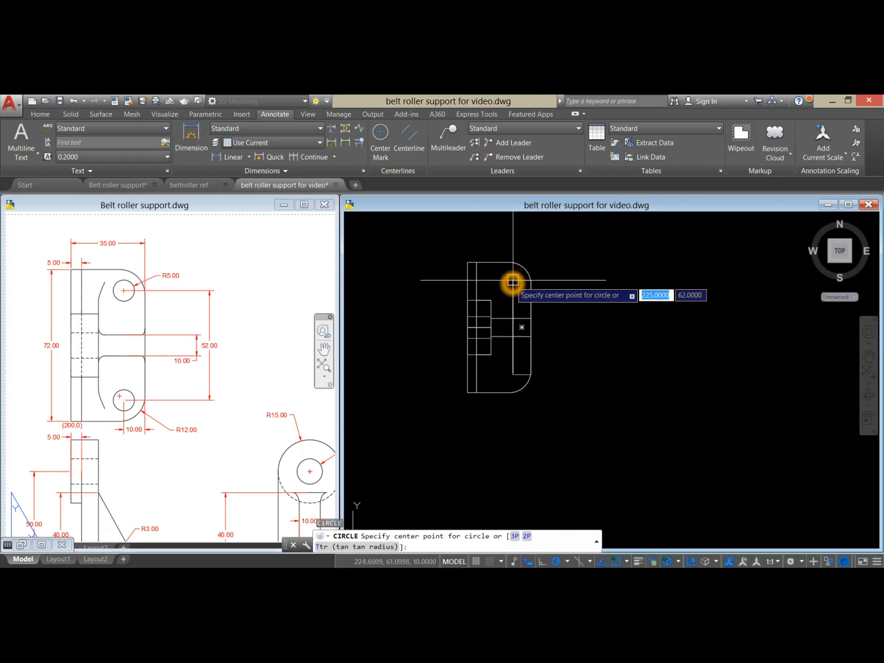
{"action": "left_click", "coordinate": [513, 281]}
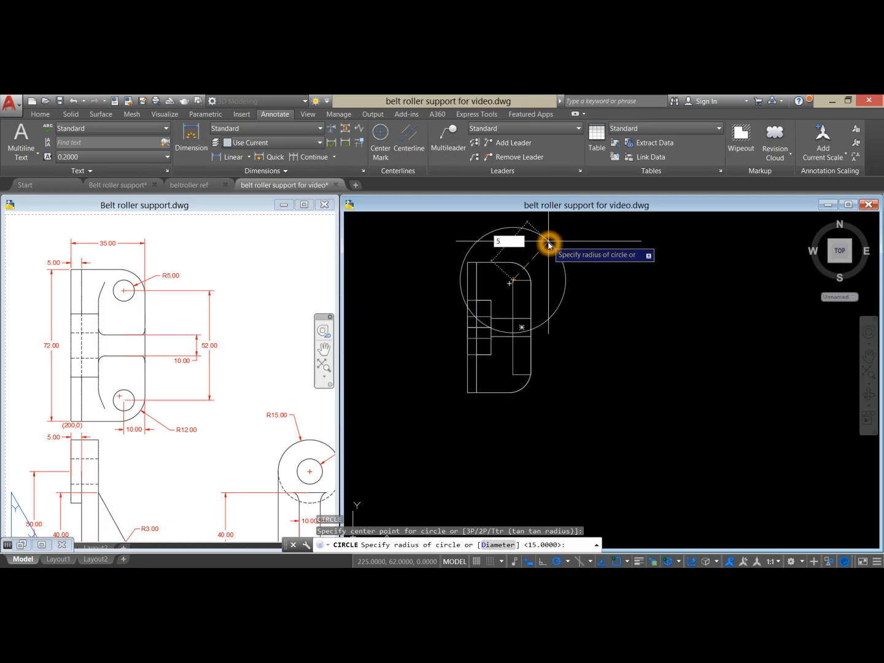
{"action": "key", "text": "Return"}
{"action": "scroll", "coordinate": [541, 301], "scroll_direction": "up", "scroll_amount": 2}
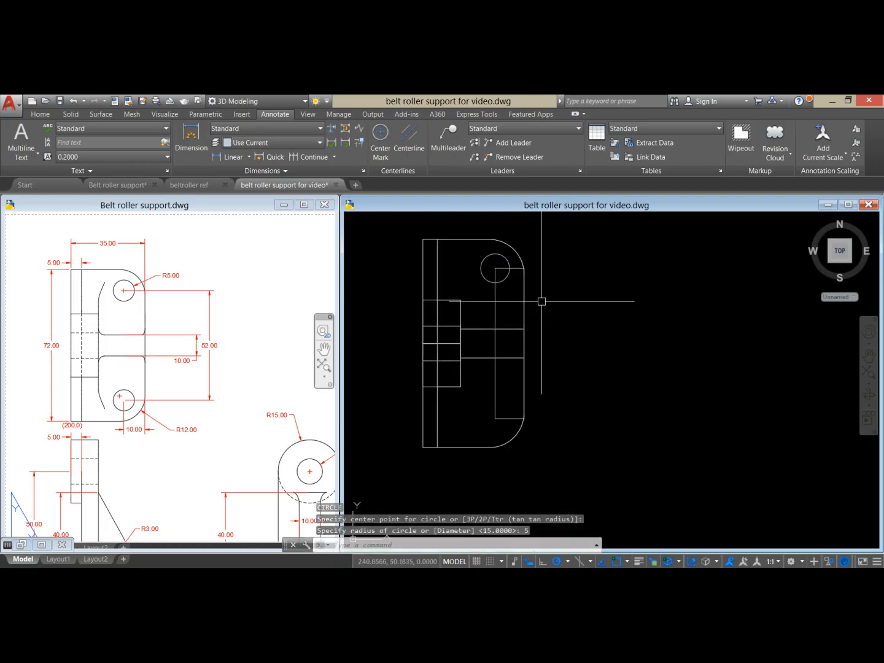
Step: Copy the circle from its centre to the rectangle's lower-left corner and delete the construction rectangle
{"action": "left_click", "coordinate": [511, 282]}
{"action": "right_click", "coordinate": [574, 246]}
{"action": "left_click", "coordinate": [603, 333]}
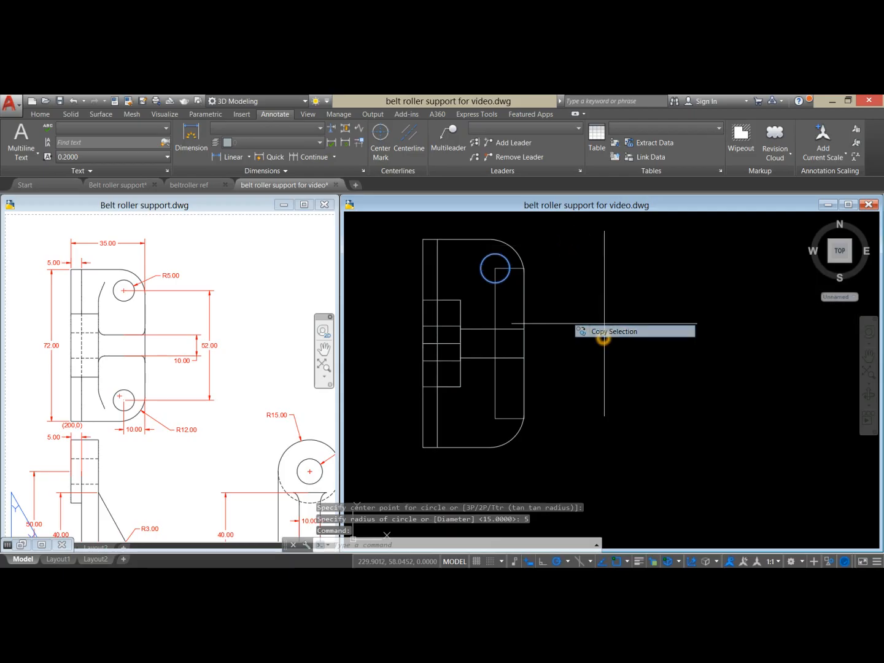
{"action": "left_click", "coordinate": [495, 268]}
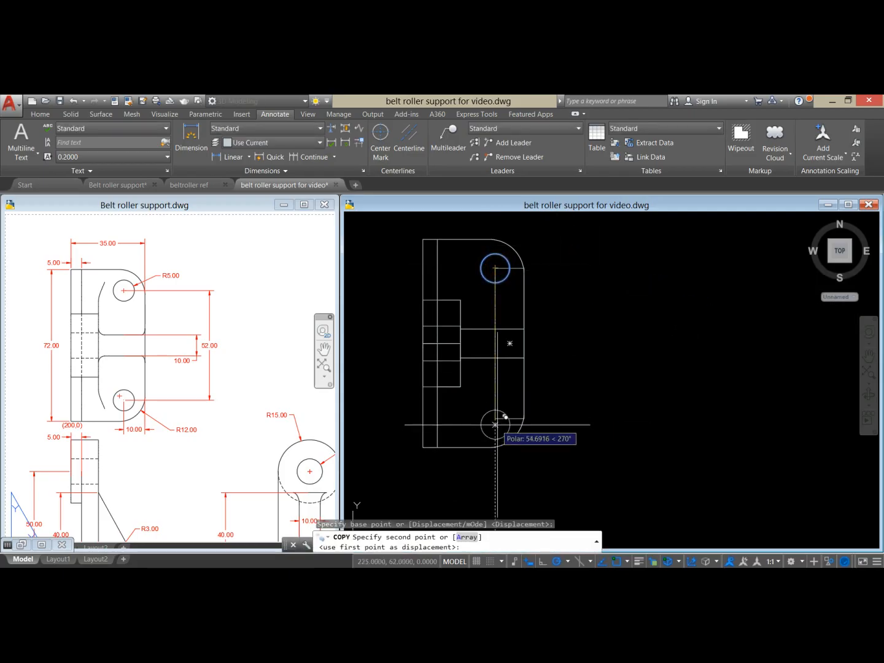
{"action": "left_click", "coordinate": [495, 418]}
{"action": "right_click", "coordinate": [565, 330]}
{"action": "left_click", "coordinate": [588, 338]}
{"action": "left_click", "coordinate": [492, 305]}
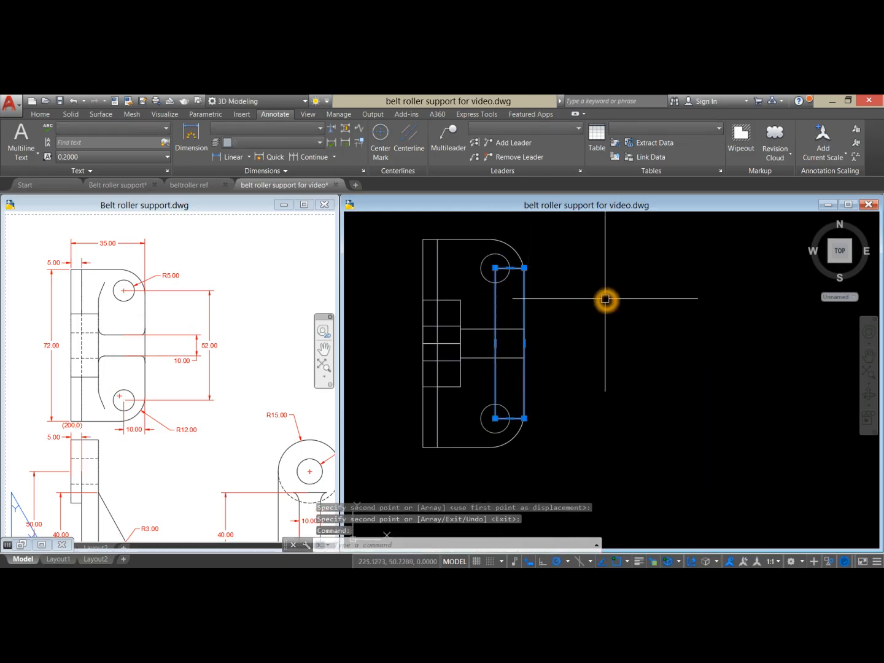
{"action": "key", "text": "Delete"}
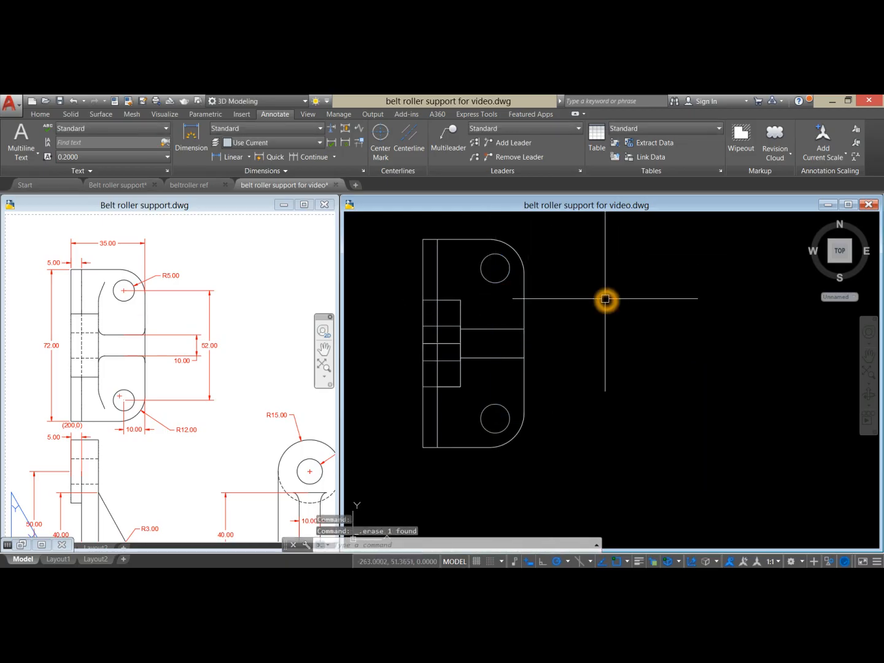
Step: Extrude both hole circles upward through the bracket base so the cylinders extend above its top face
{"action": "scroll", "coordinate": [620, 300], "scroll_direction": "down", "scroll_amount": 2}
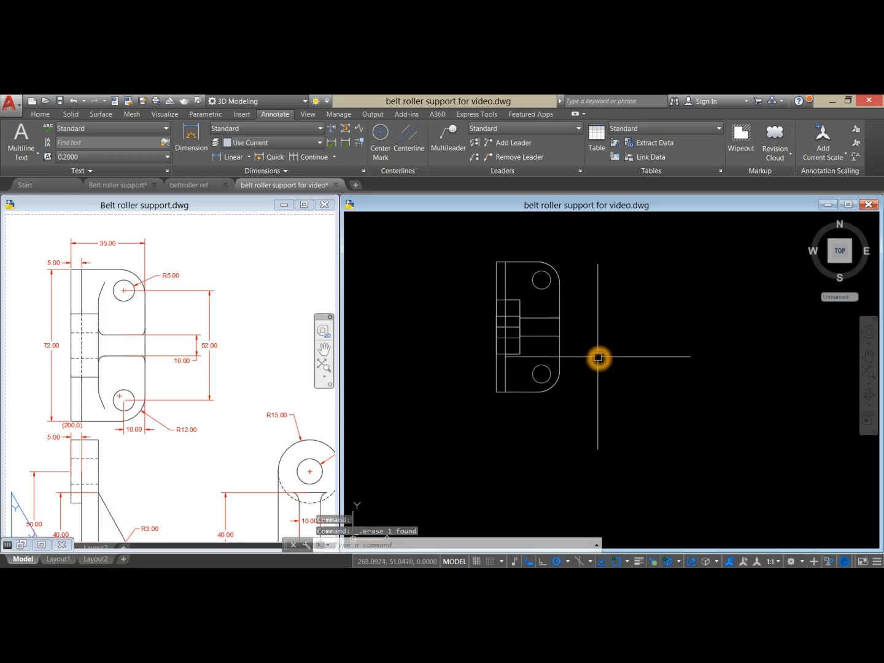
{"action": "middle_click_drag", "start_coordinate": [552, 417], "coordinate": [520, 345], "text": "shift"}
{"action": "scroll", "coordinate": [512, 400], "scroll_direction": "up", "scroll_amount": 5}
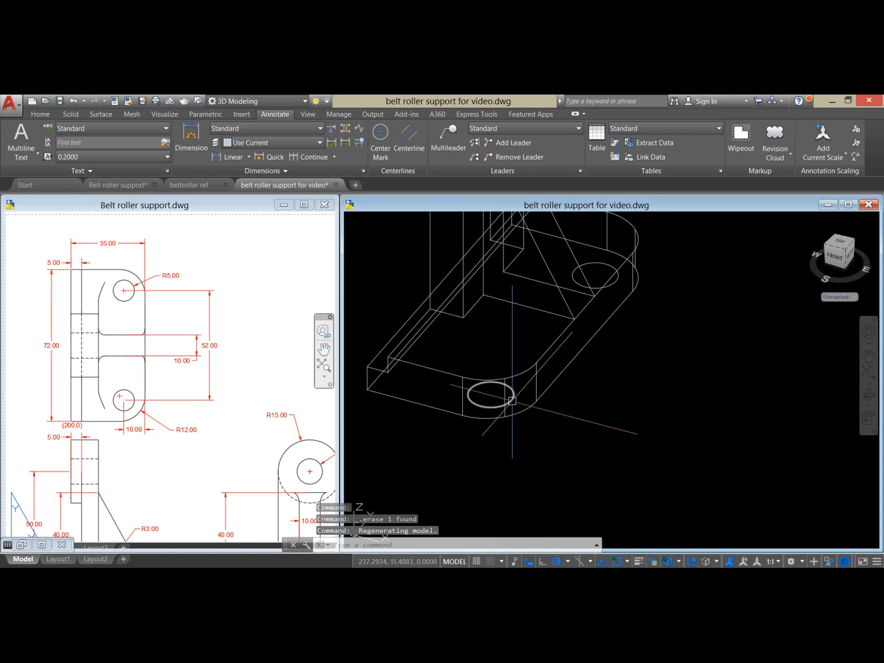
{"action": "left_click", "coordinate": [573, 275]}
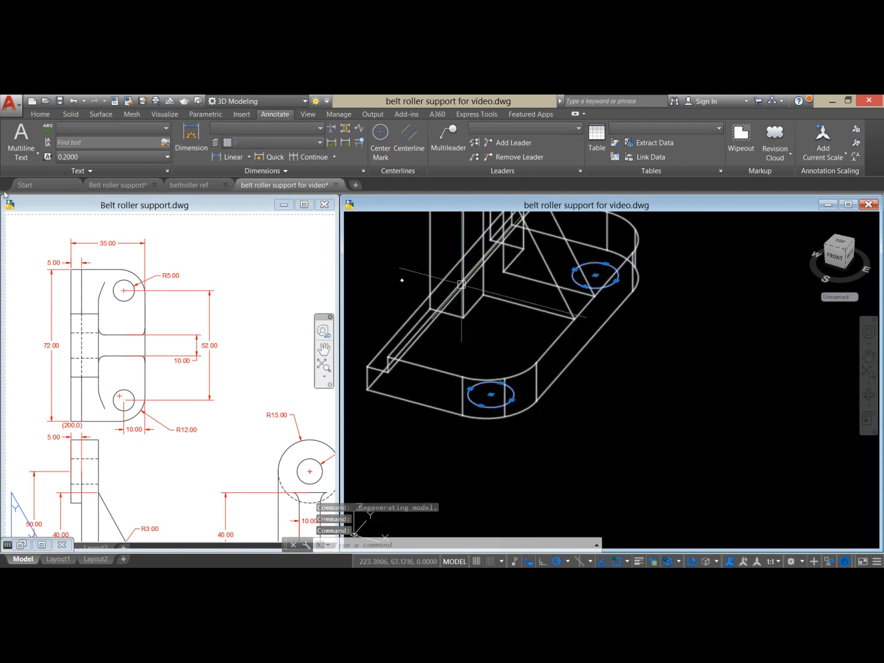
{"action": "left_click", "coordinate": [42, 114]}
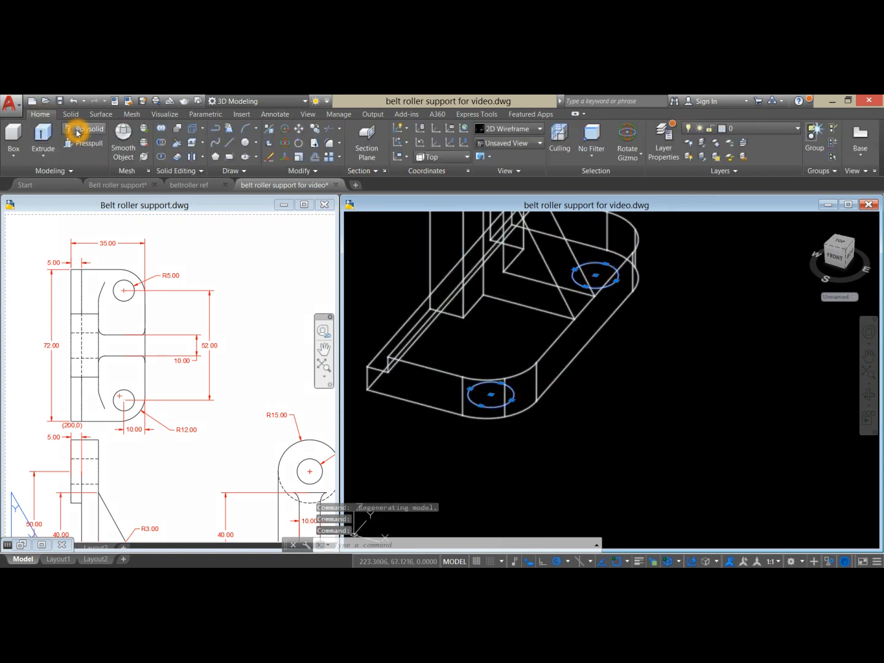
{"action": "left_click", "coordinate": [52, 141]}
{"action": "scroll", "coordinate": [495, 306], "scroll_direction": "down", "scroll_amount": 3}
{"action": "middle_click_drag", "start_coordinate": [569, 354], "coordinate": [599, 268], "text": "shift"}
{"action": "left_click", "coordinate": [599, 269]}
{"action": "middle_click_drag", "start_coordinate": [597, 228], "coordinate": [600, 245], "text": "shift"}
Step: Display the bracket model in the X-Ray visual style
{"action": "left_click", "coordinate": [411, 216]}
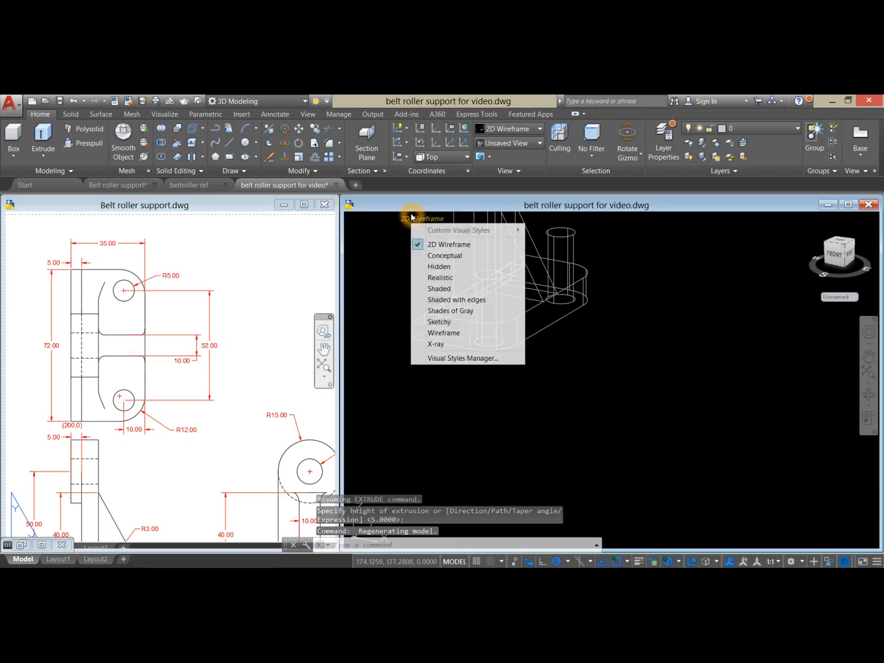
{"action": "left_click", "coordinate": [440, 358]}
{"action": "middle_click_drag", "start_coordinate": [574, 337], "coordinate": [562, 360], "text": "shift"}
{"action": "scroll", "coordinate": [575, 354], "scroll_direction": "down", "scroll_amount": 2}
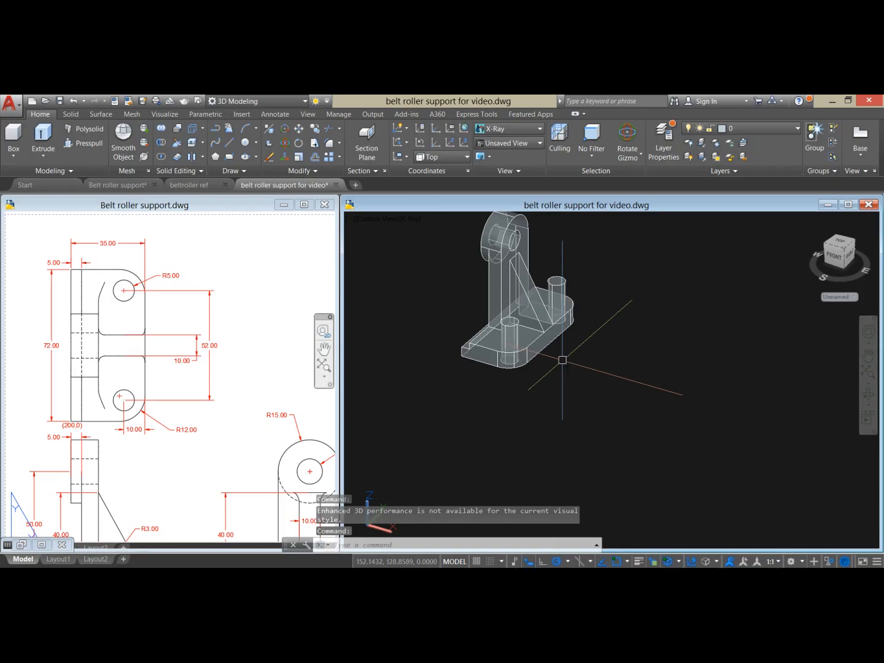
Step: Subtract the two cylinders from the bracket solid to cut the base holes
{"action": "left_click", "coordinate": [162, 145]}
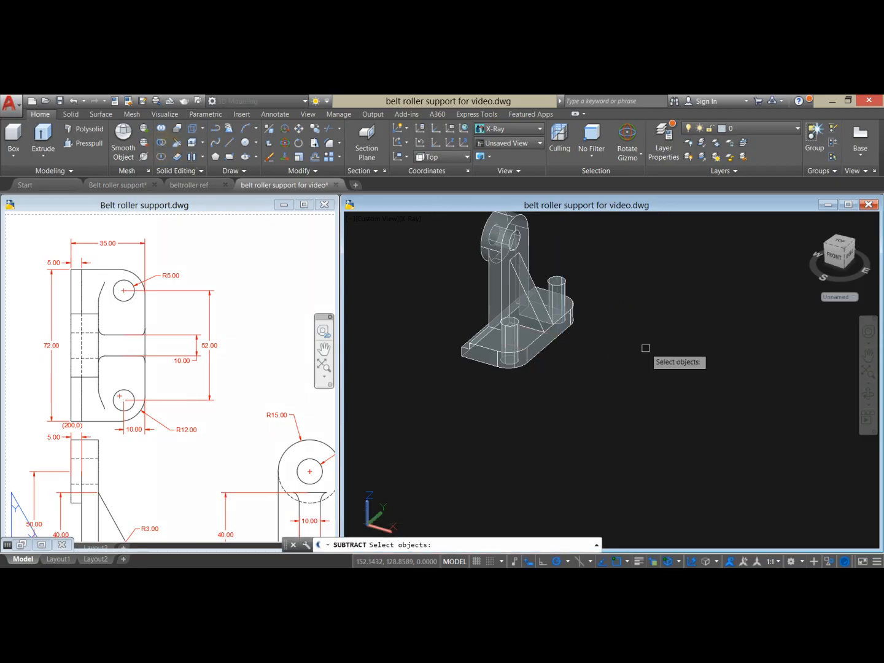
{"action": "left_click", "coordinate": [549, 347]}
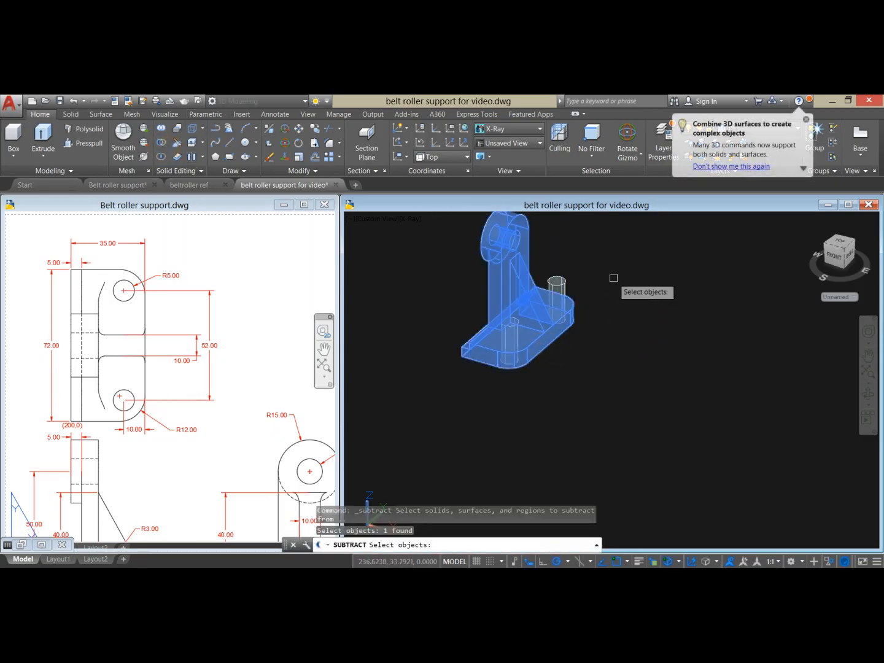
{"action": "key", "text": "Return"}
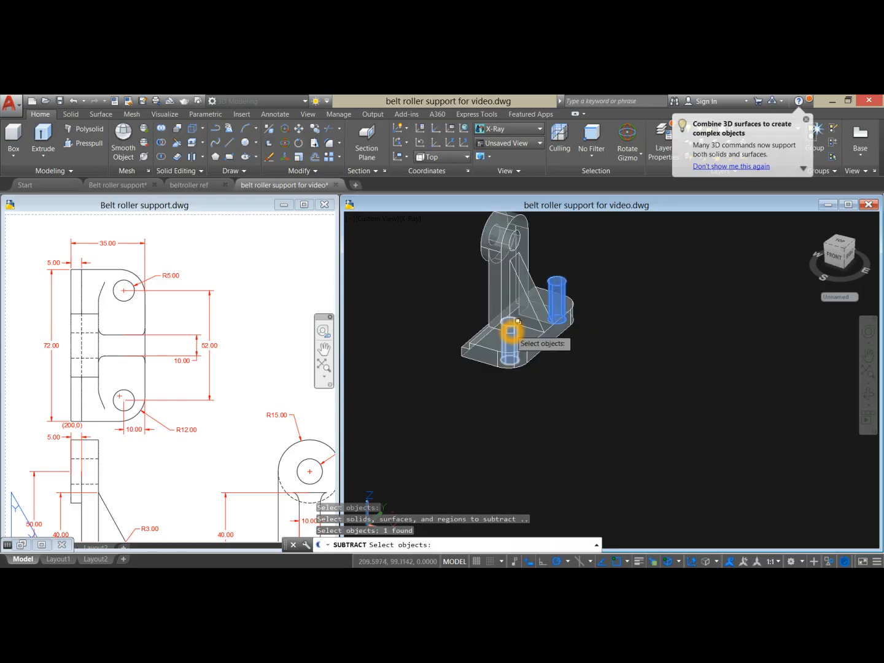
{"action": "left_click", "coordinate": [513, 331]}
{"action": "key", "text": "Return"}
{"action": "key", "text": "Return"}
Step: Display the bracket model in the Shaded with edges visual style
{"action": "middle_click_drag", "start_coordinate": [608, 264], "coordinate": [597, 297], "text": "shift"}
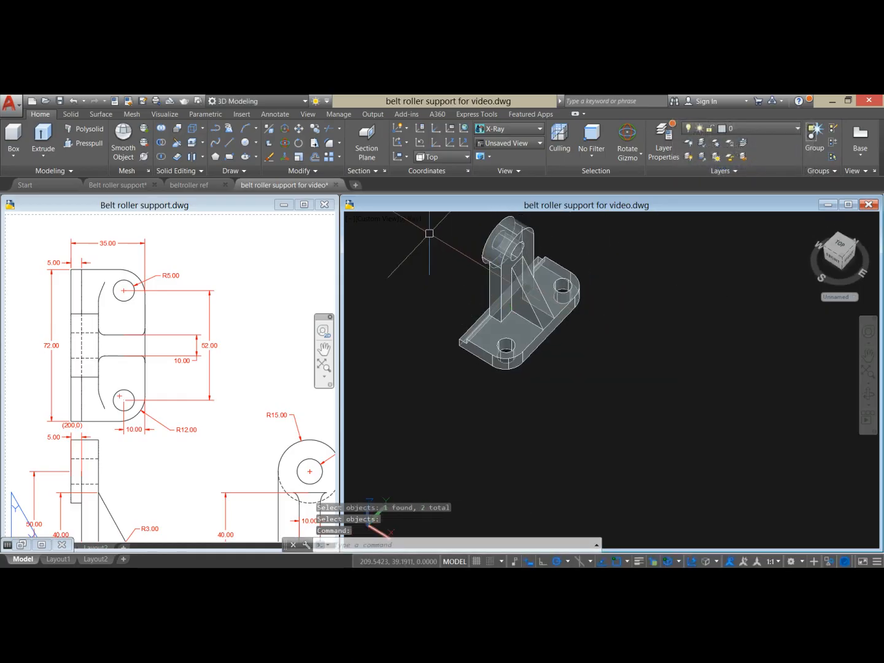
{"action": "left_click", "coordinate": [414, 222]}
{"action": "left_click", "coordinate": [438, 300]}
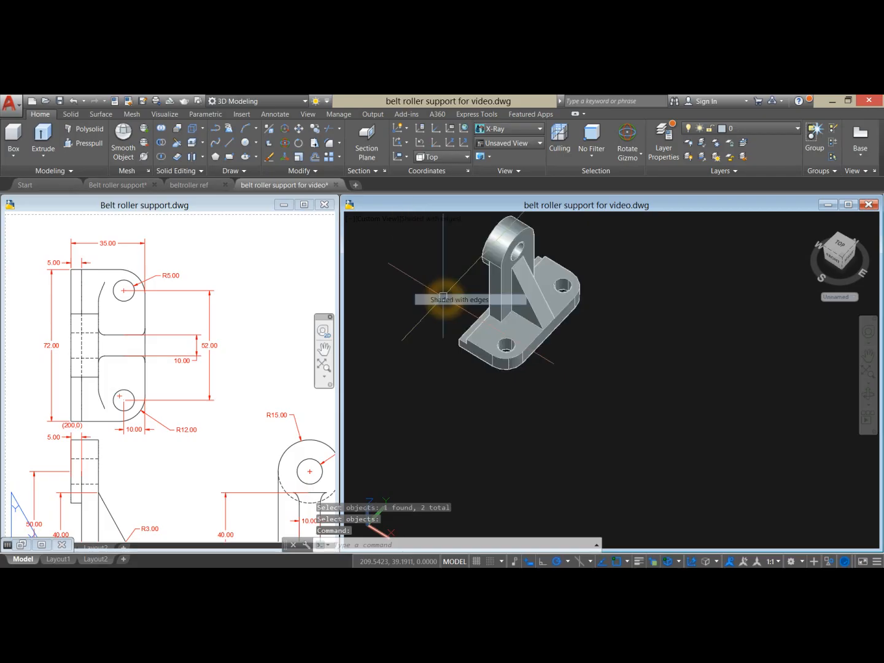
{"action": "mouse_move", "coordinate": [429, 304]}
{"action": "middle_mouse_down", "text": "shift"}
{"action": "mouse_move", "coordinate": [426, 320]}
{"action": "mouse_move", "coordinate": [467, 274]}
{"action": "middle_mouse_up", "text": "shift"}
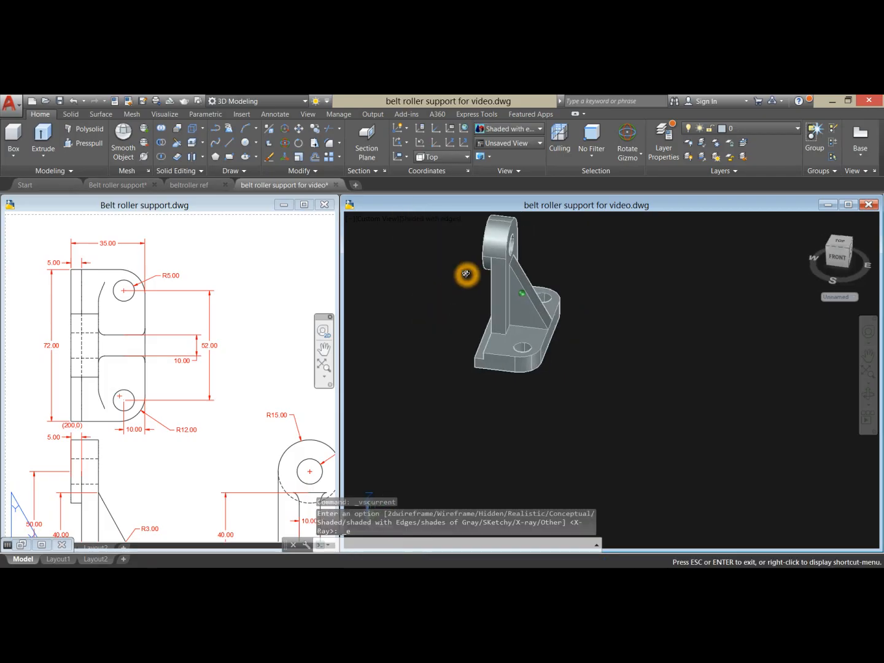
Step: Examine the side and front views on the bracket reference sheet for the fillet radii at the upright and rib
{"action": "left_click", "coordinate": [178, 437]}
{"action": "scroll", "coordinate": [178, 434], "scroll_direction": "down", "scroll_amount": 2}
{"action": "mouse_move", "coordinate": [167, 430]}
{"action": "middle_mouse_down"}
{"action": "mouse_move", "coordinate": [150, 346]}
{"action": "mouse_move", "coordinate": [111, 364]}
{"action": "middle_mouse_up"}
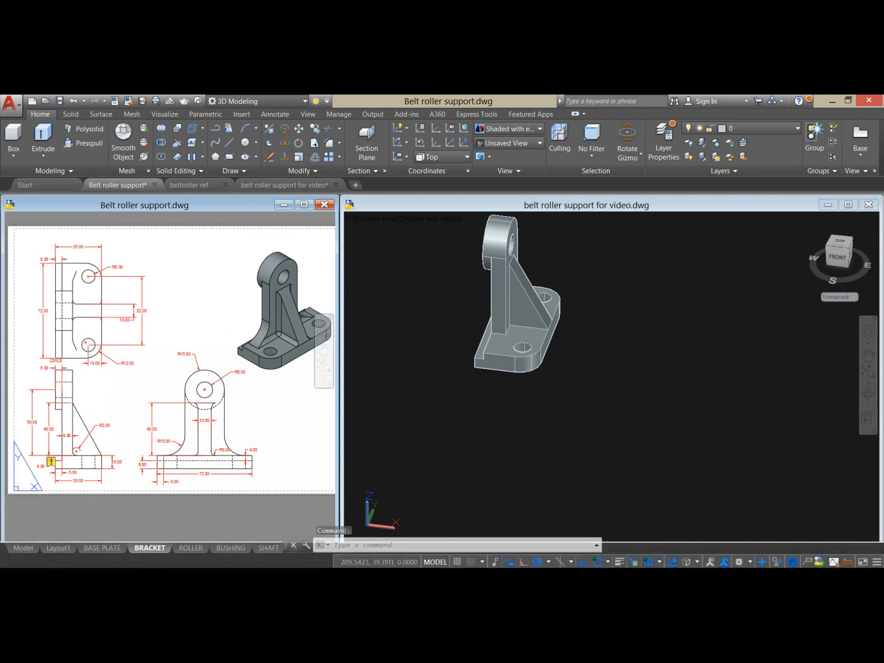
{"action": "mouse_move", "coordinate": [132, 366]}
{"action": "middle_mouse_down"}
{"action": "mouse_move", "coordinate": [149, 362]}
{"action": "mouse_move", "coordinate": [127, 373]}
{"action": "middle_mouse_up"}
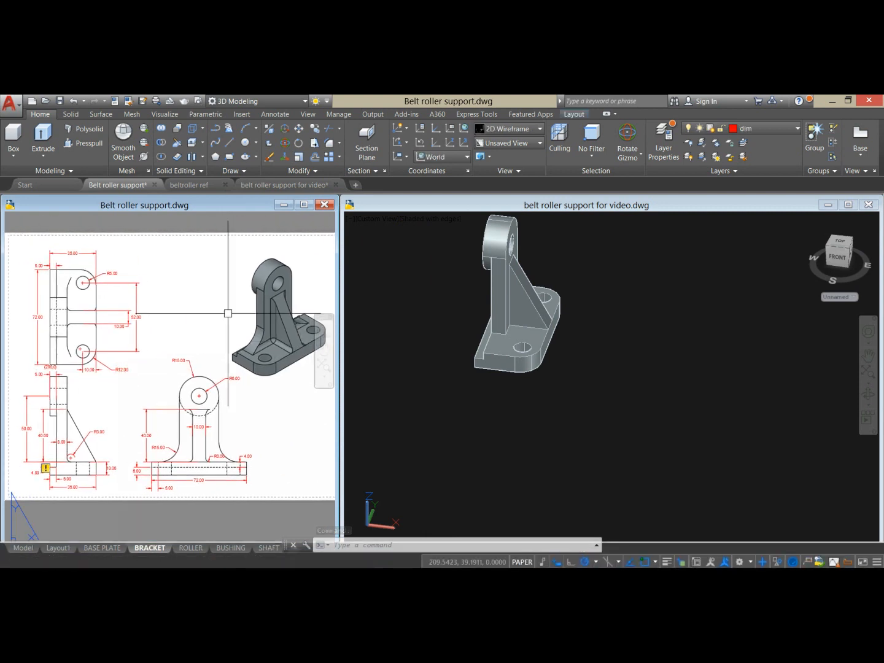
{"action": "left_click", "coordinate": [71, 114]}
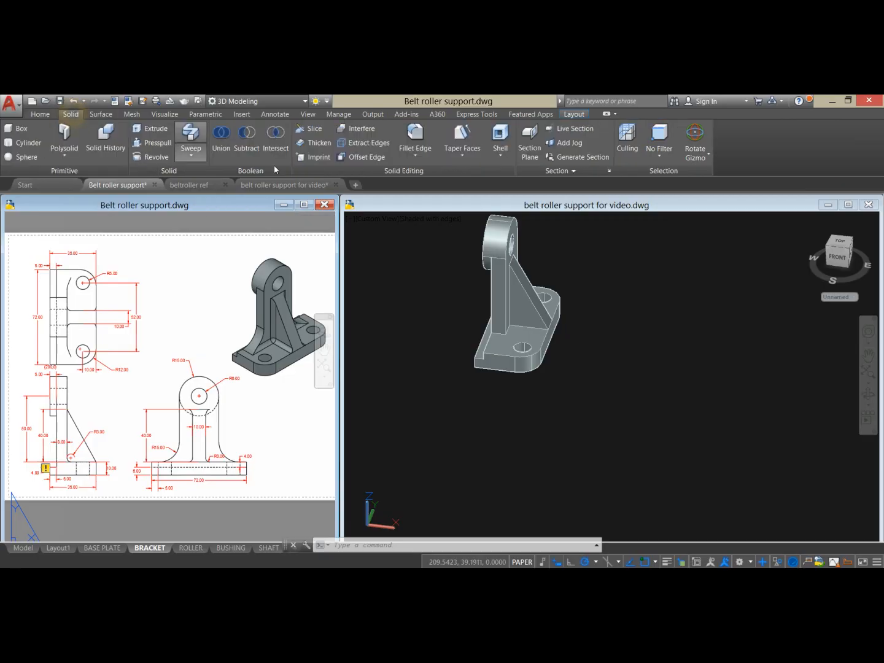
{"action": "left_click", "coordinate": [416, 132]}
{"action": "key", "text": "Escape"}
{"action": "scroll", "coordinate": [133, 408], "scroll_direction": "up", "scroll_amount": 2}
{"action": "middle_click_drag", "start_coordinate": [134, 408], "coordinate": [63, 433]}
{"action": "scroll", "coordinate": [202, 434], "scroll_direction": "up", "scroll_amount": 2}
{"action": "scroll", "coordinate": [195, 443], "scroll_direction": "up", "scroll_amount": 2}
{"action": "scroll", "coordinate": [195, 445], "scroll_direction": "down", "scroll_amount": 6}
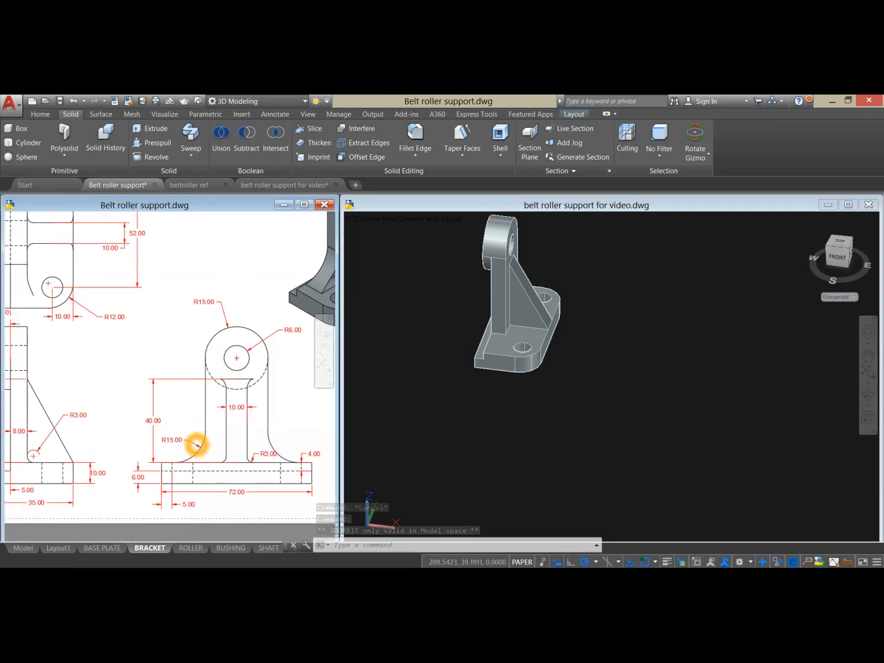
{"action": "left_click", "coordinate": [504, 399]}
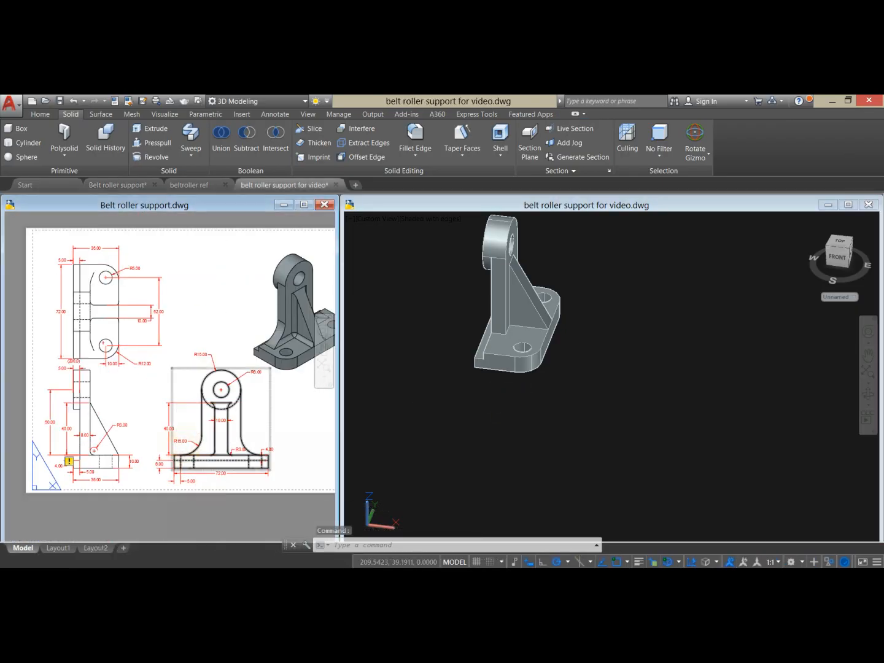
Step: Start an edge fillet with radius 15 and select the edge where one side of the bracket's upright meets the base
{"action": "left_click", "coordinate": [182, 443]}
{"action": "scroll", "coordinate": [178, 444], "scroll_direction": "up", "scroll_amount": 5}
{"action": "middle_click_drag", "start_coordinate": [177, 444], "coordinate": [118, 456]}
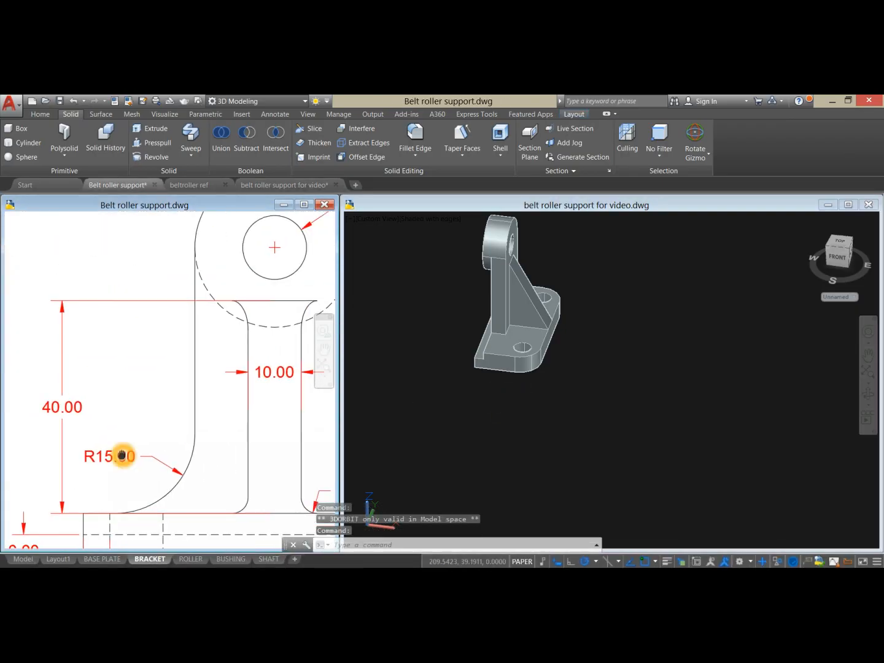
{"action": "left_click", "coordinate": [524, 429]}
{"action": "left_click", "coordinate": [426, 146]}
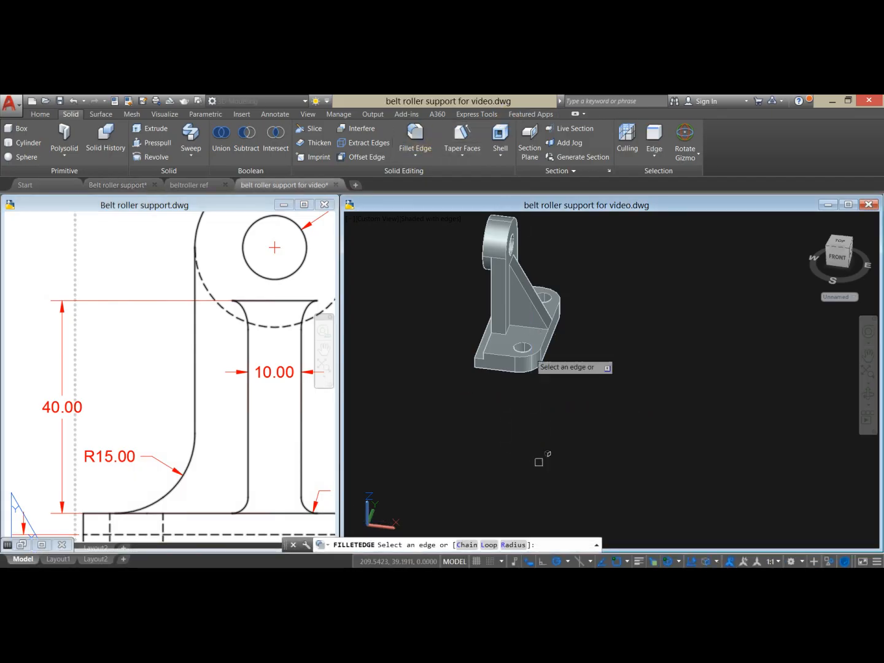
{"action": "left_click", "coordinate": [513, 545]}
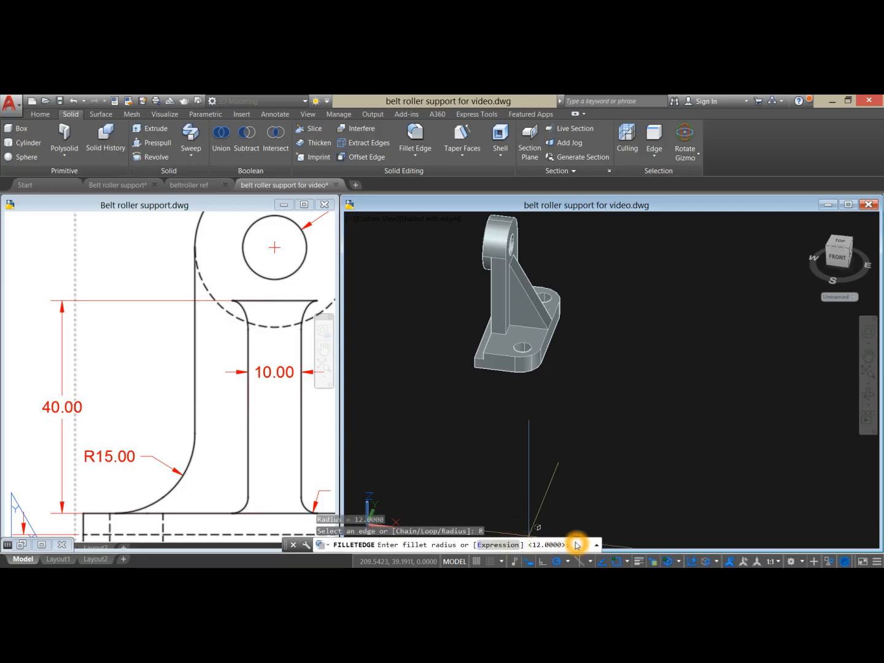
{"action": "key", "text": "Return"}
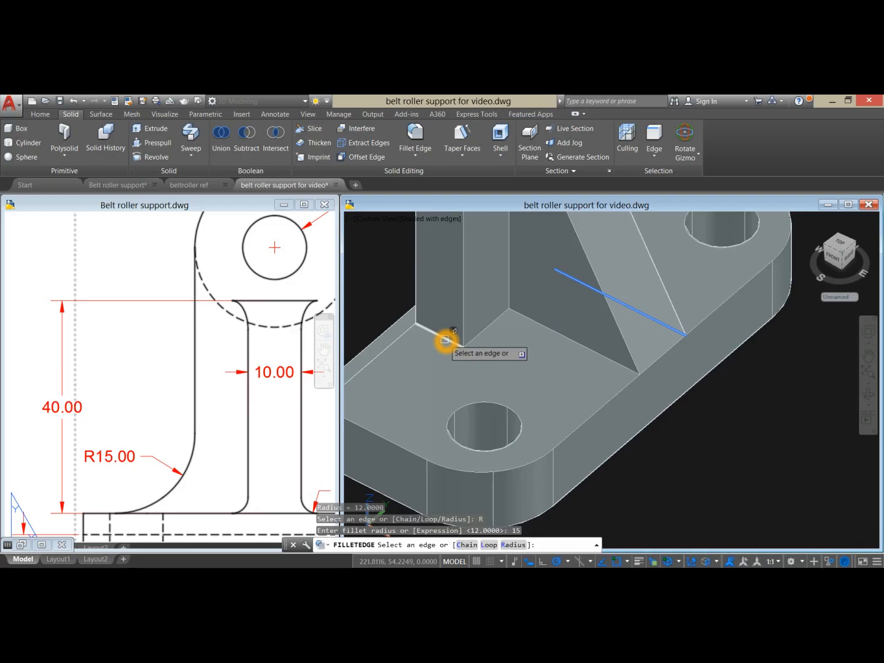
{"action": "left_click", "coordinate": [445, 340]}
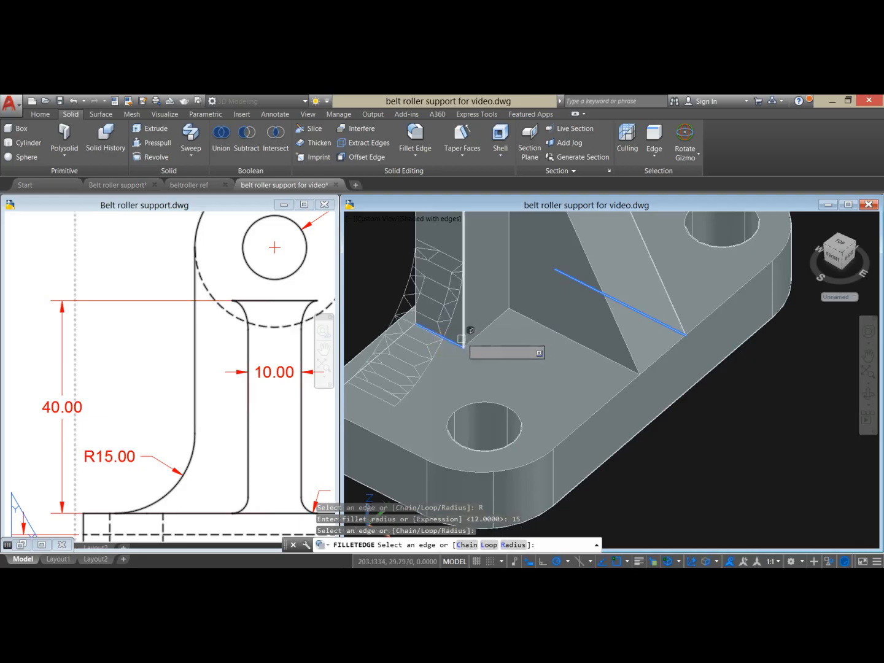
Step: Add the matching base edge on the opposite side of the upright and apply the fillet to both edges
{"action": "scroll", "coordinate": [470, 331], "scroll_direction": "down", "scroll_amount": 5}
{"action": "middle_click_drag", "start_coordinate": [583, 333], "coordinate": [476, 323], "text": "shift"}
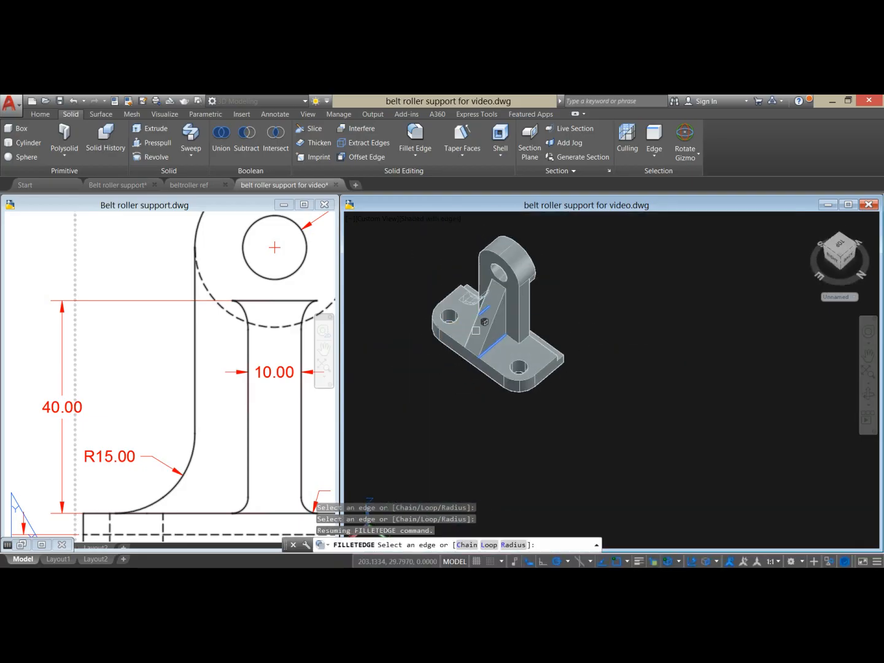
{"action": "scroll", "coordinate": [525, 343], "scroll_direction": "up", "scroll_amount": 4}
{"action": "left_click", "coordinate": [521, 342]}
{"action": "right_click", "coordinate": [586, 306]}
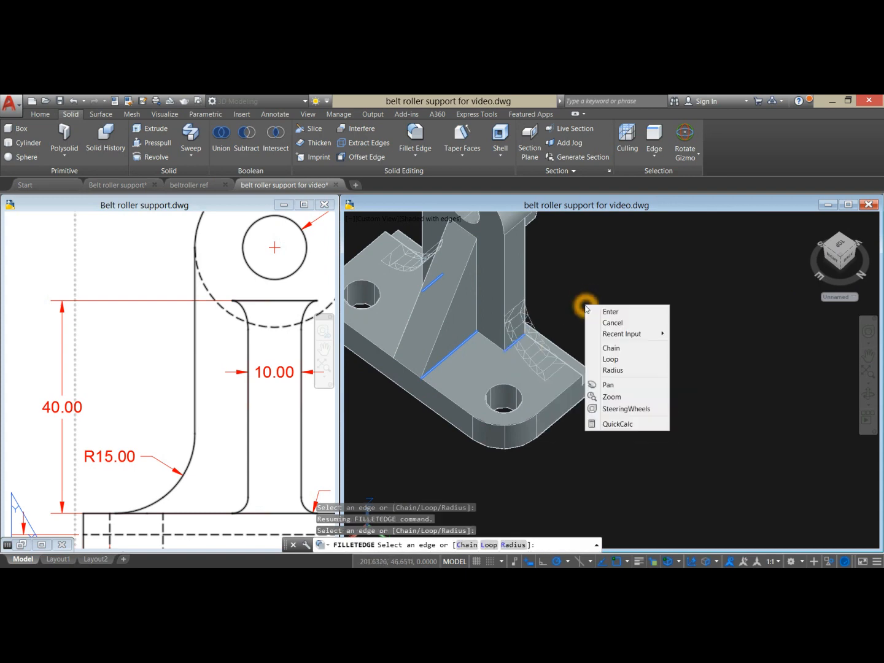
{"action": "left_click", "coordinate": [604, 310]}
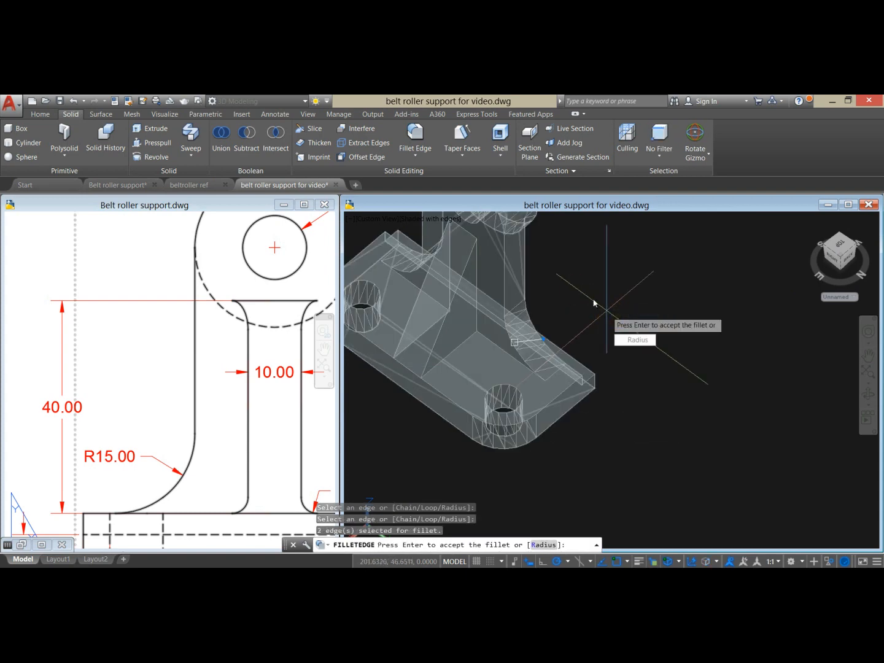
{"action": "right_click", "coordinate": [597, 297]}
{"action": "left_click", "coordinate": [621, 308]}
{"action": "scroll", "coordinate": [613, 312], "scroll_direction": "down", "scroll_amount": 6}
{"action": "mouse_move", "coordinate": [614, 321]}
{"action": "middle_mouse_down", "text": "shift"}
{"action": "mouse_move", "coordinate": [664, 319]}
{"action": "mouse_move", "coordinate": [644, 309]}
{"action": "mouse_move", "coordinate": [687, 248]}
{"action": "mouse_move", "coordinate": [681, 258]}
{"action": "mouse_move", "coordinate": [765, 298]}
{"action": "middle_mouse_up", "text": "shift"}
{"action": "key", "text": "Return"}
Step: Examine the bracket reference sheet's front, side and isometric views for the small fillets around the rib
{"action": "left_click", "coordinate": [269, 440]}
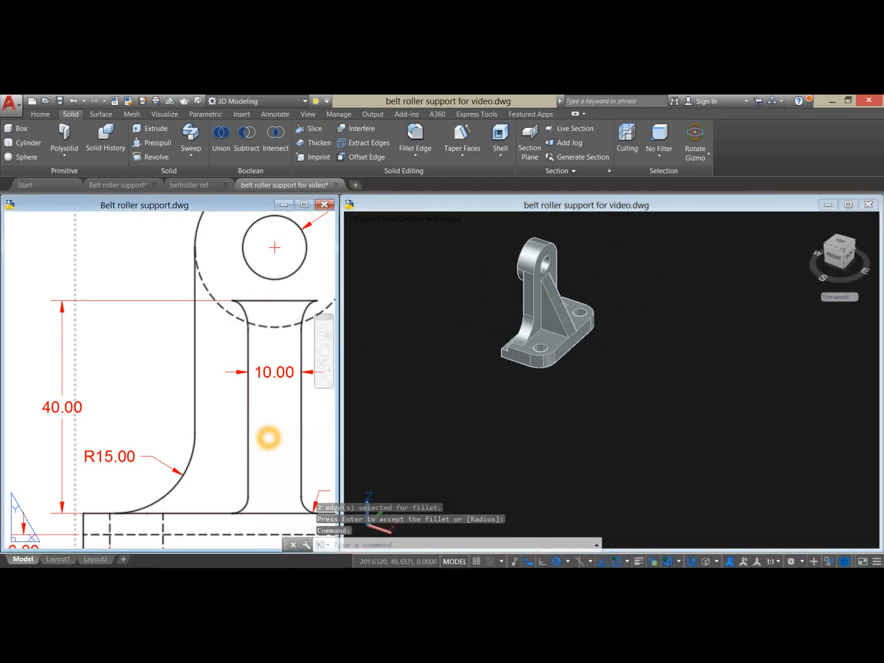
{"action": "scroll", "coordinate": [269, 438], "scroll_direction": "down", "scroll_amount": 5}
{"action": "middle_click_drag", "start_coordinate": [268, 437], "coordinate": [194, 429]}
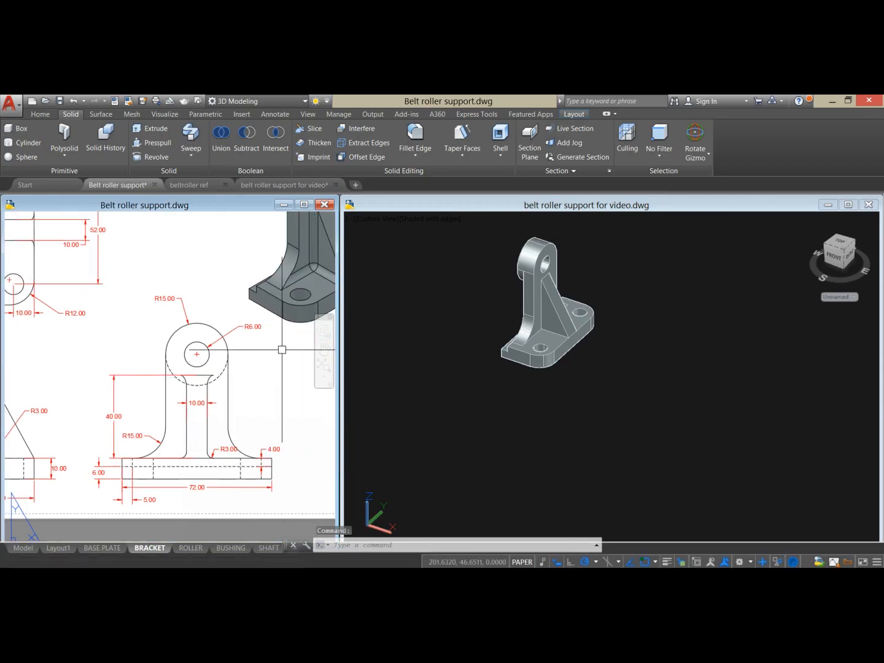
{"action": "middle_click_drag", "start_coordinate": [282, 350], "coordinate": [176, 441]}
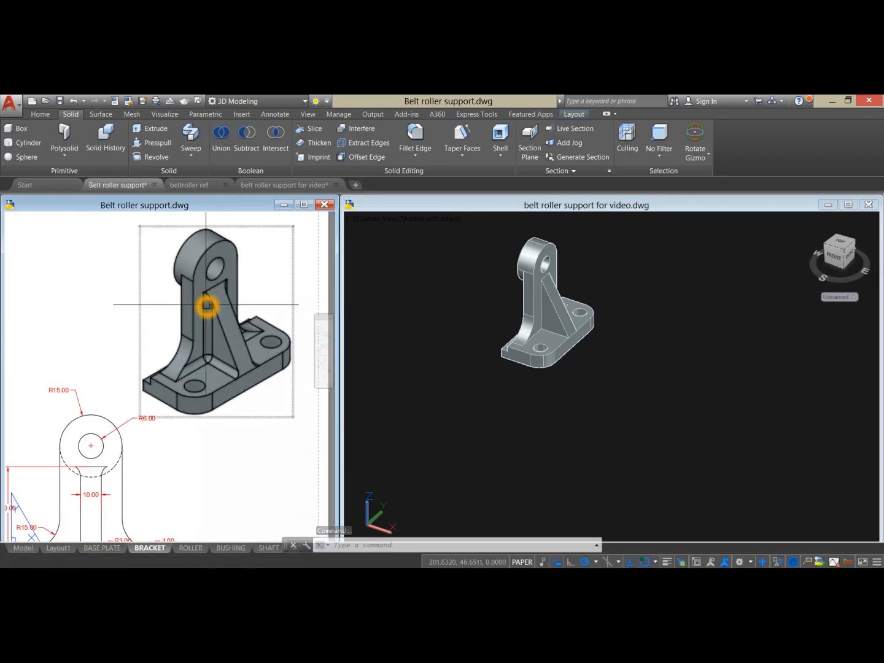
{"action": "scroll", "coordinate": [197, 343], "scroll_direction": "down", "scroll_amount": 3}
{"action": "middle_click_drag", "start_coordinate": [197, 342], "coordinate": [271, 312]}
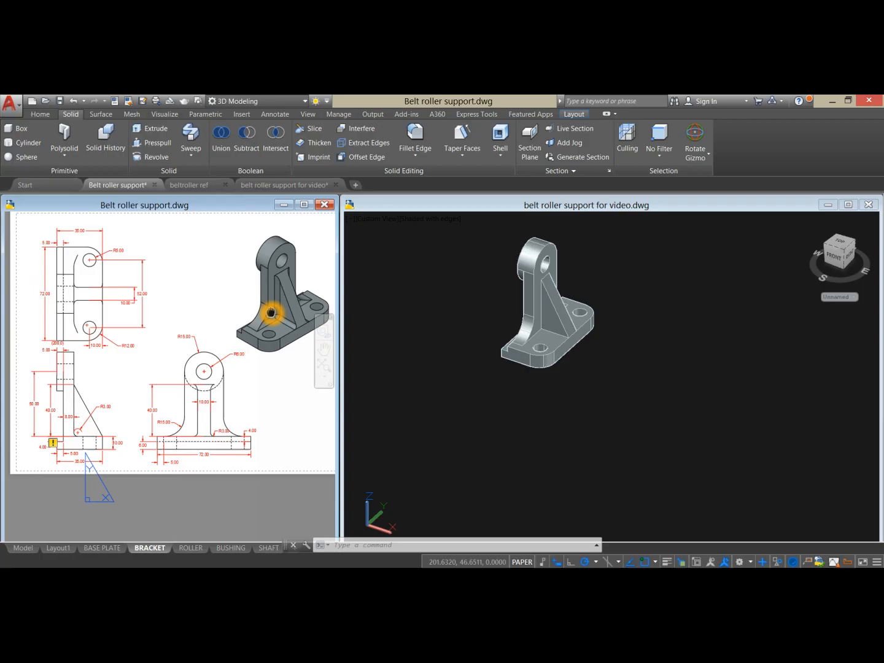
{"action": "scroll", "coordinate": [214, 426], "scroll_direction": "up", "scroll_amount": 2}
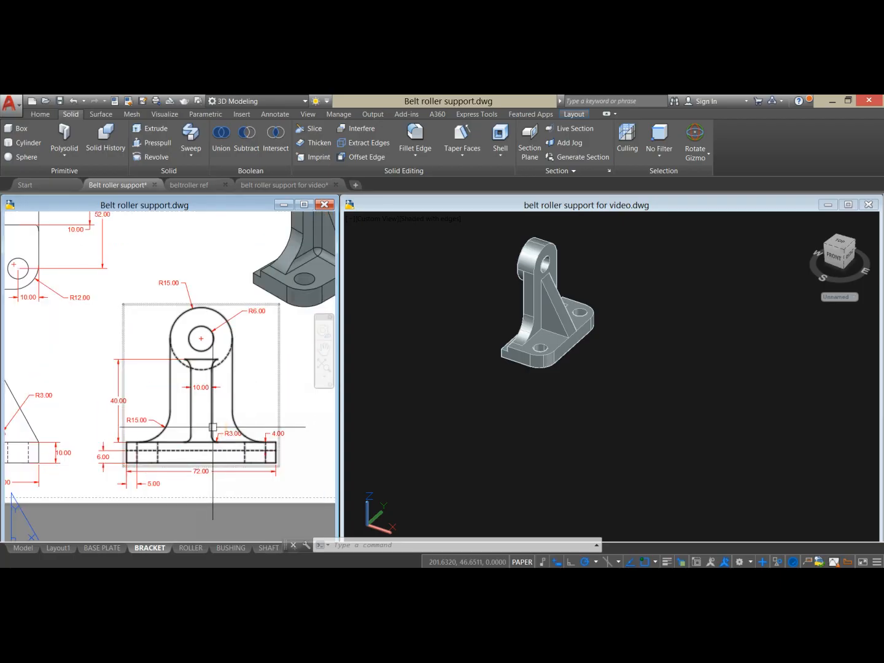
{"action": "mouse_move", "coordinate": [216, 426]}
{"action": "middle_mouse_down"}
{"action": "mouse_move", "coordinate": [194, 436]}
{"action": "mouse_move", "coordinate": [218, 442]}
{"action": "mouse_move", "coordinate": [255, 484]}
{"action": "middle_mouse_up"}
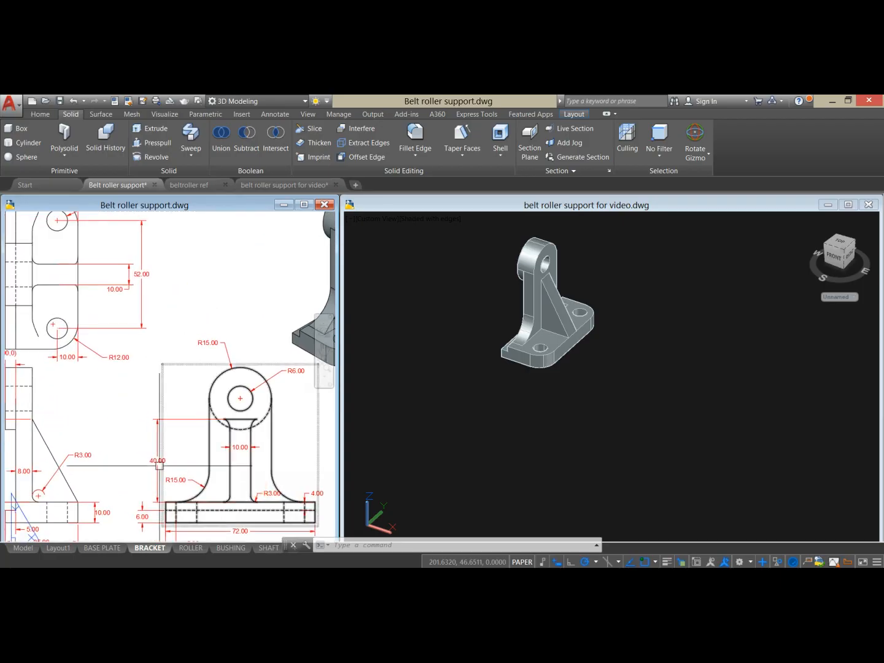
{"action": "scroll", "coordinate": [147, 454], "scroll_direction": "down", "scroll_amount": 2}
{"action": "middle_click_drag", "start_coordinate": [146, 453], "coordinate": [157, 441]}
{"action": "scroll", "coordinate": [97, 466], "scroll_direction": "up", "scroll_amount": 2}
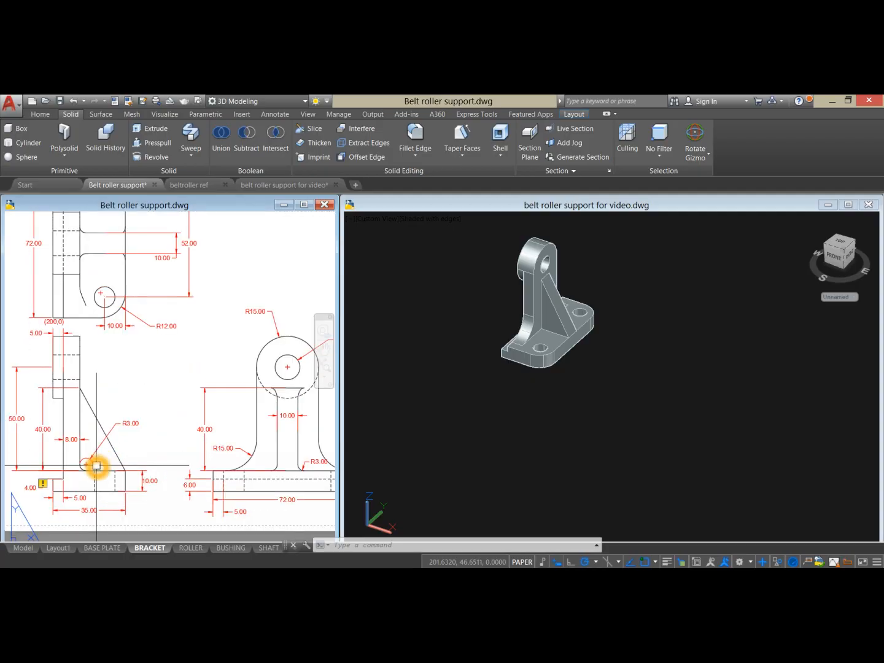
{"action": "mouse_move", "coordinate": [85, 465]}
{"action": "middle_mouse_down"}
{"action": "mouse_move", "coordinate": [114, 446]}
{"action": "mouse_move", "coordinate": [41, 430]}
{"action": "middle_mouse_up"}
{"action": "scroll", "coordinate": [113, 445], "scroll_direction": "down", "scroll_amount": 2}
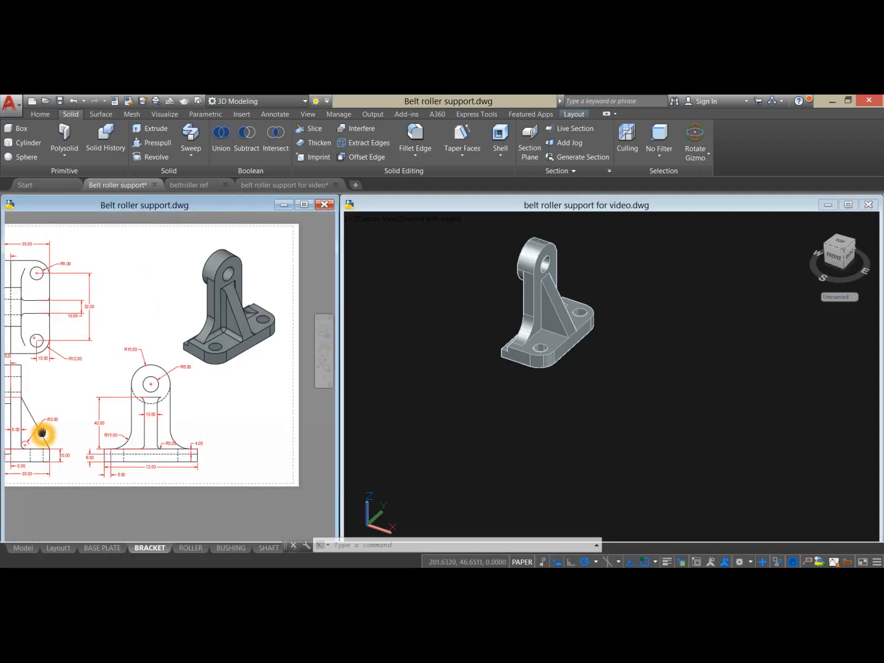
Step: Start another edge fillet on the bracket model and open its radius setting
{"action": "left_click", "coordinate": [616, 392]}
{"action": "left_click", "coordinate": [432, 153]}
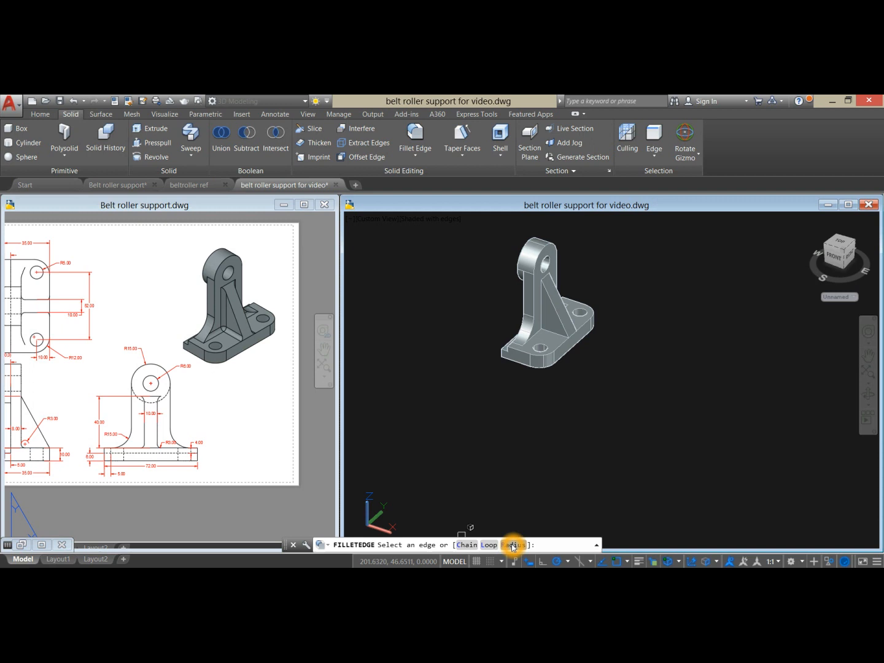
{"action": "left_click", "coordinate": [512, 545]}
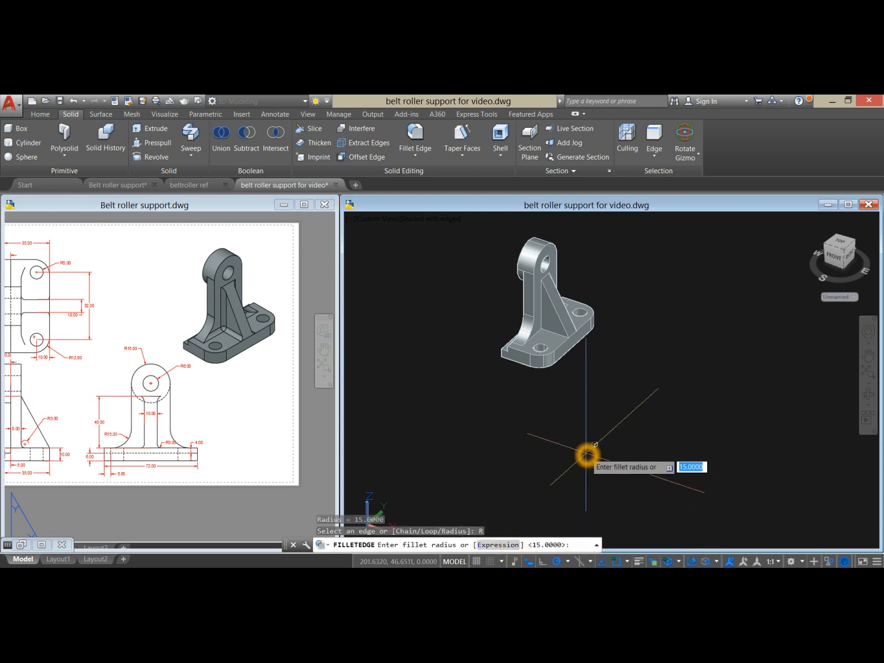
Step: Fillet the edges where the rib meets the upright and base on both sides, plus one upright-to-base edge, with radius 3
{"action": "type", "text": "3"}
{"action": "key", "text": "Return"}
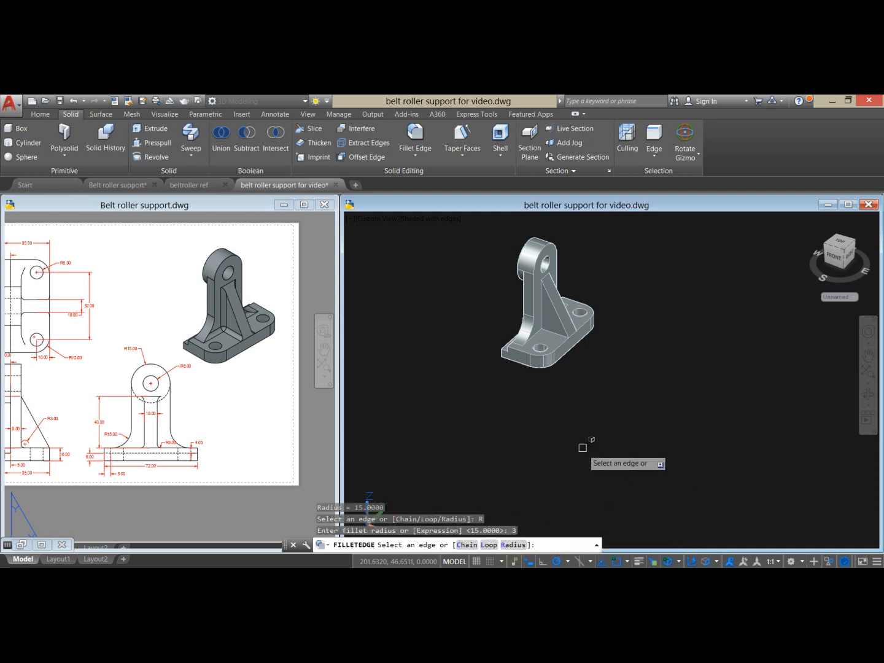
{"action": "scroll", "coordinate": [550, 287], "scroll_direction": "up", "scroll_amount": 4}
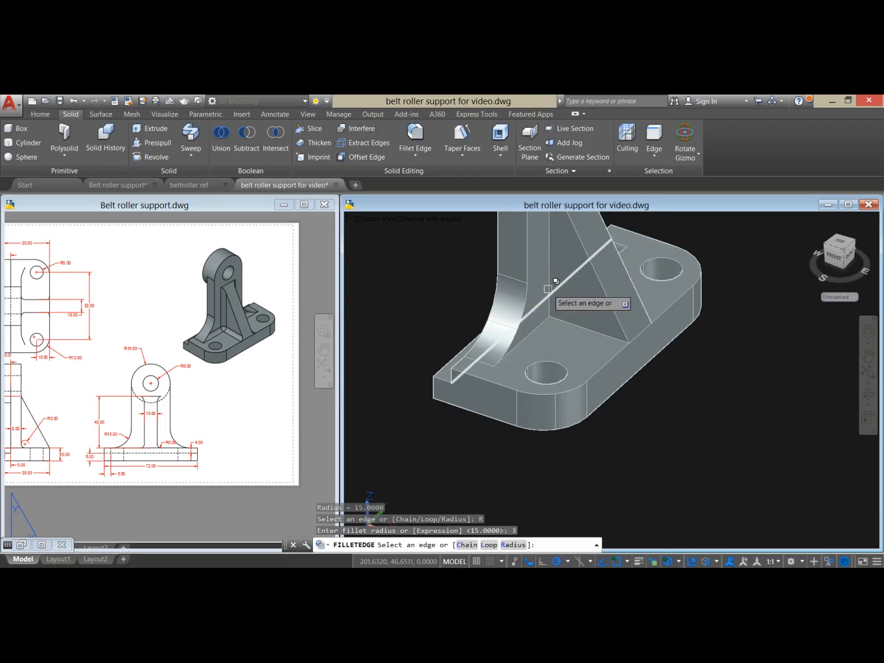
{"action": "left_click", "coordinate": [548, 289]}
{"action": "left_click", "coordinate": [550, 287]}
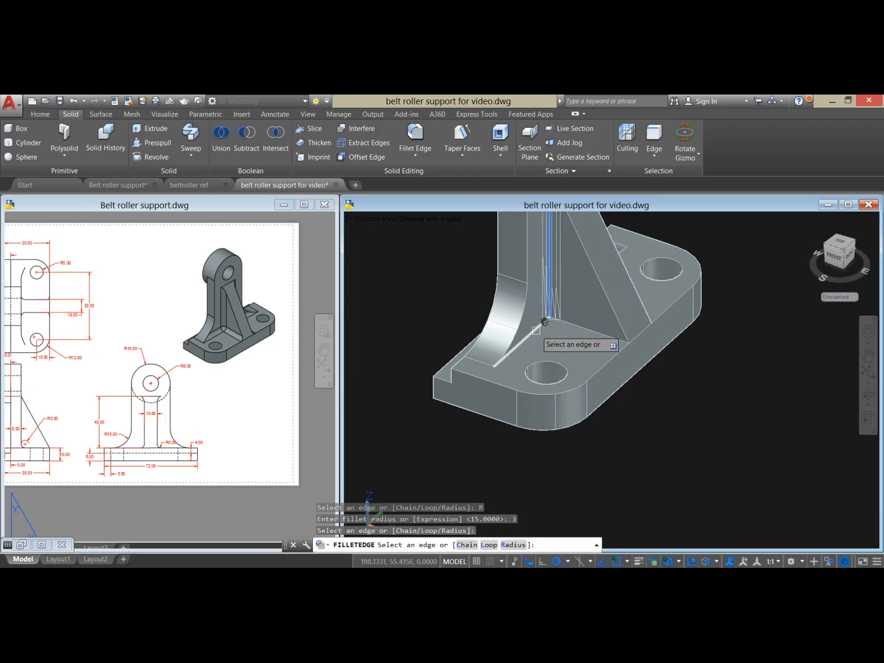
{"action": "left_click", "coordinate": [536, 331]}
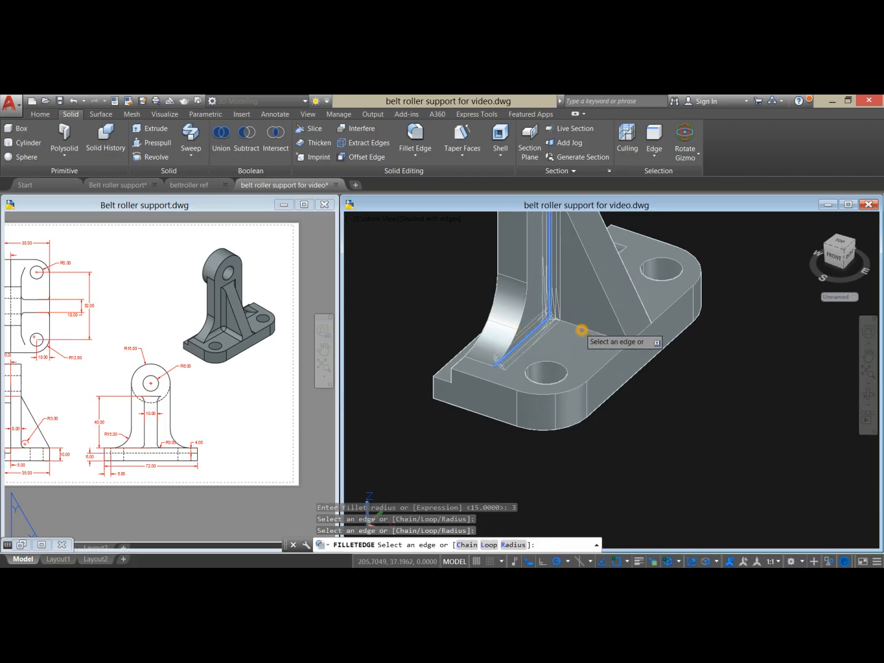
{"action": "middle_click_drag", "start_coordinate": [723, 316], "coordinate": [584, 343], "text": "shift"}
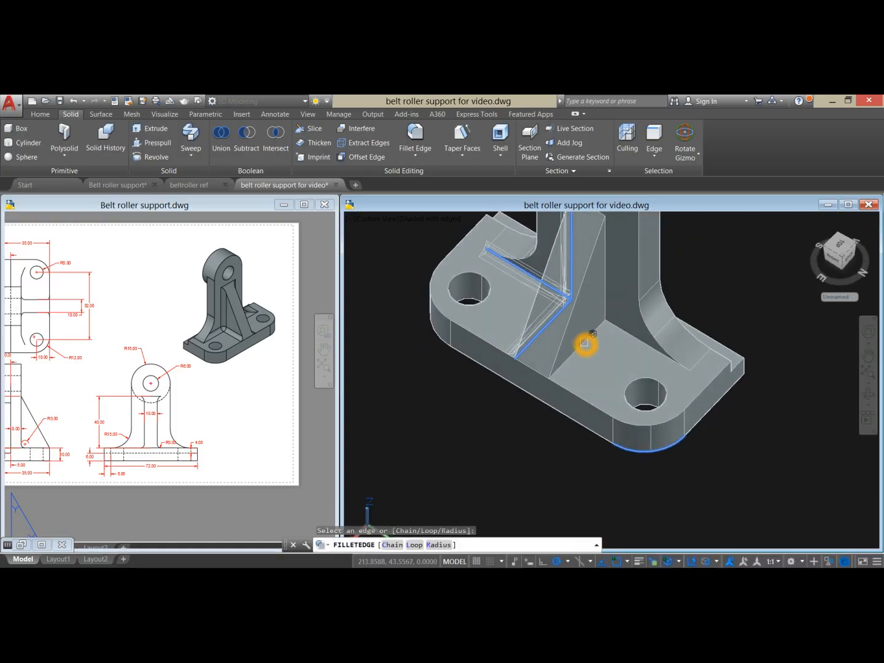
{"action": "left_click", "coordinate": [606, 280]}
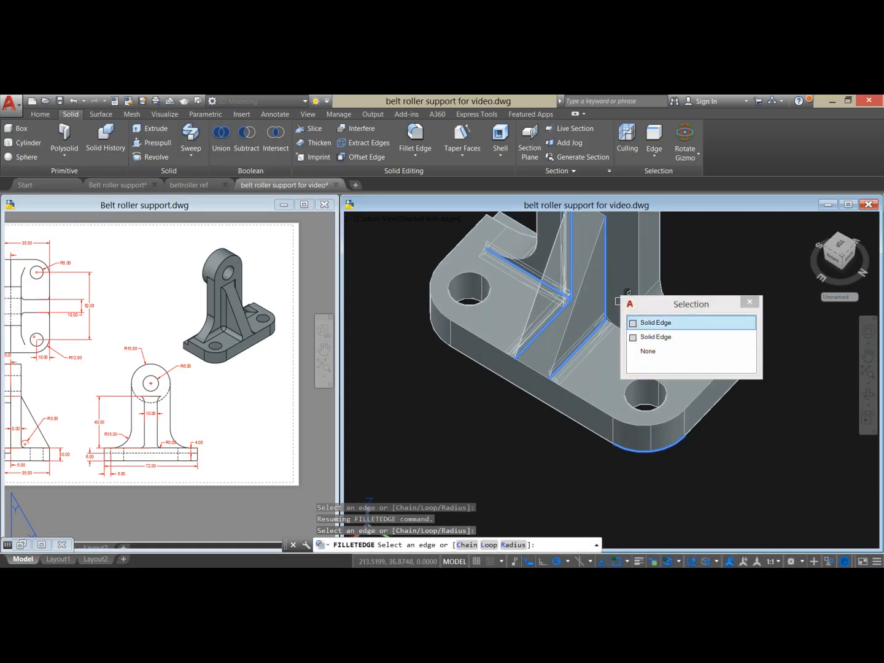
{"action": "left_click", "coordinate": [605, 287]}
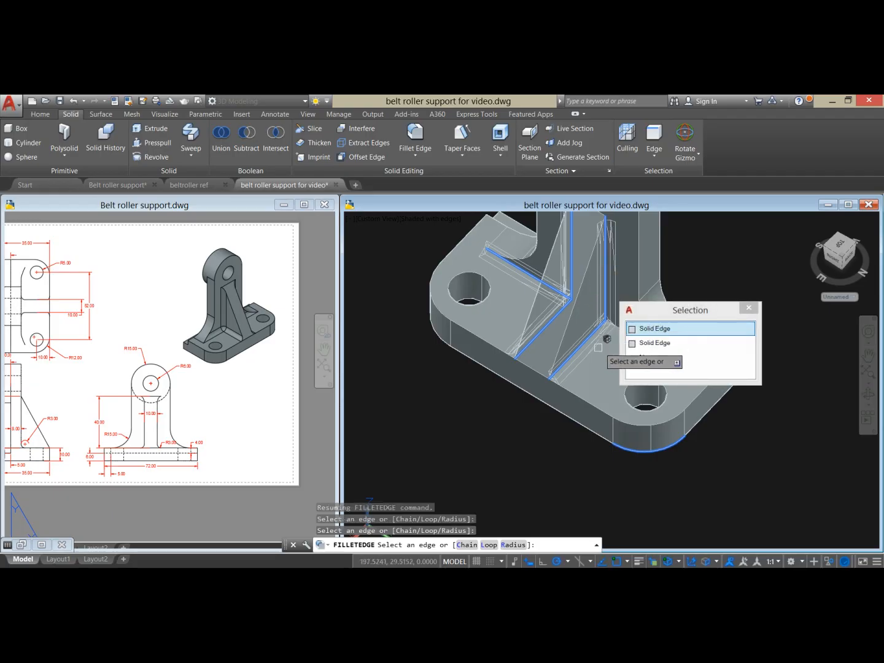
{"action": "right_click", "coordinate": [394, 389]}
{"action": "left_click", "coordinate": [418, 394]}
{"action": "right_click", "coordinate": [421, 398]}
{"action": "left_click", "coordinate": [434, 402]}
Step: Fillet the remaining edge between the upright and the base beside the rib, keeping the radius at 3
{"action": "middle_click_drag", "start_coordinate": [448, 396], "coordinate": [470, 395], "text": "shift"}
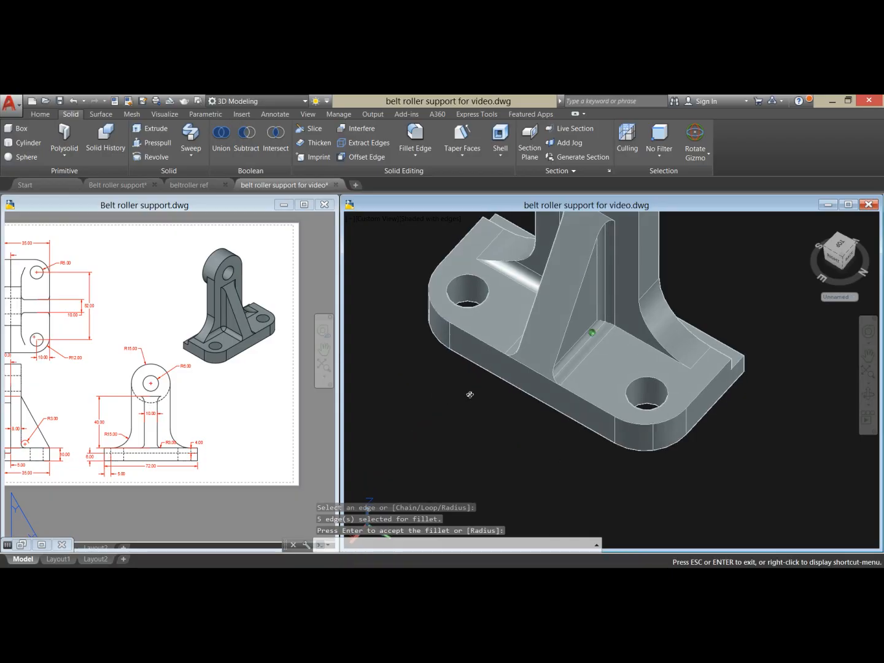
{"action": "right_click", "coordinate": [608, 290]}
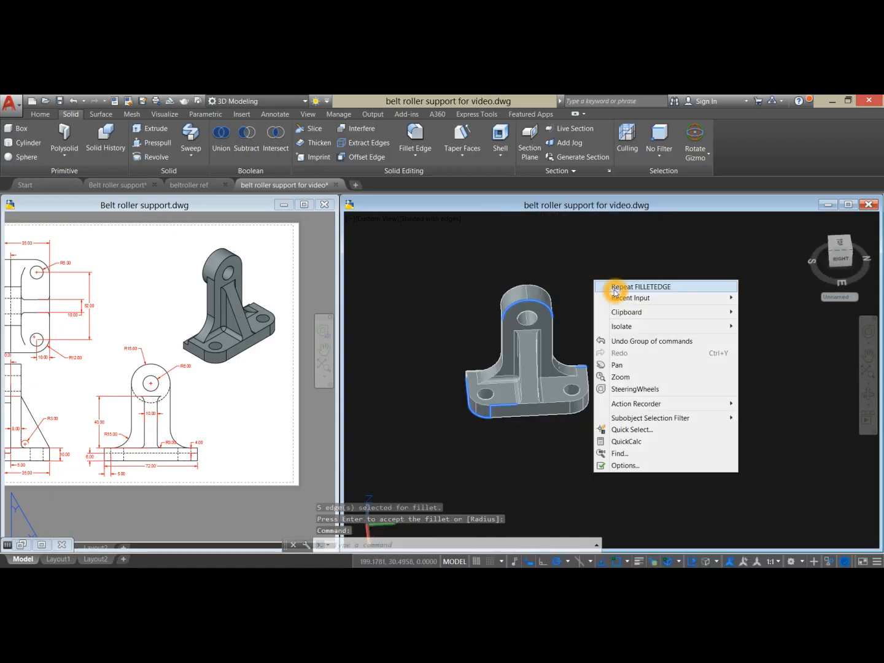
{"action": "left_click", "coordinate": [614, 287]}
{"action": "scroll", "coordinate": [536, 386], "scroll_direction": "up", "scroll_amount": 3}
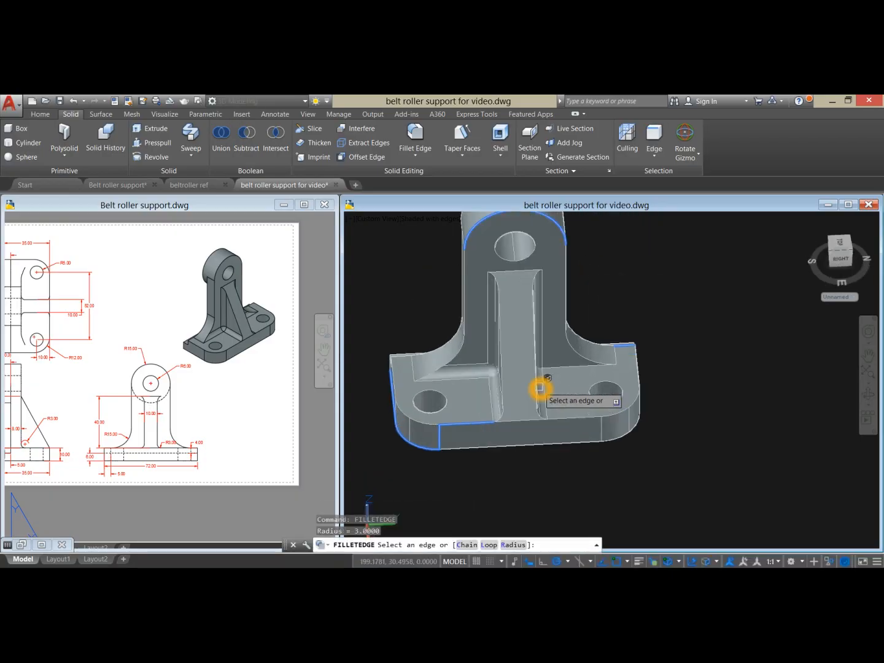
{"action": "scroll", "coordinate": [560, 398], "scroll_direction": "up", "scroll_amount": 2}
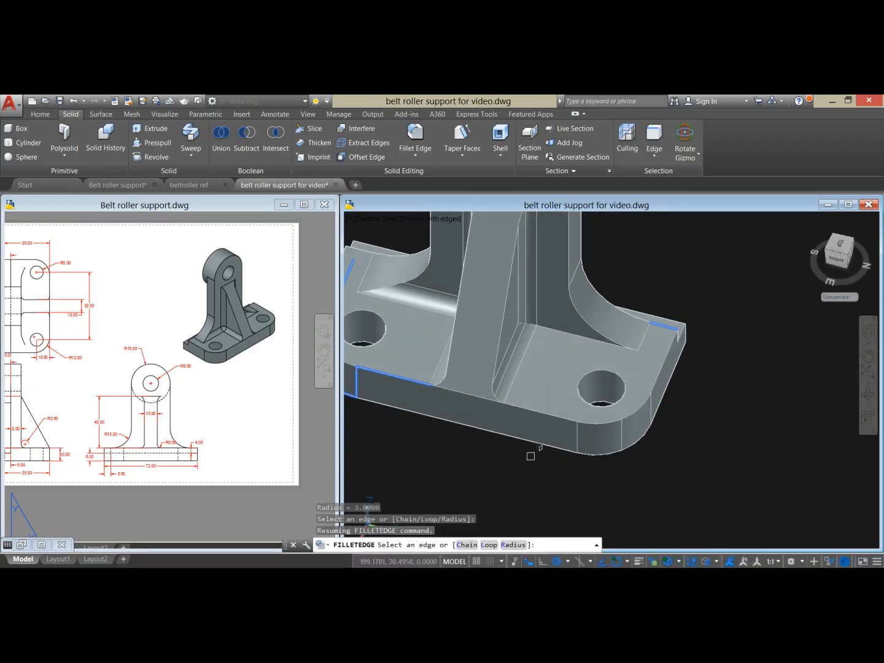
{"action": "left_click", "coordinate": [561, 334]}
{"action": "right_click", "coordinate": [632, 268]}
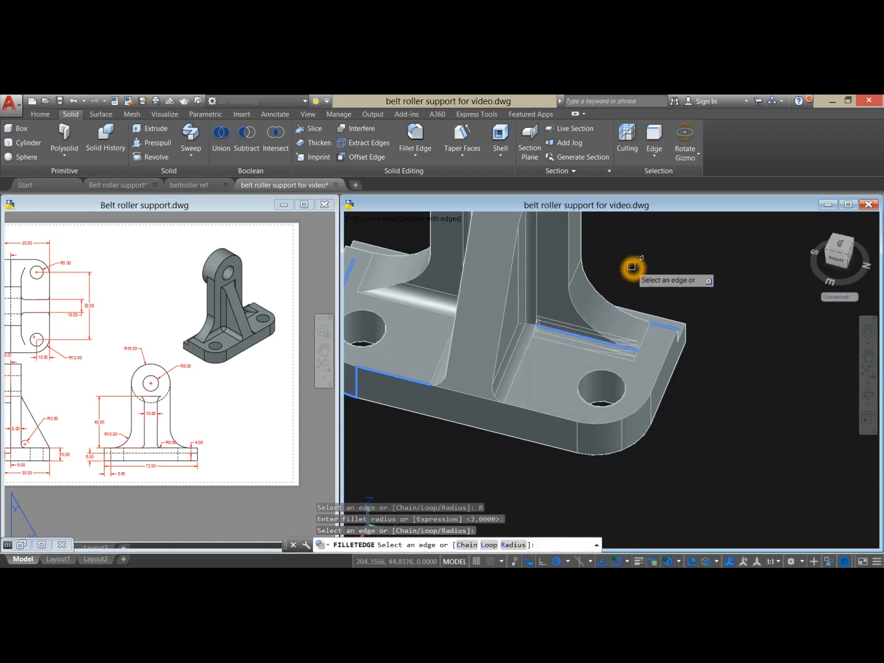
{"action": "left_click", "coordinate": [649, 273]}
{"action": "right_click", "coordinate": [652, 283]}
{"action": "left_click", "coordinate": [665, 287]}
{"action": "scroll", "coordinate": [665, 288], "scroll_direction": "down", "scroll_amount": 5}
{"action": "mouse_move", "coordinate": [663, 286]}
{"action": "middle_mouse_down", "text": "shift"}
{"action": "mouse_move", "coordinate": [450, 420]}
{"action": "mouse_move", "coordinate": [489, 418]}
{"action": "mouse_move", "coordinate": [451, 412]}
{"action": "middle_mouse_up", "text": "shift"}
{"action": "left_click", "coordinate": [114, 513]}
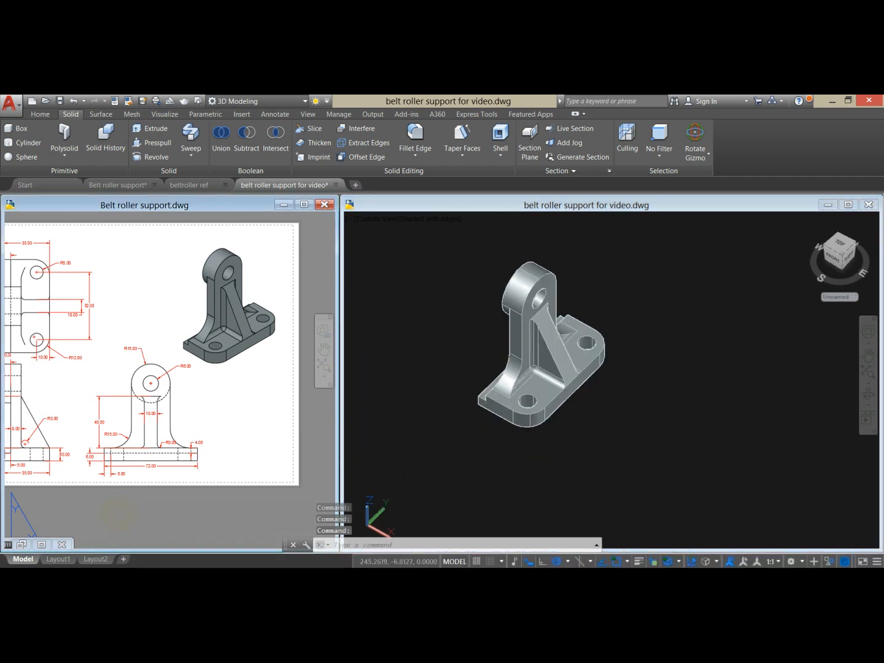
{"action": "left_click", "coordinate": [247, 457]}
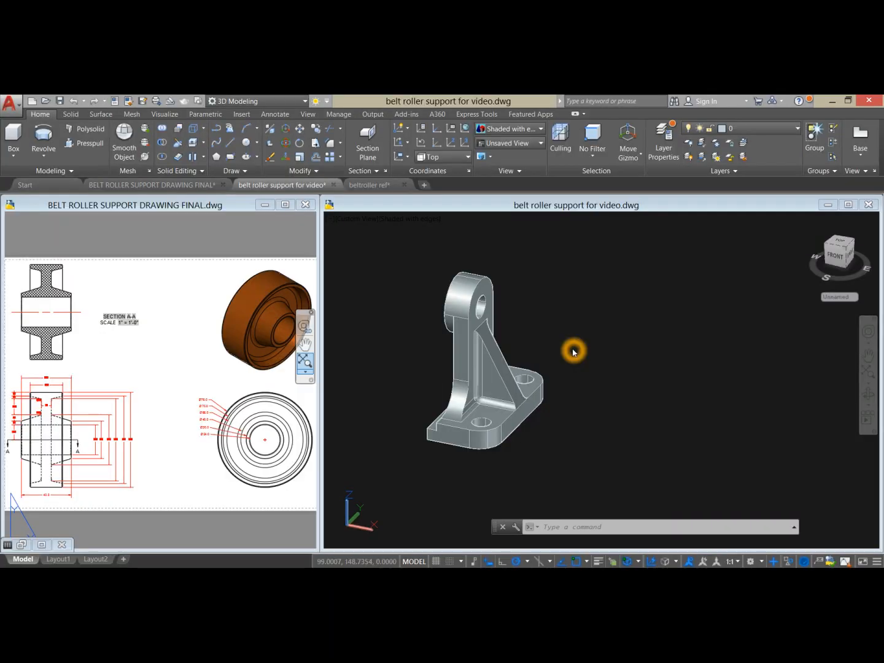
Step: Draw a 100-unit line along the X axis, starting at the centre of the support's upper hole
{"action": "left_click", "coordinate": [573, 352]}
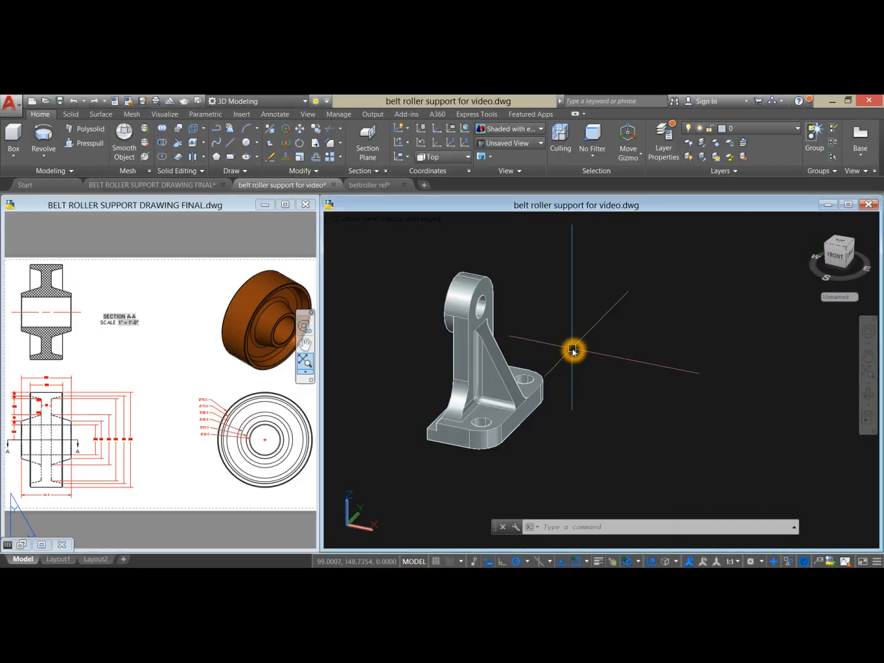
{"action": "type", "text": "l"}
{"action": "key", "text": "Return"}
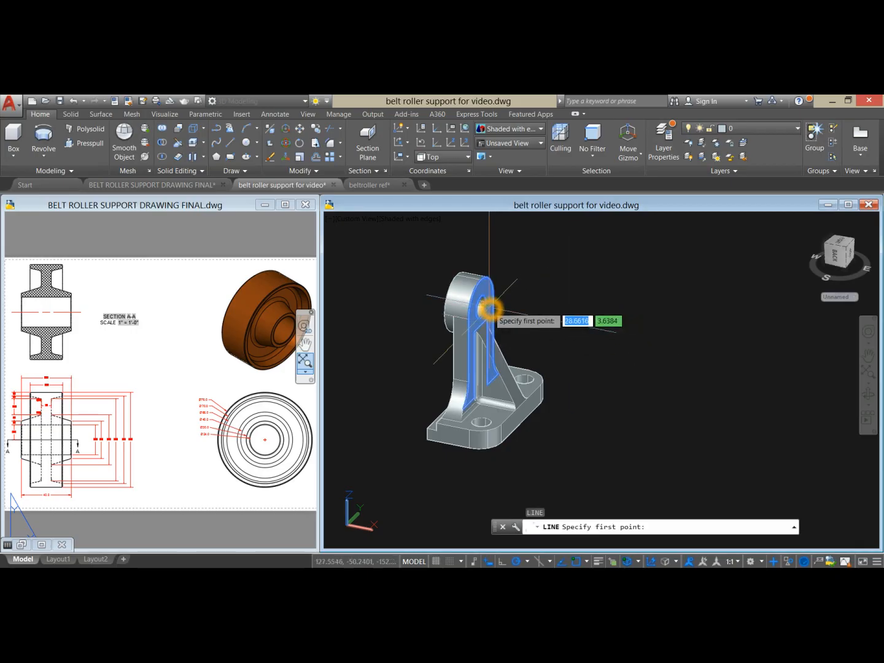
{"action": "scroll", "coordinate": [483, 310], "scroll_direction": "up", "scroll_amount": 5}
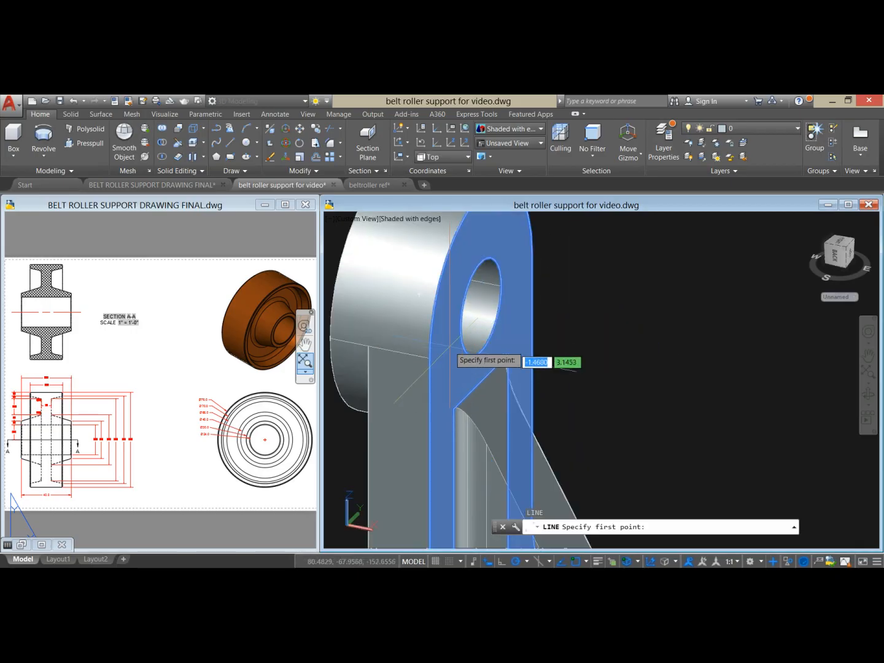
{"action": "left_click", "coordinate": [483, 307]}
{"action": "scroll", "coordinate": [488, 309], "scroll_direction": "down", "scroll_amount": 5}
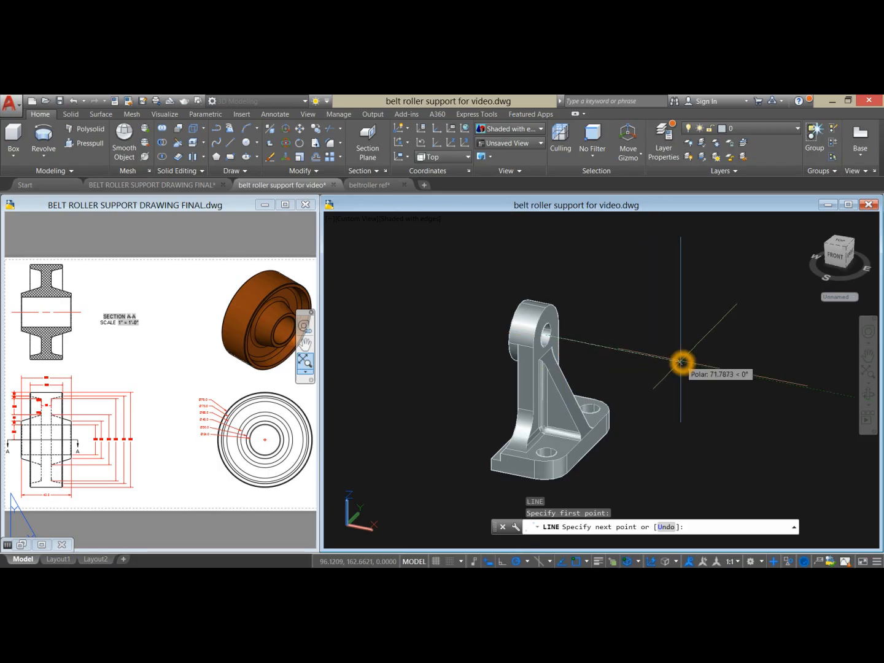
{"action": "type", "text": "100"}
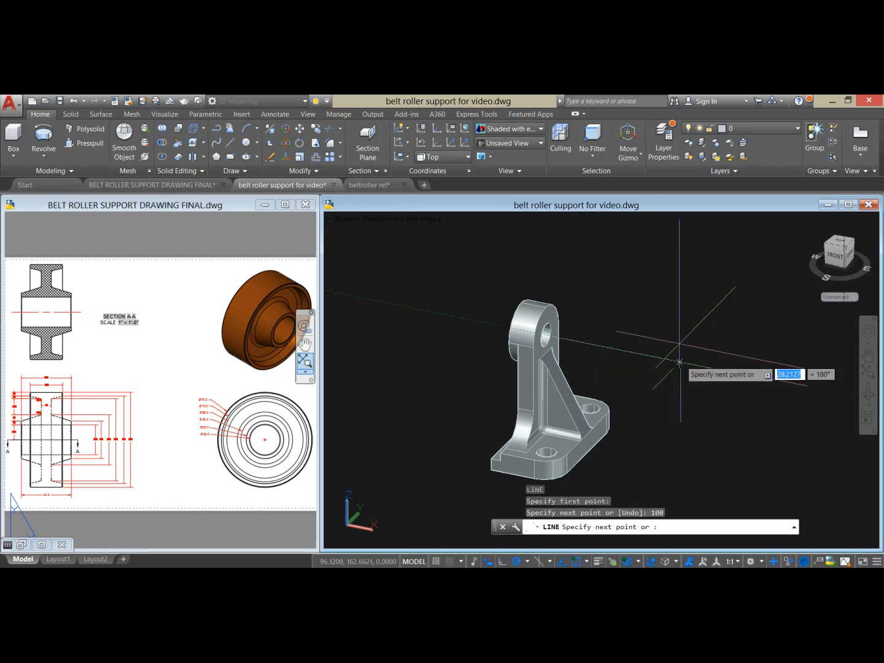
{"action": "key", "text": "Return"}
{"action": "right_click", "coordinate": [666, 289]}
{"action": "left_click", "coordinate": [690, 296]}
Step: Set the model's view to the preset Front view
{"action": "left_click", "coordinate": [398, 224]}
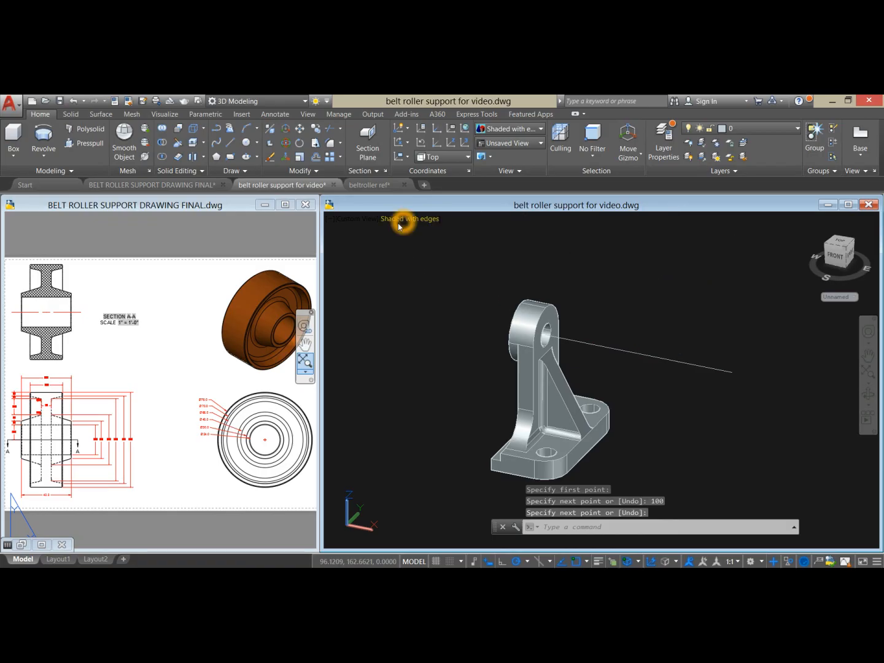
{"action": "left_click", "coordinate": [356, 221]}
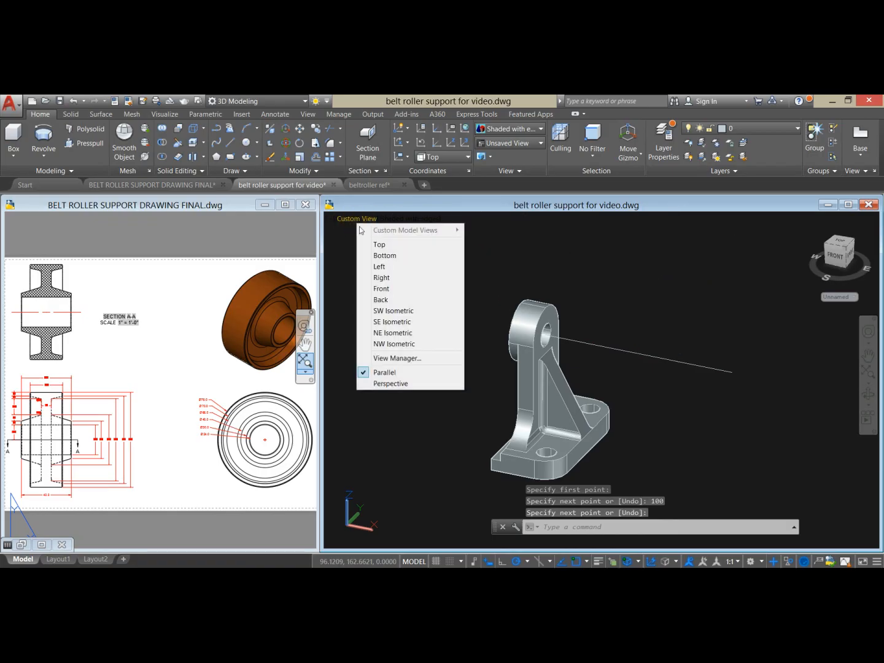
{"action": "left_click", "coordinate": [382, 288]}
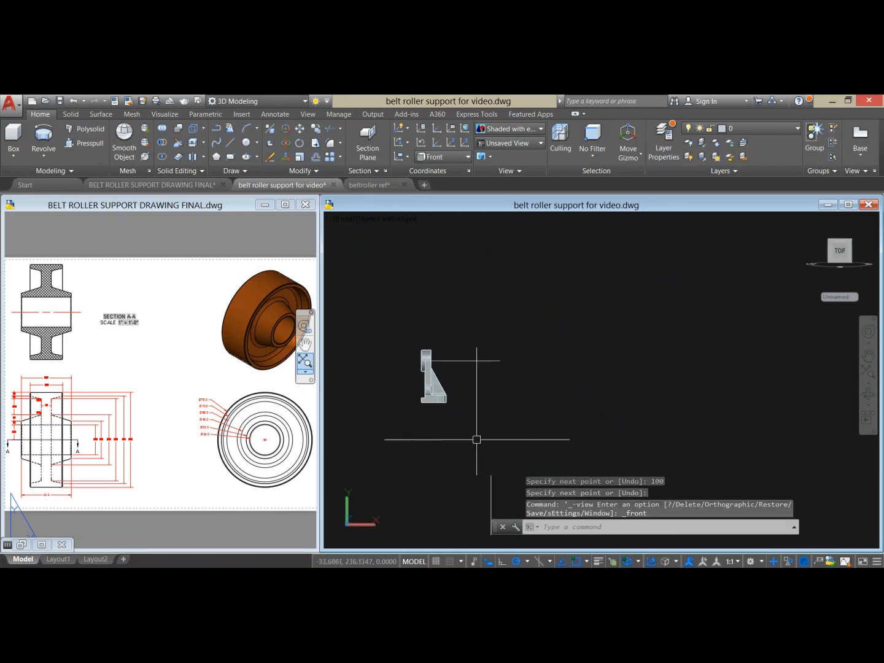
Step: Hide the roller support solid with object isolation, keeping only the construction line on display
{"action": "scroll", "coordinate": [439, 395], "scroll_direction": "up", "scroll_amount": 5}
{"action": "left_click", "coordinate": [438, 392]}
{"action": "right_click", "coordinate": [473, 243]}
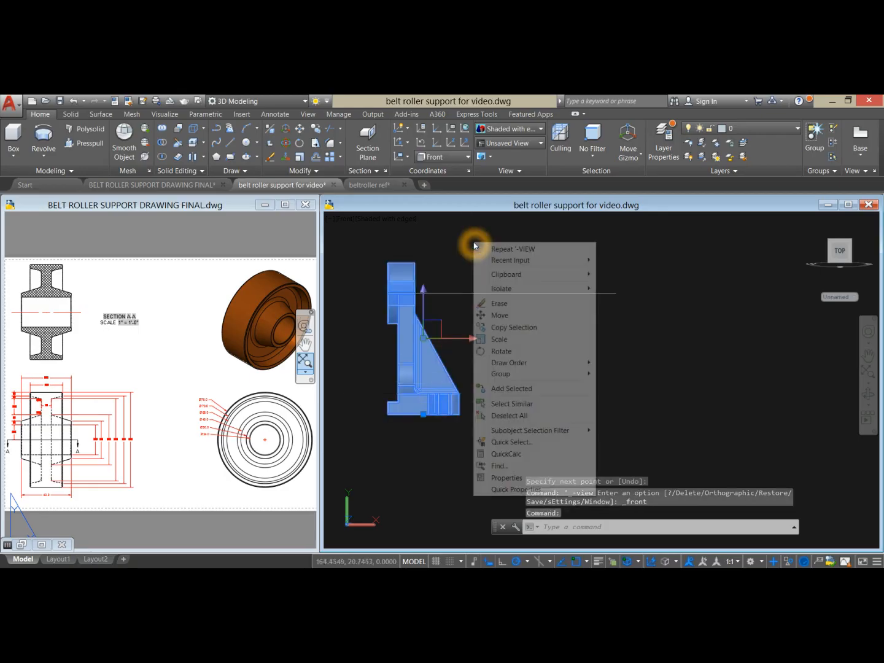
{"action": "left_click", "coordinate": [508, 289]}
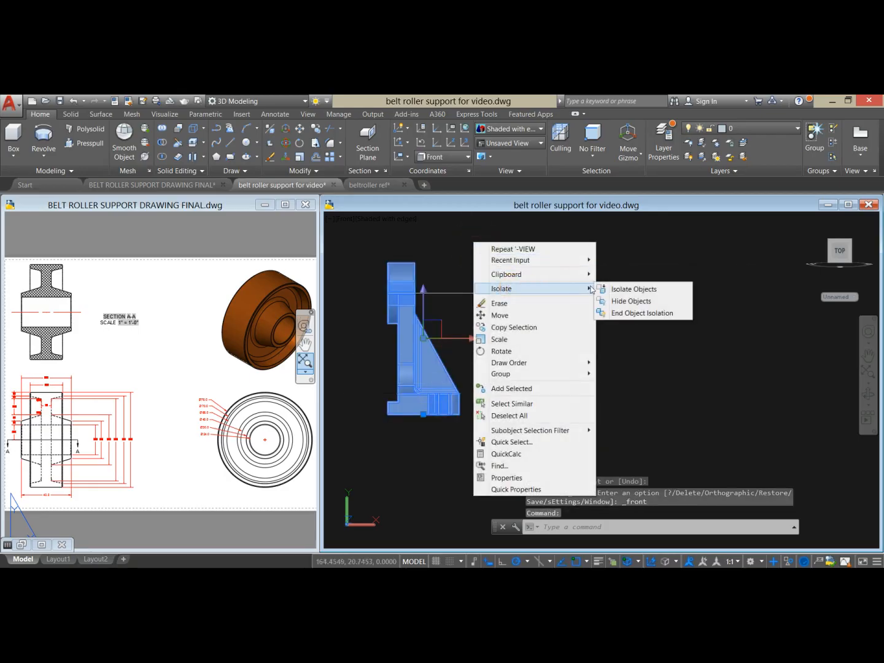
{"action": "left_click", "coordinate": [620, 302]}
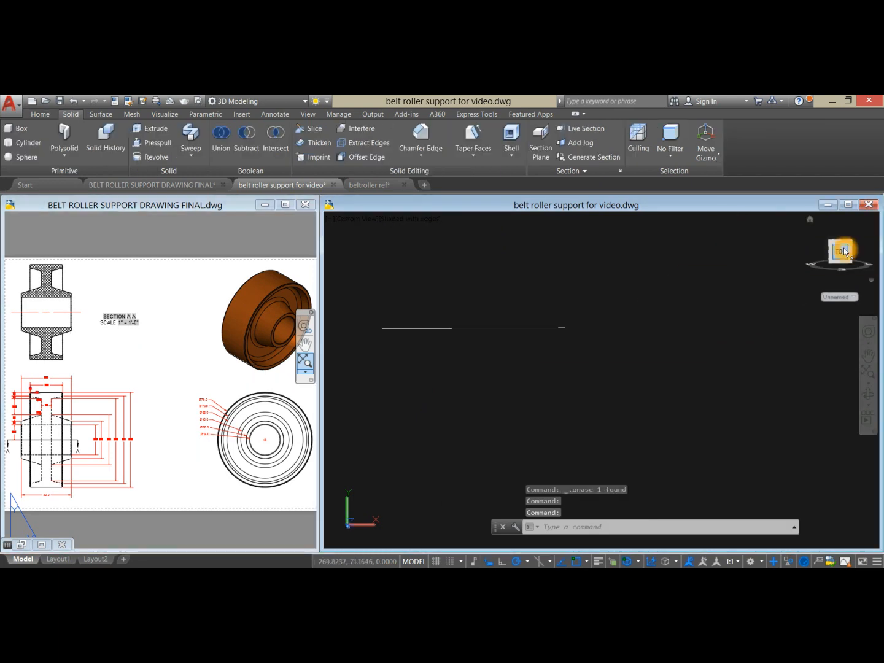
Step: Consult the roller's reference dimensions and draw a 26-unit horizontal line extending from the far end of the 100-unit line
{"action": "scroll", "coordinate": [572, 362], "scroll_direction": "down", "scroll_amount": 4}
{"action": "middle_click_drag", "start_coordinate": [574, 362], "coordinate": [500, 343]}
{"action": "left_click", "coordinate": [112, 414]}
{"action": "scroll", "coordinate": [113, 415], "scroll_direction": "up", "scroll_amount": 5}
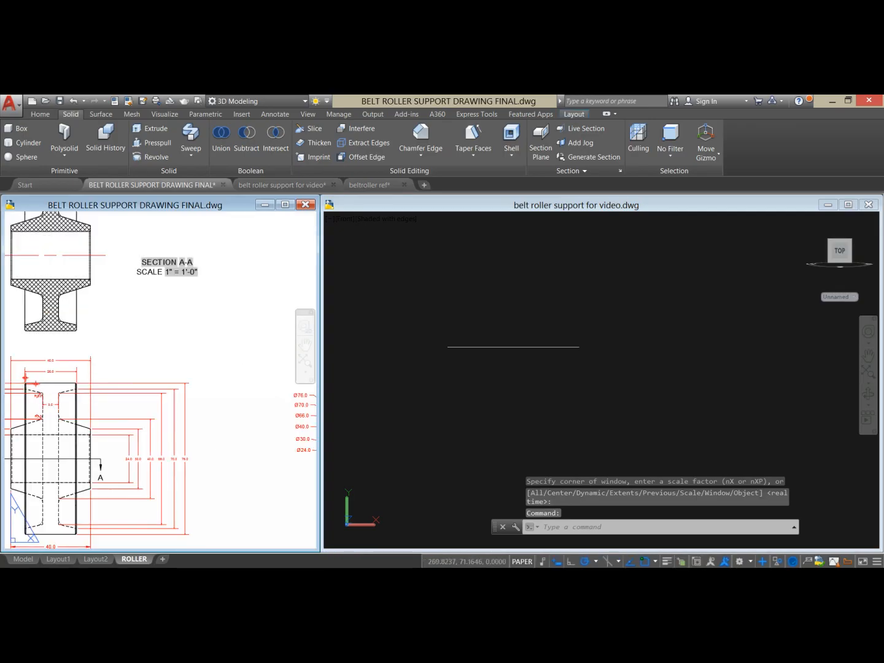
{"action": "scroll", "coordinate": [118, 355], "scroll_direction": "up", "scroll_amount": 5}
{"action": "middle_click_drag", "start_coordinate": [167, 335], "coordinate": [153, 356]}
{"action": "left_click", "coordinate": [588, 381]}
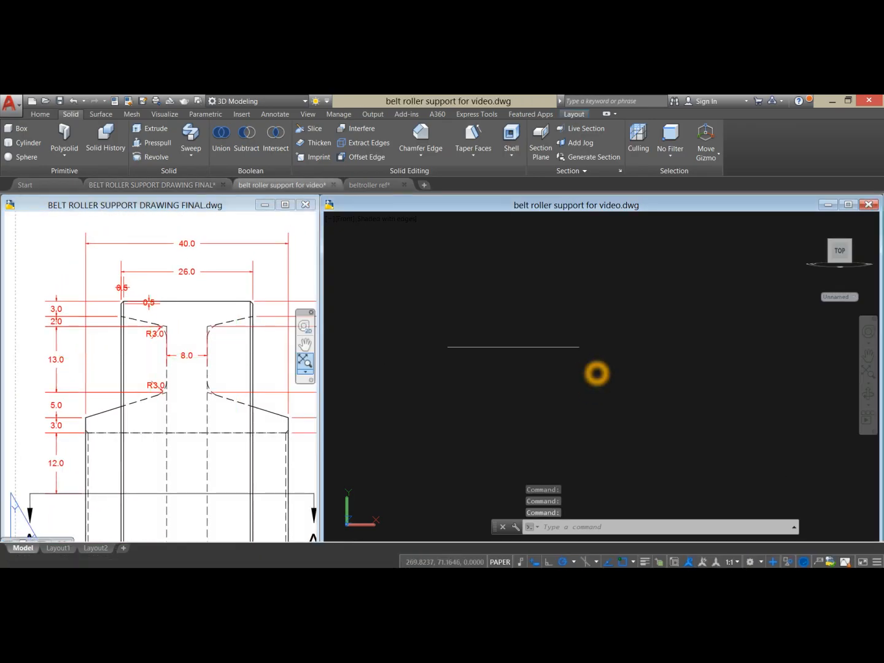
{"action": "type", "text": "l"}
{"action": "key", "text": "Return"}
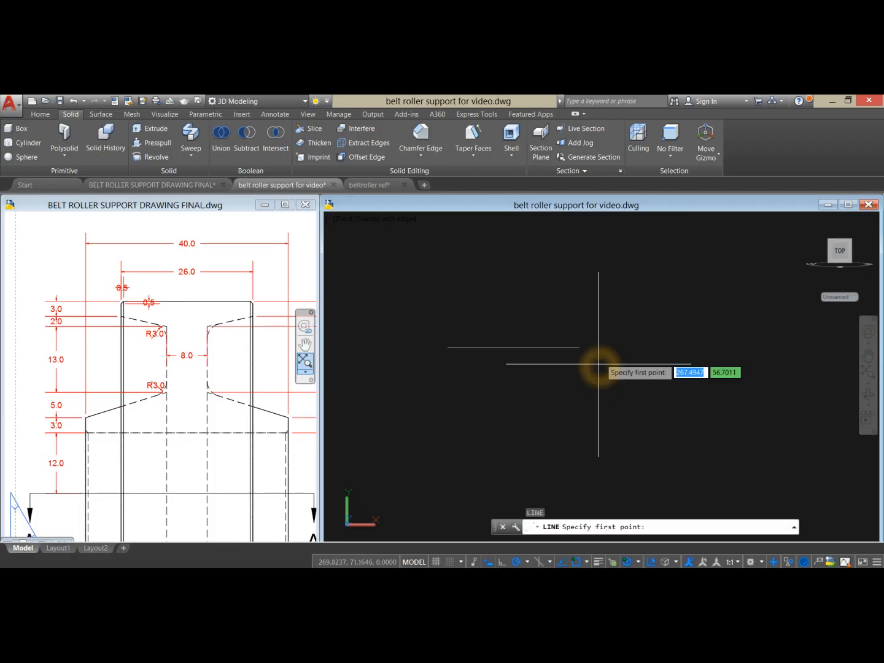
{"action": "left_click", "coordinate": [583, 347]}
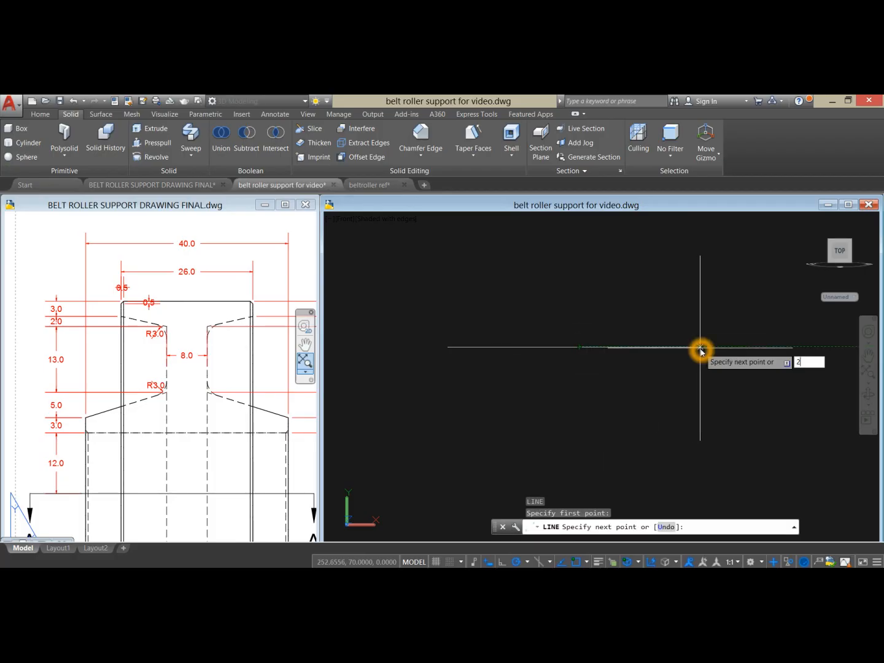
{"action": "key", "text": "Return"}
{"action": "right_click", "coordinate": [681, 285]}
{"action": "left_click", "coordinate": [706, 288]}
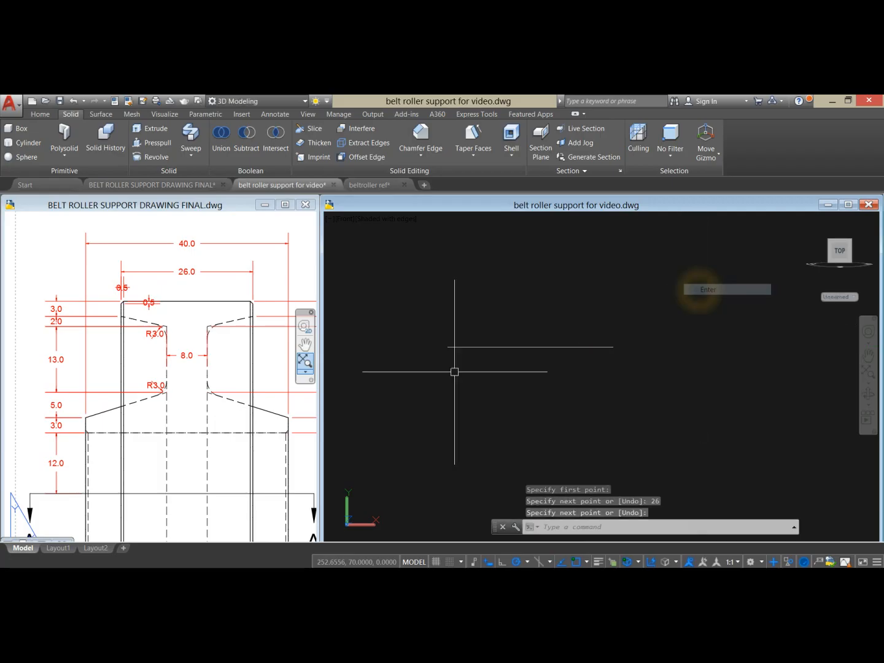
Step: Delete the 100-unit construction line and keep the 26-unit line
{"action": "left_click", "coordinate": [474, 347]}
{"action": "left_click", "coordinate": [453, 400]}
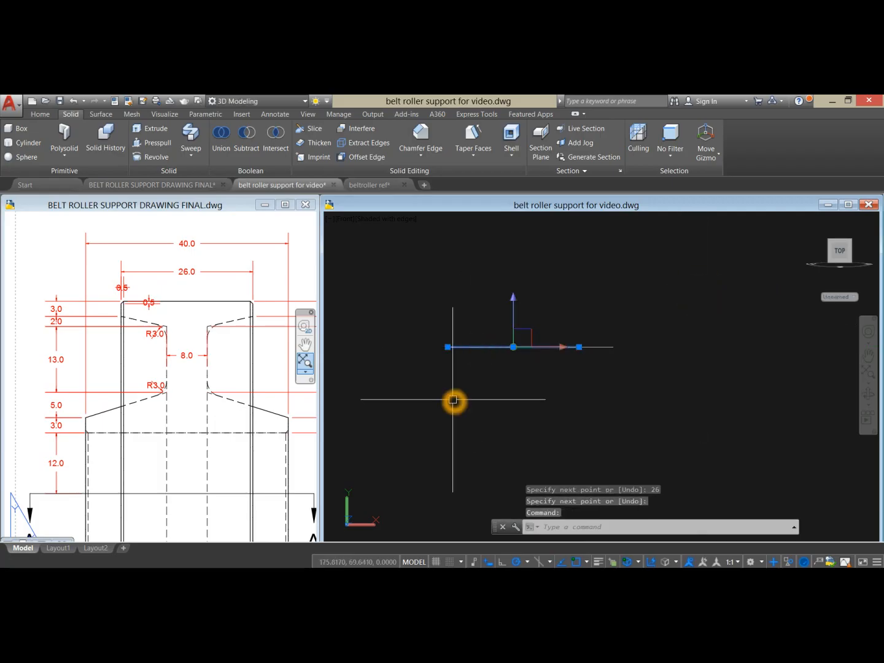
{"action": "key", "text": "Delete"}
Step: Draw a 76-unit vertical line downward from the midpoint of the 26-unit horizontal line
{"action": "middle_click_drag", "start_coordinate": [620, 349], "coordinate": [642, 298]}
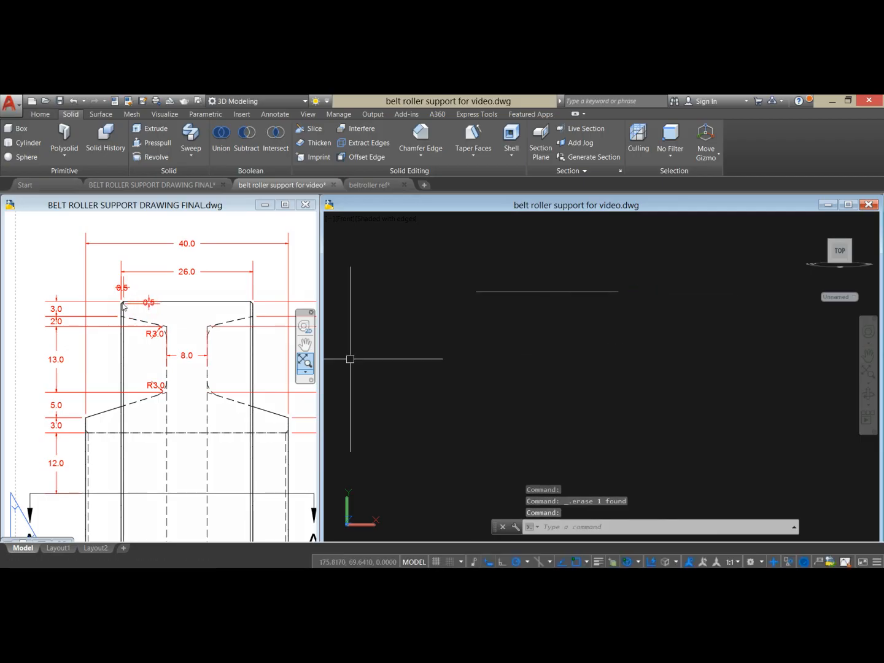
{"action": "left_click", "coordinate": [584, 324]}
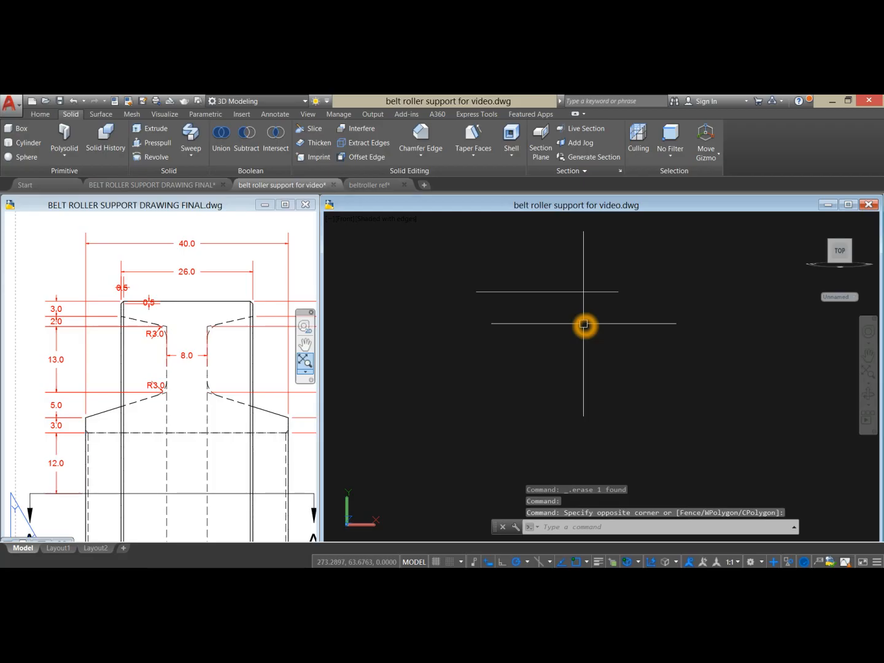
{"action": "key", "text": "Return"}
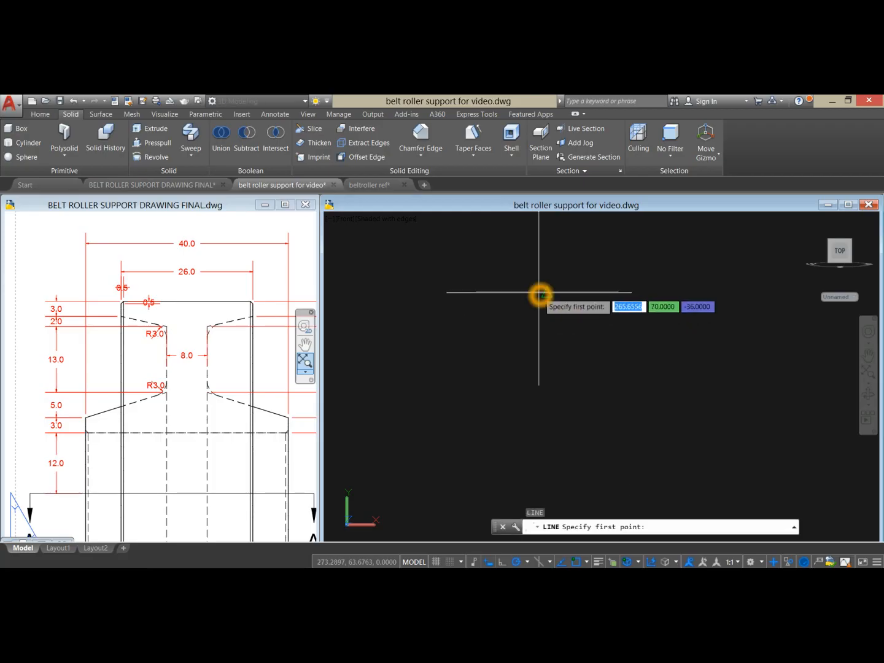
{"action": "left_click", "coordinate": [547, 292]}
{"action": "scroll", "coordinate": [546, 365], "scroll_direction": "down", "scroll_amount": 2}
{"action": "middle_click_drag", "start_coordinate": [545, 365], "coordinate": [529, 301]}
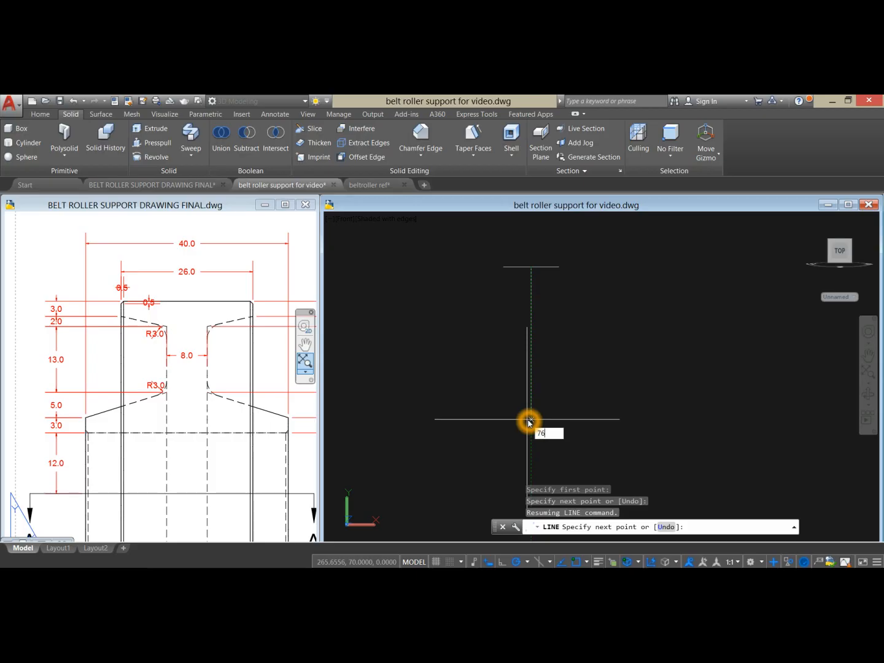
{"action": "key", "text": "Return"}
{"action": "right_click", "coordinate": [572, 340]}
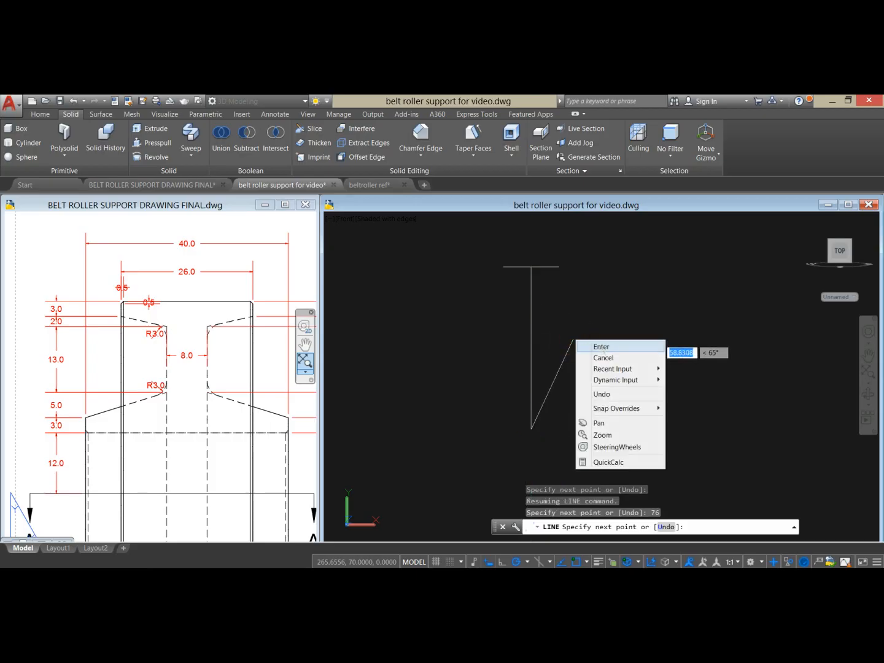
{"action": "left_click", "coordinate": [601, 348]}
Step: Examine the roller's diameters, section heights and rim dimensions in the reference drawing
{"action": "left_click", "coordinate": [157, 455]}
{"action": "scroll", "coordinate": [159, 451], "scroll_direction": "down", "scroll_amount": 6}
{"action": "mouse_move", "coordinate": [158, 452]}
{"action": "middle_mouse_down"}
{"action": "mouse_move", "coordinate": [101, 366]}
{"action": "mouse_move", "coordinate": [36, 384]}
{"action": "middle_mouse_up"}
{"action": "scroll", "coordinate": [268, 378], "scroll_direction": "up", "scroll_amount": 5}
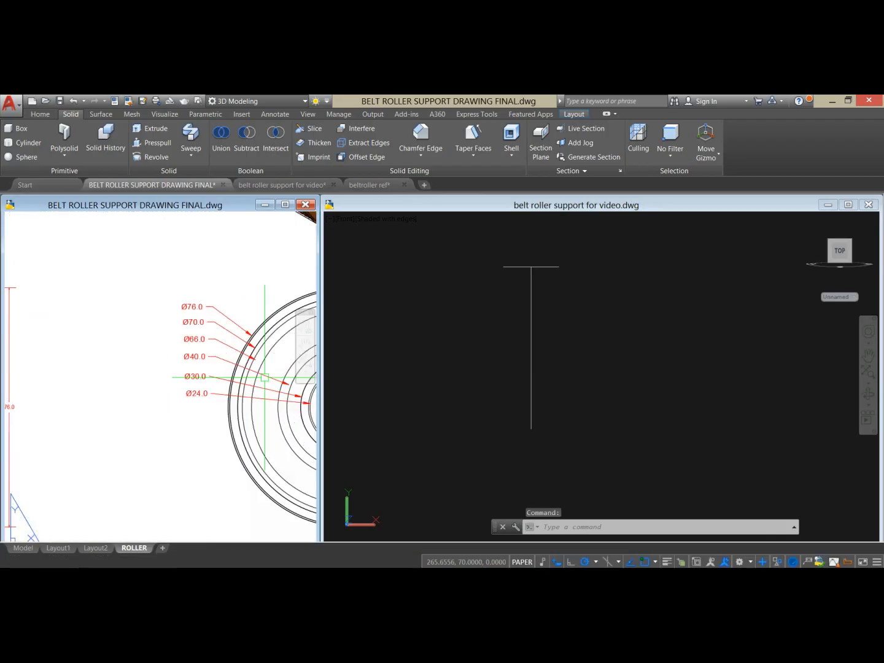
{"action": "middle_click_drag", "start_coordinate": [264, 379], "coordinate": [181, 421]}
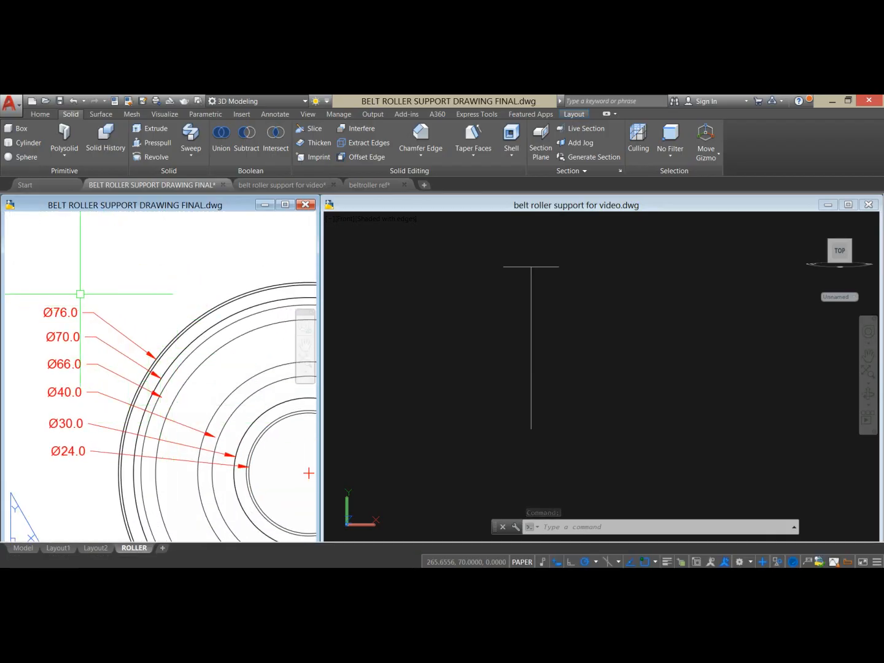
{"action": "scroll", "coordinate": [47, 309], "scroll_direction": "down", "scroll_amount": 5}
{"action": "middle_click_drag", "start_coordinate": [67, 309], "coordinate": [262, 297]}
{"action": "scroll", "coordinate": [176, 339], "scroll_direction": "up", "scroll_amount": 5}
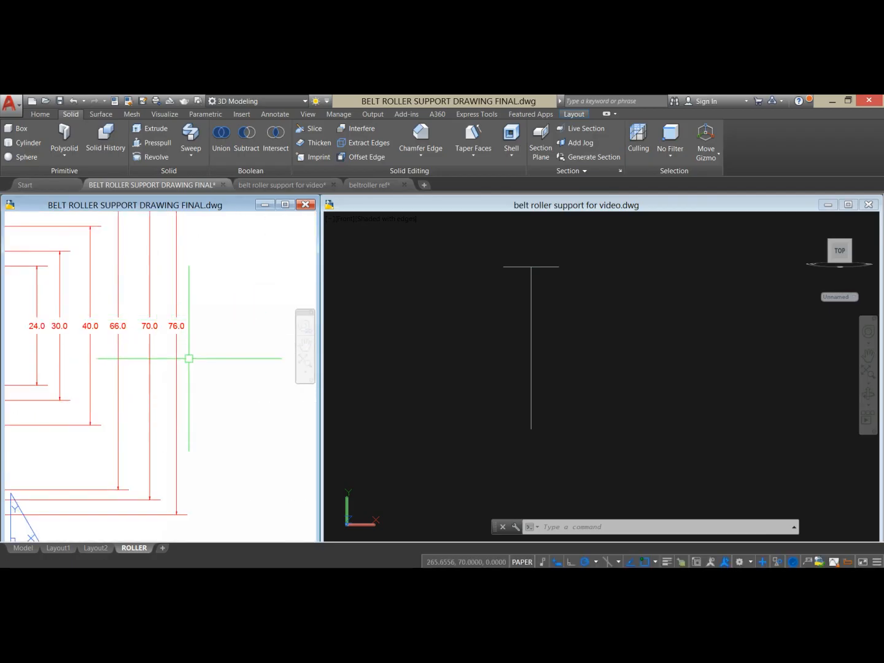
{"action": "scroll", "coordinate": [123, 359], "scroll_direction": "down", "scroll_amount": 3}
{"action": "mouse_move", "coordinate": [122, 359]}
{"action": "middle_mouse_down"}
{"action": "mouse_move", "coordinate": [216, 362]}
{"action": "mouse_move", "coordinate": [234, 372]}
{"action": "middle_mouse_up"}
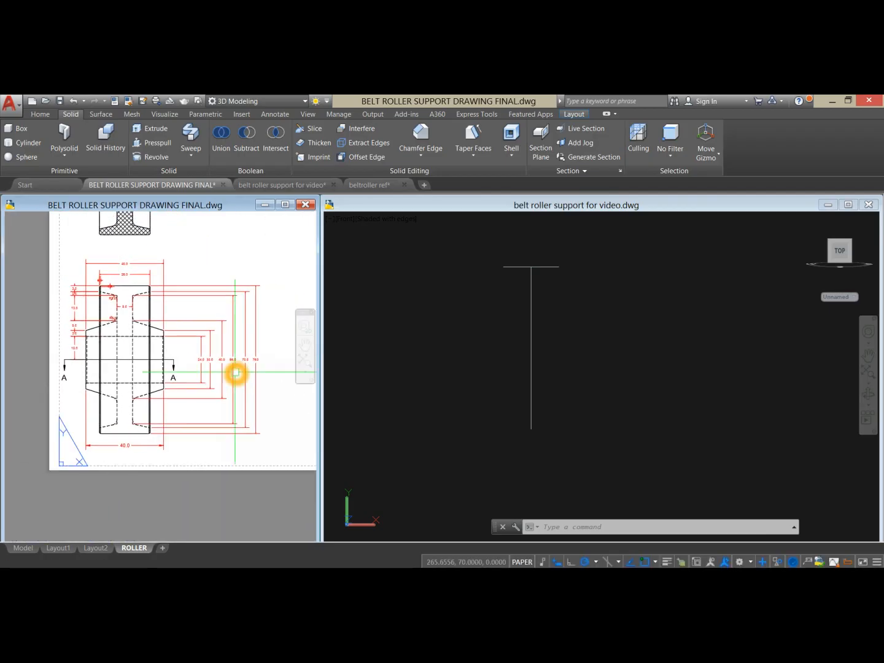
{"action": "scroll", "coordinate": [136, 317], "scroll_direction": "up", "scroll_amount": 2}
{"action": "scroll", "coordinate": [140, 320], "scroll_direction": "up", "scroll_amount": 2}
{"action": "left_click", "coordinate": [596, 309]}
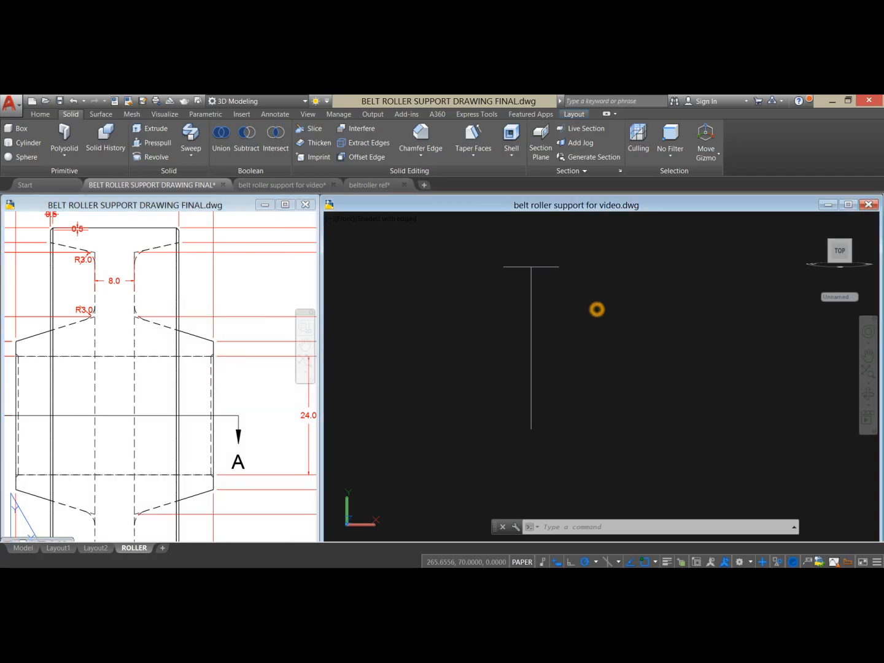
{"action": "scroll", "coordinate": [144, 294], "scroll_direction": "up", "scroll_amount": 4}
{"action": "middle_click_drag", "start_coordinate": [145, 294], "coordinate": [141, 320]}
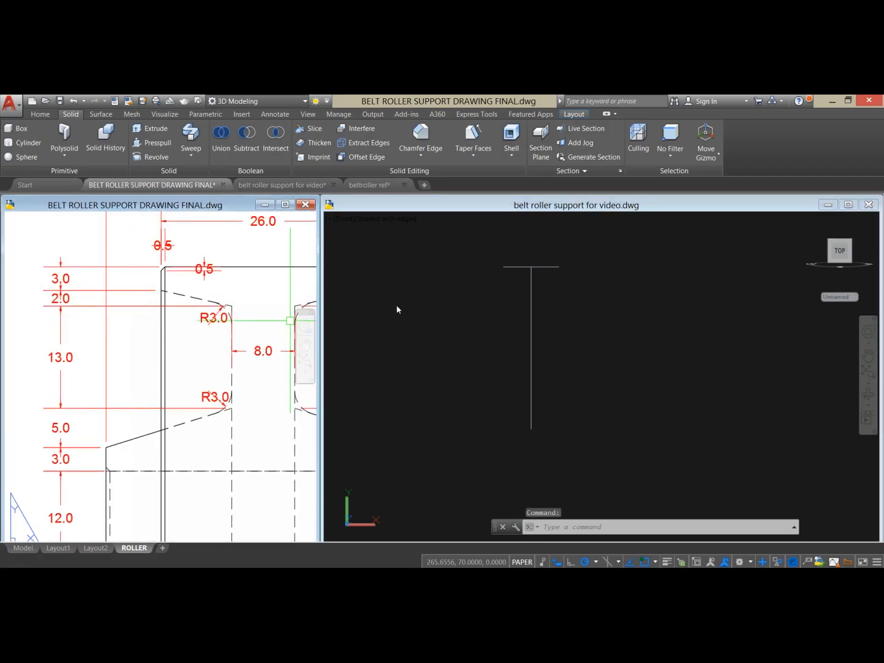
Step: Draw a 3-unit vertical line downward from the left end of the 26-unit line
{"action": "left_click", "coordinate": [398, 308]}
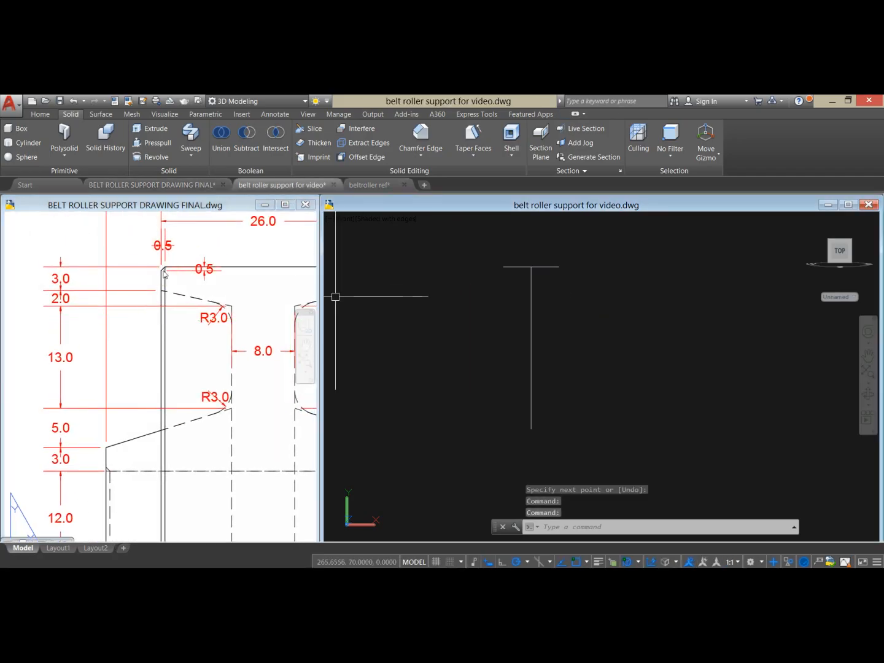
{"action": "left_click", "coordinate": [429, 335]}
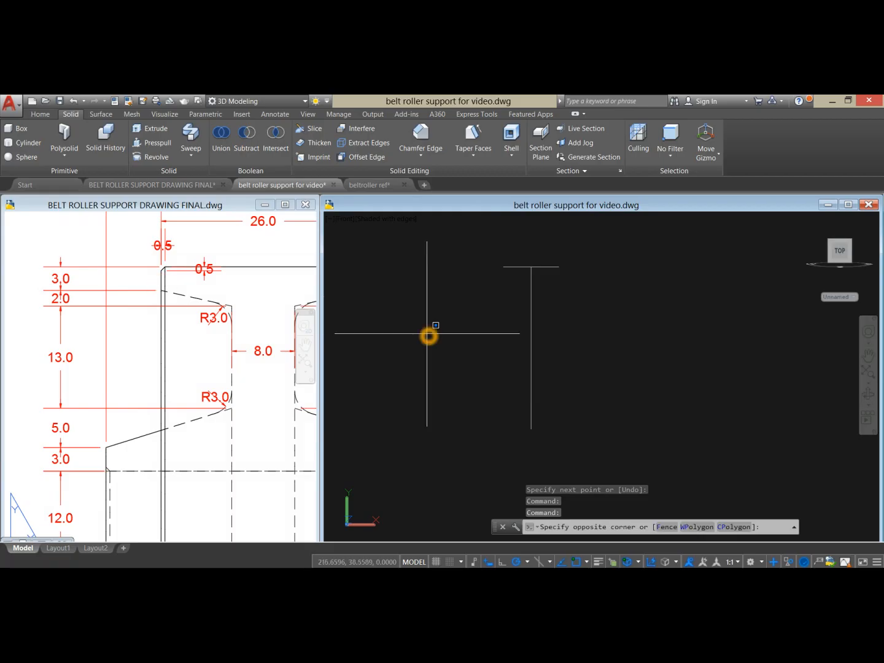
{"action": "type", "text": "l"}
{"action": "key", "text": "Return"}
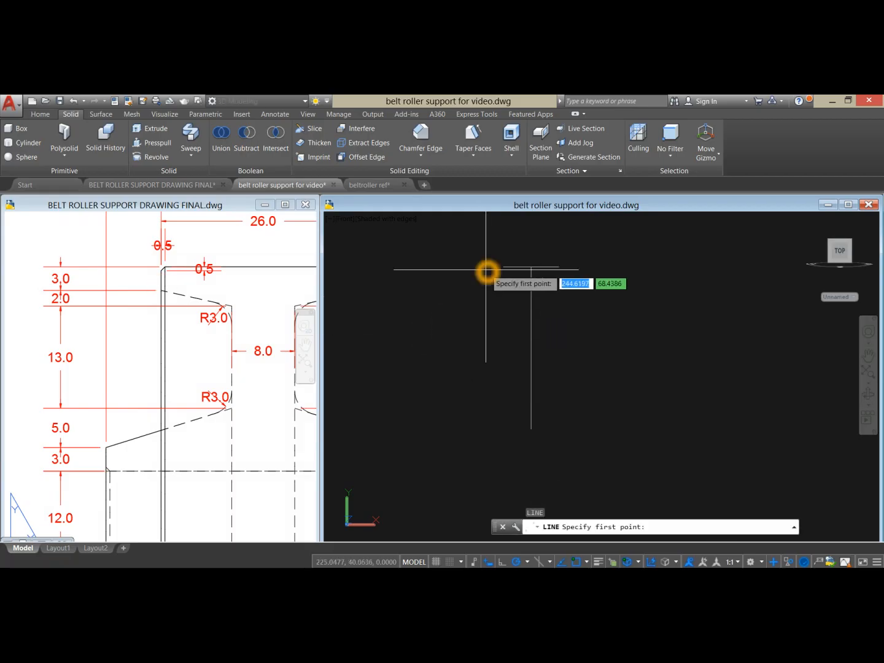
{"action": "scroll", "coordinate": [493, 271], "scroll_direction": "up", "scroll_amount": 4}
{"action": "left_click", "coordinate": [523, 258]}
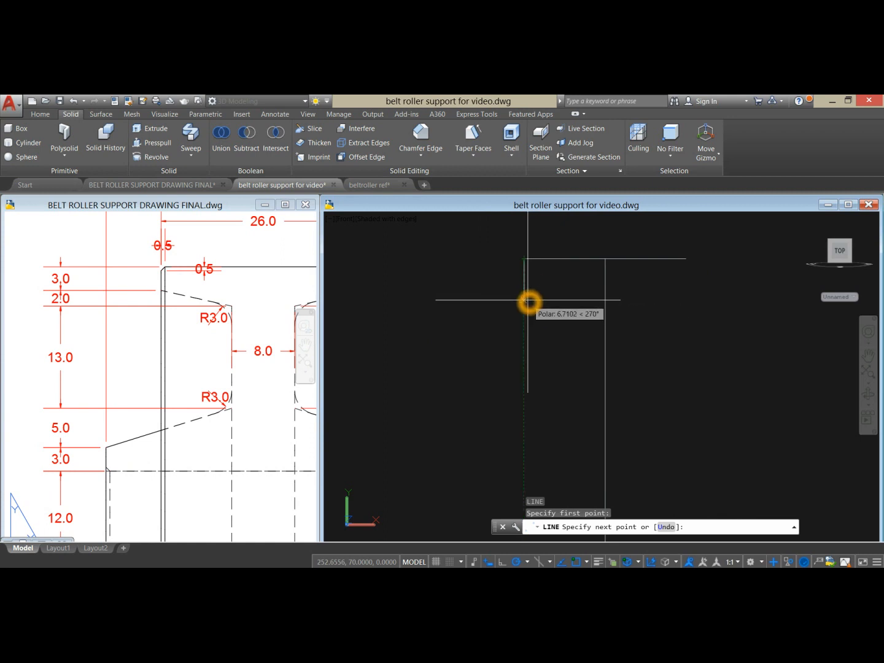
{"action": "type", "text": "3"}
{"action": "key", "text": "Return"}
{"action": "right_click", "coordinate": [560, 269]}
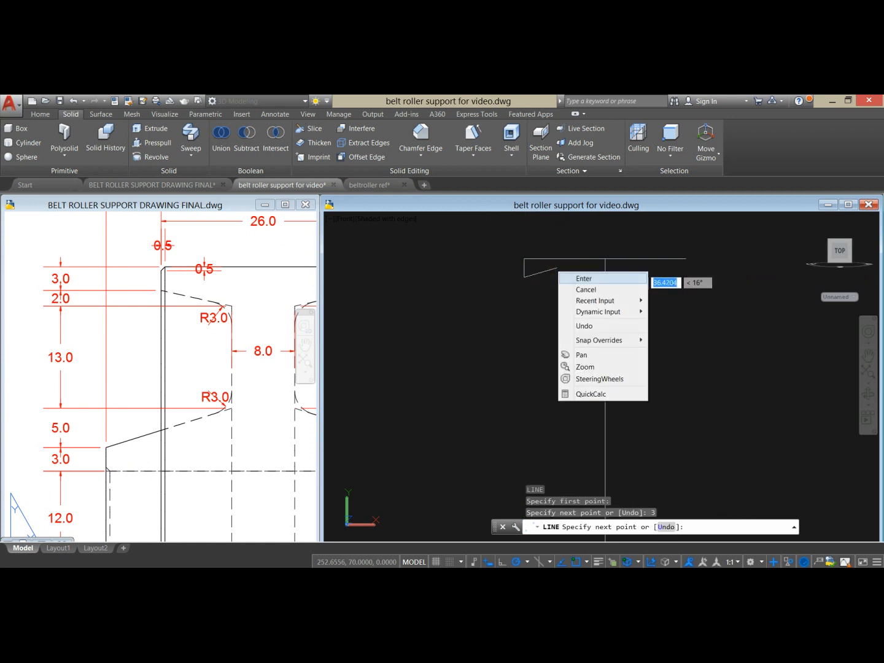
{"action": "left_click", "coordinate": [582, 278]}
Step: Consult the hub width in the reference and draw a 20-unit horizontal line leftward from the vertical centerline's midpoint
{"action": "scroll", "coordinate": [504, 337], "scroll_direction": "down", "scroll_amount": 2}
{"action": "middle_click_drag", "start_coordinate": [505, 336], "coordinate": [489, 306]}
{"action": "left_click", "coordinate": [141, 388]}
{"action": "scroll", "coordinate": [143, 383], "scroll_direction": "down", "scroll_amount": 4}
{"action": "middle_click_drag", "start_coordinate": [145, 379], "coordinate": [140, 364]}
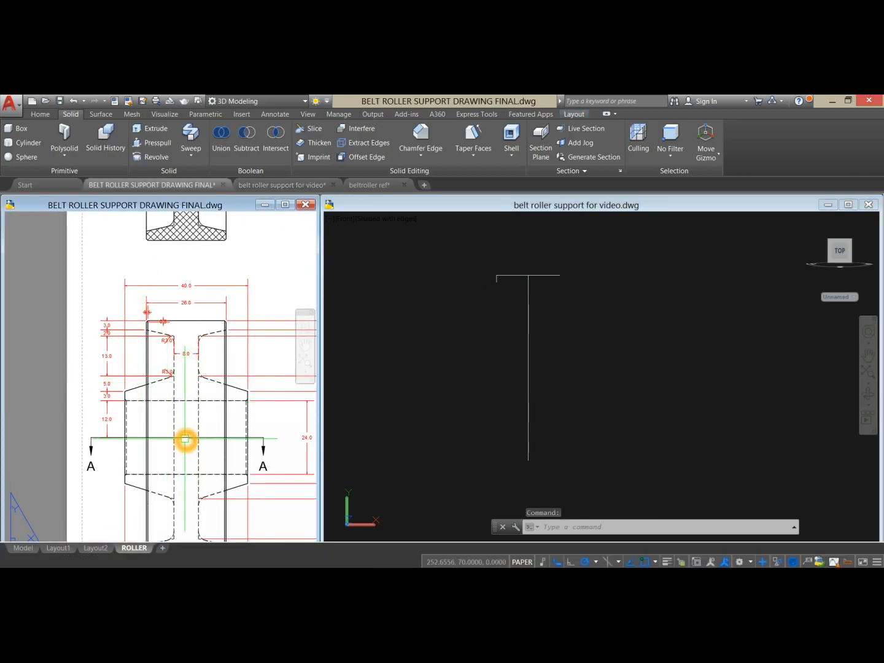
{"action": "left_click", "coordinate": [452, 371]}
{"action": "type", "text": "L"}
{"action": "key", "text": "Return"}
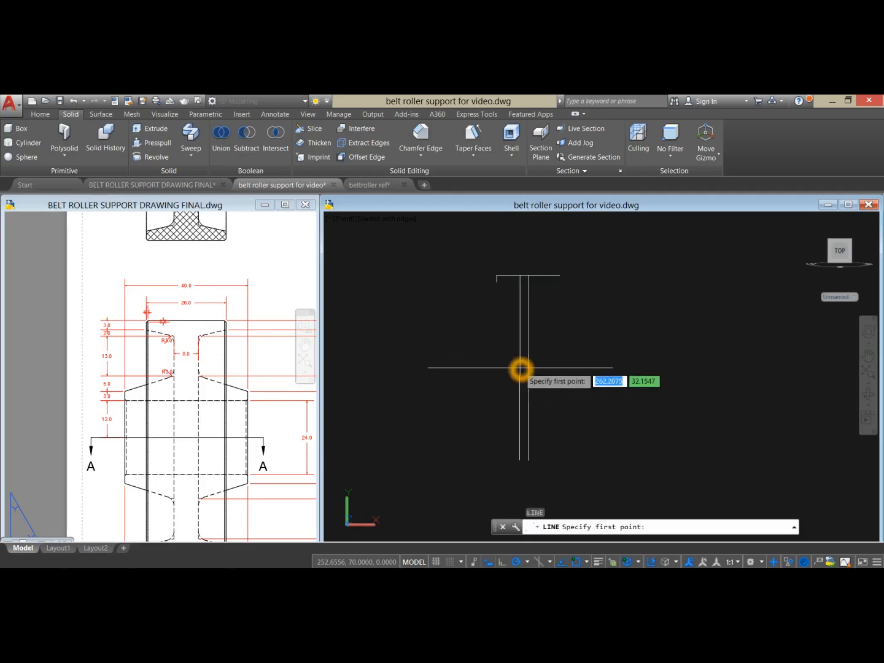
{"action": "left_click", "coordinate": [528, 368]}
{"action": "left_click", "coordinate": [450, 368]}
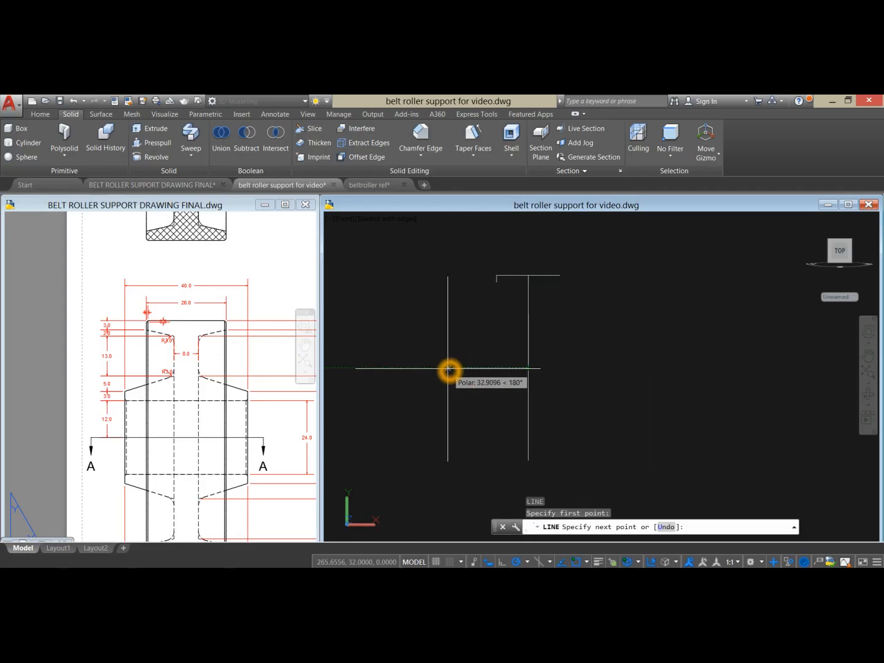
{"action": "key", "text": "Return"}
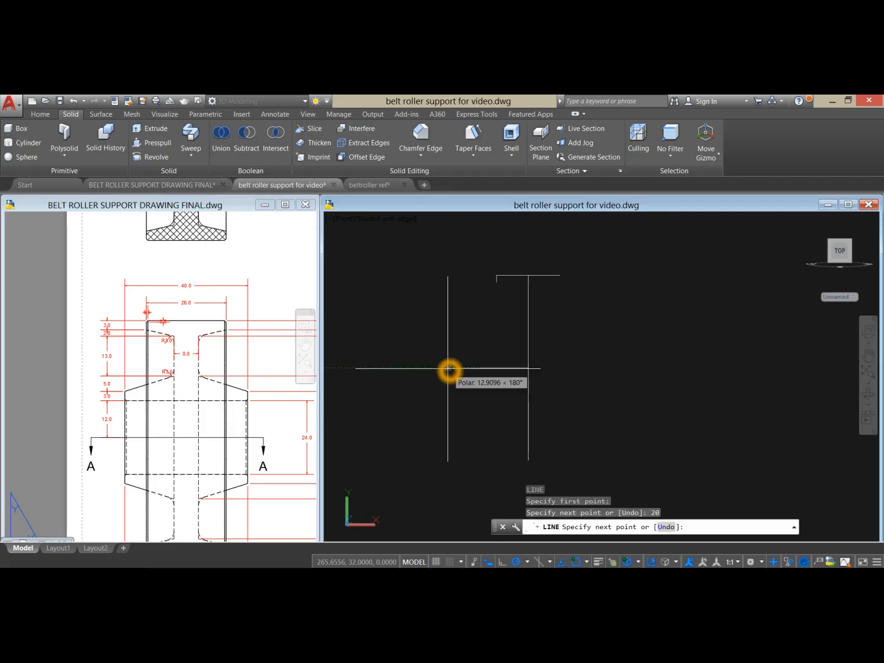
{"action": "right_click", "coordinate": [430, 386]}
{"action": "left_click", "coordinate": [459, 391]}
Step: Consult the hub heights in the reference and draw a 12-unit line upward from the 20-unit line's outer end
{"action": "left_click", "coordinate": [142, 423]}
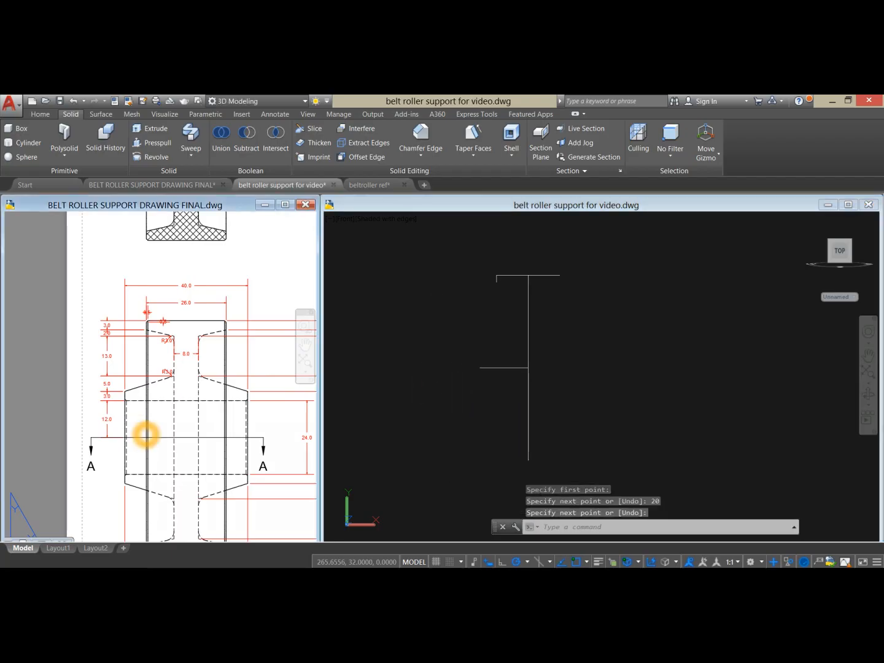
{"action": "scroll", "coordinate": [89, 420], "scroll_direction": "up", "scroll_amount": 4}
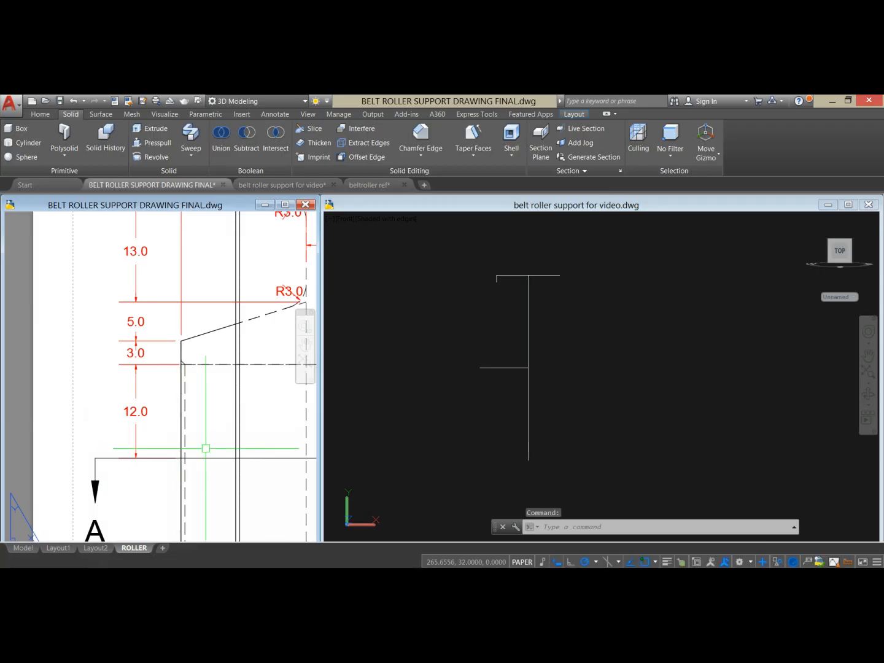
{"action": "left_click", "coordinate": [456, 410]}
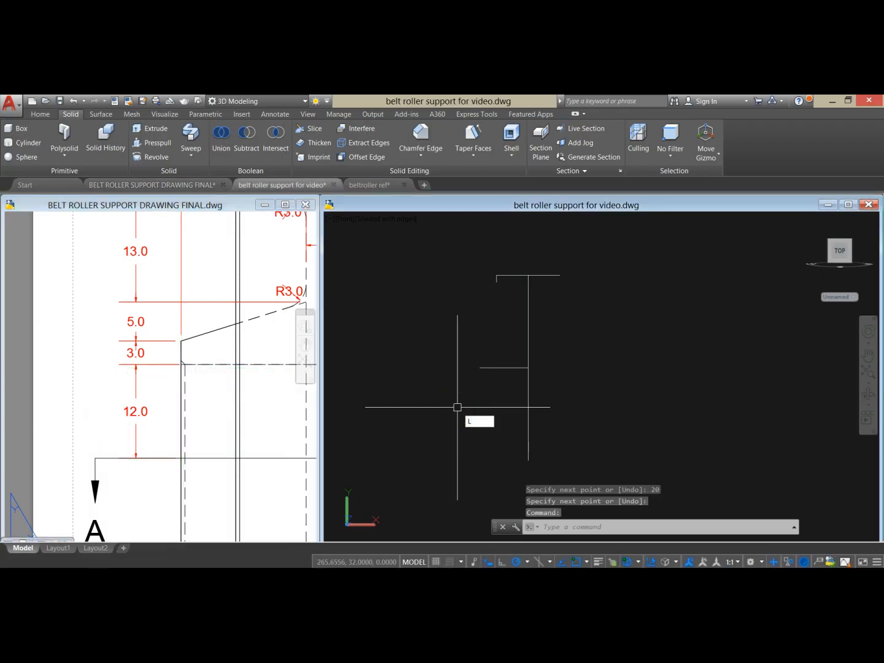
{"action": "type", "text": "L"}
{"action": "key", "text": "Return"}
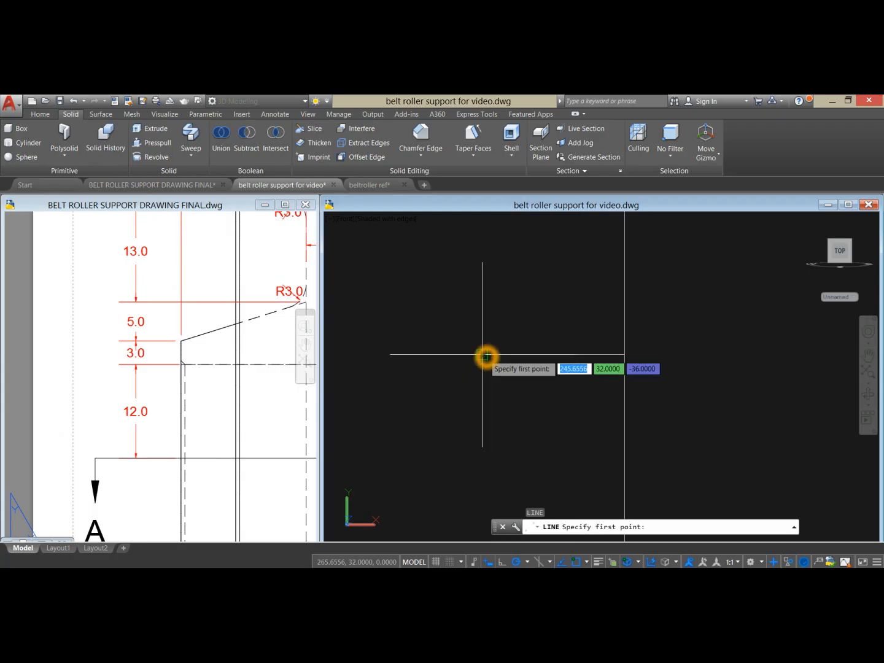
{"action": "left_click", "coordinate": [482, 354]}
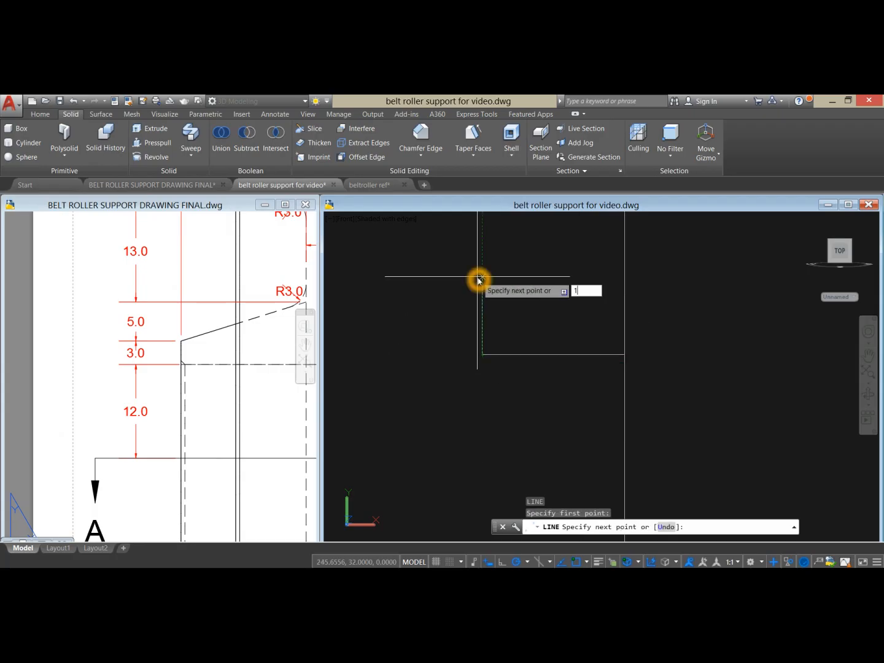
{"action": "type", "text": "12"}
{"action": "key", "text": "Return"}
Step: Continue the line horizontally from the top of the 12-unit segment to meet the vertical centerline perpendicularly
{"action": "middle_click_drag", "start_coordinate": [516, 307], "coordinate": [422, 344]}
{"action": "left_click", "coordinate": [492, 320]}
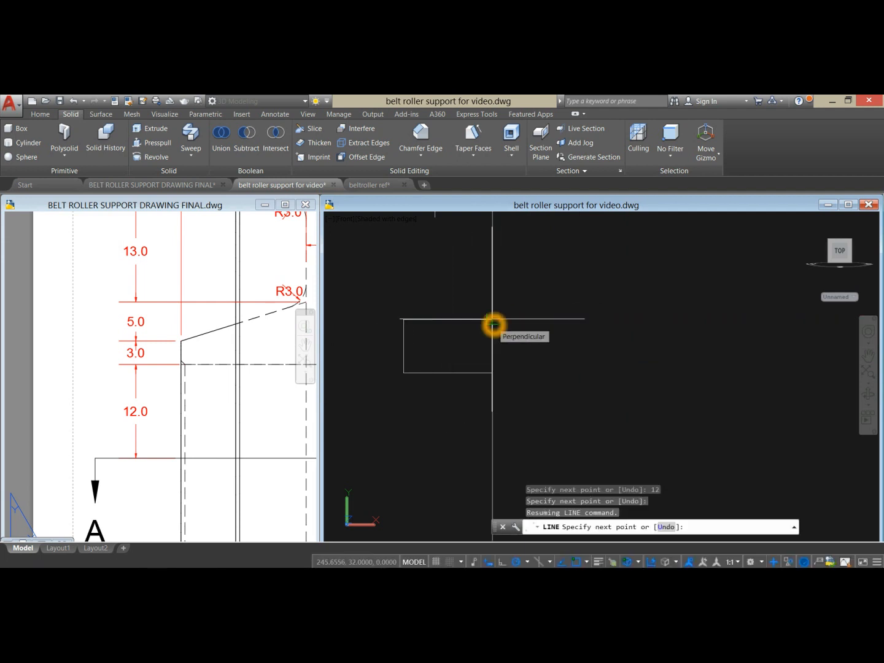
{"action": "left_click", "coordinate": [489, 319]}
{"action": "right_click", "coordinate": [505, 302]}
{"action": "left_click", "coordinate": [514, 311]}
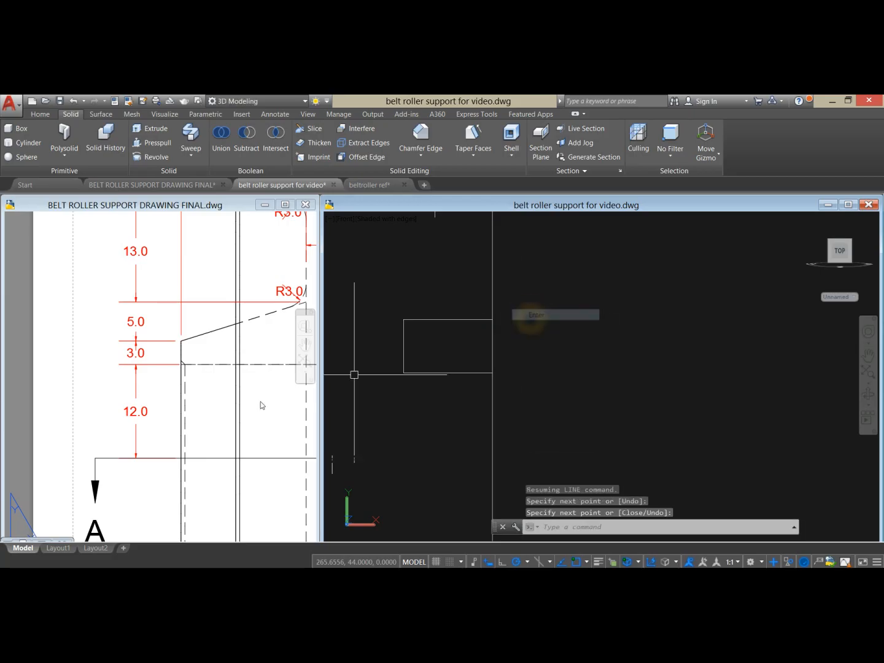
Step: Check the hub rim height in the reference and draw a 3-unit line upward from the hub rectangle's upper left corner
{"action": "left_click", "coordinate": [215, 413]}
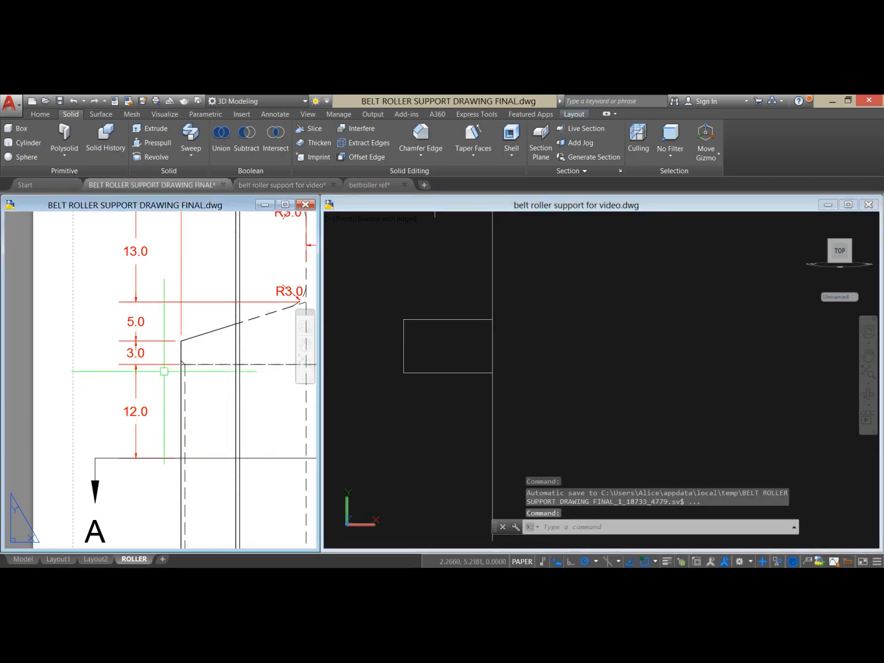
{"action": "left_click", "coordinate": [396, 277]}
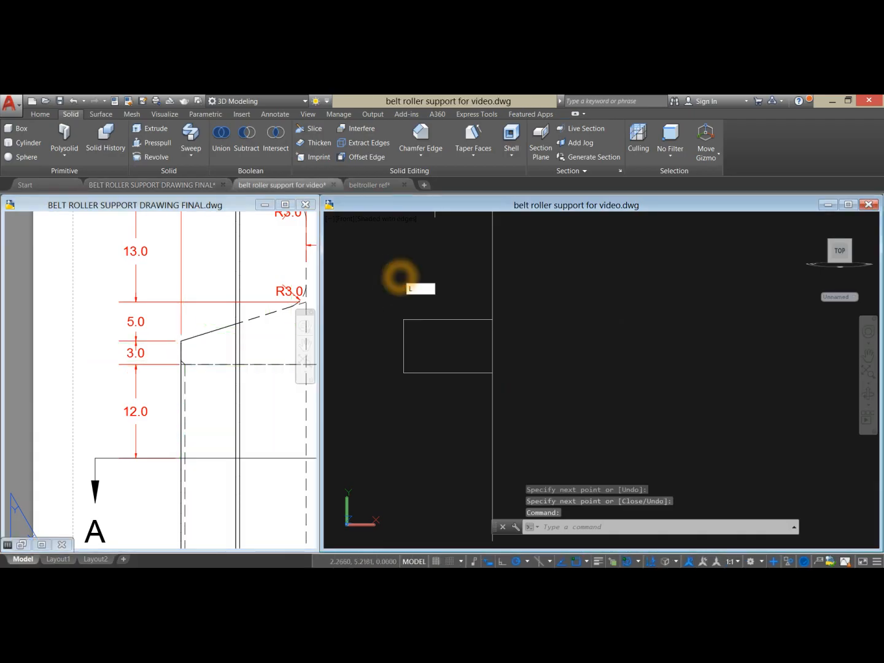
{"action": "key", "text": "Return"}
{"action": "left_click", "coordinate": [404, 312]}
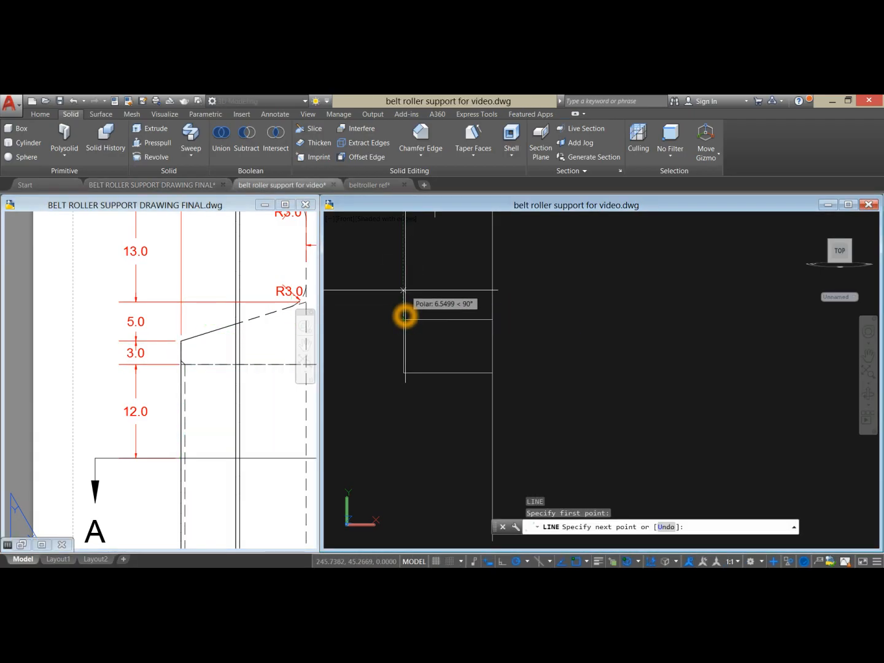
{"action": "type", "text": "3"}
{"action": "key", "text": "Return"}
{"action": "right_click", "coordinate": [420, 282]}
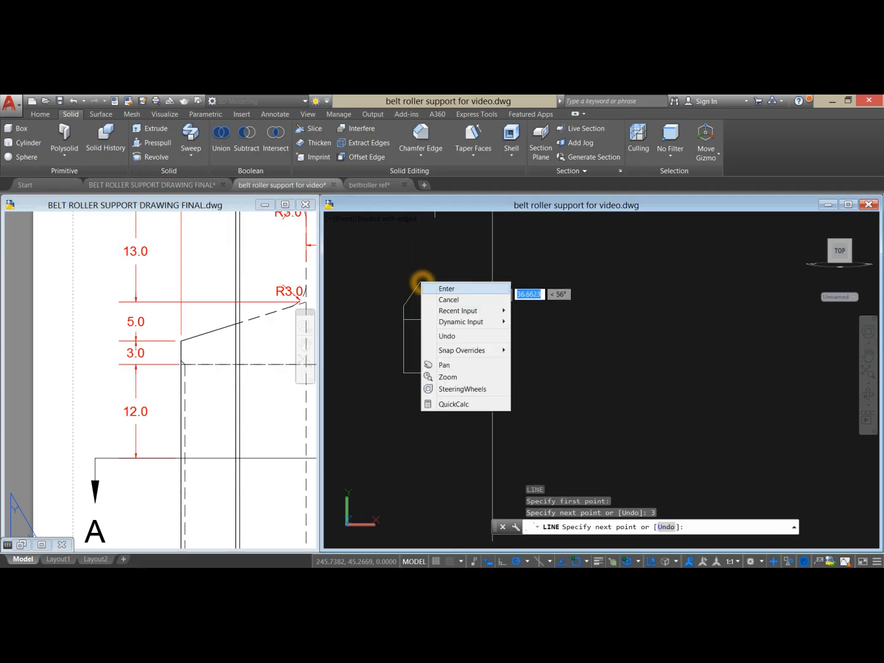
{"action": "left_click", "coordinate": [438, 365]}
{"action": "mouse_move", "coordinate": [438, 293]}
{"action": "left_mouse_down"}
{"action": "mouse_move", "coordinate": [429, 338]}
{"action": "mouse_move", "coordinate": [427, 321]}
{"action": "left_mouse_up"}
{"action": "key", "text": "Escape"}
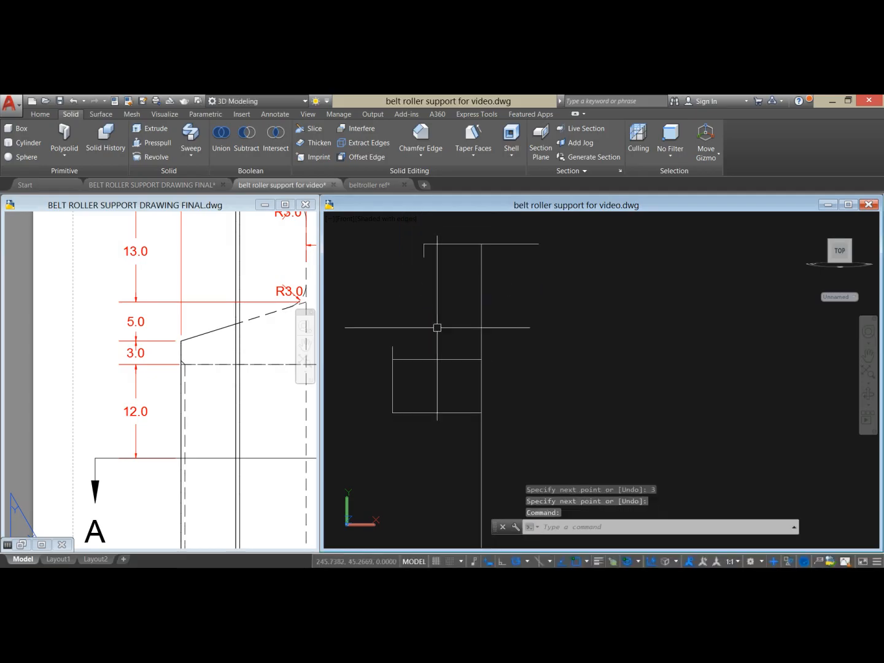
Step: Consult the web thickness in the reference and offset the vertical centerline 4 units to both sides
{"action": "left_click", "coordinate": [482, 298]}
{"action": "left_click", "coordinate": [273, 359]}
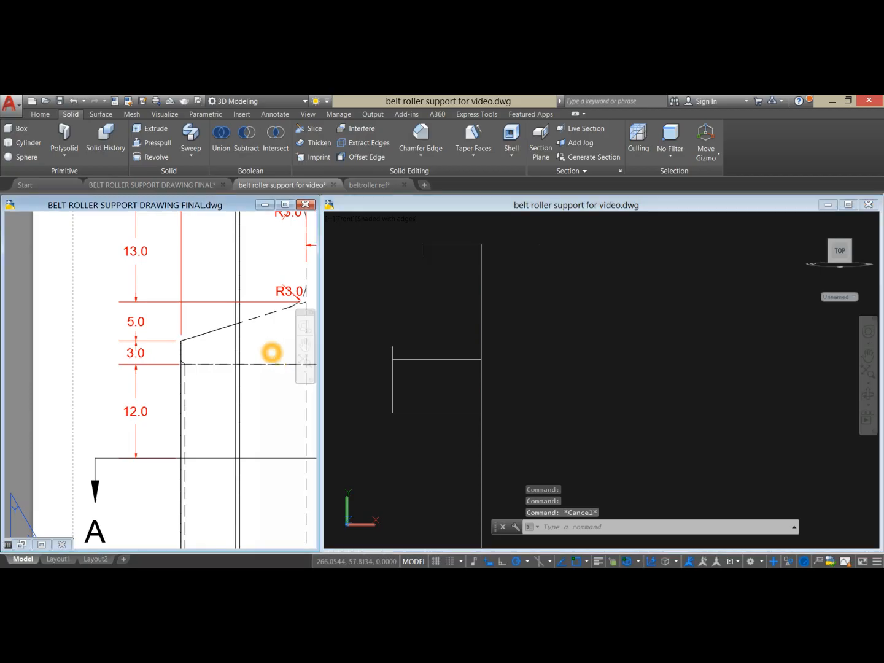
{"action": "middle_click_drag", "start_coordinate": [272, 351], "coordinate": [184, 375]}
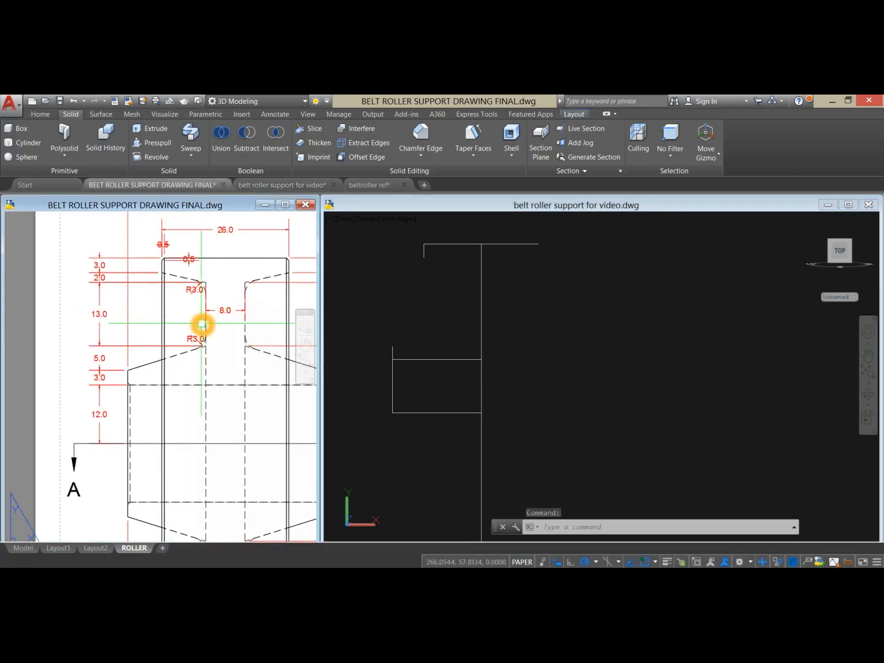
{"action": "left_click", "coordinate": [519, 313]}
{"action": "left_click", "coordinate": [519, 311]}
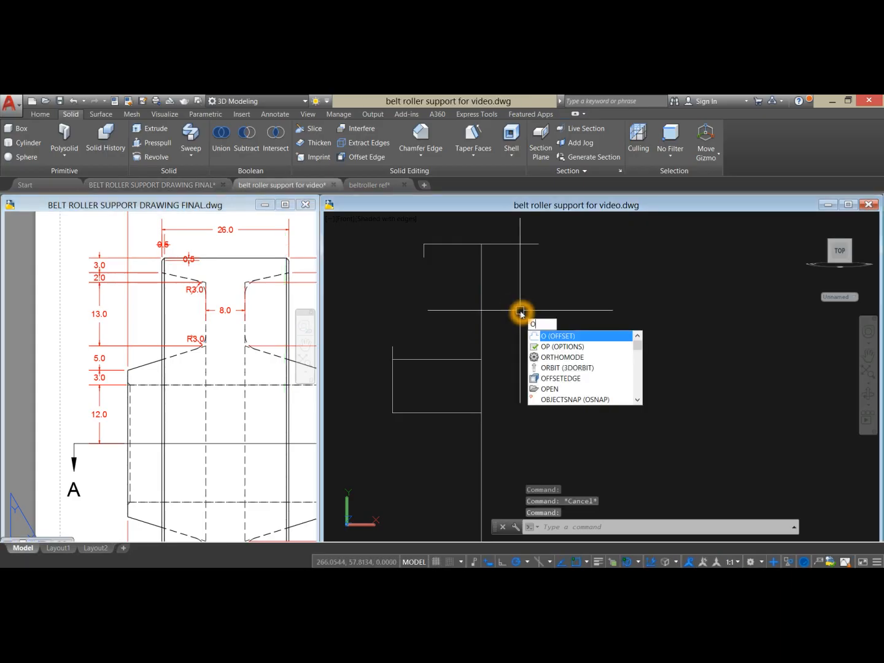
{"action": "key", "text": "Return"}
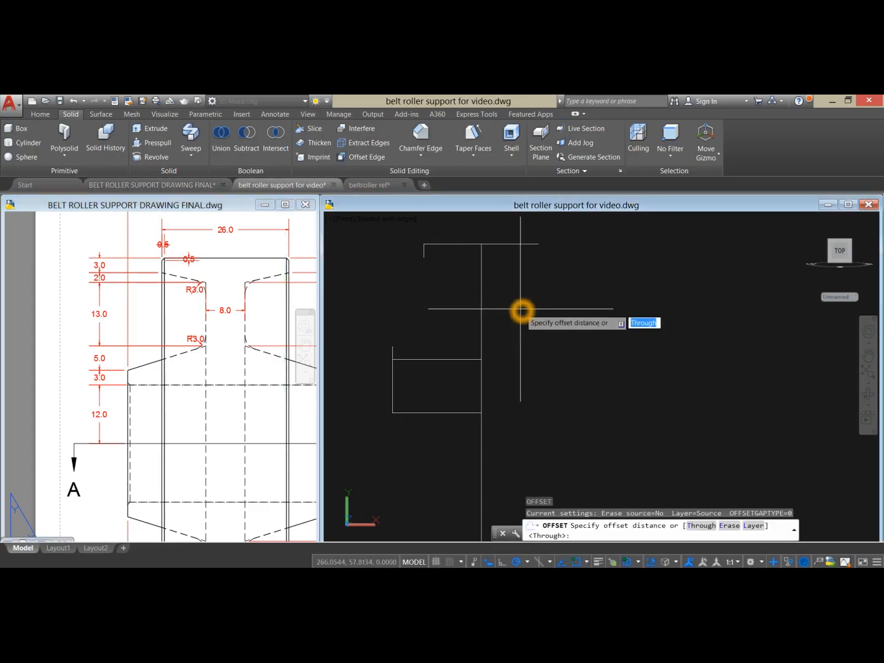
{"action": "key", "text": "Return"}
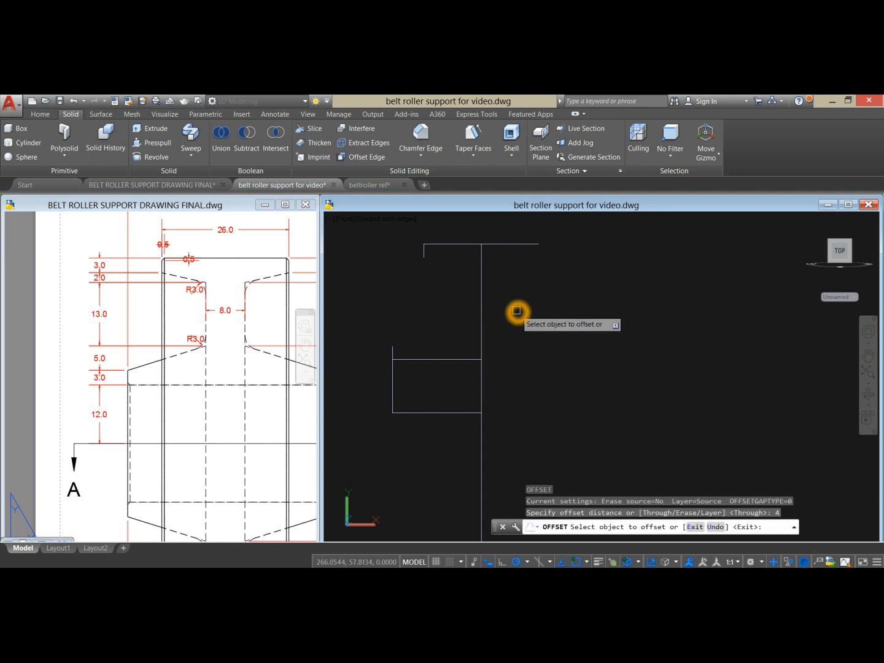
{"action": "left_click", "coordinate": [481, 310]}
{"action": "left_click", "coordinate": [515, 312]}
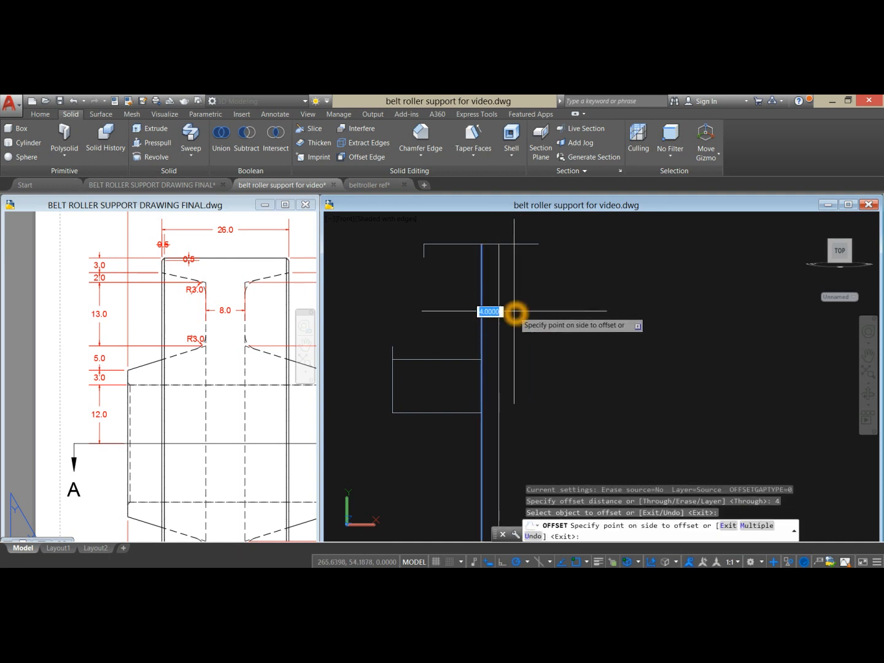
{"action": "left_click", "coordinate": [484, 320]}
{"action": "left_click", "coordinate": [467, 328]}
{"action": "right_click", "coordinate": [534, 306]}
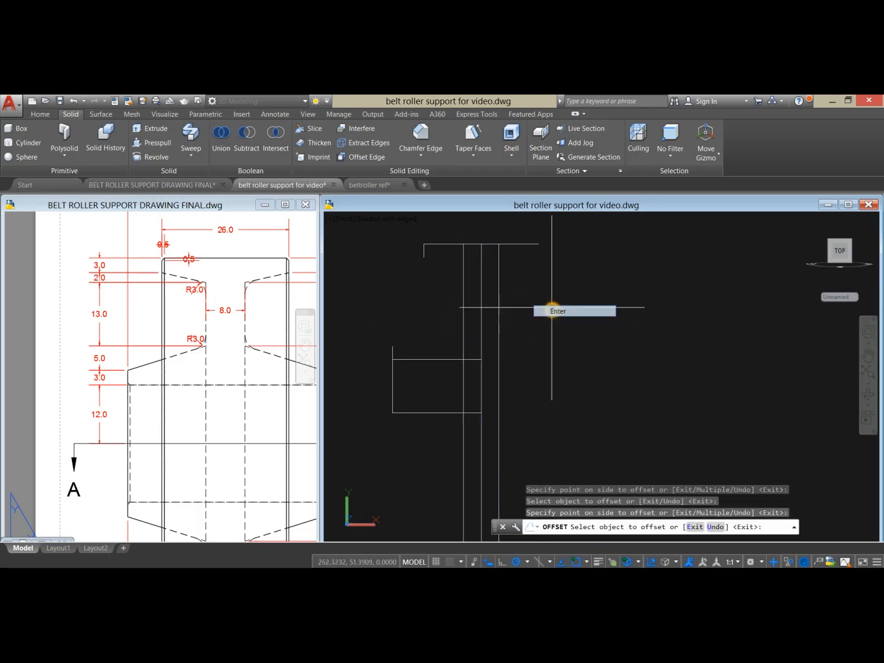
{"action": "left_click", "coordinate": [545, 311]}
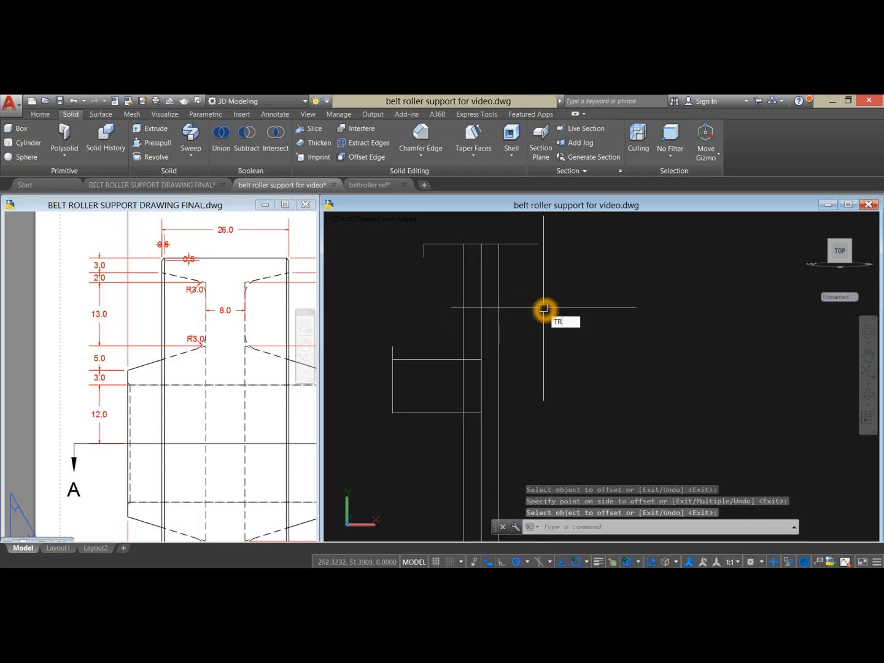
Step: Trim the left offset line below the upper edge of the hub rectangle
{"action": "type", "text": "TR"}
{"action": "key", "text": "Return"}
{"action": "key", "text": "Return"}
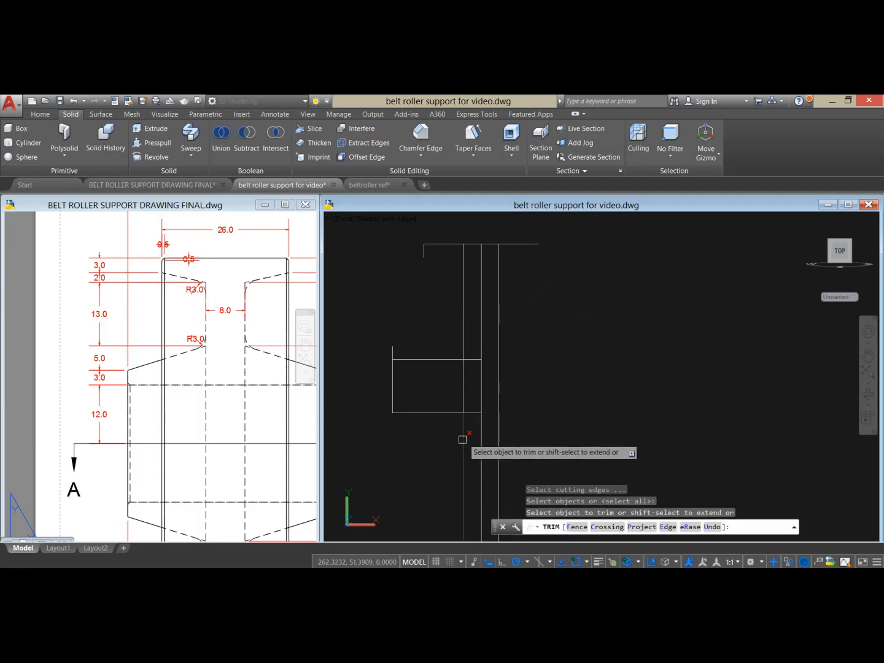
{"action": "left_click", "coordinate": [462, 384]}
{"action": "right_click", "coordinate": [544, 309]}
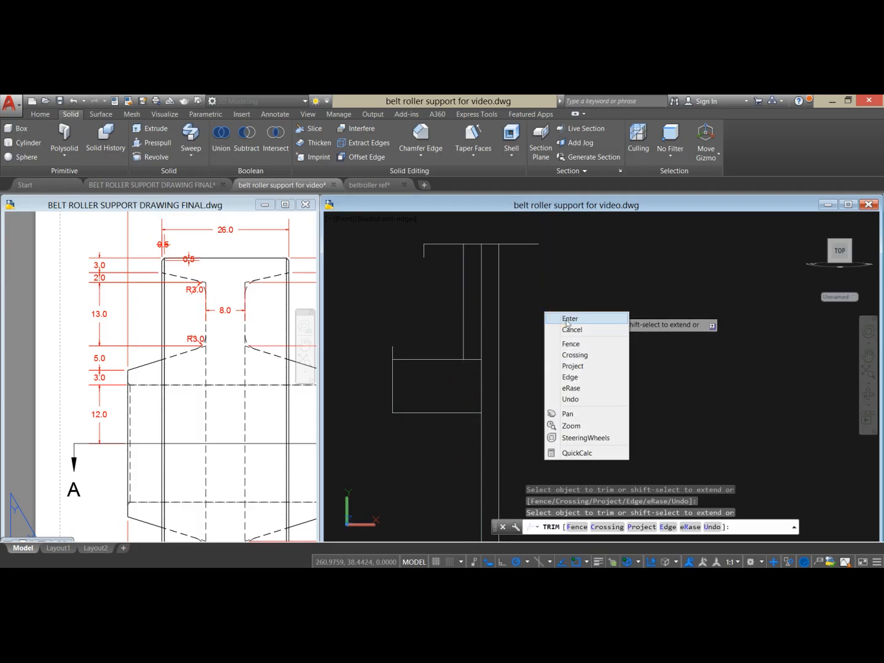
{"action": "left_click", "coordinate": [562, 316]}
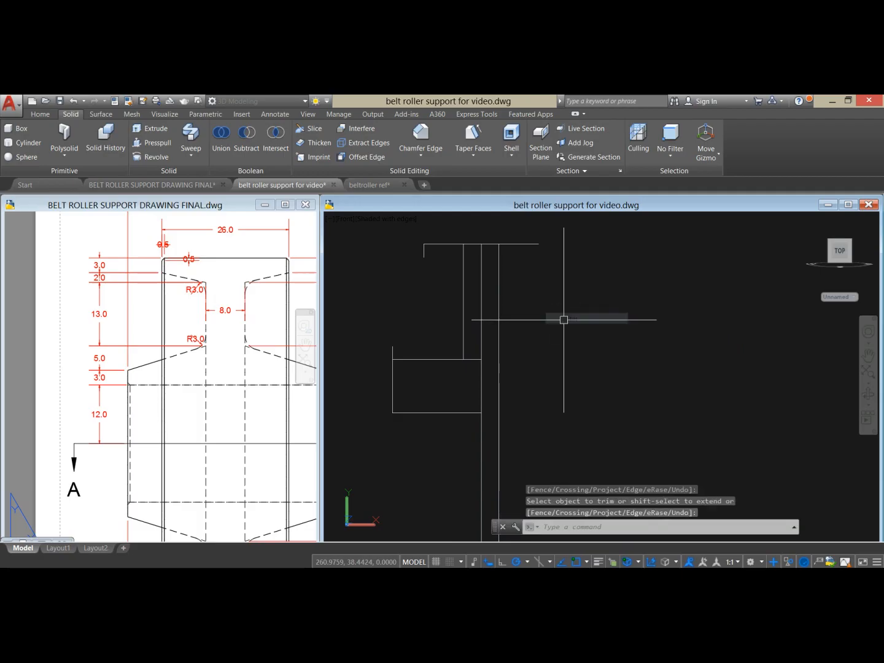
Step: Check the rim heights in the reference and shorten the left web line by lowering its upper end 5 units
{"action": "left_click", "coordinate": [197, 318]}
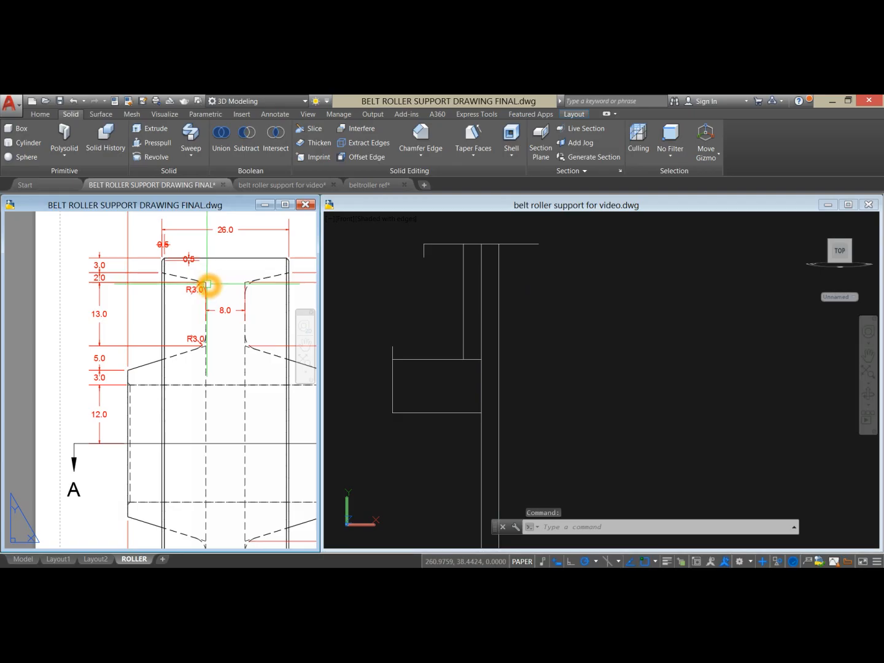
{"action": "left_click", "coordinate": [103, 284]}
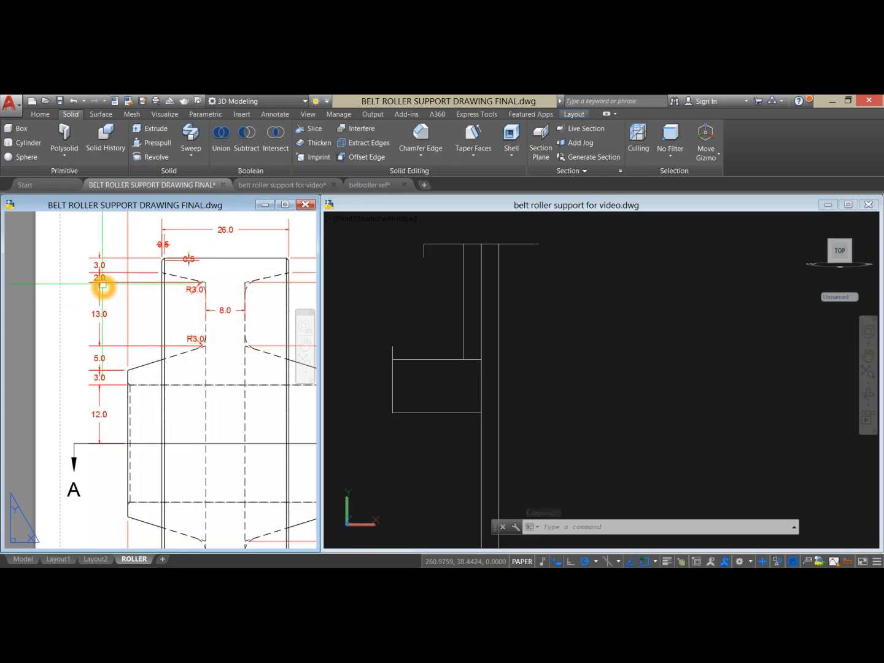
{"action": "left_click", "coordinate": [446, 271]}
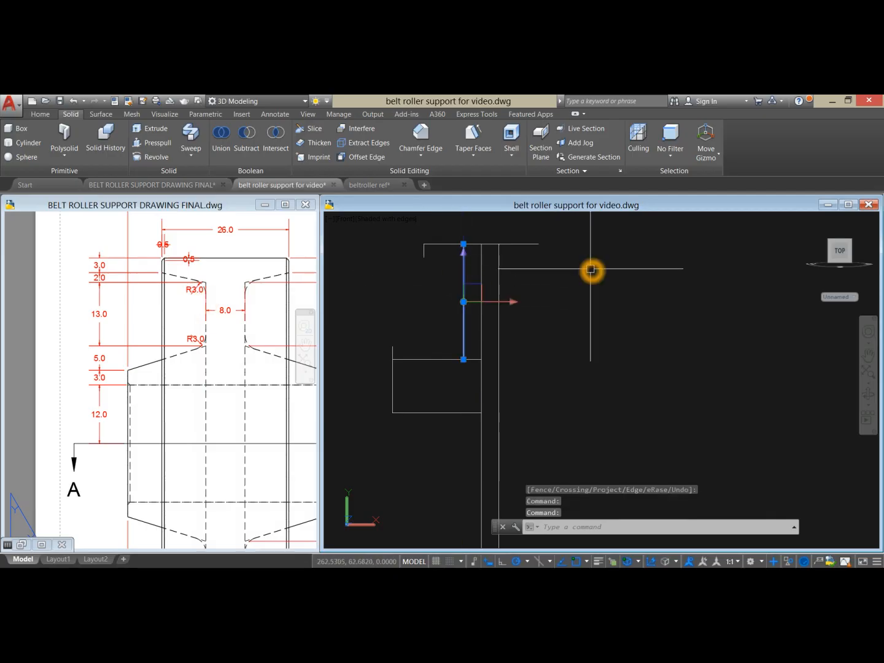
{"action": "key", "text": "Escape"}
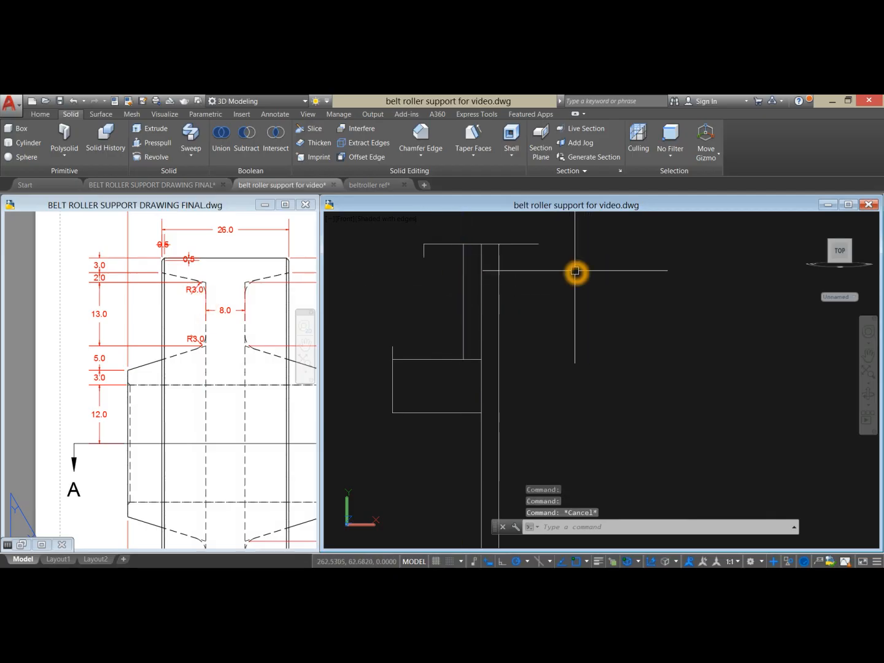
{"action": "left_click", "coordinate": [464, 297]}
{"action": "scroll", "coordinate": [524, 264], "scroll_direction": "up", "scroll_amount": 2}
{"action": "middle_click_drag", "start_coordinate": [526, 265], "coordinate": [550, 278]}
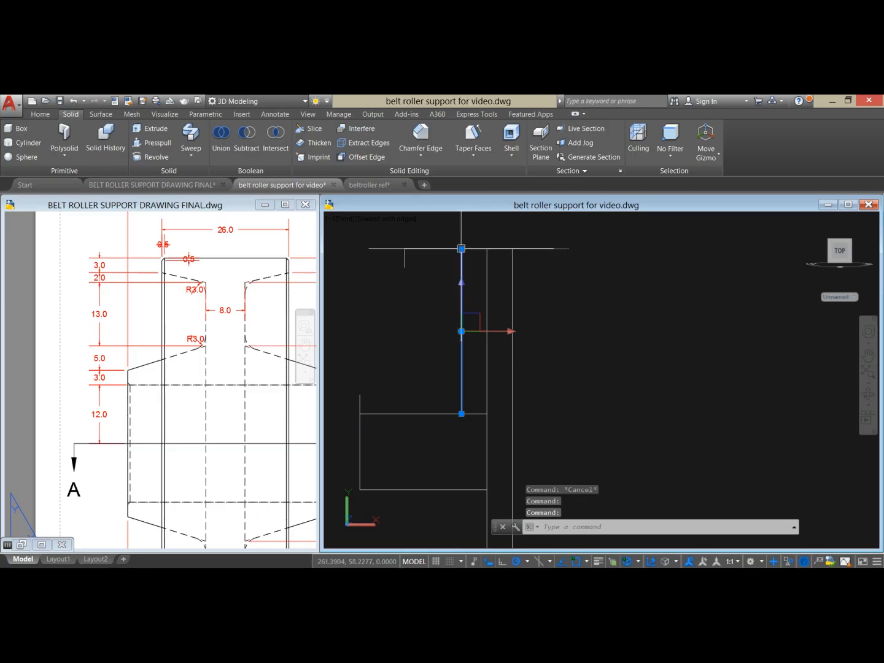
{"action": "left_click", "coordinate": [461, 249]}
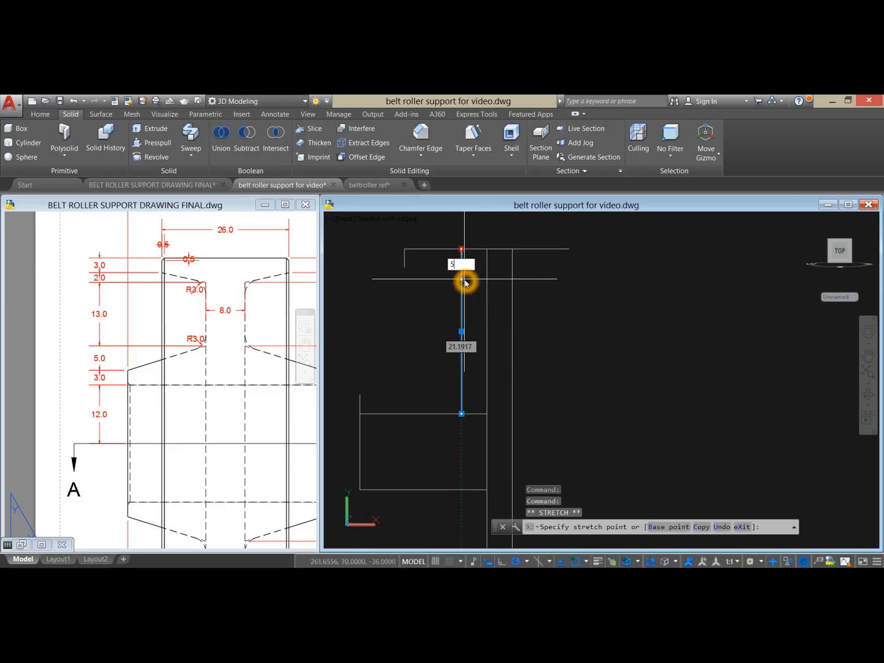
{"action": "type", "text": "5"}
{"action": "key", "text": "Return"}
{"action": "key", "text": "Escape"}
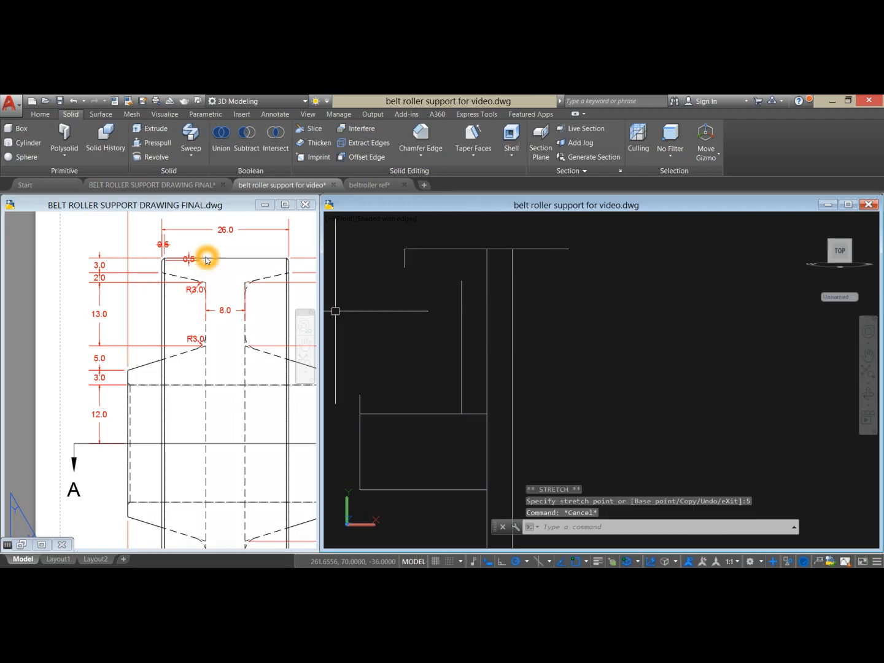
Step: Shorten the left web line by raising its lower end 8 units
{"action": "left_click", "coordinate": [461, 329]}
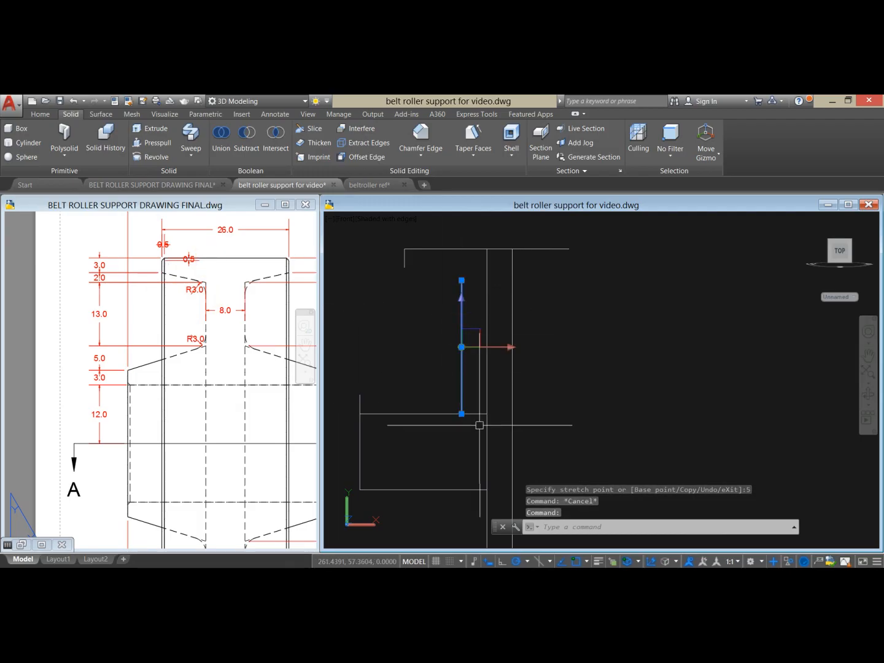
{"action": "left_click", "coordinate": [461, 413]}
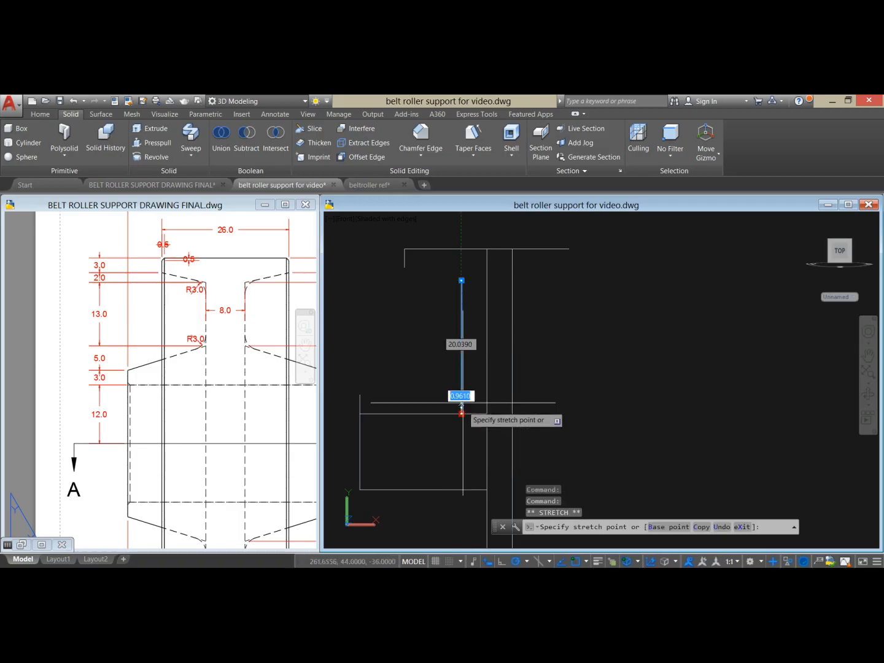
{"action": "left_click", "coordinate": [462, 371]}
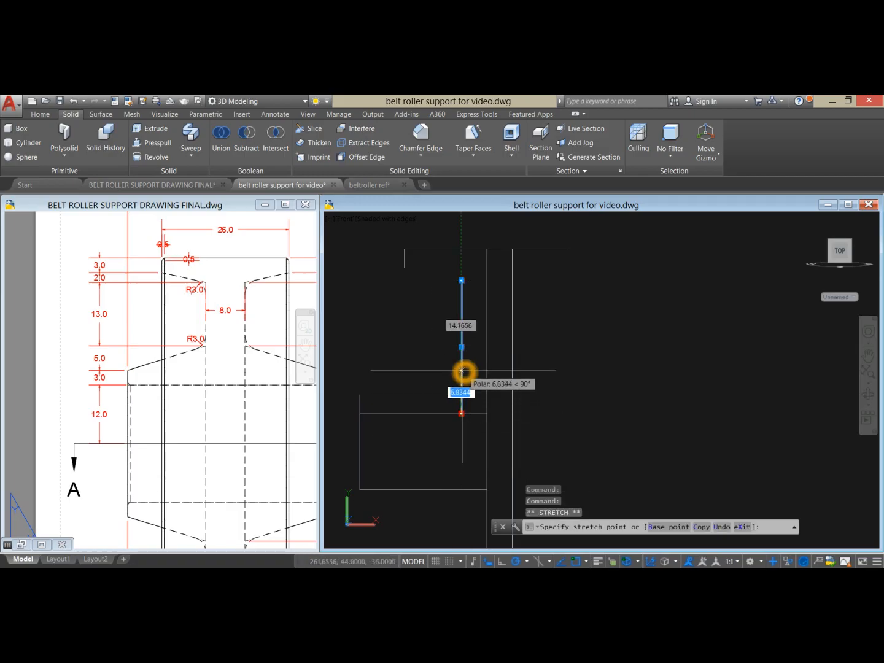
{"action": "key", "text": "Return"}
{"action": "key", "text": "Escape"}
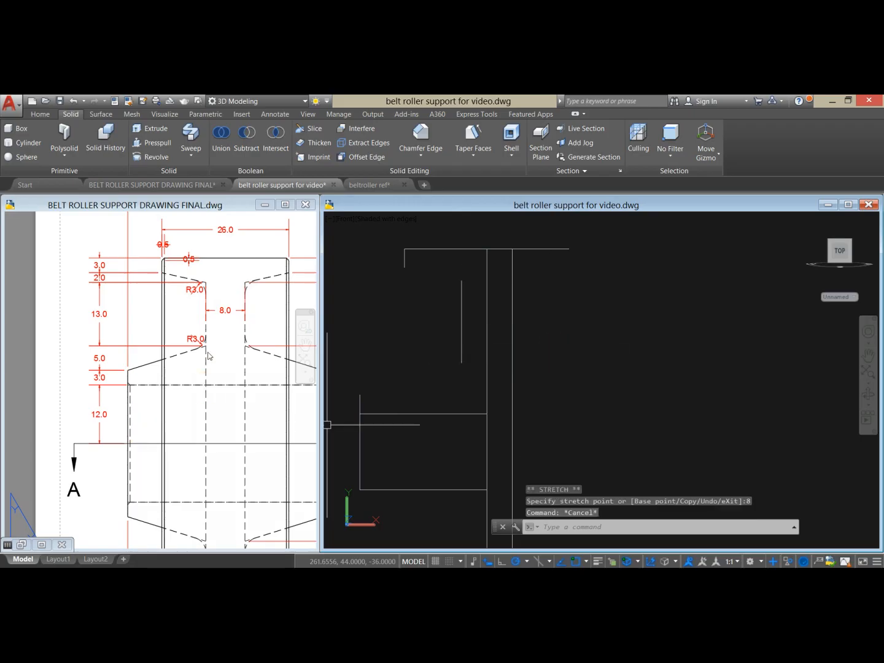
Step: Check the left web line's length against the reference drawing
{"action": "left_click", "coordinate": [400, 319]}
{"action": "left_click", "coordinate": [463, 312]}
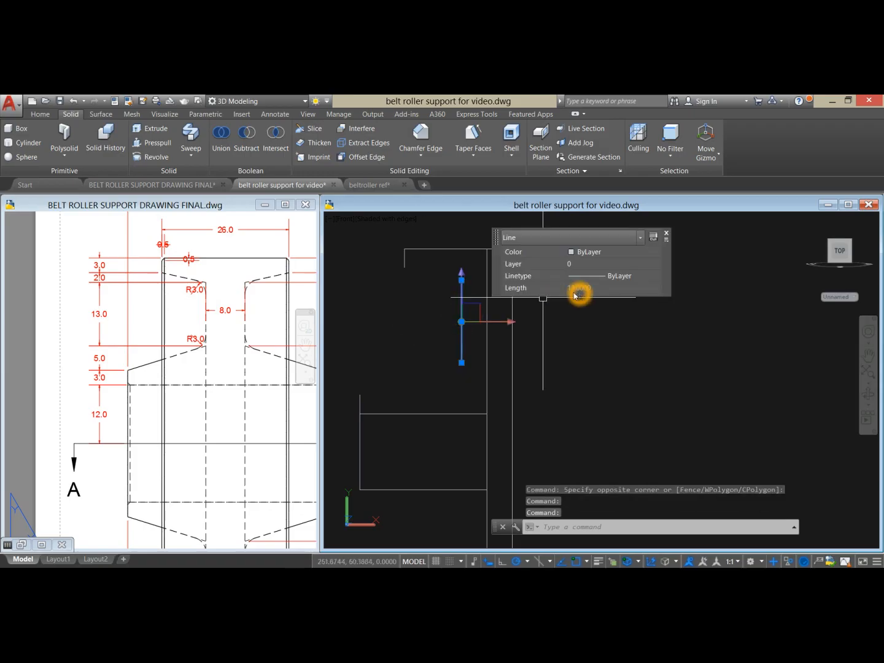
{"action": "key", "text": "Escape"}
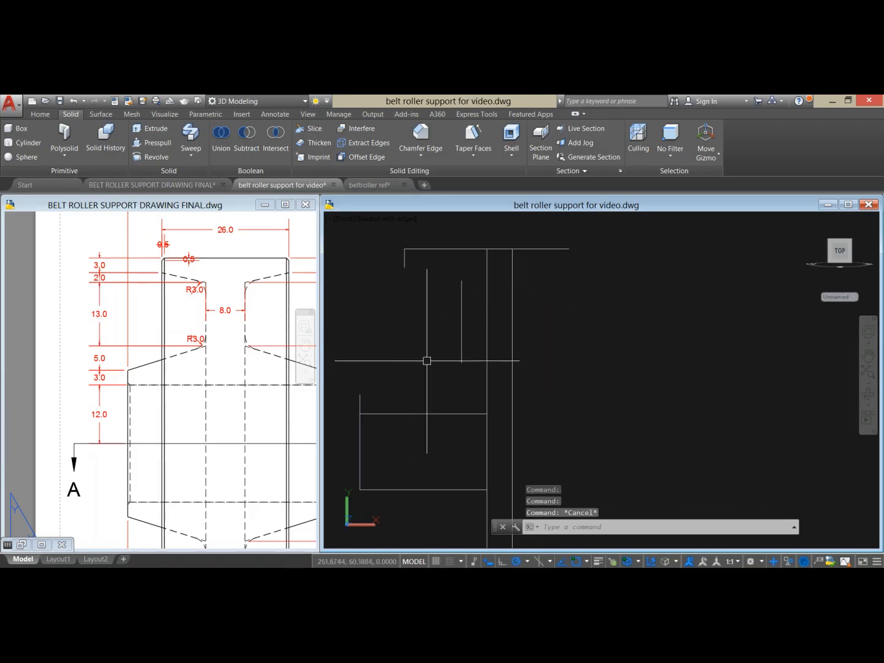
Step: Draw a sloped line from the lower end of the short rim line to the upper end of the web line
{"action": "key", "text": "Return"}
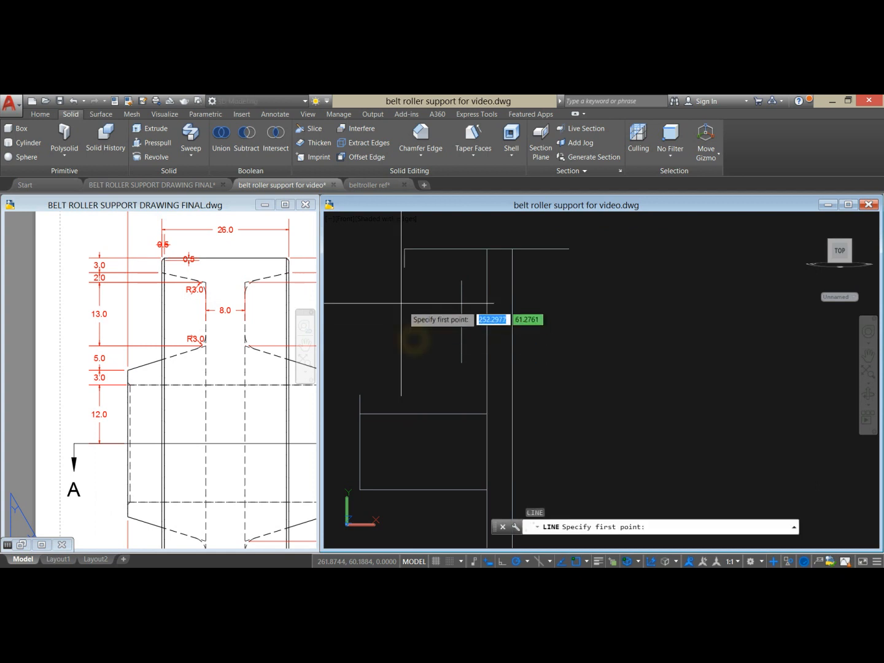
{"action": "left_click", "coordinate": [405, 268]}
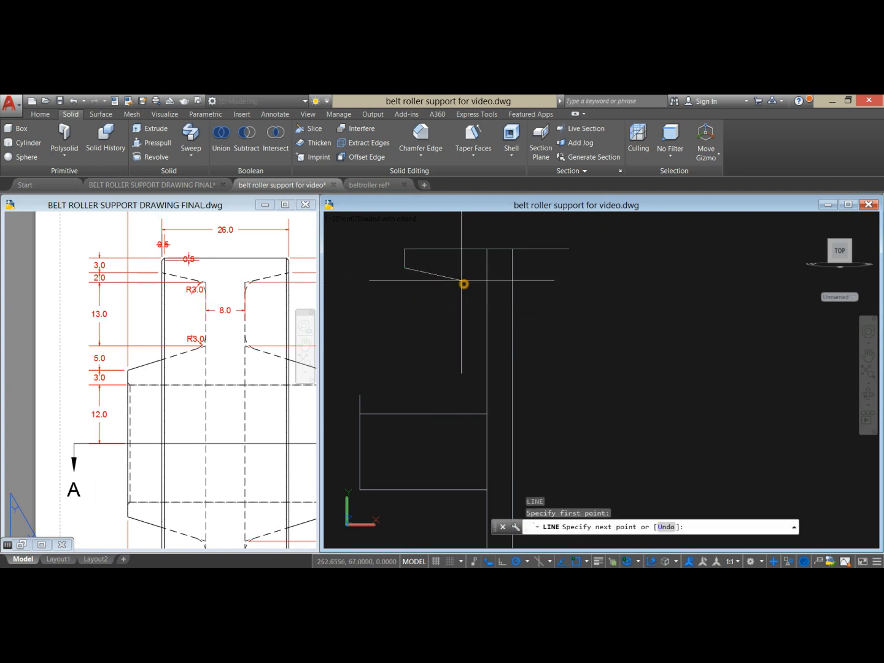
{"action": "left_click", "coordinate": [461, 279]}
{"action": "right_click", "coordinate": [442, 293]}
{"action": "left_click", "coordinate": [467, 300]}
Step: Draw a sloped line from the top of the 3-unit hub line to the lower end of the web line
{"action": "right_click", "coordinate": [421, 301]}
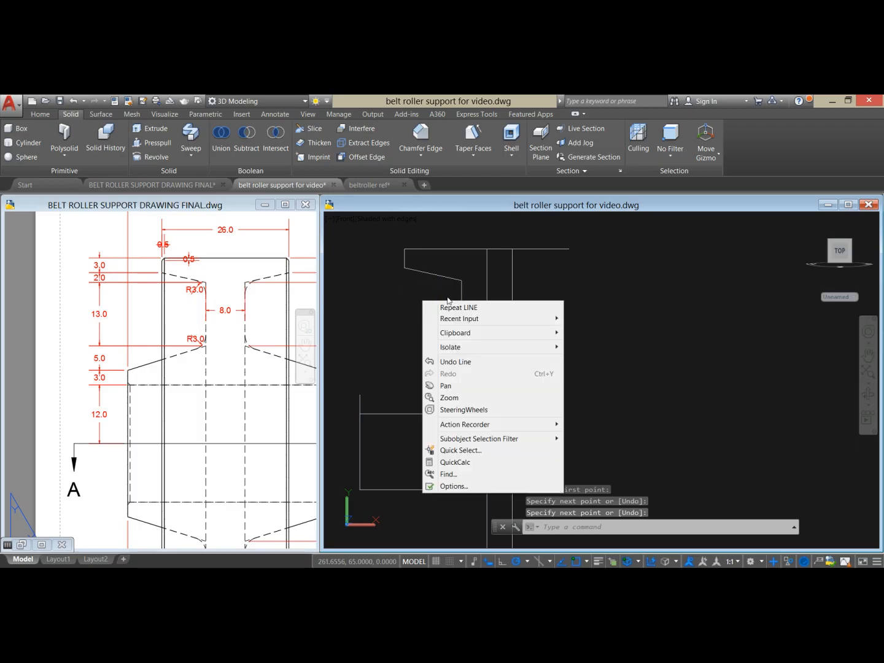
{"action": "left_click", "coordinate": [444, 305]}
{"action": "left_click", "coordinate": [359, 395]}
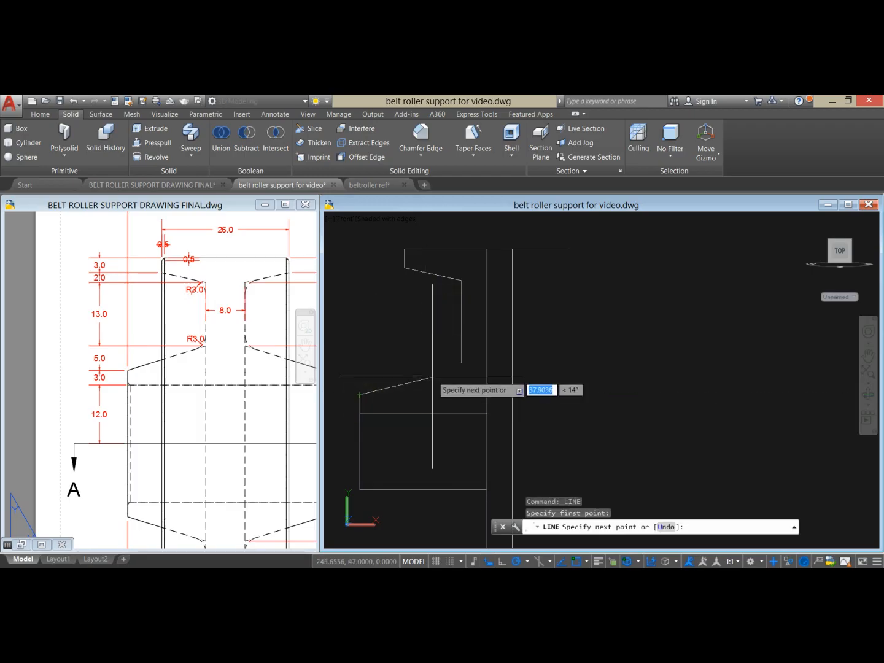
{"action": "left_click", "coordinate": [463, 365]}
{"action": "right_click", "coordinate": [423, 335]}
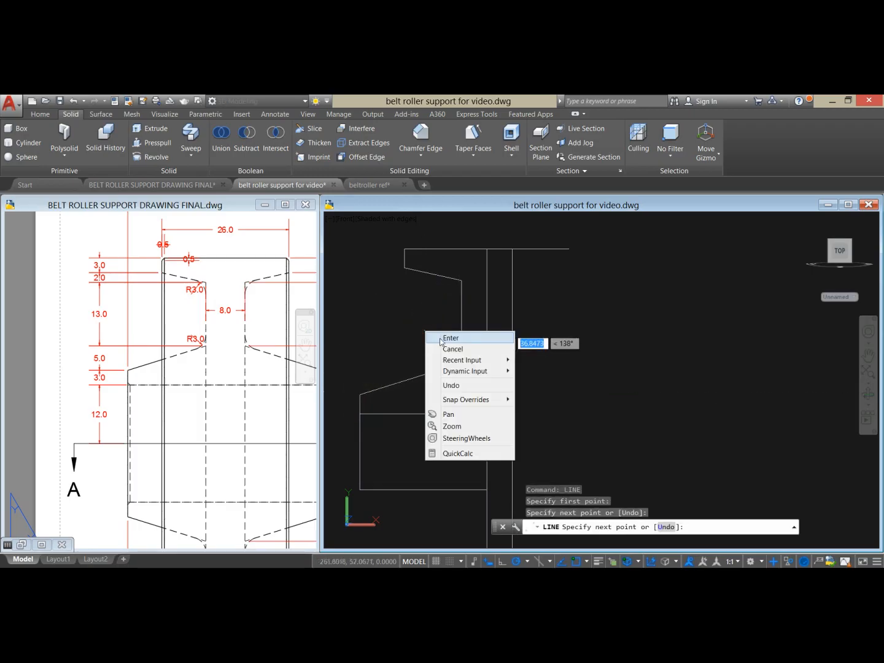
{"action": "left_click", "coordinate": [438, 337]}
Step: Erase the right offset line and the 12-unit vertical line at the hub's outer left side
{"action": "scroll", "coordinate": [438, 338], "scroll_direction": "down", "scroll_amount": 1}
{"action": "mouse_move", "coordinate": [438, 338]}
{"action": "middle_mouse_down"}
{"action": "mouse_move", "coordinate": [425, 305]}
{"action": "mouse_move", "coordinate": [416, 312]}
{"action": "middle_mouse_up"}
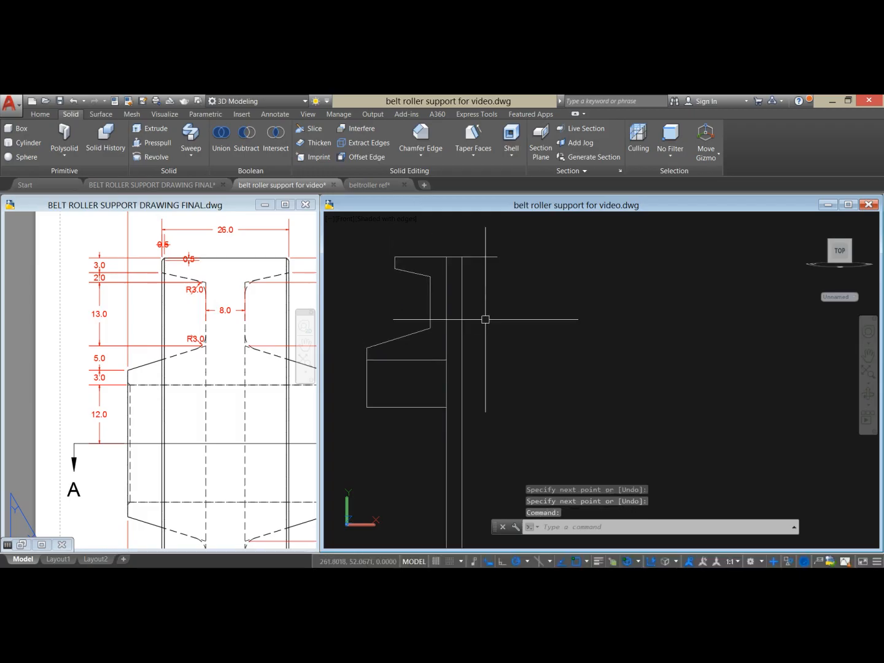
{"action": "left_click", "coordinate": [461, 335]}
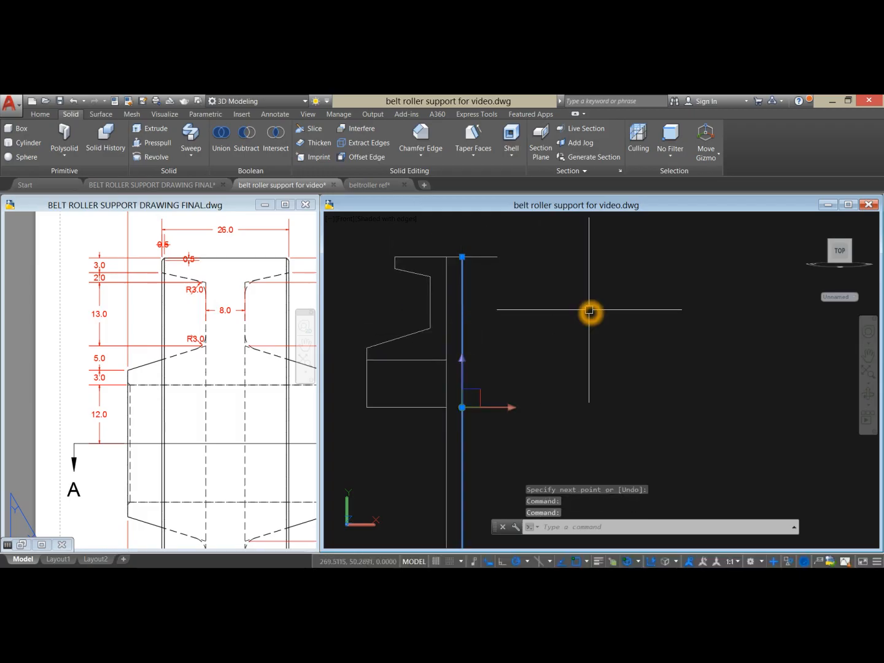
{"action": "key", "text": "Delete"}
{"action": "middle_click_drag", "start_coordinate": [553, 339], "coordinate": [552, 356]}
{"action": "left_click", "coordinate": [368, 397]}
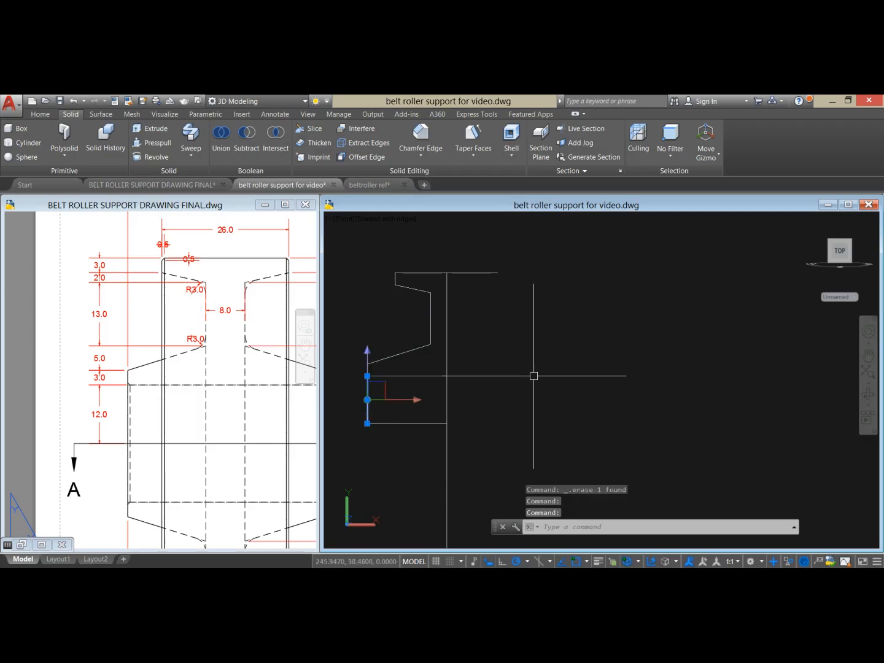
{"action": "key", "text": "Delete"}
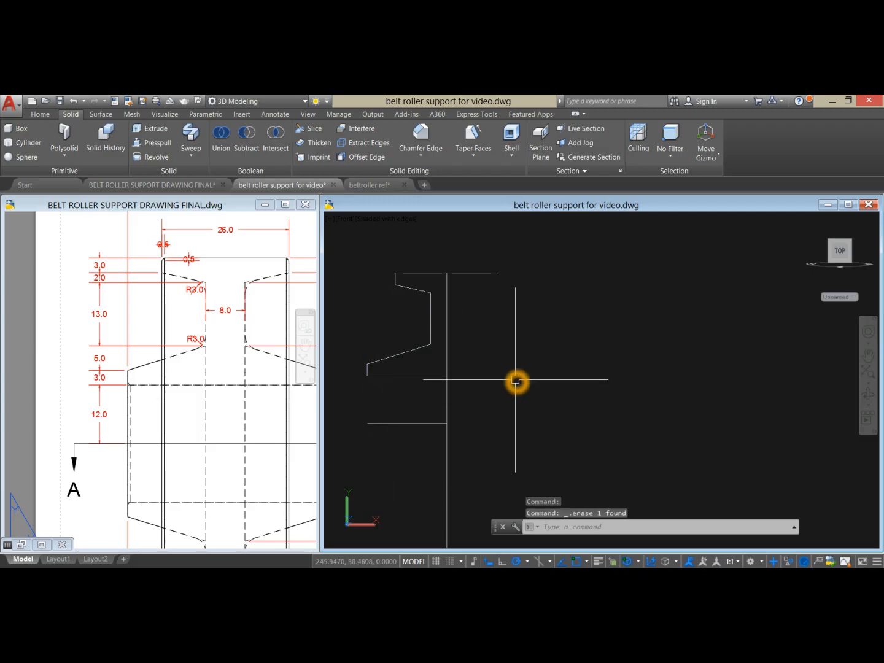
{"action": "scroll", "coordinate": [506, 376], "scroll_direction": "up", "scroll_amount": 2}
{"action": "mouse_move", "coordinate": [497, 373]}
{"action": "middle_mouse_down"}
{"action": "mouse_move", "coordinate": [560, 375]}
{"action": "mouse_move", "coordinate": [561, 383]}
{"action": "middle_mouse_up"}
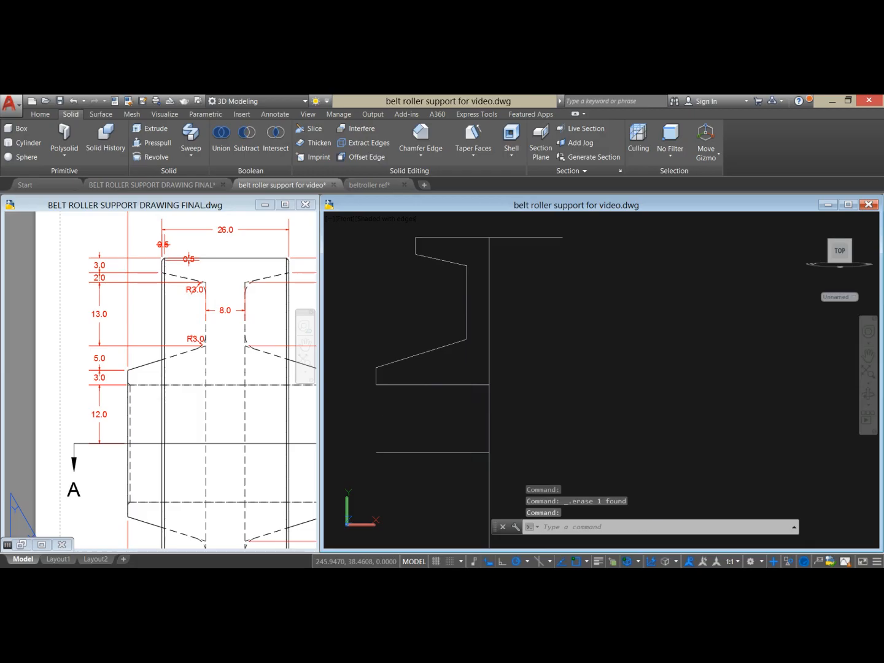
{"action": "left_click", "coordinate": [475, 461]}
{"action": "left_click", "coordinate": [367, 248]}
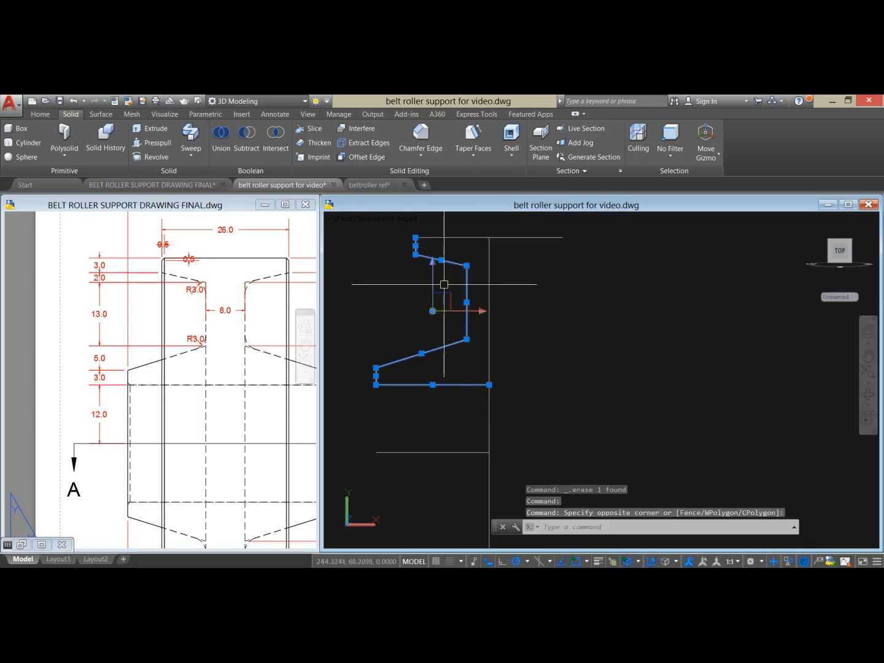
{"action": "left_click", "coordinate": [543, 309]}
{"action": "key", "text": "Escape"}
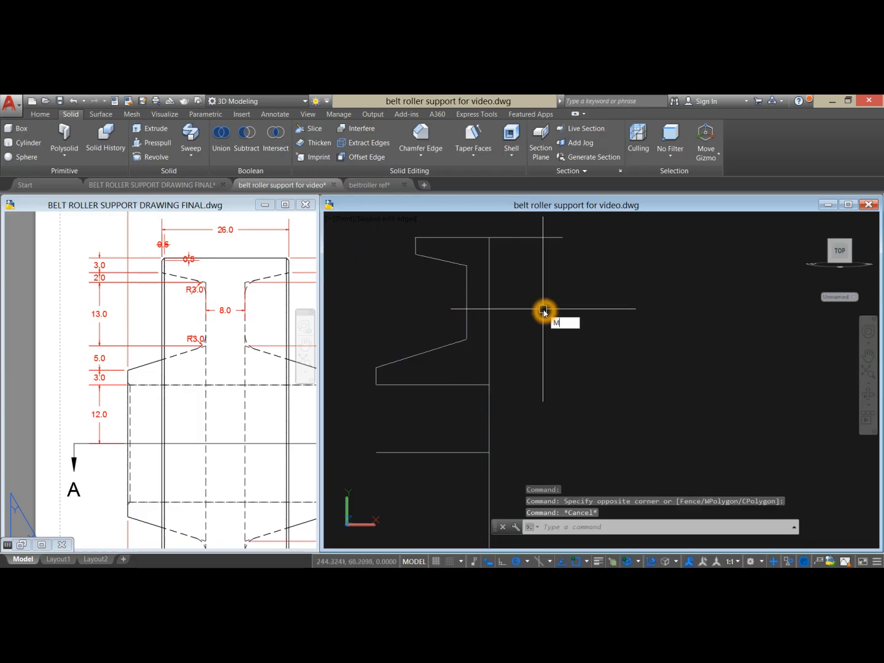
Step: Mirror the six left outline lines of the roller profile about the vertical centre line, keeping the originals
{"action": "type", "text": "MI"}
{"action": "key", "text": "Return"}
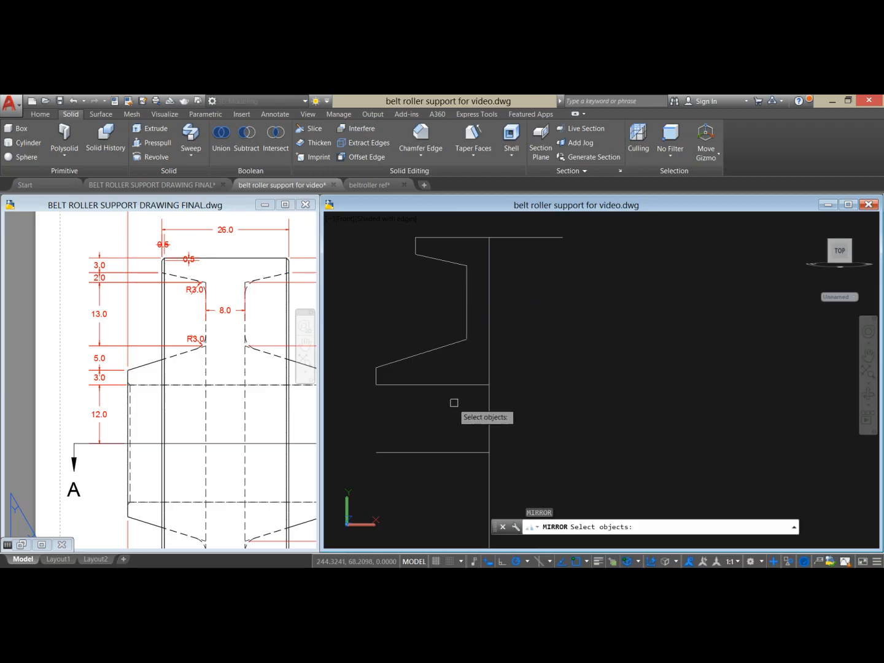
{"action": "left_click", "coordinate": [464, 403]}
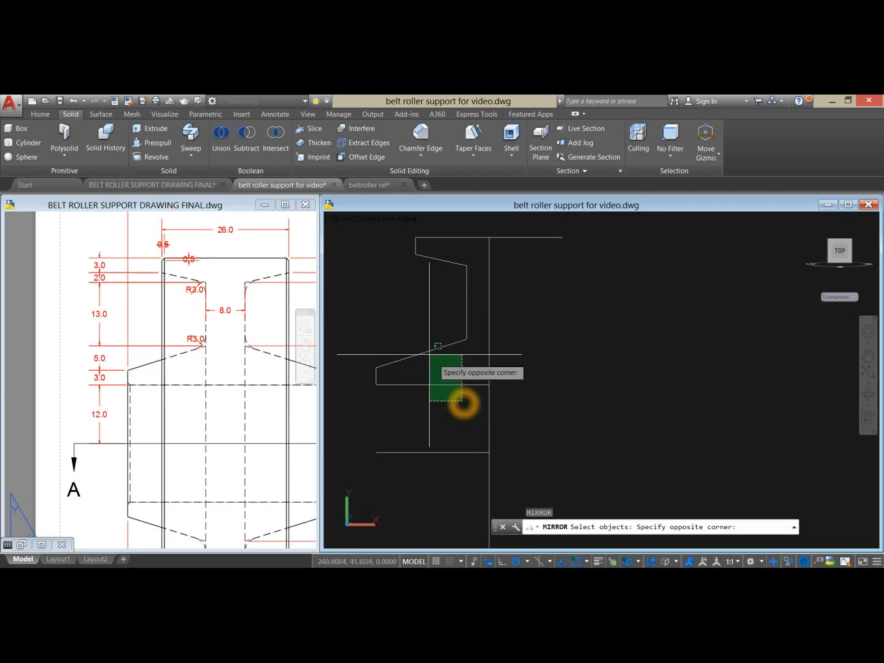
{"action": "left_click", "coordinate": [370, 251]}
{"action": "left_click", "coordinate": [466, 306]}
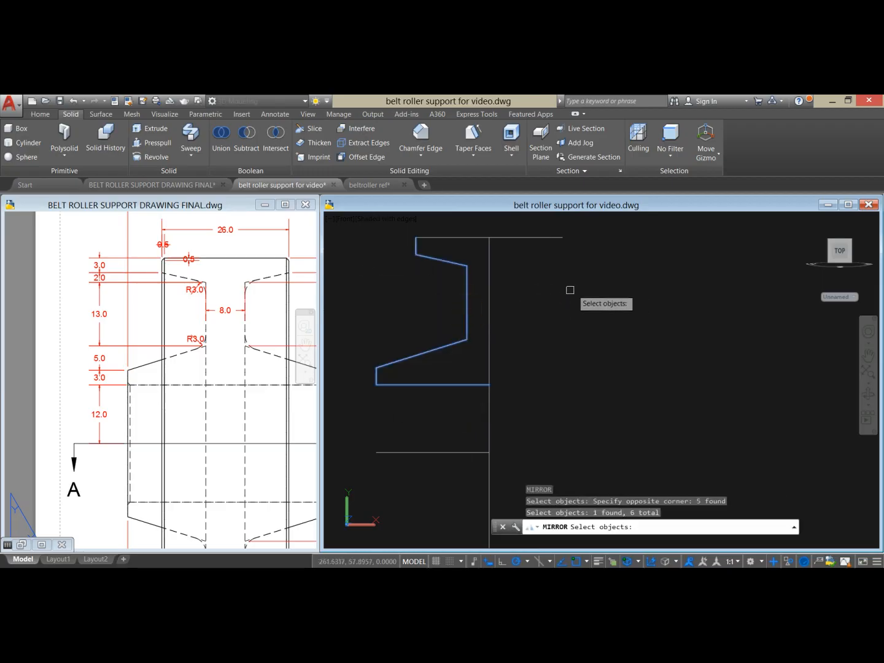
{"action": "key", "text": "Return"}
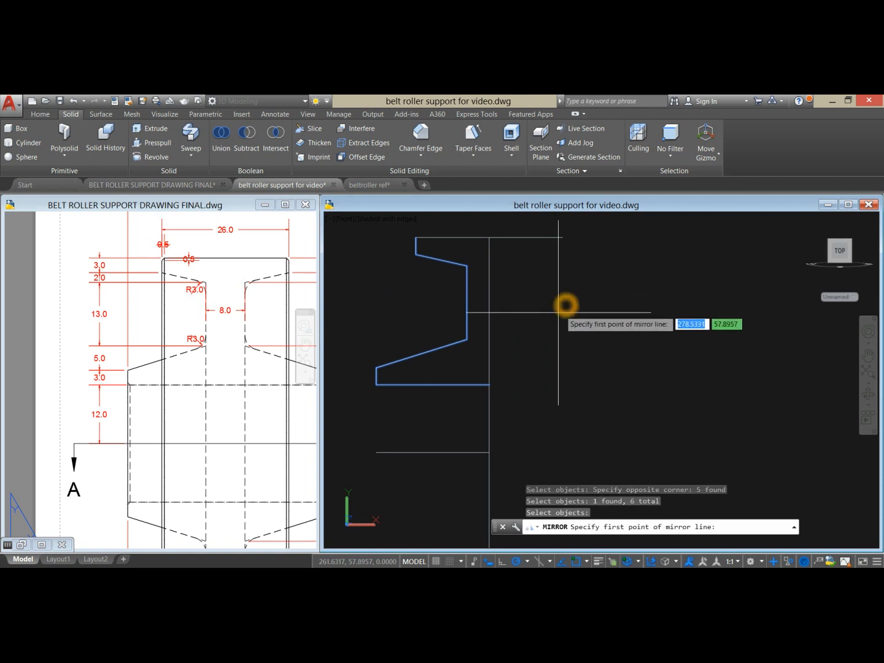
{"action": "left_click", "coordinate": [489, 385]}
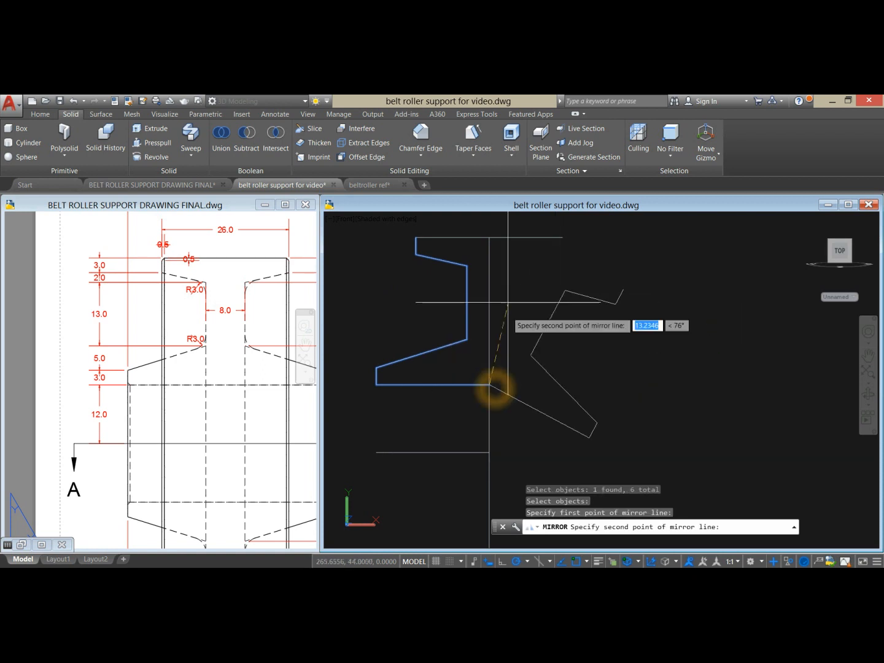
{"action": "left_click", "coordinate": [489, 237]}
{"action": "left_click", "coordinate": [522, 281]}
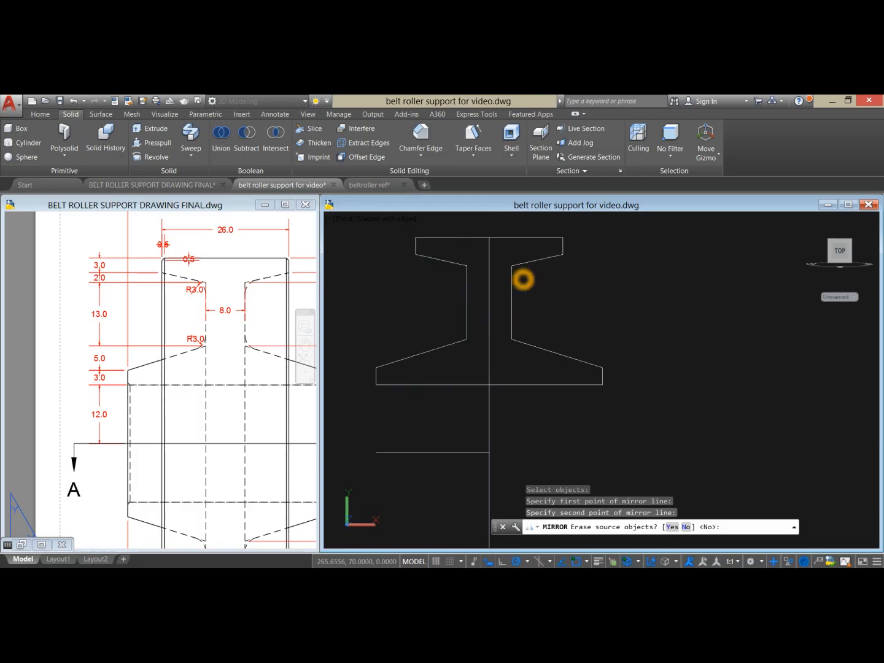
Step: Erase the vertical centre line and join all lines of the closed roller outline into a single polyline
{"action": "left_click", "coordinate": [489, 272]}
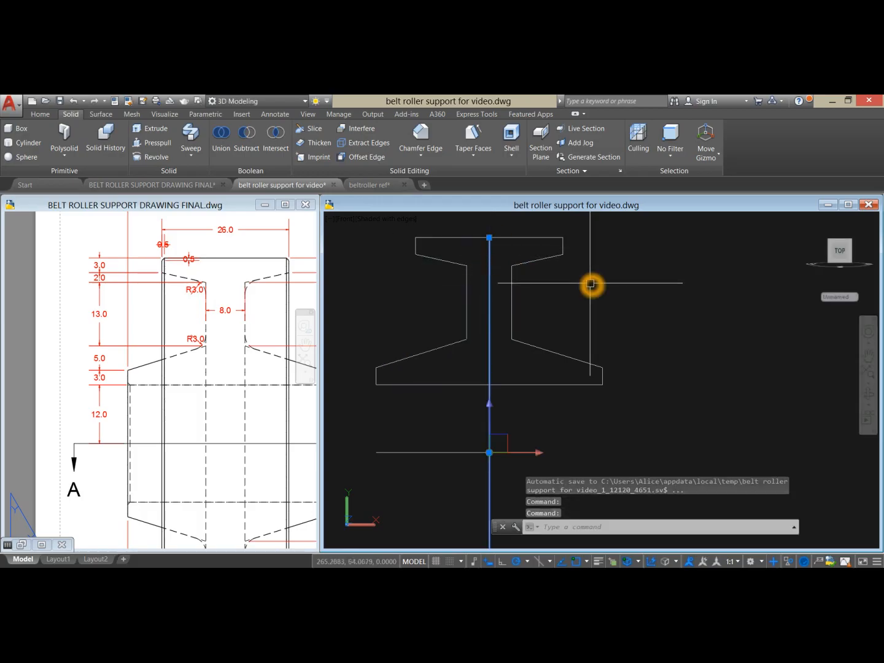
{"action": "key", "text": "Delete"}
{"action": "mouse_move", "coordinate": [578, 296]}
{"action": "middle_mouse_down"}
{"action": "mouse_move", "coordinate": [554, 285]}
{"action": "mouse_move", "coordinate": [561, 299]}
{"action": "middle_mouse_up"}
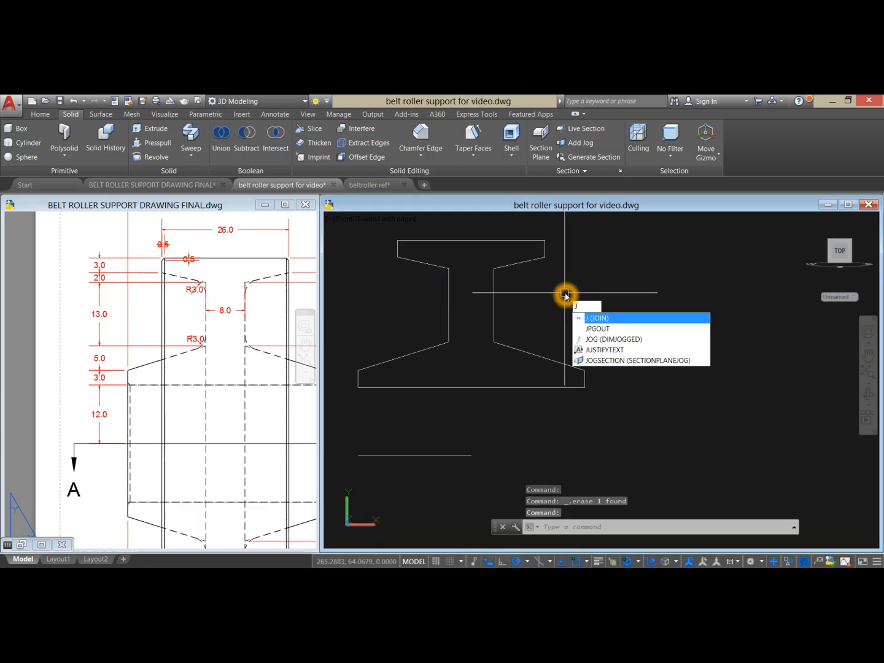
{"action": "key", "text": "Return"}
{"action": "left_click", "coordinate": [613, 403]}
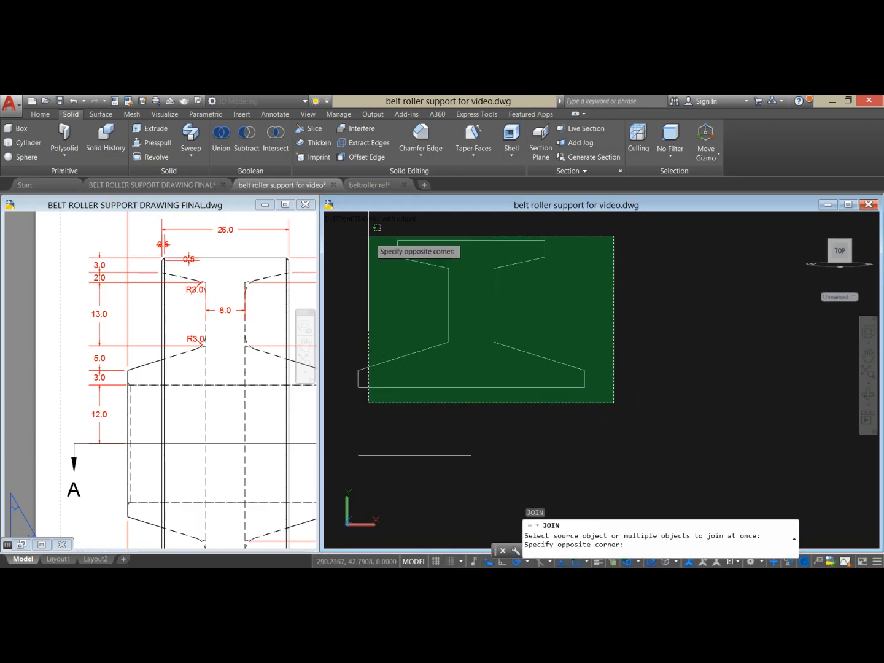
{"action": "left_click", "coordinate": [348, 234]}
{"action": "key", "text": "Return"}
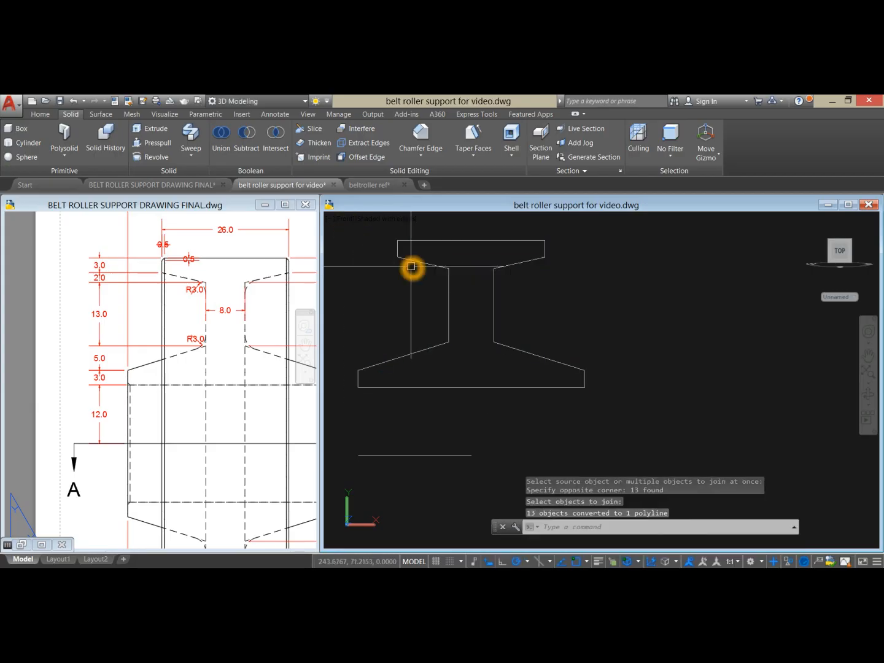
{"action": "left_click", "coordinate": [411, 265]}
{"action": "key", "text": "Escape"}
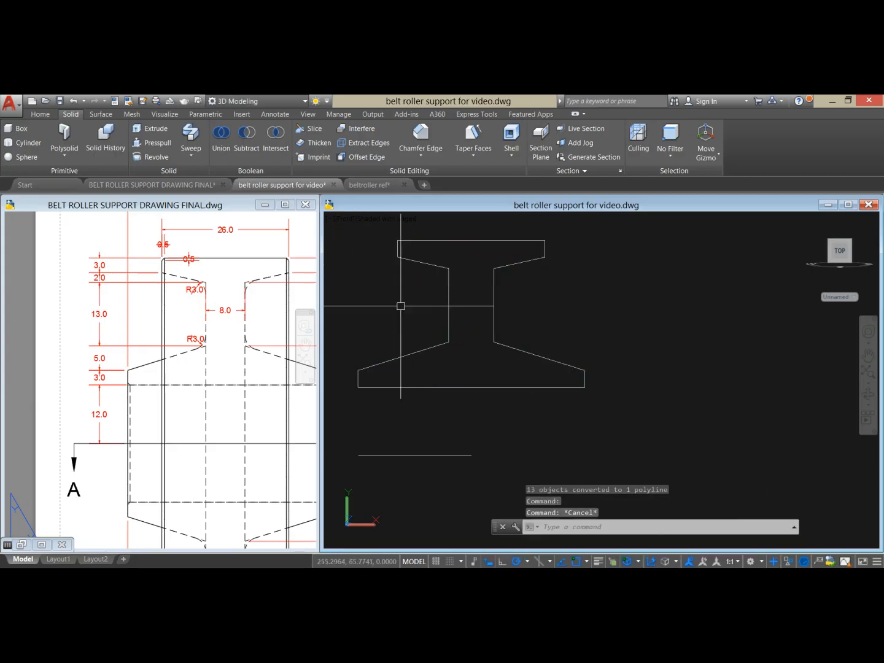
{"action": "left_click", "coordinate": [423, 270]}
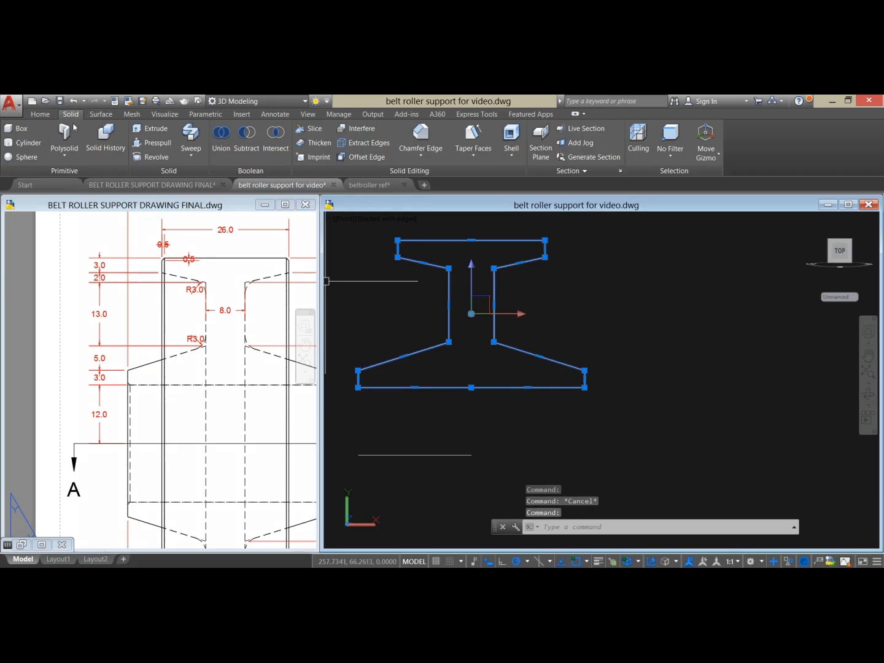
{"action": "key", "text": "Escape"}
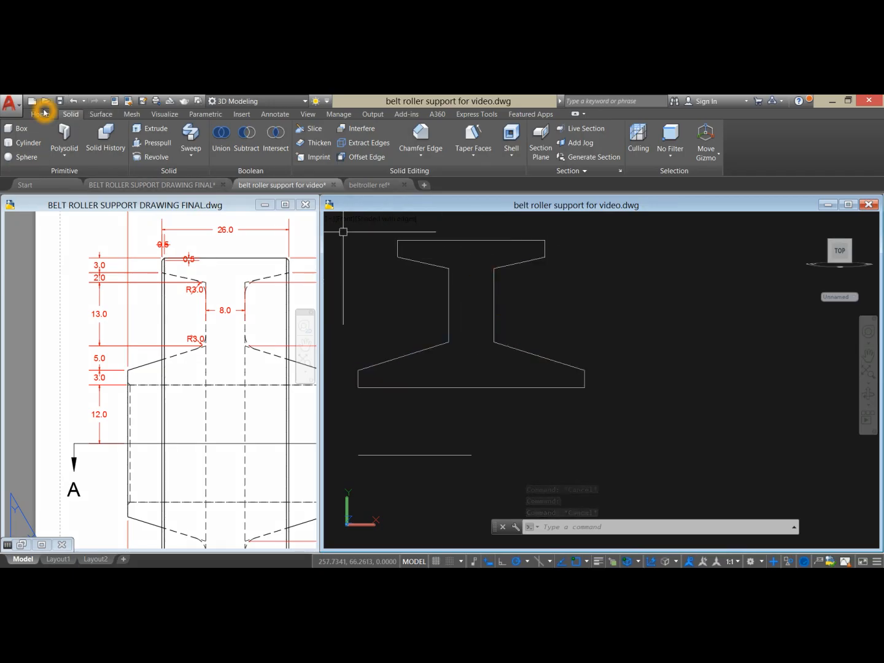
Step: Revolve the joined roller outline 360 degrees as a solid about the horizontal axis line below it
{"action": "left_click", "coordinate": [41, 114]}
{"action": "left_click", "coordinate": [44, 138]}
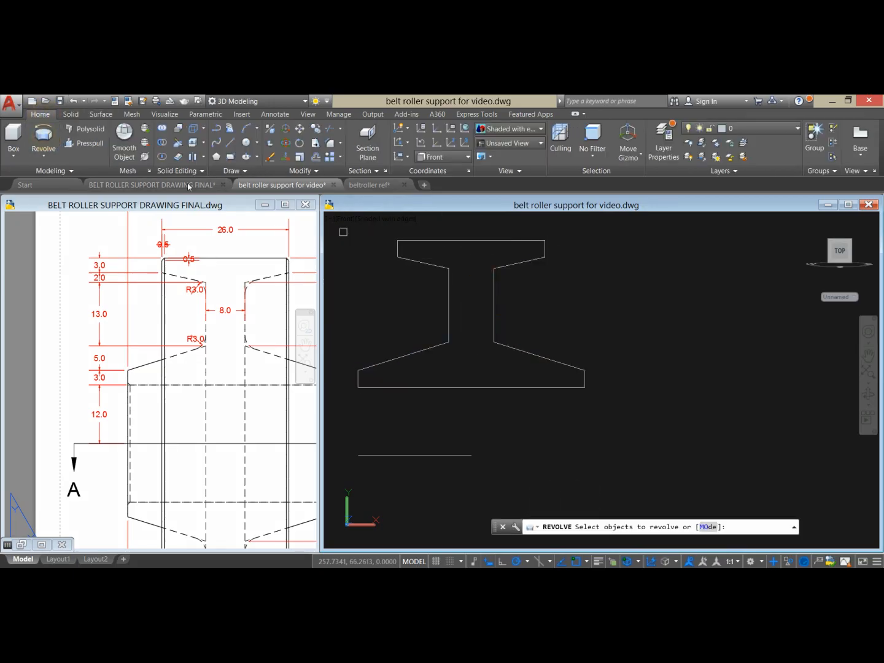
{"action": "left_click", "coordinate": [450, 314]}
{"action": "right_click", "coordinate": [522, 278]}
{"action": "left_click", "coordinate": [540, 280]}
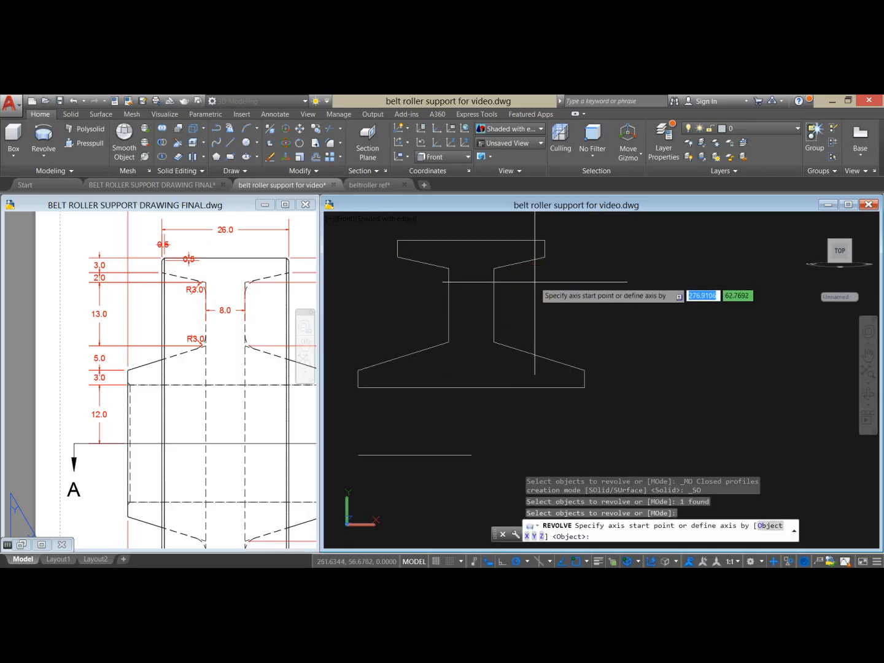
{"action": "left_click", "coordinate": [360, 456]}
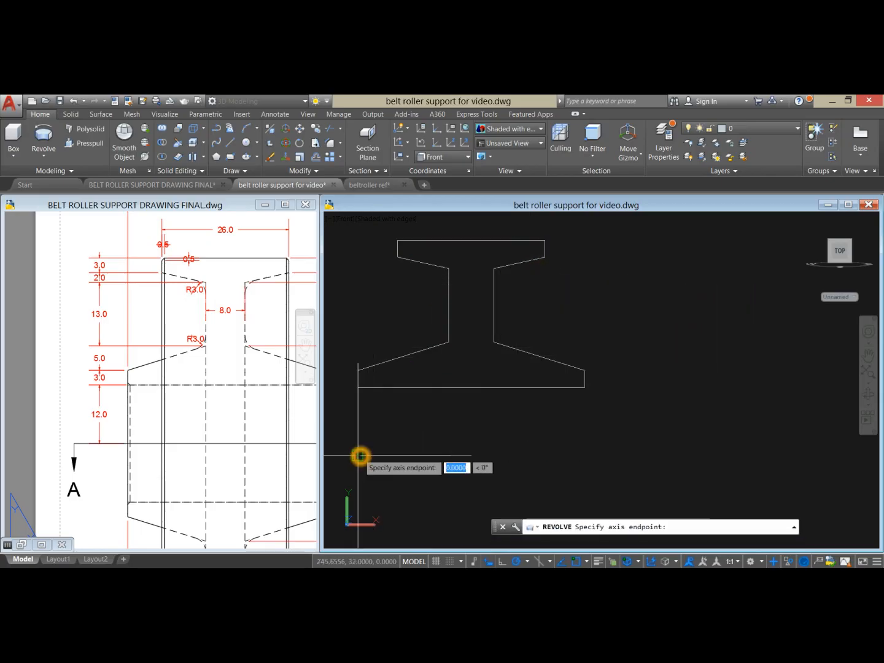
{"action": "left_click", "coordinate": [657, 459]}
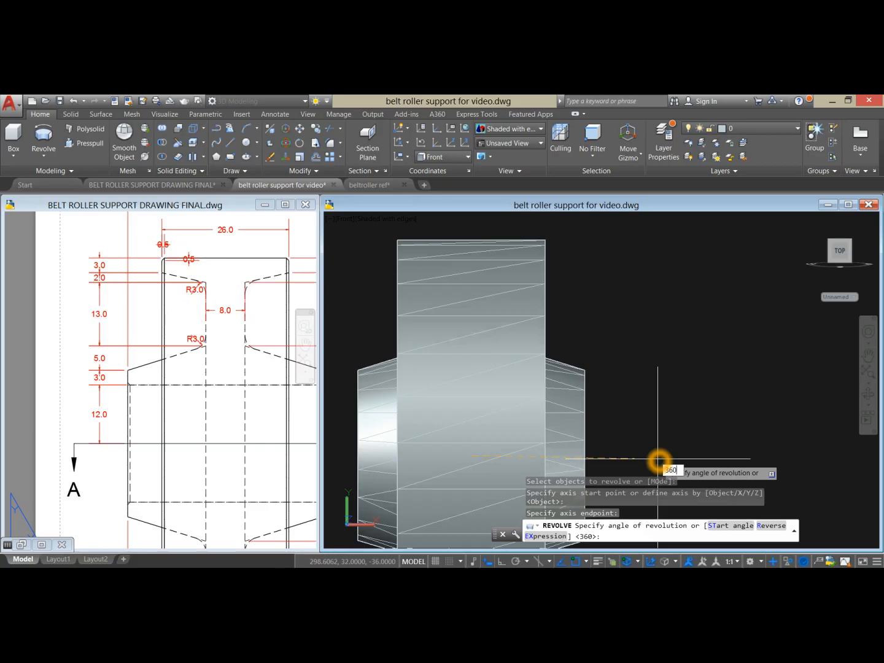
{"action": "key", "text": "Return"}
{"action": "scroll", "coordinate": [641, 444], "scroll_direction": "down", "scroll_amount": 4}
{"action": "middle_click_drag", "start_coordinate": [495, 328], "coordinate": [568, 351], "text": "shift"}
{"action": "left_click", "coordinate": [615, 303]}
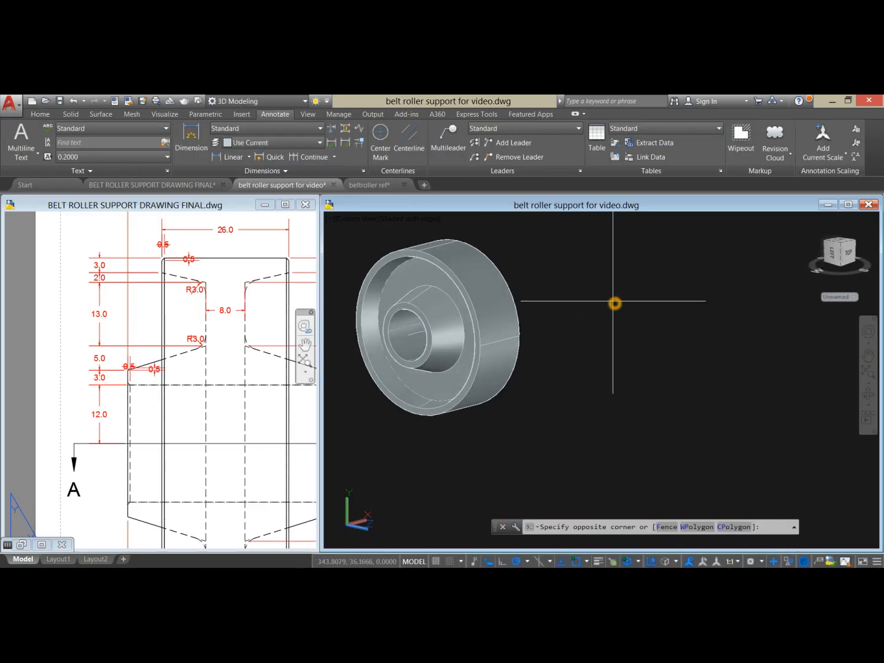
{"action": "left_click", "coordinate": [605, 301]}
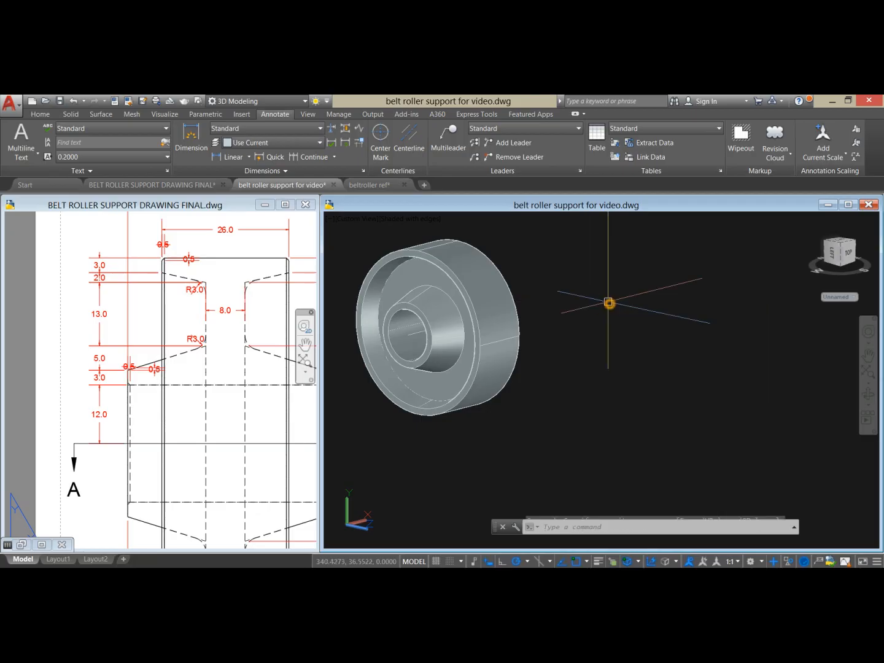
{"action": "left_click", "coordinate": [391, 273]}
{"action": "key", "text": "Escape"}
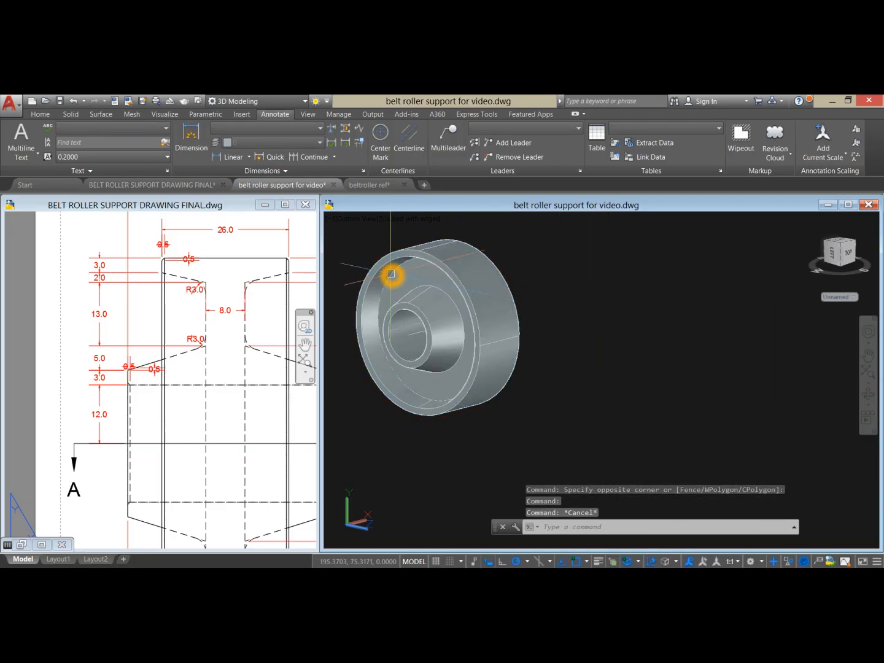
{"action": "left_click", "coordinate": [566, 270]}
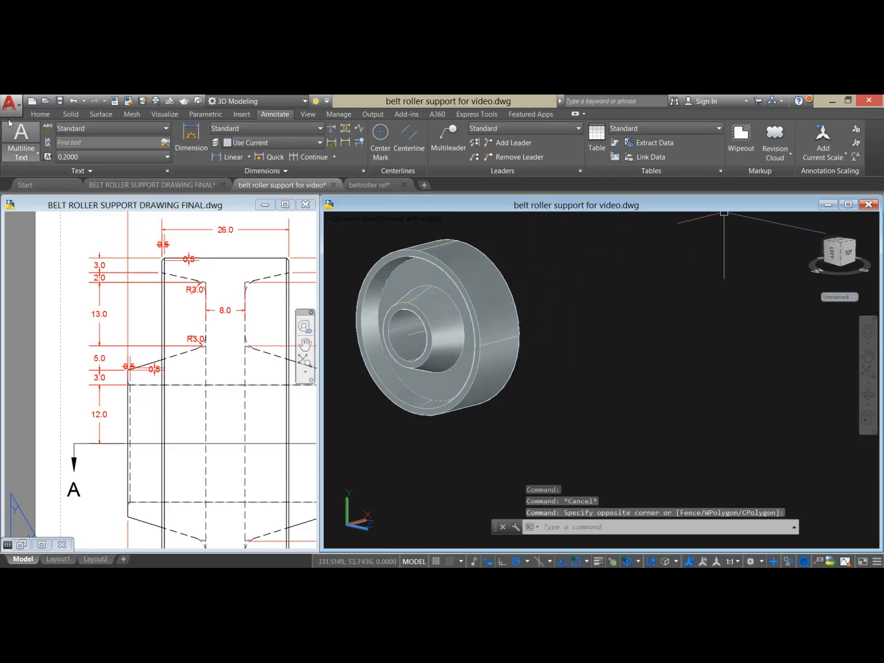
Step: Begin an edge fillet with radius 3 on the two circular edges where one side of the web meets the rim and hub
{"action": "left_click", "coordinate": [70, 116]}
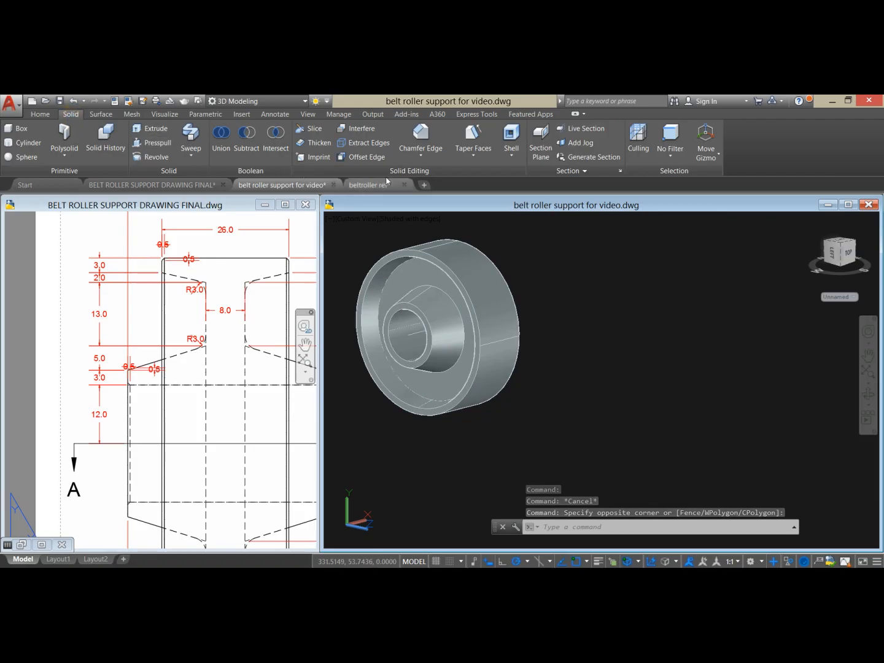
{"action": "left_click", "coordinate": [422, 157]}
{"action": "left_click", "coordinate": [428, 176]}
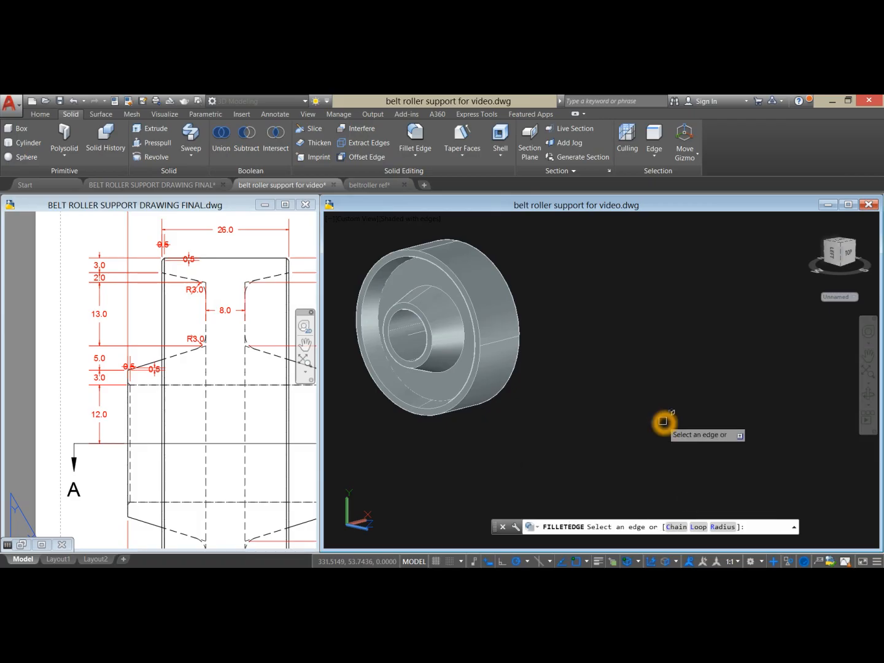
{"action": "left_click", "coordinate": [721, 527]}
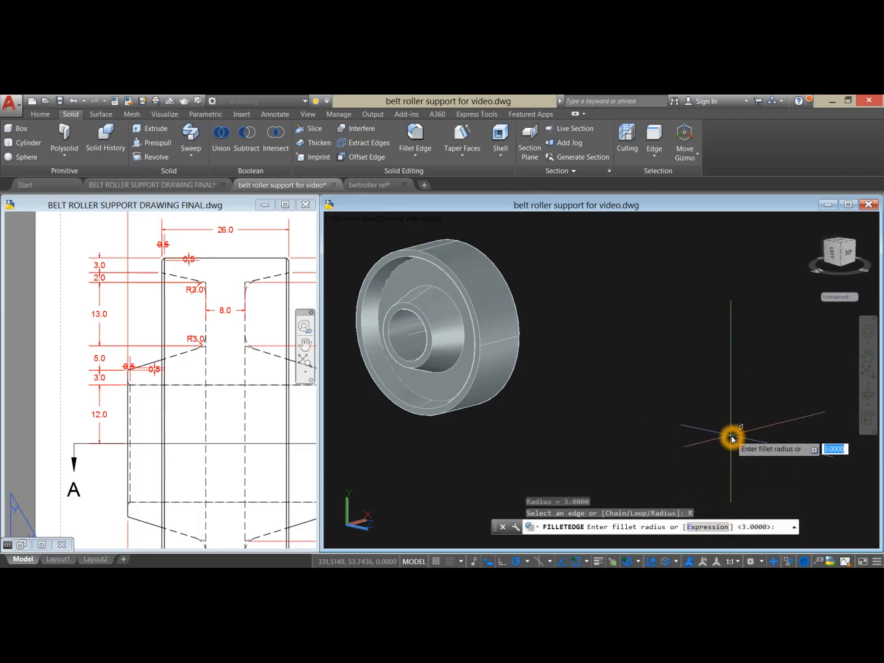
{"action": "type", "text": "3"}
{"action": "key", "text": "Return"}
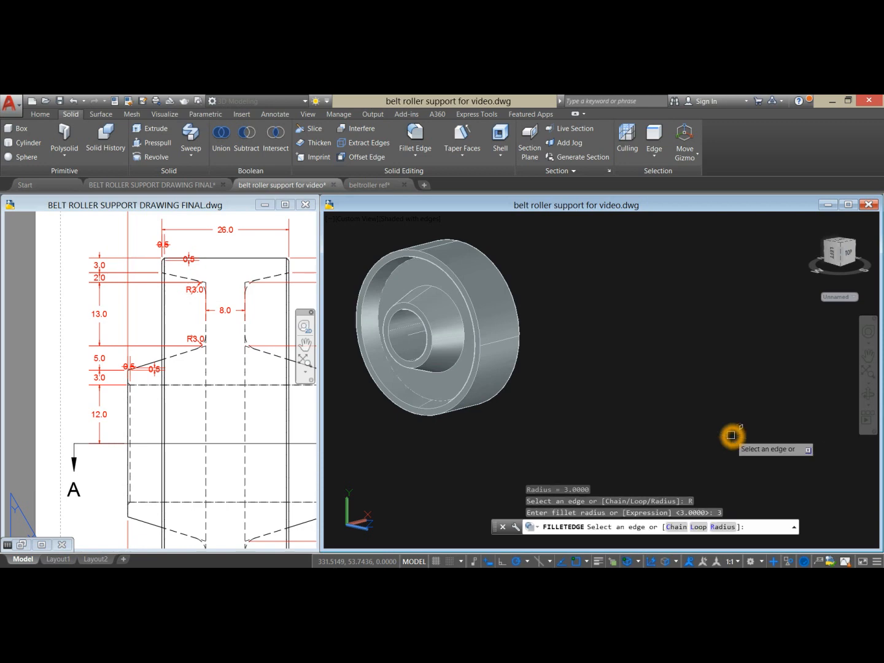
{"action": "left_click", "coordinate": [397, 273]}
{"action": "left_click", "coordinate": [443, 290]}
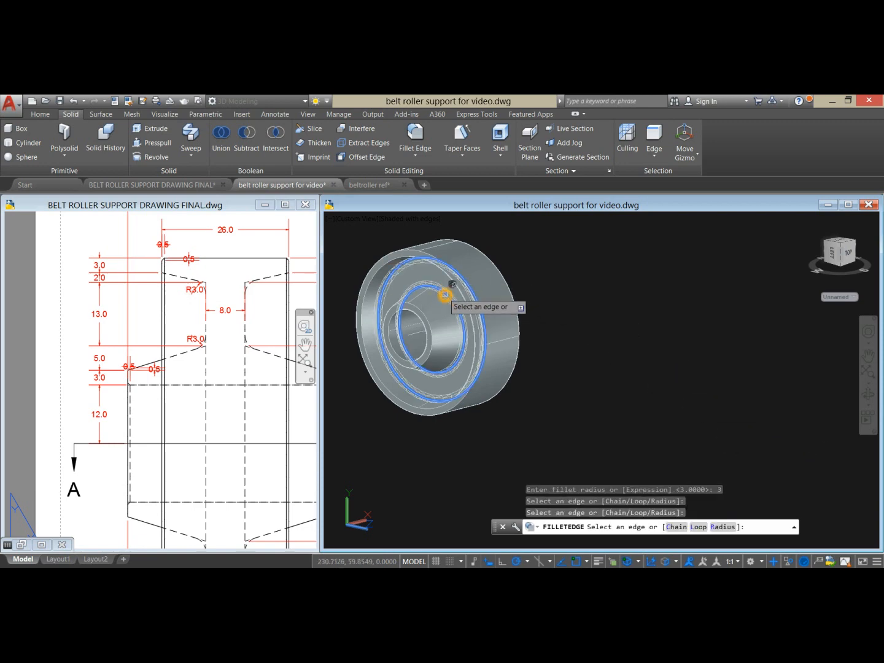
Step: Add the two matching circular web edges on the roller's opposite side and apply the fillets
{"action": "middle_click_drag", "start_coordinate": [574, 278], "coordinate": [457, 307], "text": "shift"}
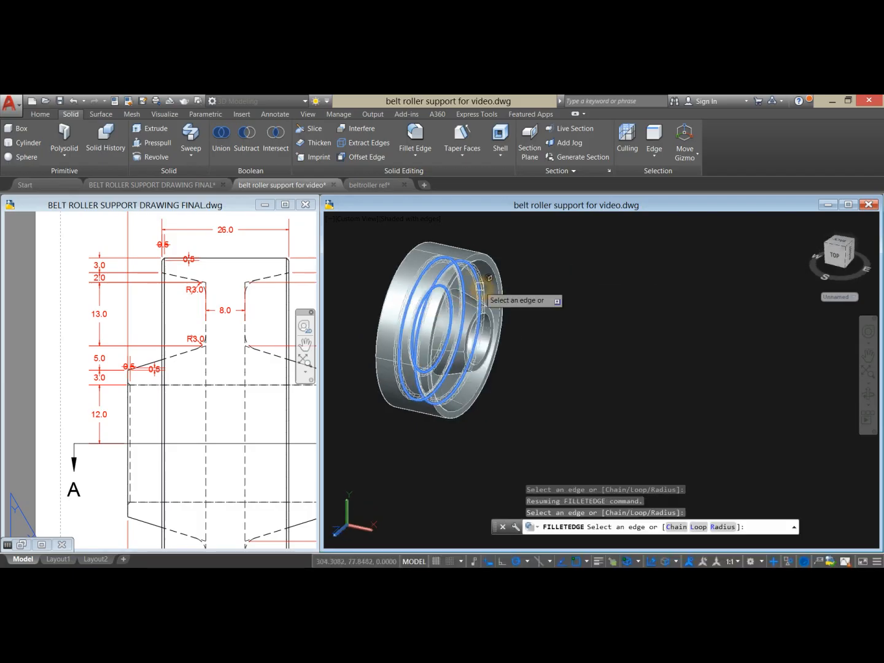
{"action": "scroll", "coordinate": [477, 288], "scroll_direction": "up", "scroll_amount": 5}
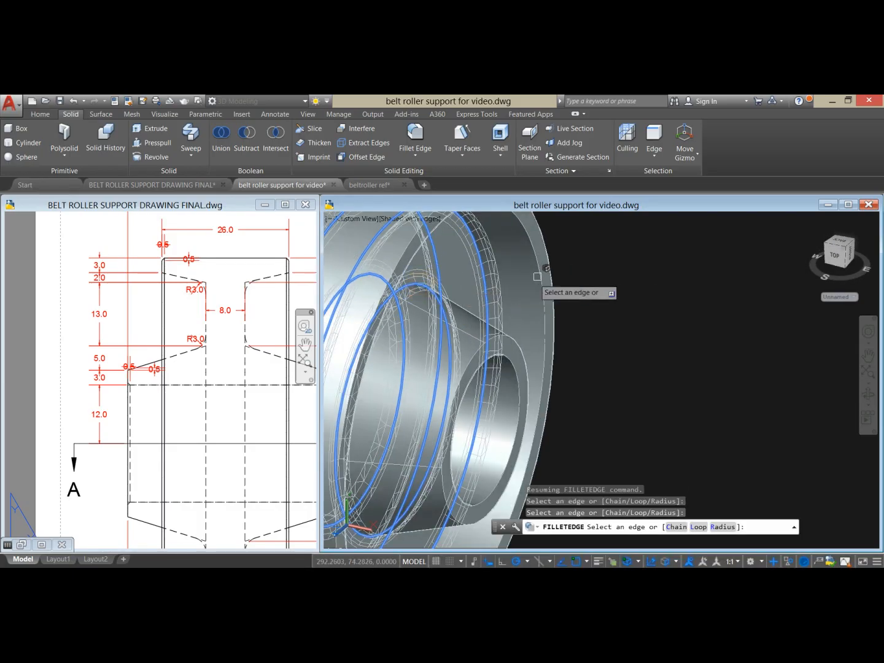
{"action": "right_click", "coordinate": [572, 258]}
{"action": "left_click", "coordinate": [589, 266]}
{"action": "right_click", "coordinate": [588, 270]}
{"action": "left_click", "coordinate": [593, 274]}
{"action": "middle_click_drag", "start_coordinate": [589, 291], "coordinate": [681, 295], "text": "shift"}
{"action": "key", "text": "Return"}
{"action": "middle_click_drag", "start_coordinate": [536, 321], "coordinate": [519, 356]}
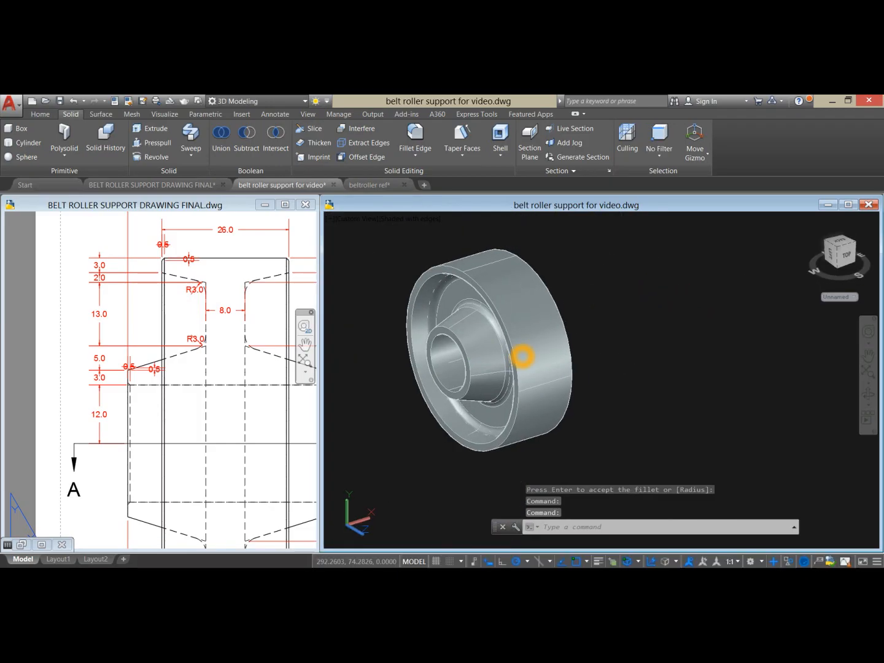
Step: Chamfer the roller's two outer circular rim edges with both distances set to 0.5
{"action": "left_click", "coordinate": [418, 158]}
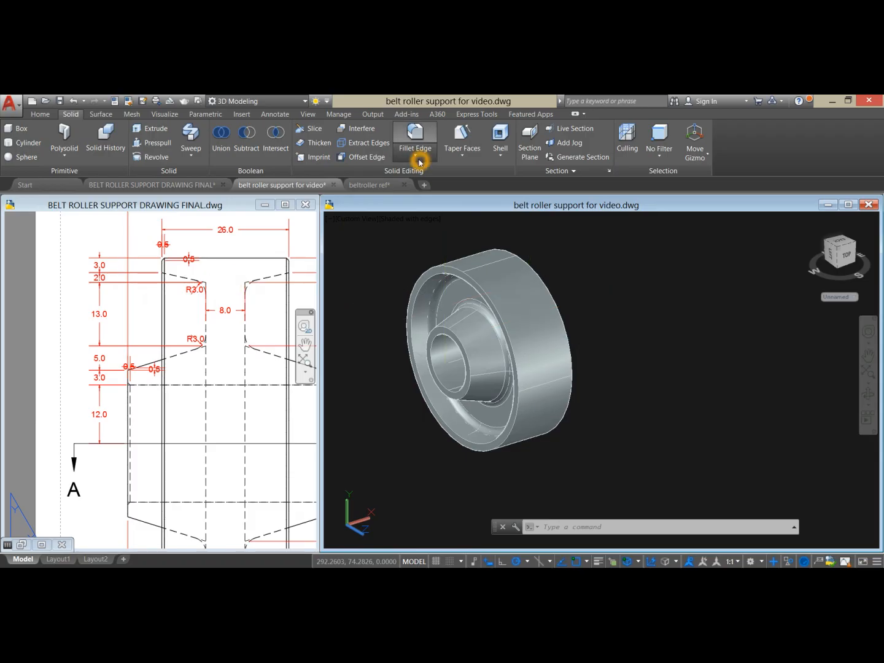
{"action": "left_click", "coordinate": [437, 199]}
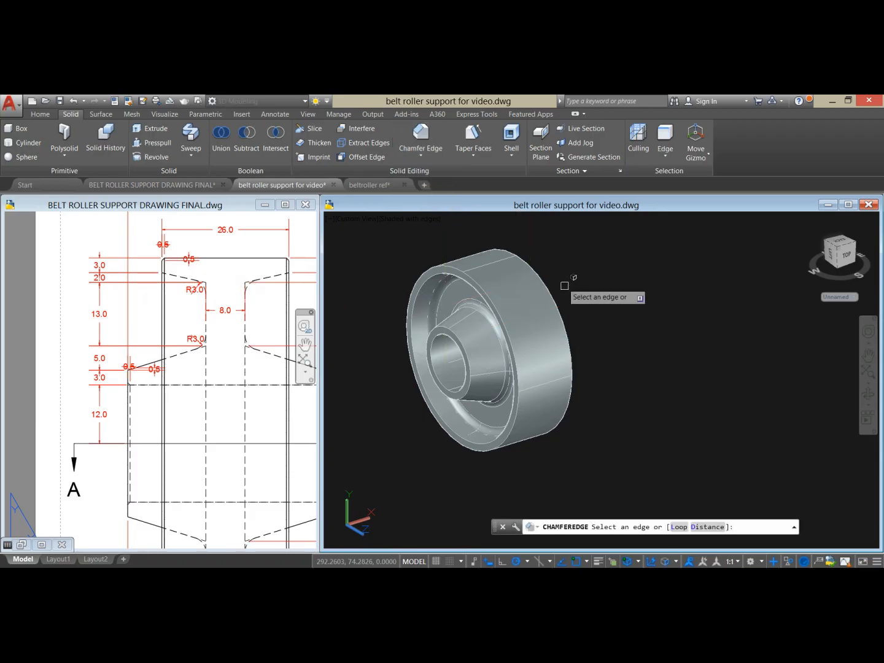
{"action": "left_click", "coordinate": [706, 527]}
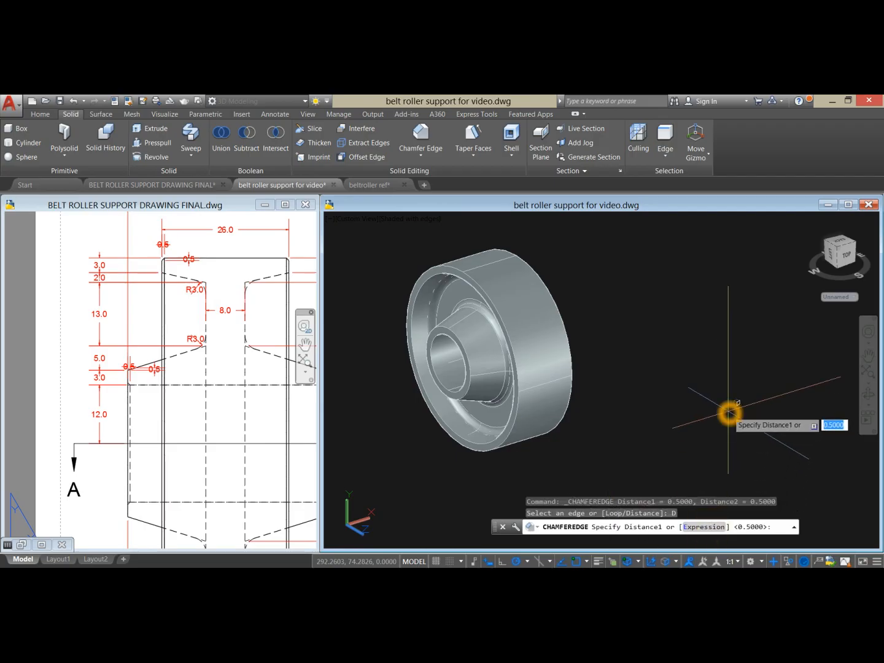
{"action": "type", "text": ".5"}
{"action": "key", "text": "Return"}
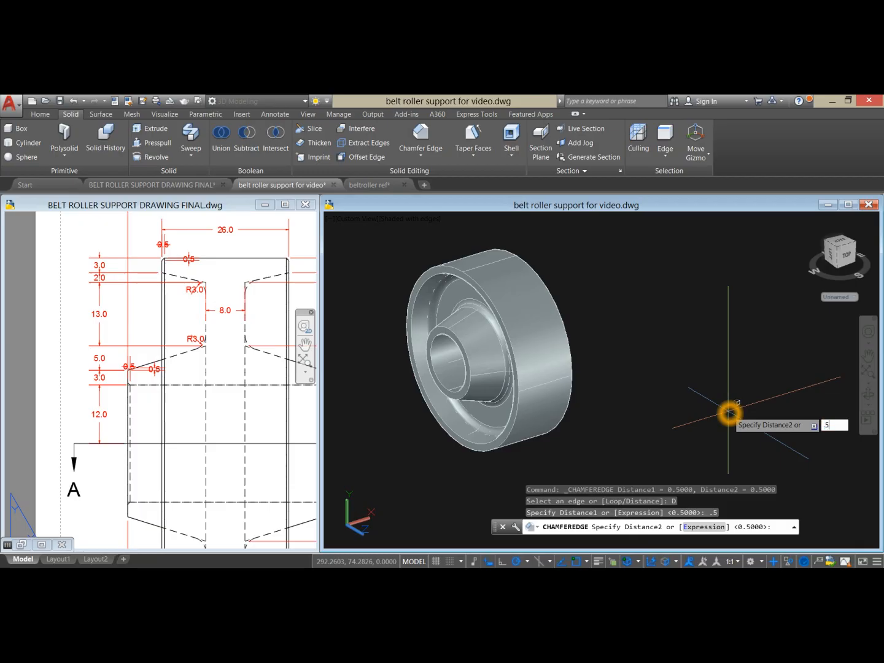
{"action": "type", "text": ".5"}
{"action": "key", "text": "Return"}
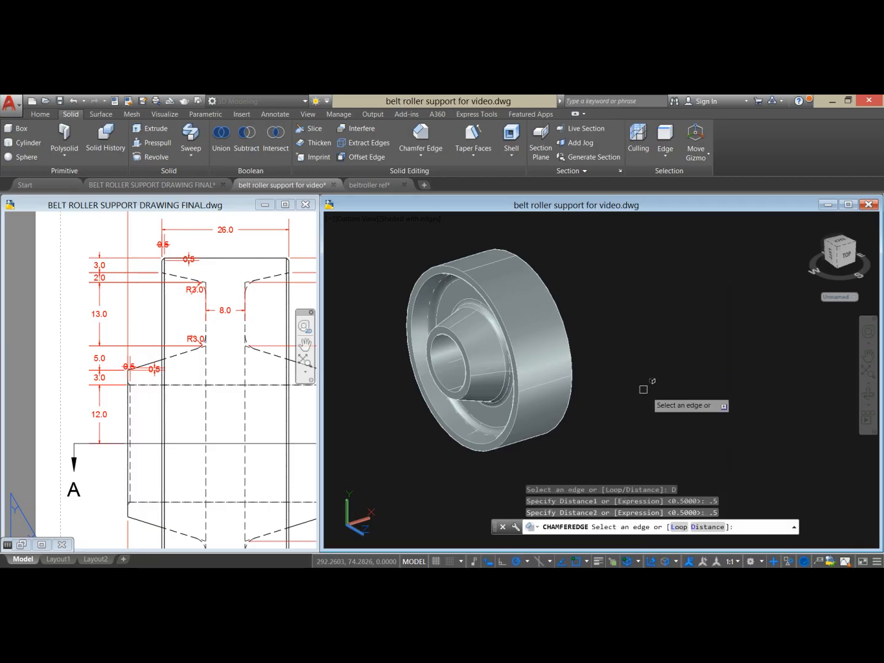
{"action": "left_click", "coordinate": [447, 265]}
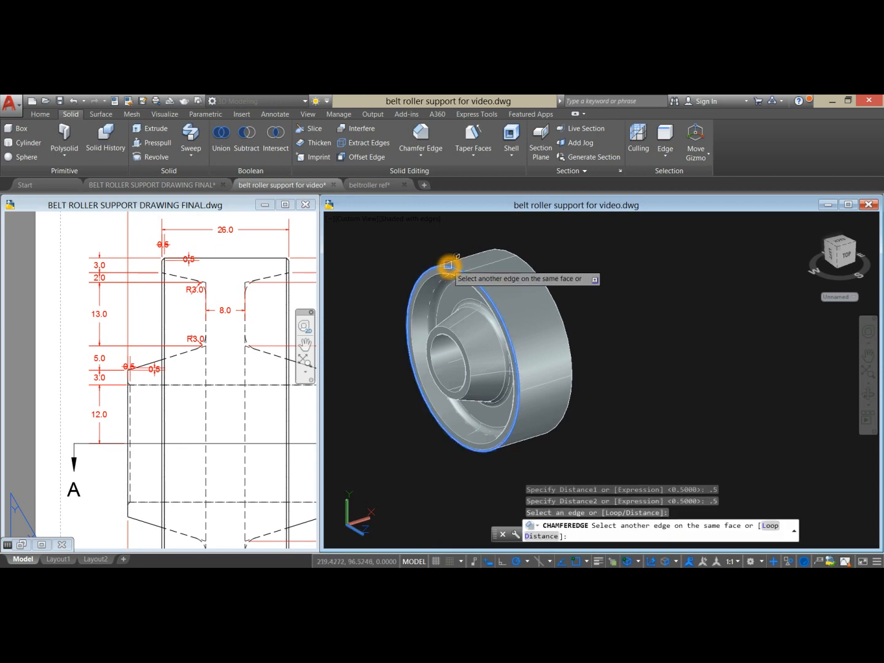
{"action": "left_click", "coordinate": [529, 263]}
{"action": "right_click", "coordinate": [544, 248]}
{"action": "left_click", "coordinate": [571, 253]}
{"action": "right_click", "coordinate": [576, 257]}
{"action": "left_click", "coordinate": [588, 268]}
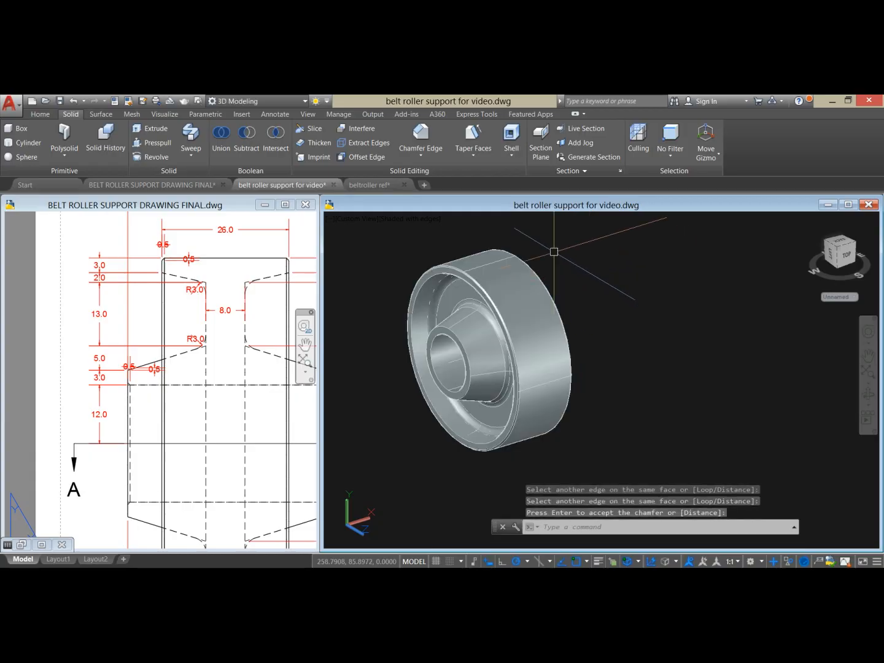
Step: Chamfer the circular bore edges at both ends of the roller hub with the same 0.5 distances
{"action": "right_click", "coordinate": [555, 252]}
{"action": "left_click", "coordinate": [563, 247]}
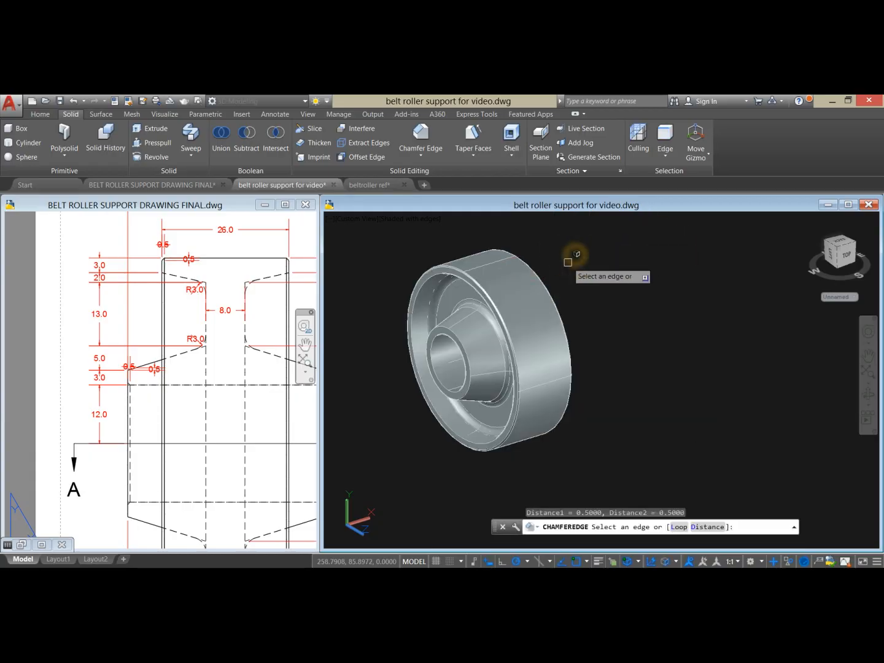
{"action": "left_click", "coordinate": [429, 379]}
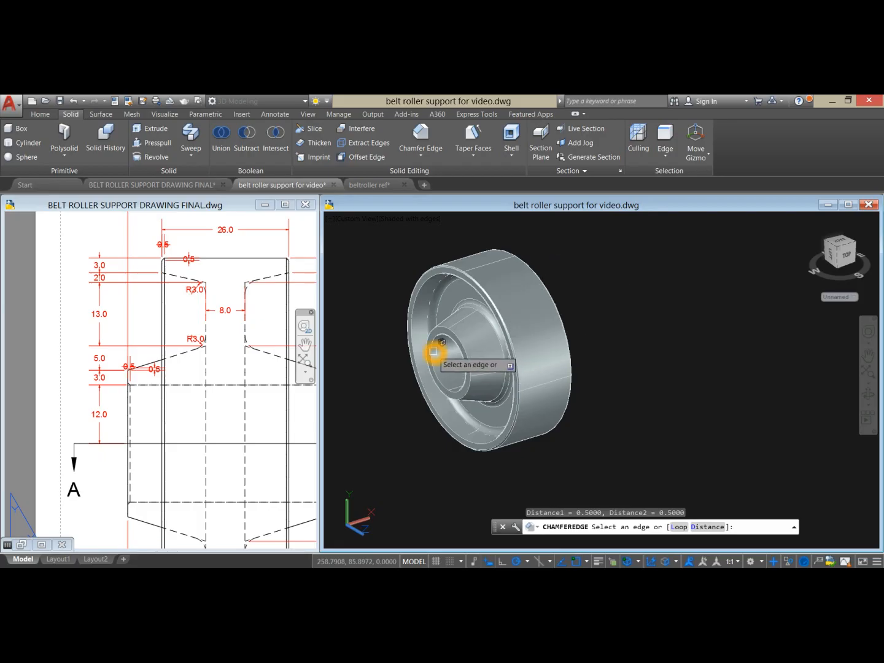
{"action": "left_click", "coordinate": [434, 351]}
{"action": "middle_click_drag", "start_coordinate": [602, 318], "coordinate": [467, 316], "text": "shift"}
{"action": "scroll", "coordinate": [540, 347], "scroll_direction": "up", "scroll_amount": 4}
{"action": "left_click", "coordinate": [543, 356]}
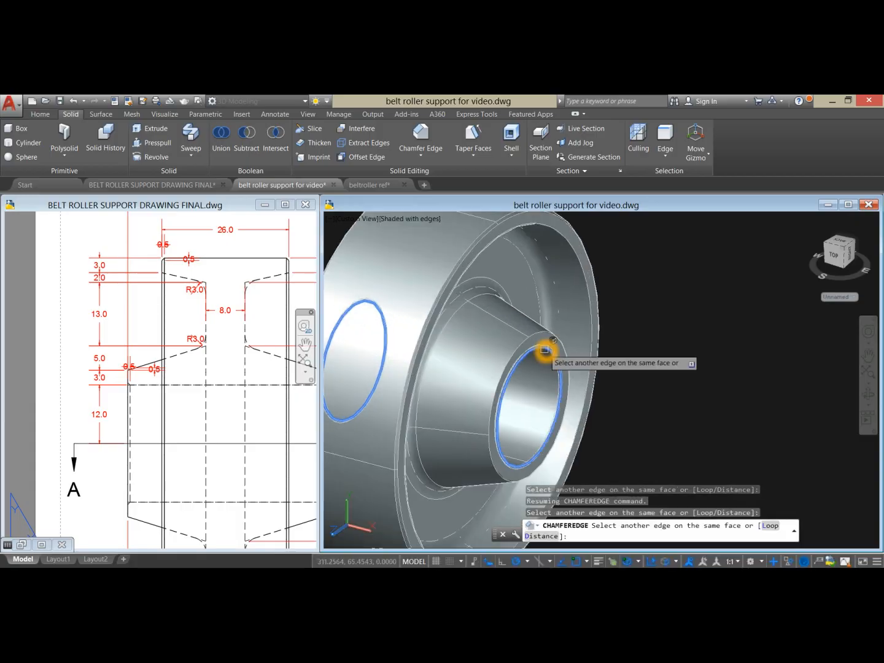
{"action": "right_click", "coordinate": [621, 268]}
{"action": "left_click", "coordinate": [641, 276]}
{"action": "right_click", "coordinate": [644, 277]}
{"action": "left_click", "coordinate": [652, 278]}
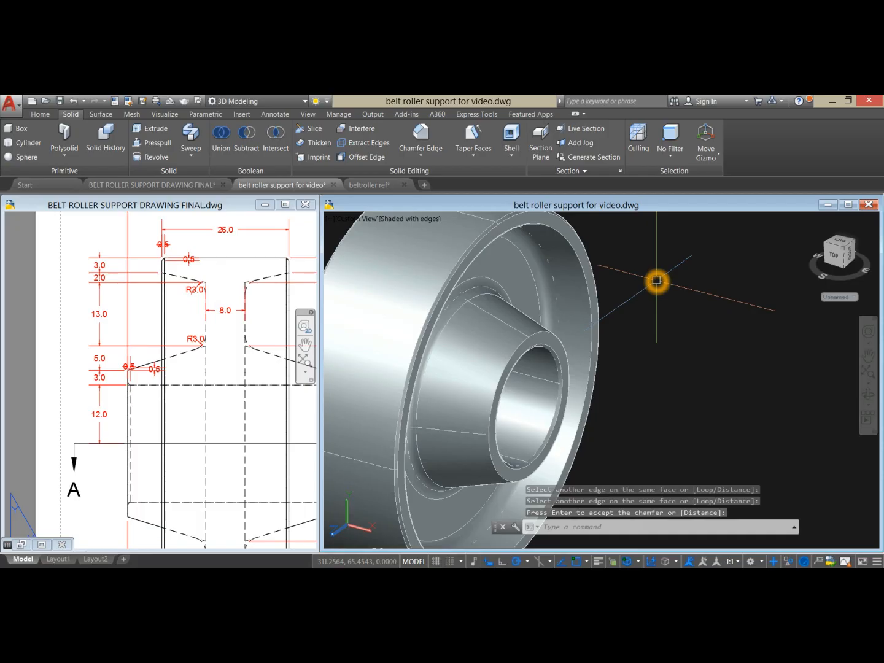
{"action": "scroll", "coordinate": [656, 279], "scroll_direction": "down", "scroll_amount": 3}
{"action": "middle_click_drag", "start_coordinate": [653, 282], "coordinate": [776, 265], "text": "shift"}
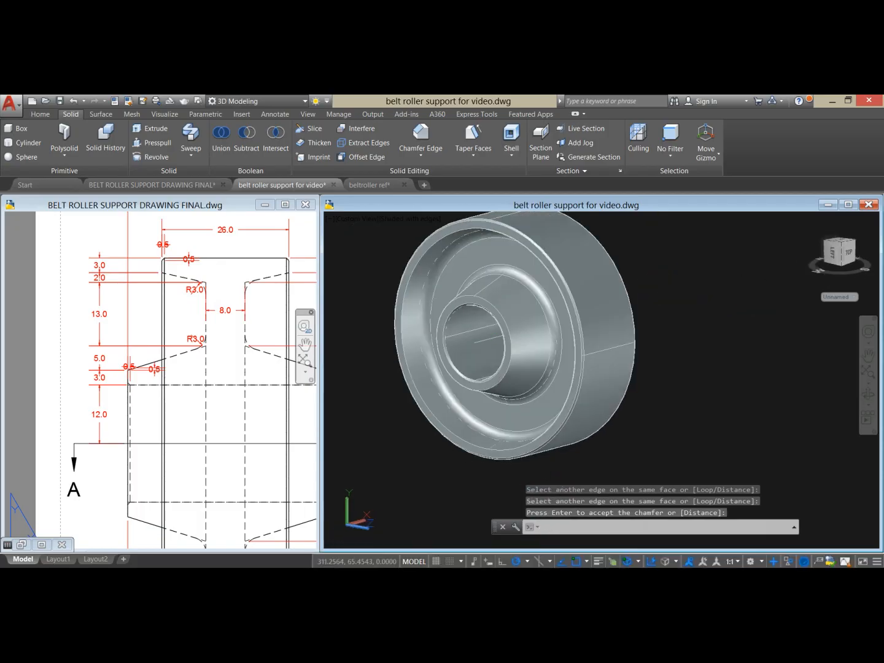
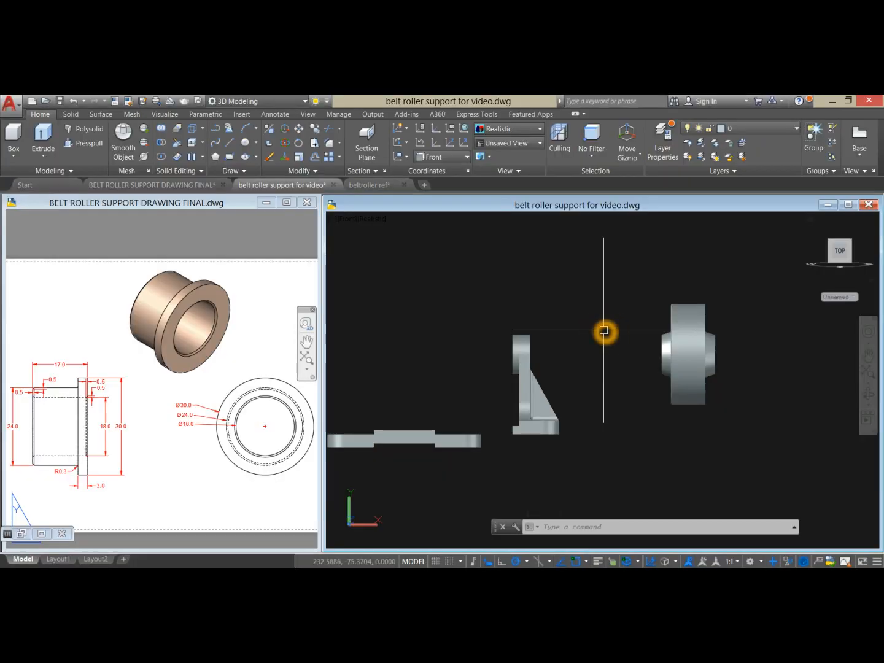
Step: Hide the flat base plate and the roller, leaving only the support bracket displayed
{"action": "left_click", "coordinate": [423, 442]}
{"action": "left_click", "coordinate": [706, 337]}
{"action": "right_click", "coordinate": [624, 289]}
{"action": "mouse_move", "coordinate": [669, 337]}
{"action": "left_click", "coordinate": [780, 344]}
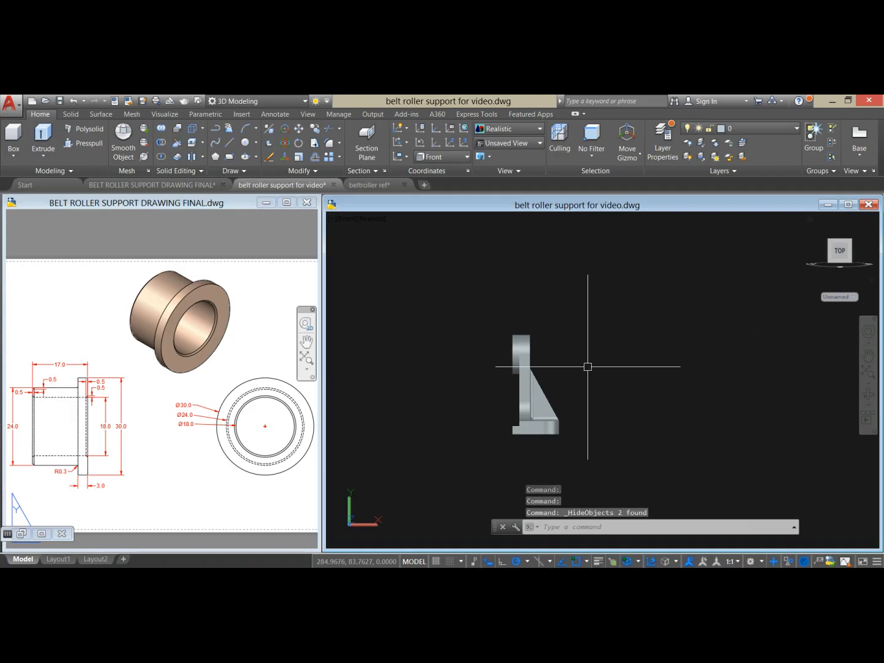
Step: Draw a 50 mm line from the centre of the bracket's hole straight outward along the X axis
{"action": "type", "text": "l"}
{"action": "key", "text": "Return"}
{"action": "middle_click_drag", "start_coordinate": [587, 350], "coordinate": [548, 375], "text": "shift"}
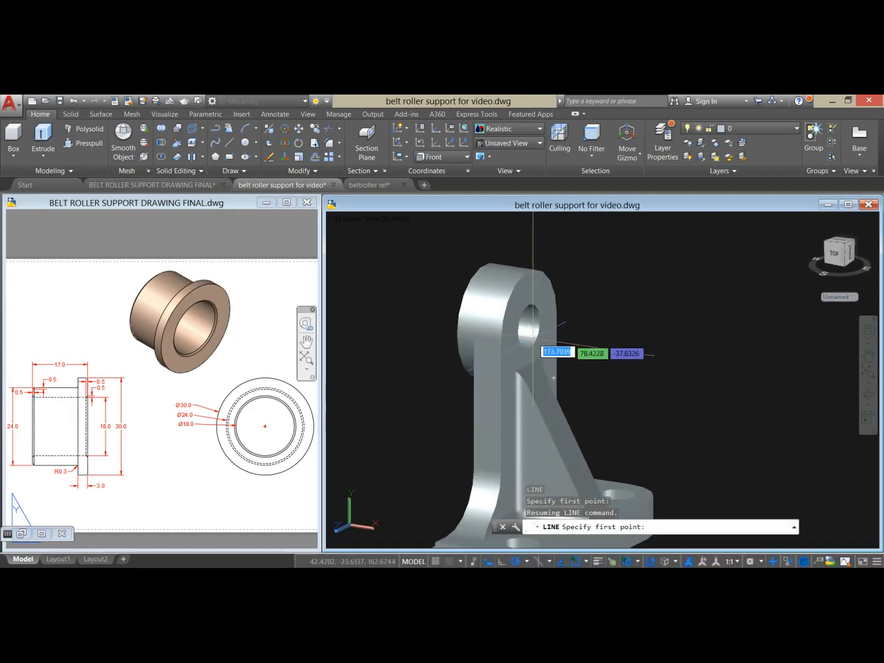
{"action": "left_click", "coordinate": [529, 327]}
{"action": "left_click", "coordinate": [693, 359]}
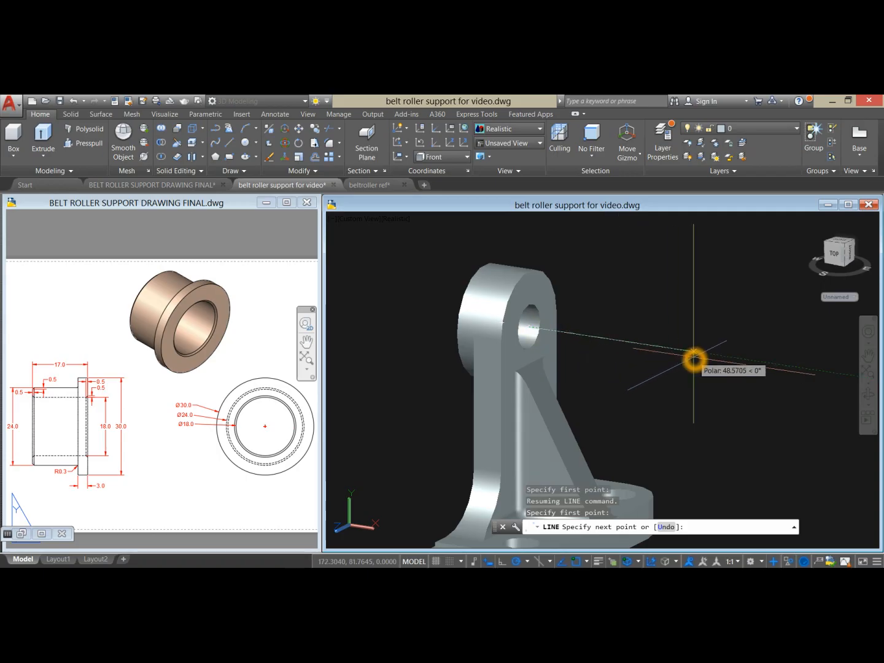
{"action": "type", "text": "50"}
{"action": "key", "text": "Return"}
{"action": "right_click", "coordinate": [684, 278]}
{"action": "left_click", "coordinate": [733, 284]}
Step: Hide the support bracket so that only the 50 mm line remains displayed
{"action": "left_click", "coordinate": [513, 296]}
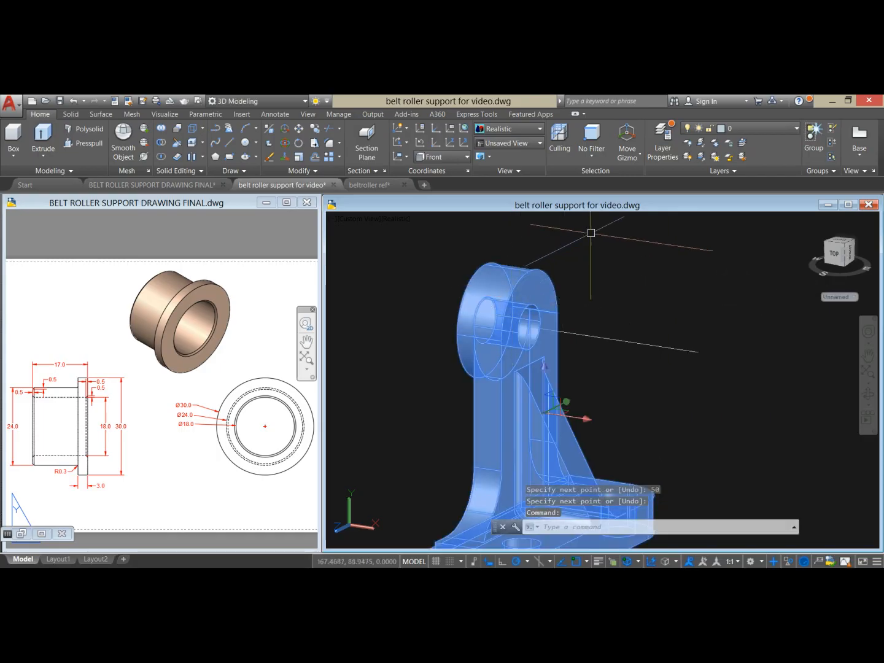
{"action": "right_click", "coordinate": [591, 233]}
{"action": "mouse_move", "coordinate": [648, 284]}
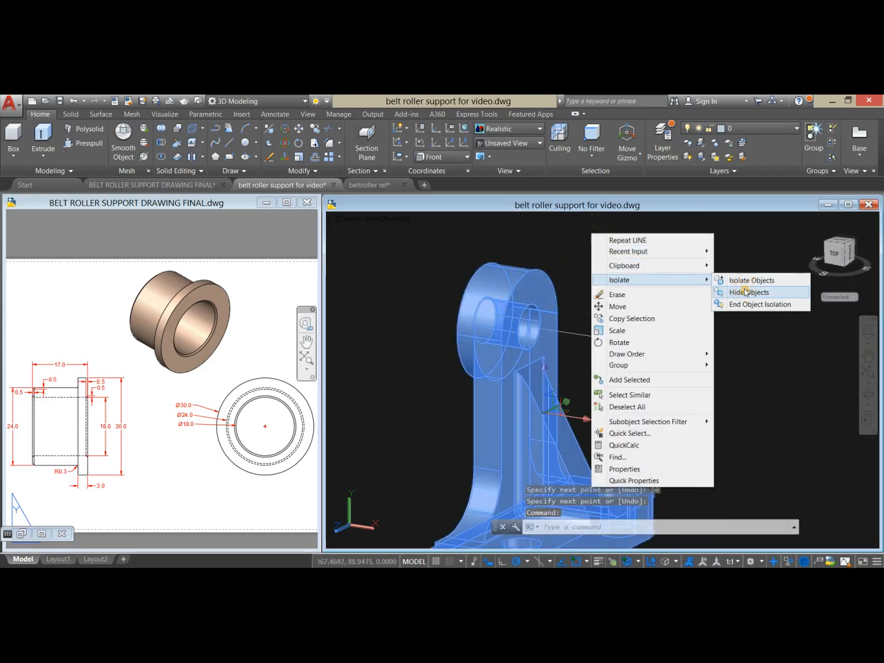
{"action": "left_click", "coordinate": [740, 292]}
Step: Define a new UCS by its Z axis, placing the origin in empty space and aligning Z parallel to the line
{"action": "middle_click_drag", "start_coordinate": [710, 285], "coordinate": [610, 236]}
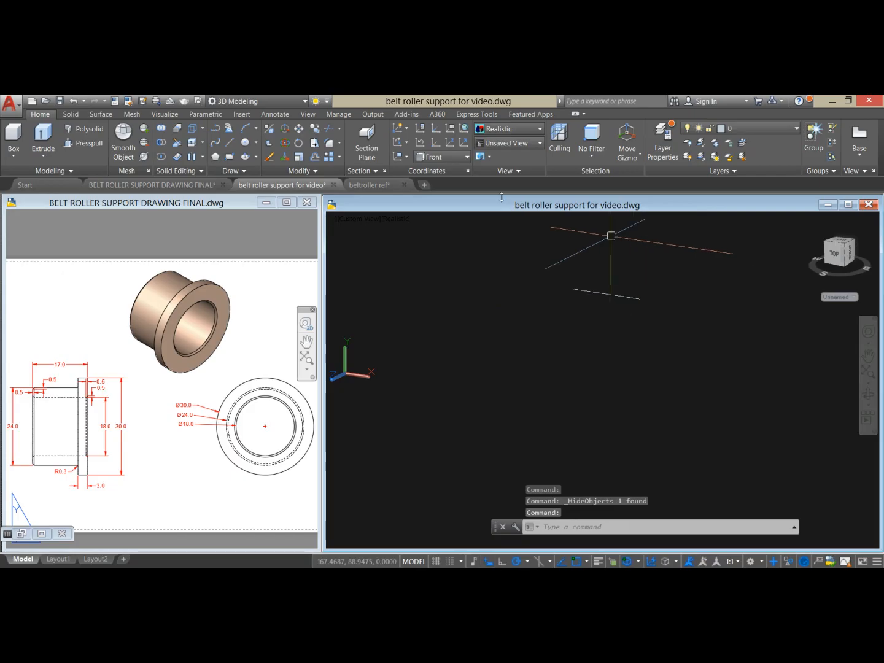
{"action": "left_click", "coordinate": [451, 147]}
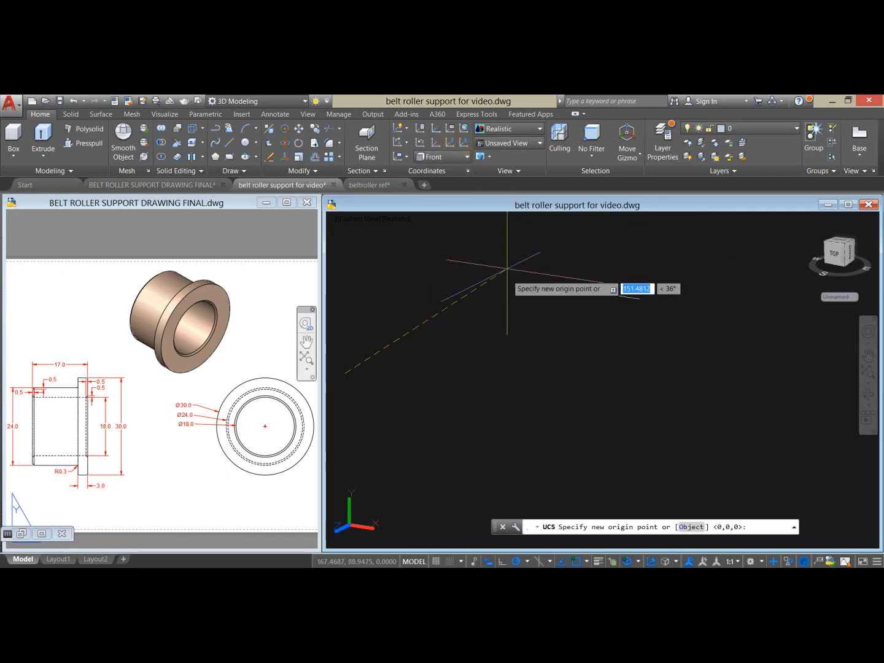
{"action": "left_click", "coordinate": [491, 355]}
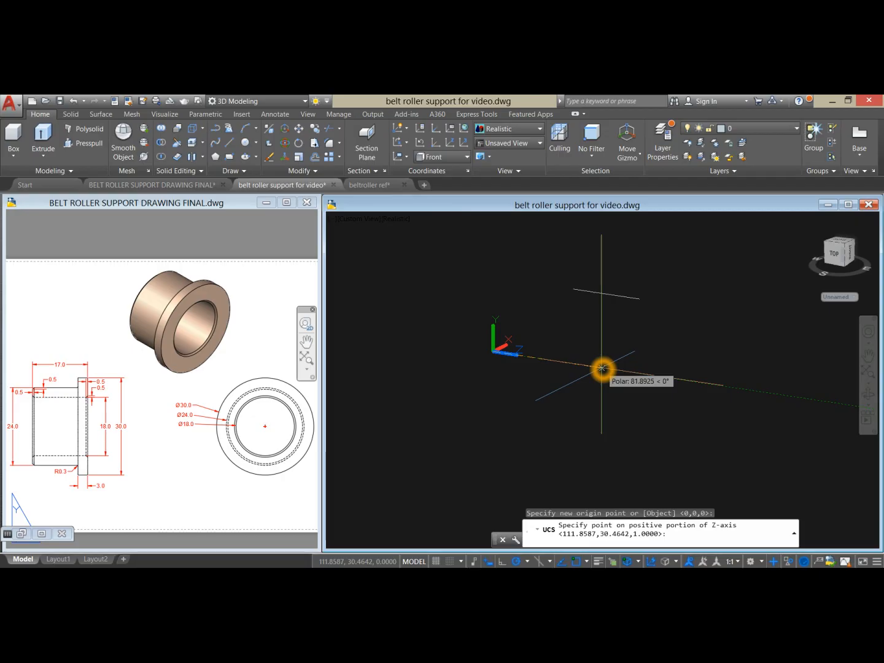
{"action": "left_click", "coordinate": [601, 368]}
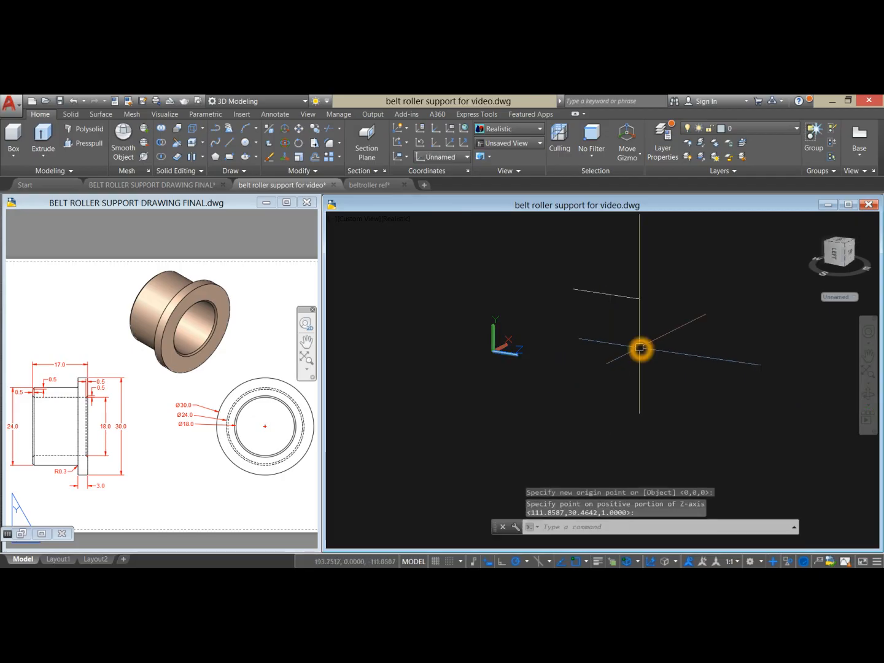
Step: Draw a 30 mm diameter circle centred on the outer end of the line
{"action": "key", "text": "Return"}
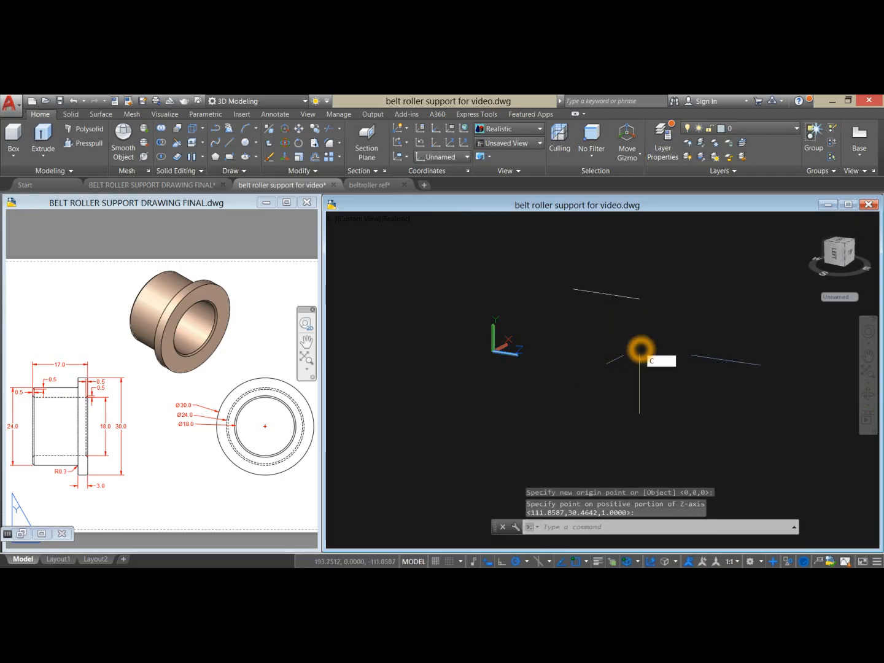
{"action": "left_click", "coordinate": [639, 301]}
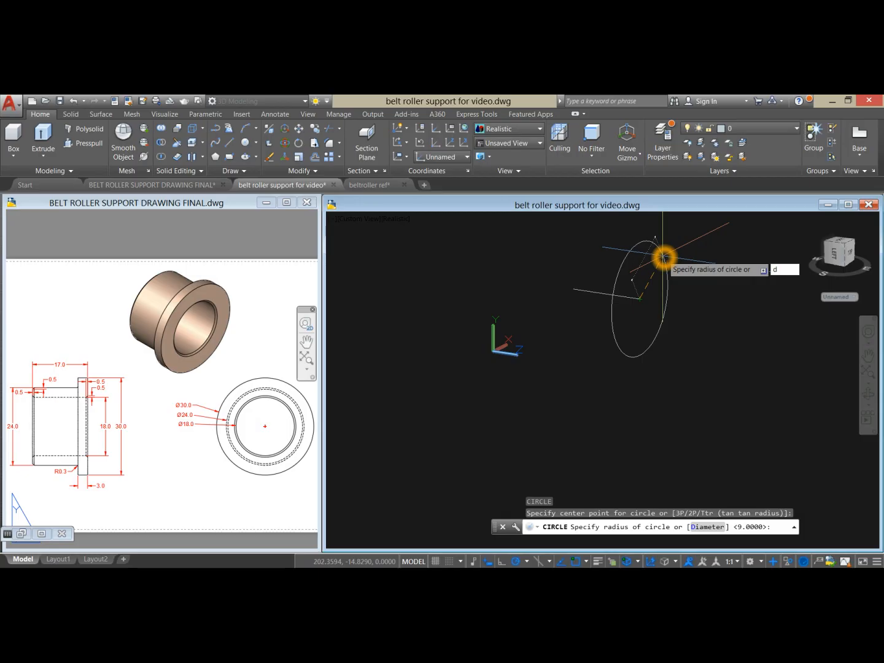
{"action": "key", "text": "Return"}
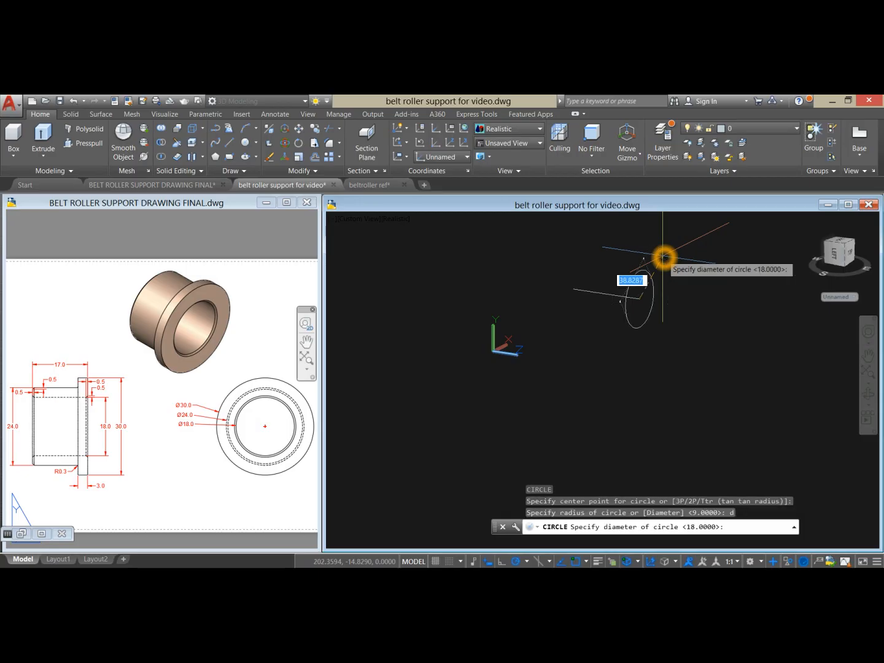
{"action": "key", "text": "Return"}
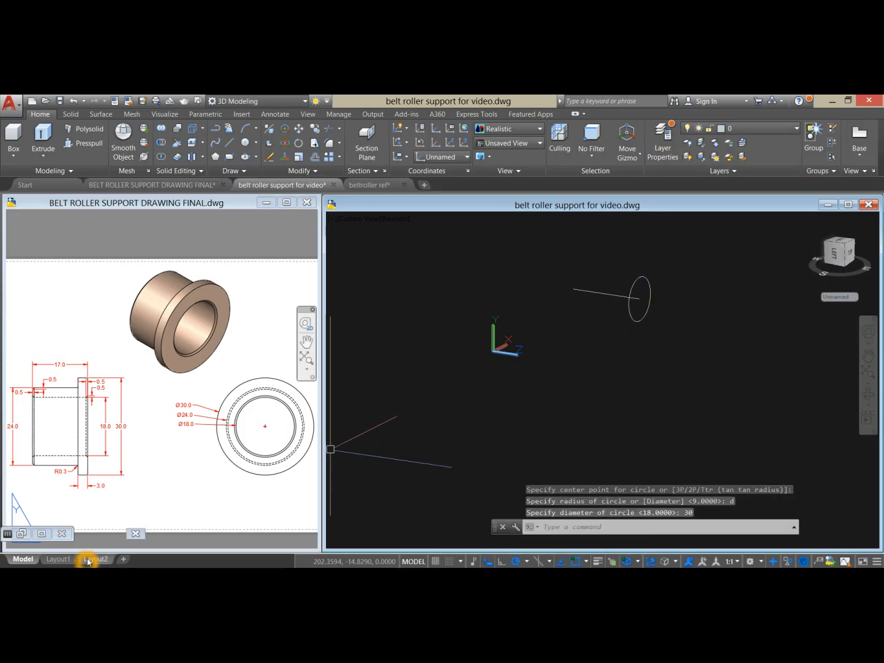
Step: Check the circle diameters in the bushing reference drawing and erase the 50 mm guide line in the model
{"action": "left_click", "coordinate": [211, 495]}
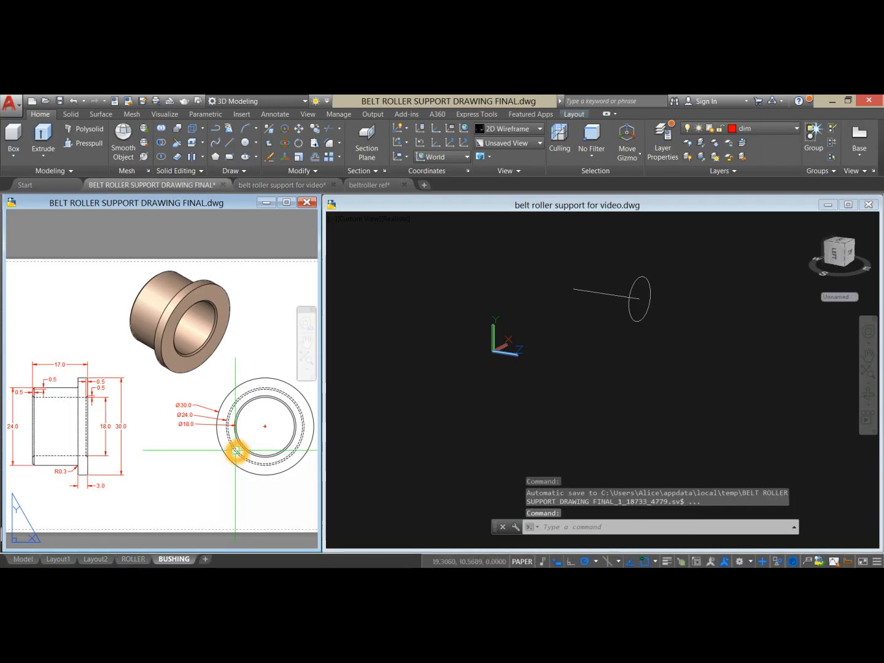
{"action": "scroll", "coordinate": [235, 451], "scroll_direction": "up", "scroll_amount": 4}
{"action": "left_click", "coordinate": [612, 381]}
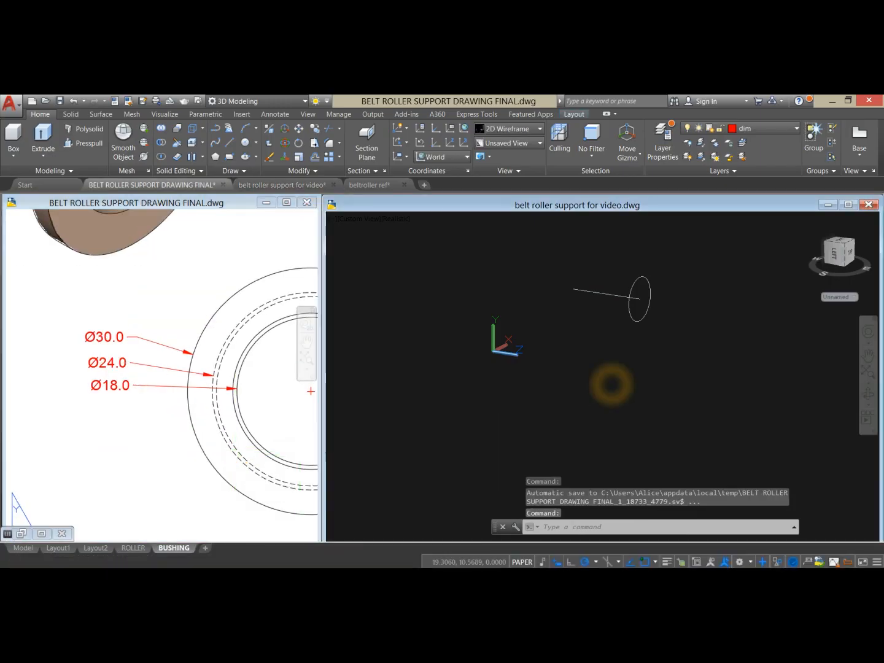
{"action": "scroll", "coordinate": [669, 308], "scroll_direction": "up", "scroll_amount": 6}
{"action": "middle_click_drag", "start_coordinate": [673, 307], "coordinate": [665, 323]}
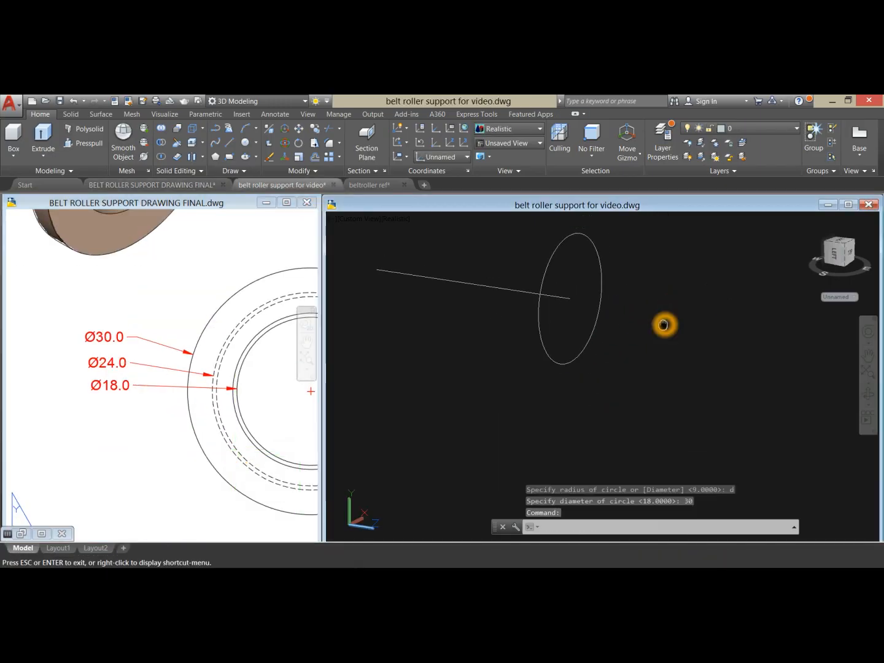
{"action": "left_click", "coordinate": [507, 290]}
{"action": "left_click", "coordinate": [469, 333]}
{"action": "key", "text": "Delete"}
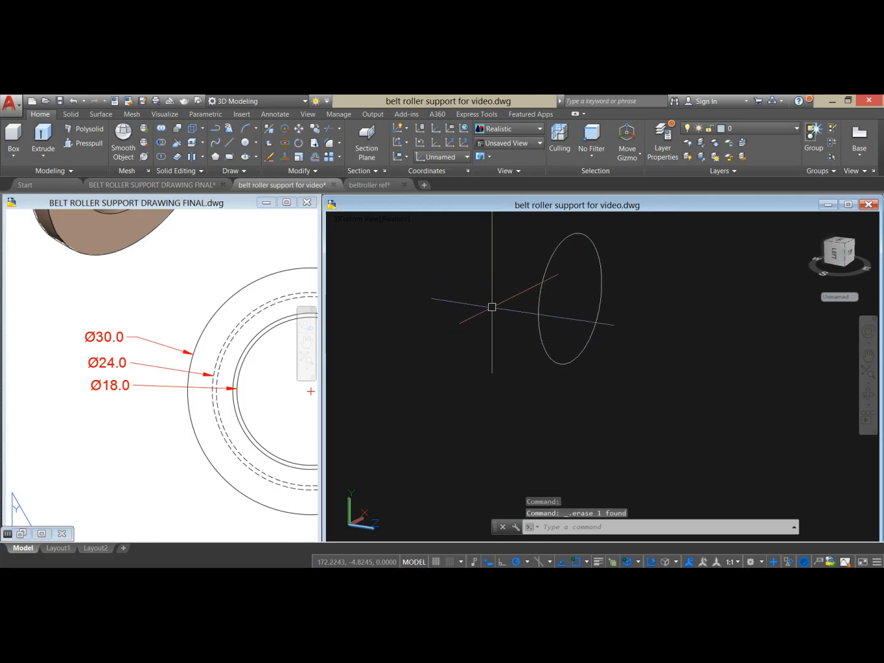
Step: Draw a 24 mm diameter circle concentric with the 30 mm circle
{"action": "type", "text": "c"}
{"action": "key", "text": "Return"}
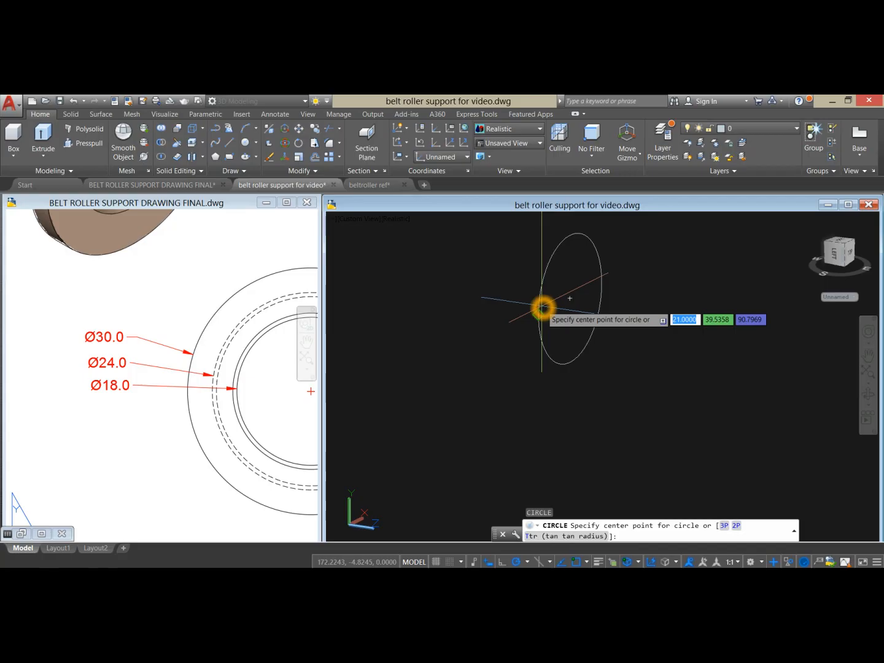
{"action": "left_click", "coordinate": [571, 301]}
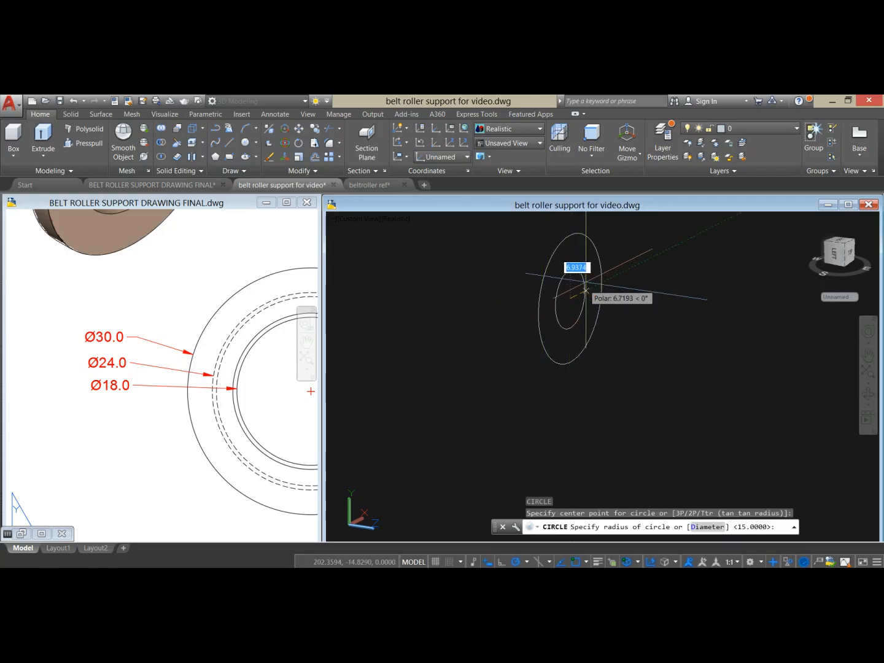
{"action": "type", "text": "d"}
{"action": "key", "text": "Return"}
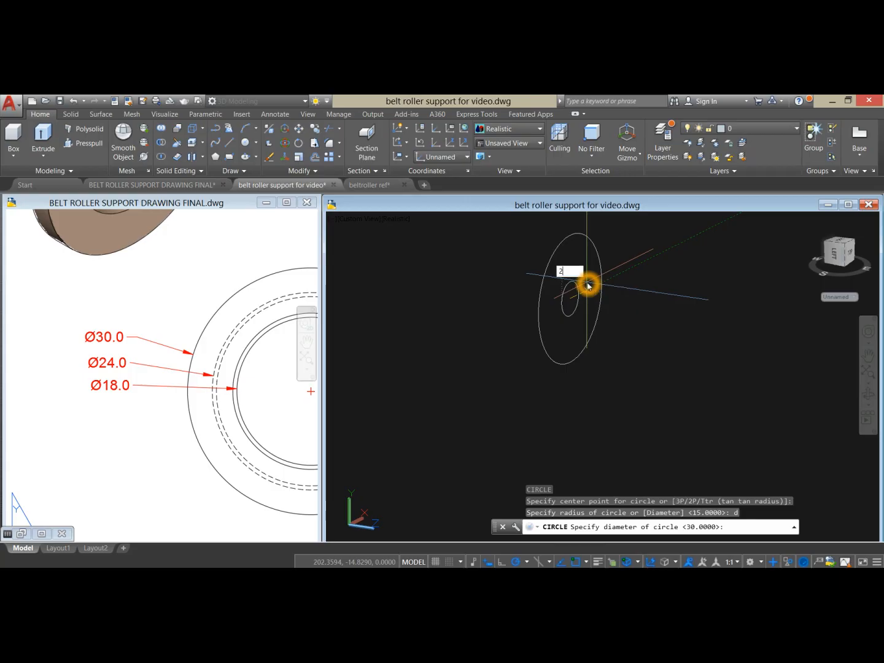
{"action": "key", "text": "Return"}
Step: Draw an 18 mm diameter circle concentric with the 30 mm and 24 mm circles
{"action": "right_click", "coordinate": [587, 281]}
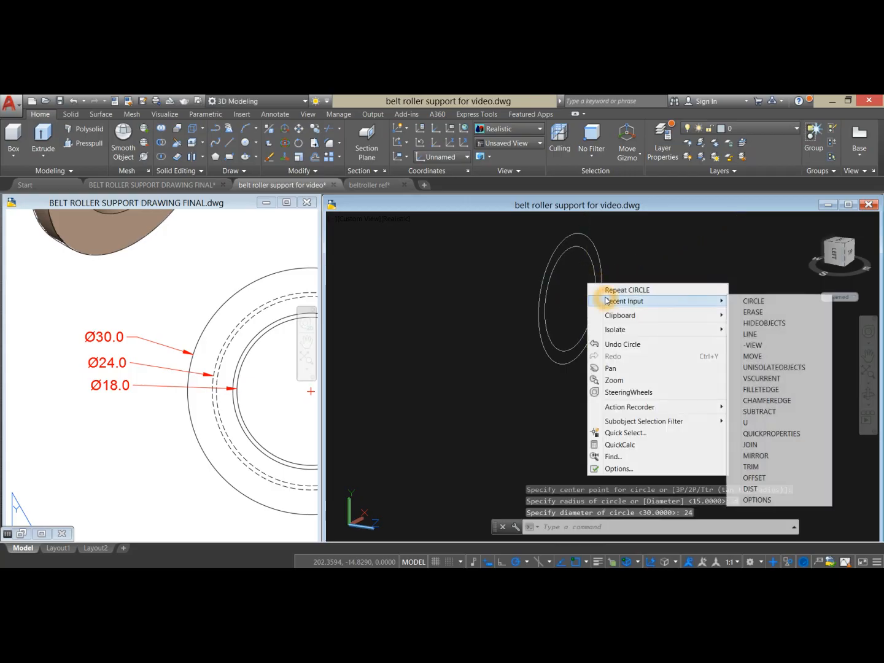
{"action": "left_click", "coordinate": [606, 290]}
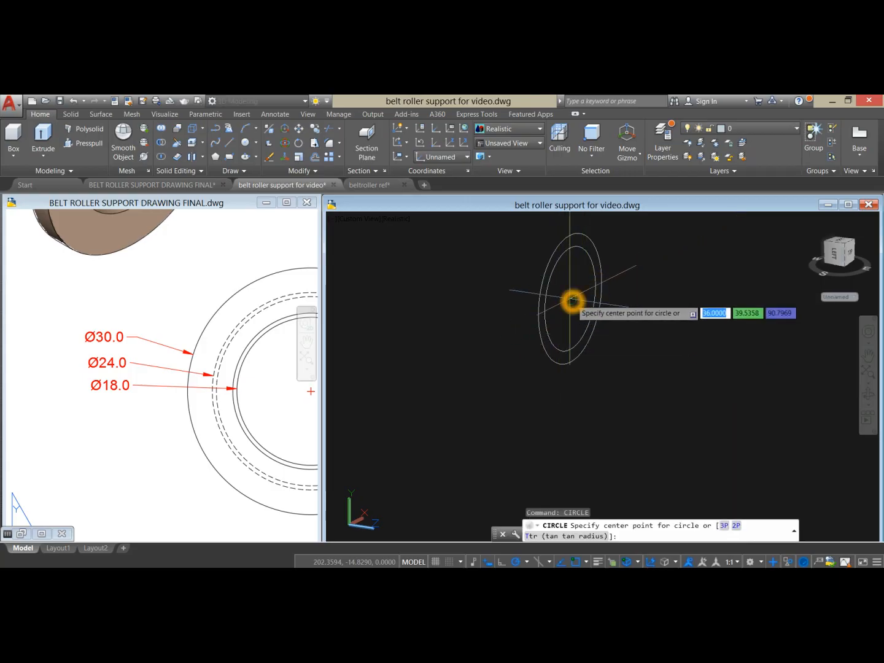
{"action": "left_click", "coordinate": [571, 301]}
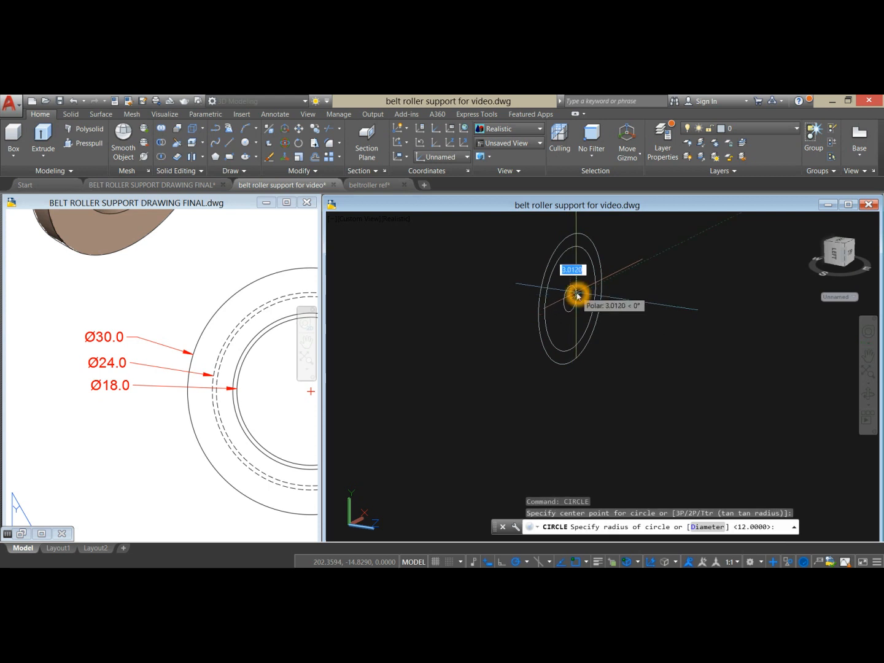
{"action": "type", "text": "d"}
{"action": "key", "text": "Return"}
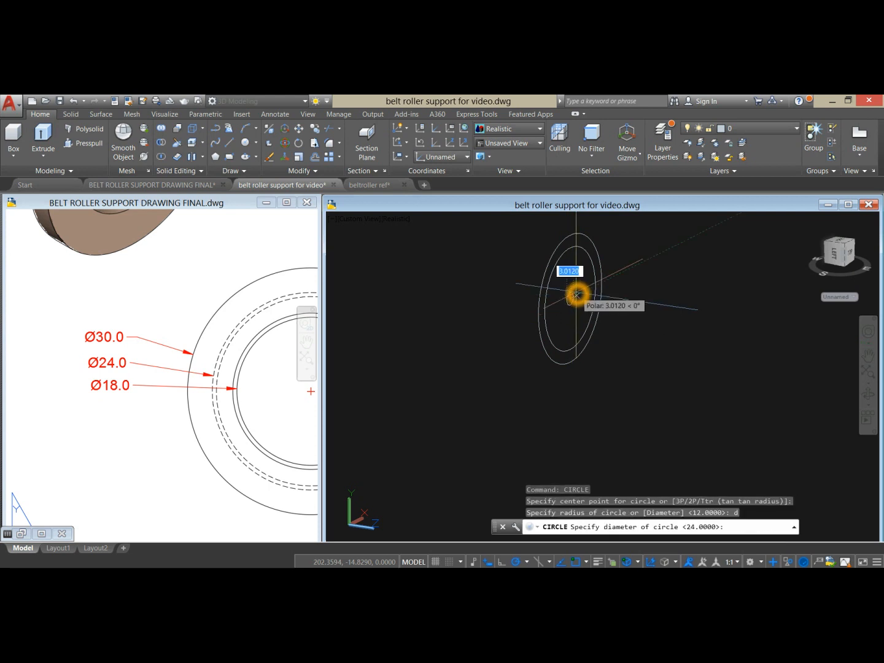
{"action": "key", "text": "Return"}
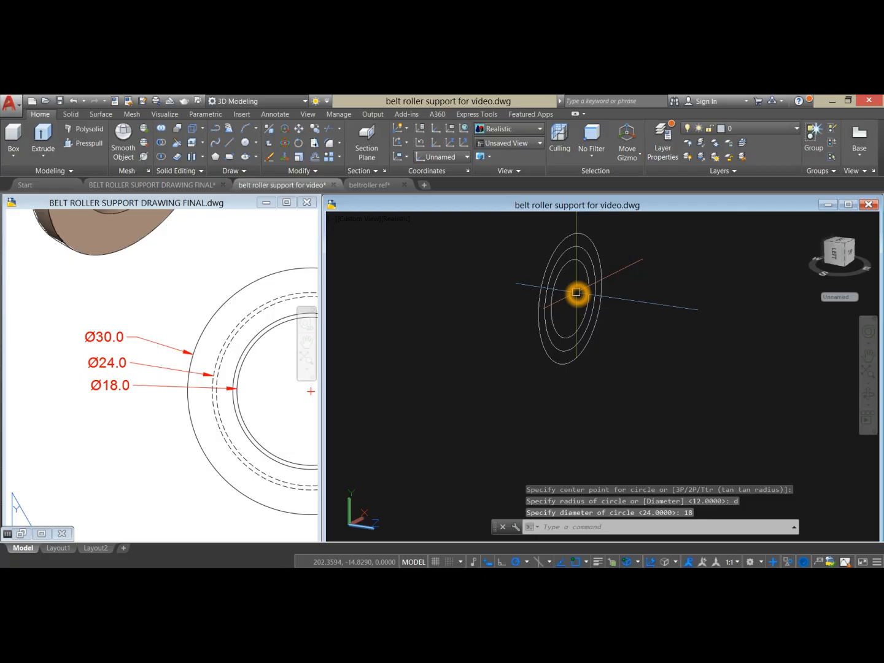
Step: Check the flange thickness in the bushing reference drawing's side view and extrude the 30 mm circle 3 mm towards negative Z
{"action": "left_click", "coordinate": [156, 472]}
{"action": "double_click", "coordinate": [165, 449]}
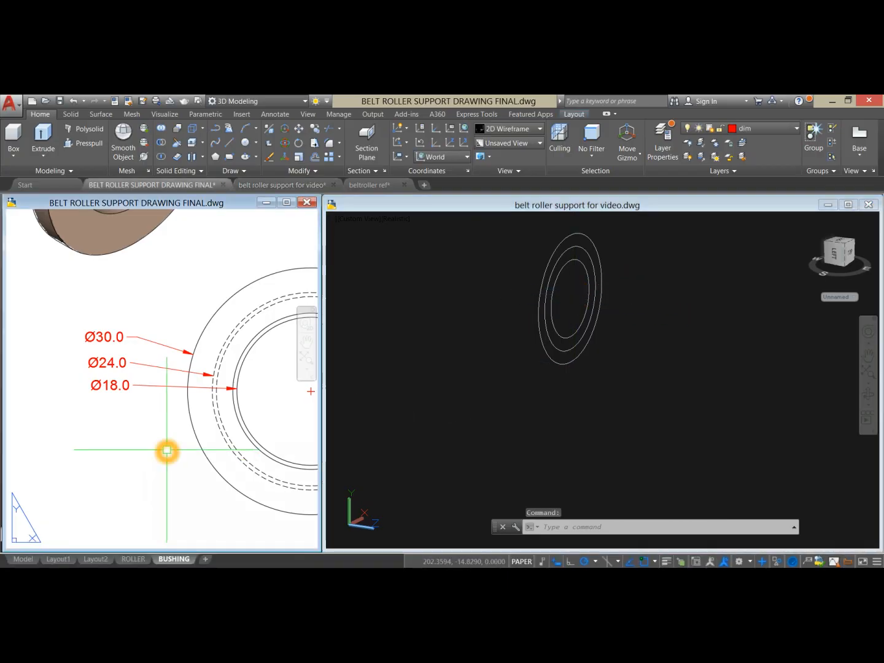
{"action": "scroll", "coordinate": [270, 399], "scroll_direction": "up", "scroll_amount": 3}
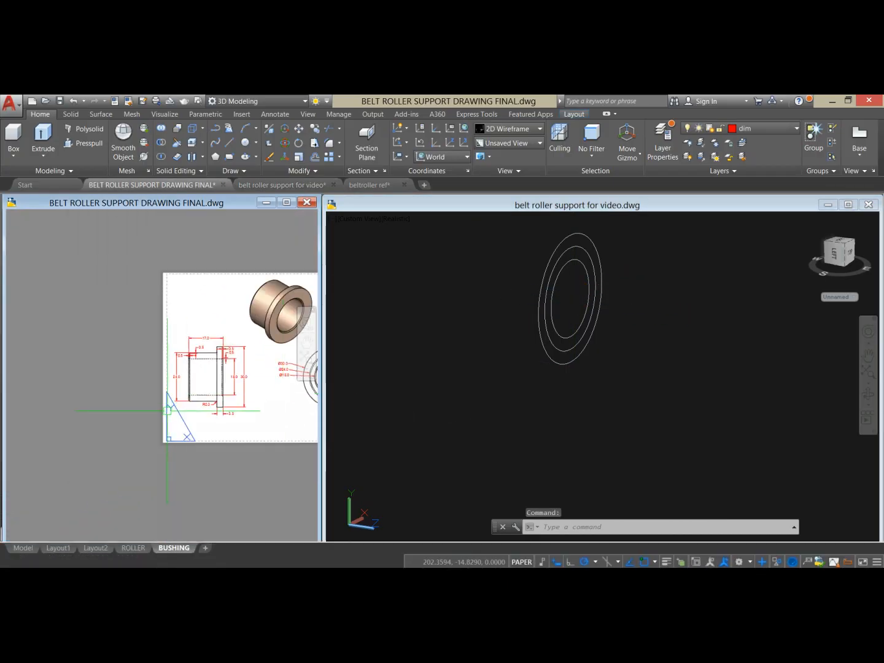
{"action": "scroll", "coordinate": [184, 395], "scroll_direction": "up", "scroll_amount": 6}
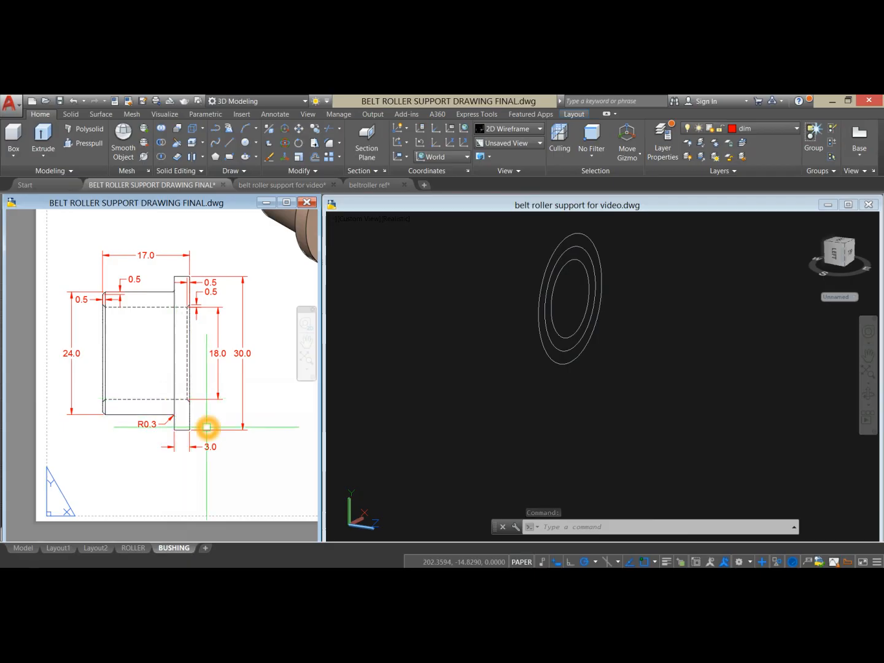
{"action": "left_click", "coordinate": [416, 384]}
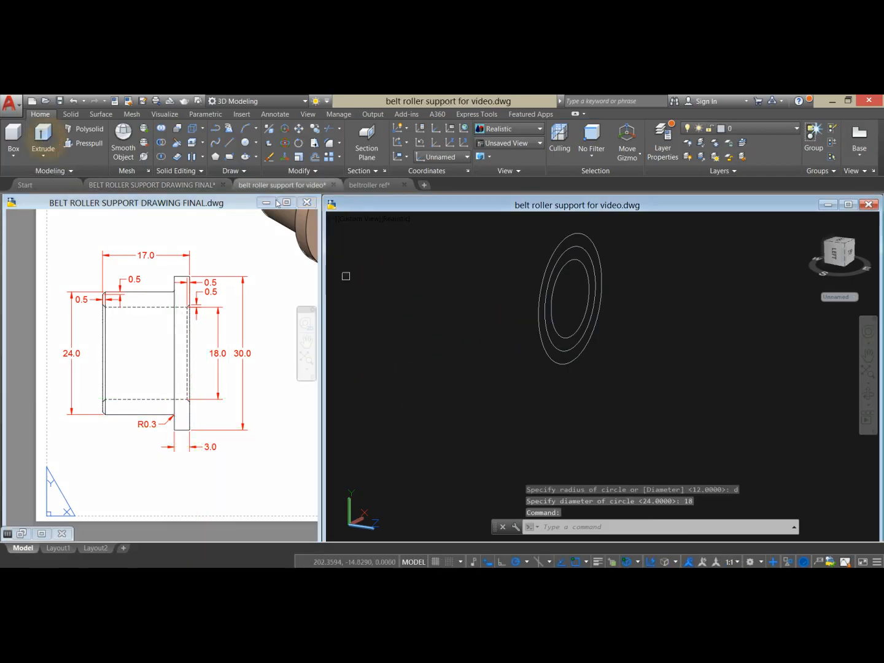
{"action": "left_click", "coordinate": [581, 240]}
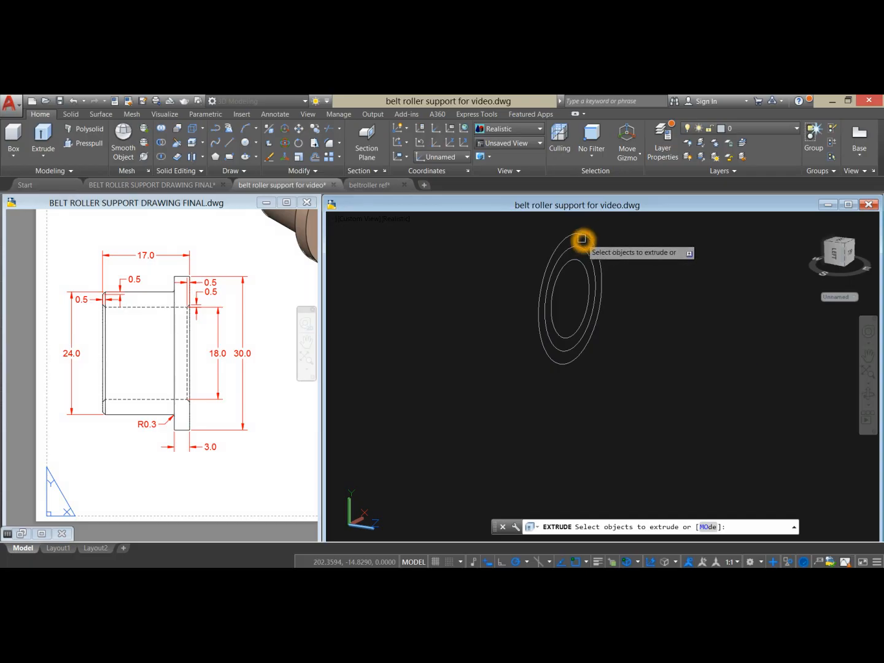
{"action": "right_click", "coordinate": [634, 251]}
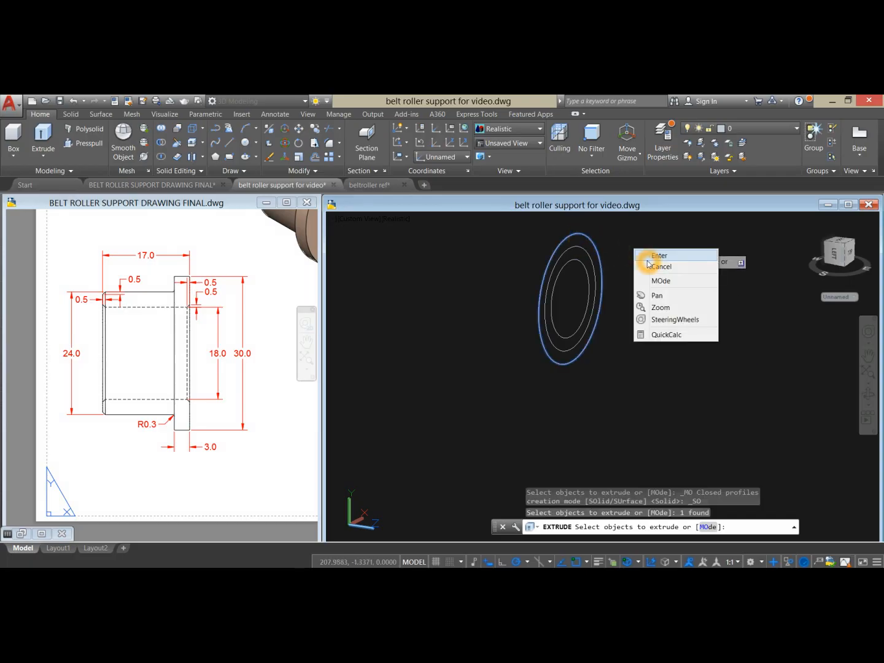
{"action": "left_click", "coordinate": [650, 256]}
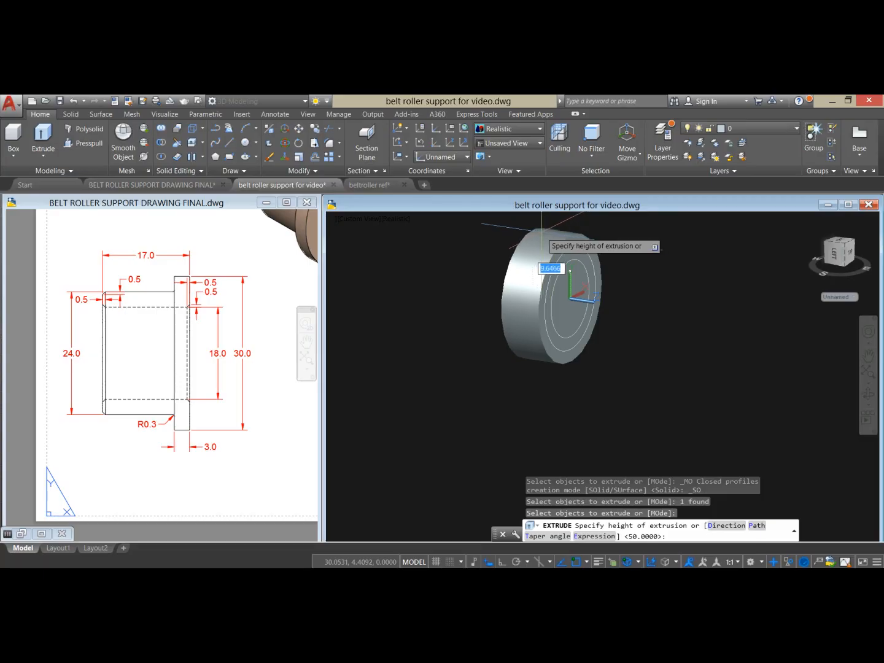
{"action": "left_click", "coordinate": [487, 230]}
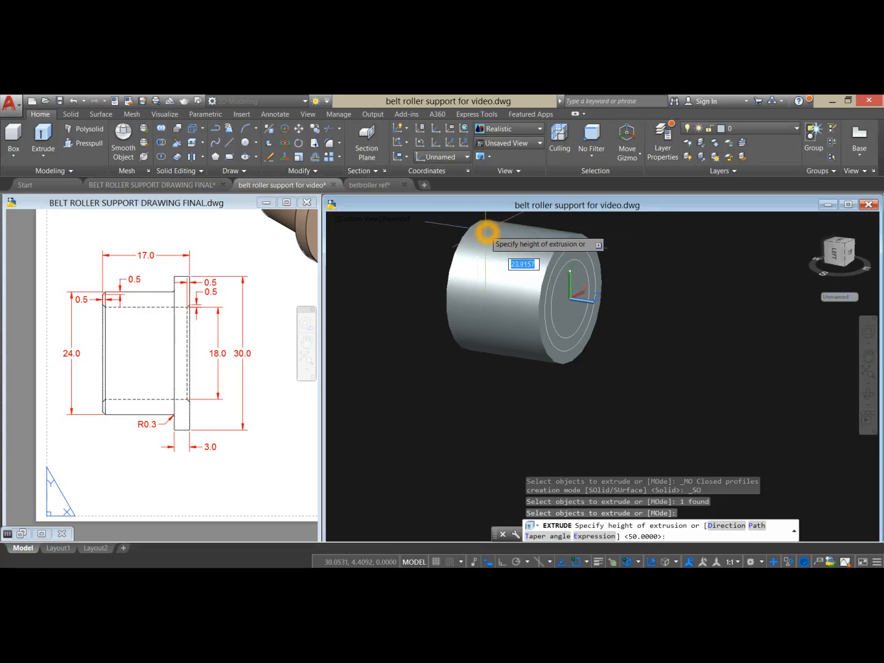
{"action": "type", "text": "3"}
{"action": "key", "text": "Return"}
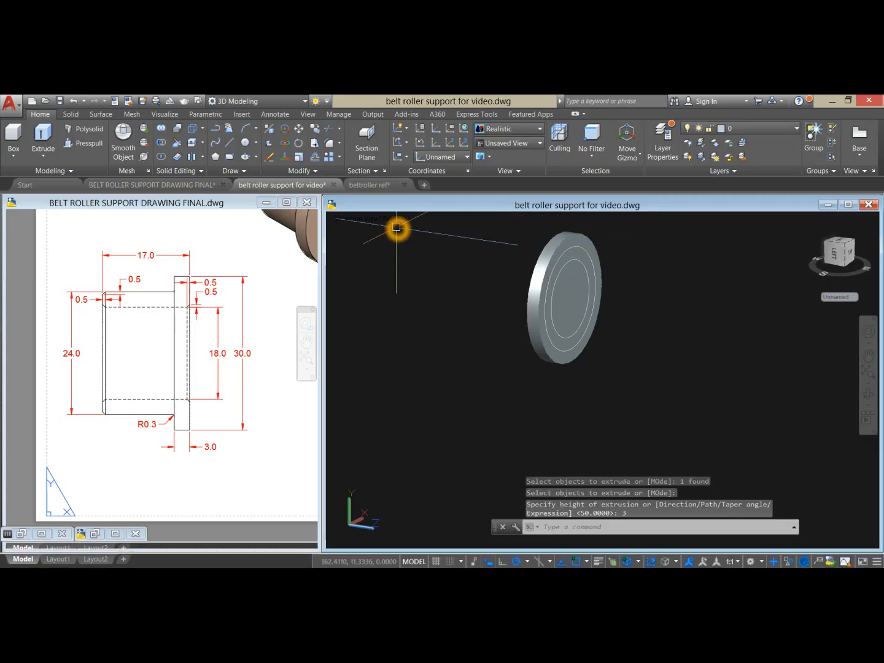
Step: Set the visual style to 2D Wireframe and extrude the 24 mm circle 14 mm away from the flange
{"action": "left_click", "coordinate": [394, 224]}
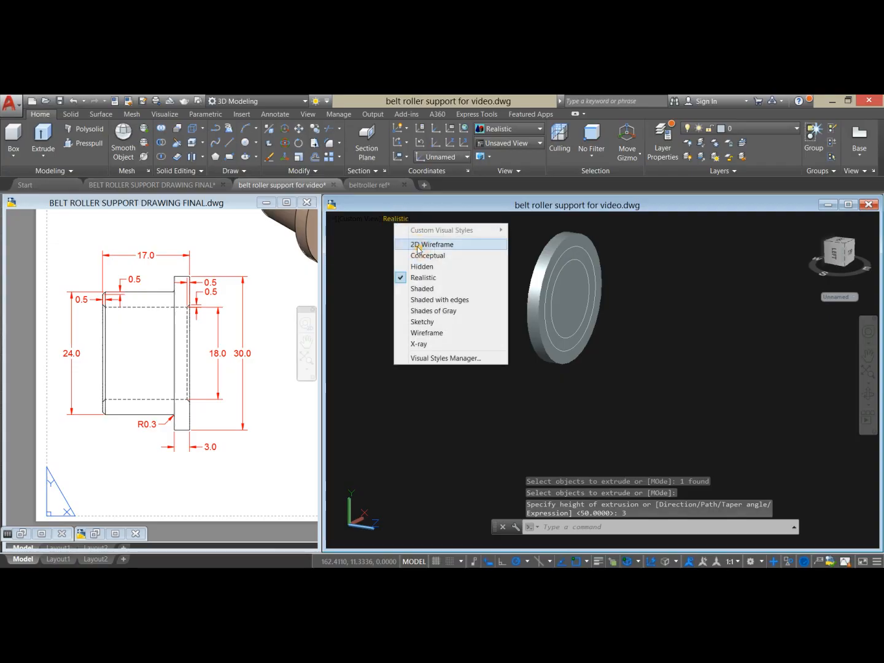
{"action": "left_click", "coordinate": [417, 243]}
{"action": "left_click", "coordinate": [581, 251]}
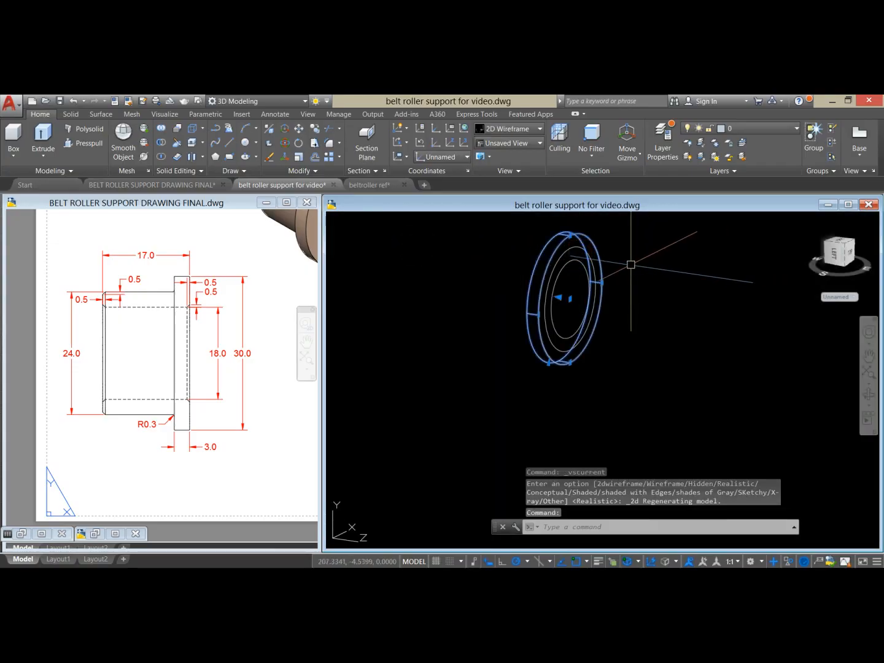
{"action": "scroll", "coordinate": [631, 262], "scroll_direction": "up", "scroll_amount": 3}
{"action": "key", "text": "Escape"}
{"action": "left_click", "coordinate": [456, 240]}
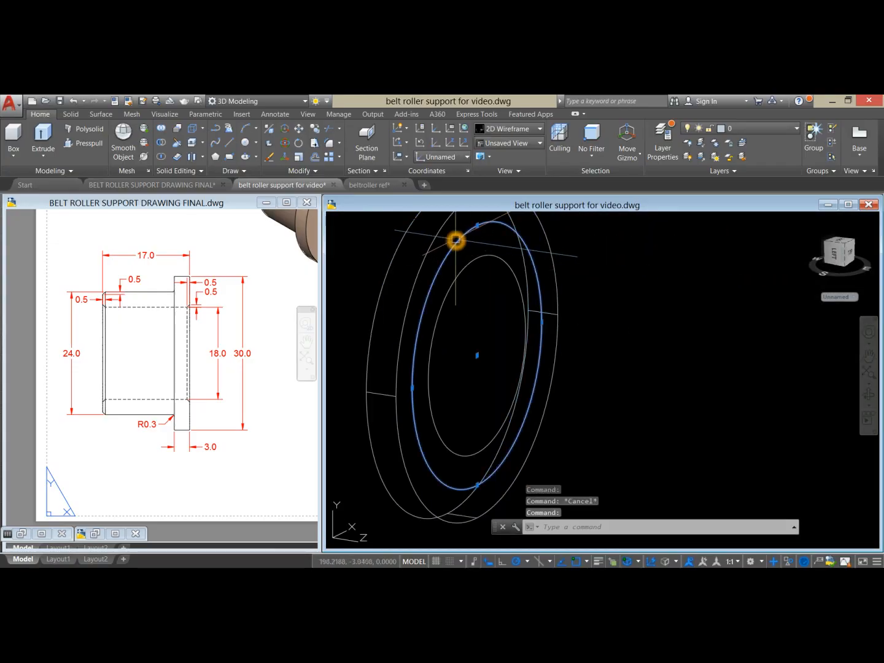
{"action": "scroll", "coordinate": [562, 245], "scroll_direction": "down", "scroll_amount": 4}
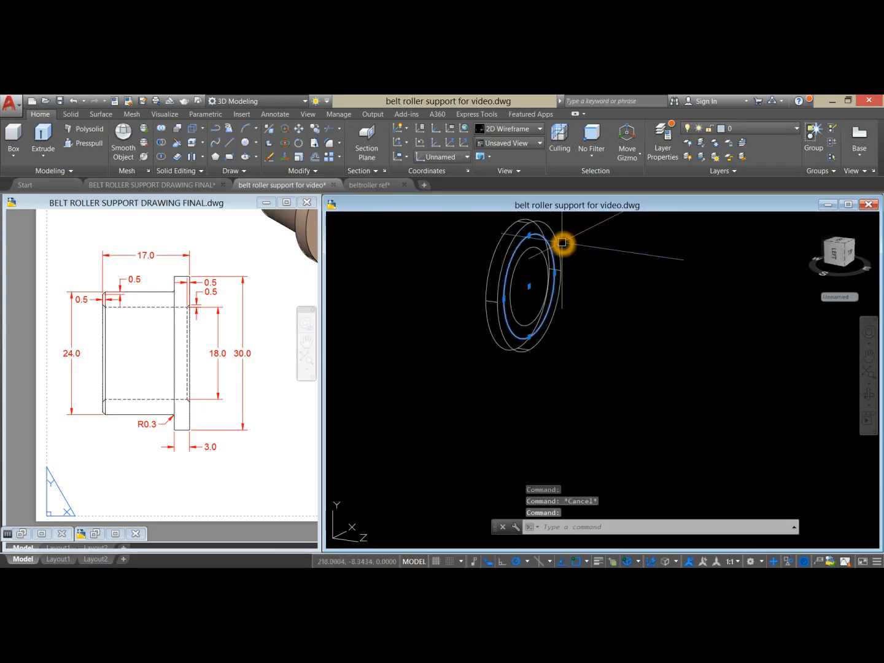
{"action": "left_click", "coordinate": [44, 136]}
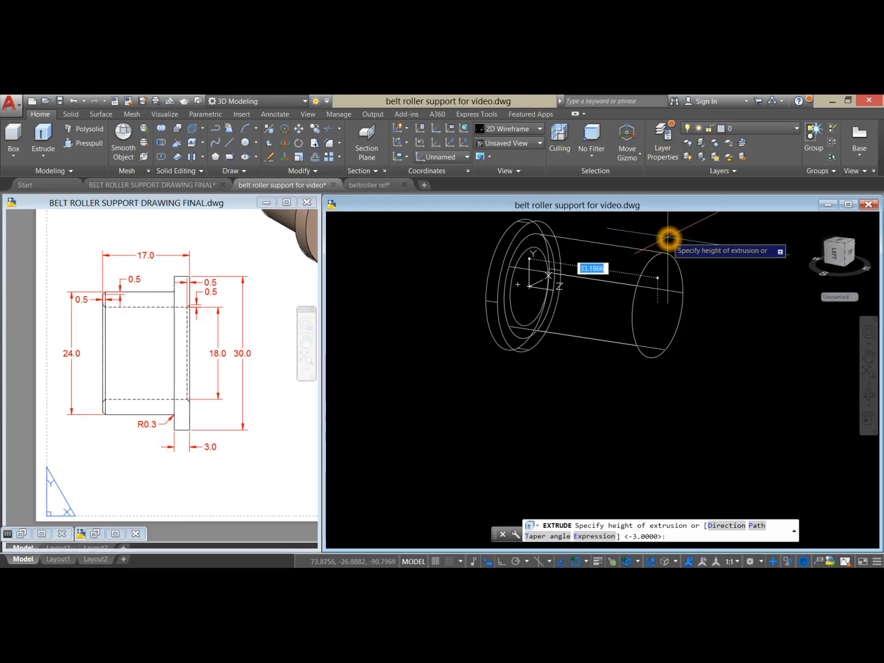
{"action": "key", "text": "Return"}
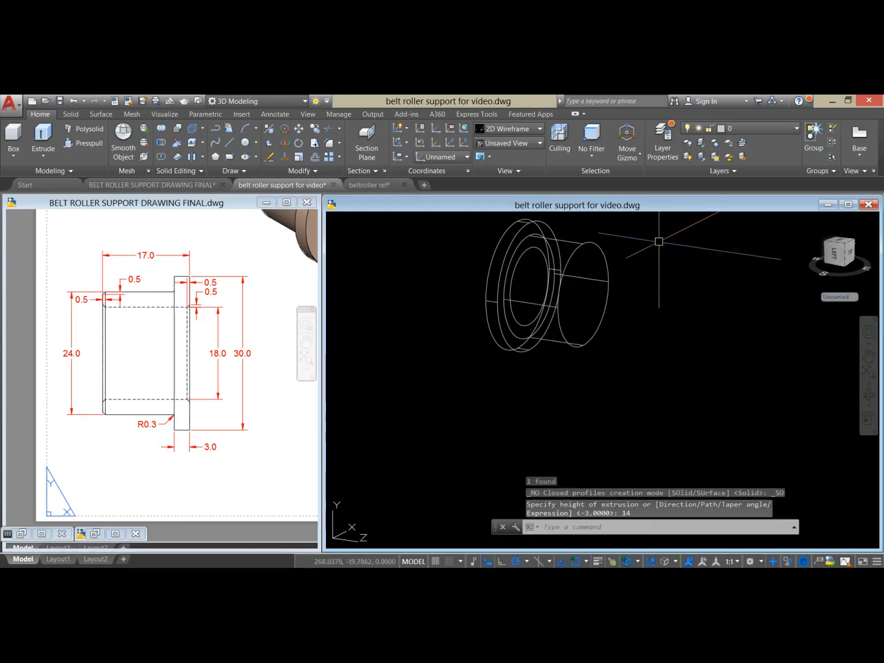
Step: Extrude the 18 mm circle 50 mm in the same direction as the bushing body and set the visual style to Shaded with Edges
{"action": "left_click", "coordinate": [539, 252]}
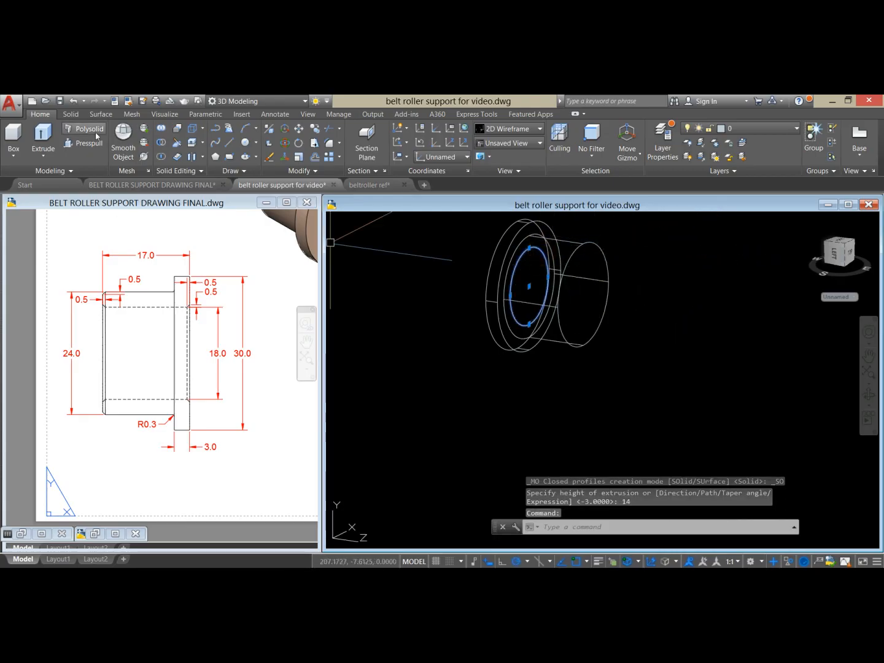
{"action": "left_click", "coordinate": [44, 139]}
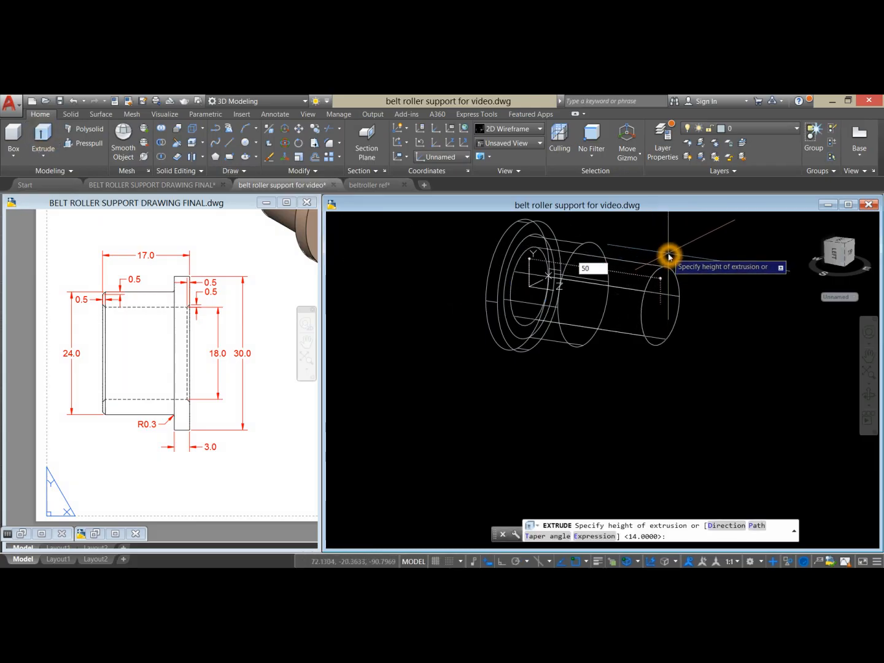
{"action": "key", "text": "Return"}
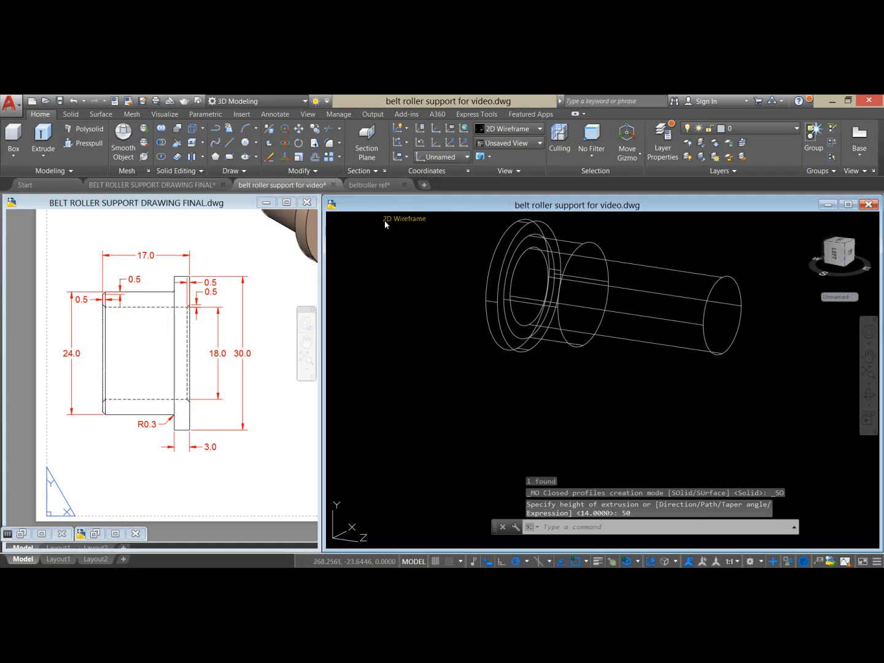
{"action": "left_click", "coordinate": [395, 222]}
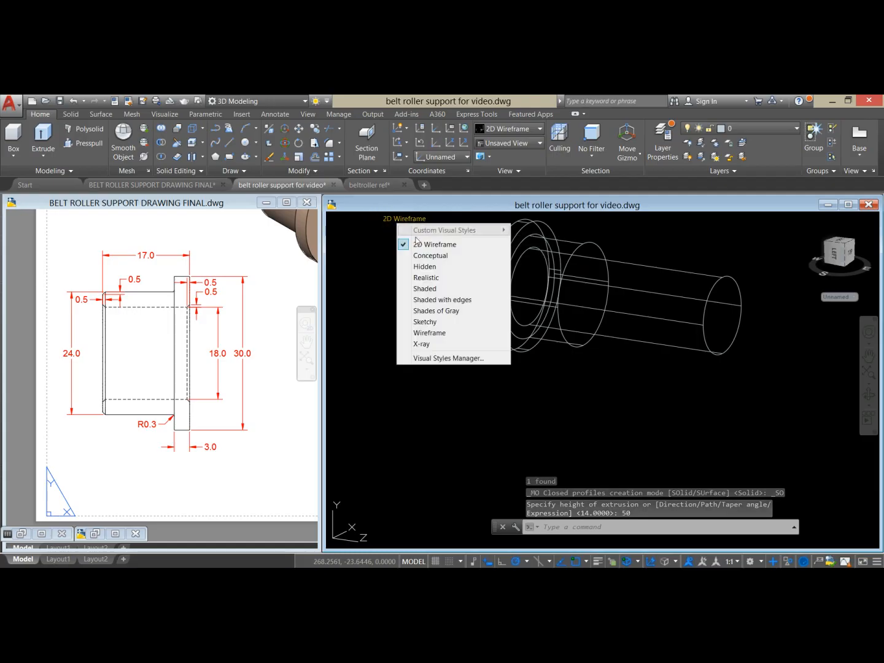
{"action": "left_click", "coordinate": [463, 300]}
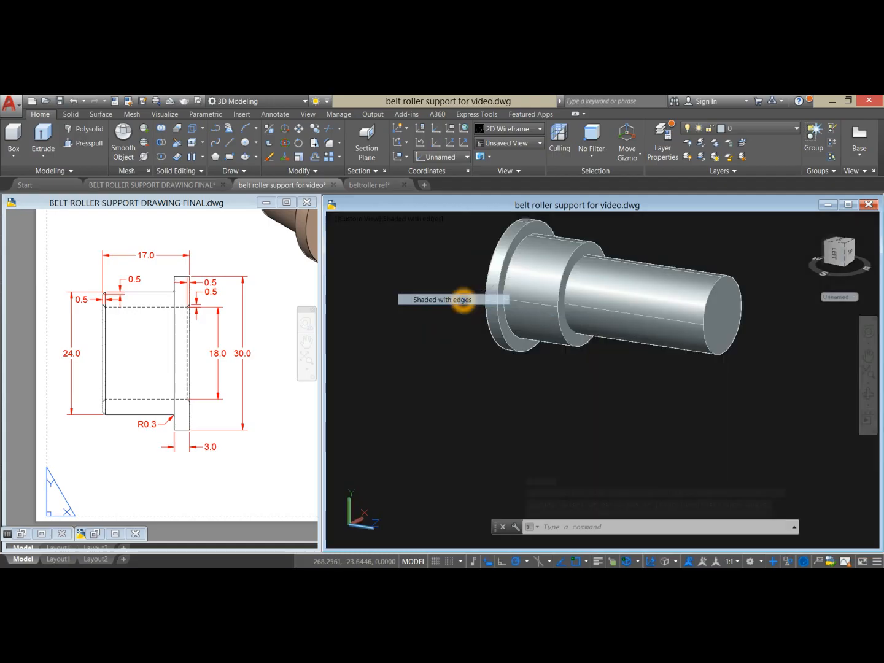
{"action": "scroll", "coordinate": [376, 389], "scroll_direction": "down", "scroll_amount": 3}
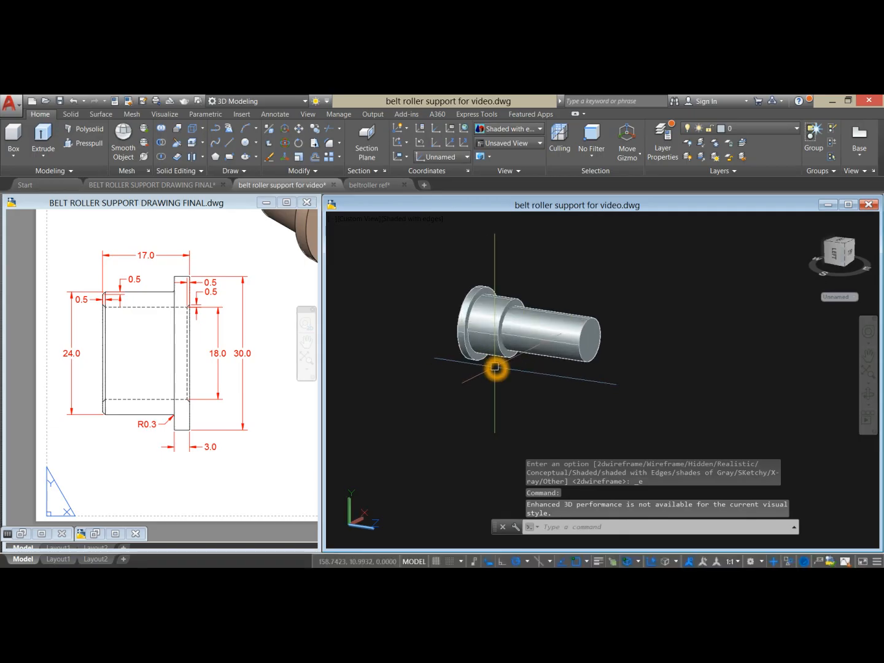
Step: Move the 18 mm cylinder about 19.8 mm along negative Z so it protrudes from both ends of the bushing
{"action": "left_click", "coordinate": [538, 325]}
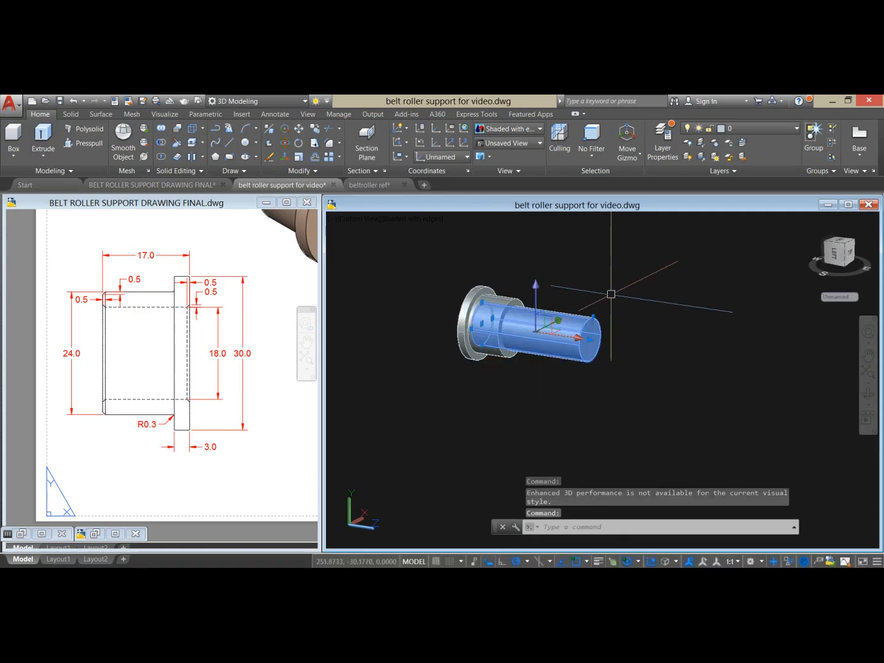
{"action": "right_click", "coordinate": [600, 250]}
{"action": "left_click", "coordinate": [653, 338]}
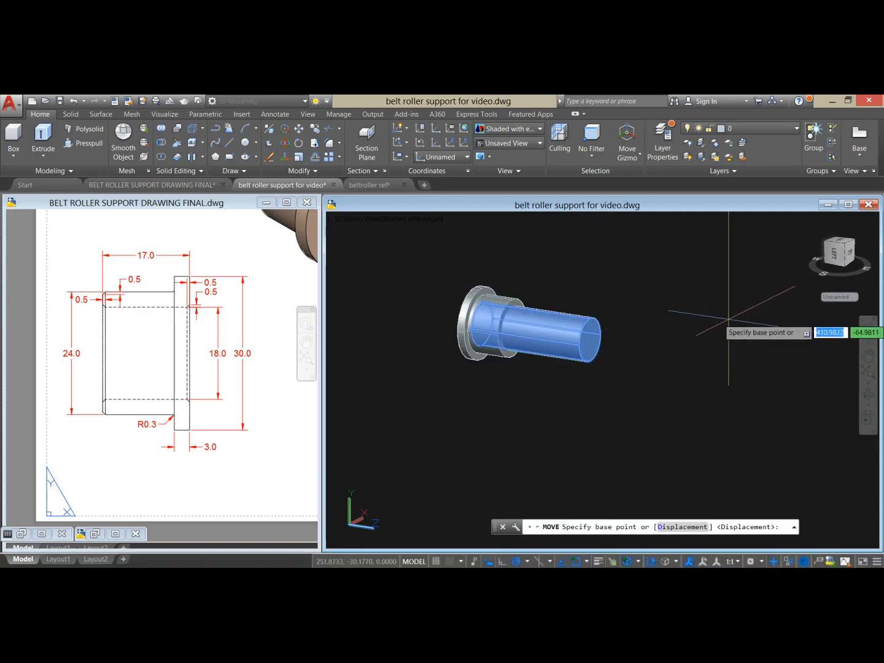
{"action": "left_click", "coordinate": [731, 315]}
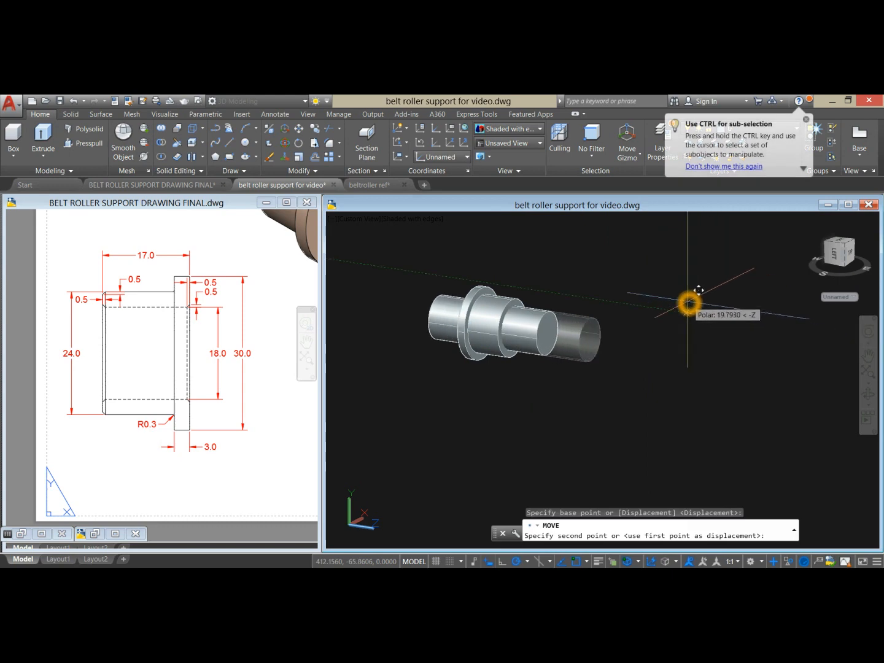
{"action": "left_click", "coordinate": [687, 303]}
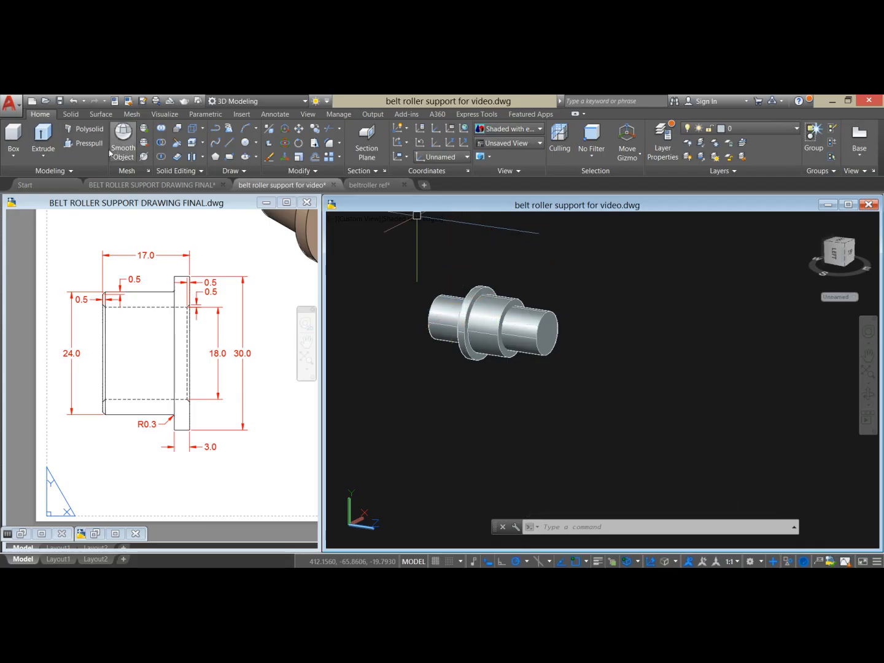
Step: Subtract the 18 mm cylinder from the flange and the 24 mm body to cut the bushing's through bore
{"action": "left_click", "coordinate": [161, 142]}
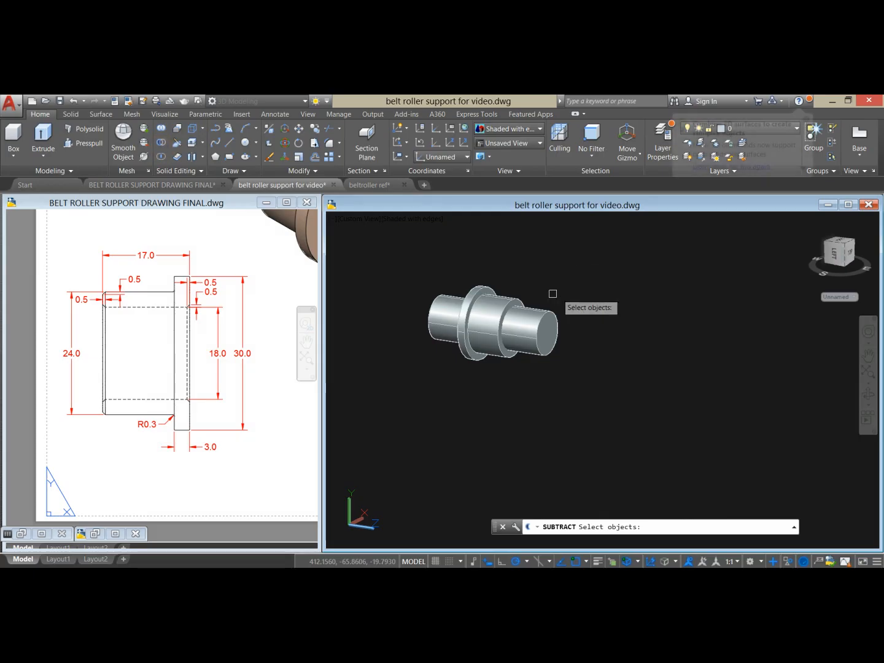
{"action": "left_click", "coordinate": [478, 289]}
{"action": "left_click", "coordinate": [509, 307]}
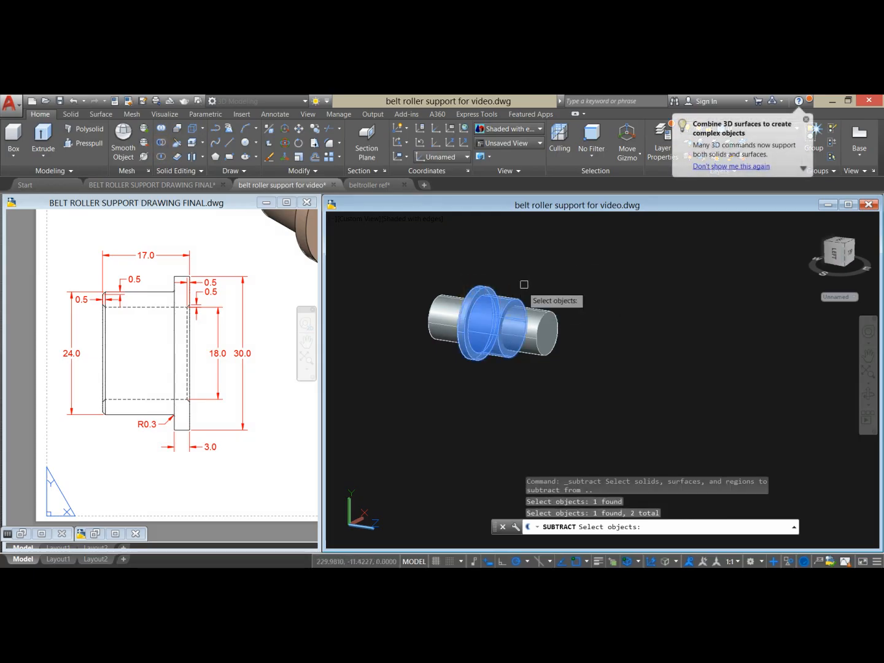
{"action": "key", "text": "Return"}
{"action": "left_click", "coordinate": [543, 305]}
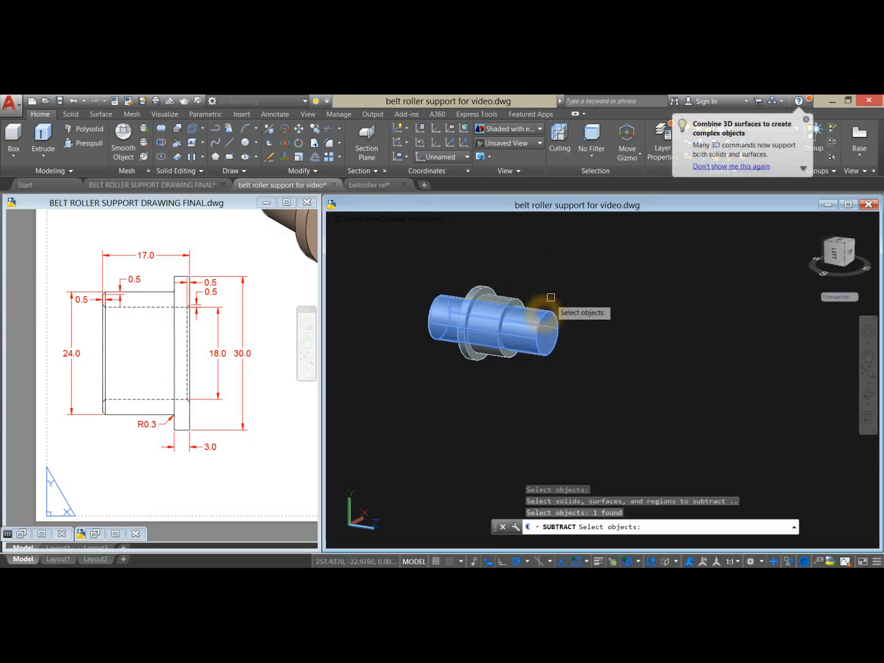
{"action": "key", "text": "Return"}
{"action": "mouse_move", "coordinate": [565, 277]}
{"action": "middle_mouse_down", "text": "shift"}
{"action": "mouse_move", "coordinate": [501, 290]}
{"action": "mouse_move", "coordinate": [528, 269]}
{"action": "mouse_move", "coordinate": [568, 276]}
{"action": "middle_mouse_up", "text": "shift"}
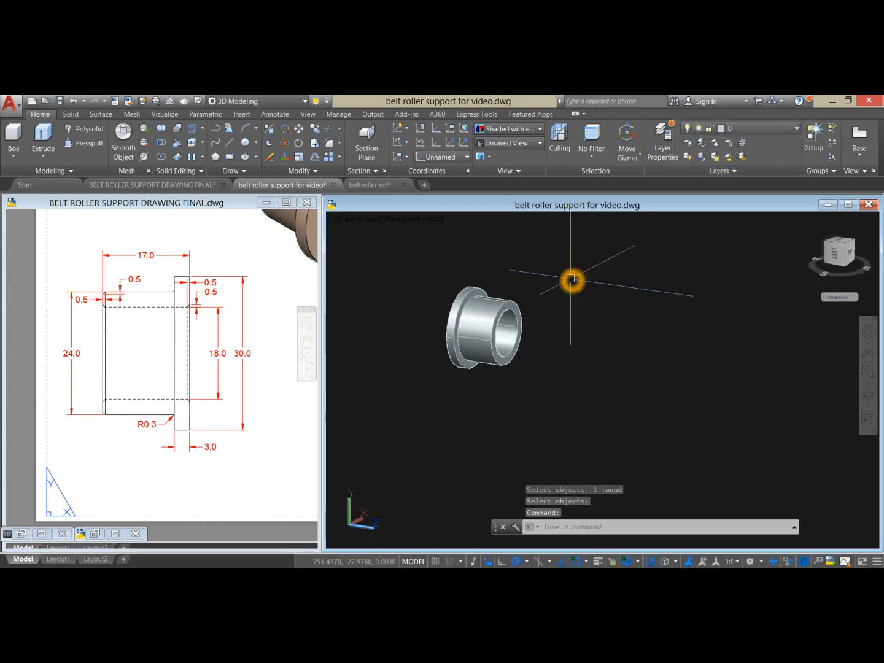
{"action": "left_click", "coordinate": [390, 264]}
{"action": "left_click", "coordinate": [435, 252]}
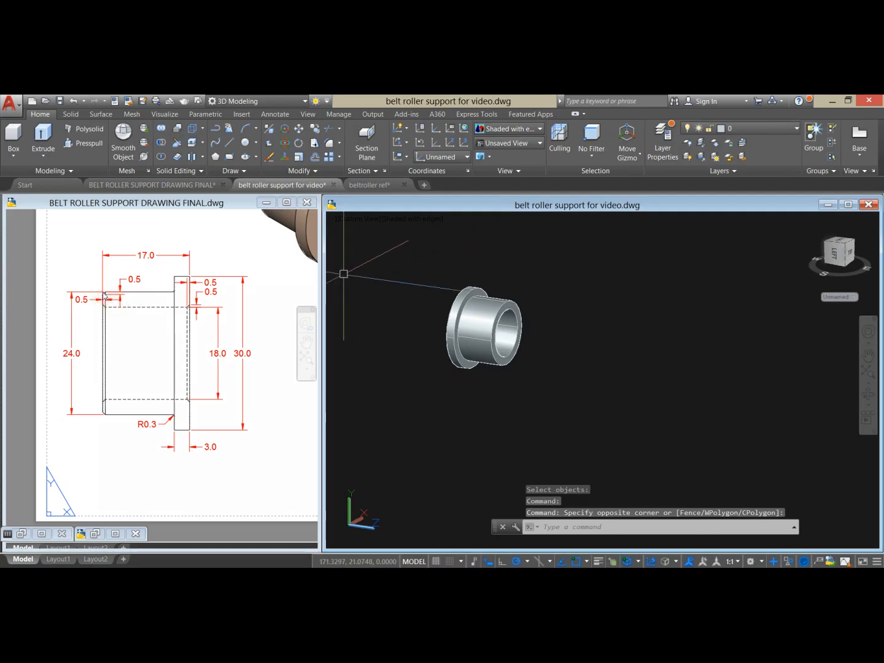
Step: Chamfer the outer edge and the bore edge of the bushing's free end face with both distances set to 0.5 mm
{"action": "left_click", "coordinate": [142, 327]}
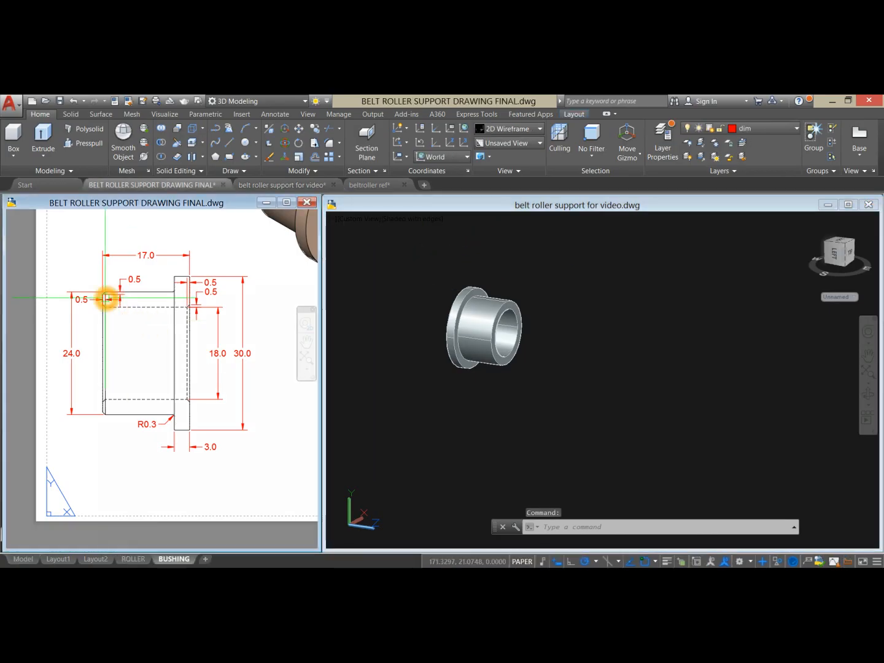
{"action": "scroll", "coordinate": [106, 297], "scroll_direction": "up", "scroll_amount": 6}
{"action": "middle_click_drag", "start_coordinate": [106, 297], "coordinate": [130, 301]}
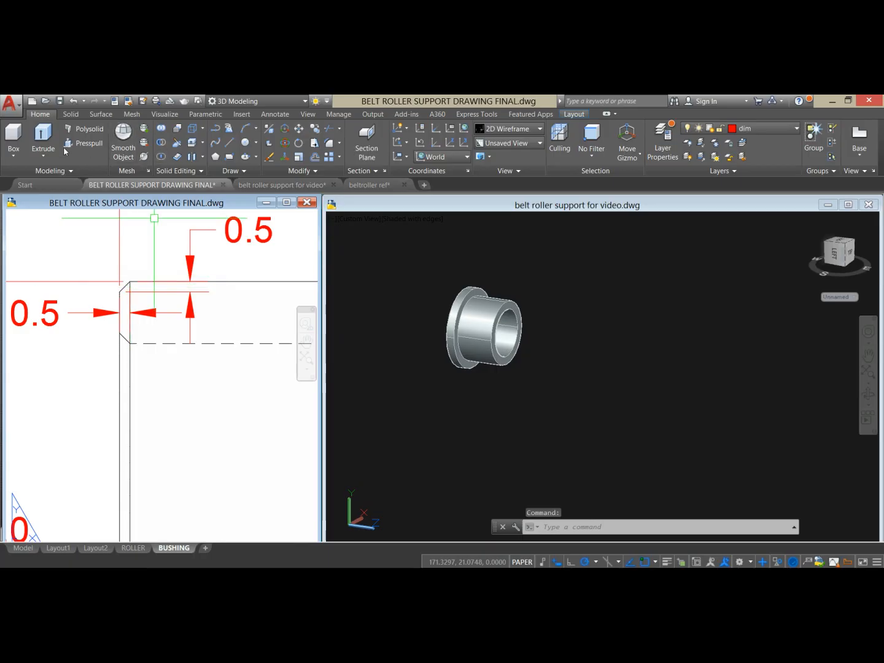
{"action": "left_click", "coordinate": [70, 114]}
{"action": "left_click", "coordinate": [416, 157]}
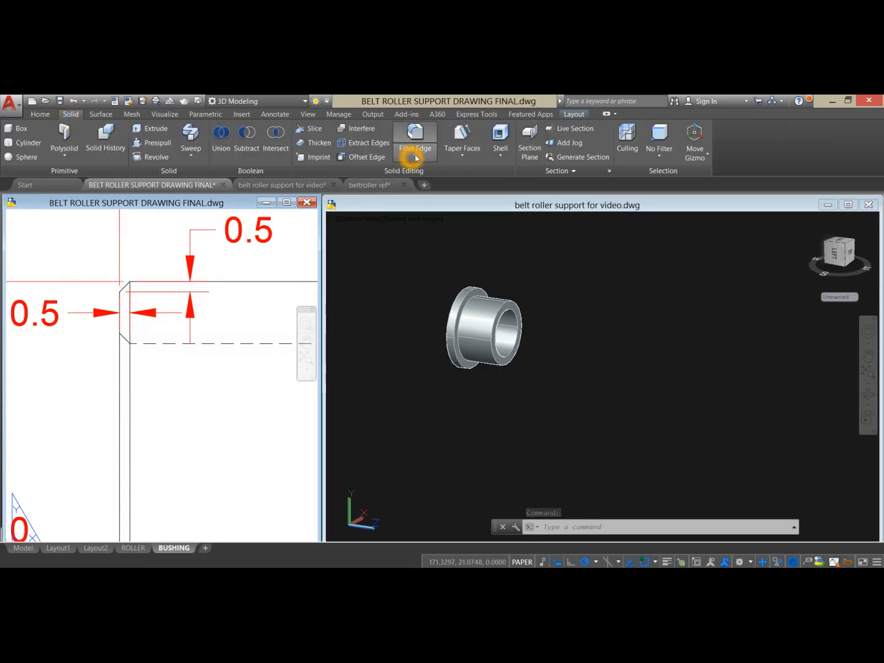
{"action": "left_click", "coordinate": [417, 156]}
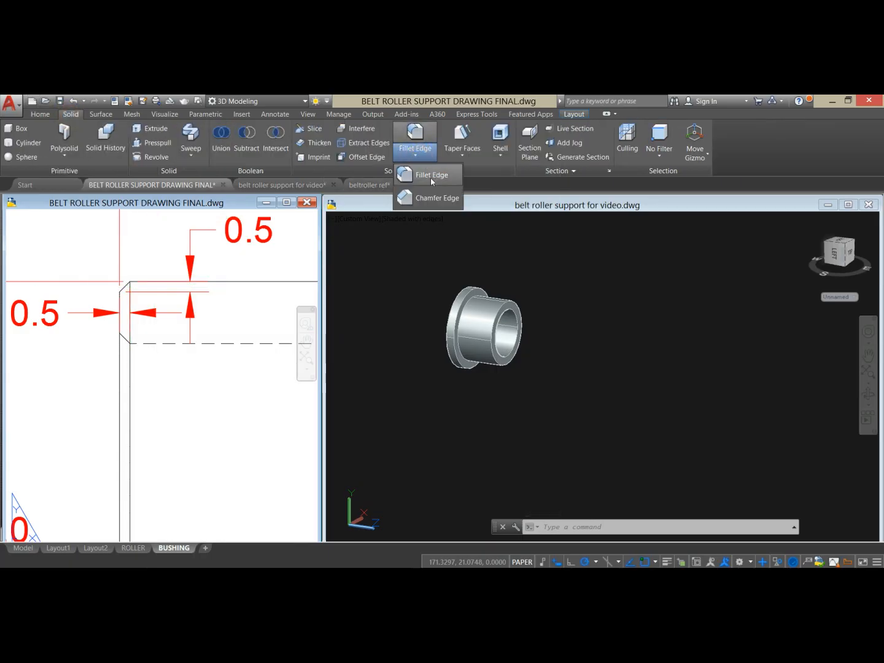
{"action": "left_click", "coordinate": [433, 198]}
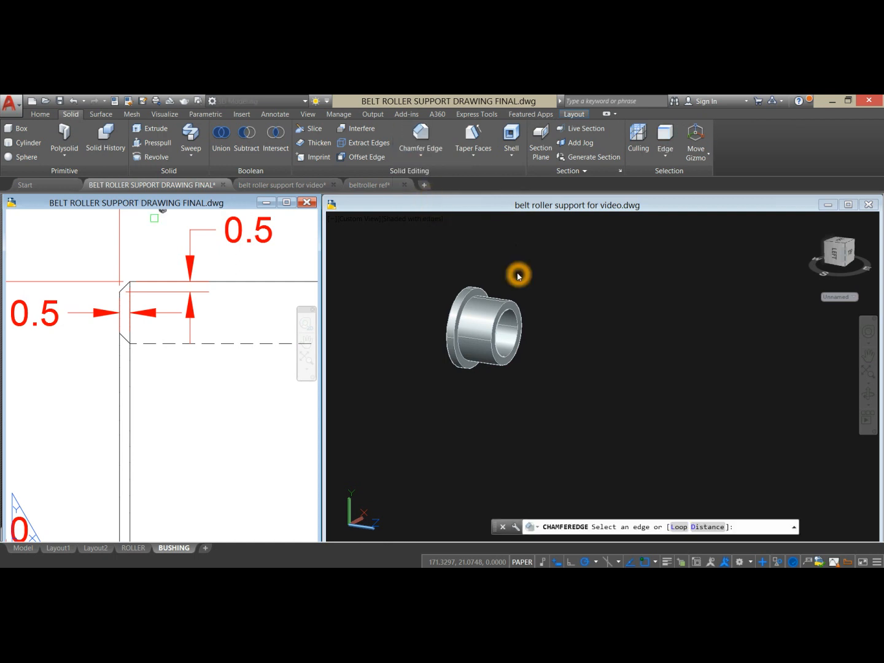
{"action": "left_click", "coordinate": [517, 276]}
{"action": "left_click", "coordinate": [421, 137]}
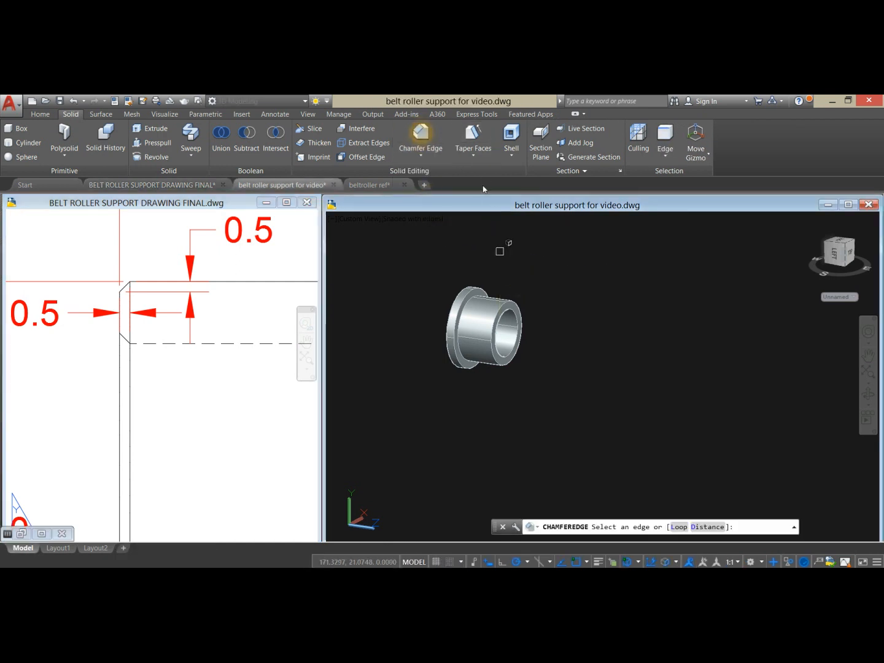
{"action": "left_click", "coordinate": [708, 527]}
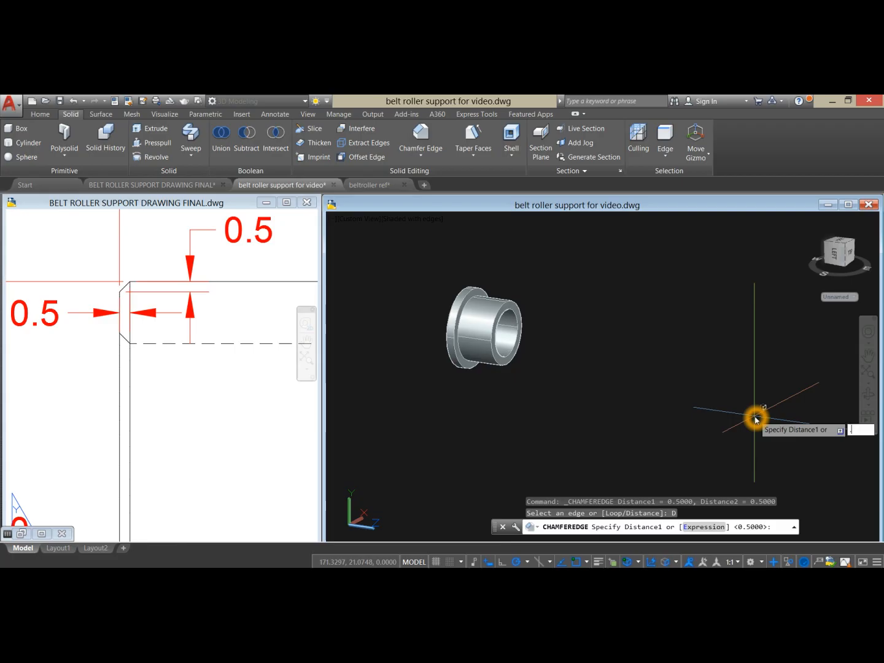
{"action": "key", "text": "Return"}
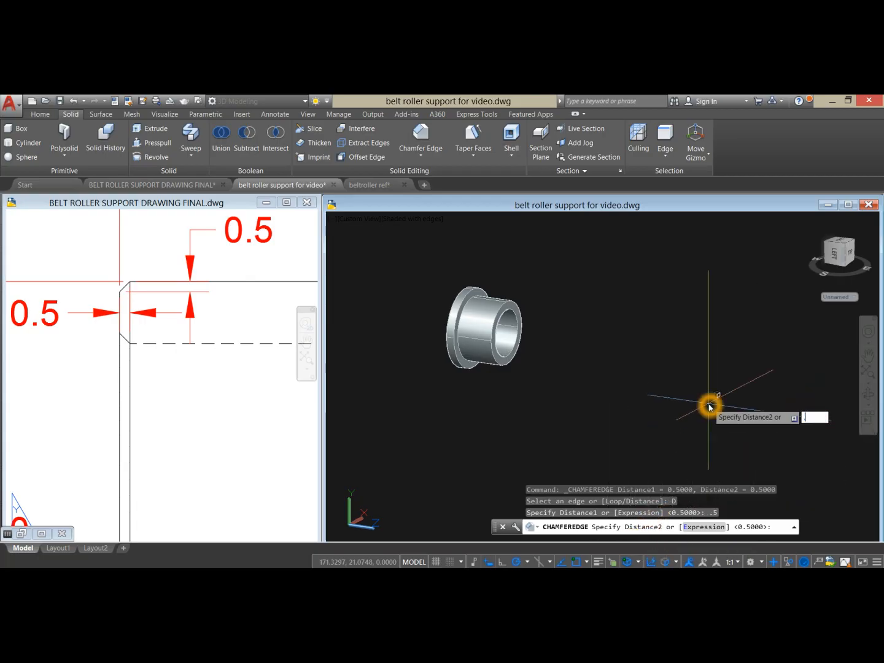
{"action": "type", "text": ".5"}
{"action": "key", "text": "Return"}
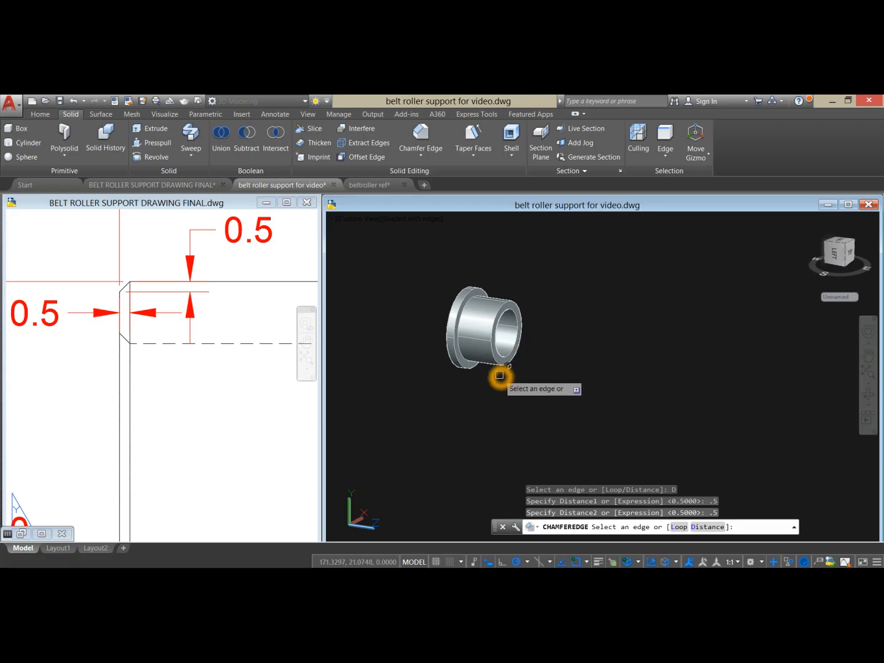
{"action": "left_click", "coordinate": [510, 303]}
{"action": "scroll", "coordinate": [519, 305], "scroll_direction": "up", "scroll_amount": 2}
{"action": "scroll", "coordinate": [518, 305], "scroll_direction": "up", "scroll_amount": 1}
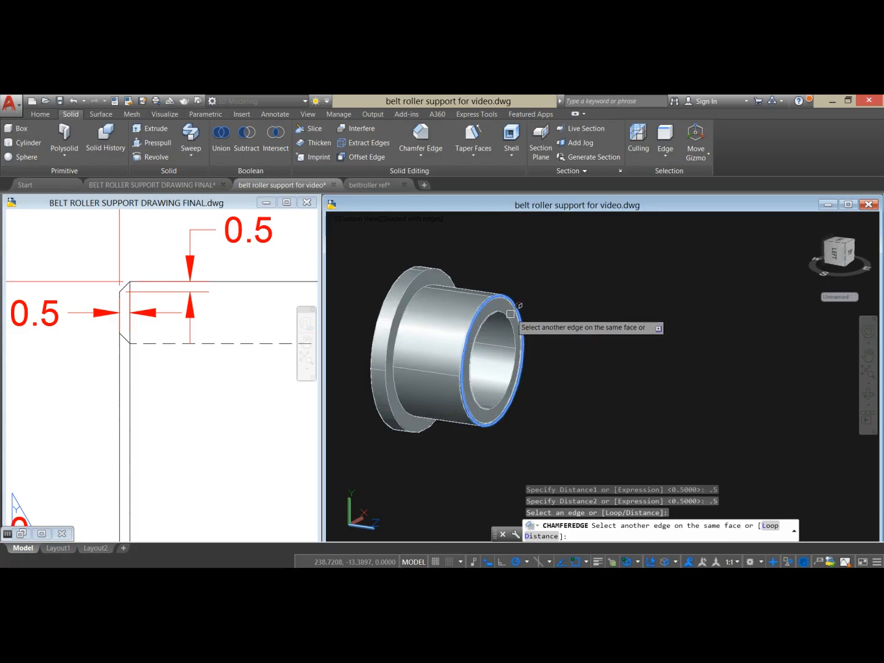
{"action": "left_click", "coordinate": [509, 316]}
{"action": "right_click", "coordinate": [538, 291]}
{"action": "left_click", "coordinate": [551, 290]}
{"action": "right_click", "coordinate": [546, 295]}
{"action": "left_click", "coordinate": [564, 297]}
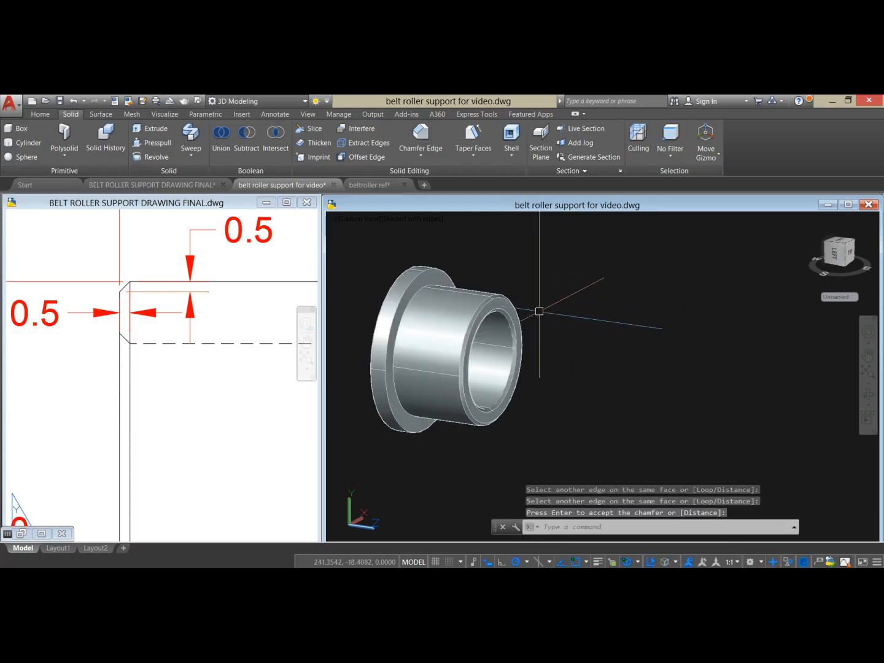
Step: Chamfer the bore edge on the bushing's flange face, keeping the same 0.5 mm distances
{"action": "left_click", "coordinate": [196, 433]}
{"action": "scroll", "coordinate": [200, 425], "scroll_direction": "down", "scroll_amount": 5}
{"action": "mouse_move", "coordinate": [200, 424]}
{"action": "middle_mouse_down"}
{"action": "mouse_move", "coordinate": [186, 411]}
{"action": "mouse_move", "coordinate": [177, 368]}
{"action": "middle_mouse_up"}
{"action": "left_click", "coordinate": [378, 458]}
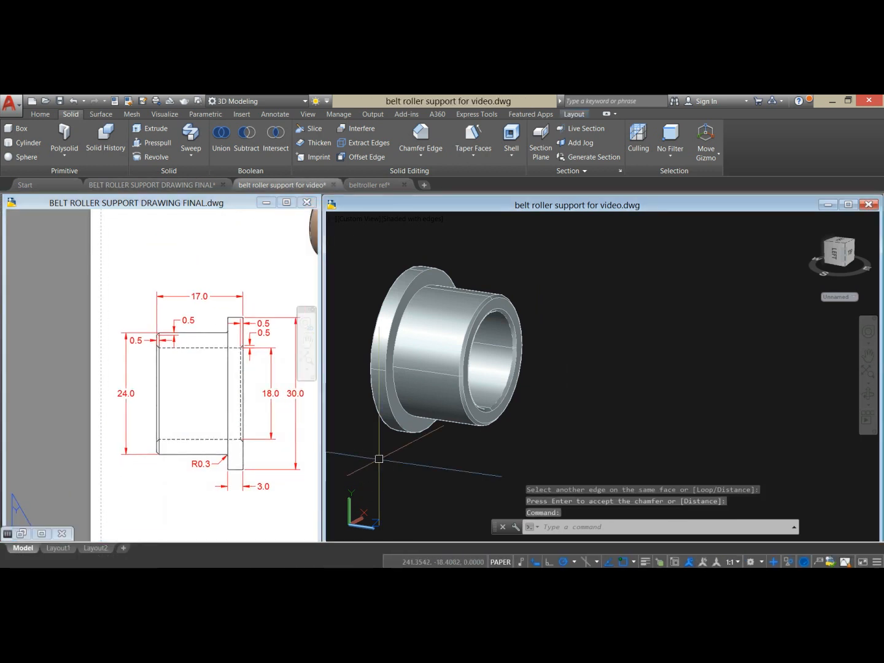
{"action": "middle_click_drag", "start_coordinate": [375, 453], "coordinate": [471, 429], "text": "shift"}
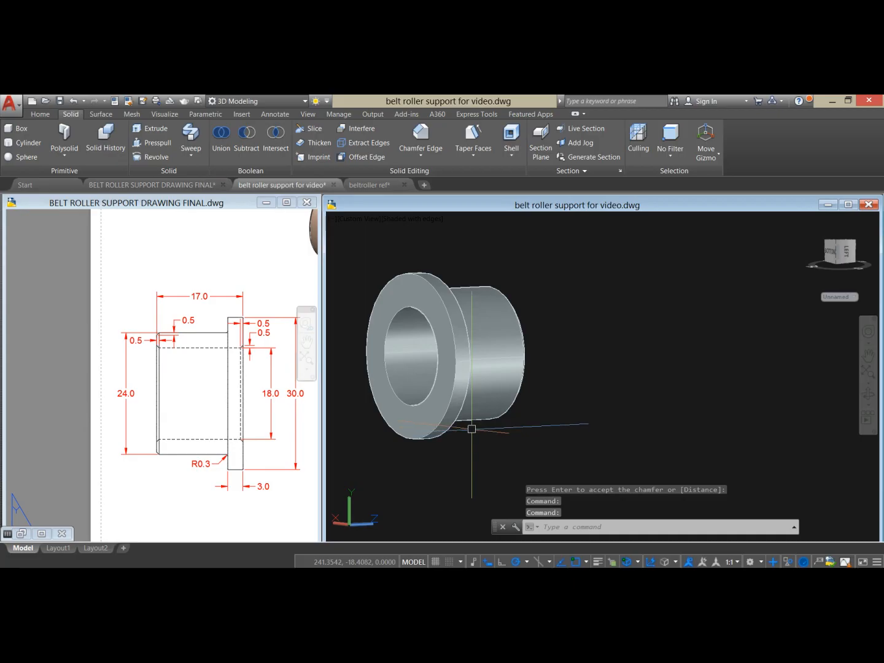
{"action": "right_click", "coordinate": [453, 245]}
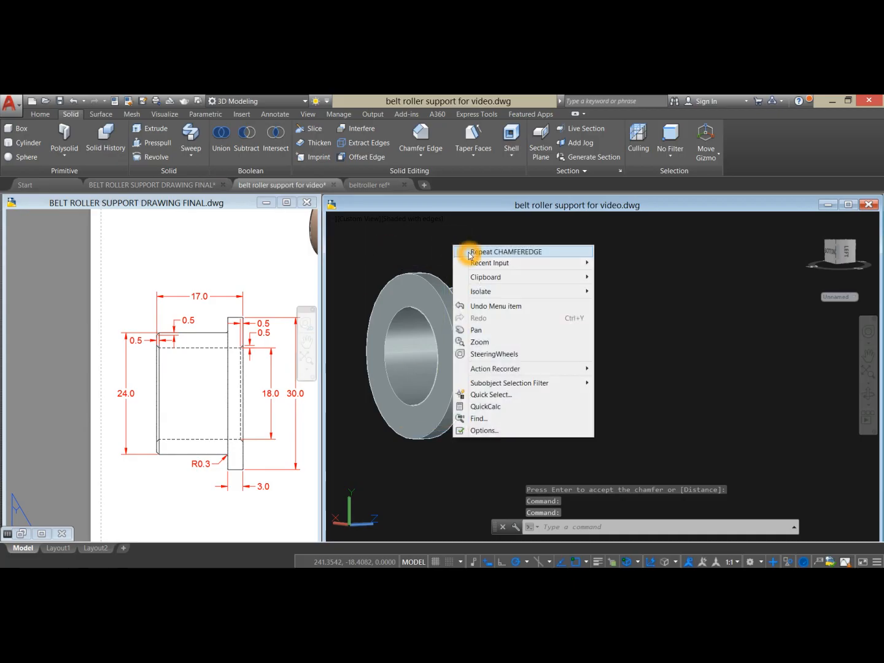
{"action": "left_click", "coordinate": [470, 251]}
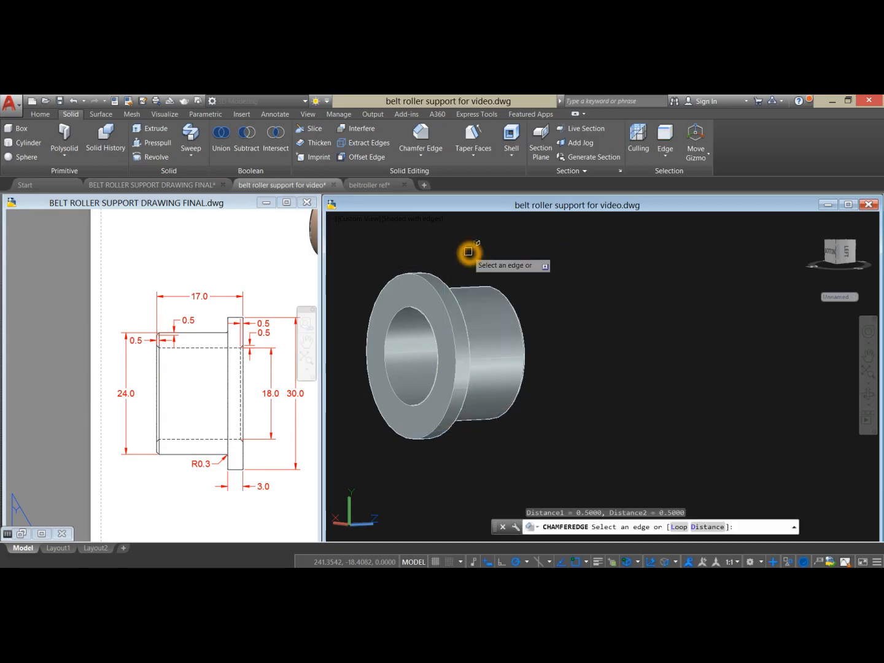
{"action": "scroll", "coordinate": [392, 328], "scroll_direction": "up", "scroll_amount": 4}
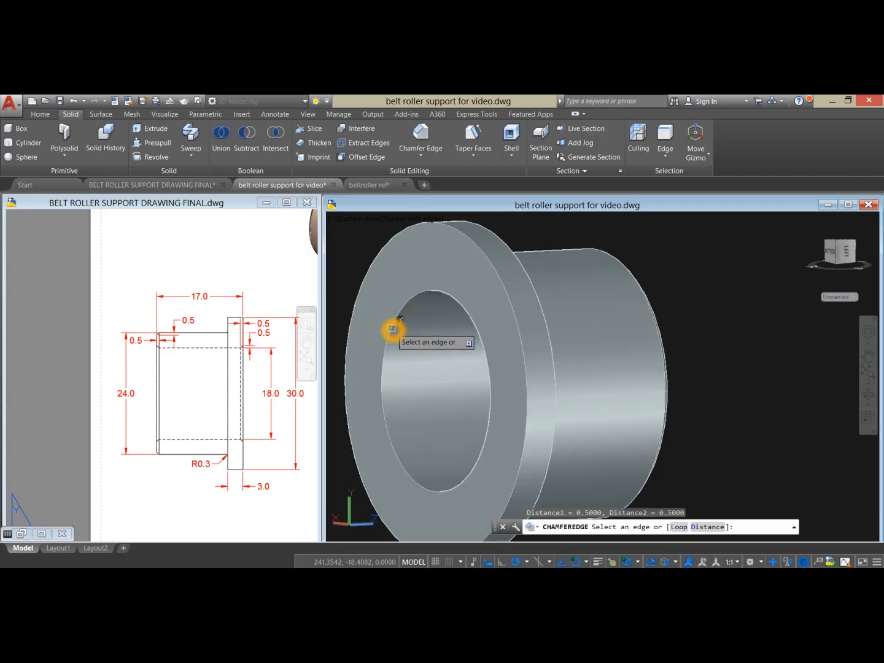
{"action": "left_click", "coordinate": [392, 329]}
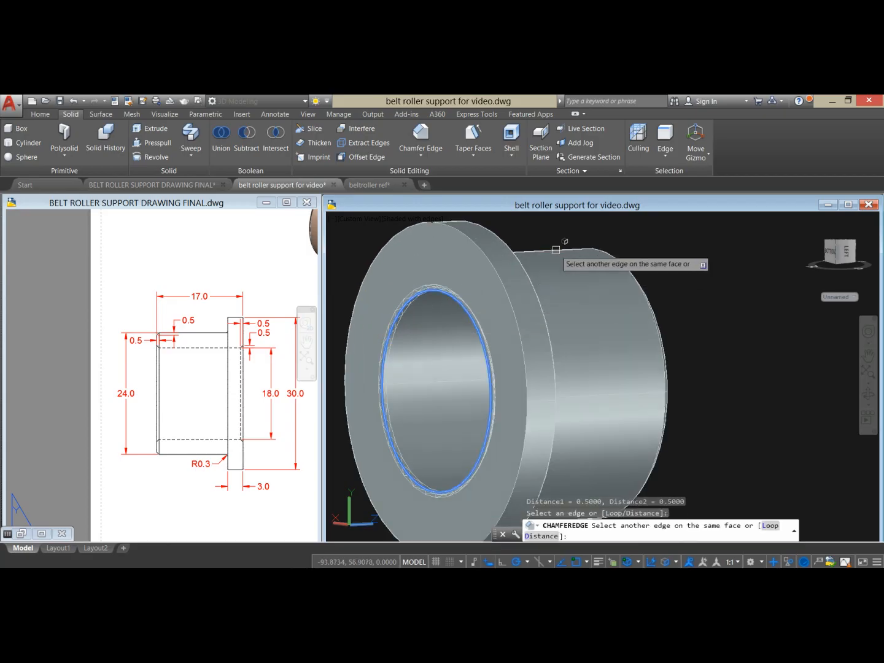
{"action": "right_click", "coordinate": [571, 237]}
{"action": "left_click", "coordinate": [586, 244]}
{"action": "right_click", "coordinate": [594, 248]}
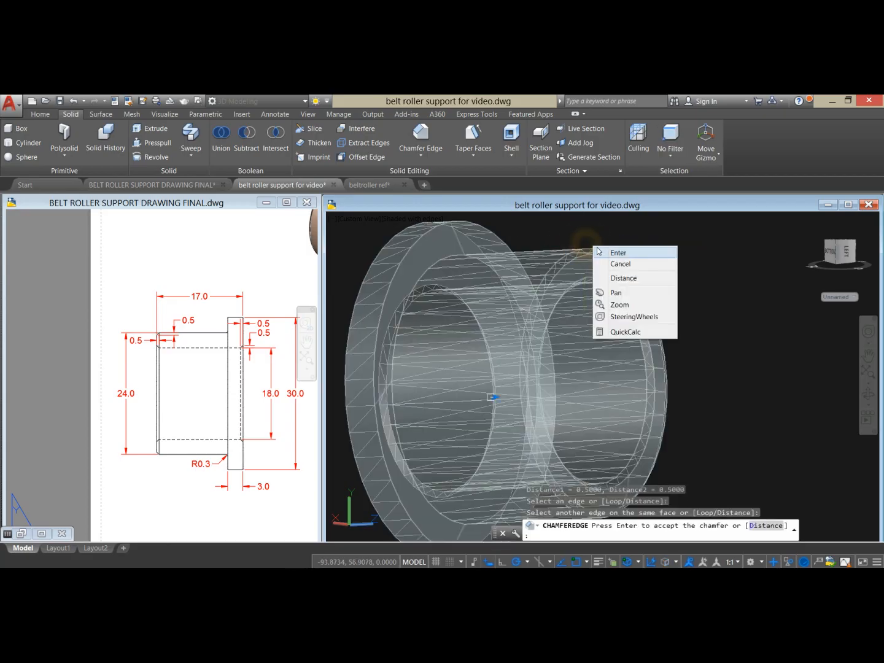
{"action": "left_click", "coordinate": [613, 253]}
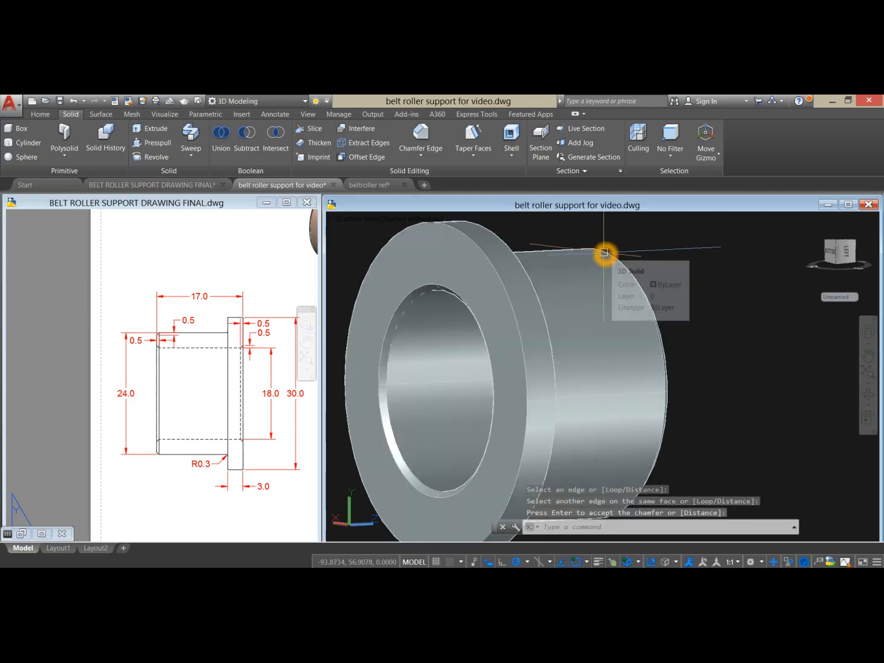
Step: Fillet the edge where the 24 mm body meets the flange with a 0.3 mm radius
{"action": "scroll", "coordinate": [605, 252], "scroll_direction": "down", "scroll_amount": 2}
{"action": "middle_click_drag", "start_coordinate": [621, 274], "coordinate": [561, 319], "text": "shift"}
{"action": "left_click", "coordinate": [239, 385]}
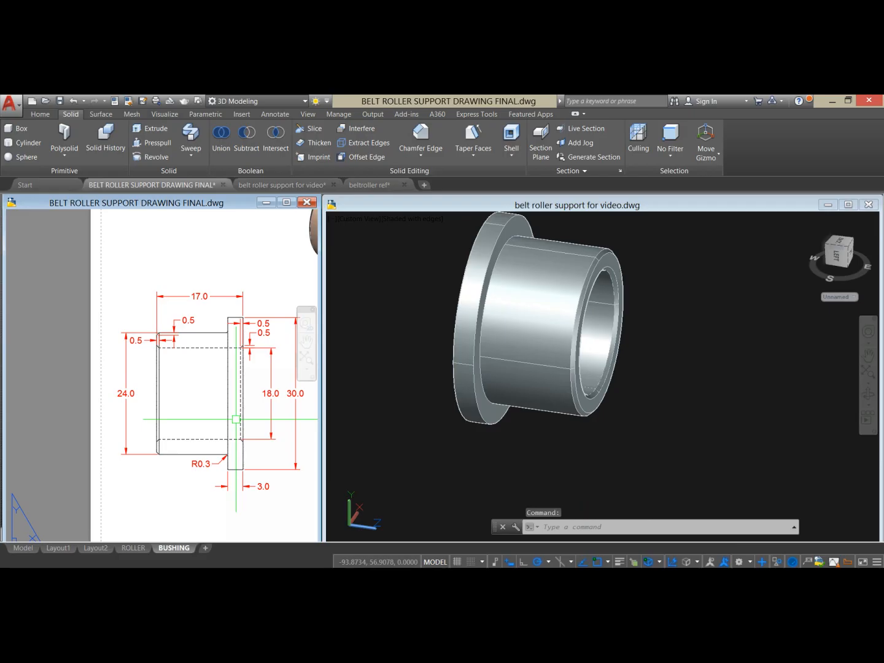
{"action": "scroll", "coordinate": [212, 466], "scroll_direction": "up", "scroll_amount": 6}
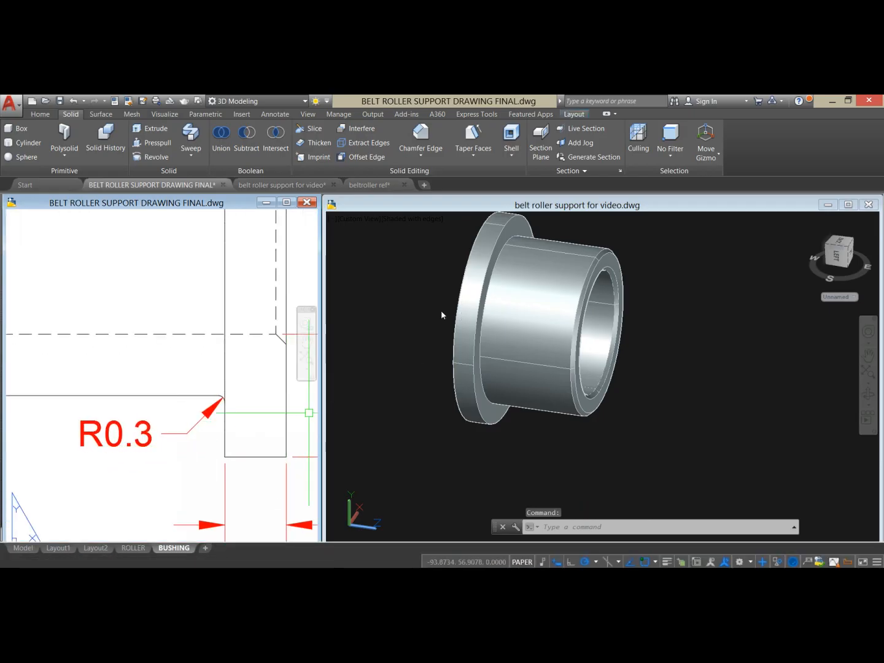
{"action": "left_click", "coordinate": [410, 350]}
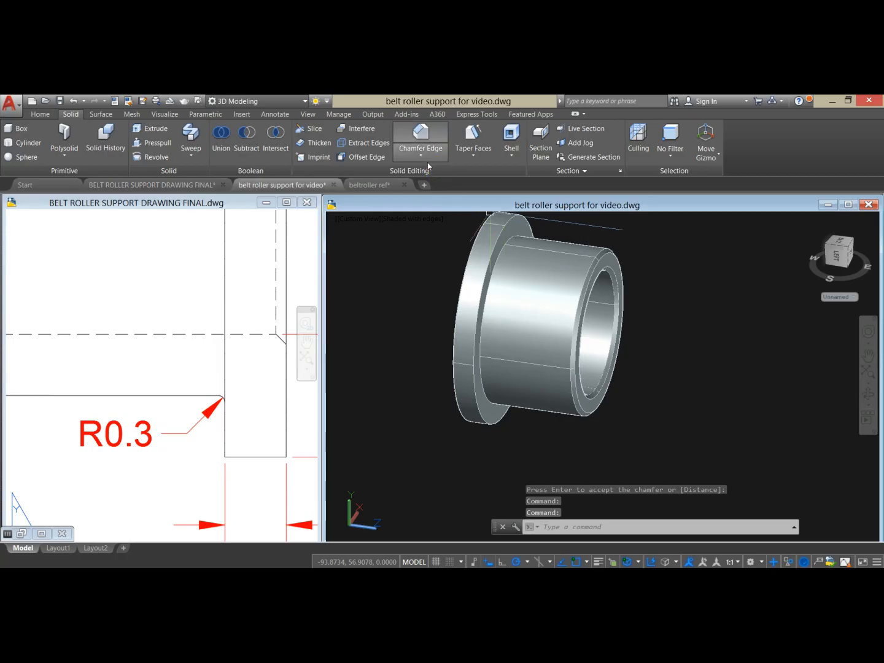
{"action": "left_click", "coordinate": [421, 155]}
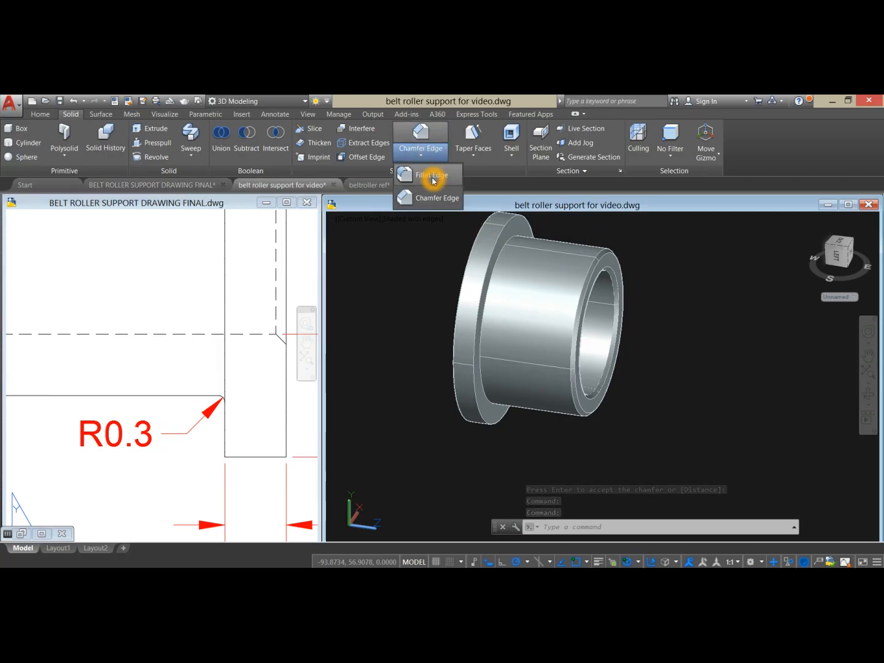
{"action": "left_click", "coordinate": [434, 177]}
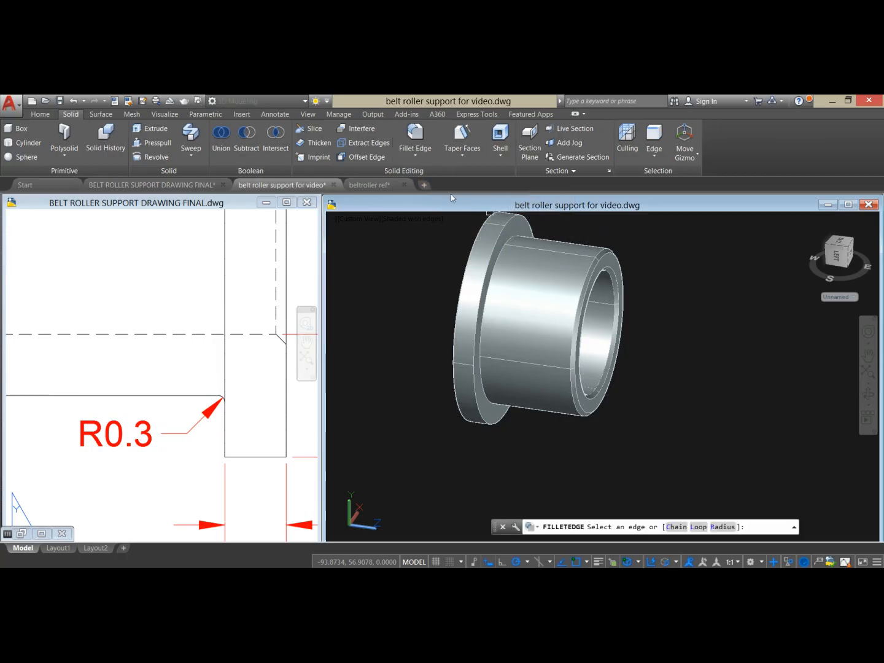
{"action": "left_click", "coordinate": [723, 528]}
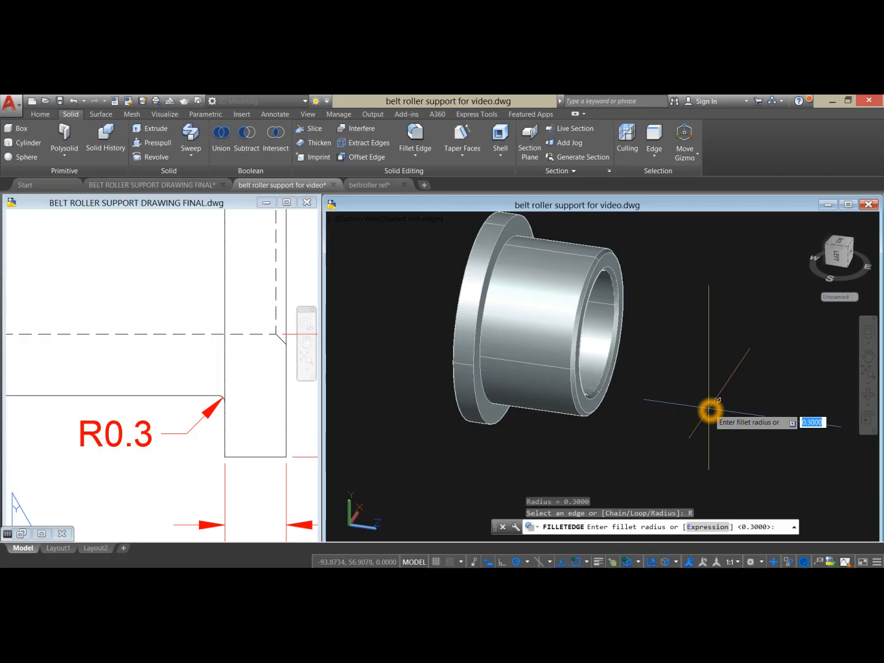
{"action": "key", "text": "Return"}
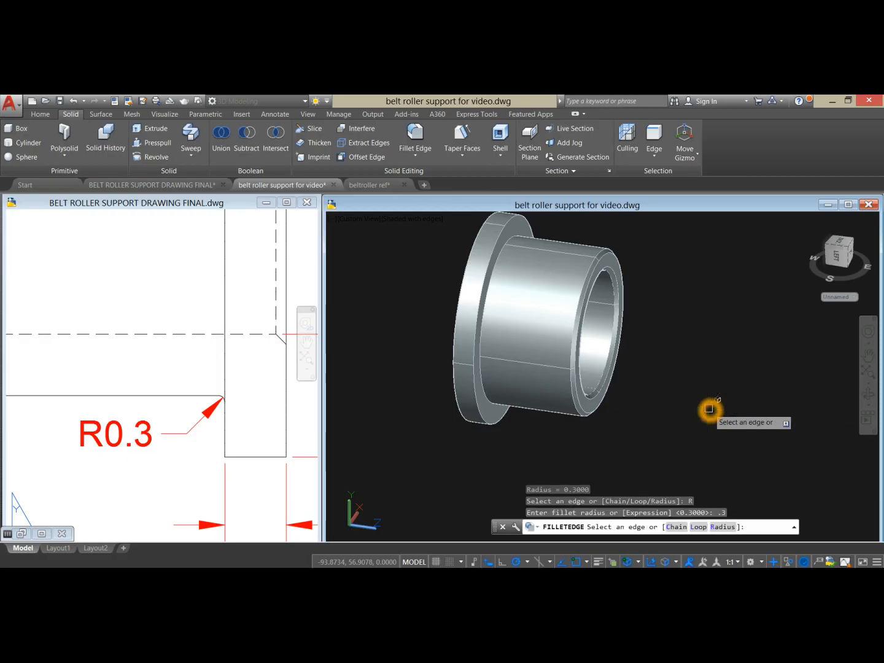
{"action": "left_click", "coordinate": [489, 282]}
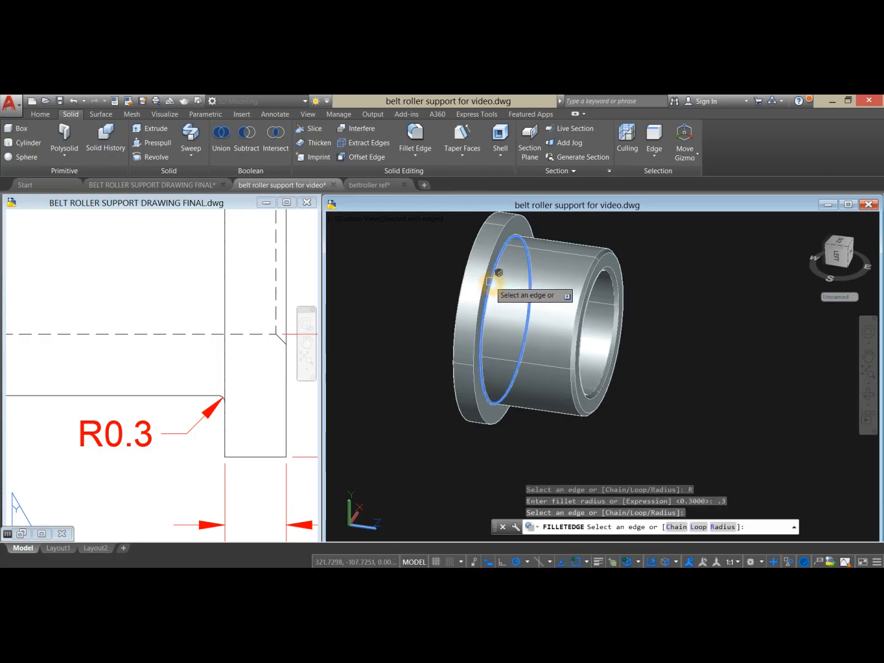
{"action": "right_click", "coordinate": [635, 240]}
{"action": "left_click", "coordinate": [645, 246]}
{"action": "right_click", "coordinate": [644, 248]}
{"action": "left_click", "coordinate": [664, 253]}
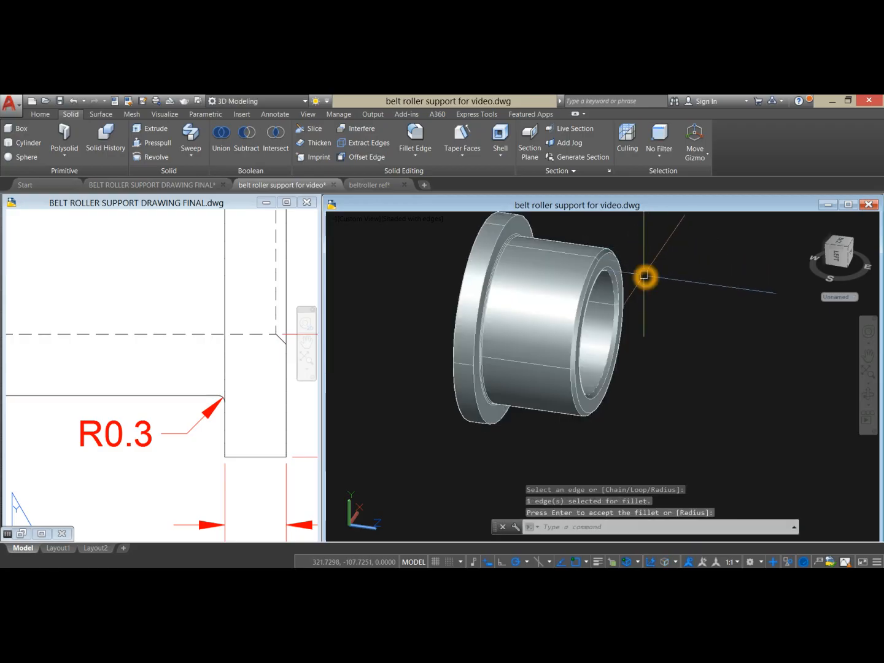
Step: Set the visual style to Realistic and inspect the finished bushing against the reference drawing
{"action": "left_click", "coordinate": [421, 226]}
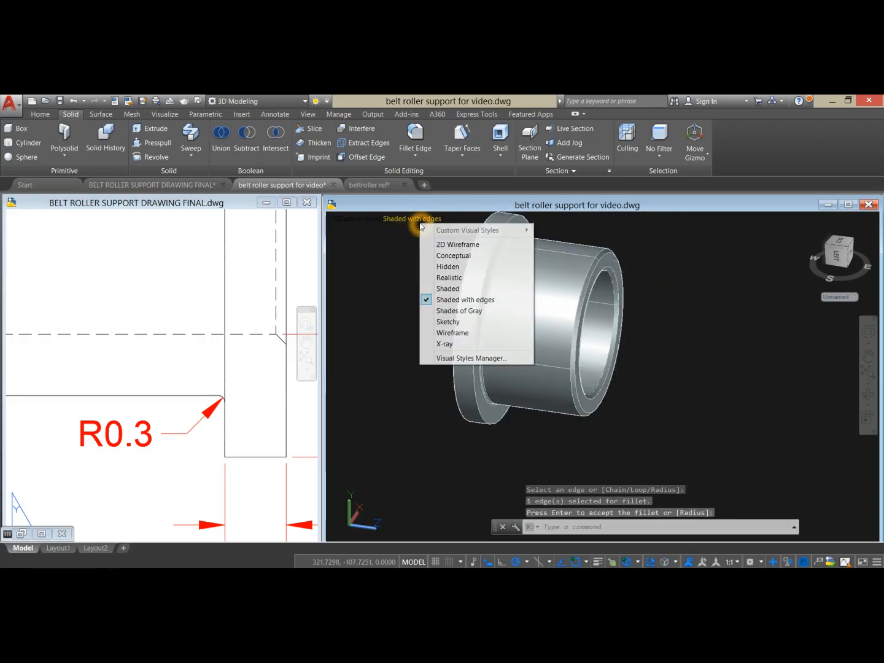
{"action": "left_click", "coordinate": [439, 276]}
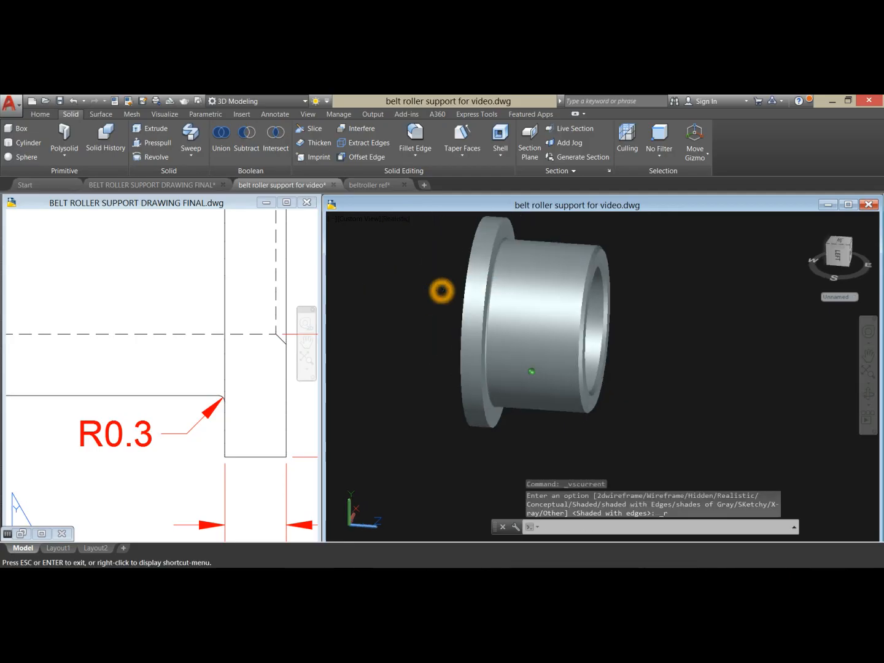
{"action": "left_click", "coordinate": [167, 444]}
{"action": "scroll", "coordinate": [168, 437], "scroll_direction": "down", "scroll_amount": 2}
{"action": "scroll", "coordinate": [168, 437], "scroll_direction": "down", "scroll_amount": 3}
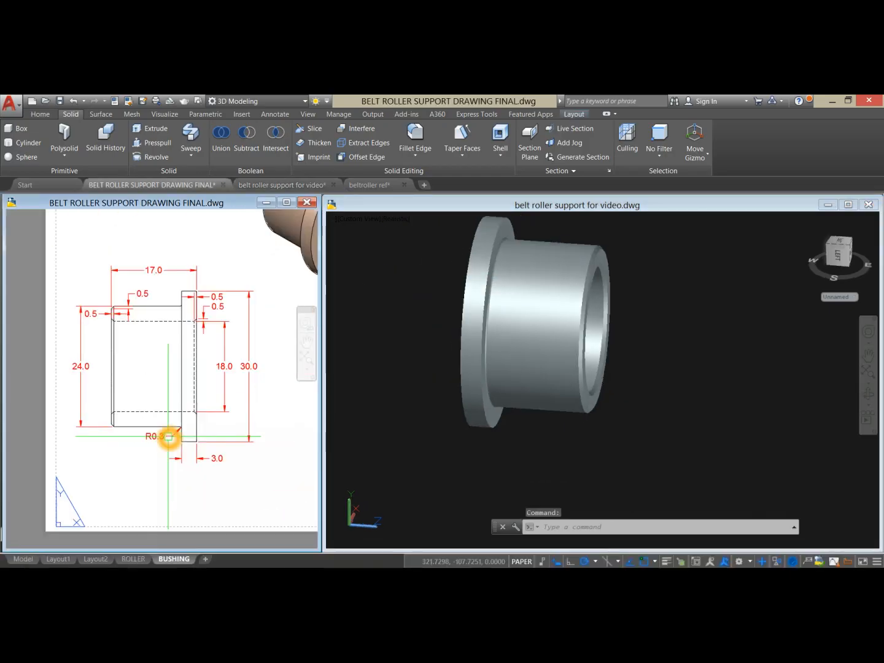
{"action": "middle_click_drag", "start_coordinate": [231, 373], "coordinate": [178, 407]}
{"action": "left_click", "coordinate": [442, 367]}
{"action": "middle_click_drag", "start_coordinate": [442, 367], "coordinate": [683, 420], "text": "shift"}
{"action": "left_click", "coordinate": [683, 422]}
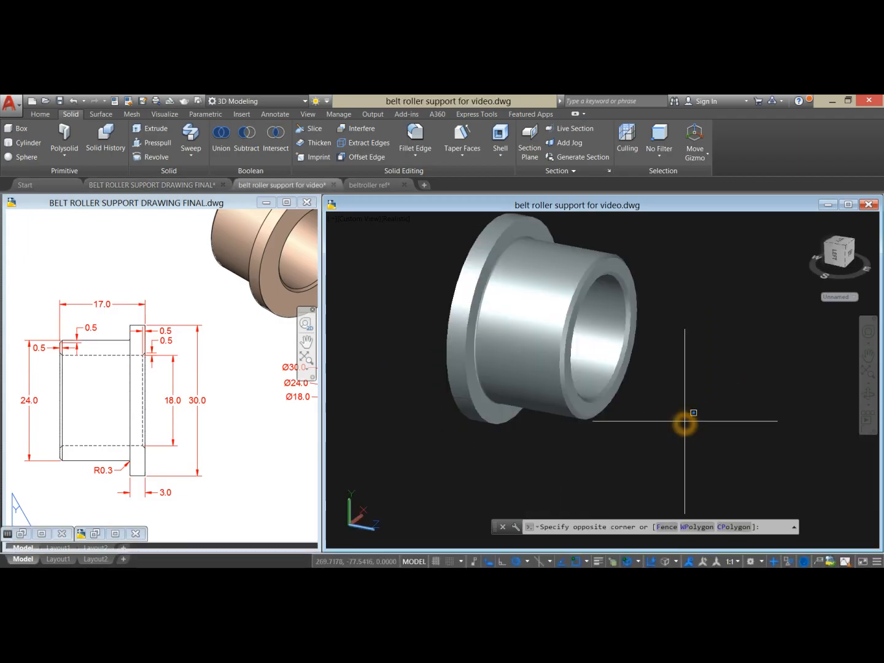
{"action": "right_click", "coordinate": [683, 539]}
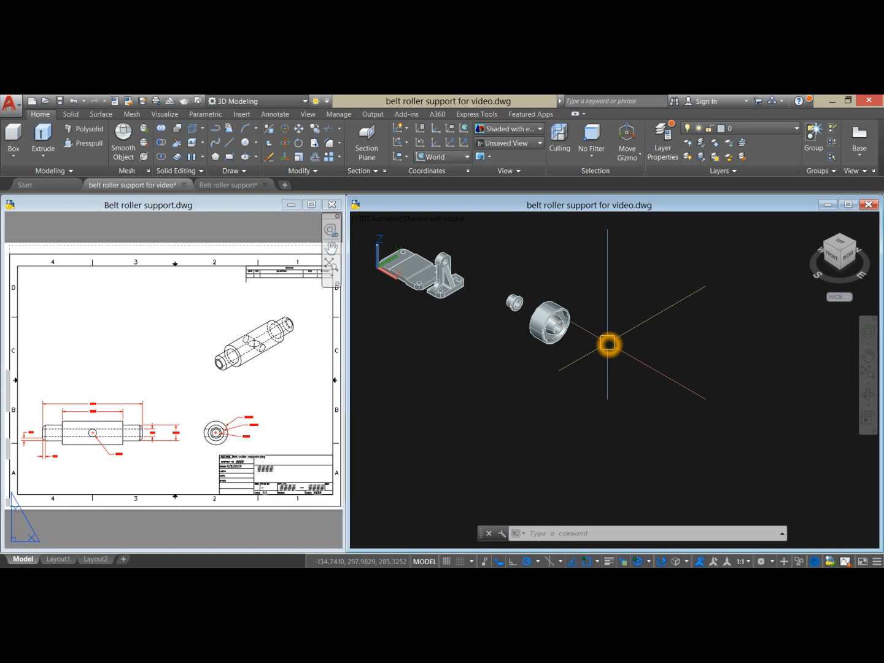
Step: Draw a guide line from the centre of the roller's bore outward along the X axis, past the roller
{"action": "left_click", "coordinate": [607, 342]}
{"action": "left_click", "coordinate": [589, 319]}
{"action": "scroll", "coordinate": [586, 320], "scroll_direction": "up", "scroll_amount": 4}
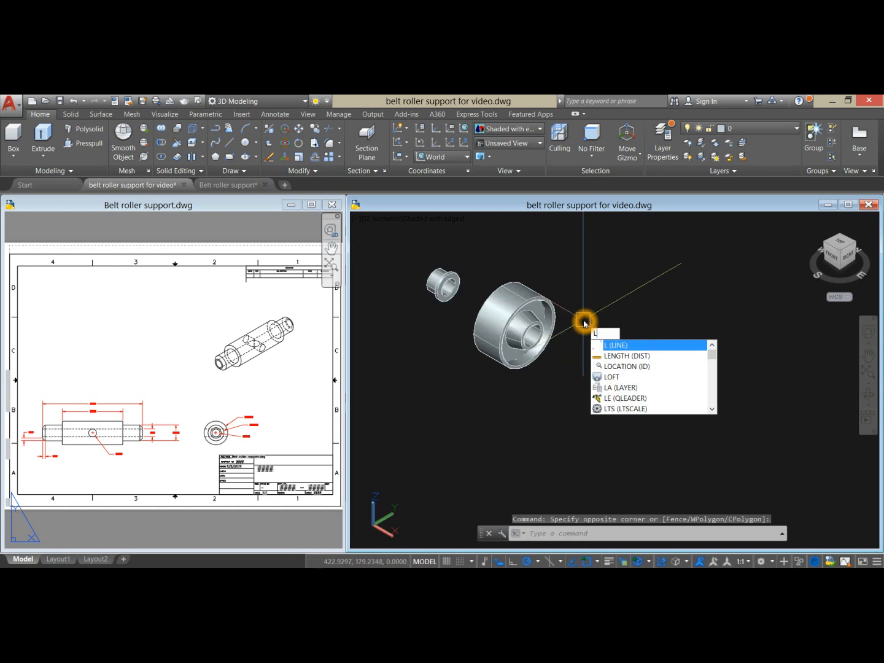
{"action": "key", "text": "Return"}
{"action": "scroll", "coordinate": [566, 329], "scroll_direction": "up", "scroll_amount": 3}
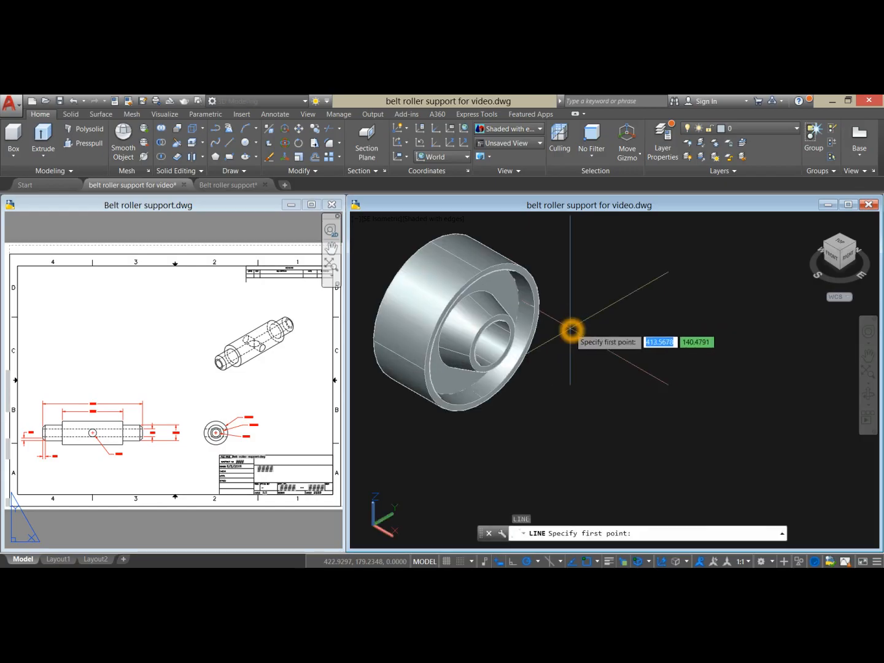
{"action": "left_click", "coordinate": [490, 345]}
{"action": "scroll", "coordinate": [591, 380], "scroll_direction": "down", "scroll_amount": 5}
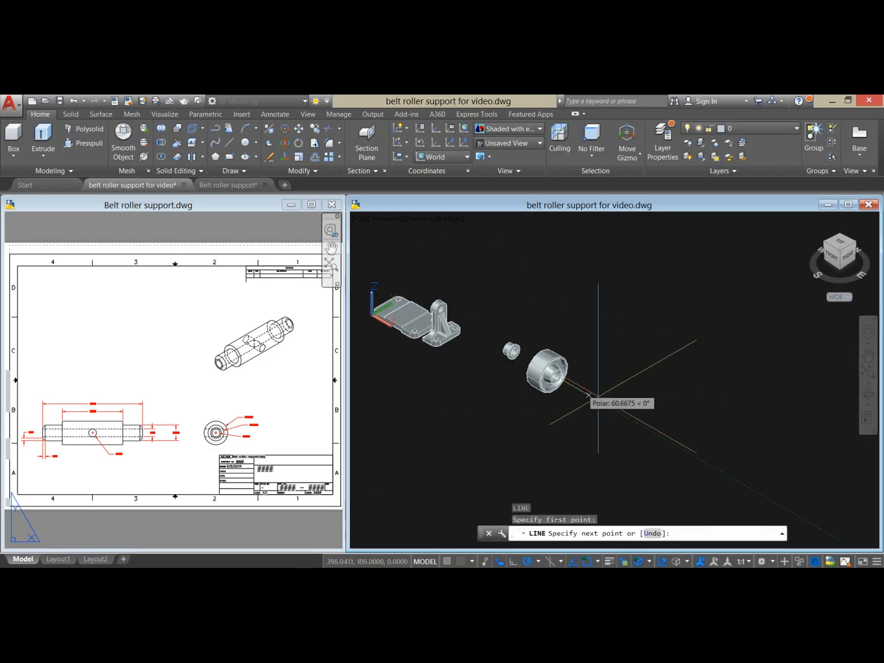
{"action": "left_click", "coordinate": [654, 434]}
{"action": "right_click", "coordinate": [654, 343]}
{"action": "left_click", "coordinate": [664, 347]}
Step: Hide the base plate, bracket, bushing and roller, leaving only the guide line in the model
{"action": "middle_click_drag", "start_coordinate": [660, 350], "coordinate": [653, 328]}
{"action": "scroll", "coordinate": [654, 327], "scroll_direction": "down", "scroll_amount": 2}
{"action": "scroll", "coordinate": [489, 340], "scroll_direction": "up", "scroll_amount": 3}
{"action": "left_click", "coordinate": [534, 356]}
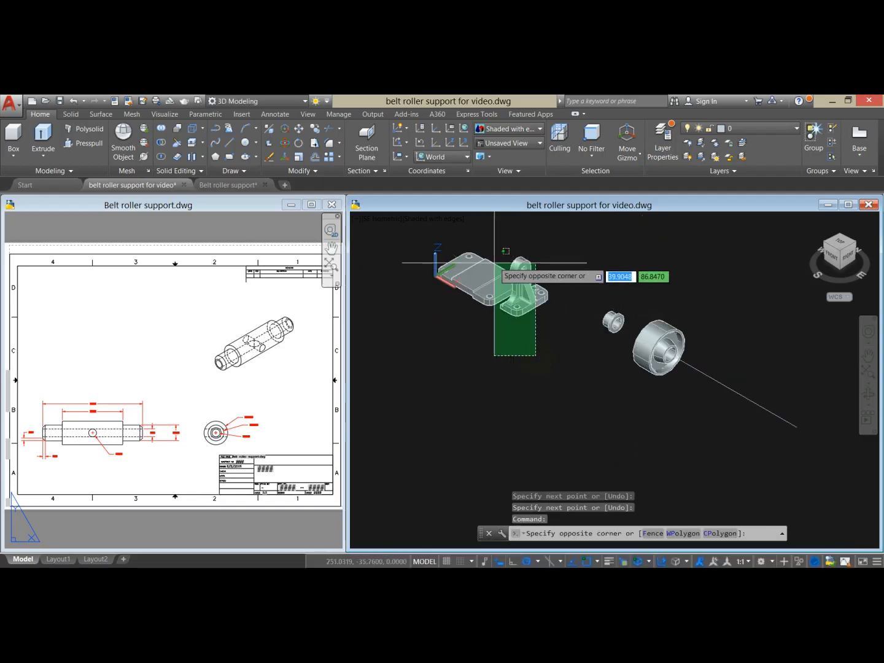
{"action": "left_click", "coordinate": [491, 251]}
{"action": "left_click", "coordinate": [613, 321]}
{"action": "left_click", "coordinate": [668, 324]}
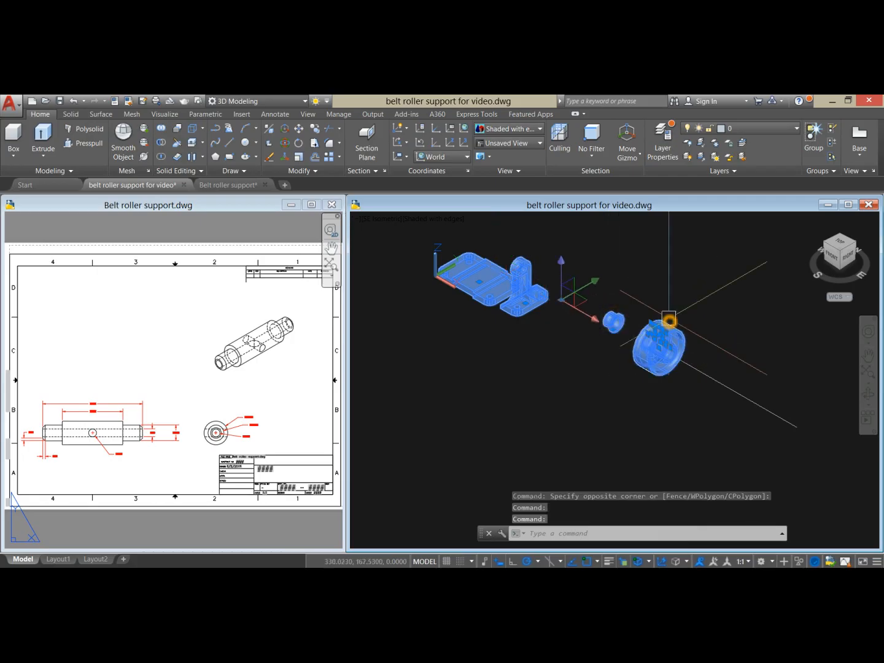
{"action": "right_click", "coordinate": [633, 266]}
{"action": "mouse_move", "coordinate": [659, 305]}
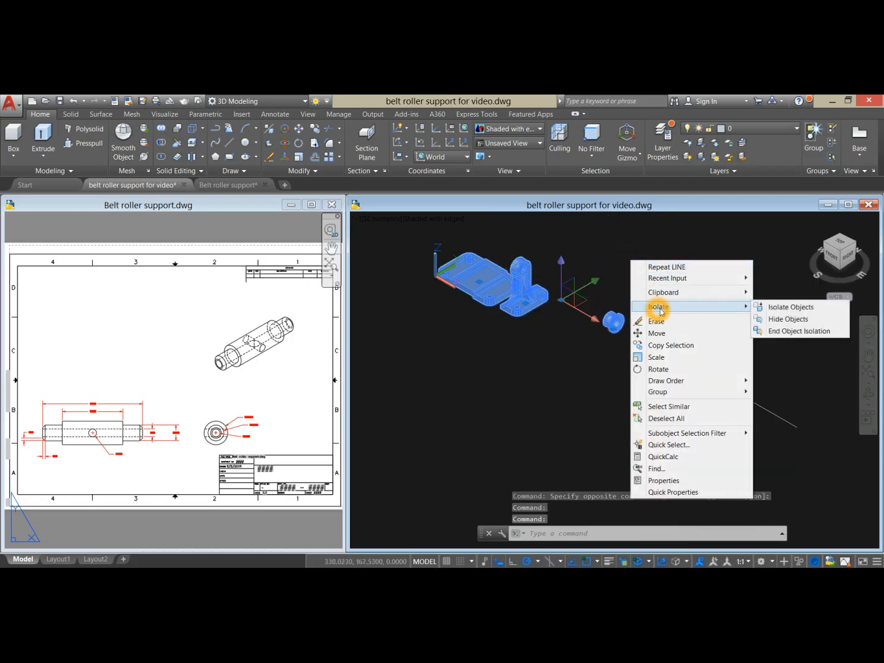
{"action": "left_click", "coordinate": [785, 317]}
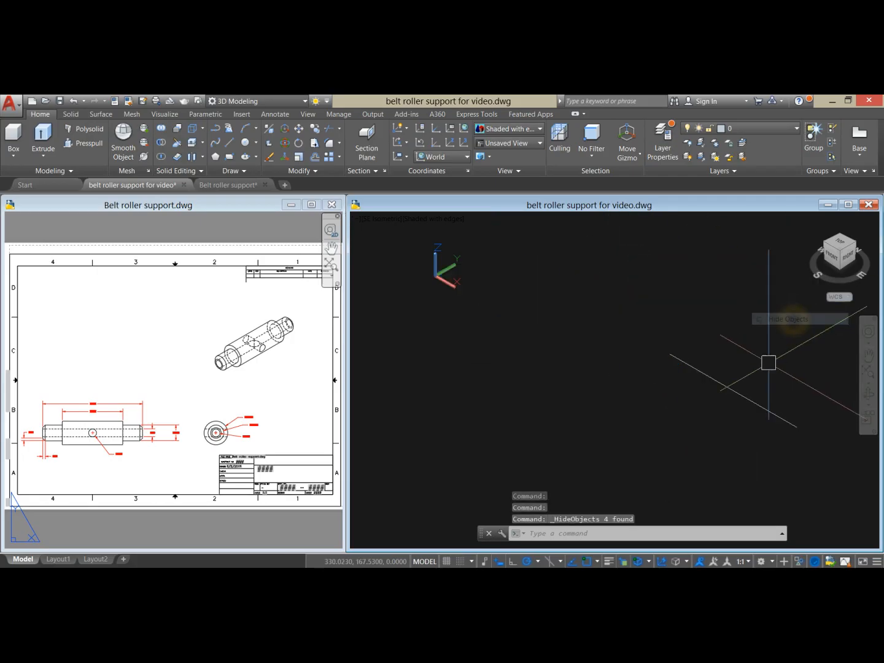
Step: Check the shaft's end-view diameters in the reference drawing and reorient the UCS so its Z axis runs parallel to the guide line
{"action": "scroll", "coordinate": [594, 350], "scroll_direction": "up", "scroll_amount": 4}
{"action": "middle_click", "coordinate": [594, 350]}
{"action": "left_click", "coordinate": [280, 405]}
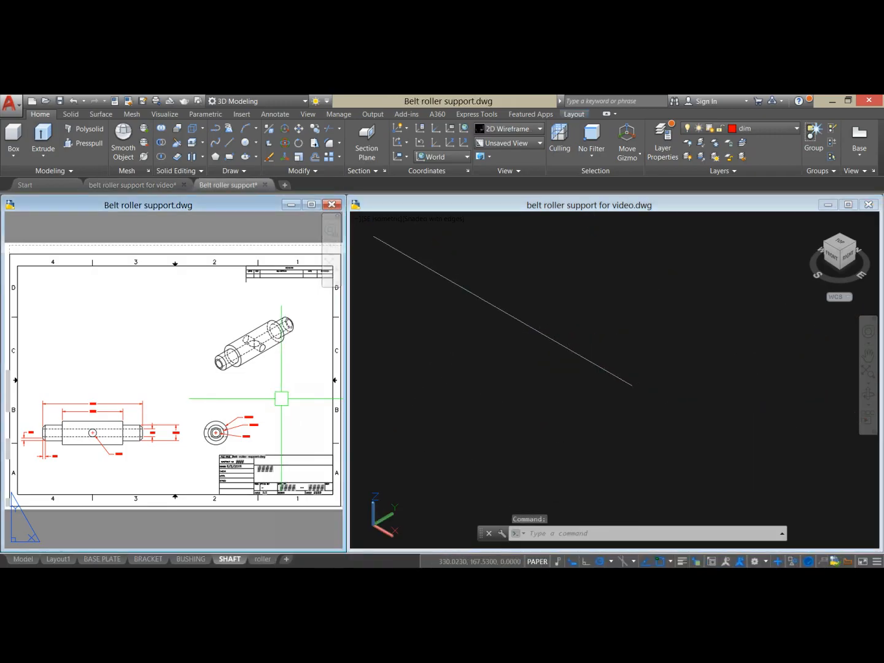
{"action": "scroll", "coordinate": [252, 417], "scroll_direction": "up", "scroll_amount": 4}
{"action": "middle_click_drag", "start_coordinate": [251, 418], "coordinate": [257, 401]}
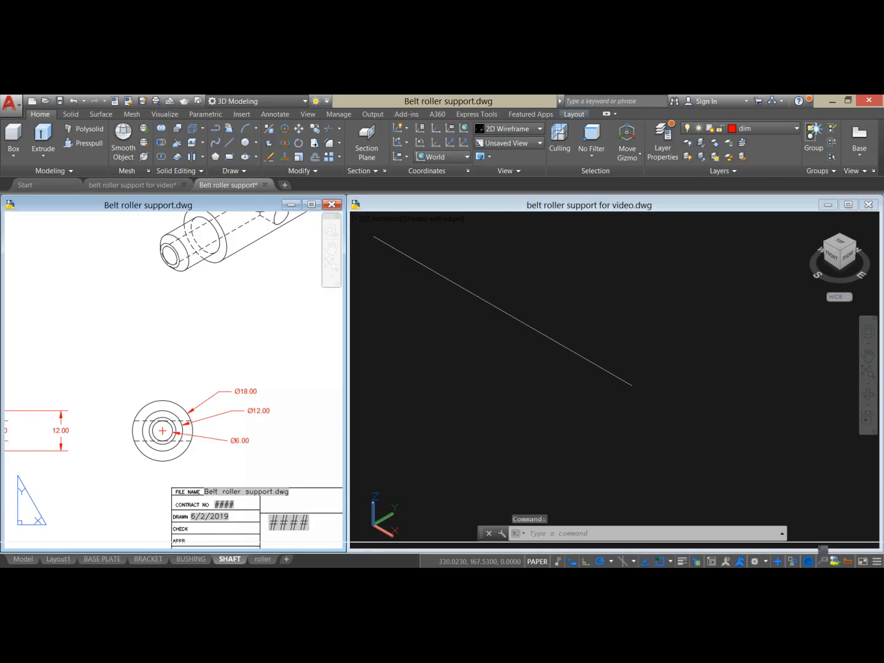
{"action": "left_click", "coordinate": [540, 405]}
{"action": "left_click", "coordinate": [440, 157]}
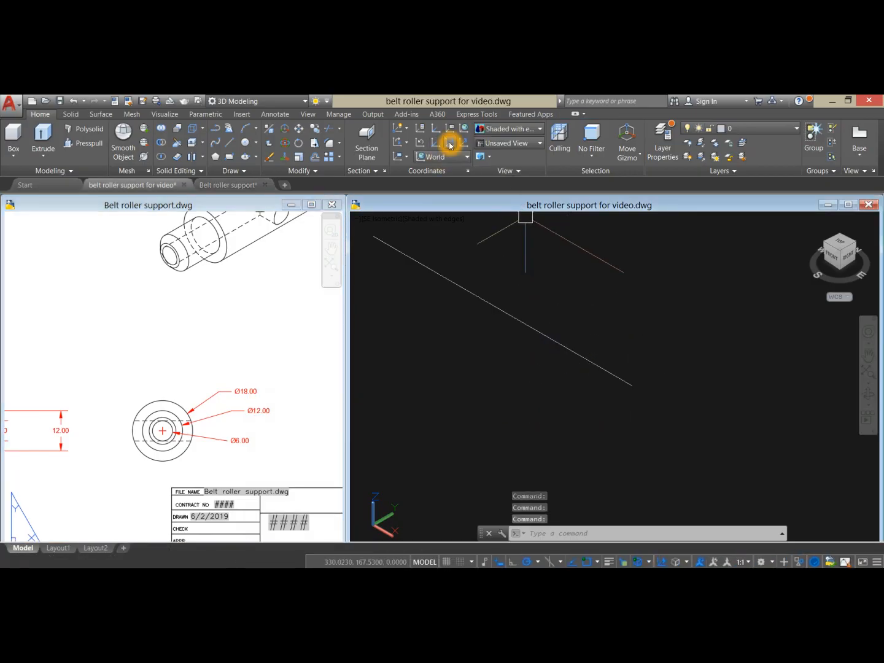
{"action": "left_click", "coordinate": [449, 146]}
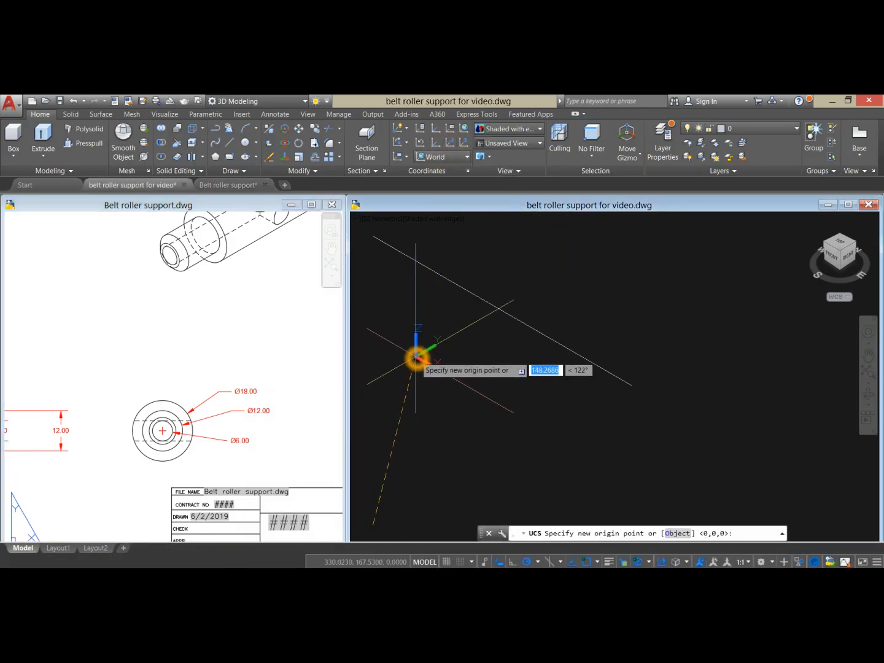
{"action": "left_click", "coordinate": [417, 356]}
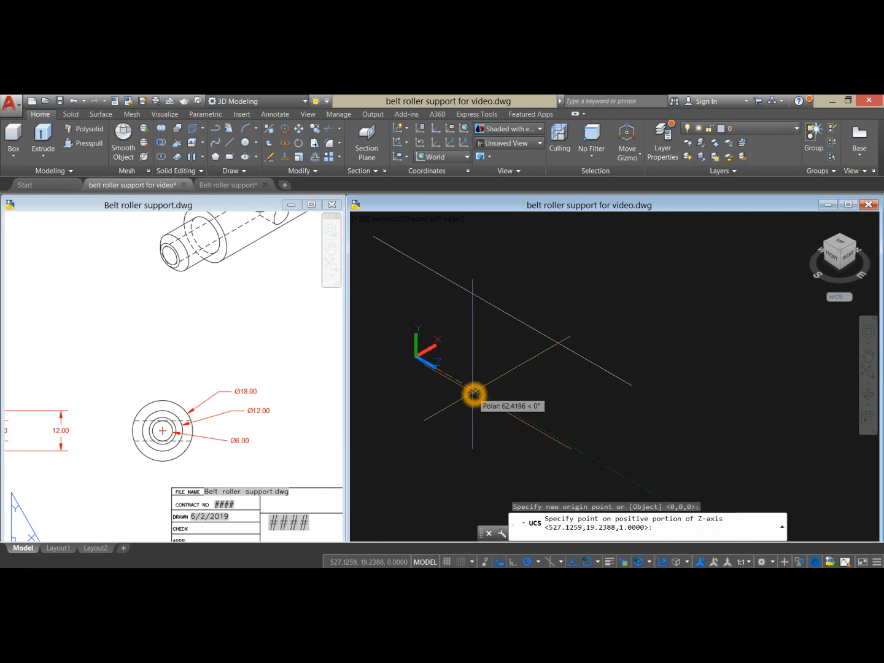
{"action": "left_click", "coordinate": [474, 392]}
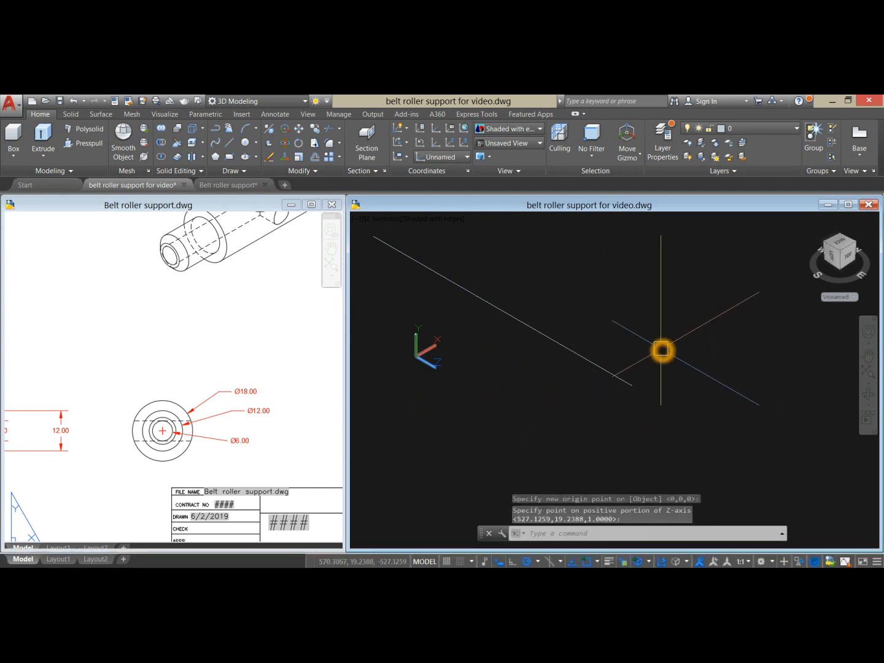
Step: Draw an 18 mm diameter circle centred on the free end of the guide line
{"action": "type", "text": "c"}
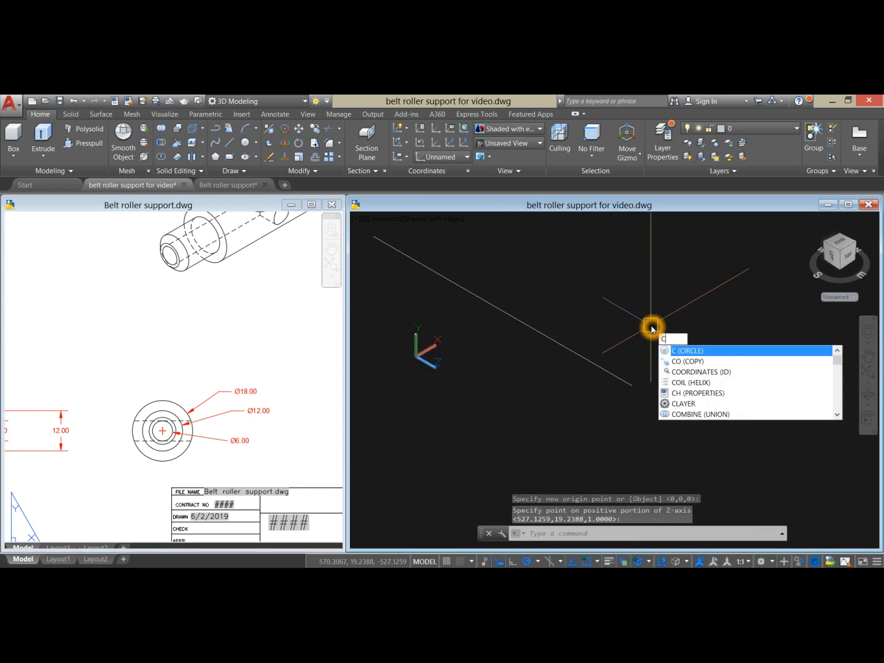
{"action": "key", "text": "Return"}
{"action": "left_click", "coordinate": [632, 385]}
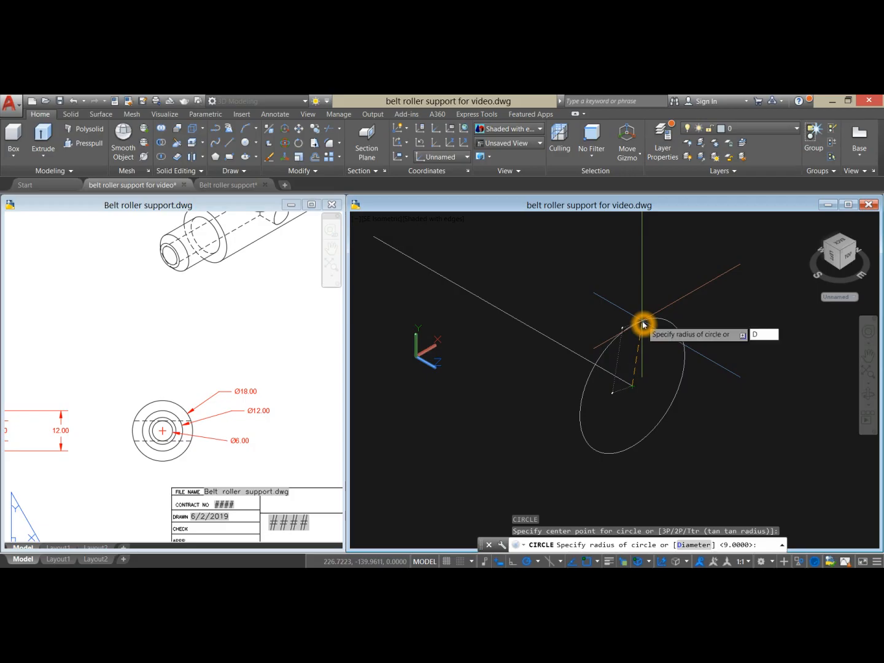
{"action": "key", "text": "Return"}
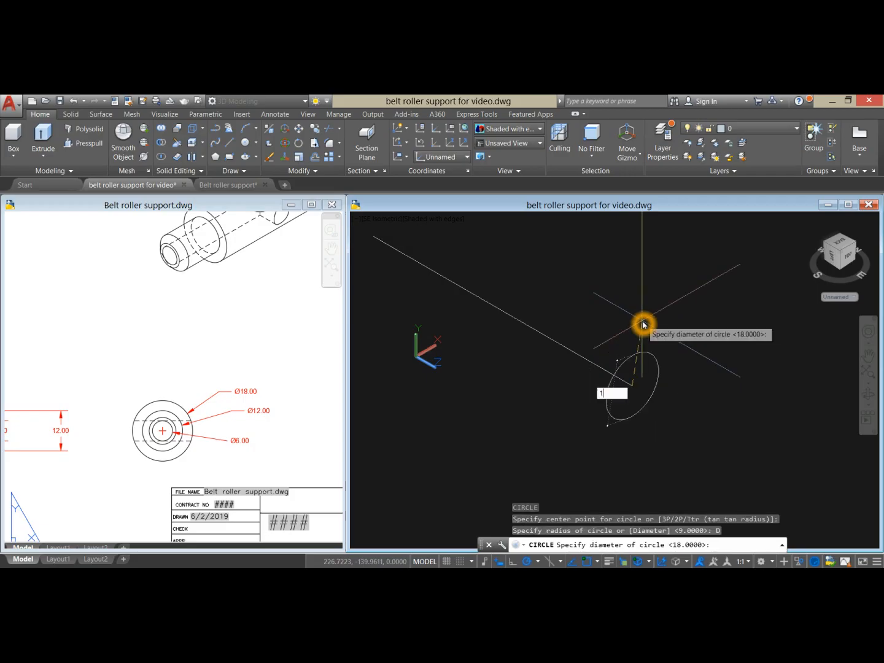
{"action": "key", "text": "Return"}
Step: Draw a 12 mm diameter circle concentric with the 18 mm circle
{"action": "scroll", "coordinate": [627, 375], "scroll_direction": "up", "scroll_amount": 5}
{"action": "right_click", "coordinate": [666, 292]}
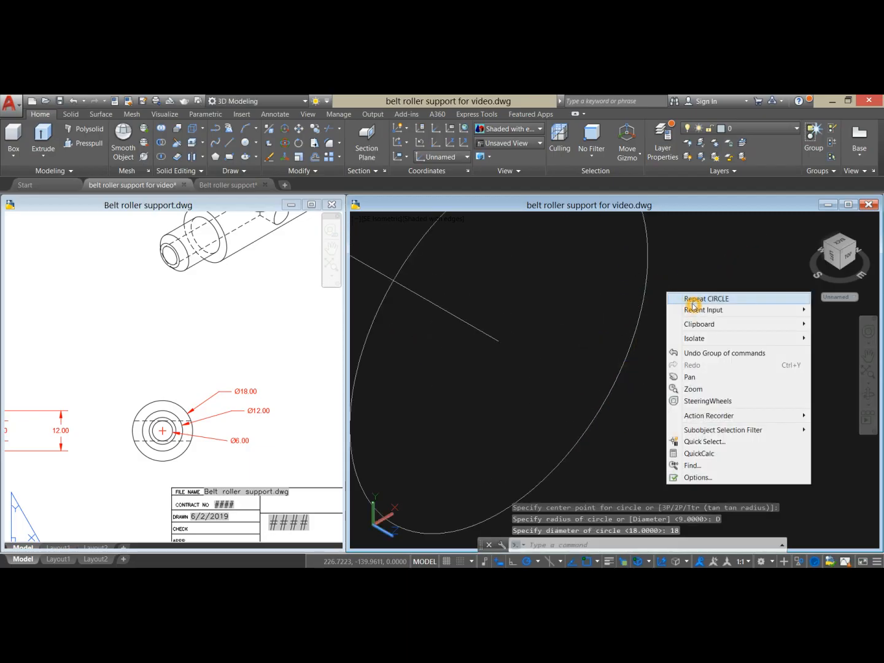
{"action": "left_click", "coordinate": [692, 300]}
{"action": "left_click", "coordinate": [499, 341]}
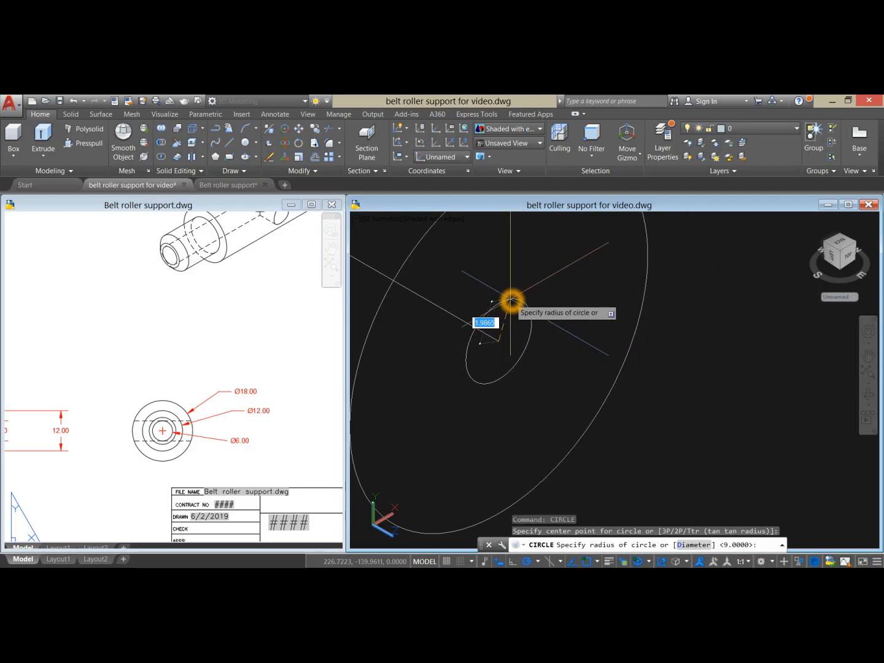
{"action": "key", "text": "Return"}
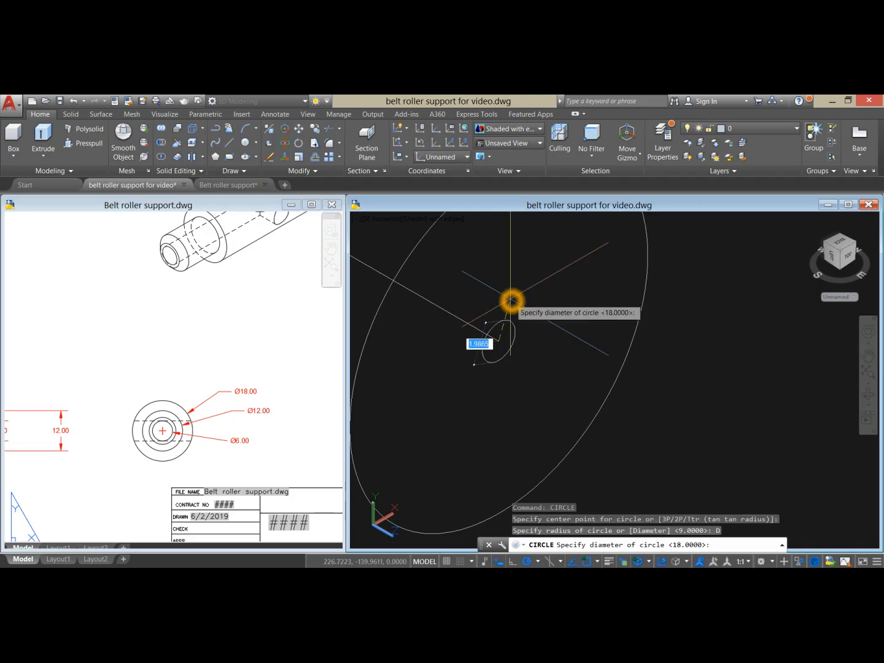
{"action": "key", "text": "Return"}
Step: Draw a 6 mm diameter circle on the same centre and erase the guide line
{"action": "right_click", "coordinate": [511, 301]}
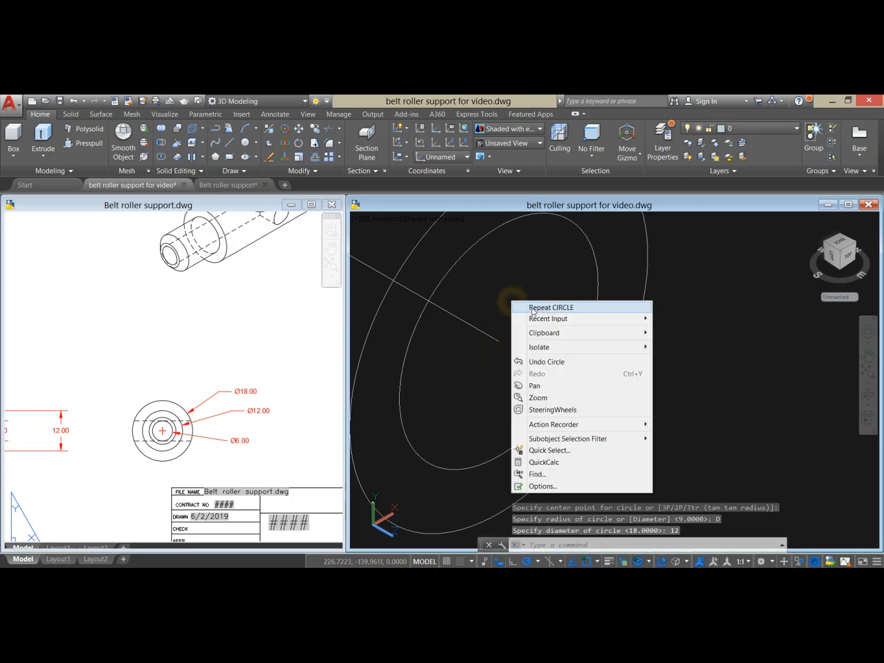
{"action": "left_click", "coordinate": [537, 307]}
{"action": "left_click", "coordinate": [503, 340]}
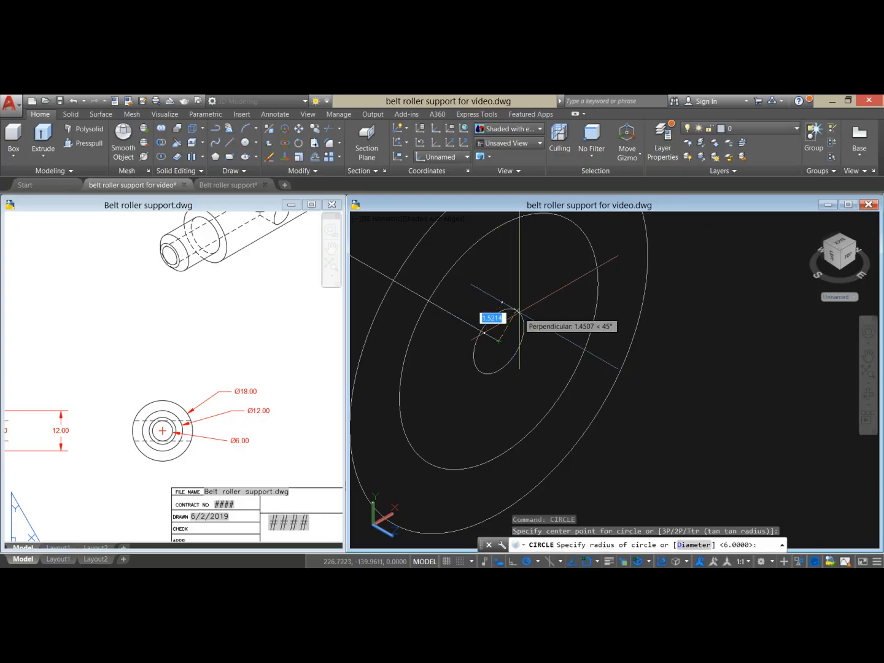
{"action": "key", "text": "Return"}
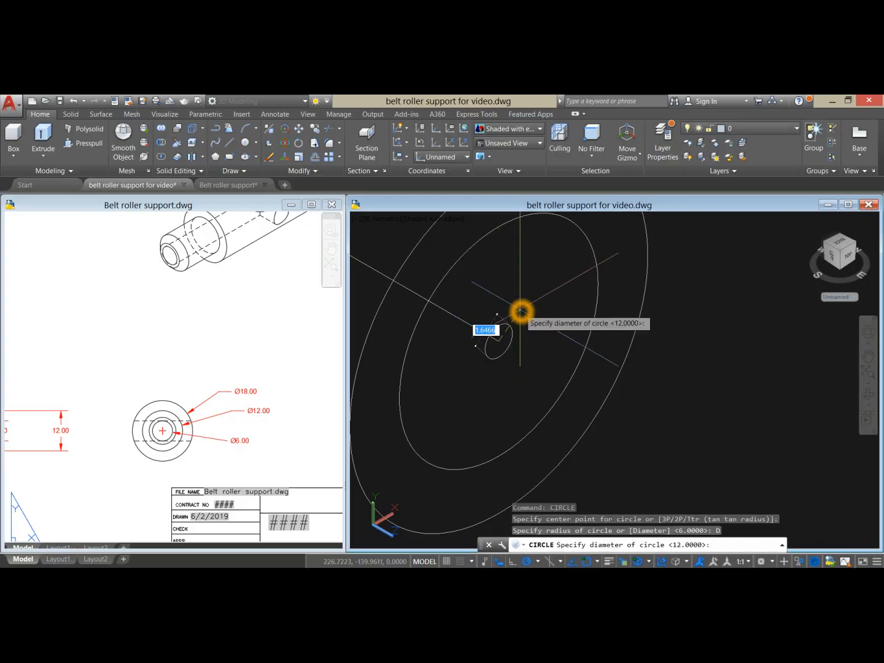
{"action": "type", "text": "6"}
{"action": "key", "text": "Return"}
{"action": "scroll", "coordinate": [521, 312], "scroll_direction": "down", "scroll_amount": 4}
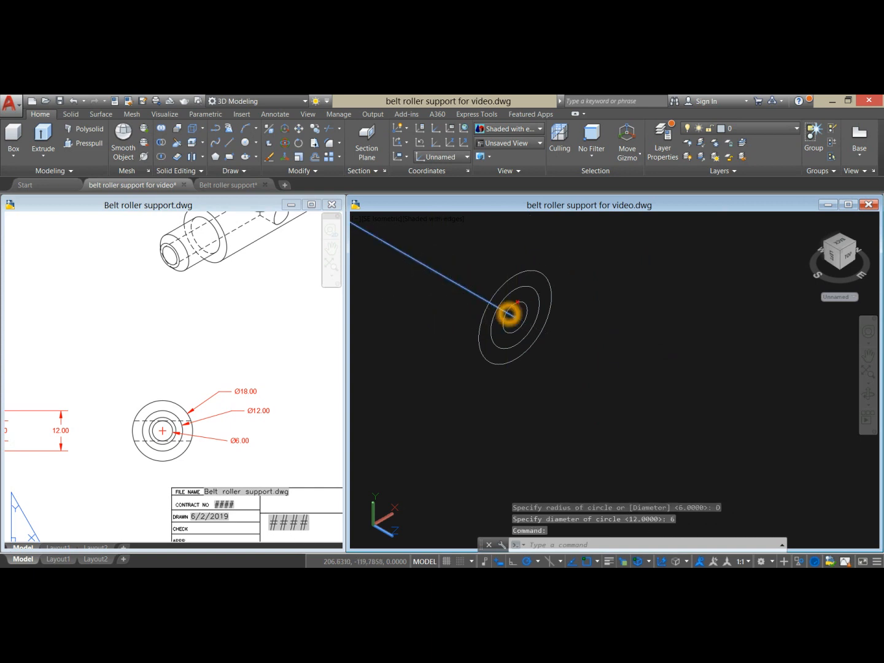
{"action": "key", "text": "Delete"}
{"action": "scroll", "coordinate": [471, 329], "scroll_direction": "down", "scroll_amount": 2}
Step: Look up the shaft's lengths in the reference front view and extrude the 18 mm circle 46 mm along positive Z
{"action": "left_click", "coordinate": [186, 395]}
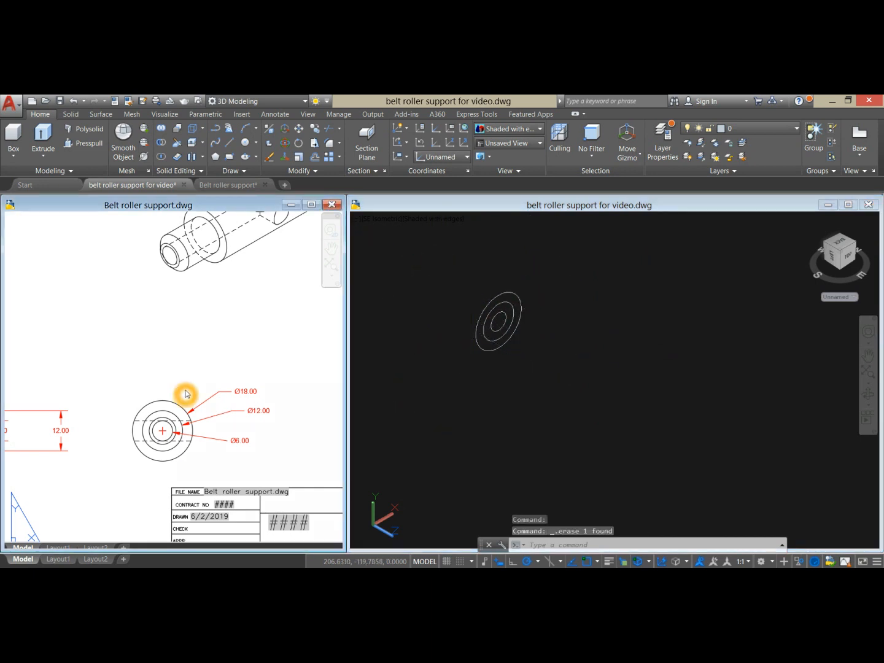
{"action": "scroll", "coordinate": [187, 390], "scroll_direction": "down", "scroll_amount": 5}
{"action": "scroll", "coordinate": [239, 376], "scroll_direction": "up", "scroll_amount": 5}
{"action": "mouse_move", "coordinate": [236, 378]}
{"action": "middle_mouse_down"}
{"action": "mouse_move", "coordinate": [324, 362]}
{"action": "mouse_move", "coordinate": [344, 367]}
{"action": "middle_mouse_up"}
{"action": "middle_click_drag", "start_coordinate": [256, 392], "coordinate": [311, 386]}
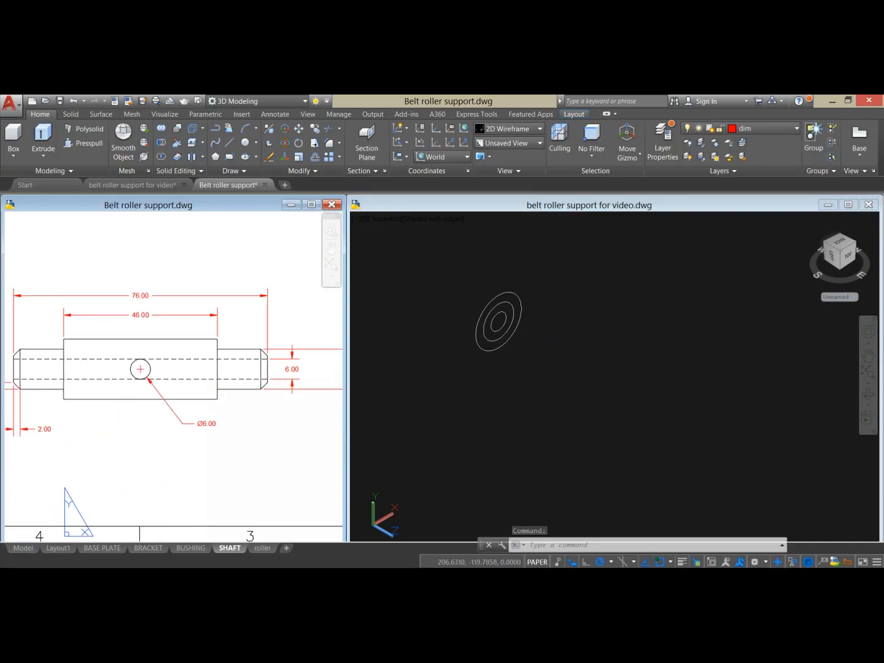
{"action": "left_click", "coordinate": [554, 386]}
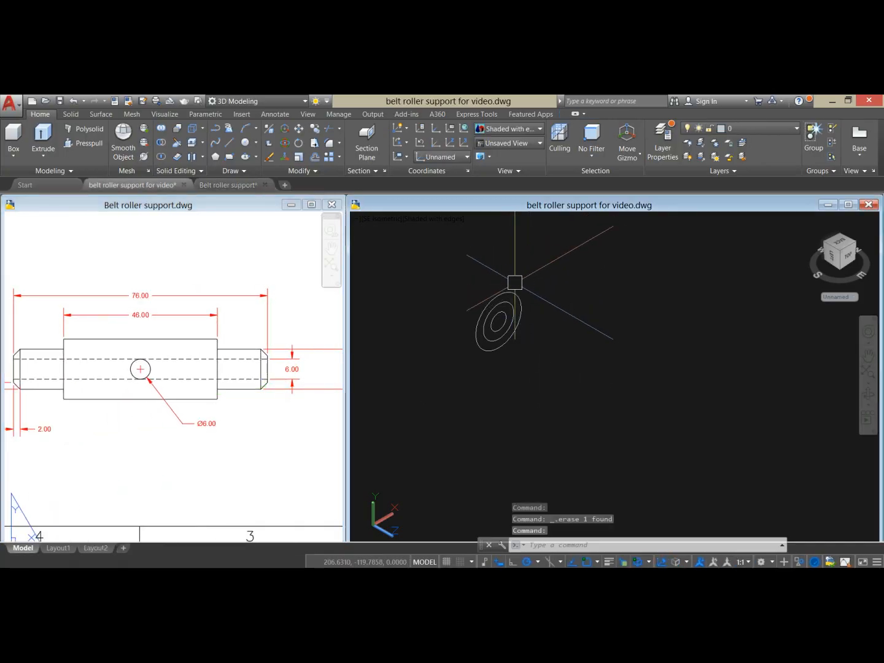
{"action": "left_click", "coordinate": [516, 294]}
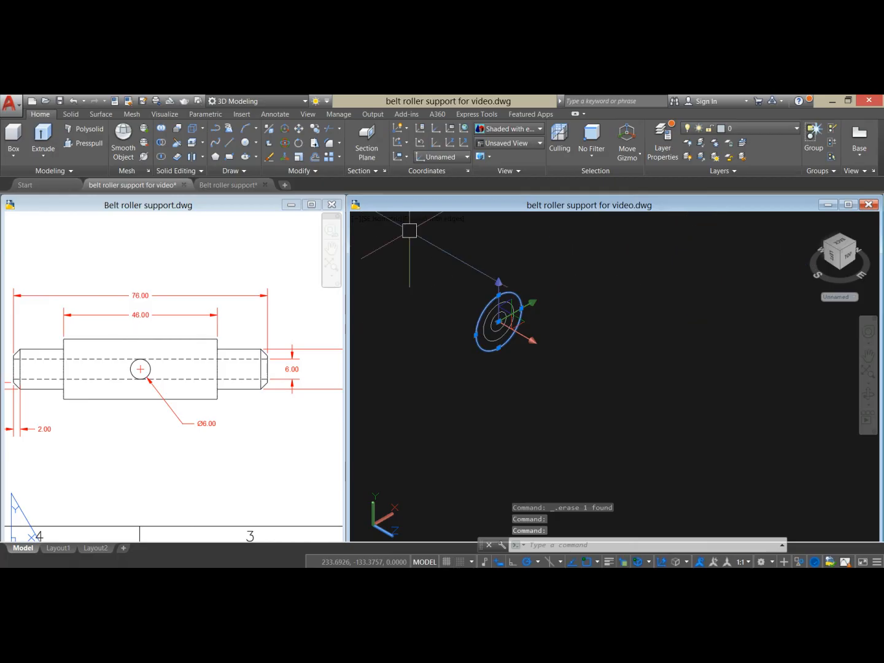
{"action": "left_click", "coordinate": [53, 142]}
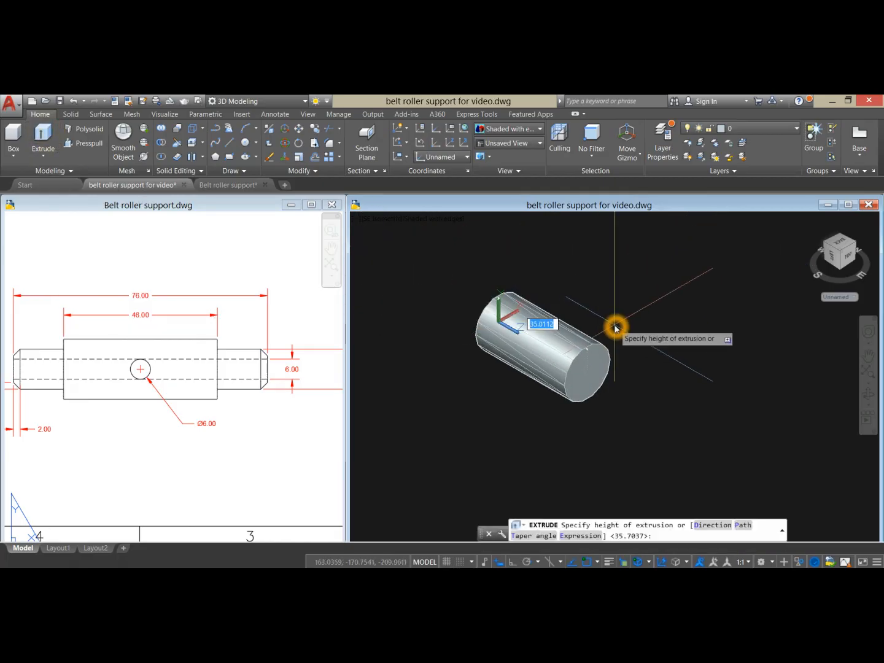
{"action": "key", "text": "Return"}
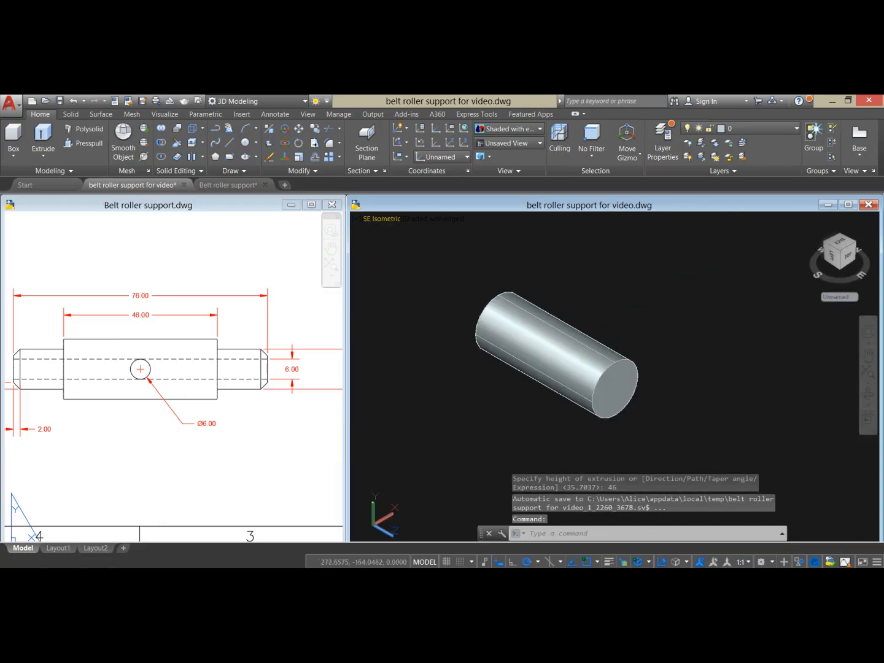
Step: Set the visual style to 2D Wireframe and extrude the 12 mm circle 15 mm outward, away from the 46 mm body
{"action": "left_click", "coordinate": [423, 219]}
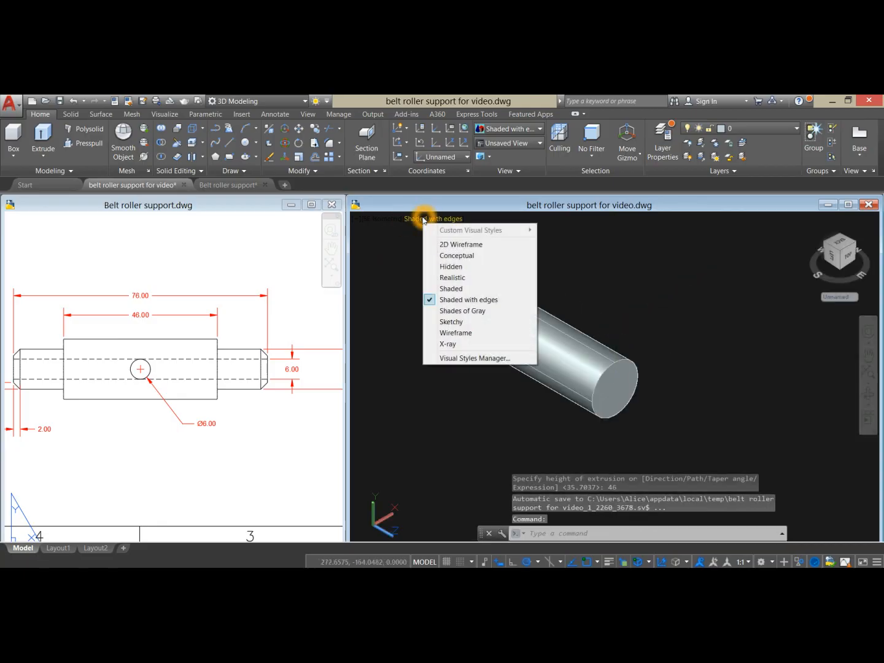
{"action": "left_click", "coordinate": [464, 246]}
{"action": "middle_click_drag", "start_coordinate": [527, 300], "coordinate": [632, 283], "text": "shift"}
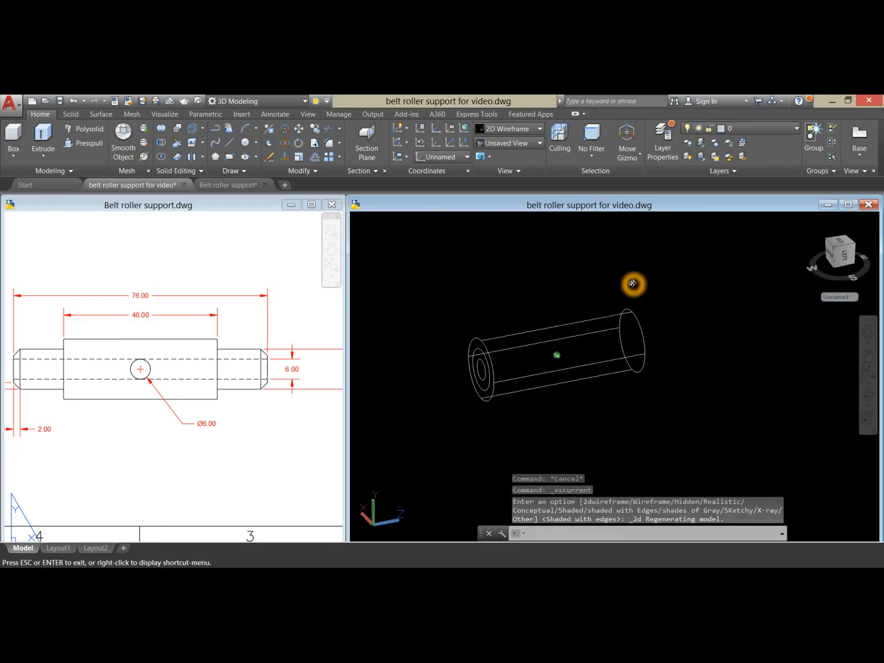
{"action": "scroll", "coordinate": [470, 363], "scroll_direction": "up", "scroll_amount": 5}
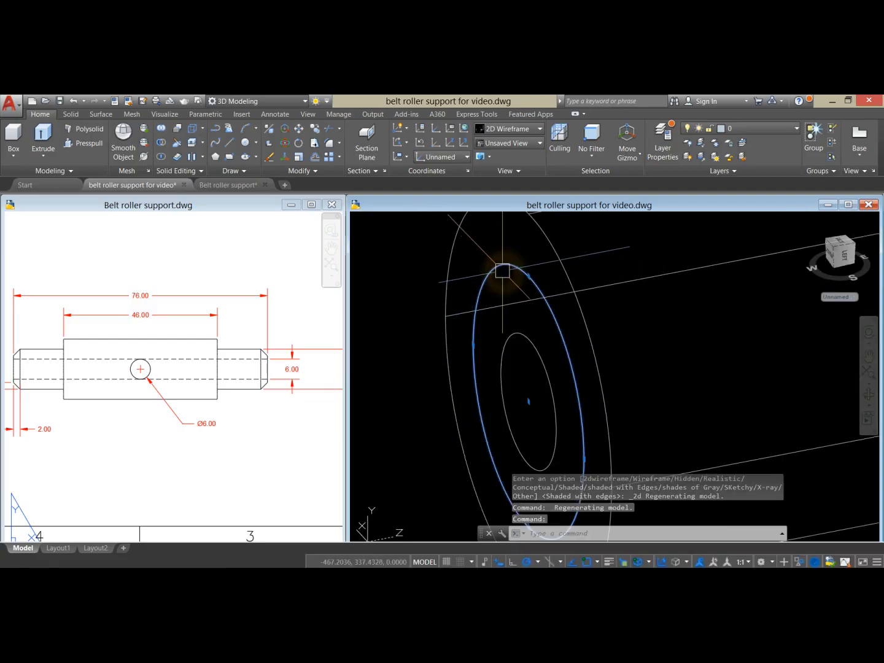
{"action": "scroll", "coordinate": [502, 271], "scroll_direction": "down", "scroll_amount": 4}
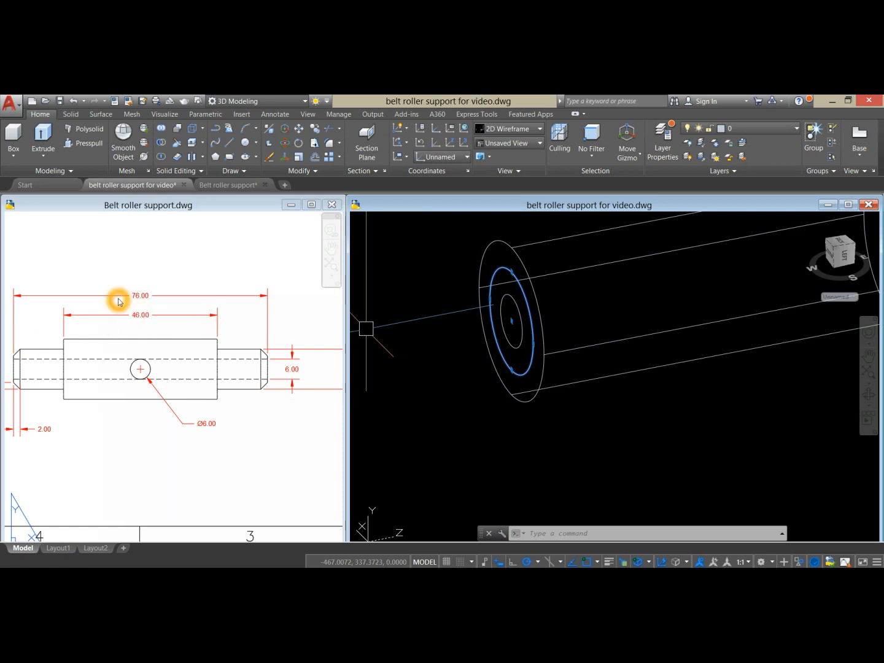
{"action": "left_click", "coordinate": [48, 131]}
{"action": "type", "text": "15"}
{"action": "key", "text": "Return"}
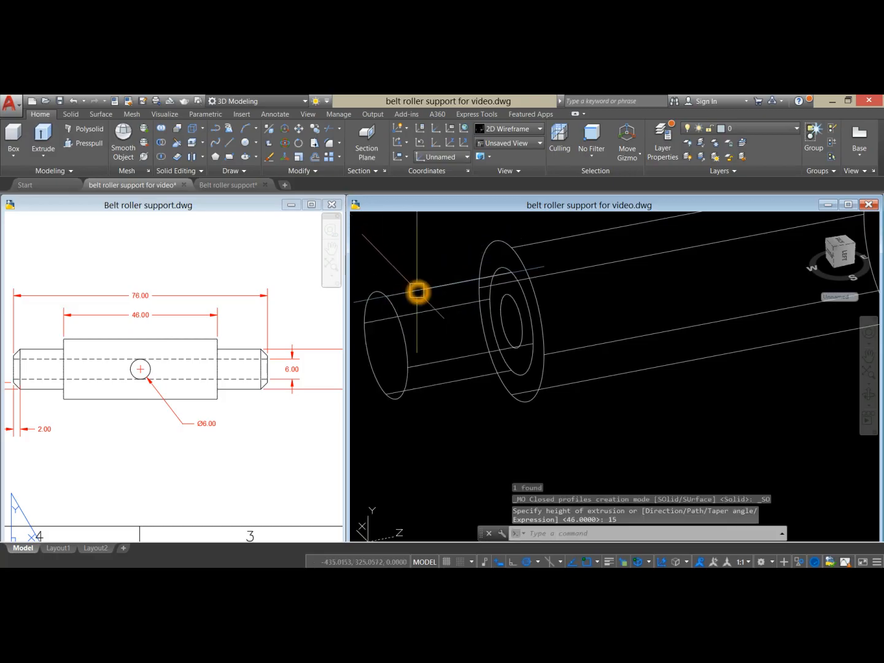
Step: Copy the 15 mm end journal 61 mm along the shaft axis to the opposite end of the 46 mm body
{"action": "left_click", "coordinate": [417, 292]}
{"action": "right_click", "coordinate": [421, 251]}
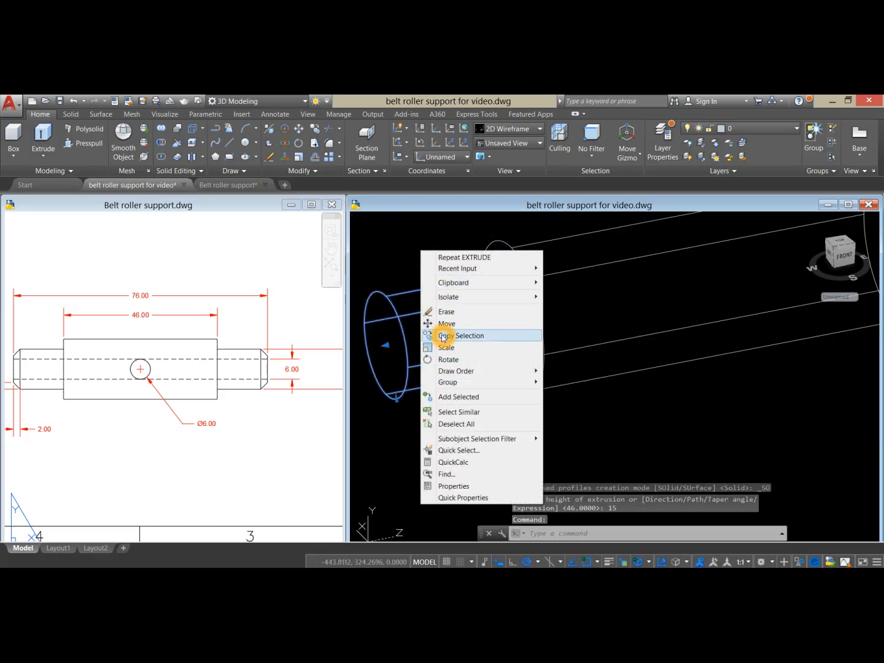
{"action": "left_click", "coordinate": [443, 336]}
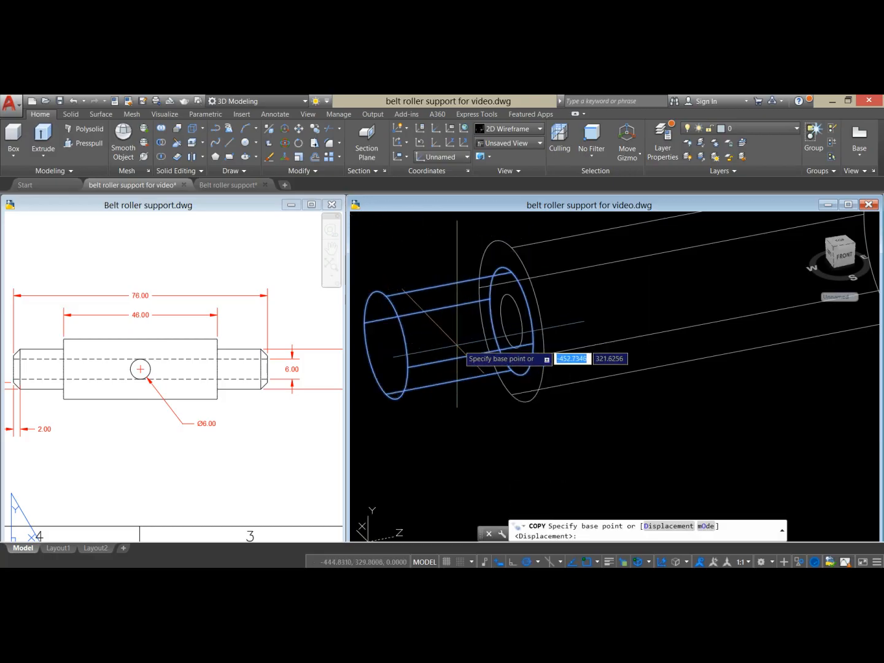
{"action": "left_click", "coordinate": [385, 346]}
{"action": "scroll", "coordinate": [451, 325], "scroll_direction": "down", "scroll_amount": 5}
{"action": "middle_click_drag", "start_coordinate": [616, 348], "coordinate": [560, 357], "text": "shift"}
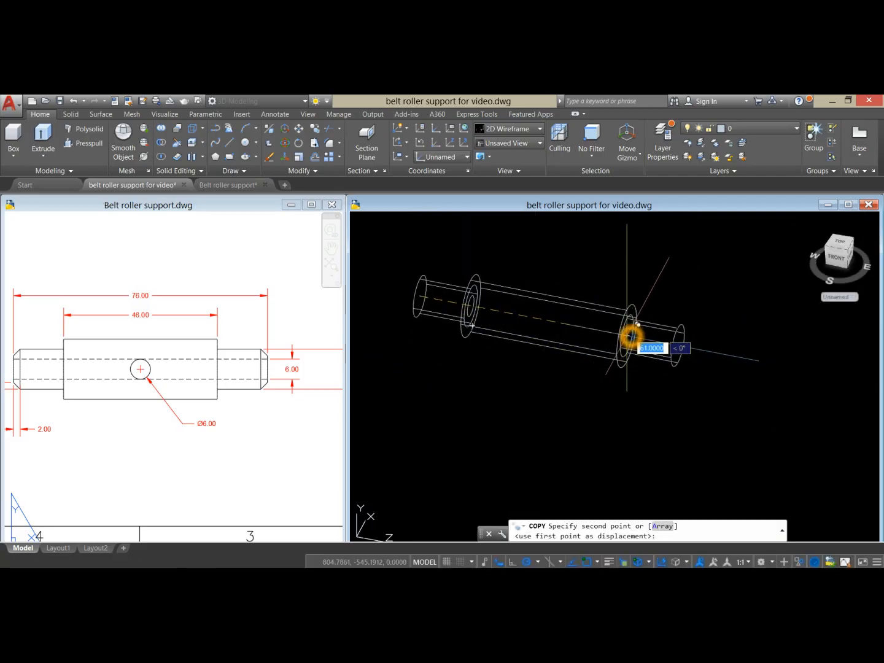
{"action": "right_click", "coordinate": [646, 270]}
{"action": "left_click", "coordinate": [661, 277]}
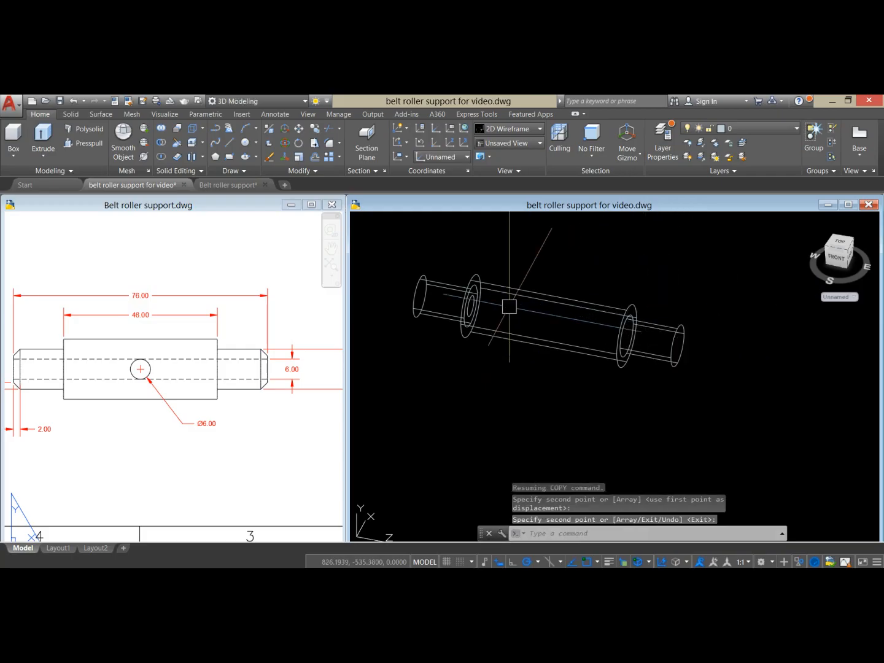
Step: Extrude the 6 mm circle about 106 mm along positive Z, through the body and past the far journal
{"action": "scroll", "coordinate": [476, 298], "scroll_direction": "up", "scroll_amount": 8}
{"action": "key", "text": "Return"}
{"action": "scroll", "coordinate": [478, 283], "scroll_direction": "down", "scroll_amount": 8}
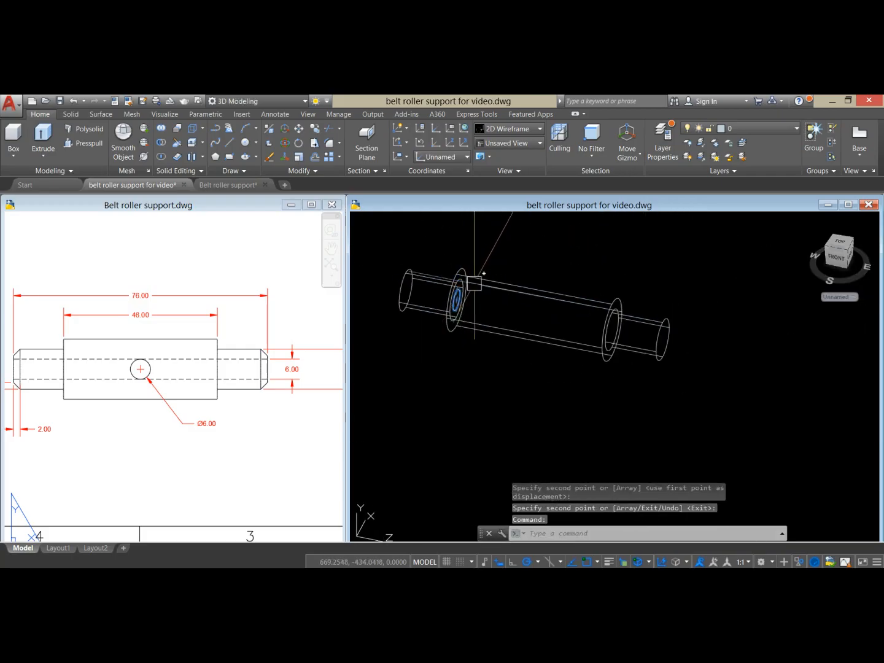
{"action": "left_click", "coordinate": [46, 148]}
{"action": "left_click", "coordinate": [49, 176]}
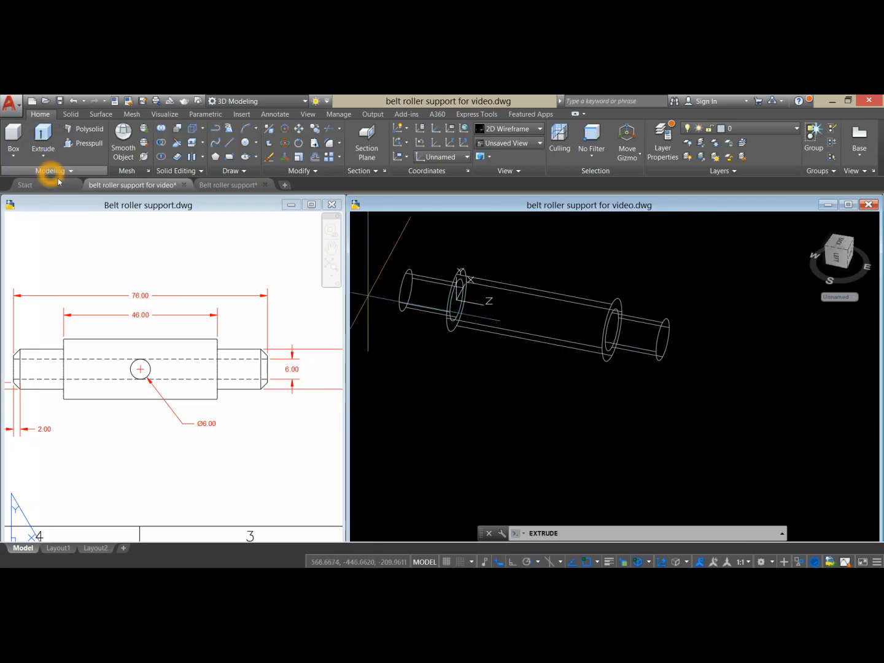
{"action": "scroll", "coordinate": [731, 311], "scroll_direction": "down", "scroll_amount": 2}
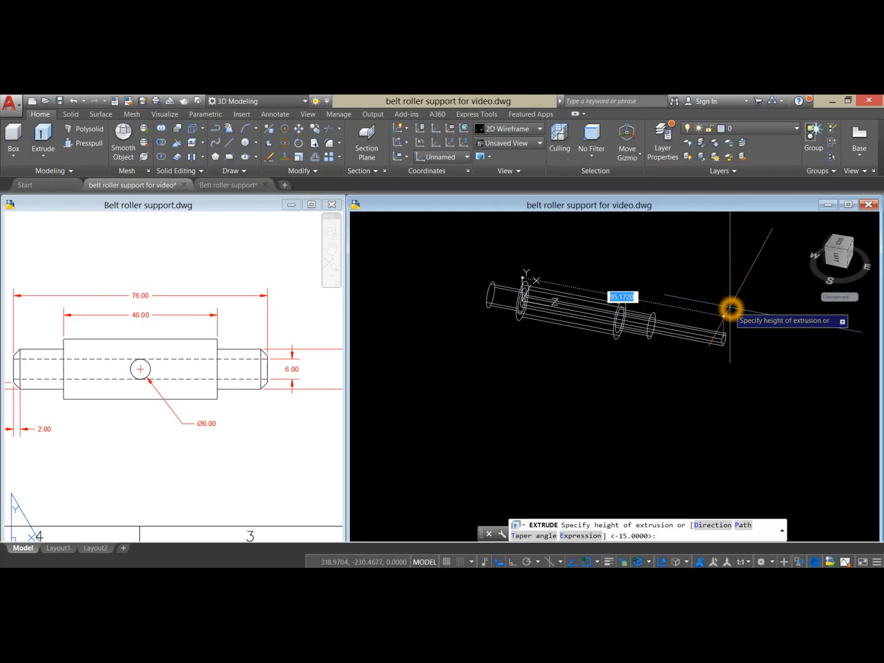
{"action": "left_click", "coordinate": [730, 310]}
{"action": "key", "text": "Escape"}
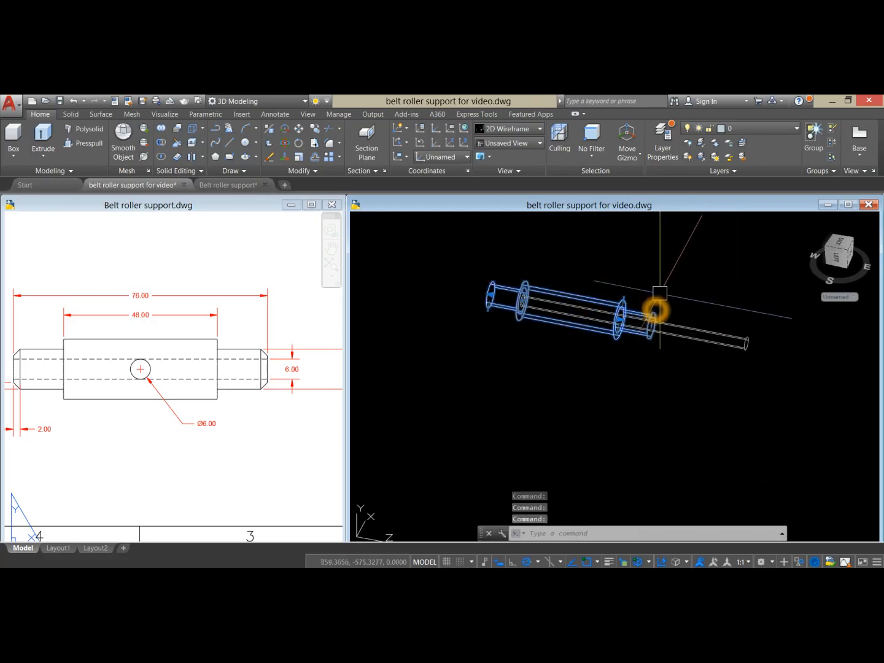
Step: Move the 6 mm cylinder about 28 mm along negative Z so it projects beyond both shaft ends
{"action": "left_click", "coordinate": [710, 336]}
{"action": "right_click", "coordinate": [702, 252]}
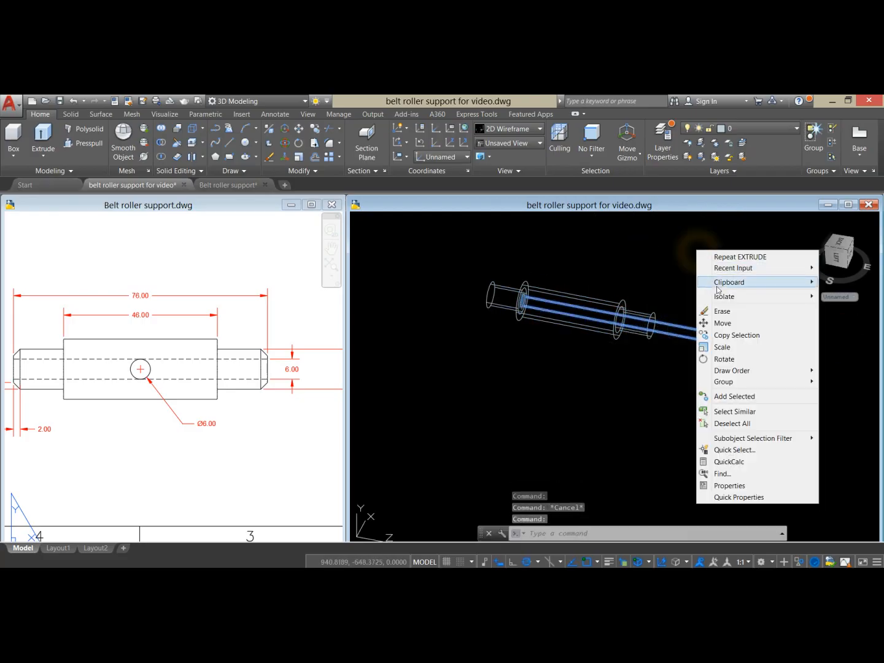
{"action": "left_click", "coordinate": [720, 319]}
{"action": "left_click", "coordinate": [684, 390]}
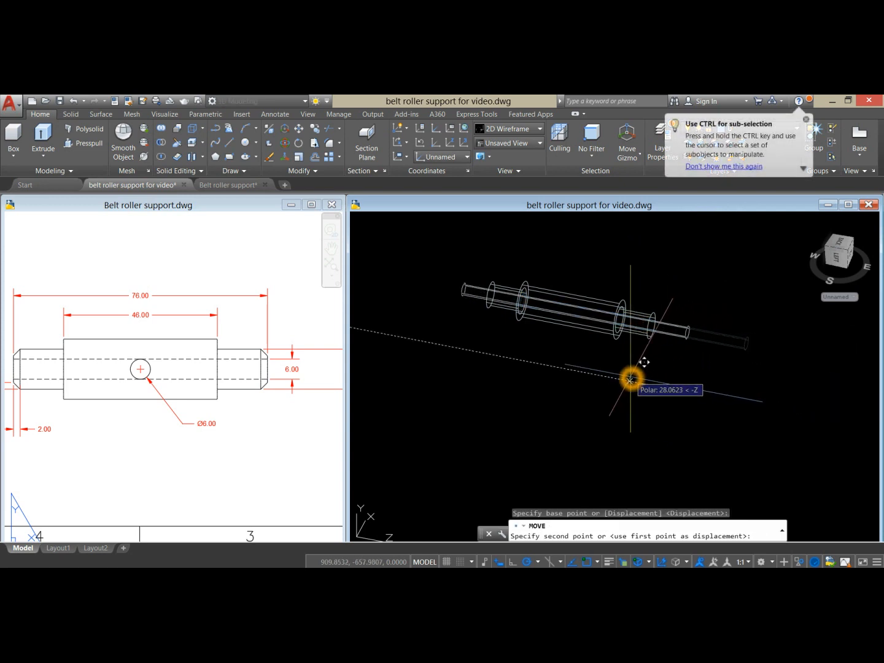
{"action": "left_click", "coordinate": [632, 376]}
Step: Set the visual style to X-Ray and subtract the 6 mm cylinder from the body and both end journals
{"action": "left_click", "coordinate": [415, 224]}
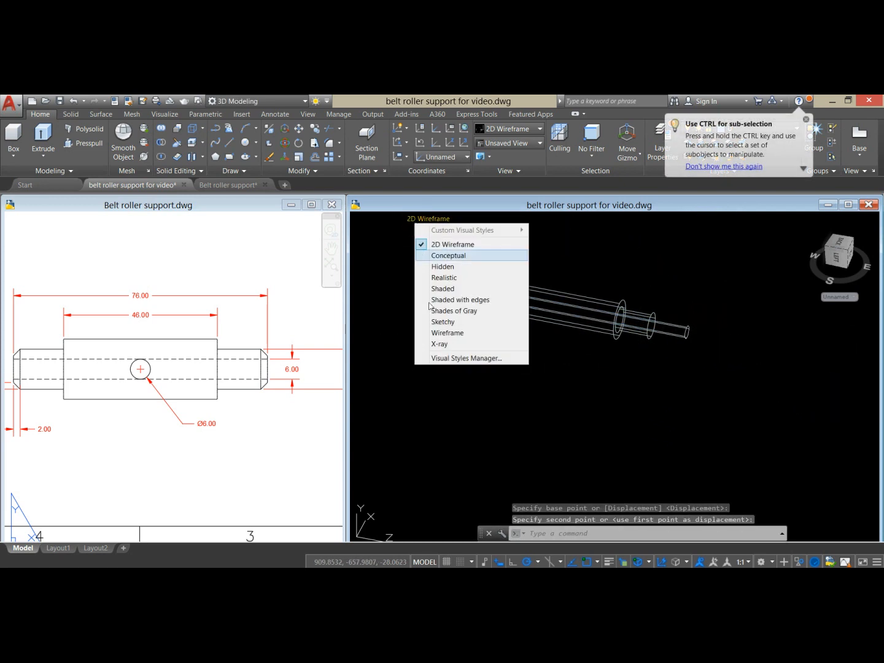
{"action": "left_click", "coordinate": [450, 346]}
{"action": "middle_click_drag", "start_coordinate": [500, 349], "coordinate": [552, 335], "text": "shift"}
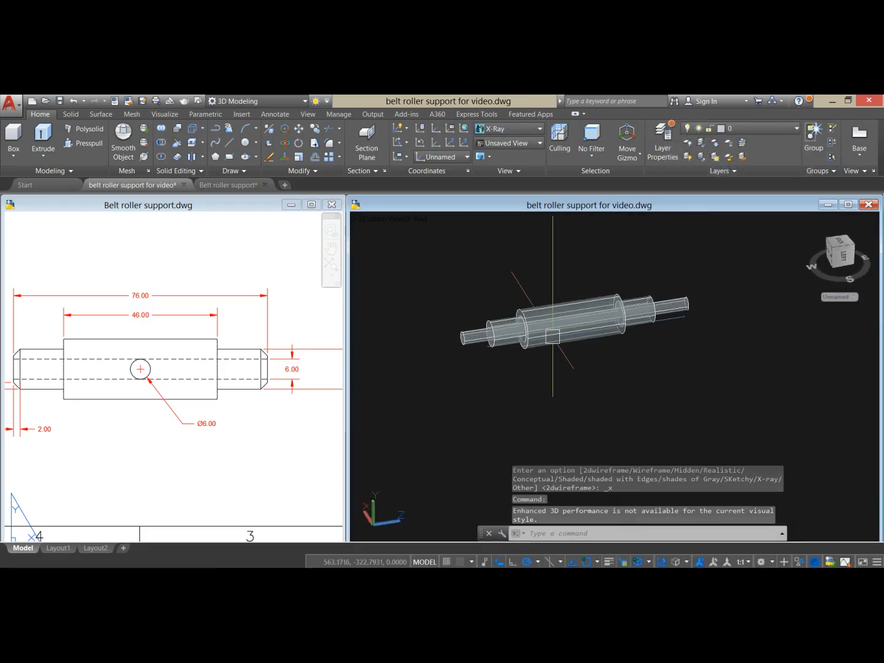
{"action": "left_click", "coordinate": [161, 142]}
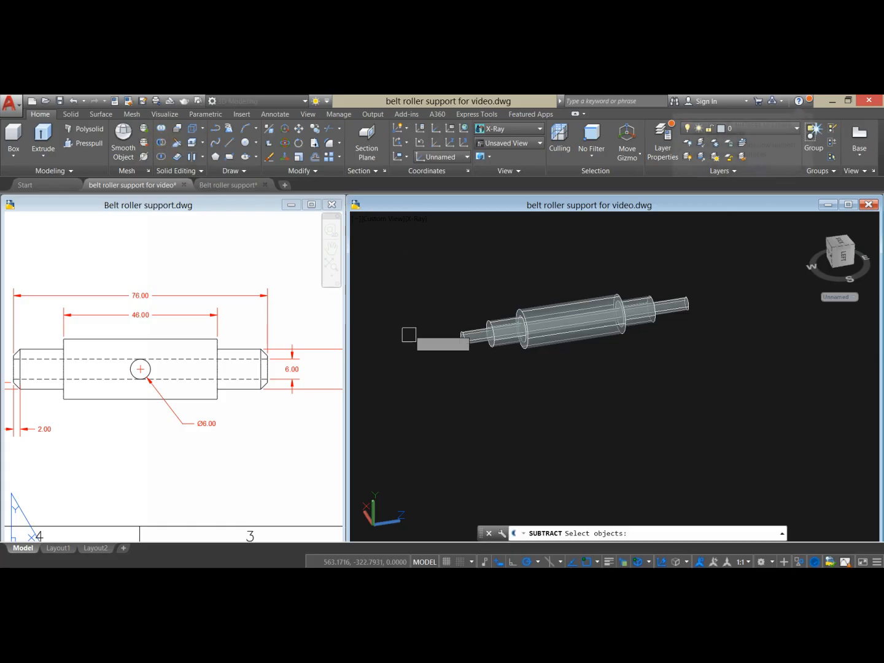
{"action": "scroll", "coordinate": [494, 359], "scroll_direction": "up", "scroll_amount": 4}
{"action": "left_click", "coordinate": [493, 335]}
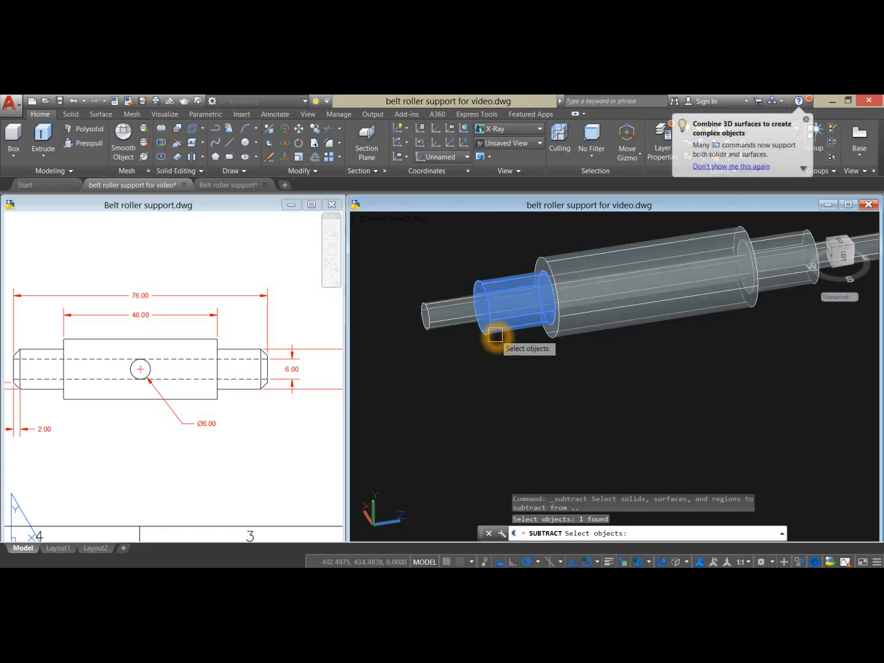
{"action": "left_click", "coordinate": [563, 328]}
{"action": "middle_click_drag", "start_coordinate": [592, 324], "coordinate": [483, 346]}
{"action": "left_click", "coordinate": [675, 318]}
{"action": "scroll", "coordinate": [647, 329], "scroll_direction": "down", "scroll_amount": 2}
{"action": "right_click", "coordinate": [637, 350]}
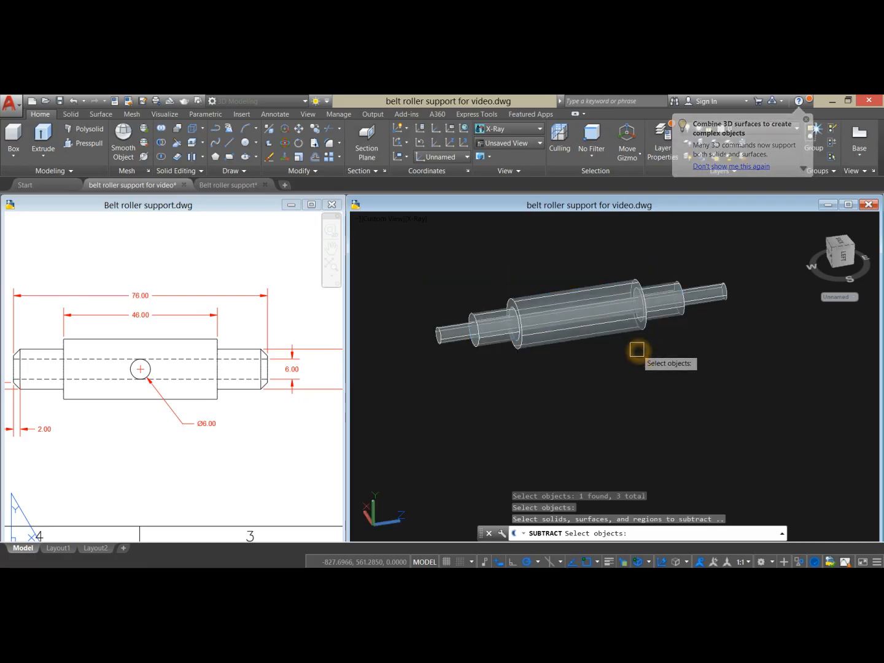
{"action": "left_click", "coordinate": [707, 301]}
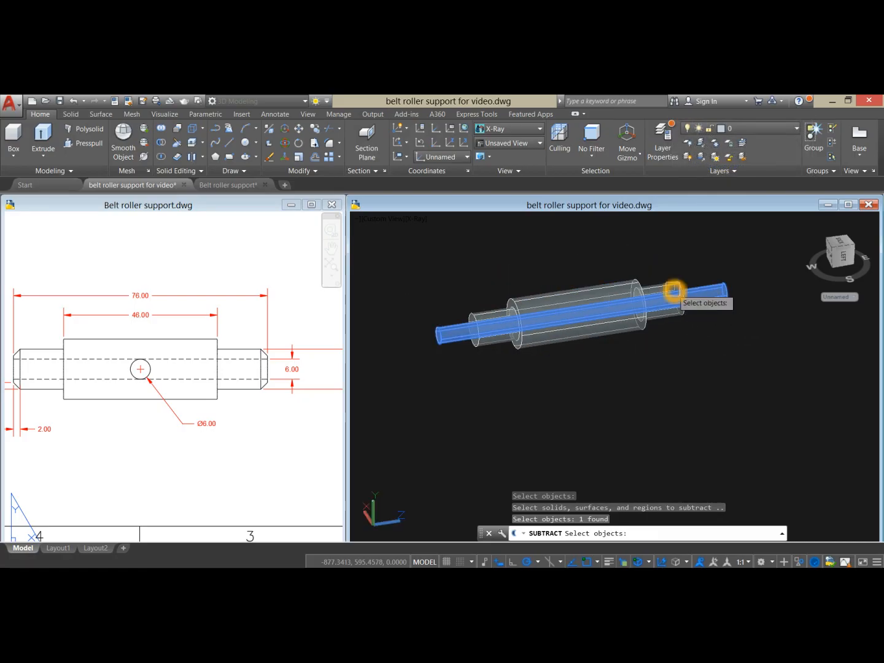
{"action": "right_click", "coordinate": [565, 363]}
{"action": "middle_click_drag", "start_coordinate": [568, 366], "coordinate": [624, 345], "text": "shift"}
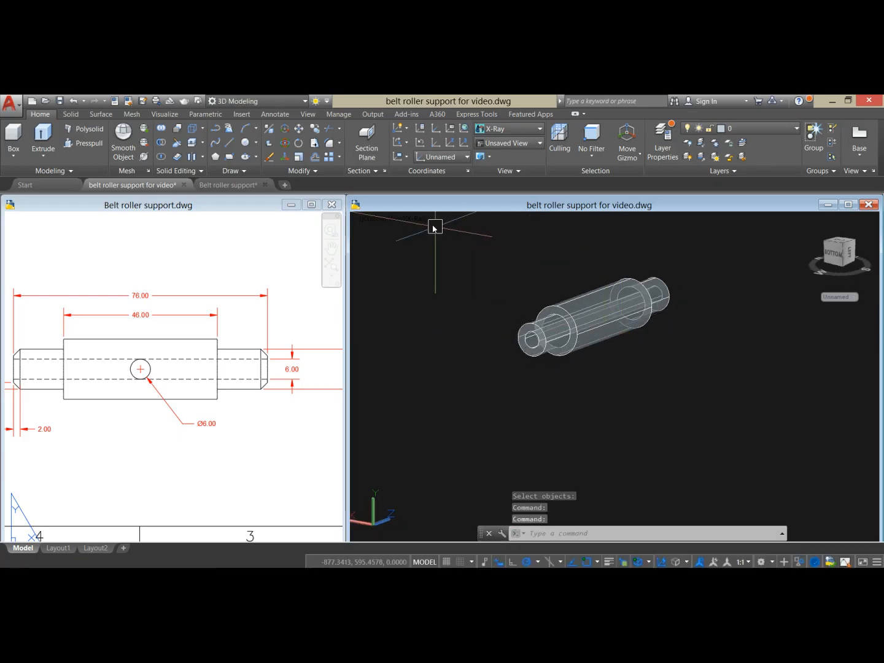
Step: Set the visual style to Shaded with edges and switch the shaft model to the Front view
{"action": "left_click", "coordinate": [414, 224]}
{"action": "left_click", "coordinate": [447, 302]}
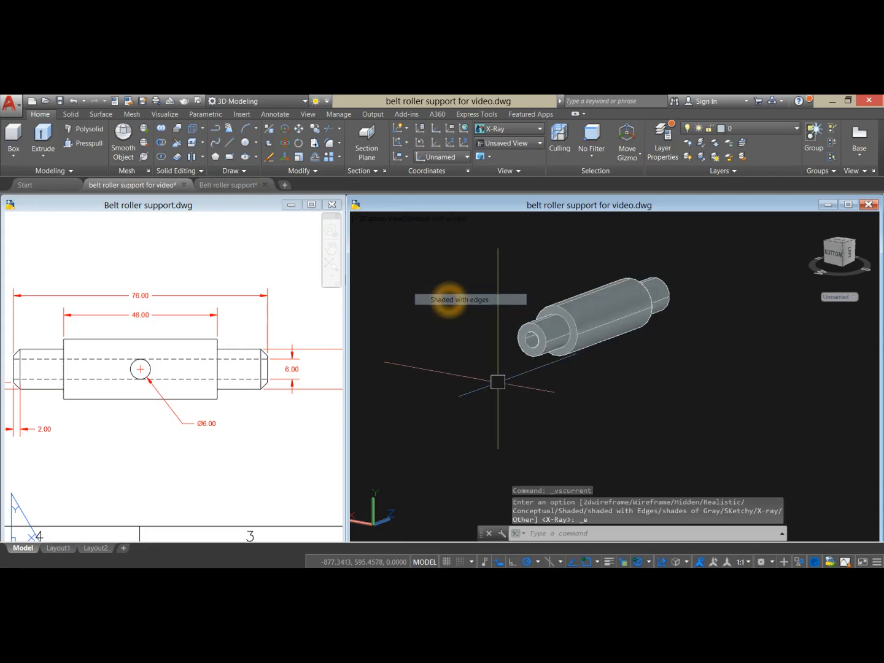
{"action": "middle_click_drag", "start_coordinate": [501, 375], "coordinate": [469, 351], "text": "shift"}
{"action": "left_click", "coordinate": [390, 219]}
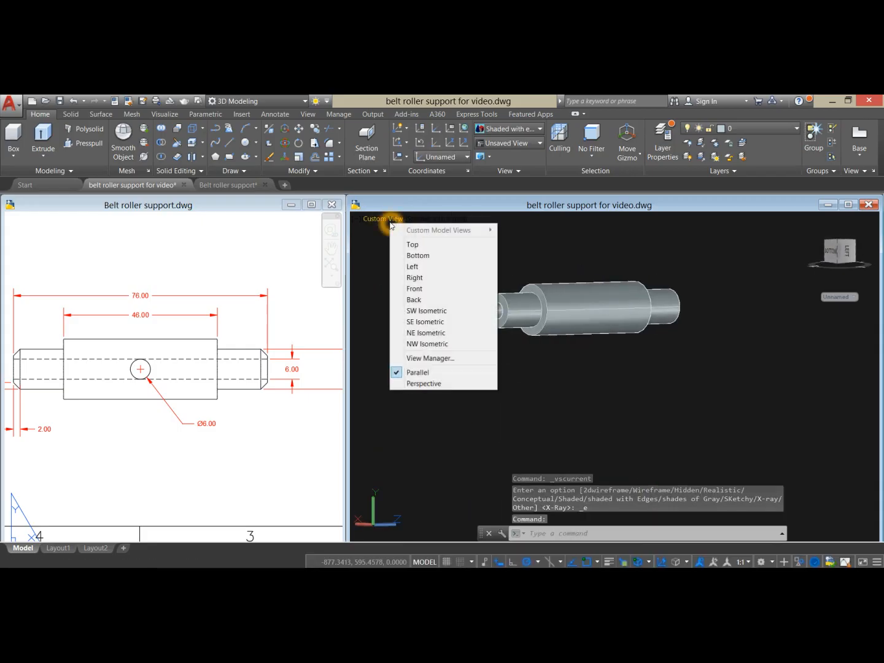
{"action": "left_click", "coordinate": [414, 288]}
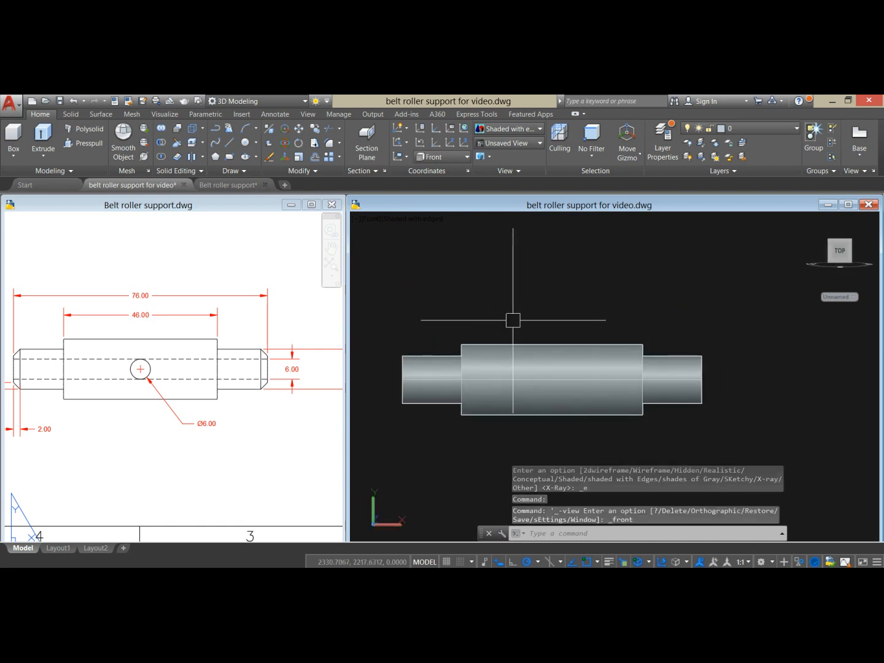
Step: Draw a 6 mm diameter circle centred on the shaft axis at the middle of the 46 mm body
{"action": "middle_click_drag", "start_coordinate": [515, 322], "coordinate": [506, 300]}
{"action": "type", "text": "c"}
{"action": "key", "text": "Return"}
{"action": "left_click", "coordinate": [546, 356]}
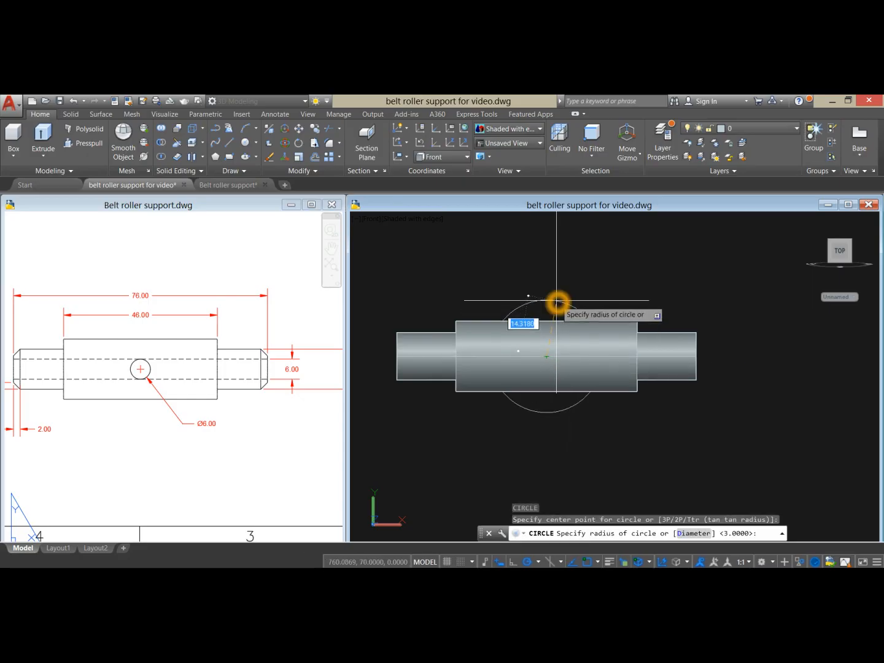
{"action": "type", "text": "D"}
{"action": "key", "text": "Return"}
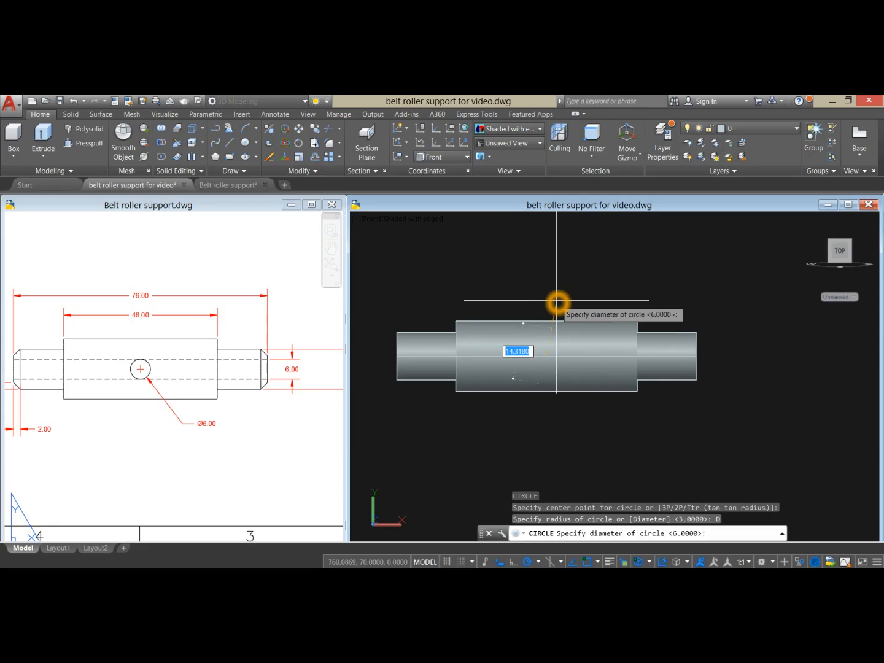
{"action": "key", "text": "Return"}
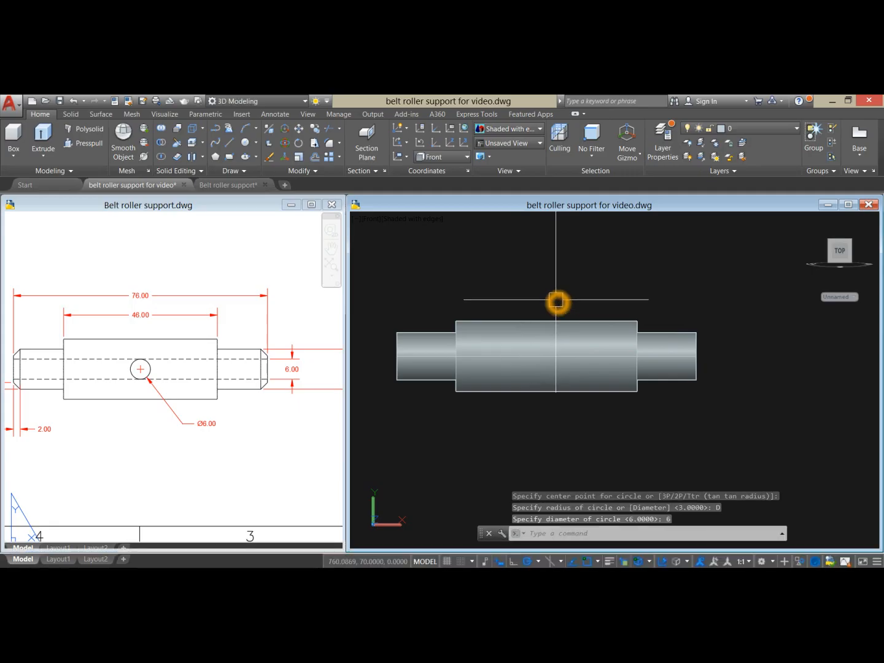
Step: Set the visual style to 2D Wireframe and extrude the 6 mm cross-hole circle along positive Z, well past the body
{"action": "left_click", "coordinate": [415, 219]}
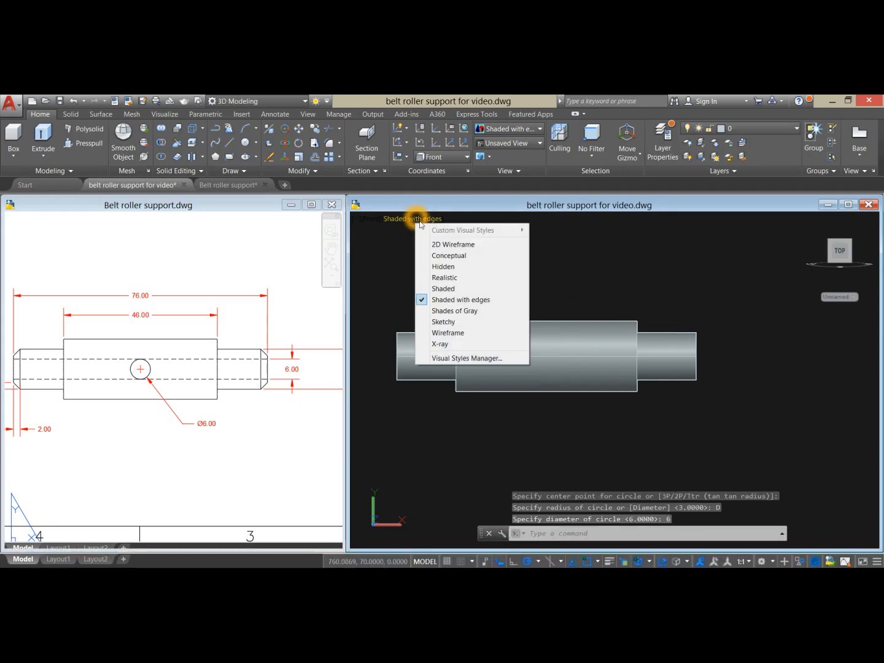
{"action": "left_click", "coordinate": [448, 243]}
{"action": "middle_click_drag", "start_coordinate": [505, 270], "coordinate": [562, 300], "text": "shift"}
{"action": "scroll", "coordinate": [561, 353], "scroll_direction": "up", "scroll_amount": 8}
{"action": "left_click", "coordinate": [531, 342]}
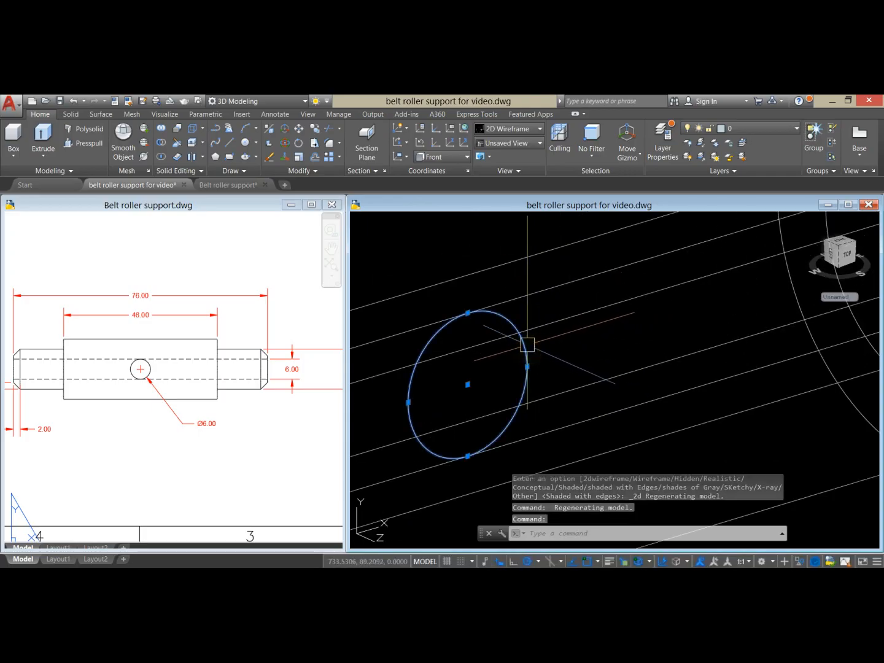
{"action": "scroll", "coordinate": [520, 345], "scroll_direction": "down", "scroll_amount": 5}
{"action": "left_click", "coordinate": [39, 149]}
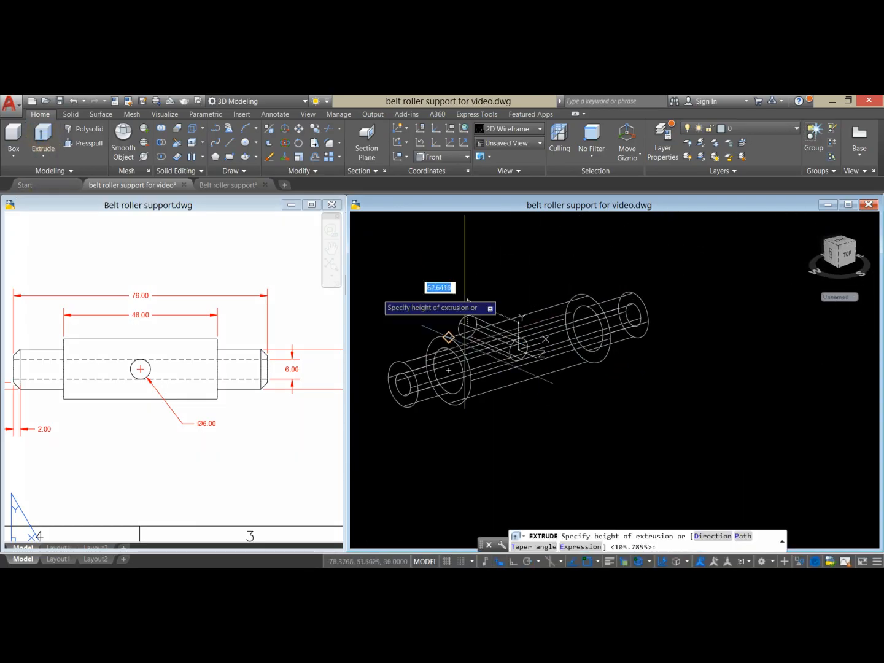
{"action": "scroll", "coordinate": [488, 351], "scroll_direction": "down", "scroll_amount": 3}
{"action": "left_click", "coordinate": [596, 401]}
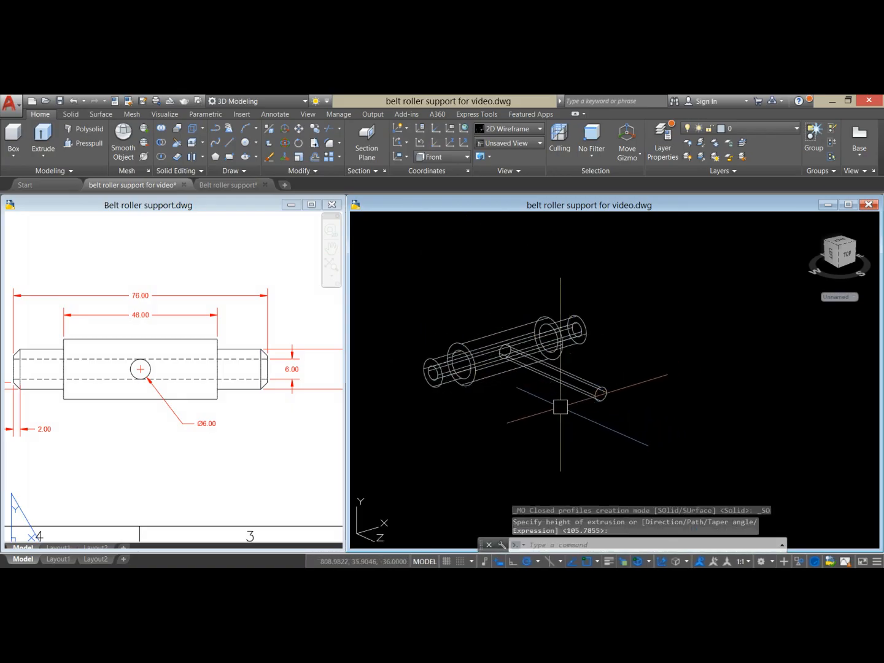
Step: Move the cross-hole cylinder about 30 mm along negative Z so it passes through both sides of the body
{"action": "left_click", "coordinate": [576, 390]}
{"action": "right_click", "coordinate": [630, 287]}
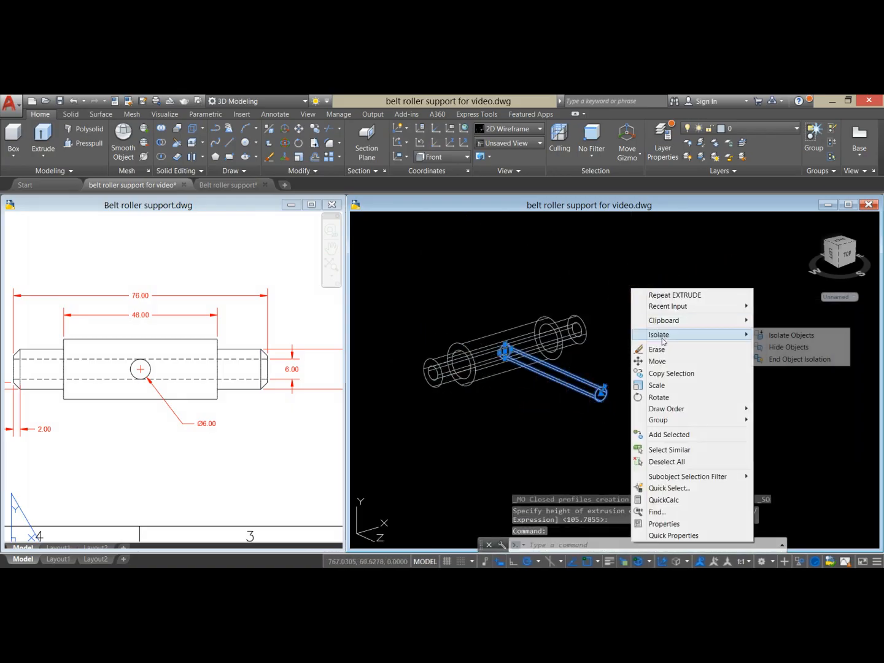
{"action": "left_click", "coordinate": [666, 361]}
{"action": "left_click", "coordinate": [699, 381]}
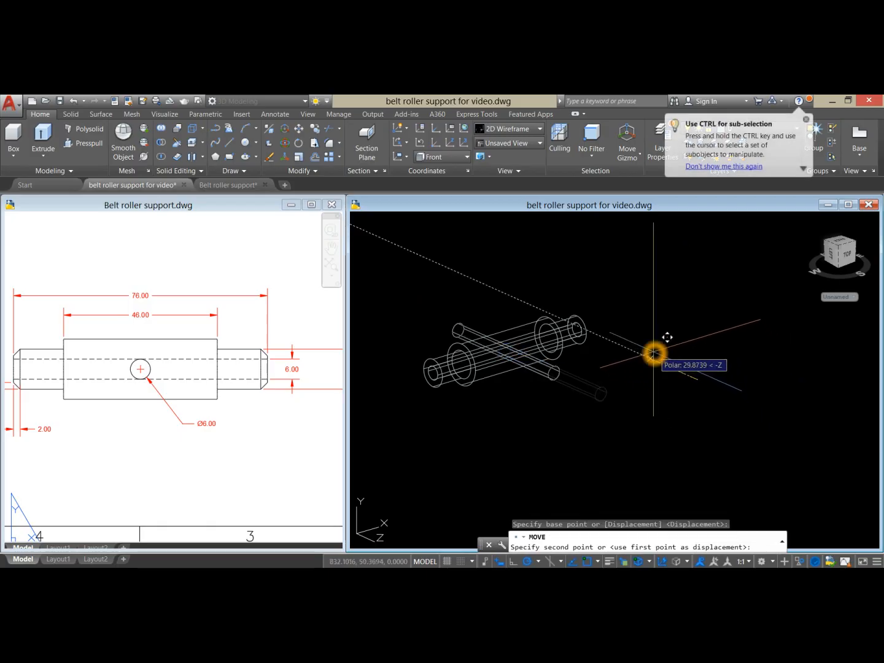
{"action": "left_click", "coordinate": [663, 359]}
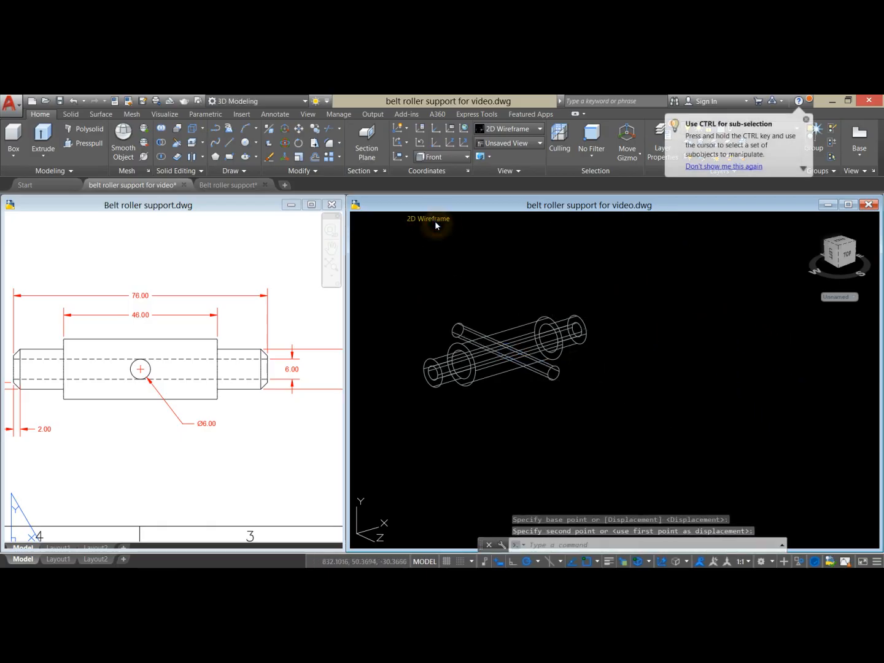
Step: Set the visual style to X-Ray and subtract the cross-hole cylinder from the shaft
{"action": "left_click", "coordinate": [434, 218]}
{"action": "left_click", "coordinate": [461, 333]}
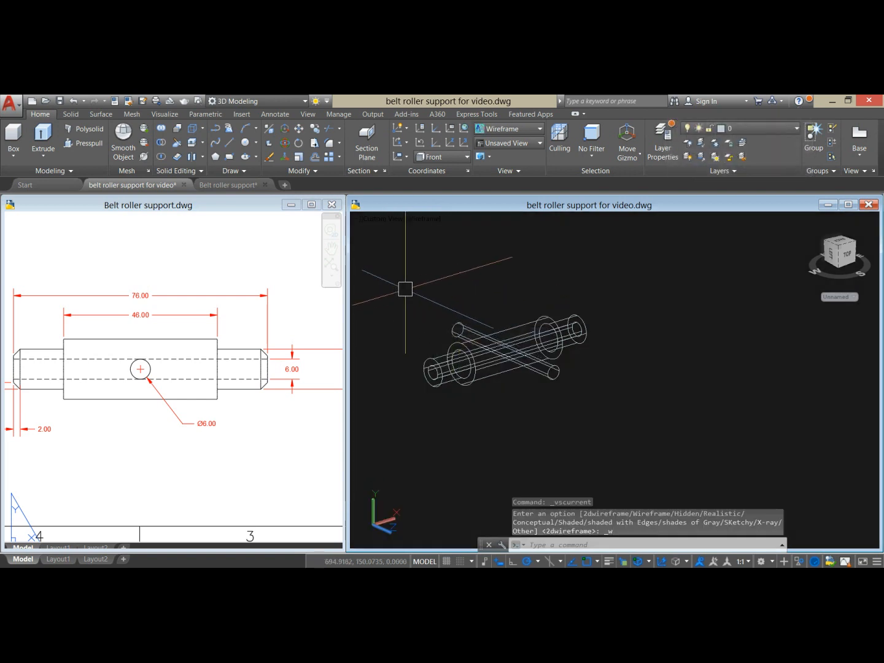
{"action": "left_click", "coordinate": [422, 219]}
{"action": "left_click", "coordinate": [439, 345]}
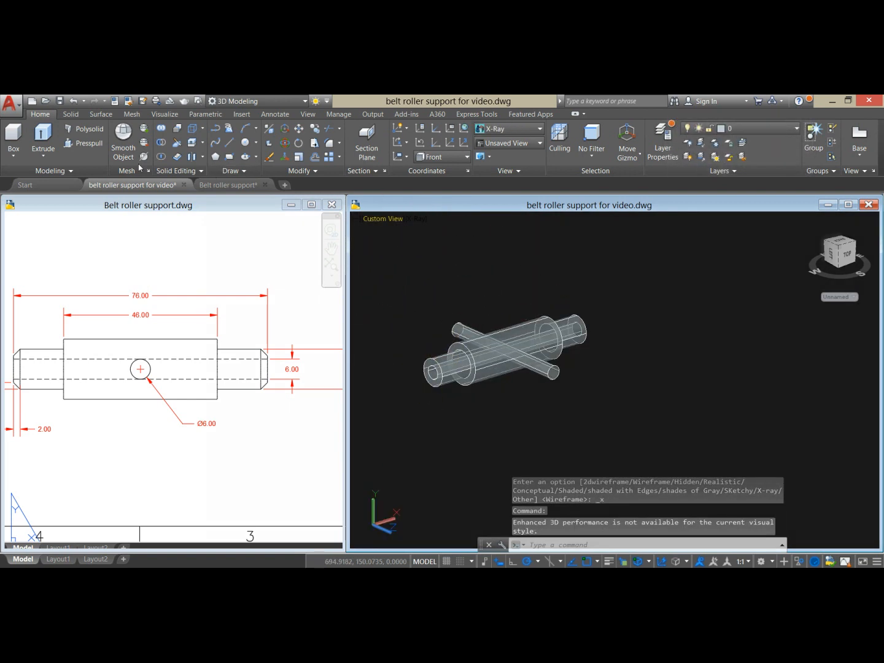
{"action": "left_click", "coordinate": [161, 143]}
{"action": "left_click", "coordinate": [550, 341]}
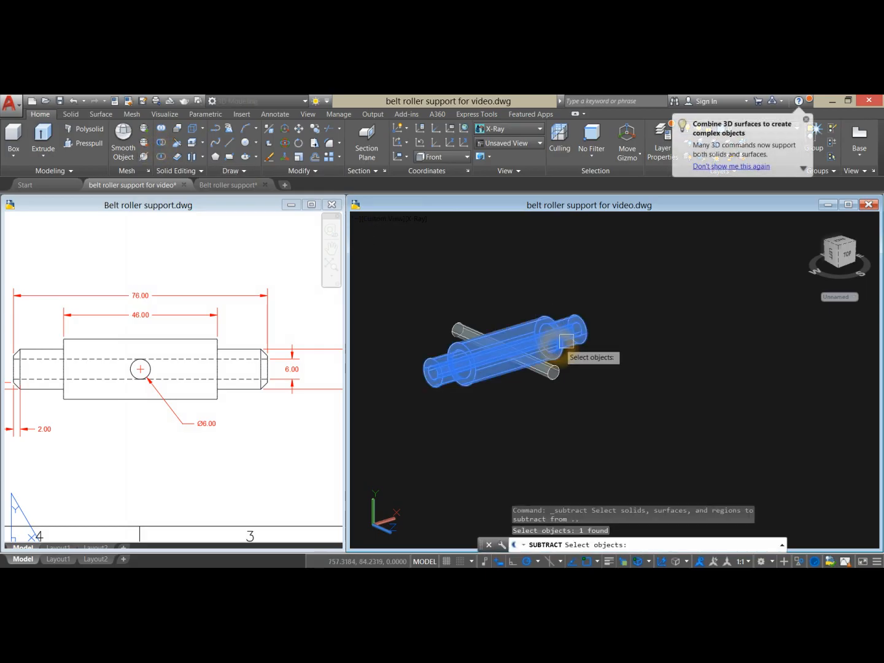
{"action": "key", "text": "Return"}
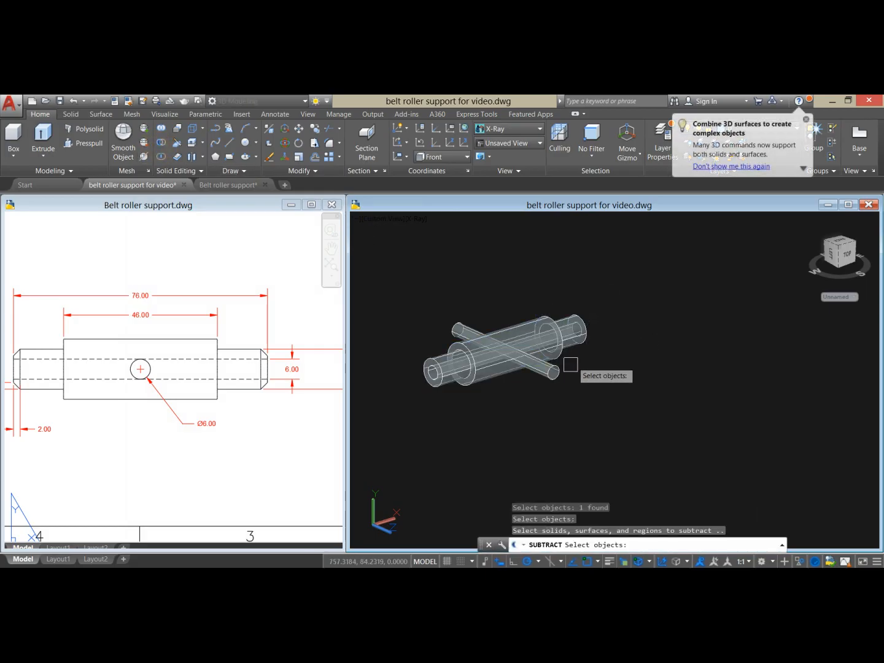
{"action": "left_click", "coordinate": [563, 373]}
{"action": "key", "text": "Return"}
{"action": "middle_click_drag", "start_coordinate": [610, 340], "coordinate": [633, 383], "text": "shift"}
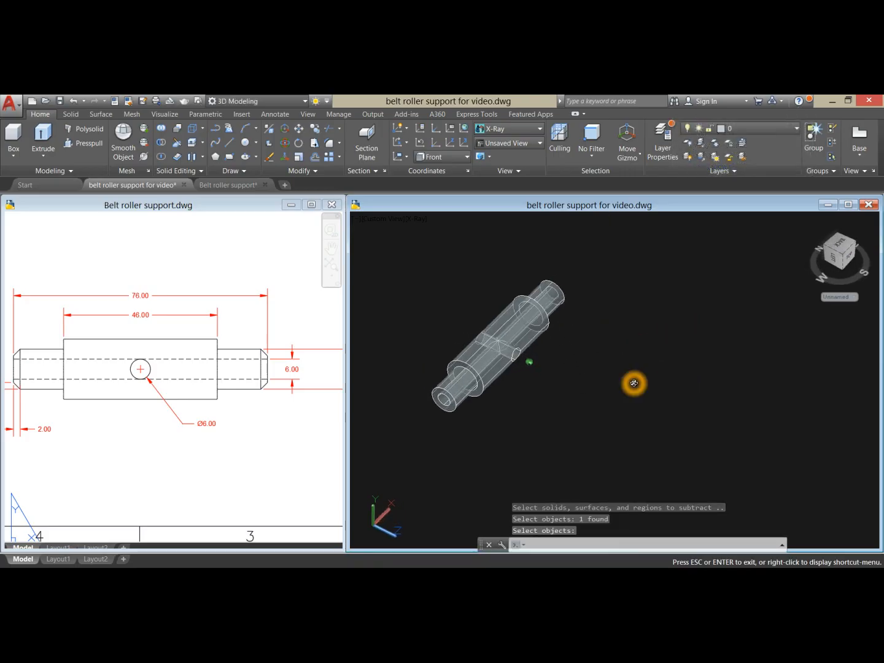
Step: Set the visual style to Shaded with edges and bring the shaft-end chamfer dimensions into view in the reference drawing
{"action": "left_click", "coordinate": [421, 219]}
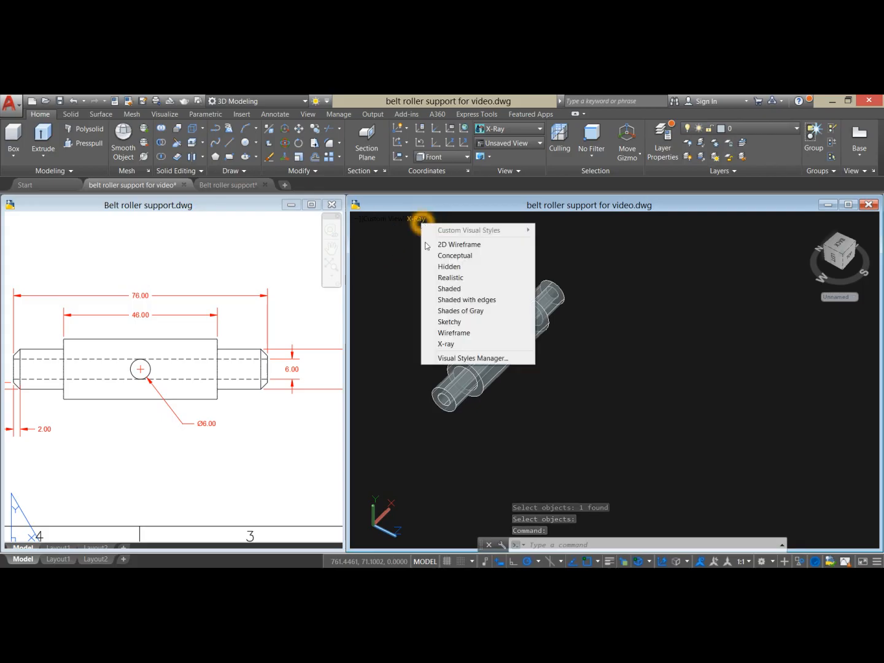
{"action": "left_click", "coordinate": [459, 301]}
{"action": "mouse_move", "coordinate": [458, 301]}
{"action": "middle_mouse_down", "text": "shift"}
{"action": "mouse_move", "coordinate": [455, 317]}
{"action": "mouse_move", "coordinate": [450, 282]}
{"action": "middle_mouse_up", "text": "shift"}
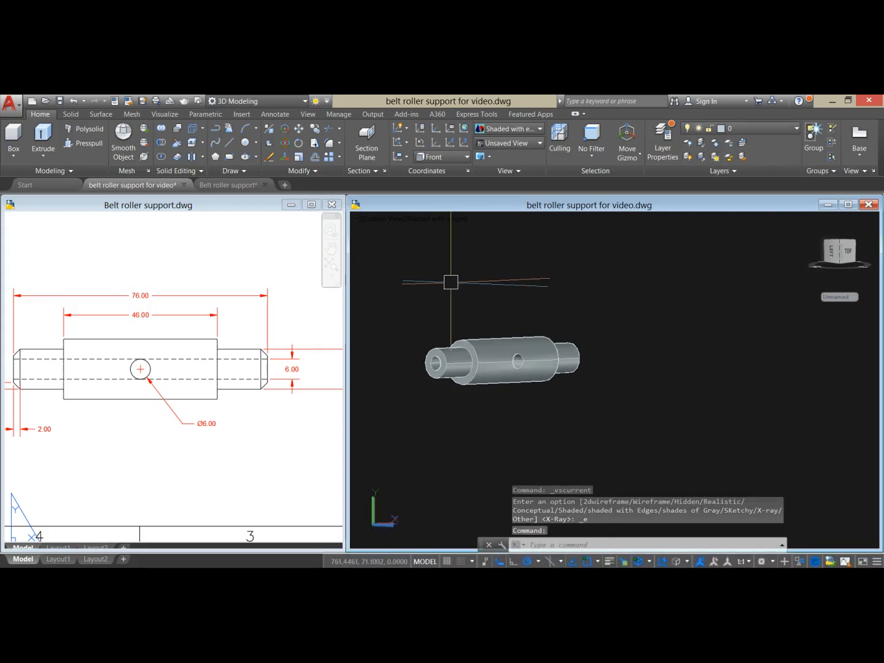
{"action": "left_click", "coordinate": [176, 449]}
{"action": "mouse_move", "coordinate": [172, 443]}
{"action": "middle_mouse_down"}
{"action": "mouse_move", "coordinate": [221, 432]}
{"action": "mouse_move", "coordinate": [252, 438]}
{"action": "middle_mouse_up"}
{"action": "left_click", "coordinate": [466, 300]}
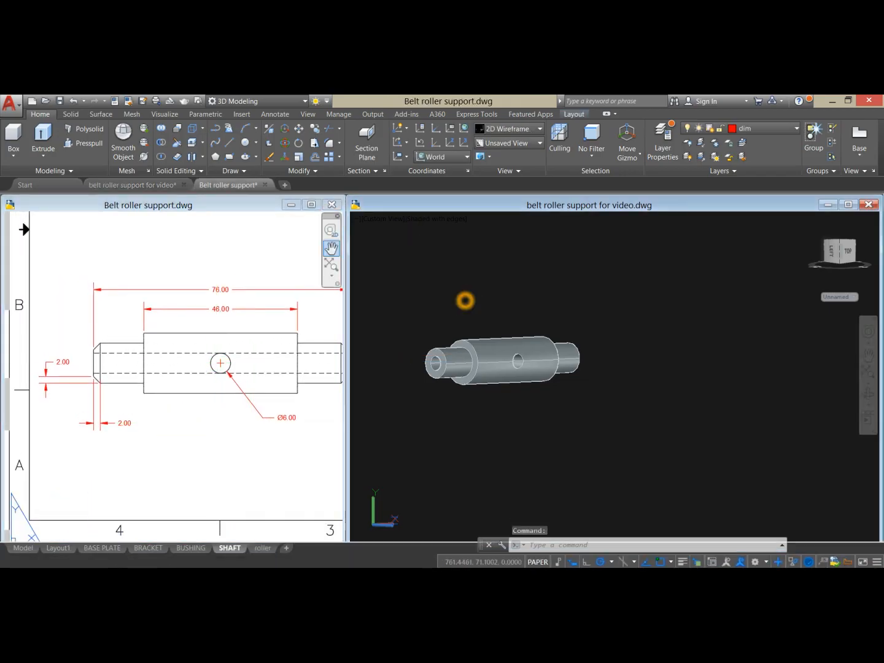
Step: Chamfer the outer edge of the shaft's first end with both chamfer distances set to 2
{"action": "left_click", "coordinate": [74, 115]}
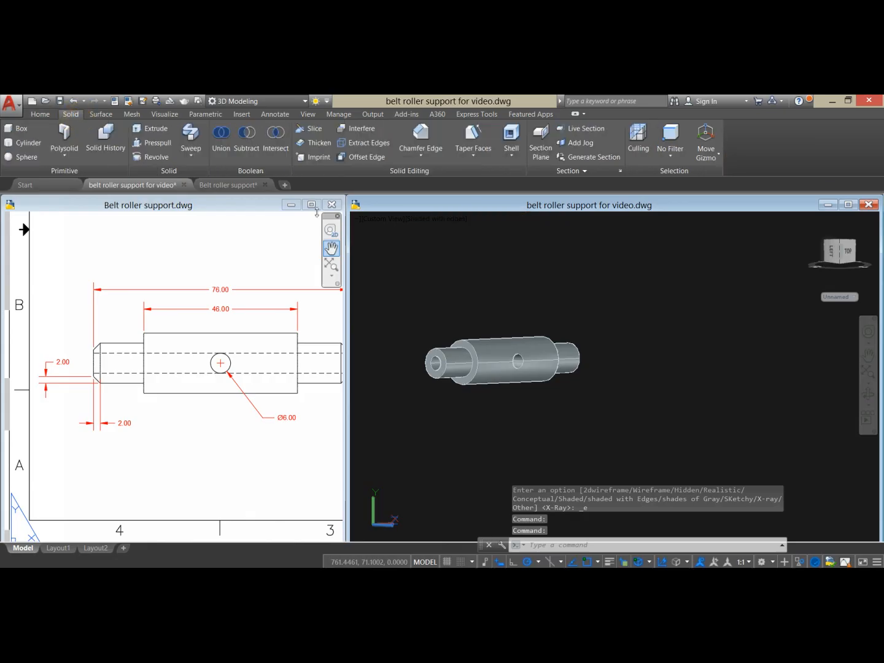
{"action": "left_click", "coordinate": [421, 134]}
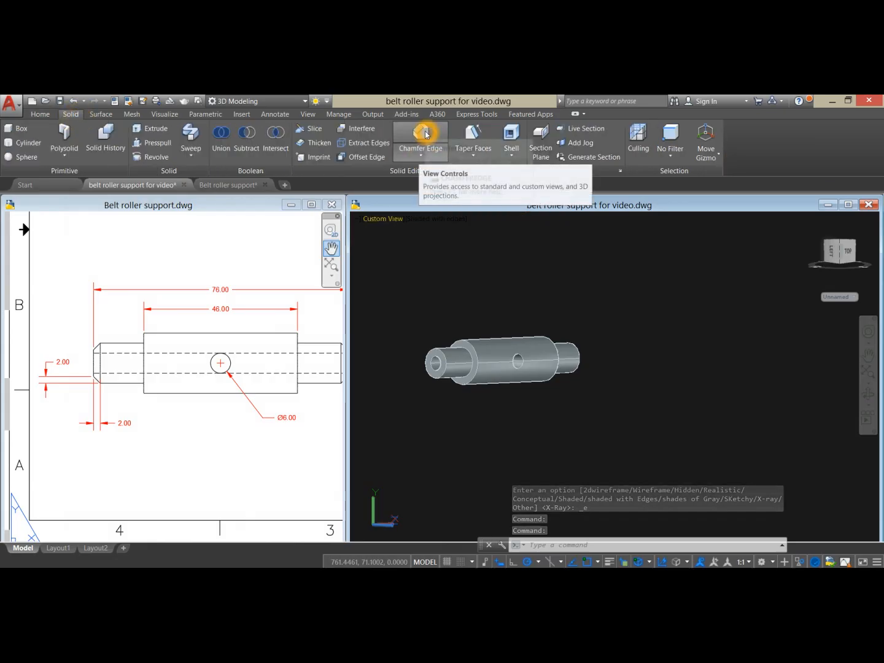
{"action": "left_click", "coordinate": [438, 410]}
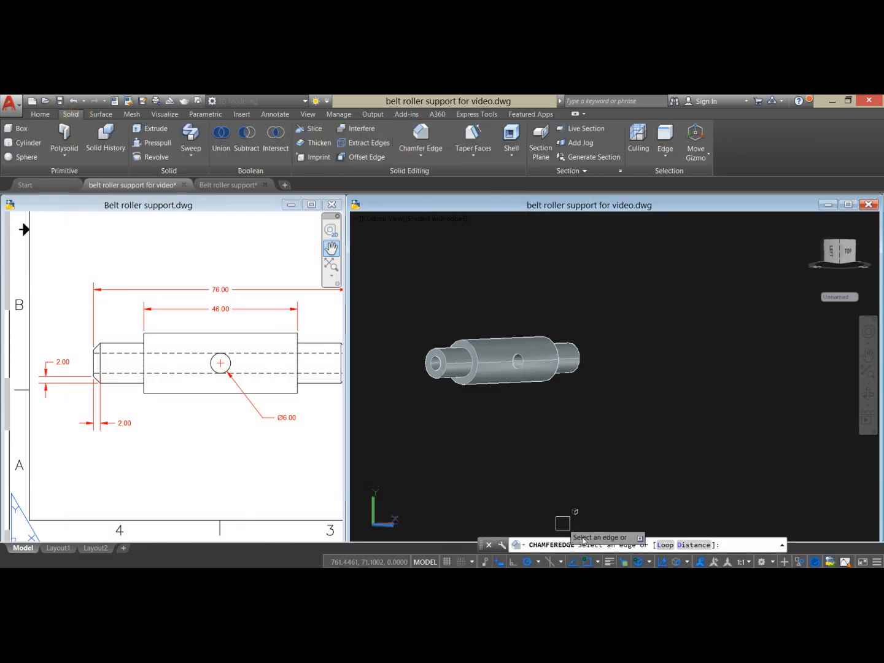
{"action": "left_click", "coordinate": [693, 545]}
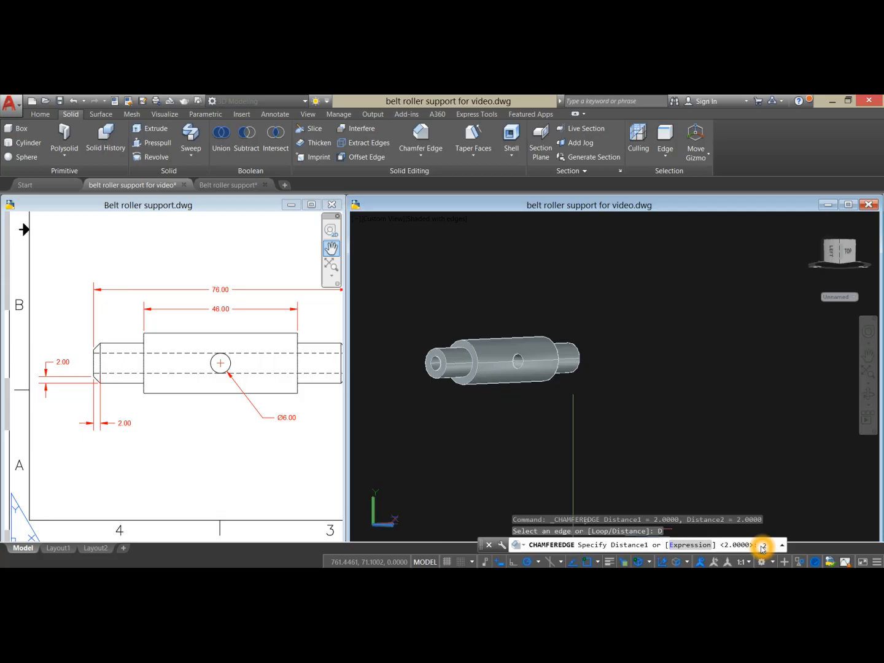
{"action": "key", "text": "Return"}
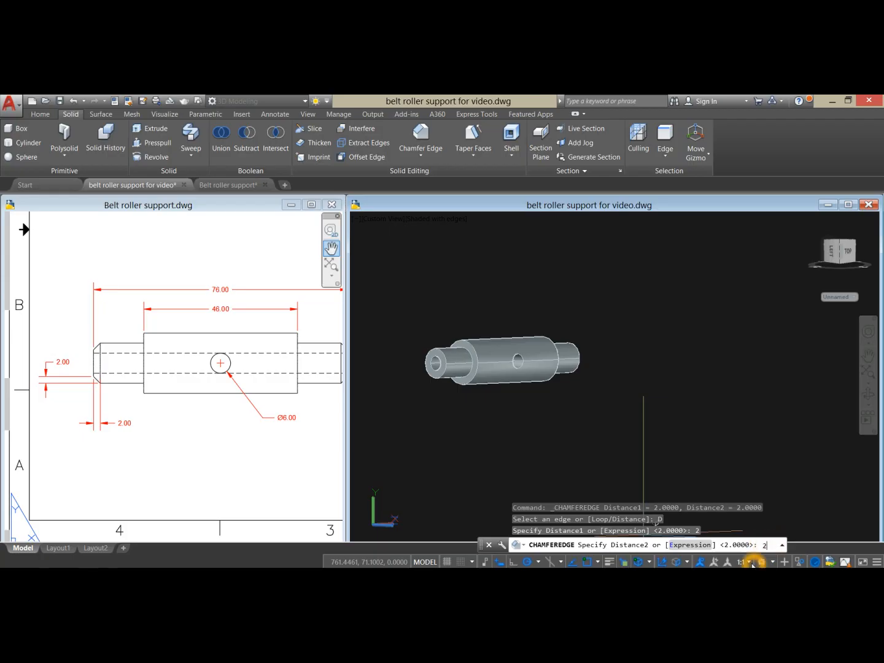
{"action": "key", "text": "Return"}
{"action": "scroll", "coordinate": [451, 370], "scroll_direction": "up", "scroll_amount": 5}
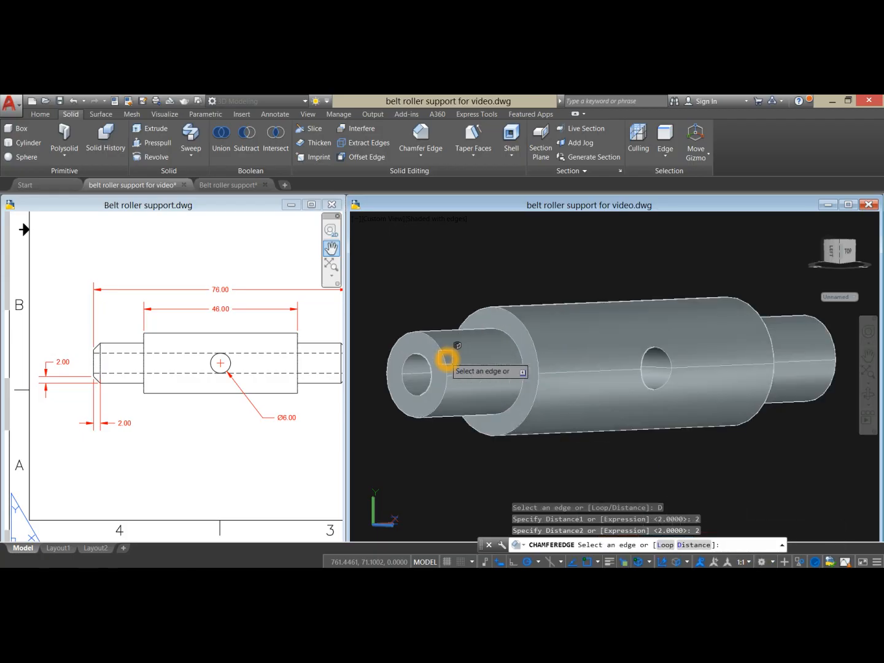
{"action": "left_click", "coordinate": [445, 358]}
{"action": "scroll", "coordinate": [444, 358], "scroll_direction": "down", "scroll_amount": 5}
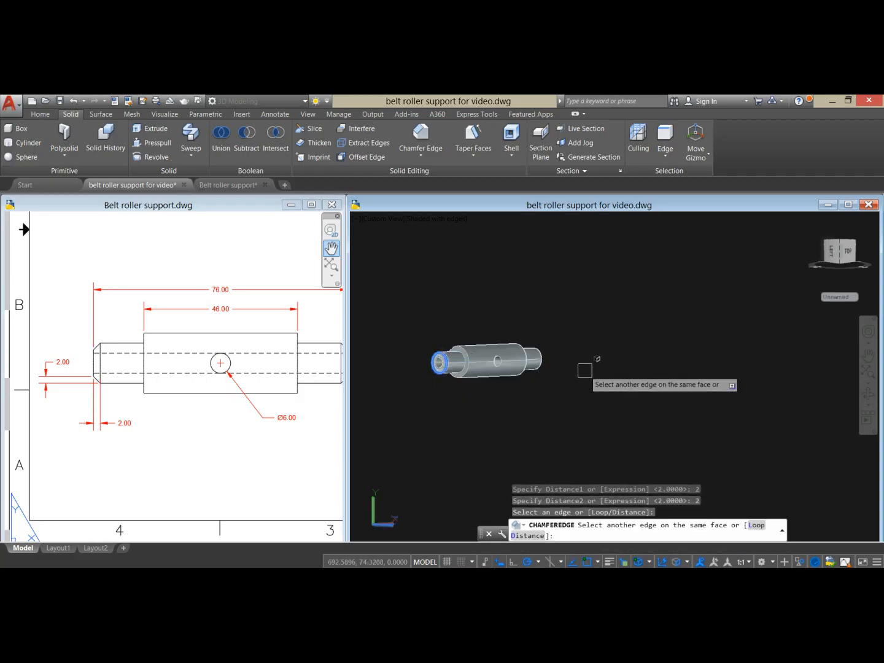
{"action": "right_click", "coordinate": [484, 278]}
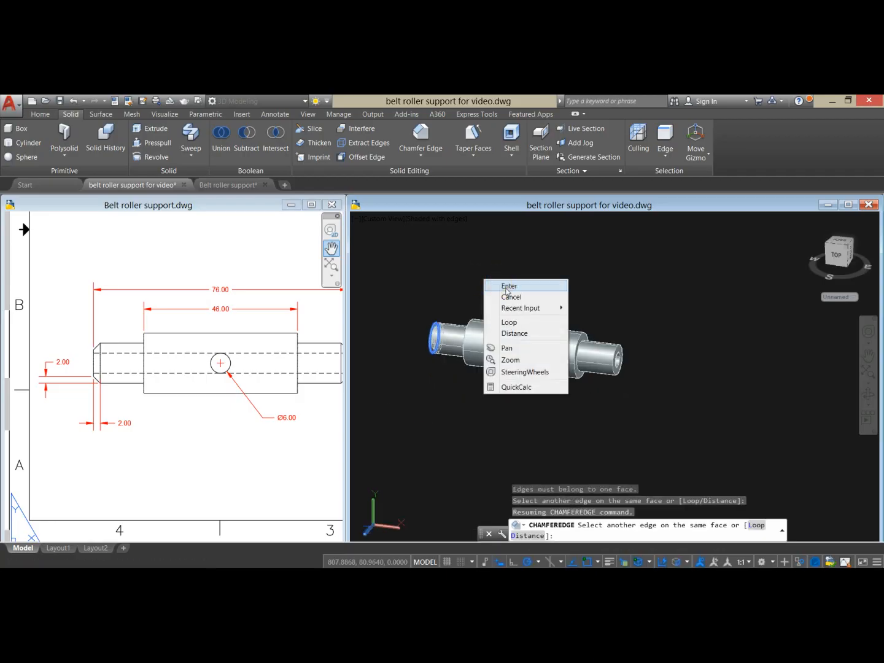
{"action": "left_click", "coordinate": [505, 287]}
{"action": "right_click", "coordinate": [521, 289]}
{"action": "left_click", "coordinate": [521, 296]}
{"action": "key", "text": "Escape"}
Step: Chamfer the outer edge of the shaft's opposite end with the same 2 by 2 distances
{"action": "right_click", "coordinate": [540, 290]}
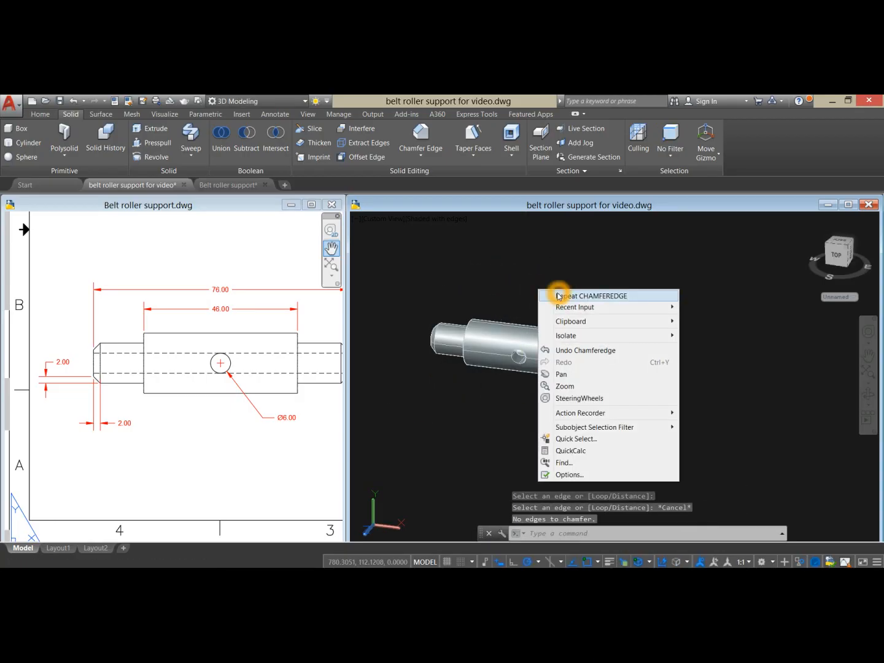
{"action": "left_click", "coordinate": [558, 296]}
{"action": "scroll", "coordinate": [624, 339], "scroll_direction": "up", "scroll_amount": 5}
{"action": "left_click", "coordinate": [610, 351]}
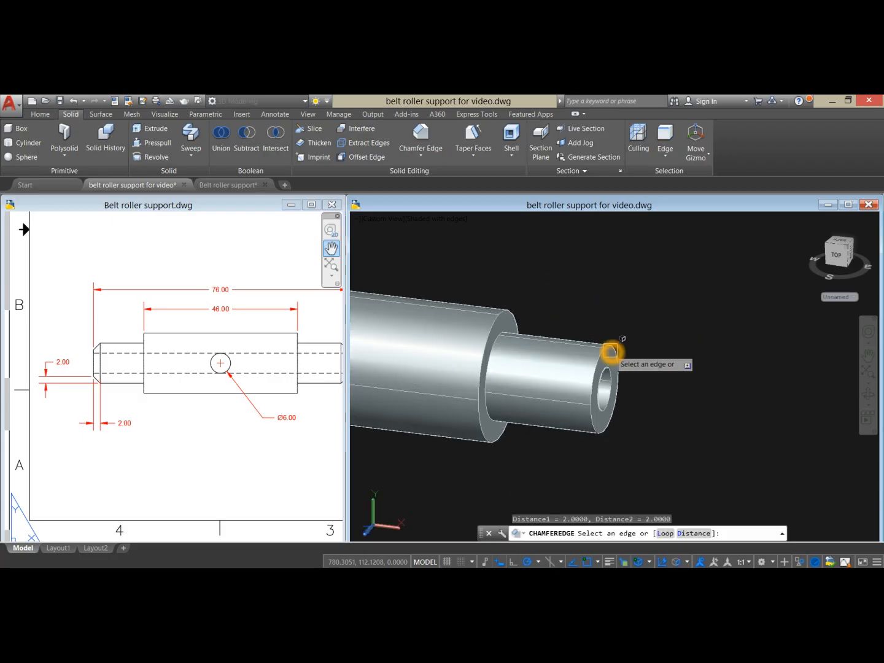
{"action": "left_click", "coordinate": [614, 357]}
{"action": "right_click", "coordinate": [610, 291]}
{"action": "left_click", "coordinate": [633, 302]}
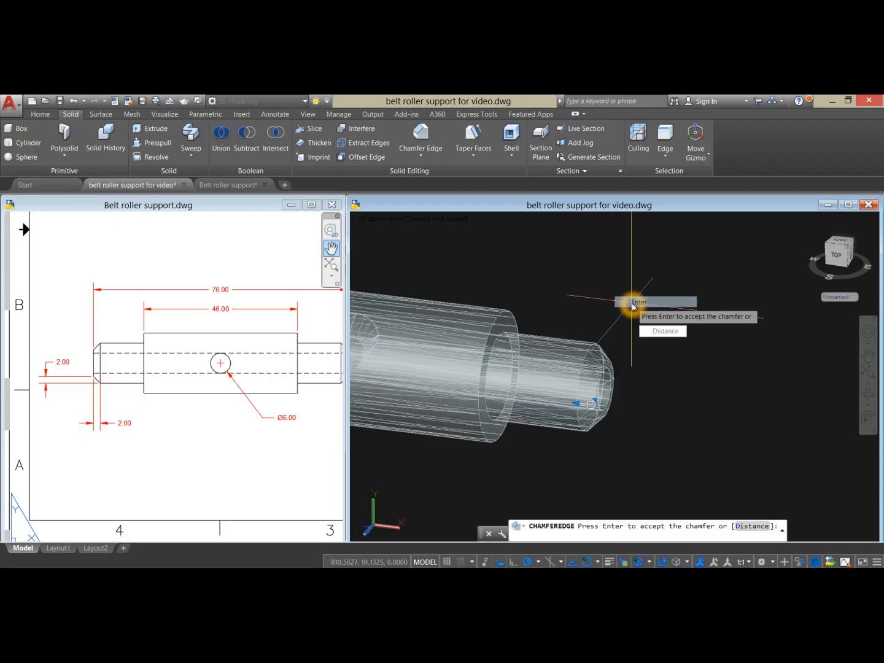
{"action": "right_click", "coordinate": [642, 302]}
{"action": "left_click", "coordinate": [647, 308]}
{"action": "scroll", "coordinate": [643, 310], "scroll_direction": "down", "scroll_amount": 5}
{"action": "middle_click_drag", "start_coordinate": [643, 310], "coordinate": [707, 329], "text": "shift"}
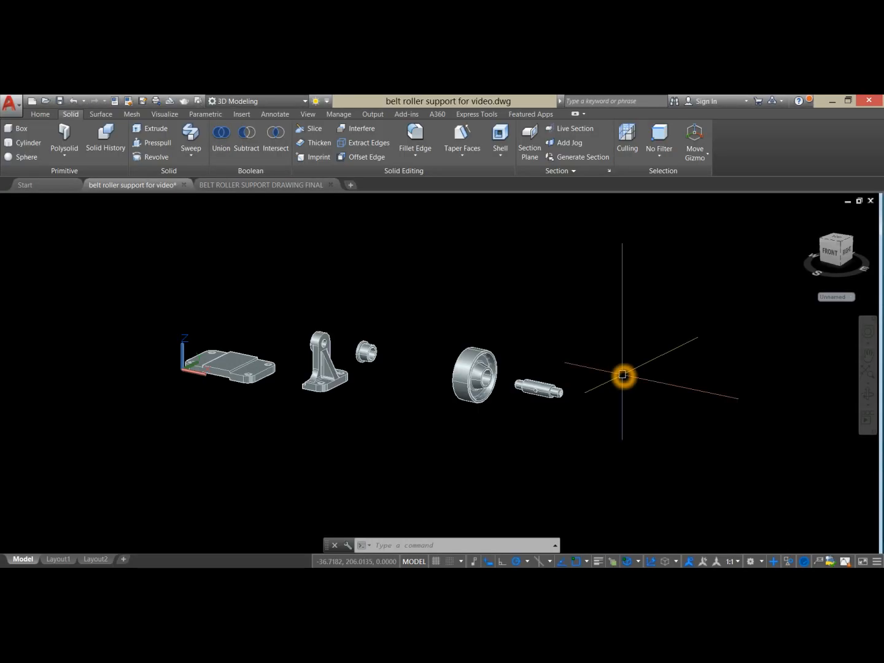
Step: In the Top view, mirror the bracket across a vertical line between it and the base plate, keeping the original
{"action": "left_click", "coordinate": [31, 201]}
{"action": "left_click", "coordinate": [55, 227]}
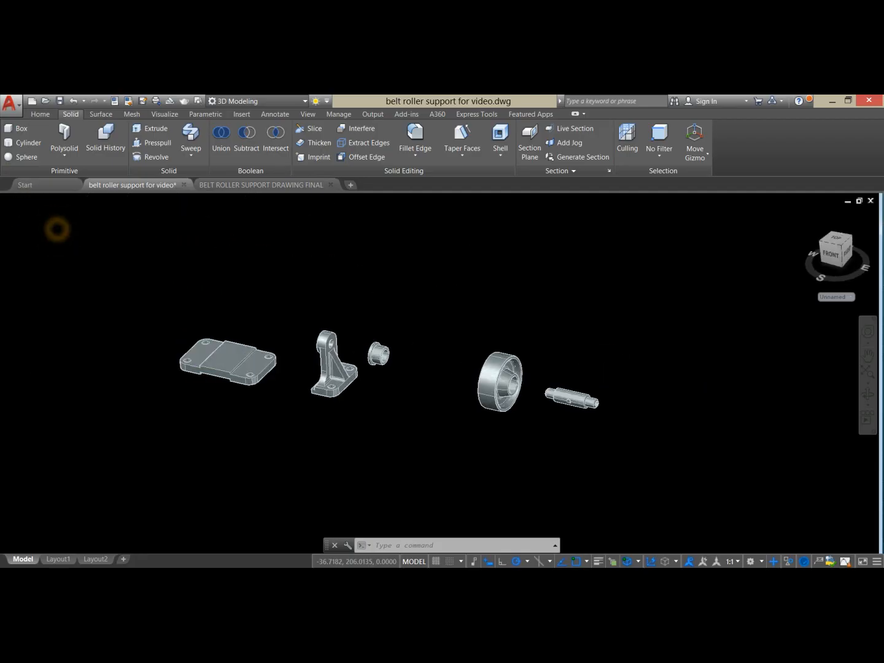
{"action": "middle_click_drag", "start_coordinate": [391, 314], "coordinate": [445, 377]}
{"action": "left_click", "coordinate": [417, 311]}
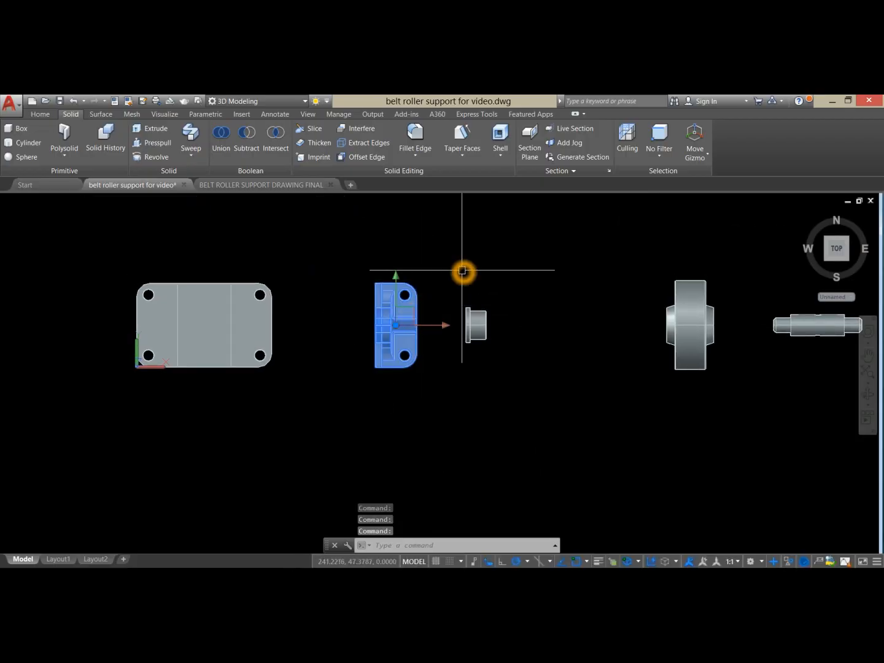
{"action": "key", "text": "Escape"}
{"action": "type", "text": "MI"}
{"action": "key", "text": "Return"}
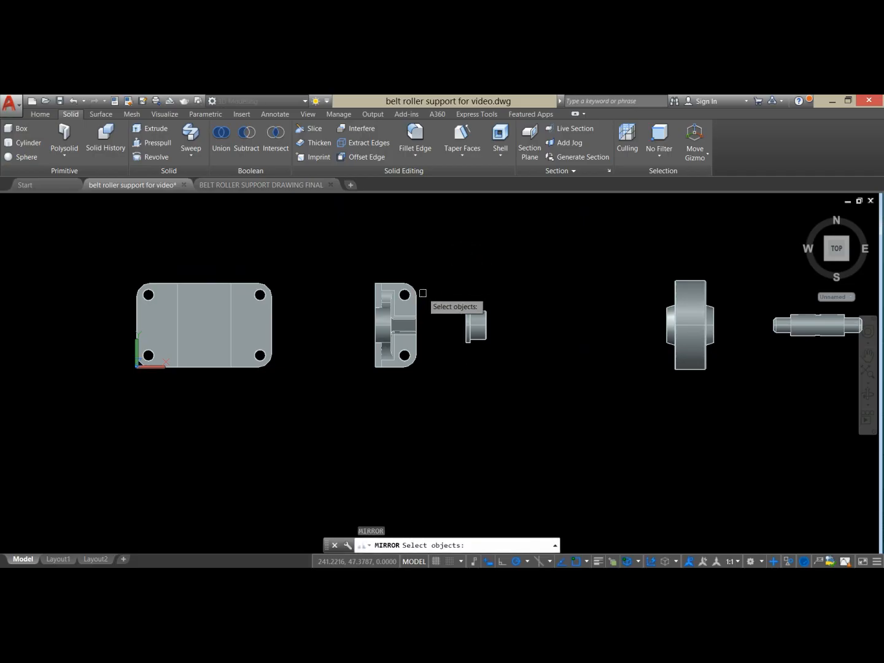
{"action": "left_click", "coordinate": [417, 304]}
{"action": "key", "text": "Return"}
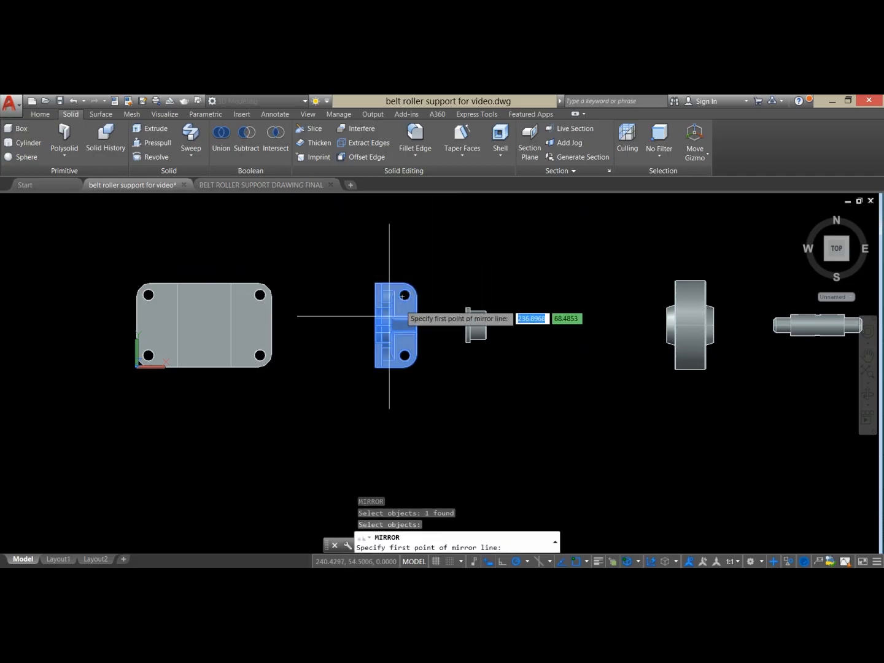
{"action": "scroll", "coordinate": [361, 381], "scroll_direction": "up", "scroll_amount": 3}
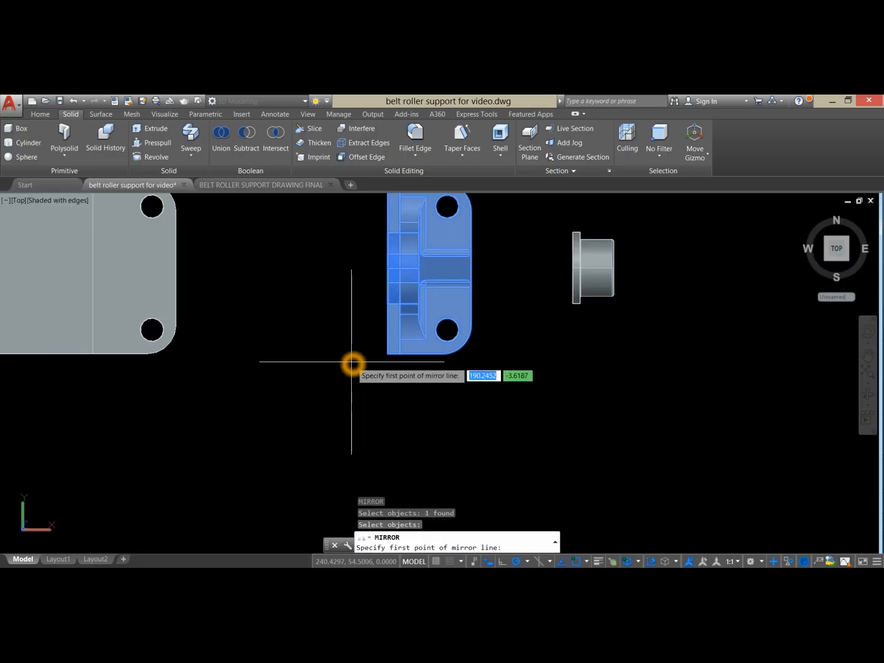
{"action": "left_click", "coordinate": [349, 362]}
{"action": "scroll", "coordinate": [357, 338], "scroll_direction": "down", "scroll_amount": 3}
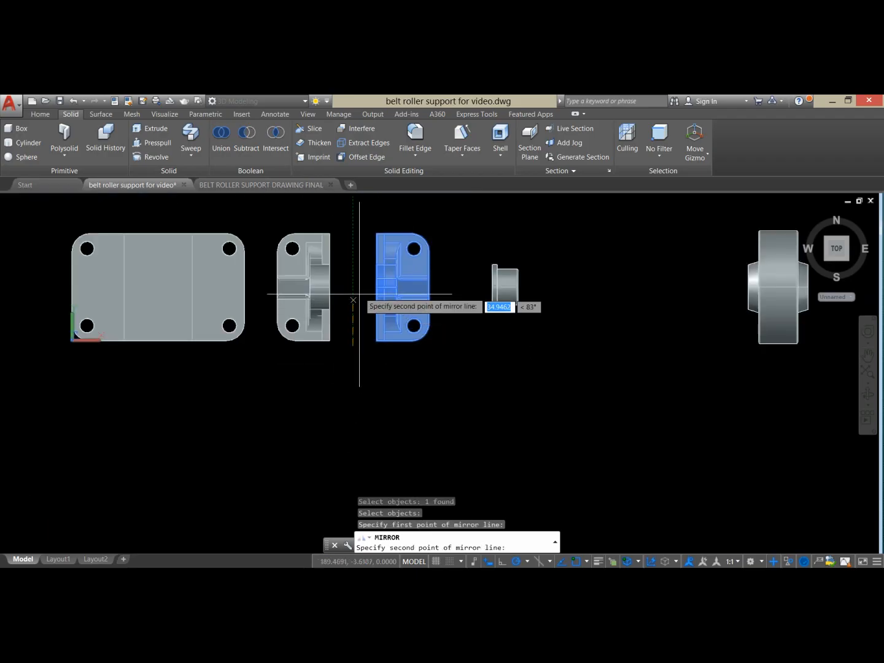
{"action": "left_click", "coordinate": [355, 208]}
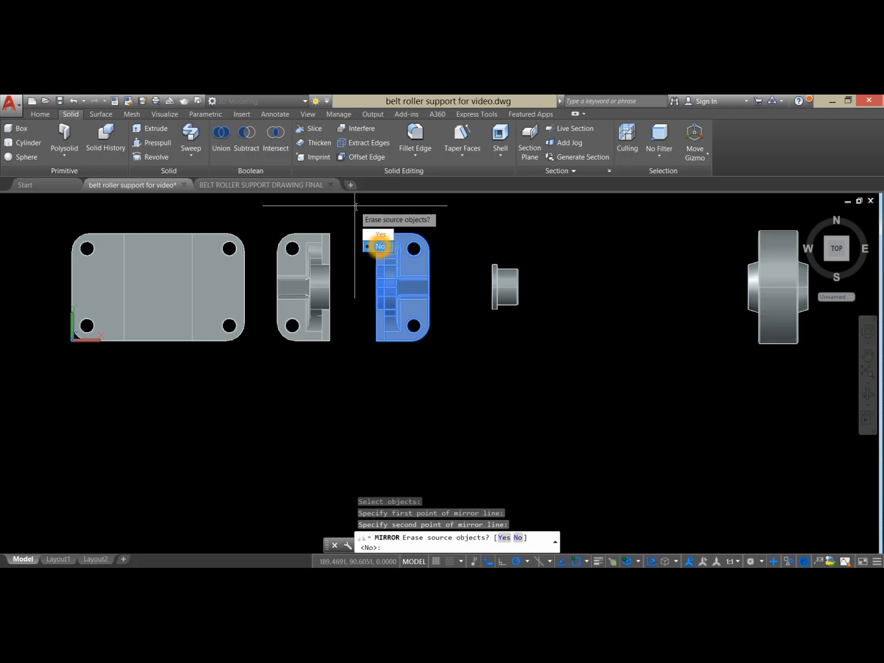
{"action": "left_click", "coordinate": [379, 246]}
Step: Mirror the bushing across a vertical line between it and the roller, keeping the original
{"action": "middle_click_drag", "start_coordinate": [499, 241], "coordinate": [351, 250]}
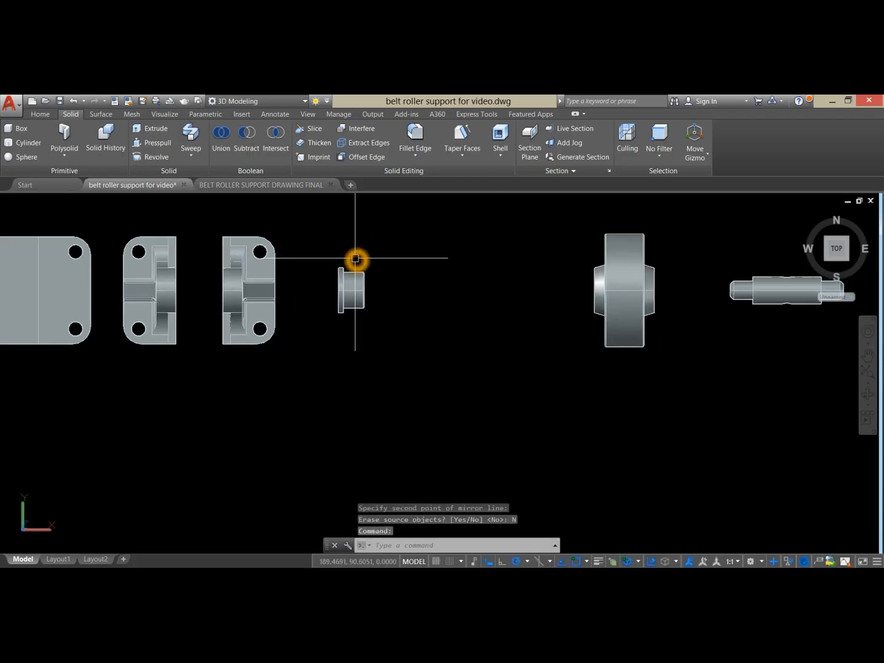
{"action": "right_click", "coordinate": [390, 216]}
{"action": "left_click", "coordinate": [421, 224]}
{"action": "left_click", "coordinate": [357, 303]}
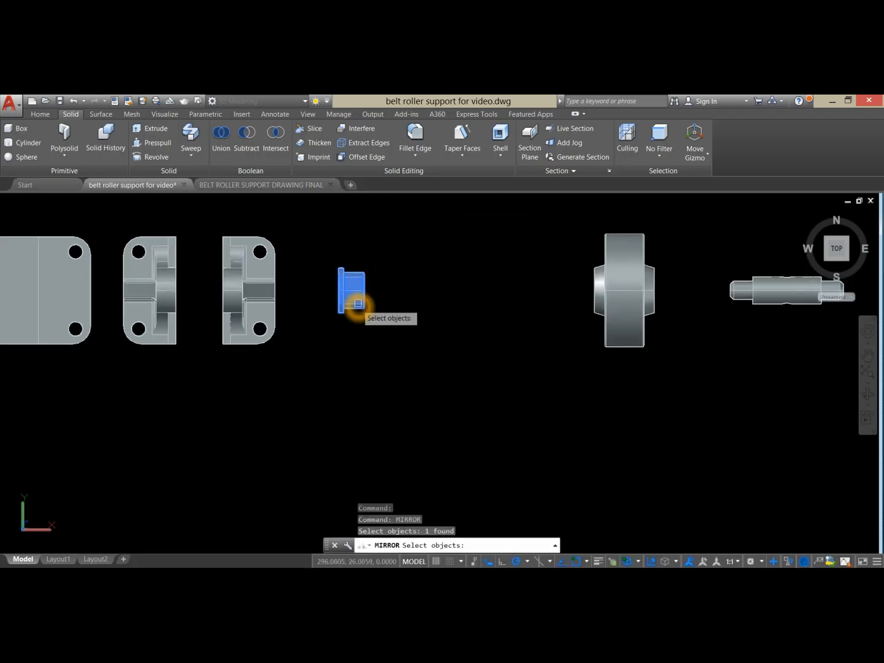
{"action": "key", "text": "Return"}
{"action": "left_click", "coordinate": [398, 350]}
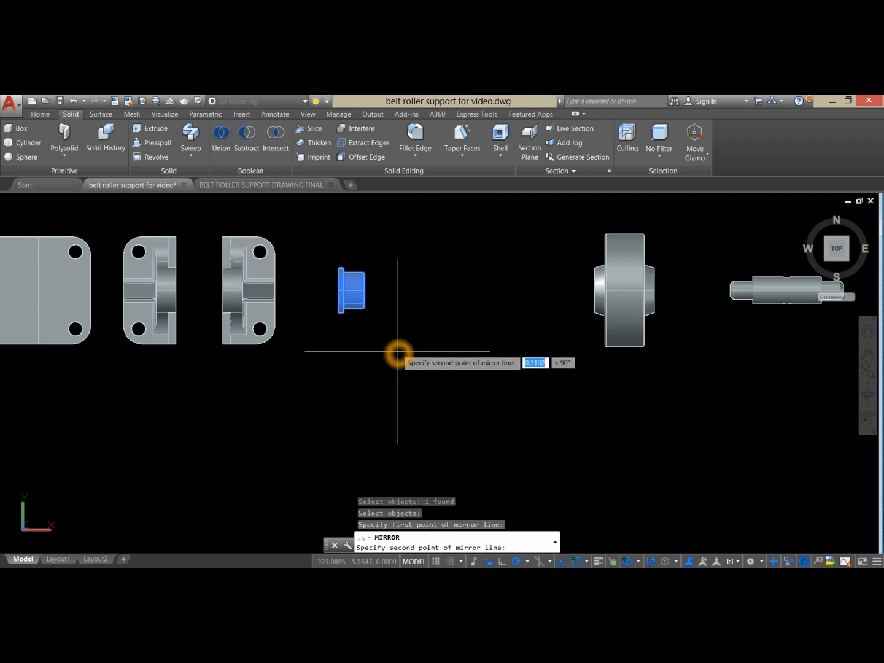
{"action": "left_click", "coordinate": [393, 195]}
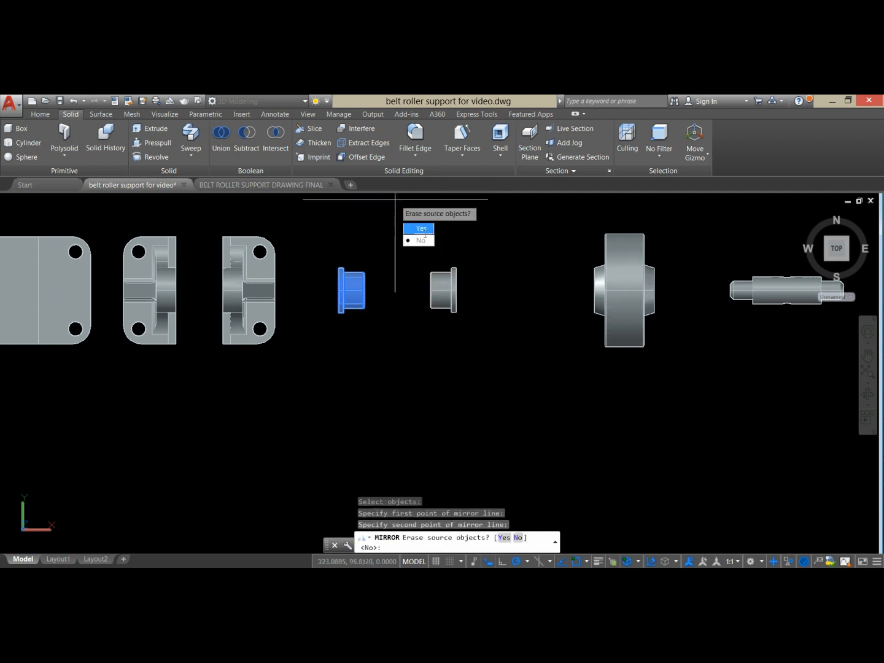
{"action": "left_click", "coordinate": [420, 242]}
Step: Move the mirrored bracket onto the base plate, from its lower inner front corner to the front corner at the foot of the raised centre
{"action": "scroll", "coordinate": [395, 202], "scroll_direction": "down", "scroll_amount": 3}
{"action": "middle_click_drag", "start_coordinate": [395, 202], "coordinate": [439, 264]}
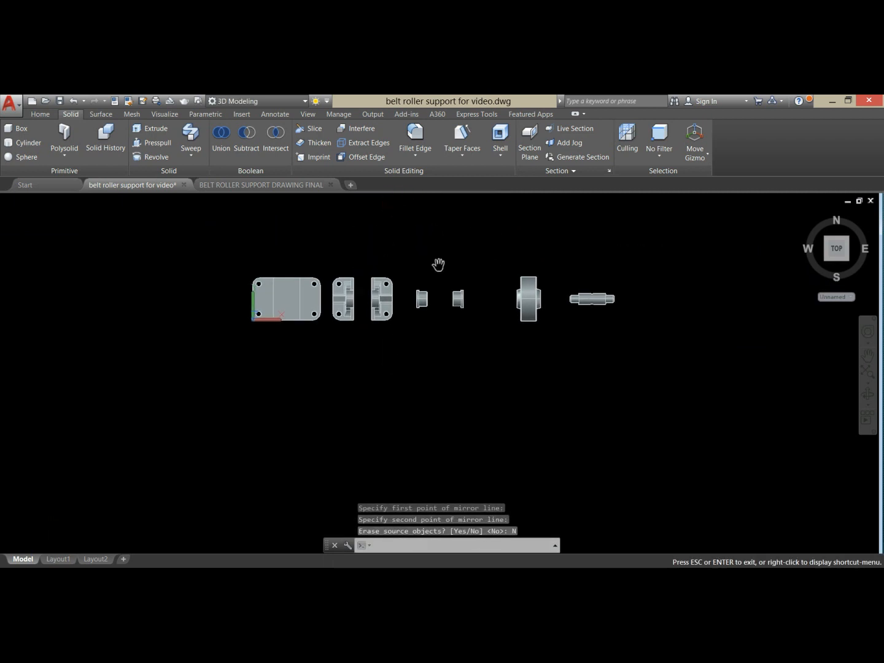
{"action": "middle_click_drag", "start_coordinate": [438, 339], "coordinate": [420, 246], "text": "shift"}
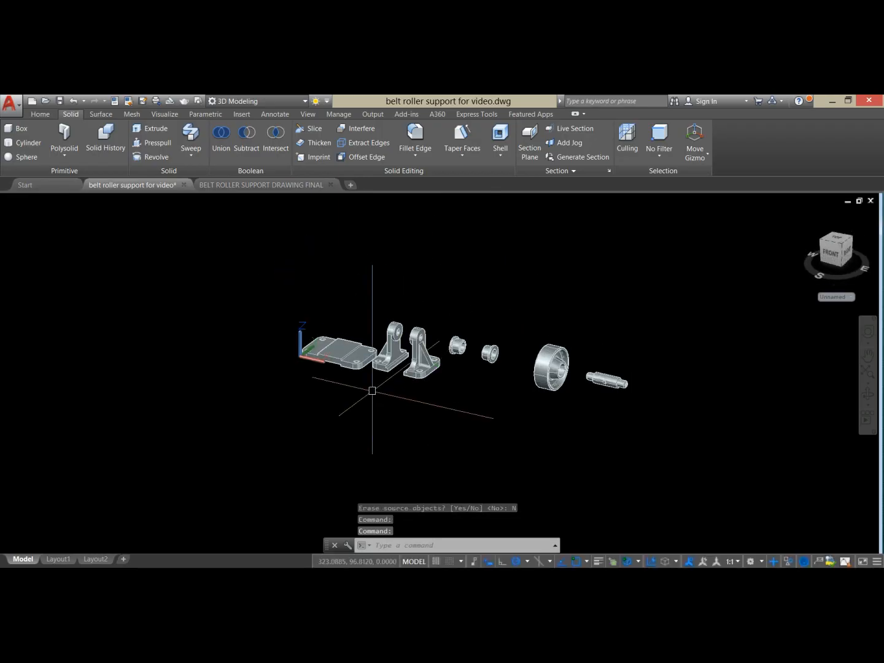
{"action": "scroll", "coordinate": [357, 380], "scroll_direction": "up", "scroll_amount": 3}
{"action": "middle_click_drag", "start_coordinate": [357, 380], "coordinate": [380, 414]}
{"action": "scroll", "coordinate": [467, 409], "scroll_direction": "up", "scroll_amount": 2}
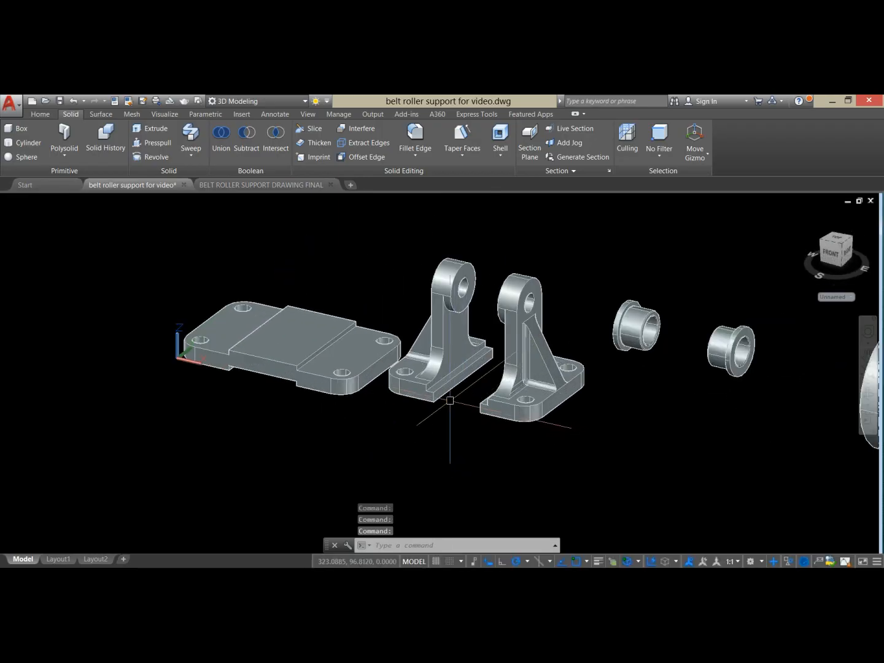
{"action": "left_click", "coordinate": [442, 393]}
{"action": "right_click", "coordinate": [388, 224]}
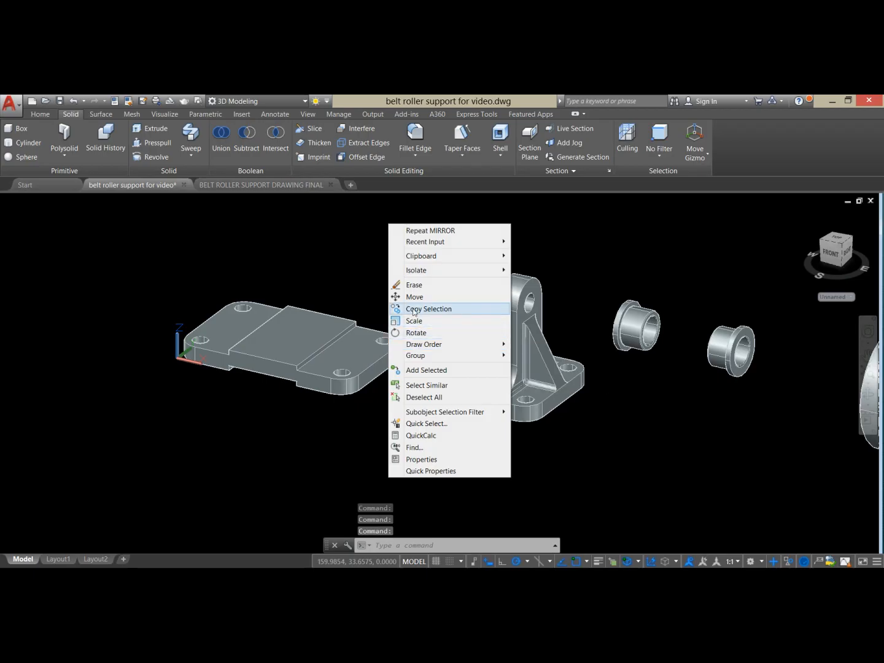
{"action": "left_click", "coordinate": [416, 290]}
{"action": "scroll", "coordinate": [406, 424], "scroll_direction": "up", "scroll_amount": 2}
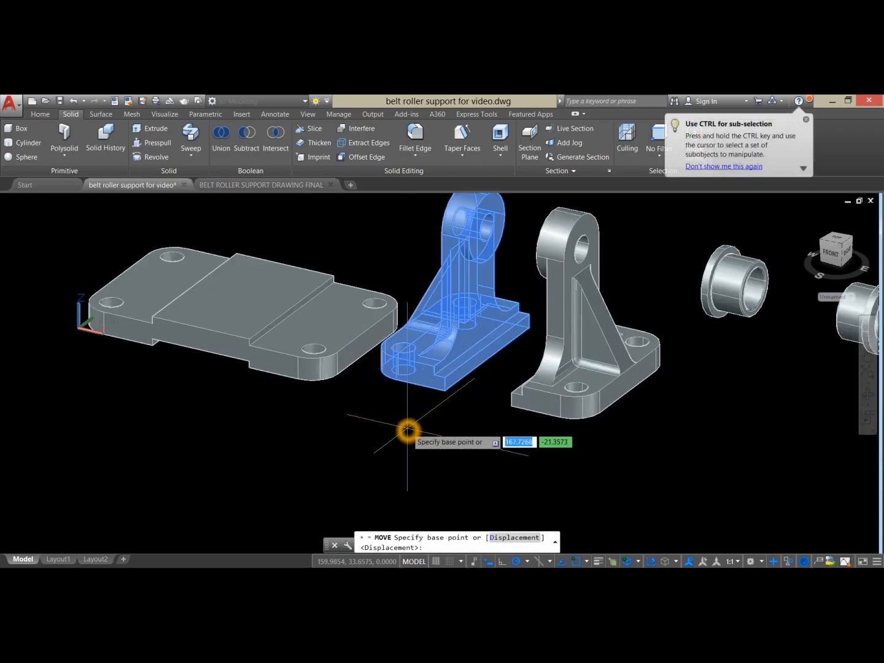
{"action": "left_click", "coordinate": [448, 389]}
{"action": "scroll", "coordinate": [197, 325], "scroll_direction": "up", "scroll_amount": 6}
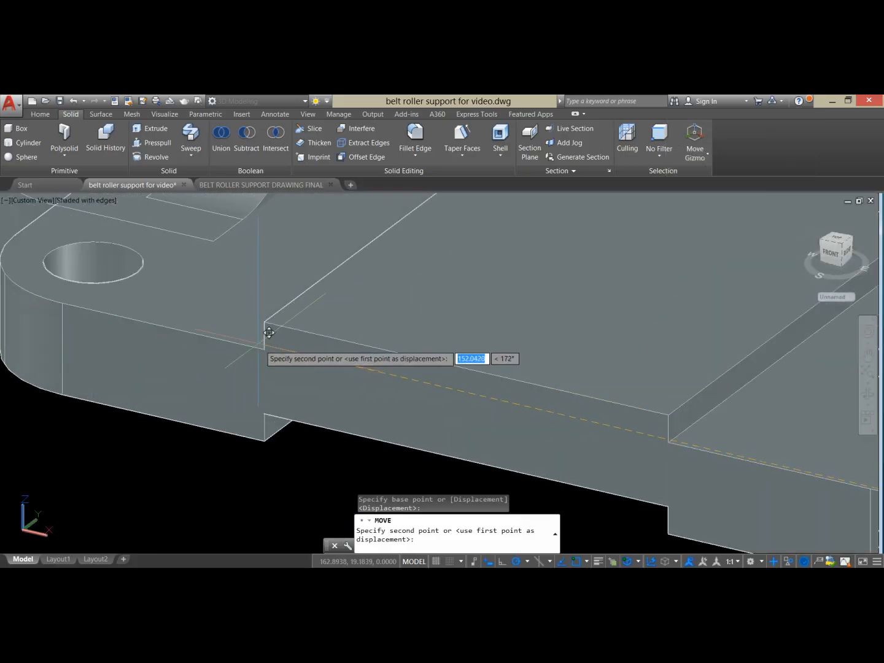
{"action": "left_click", "coordinate": [267, 353]}
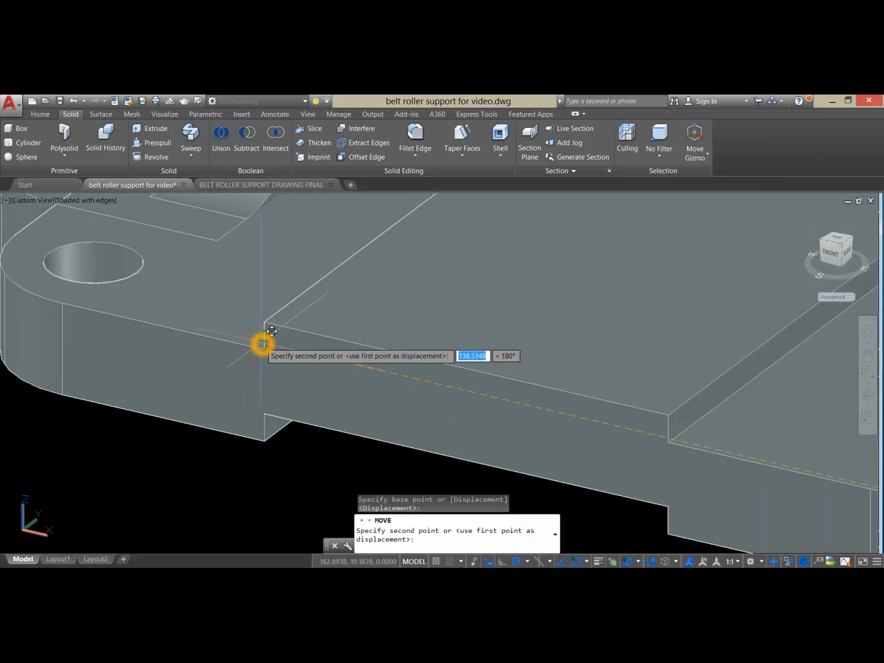
{"action": "left_click", "coordinate": [264, 349]}
Step: Move the original bracket onto the base plate's right end, from its lower inner front corner to the front corner at the raised centre's foot
{"action": "scroll", "coordinate": [292, 342], "scroll_direction": "down", "scroll_amount": 6}
{"action": "middle_click_drag", "start_coordinate": [395, 367], "coordinate": [247, 343]}
{"action": "left_click", "coordinate": [518, 393]}
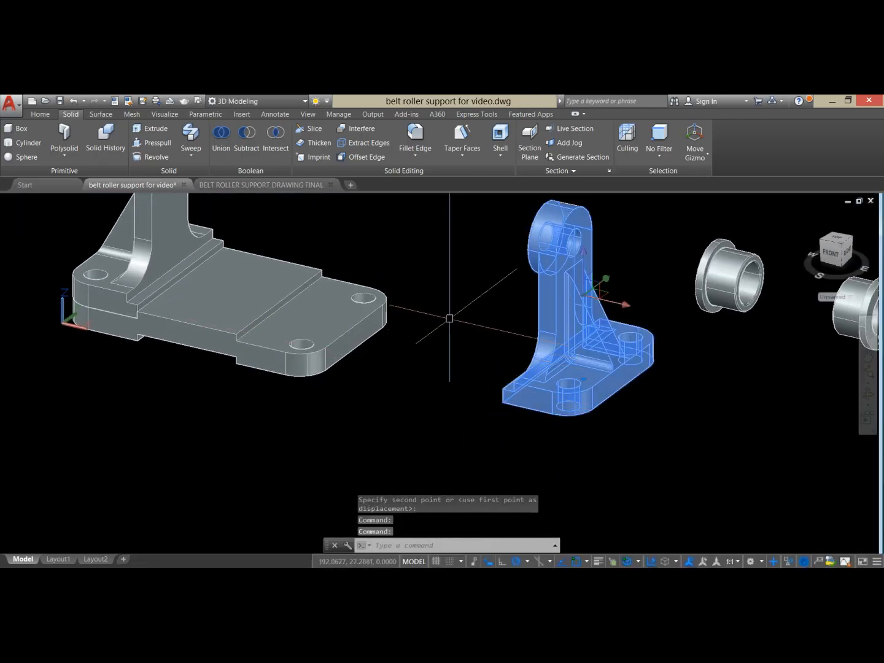
{"action": "right_click", "coordinate": [449, 371]}
{"action": "left_click", "coordinate": [476, 389]}
{"action": "scroll", "coordinate": [491, 429], "scroll_direction": "up", "scroll_amount": 2}
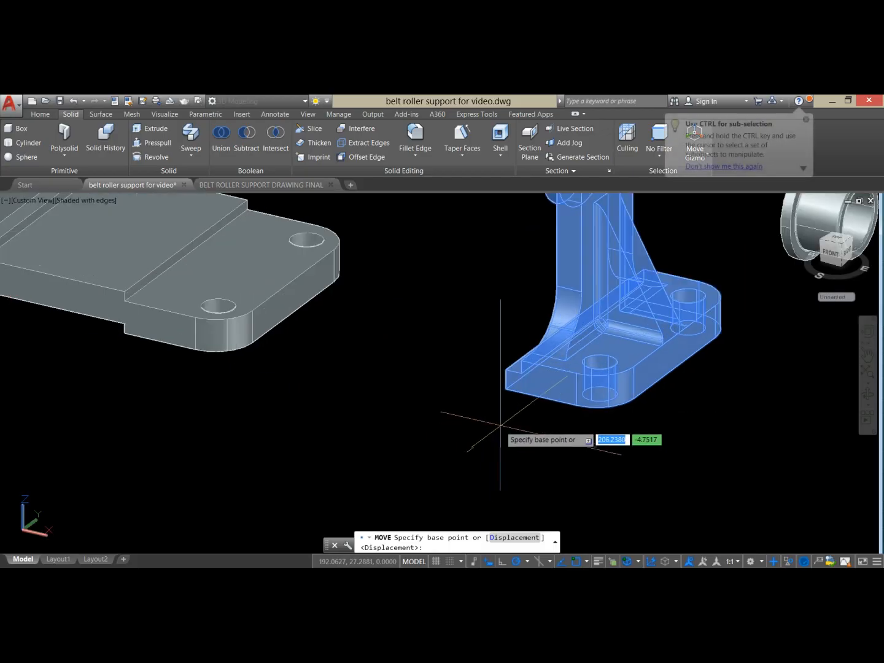
{"action": "left_click", "coordinate": [505, 389]}
{"action": "middle_click_drag", "start_coordinate": [200, 311], "coordinate": [398, 337]}
{"action": "scroll", "coordinate": [340, 348], "scroll_direction": "up", "scroll_amount": 2}
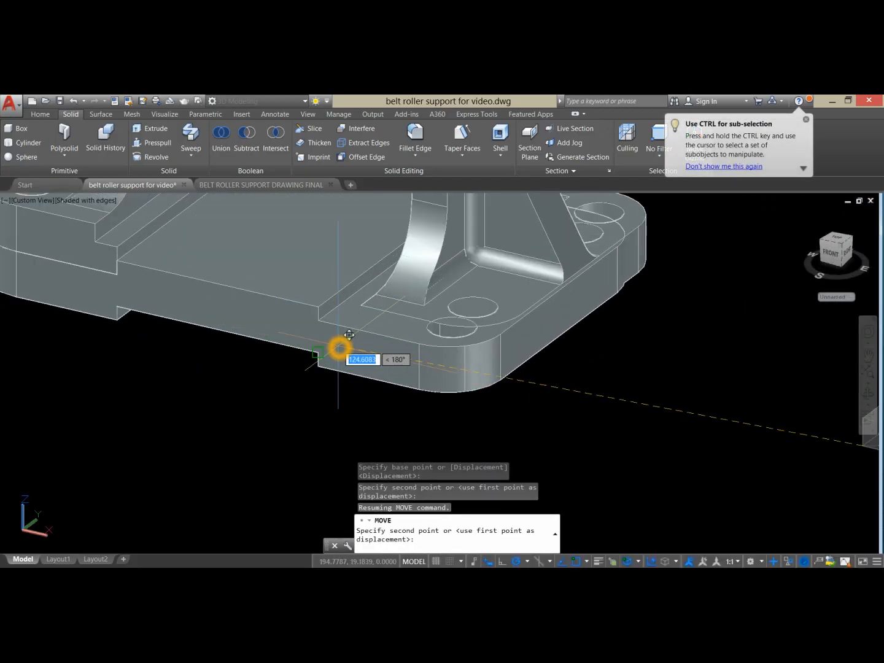
{"action": "left_click", "coordinate": [318, 317]}
Step: Move the original bushing from the top quadrant of its flange's outer face to the top quadrant of the left bracket boss's inner face
{"action": "scroll", "coordinate": [320, 317], "scroll_direction": "down", "scroll_amount": 4}
{"action": "middle_click_drag", "start_coordinate": [319, 318], "coordinate": [278, 346]}
{"action": "scroll", "coordinate": [561, 285], "scroll_direction": "up", "scroll_amount": 3}
{"action": "left_click", "coordinate": [504, 310]}
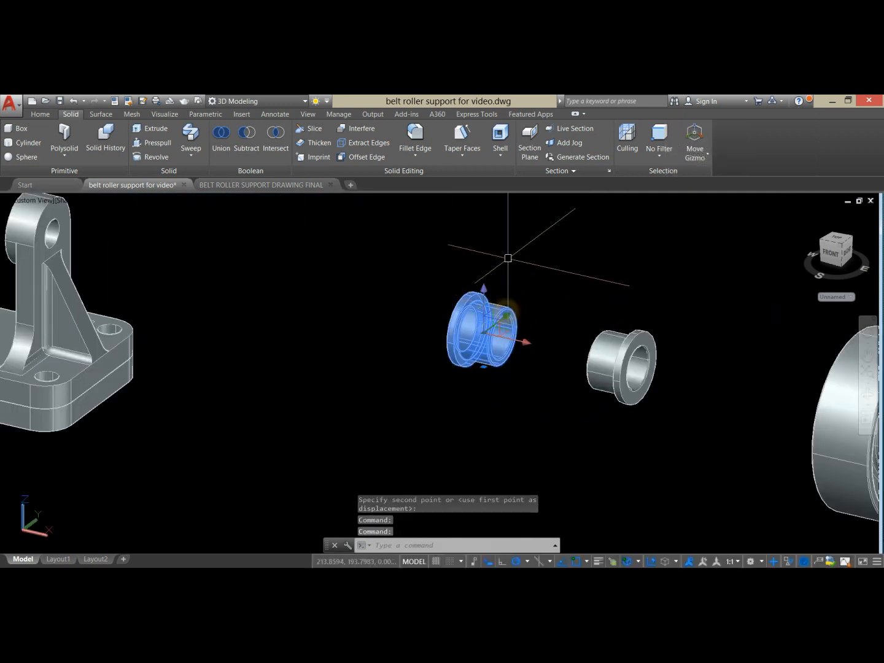
{"action": "right_click", "coordinate": [508, 253]}
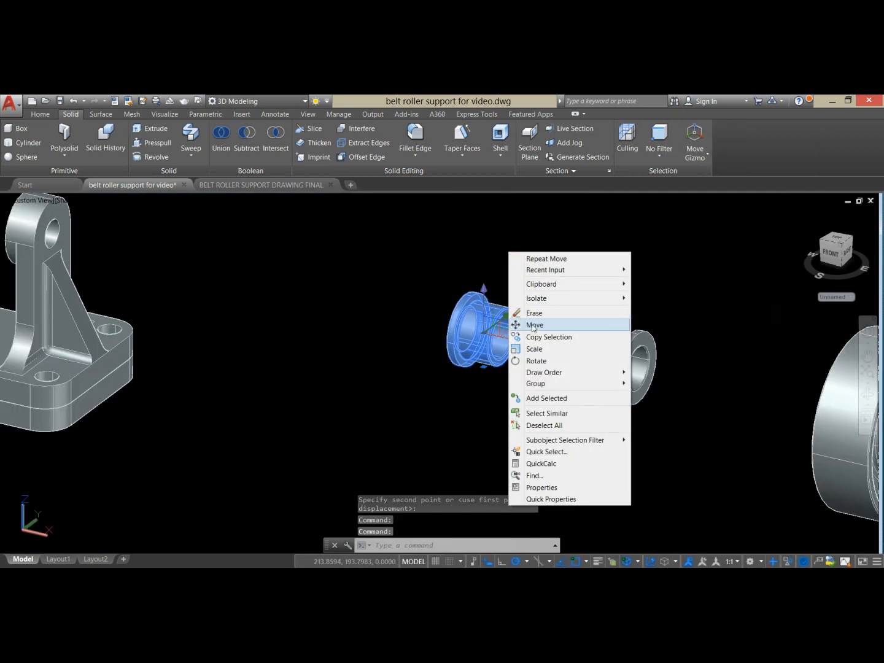
{"action": "left_click", "coordinate": [532, 323]}
{"action": "scroll", "coordinate": [467, 300], "scroll_direction": "up", "scroll_amount": 5}
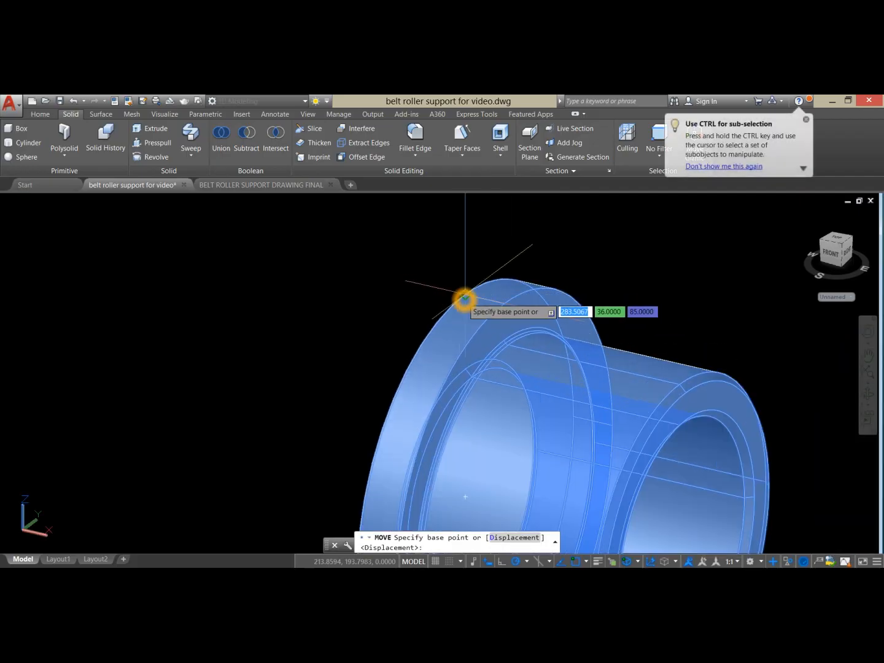
{"action": "left_click", "coordinate": [465, 299]}
{"action": "scroll", "coordinate": [454, 301], "scroll_direction": "down", "scroll_amount": 6}
{"action": "middle_click_drag", "start_coordinate": [405, 310], "coordinate": [600, 373]}
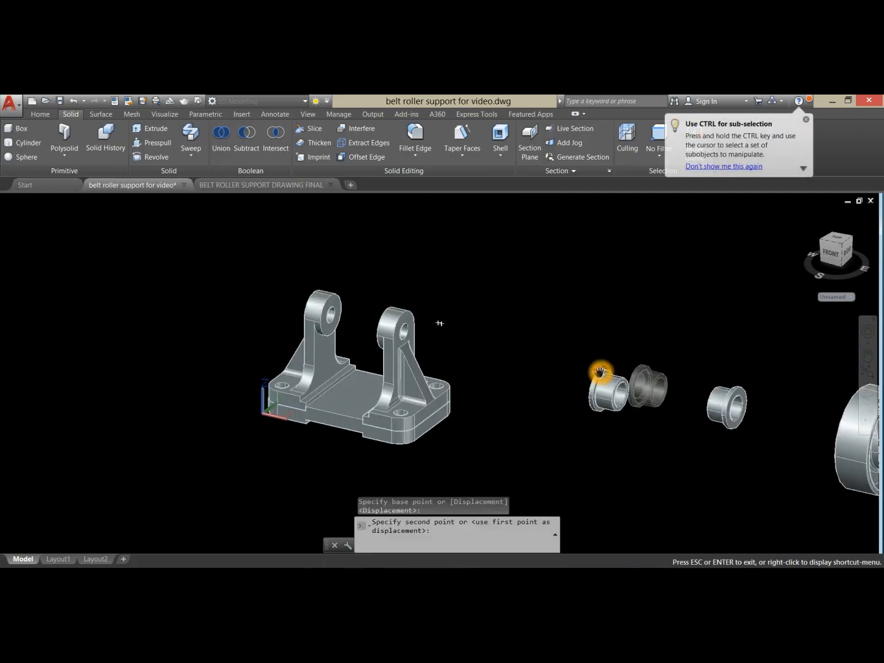
{"action": "scroll", "coordinate": [344, 282], "scroll_direction": "up", "scroll_amount": 6}
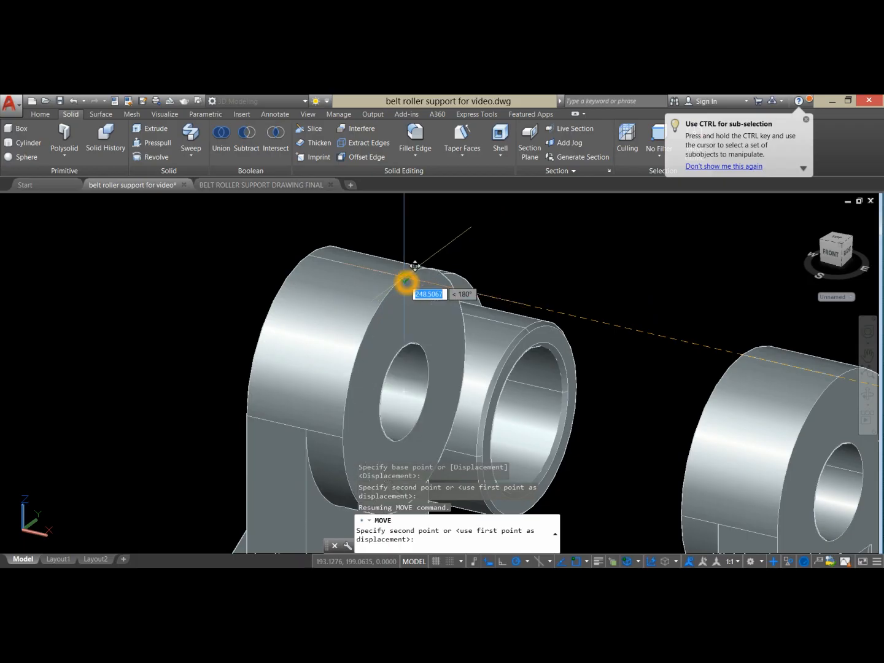
{"action": "scroll", "coordinate": [415, 265], "scroll_direction": "up", "scroll_amount": 5}
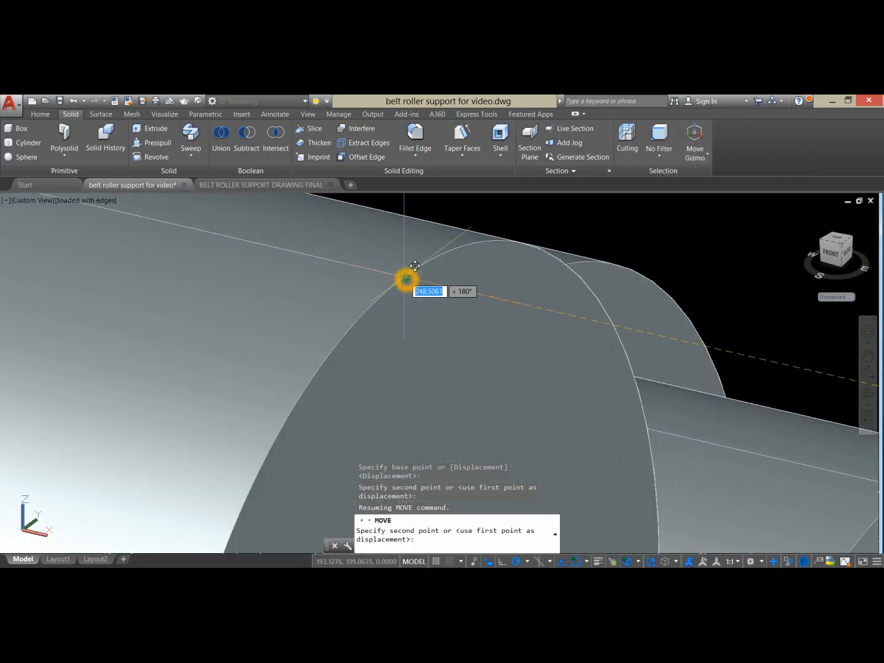
{"action": "left_click", "coordinate": [415, 265]}
Step: Move the mirrored bushing from the top quadrant of its flange's outer face to the top quadrant of the right bracket boss's inner face
{"action": "scroll", "coordinate": [410, 273], "scroll_direction": "down", "scroll_amount": 8}
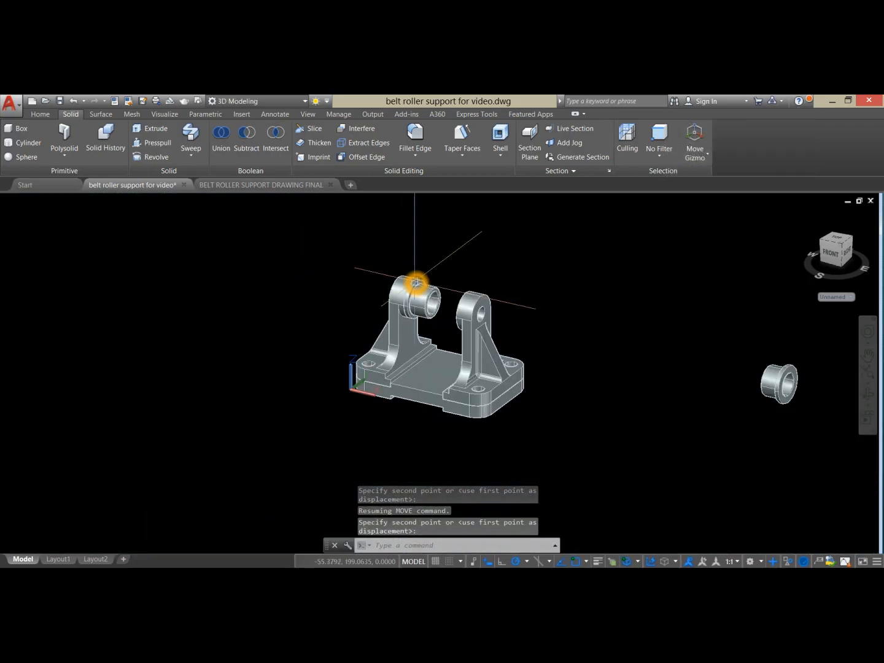
{"action": "middle_click_drag", "start_coordinate": [638, 319], "coordinate": [365, 293]}
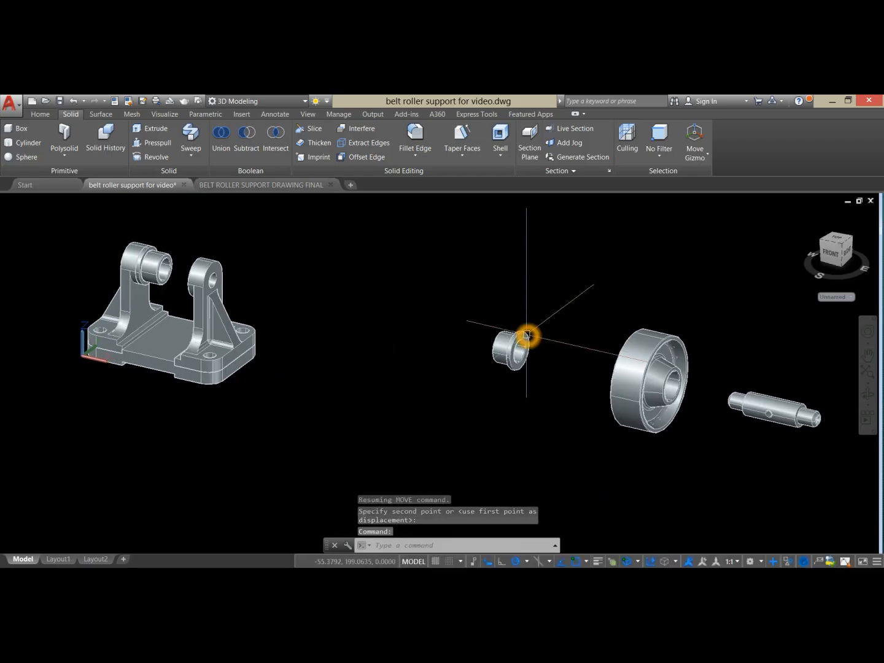
{"action": "left_click", "coordinate": [527, 333]}
{"action": "right_click", "coordinate": [529, 272]}
{"action": "left_click", "coordinate": [556, 345]}
{"action": "scroll", "coordinate": [533, 354], "scroll_direction": "up", "scroll_amount": 5}
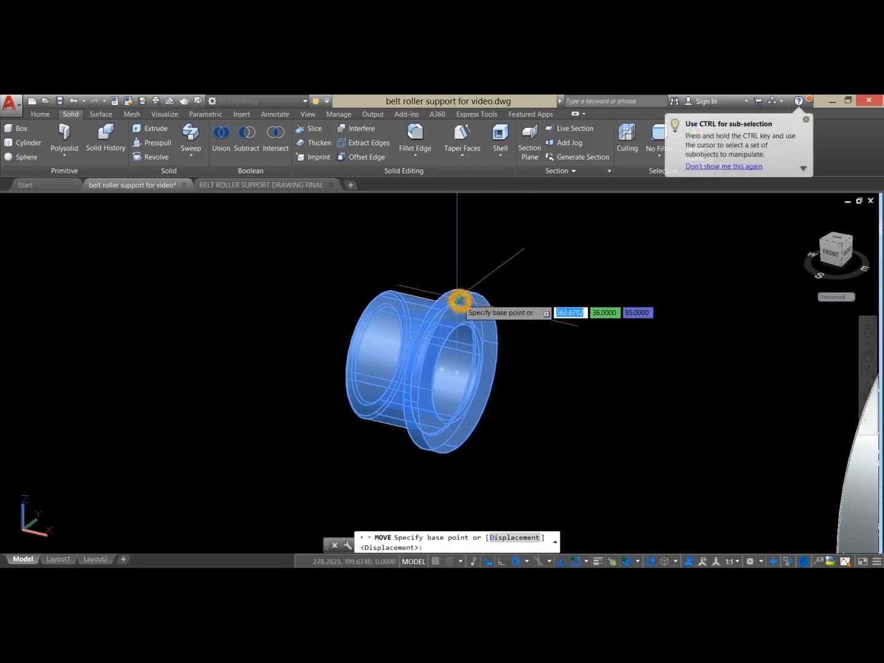
{"action": "left_click", "coordinate": [464, 299]}
{"action": "scroll", "coordinate": [457, 304], "scroll_direction": "down", "scroll_amount": 5}
{"action": "middle_click_drag", "start_coordinate": [254, 329], "coordinate": [439, 413]}
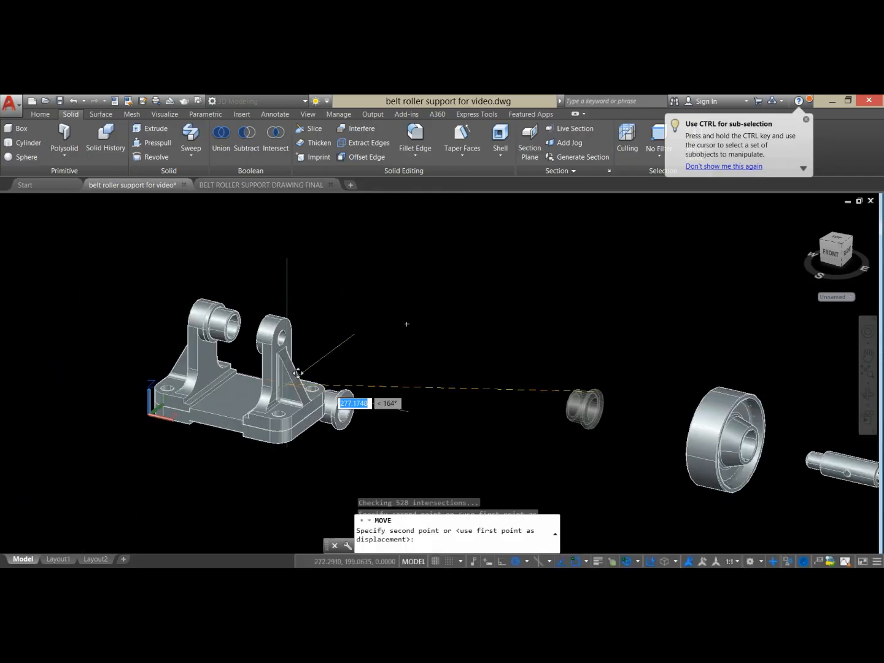
{"action": "scroll", "coordinate": [247, 313], "scroll_direction": "up", "scroll_amount": 7}
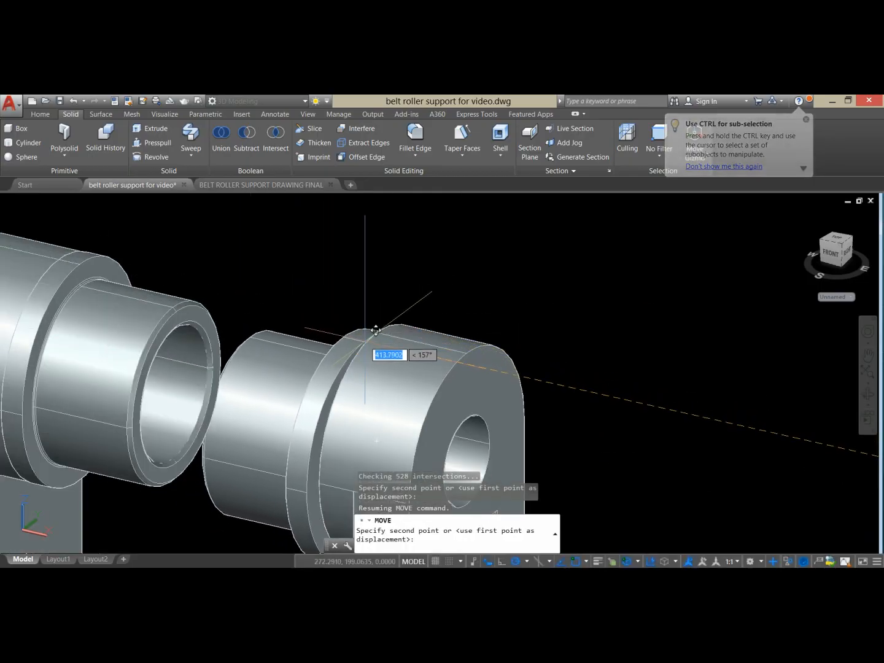
{"action": "left_click", "coordinate": [375, 335]}
Step: Start moving the roller, using the top quadrant of its hub's left end face as the base point
{"action": "scroll", "coordinate": [416, 339], "scroll_direction": "down", "scroll_amount": 6}
{"action": "middle_click_drag", "start_coordinate": [416, 340], "coordinate": [196, 273]}
{"action": "scroll", "coordinate": [292, 290], "scroll_direction": "down", "scroll_amount": 2}
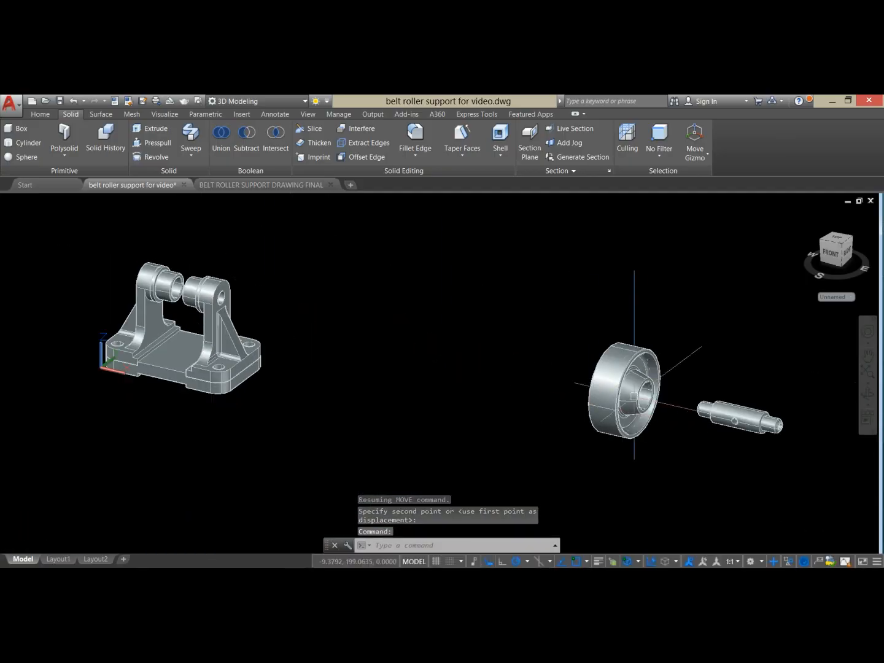
{"action": "scroll", "coordinate": [634, 397], "scroll_direction": "up", "scroll_amount": 5}
{"action": "middle_click_drag", "start_coordinate": [518, 396], "coordinate": [555, 408], "text": "shift"}
{"action": "left_click", "coordinate": [596, 381]}
{"action": "right_click", "coordinate": [456, 303]}
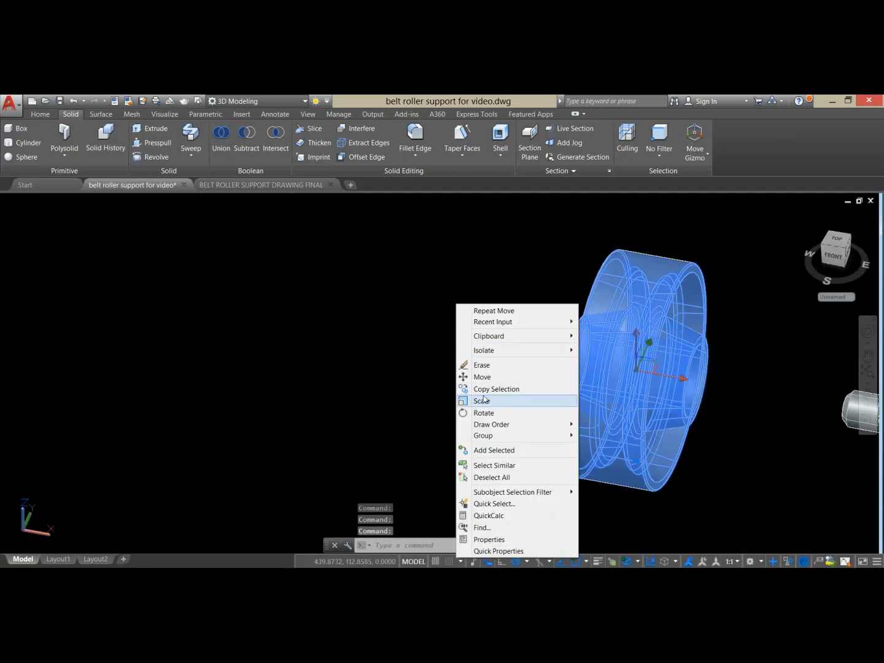
{"action": "left_click", "coordinate": [482, 376]}
{"action": "middle_click_drag", "start_coordinate": [499, 373], "coordinate": [523, 375], "text": "shift"}
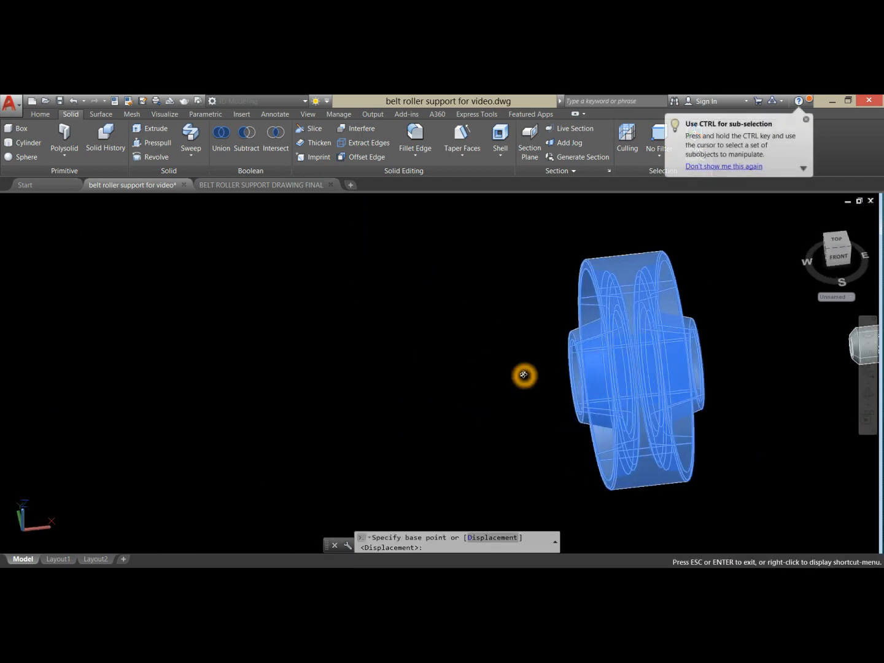
{"action": "scroll", "coordinate": [571, 335], "scroll_direction": "up", "scroll_amount": 5}
{"action": "right_click", "coordinate": [526, 303], "text": "shift"}
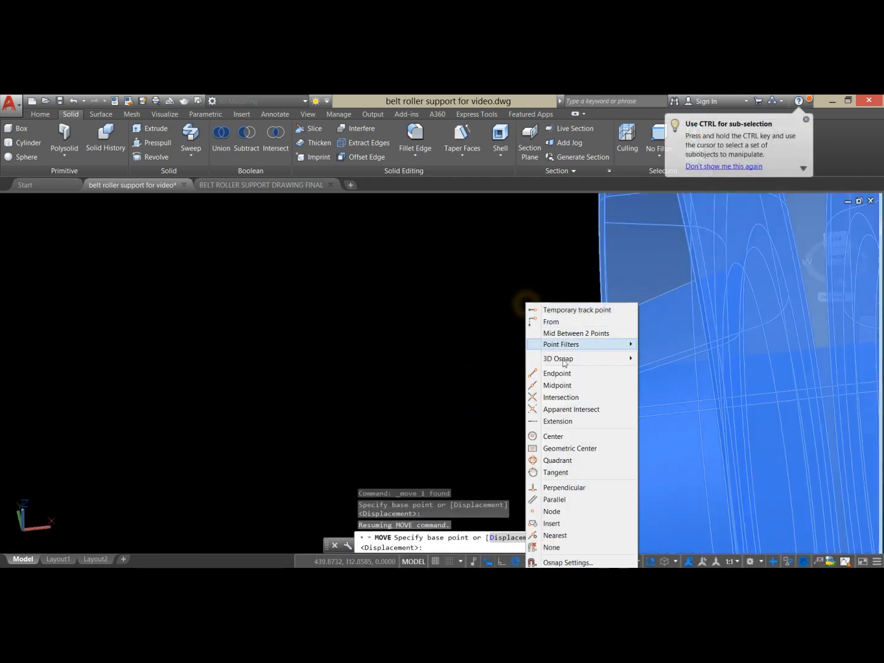
{"action": "left_click", "coordinate": [557, 460]}
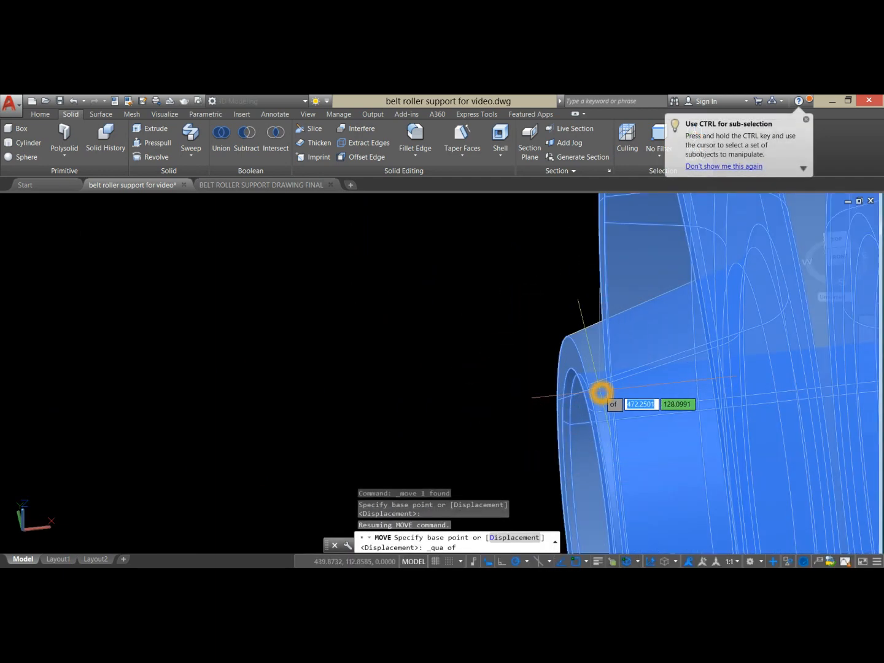
{"action": "left_click", "coordinate": [589, 393]}
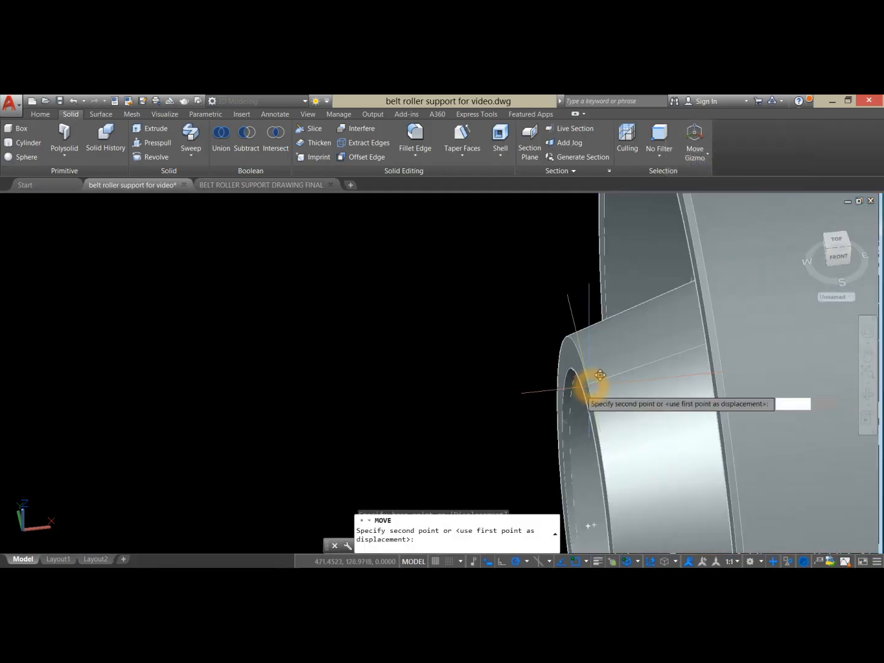
Step: Place the roller's hub at the top quadrant of the left bushing flange's inner edge
{"action": "scroll", "coordinate": [589, 394], "scroll_direction": "down", "scroll_amount": 5}
{"action": "scroll", "coordinate": [471, 408], "scroll_direction": "down", "scroll_amount": 4}
{"action": "middle_click_drag", "start_coordinate": [297, 412], "coordinate": [659, 289]}
{"action": "scroll", "coordinate": [659, 290], "scroll_direction": "down", "scroll_amount": 2}
{"action": "middle_click_drag", "start_coordinate": [724, 292], "coordinate": [641, 322], "text": "shift"}
{"action": "scroll", "coordinate": [593, 250], "scroll_direction": "up", "scroll_amount": 2}
{"action": "middle_click_drag", "start_coordinate": [594, 251], "coordinate": [512, 384]}
{"action": "scroll", "coordinate": [523, 368], "scroll_direction": "up", "scroll_amount": 6}
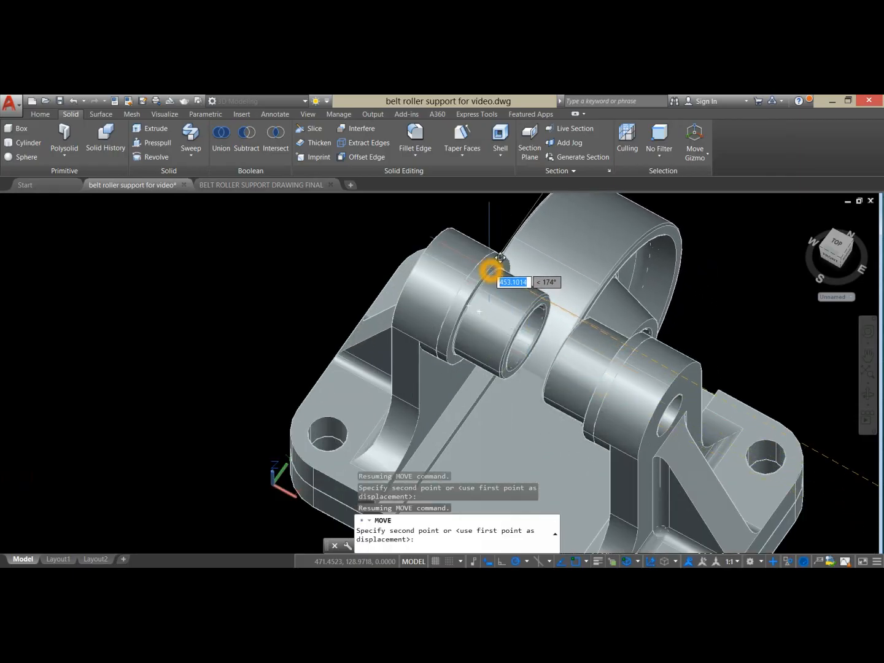
{"action": "scroll", "coordinate": [493, 269], "scroll_direction": "up", "scroll_amount": 3}
{"action": "right_click", "coordinate": [493, 272], "text": "shift"}
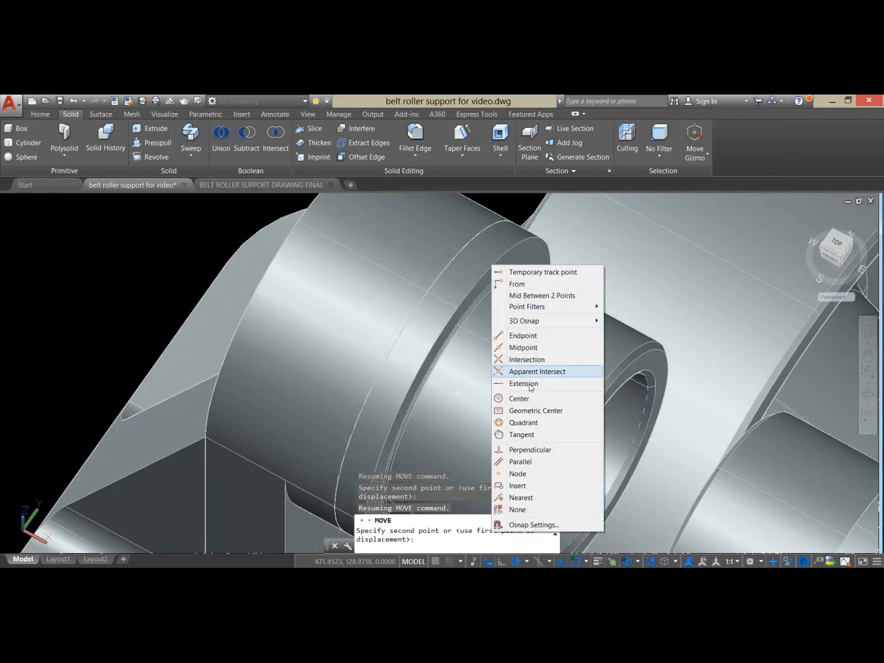
{"action": "left_click", "coordinate": [534, 424]}
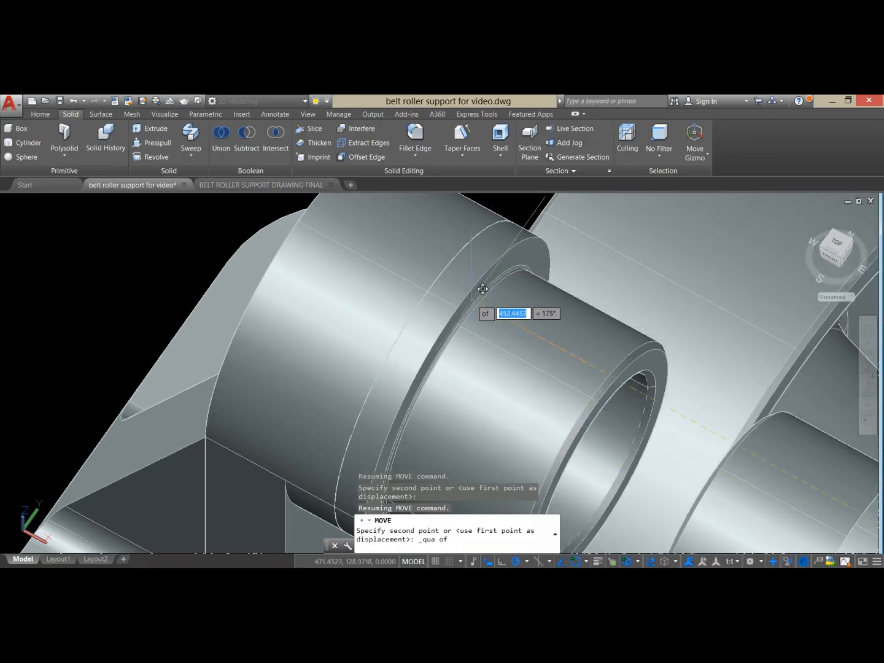
{"action": "scroll", "coordinate": [469, 287], "scroll_direction": "up", "scroll_amount": 3}
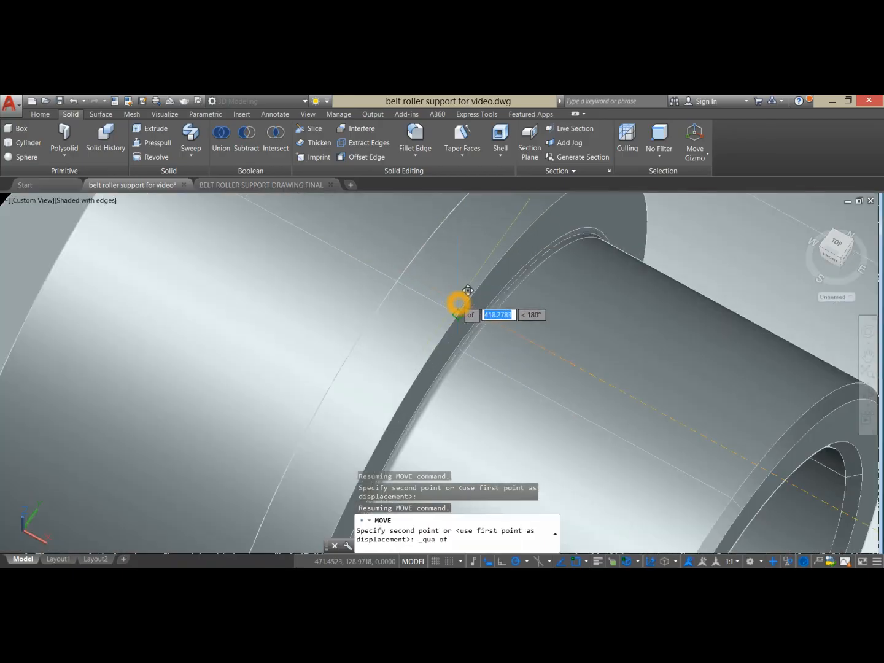
{"action": "left_click", "coordinate": [461, 300]}
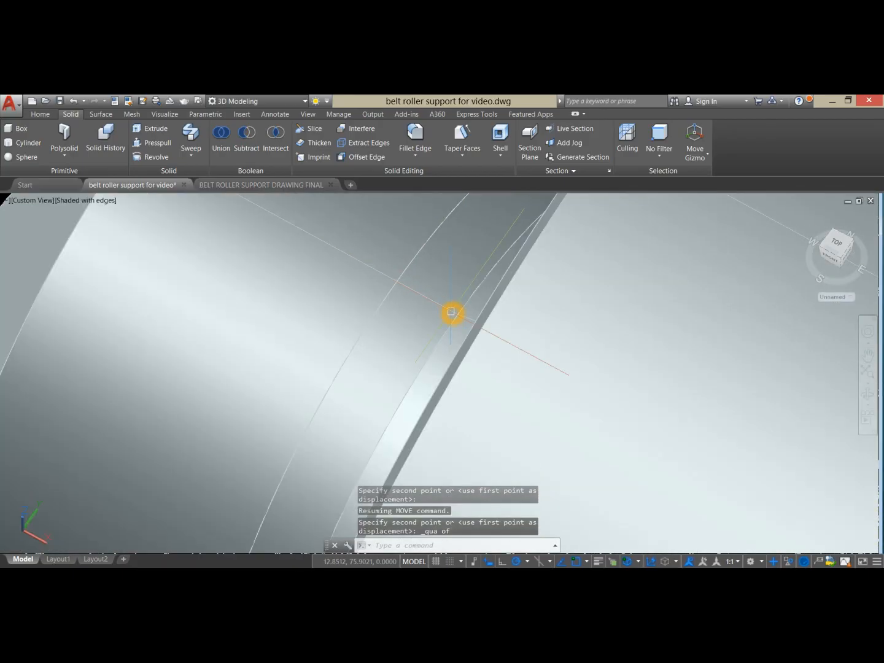
Step: Start moving the shaft, with the midpoint between the centres of its two end faces as the base point
{"action": "scroll", "coordinate": [451, 312], "scroll_direction": "down", "scroll_amount": 6}
{"action": "middle_click_drag", "start_coordinate": [489, 343], "coordinate": [290, 347], "text": "shift"}
{"action": "scroll", "coordinate": [574, 315], "scroll_direction": "down", "scroll_amount": 2}
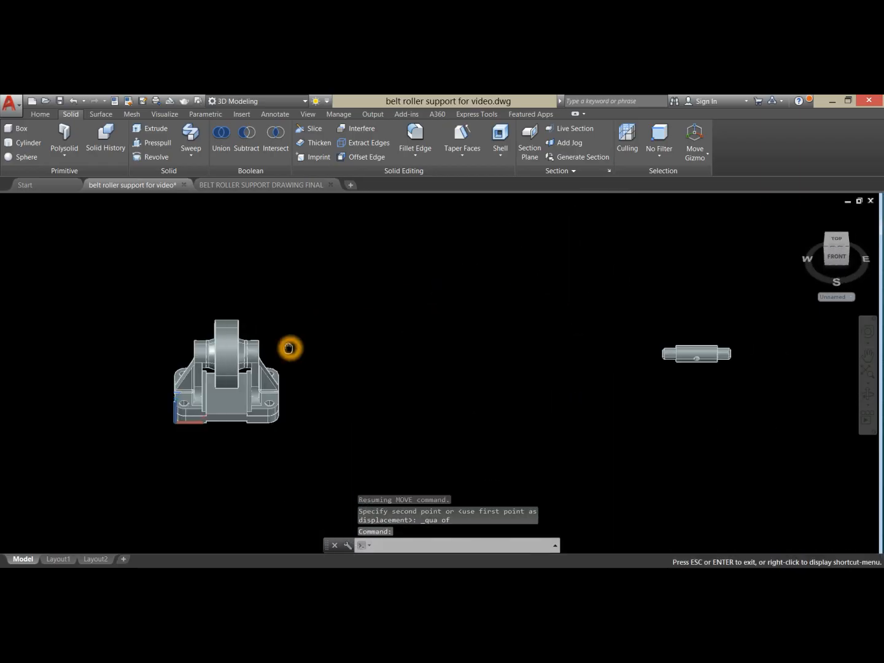
{"action": "scroll", "coordinate": [290, 348], "scroll_direction": "down", "scroll_amount": 2}
{"action": "scroll", "coordinate": [607, 352], "scroll_direction": "up", "scroll_amount": 6}
{"action": "left_click", "coordinate": [374, 356]}
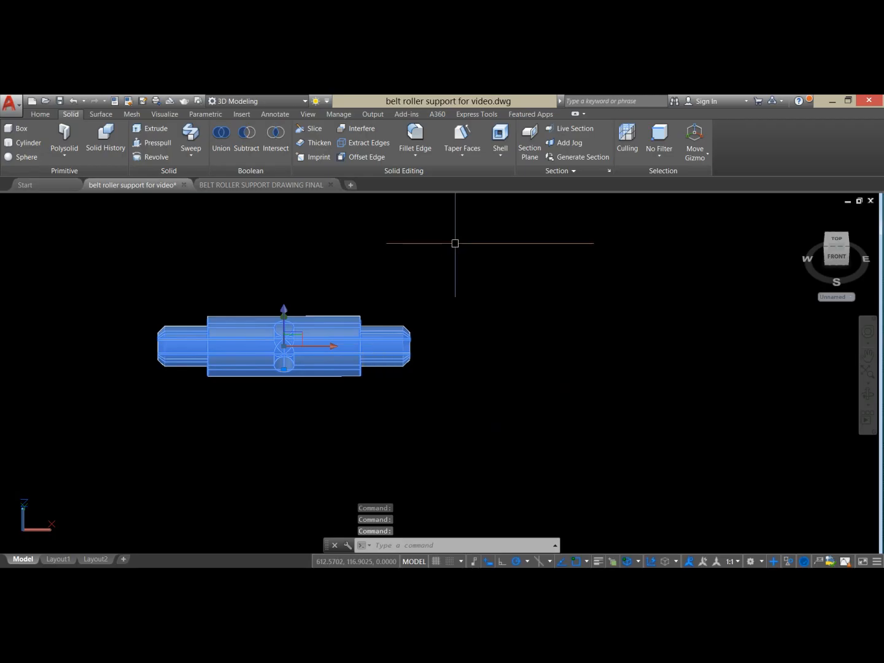
{"action": "right_click", "coordinate": [457, 240]}
{"action": "left_click", "coordinate": [483, 317]}
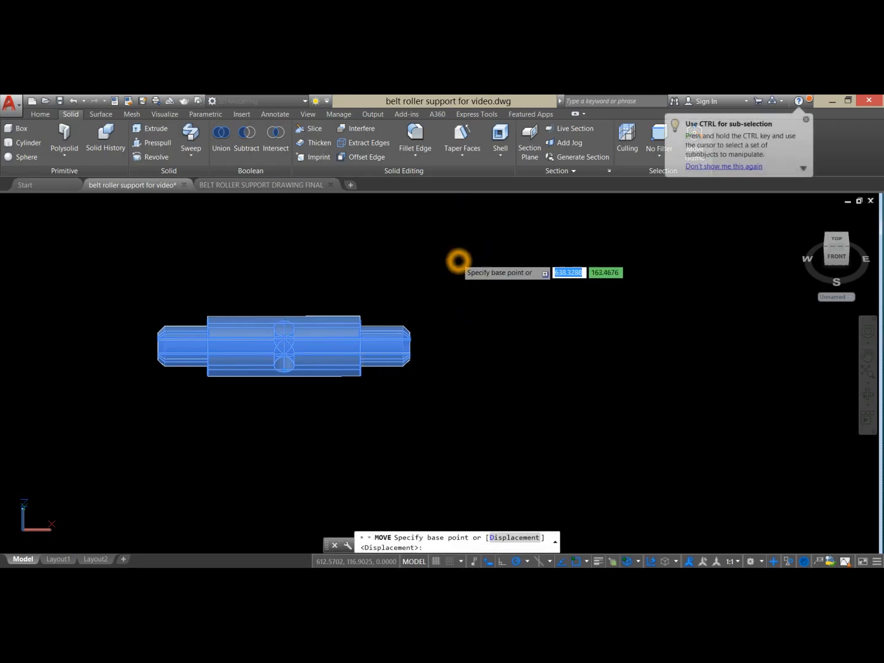
{"action": "right_click", "coordinate": [458, 260], "text": "shift"}
{"action": "left_click", "coordinate": [479, 290]}
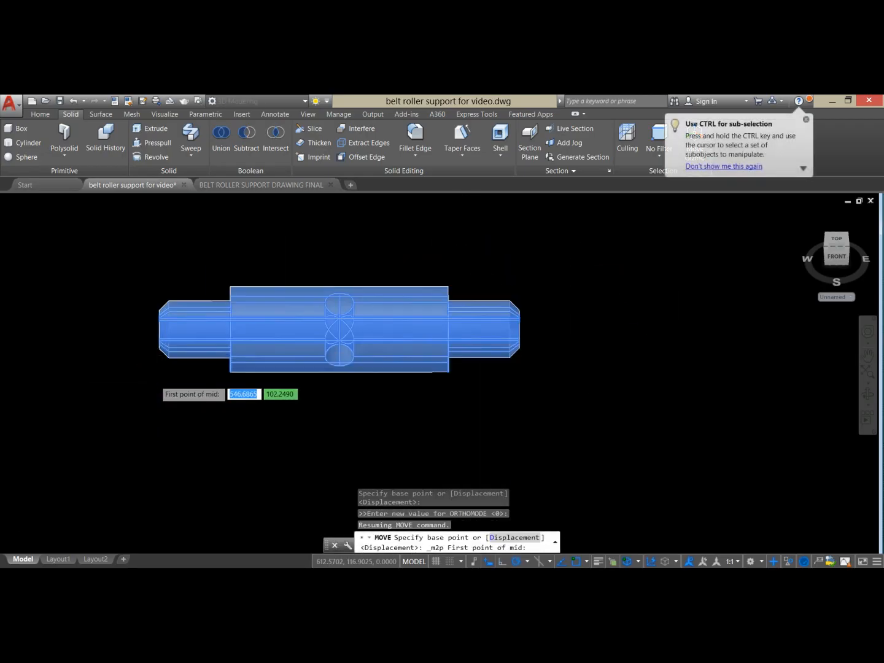
{"action": "scroll", "coordinate": [155, 381], "scroll_direction": "up", "scroll_amount": 6}
{"action": "middle_click_drag", "start_coordinate": [148, 299], "coordinate": [172, 292], "text": "shift"}
{"action": "left_click", "coordinate": [140, 255]}
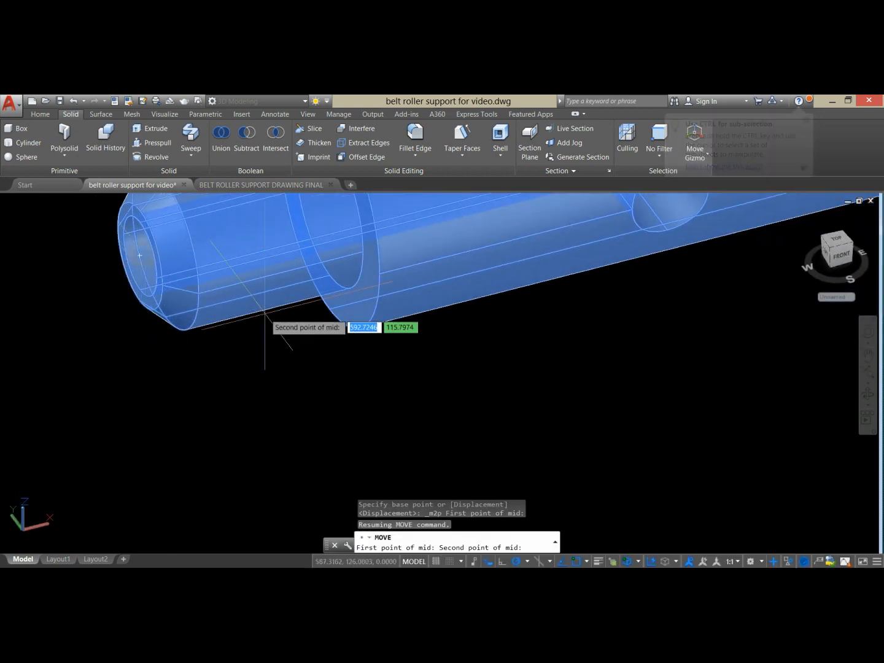
{"action": "scroll", "coordinate": [276, 306], "scroll_direction": "down", "scroll_amount": 5}
{"action": "middle_click_drag", "start_coordinate": [401, 289], "coordinate": [399, 284], "text": "shift"}
{"action": "scroll", "coordinate": [399, 284], "scroll_direction": "up", "scroll_amount": 7}
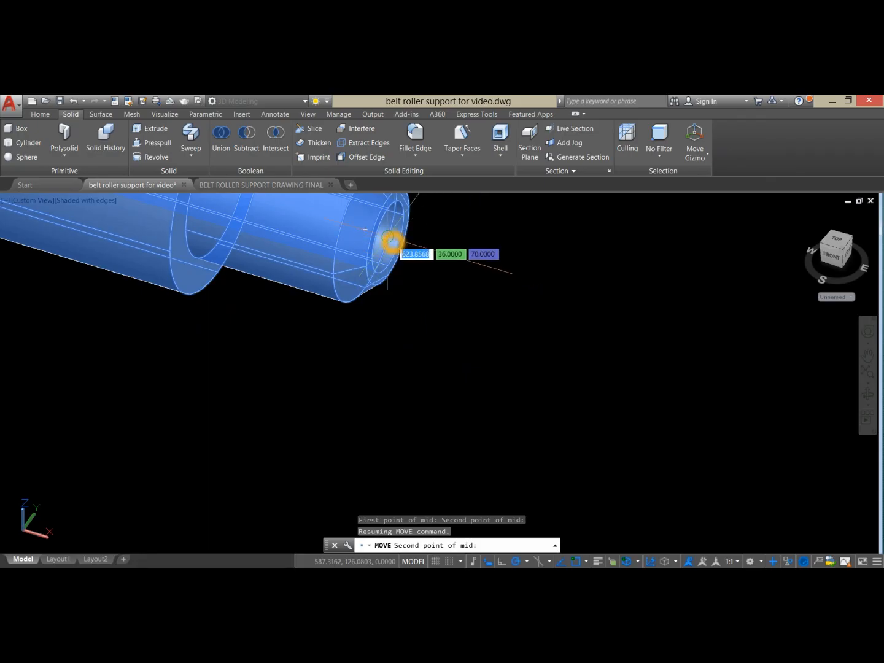
{"action": "left_click", "coordinate": [390, 242]}
Step: Place the shaft at the midpoint between the hole centres on the outer faces of the left and right bracket bosses
{"action": "scroll", "coordinate": [447, 264], "scroll_direction": "down", "scroll_amount": 6}
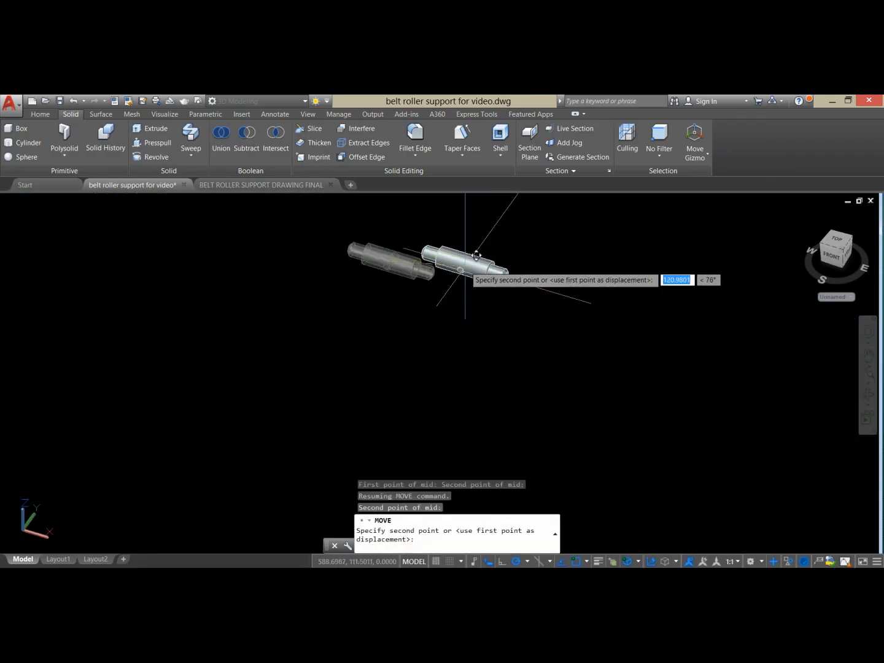
{"action": "scroll", "coordinate": [356, 290], "scroll_direction": "down", "scroll_amount": 5}
{"action": "middle_click_drag", "start_coordinate": [356, 291], "coordinate": [603, 319]}
{"action": "scroll", "coordinate": [429, 282], "scroll_direction": "up", "scroll_amount": 5}
{"action": "middle_click_drag", "start_coordinate": [428, 271], "coordinate": [532, 366]}
{"action": "right_click", "coordinate": [538, 235], "text": "shift"}
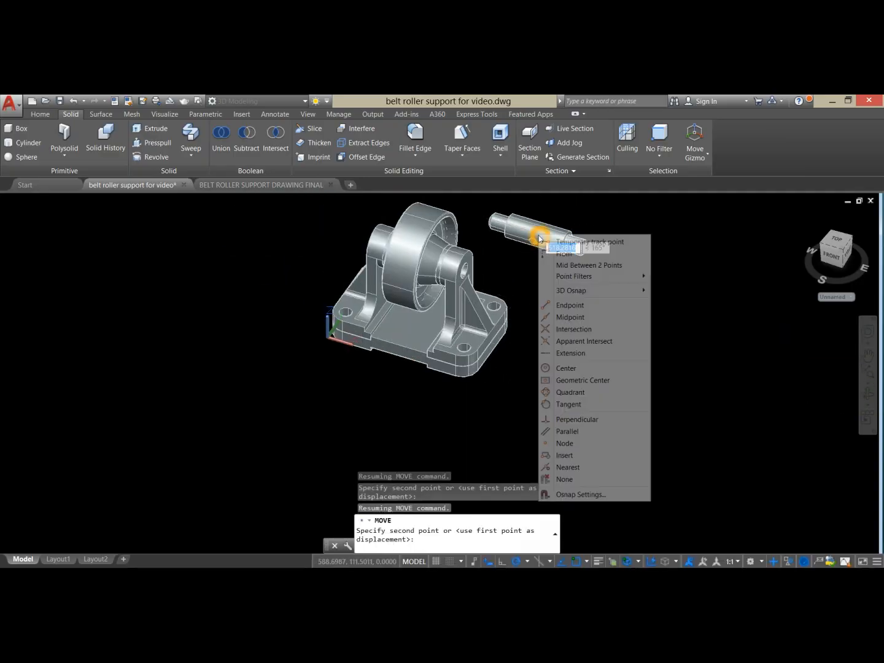
{"action": "left_click", "coordinate": [567, 266]}
{"action": "scroll", "coordinate": [518, 251], "scroll_direction": "up", "scroll_amount": 6}
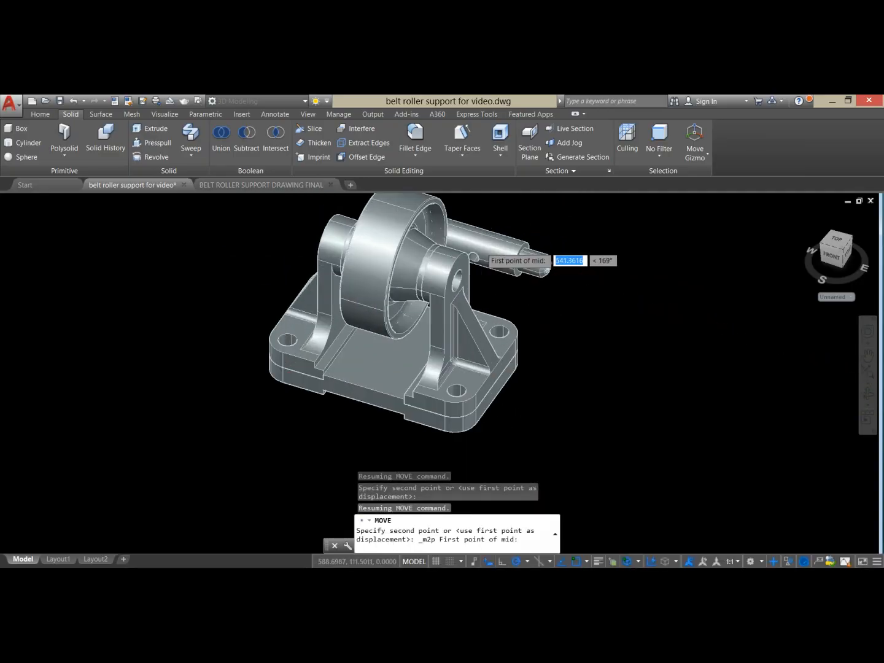
{"action": "middle_click_drag", "start_coordinate": [292, 236], "coordinate": [589, 326]}
{"action": "middle_click_drag", "start_coordinate": [516, 332], "coordinate": [605, 305], "text": "shift"}
{"action": "scroll", "coordinate": [450, 394], "scroll_direction": "down", "scroll_amount": 5}
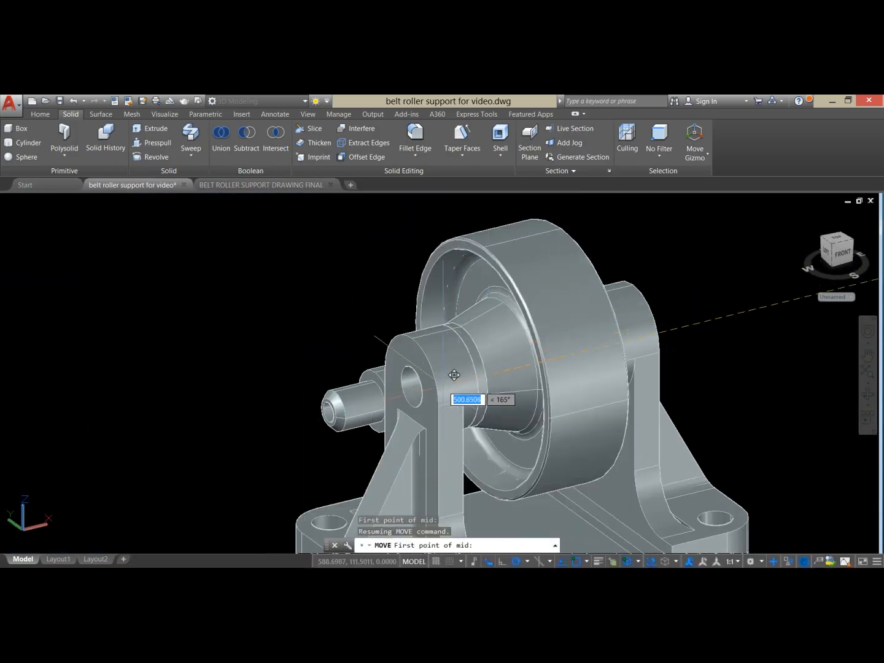
{"action": "left_click", "coordinate": [422, 375]}
{"action": "middle_click_drag", "start_coordinate": [709, 257], "coordinate": [666, 354], "text": "shift"}
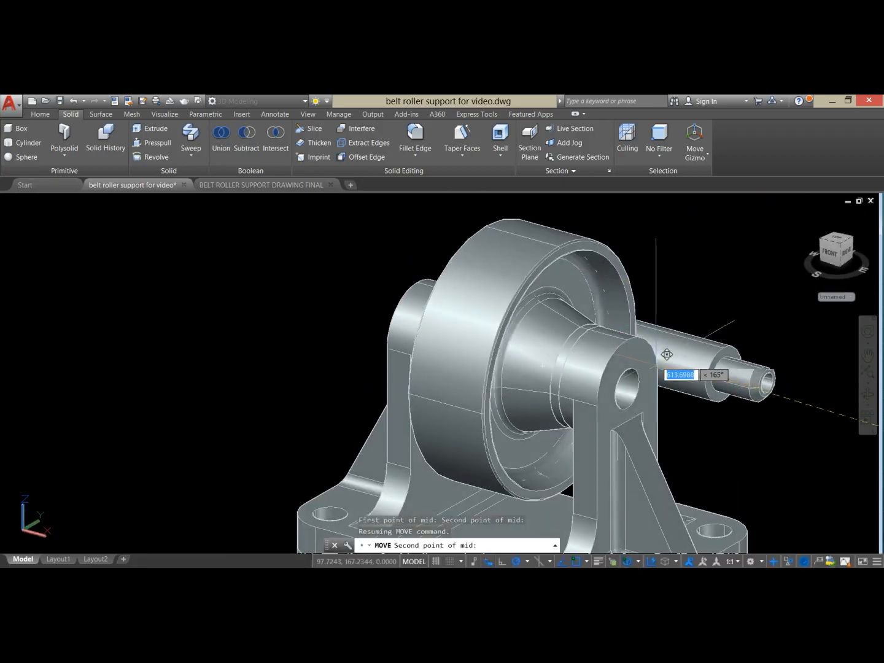
{"action": "scroll", "coordinate": [644, 391], "scroll_direction": "up", "scroll_amount": 5}
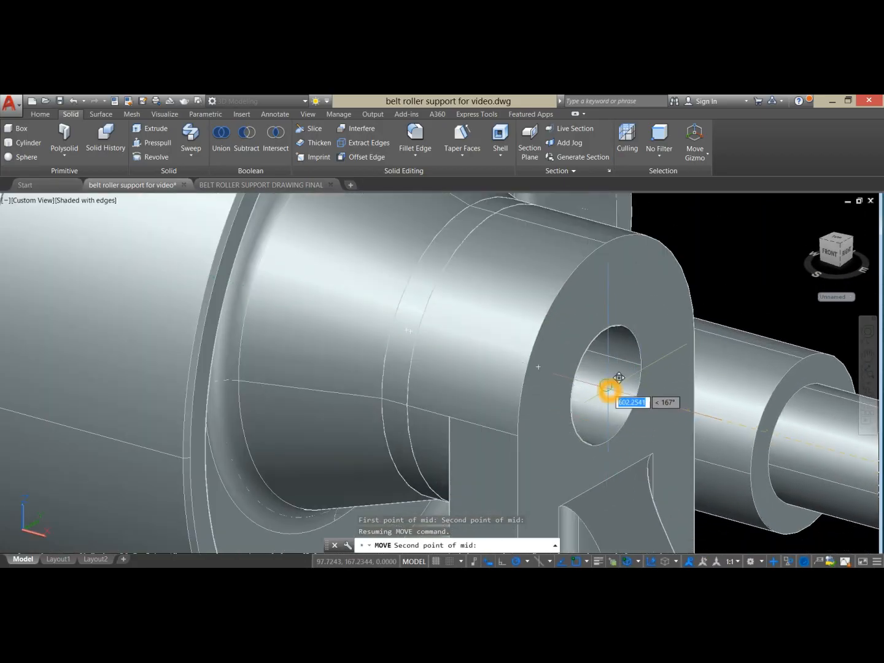
{"action": "scroll", "coordinate": [616, 373], "scroll_direction": "down", "scroll_amount": 8}
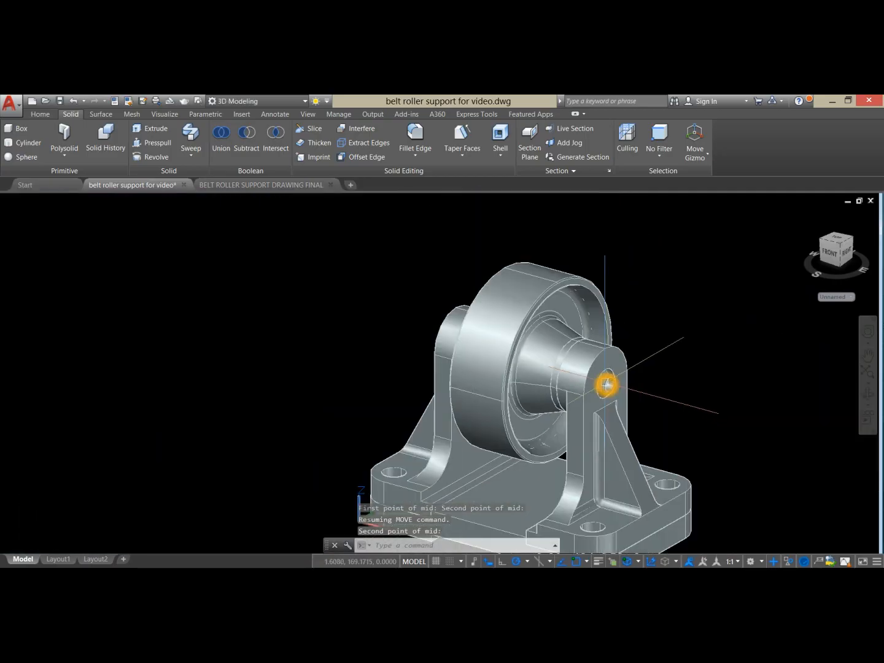
Step: Check the whole assembly for interference, selecting all parts for both the first and the second set
{"action": "middle_click_drag", "start_coordinate": [616, 373], "coordinate": [438, 353], "text": "shift"}
{"action": "scroll", "coordinate": [615, 381], "scroll_direction": "down", "scroll_amount": 3}
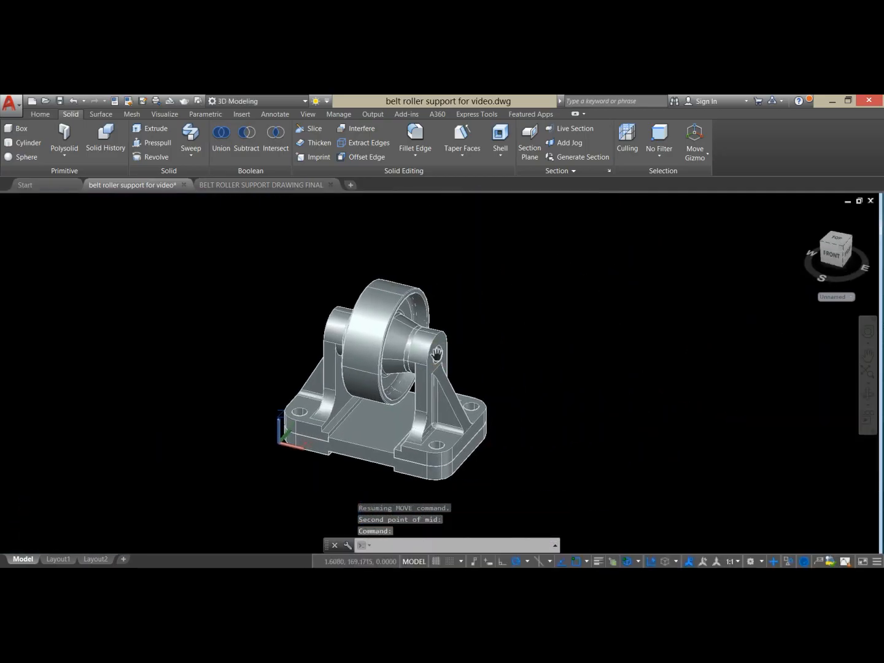
{"action": "scroll", "coordinate": [438, 354], "scroll_direction": "down", "scroll_amount": 4}
{"action": "scroll", "coordinate": [463, 252], "scroll_direction": "up", "scroll_amount": 3}
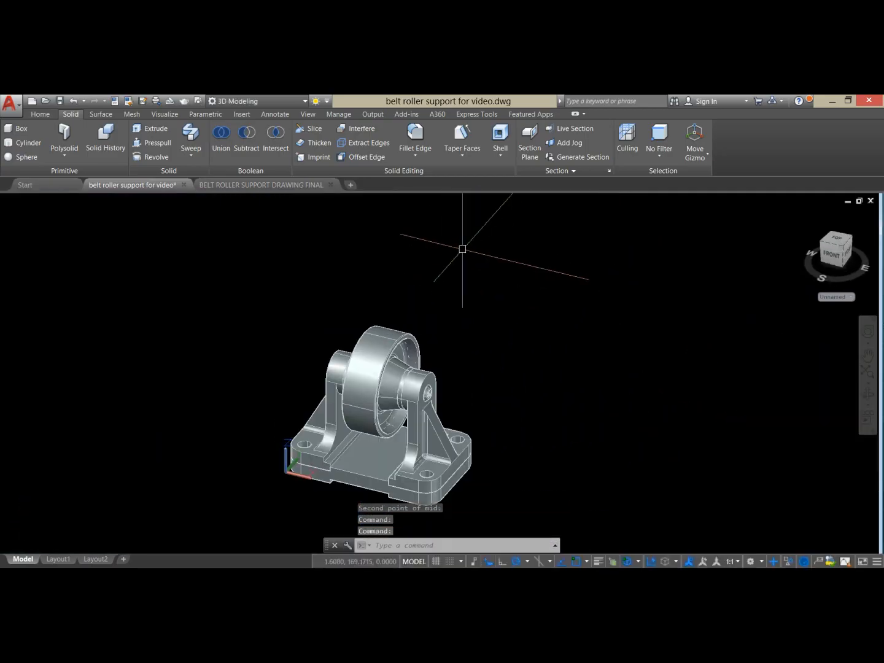
{"action": "left_click", "coordinate": [362, 130]}
{"action": "middle_click_drag", "start_coordinate": [398, 312], "coordinate": [388, 273]}
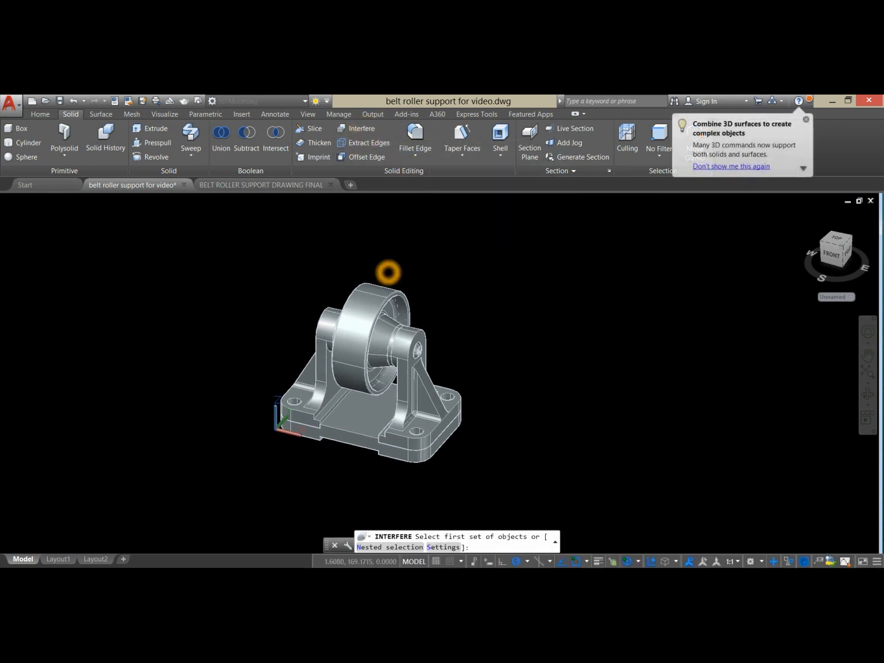
{"action": "left_click", "coordinate": [237, 270]}
{"action": "left_click", "coordinate": [512, 469]}
{"action": "right_click", "coordinate": [509, 279]}
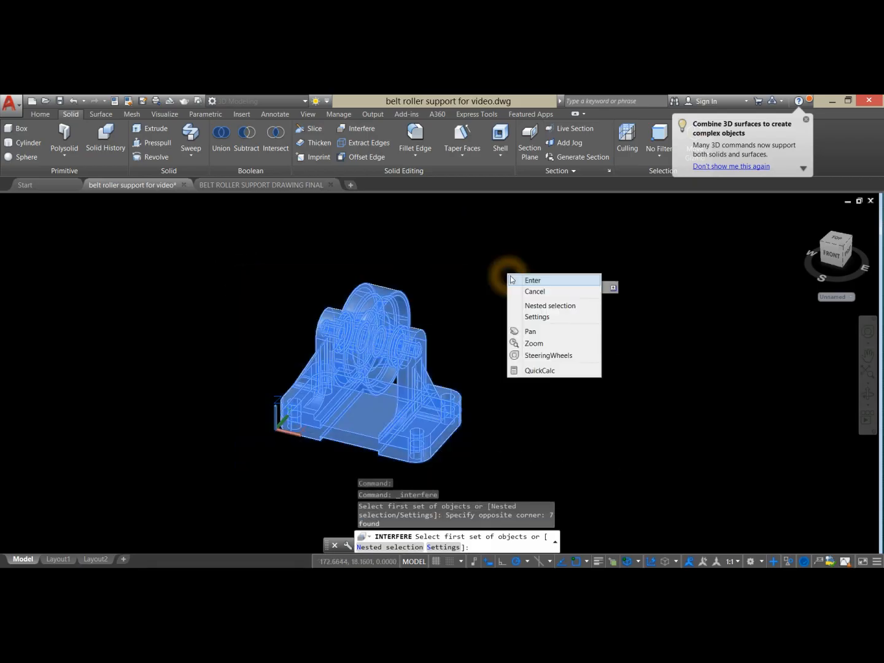
{"action": "left_click", "coordinate": [511, 280]}
{"action": "left_click", "coordinate": [251, 274]}
{"action": "left_click", "coordinate": [516, 467]}
{"action": "right_click", "coordinate": [496, 353]}
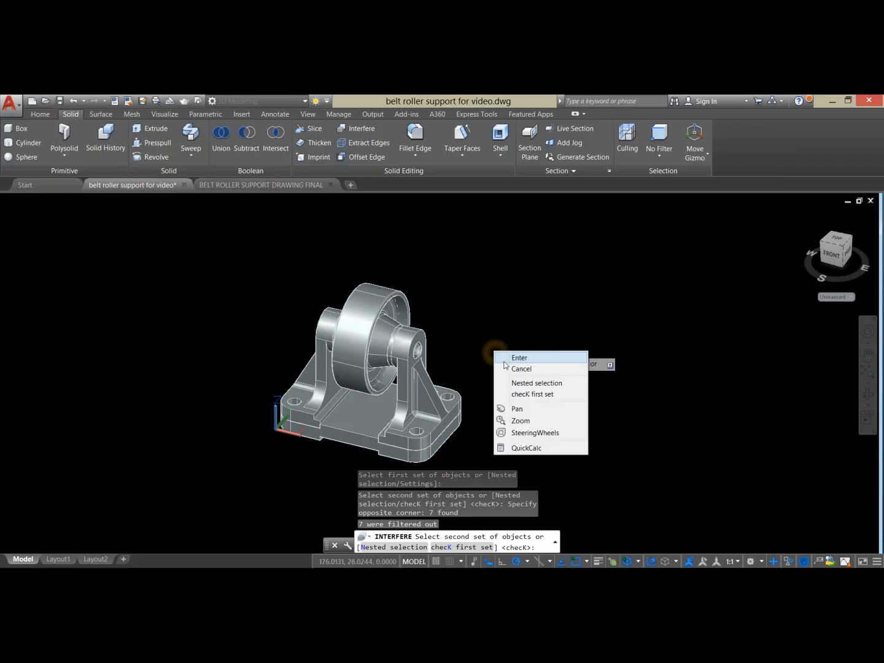
{"action": "left_click", "coordinate": [505, 360]}
Step: Move the right bracket about 4.7 units straight down along the Z axis into the base plate
{"action": "middle_click_drag", "start_coordinate": [498, 353], "coordinate": [420, 341]}
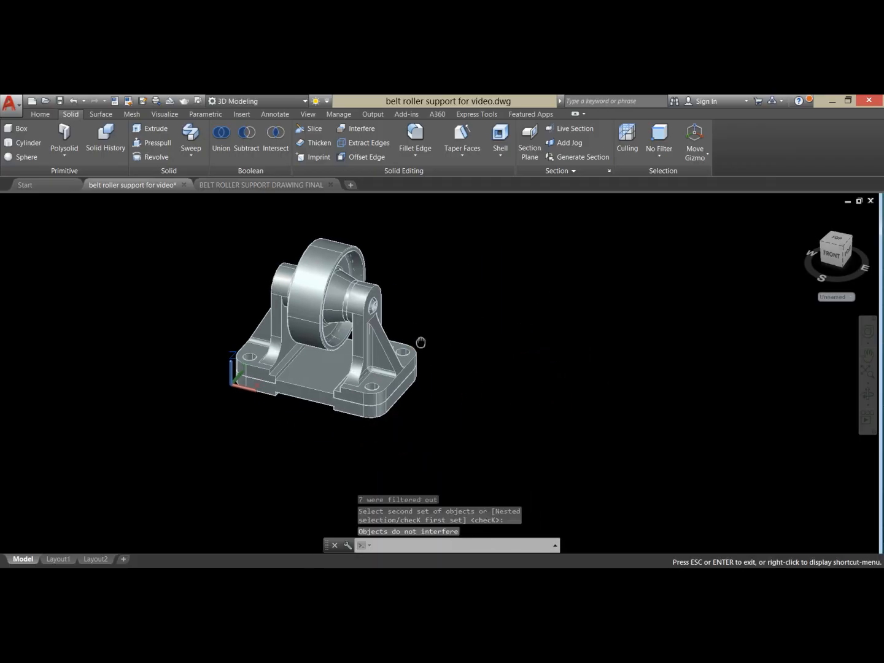
{"action": "scroll", "coordinate": [370, 411], "scroll_direction": "up", "scroll_amount": 4}
{"action": "left_click", "coordinate": [412, 361]}
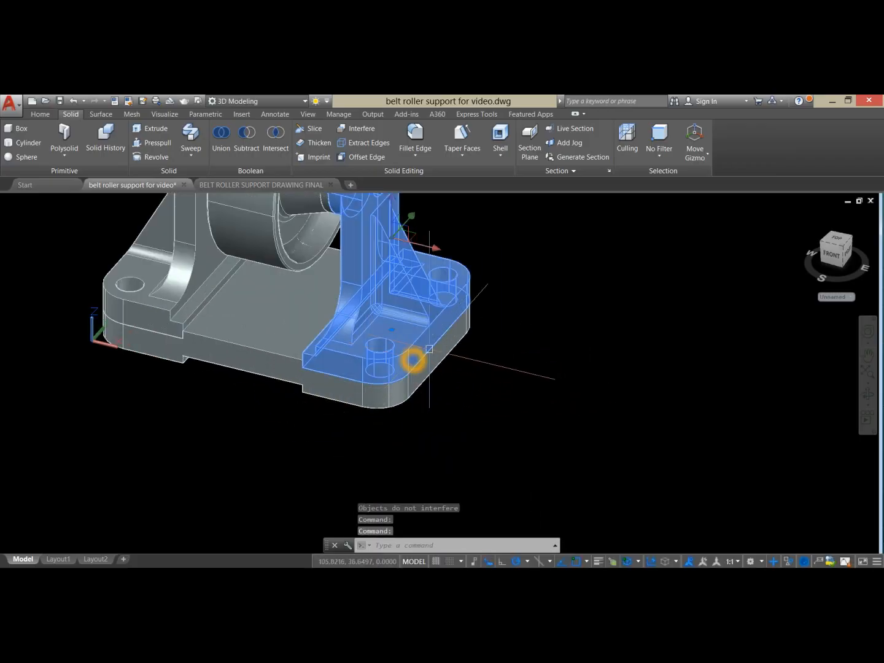
{"action": "right_click", "coordinate": [528, 251]}
{"action": "left_click", "coordinate": [554, 322]}
{"action": "left_click", "coordinate": [530, 304]}
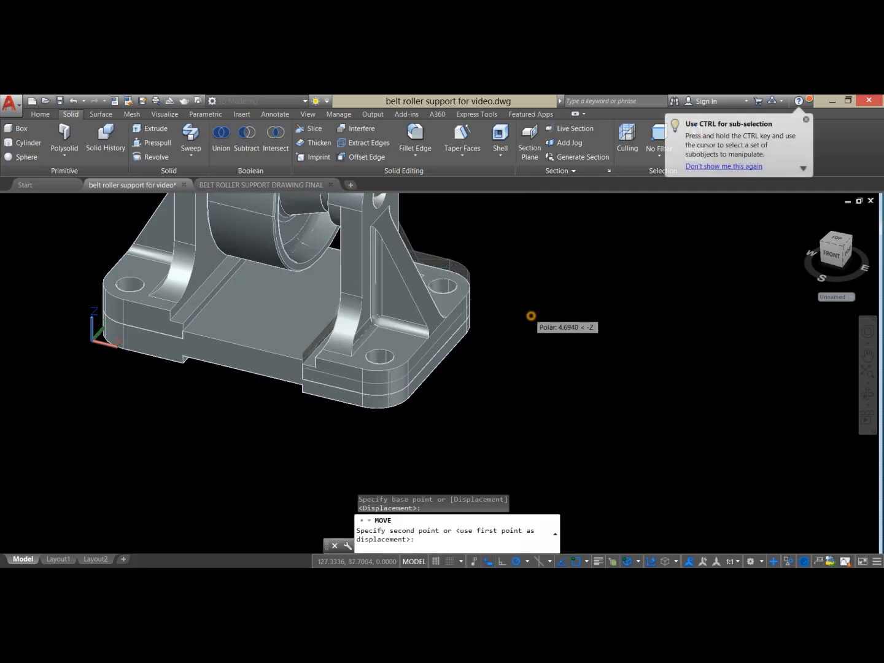
{"action": "left_click", "coordinate": [531, 316]}
Step: Repeat the interference check on all parts with the right bracket lowered, examine the highlighted overlaps and close the results
{"action": "middle_click_drag", "start_coordinate": [531, 340], "coordinate": [515, 380]}
{"action": "scroll", "coordinate": [589, 383], "scroll_direction": "down", "scroll_amount": 2}
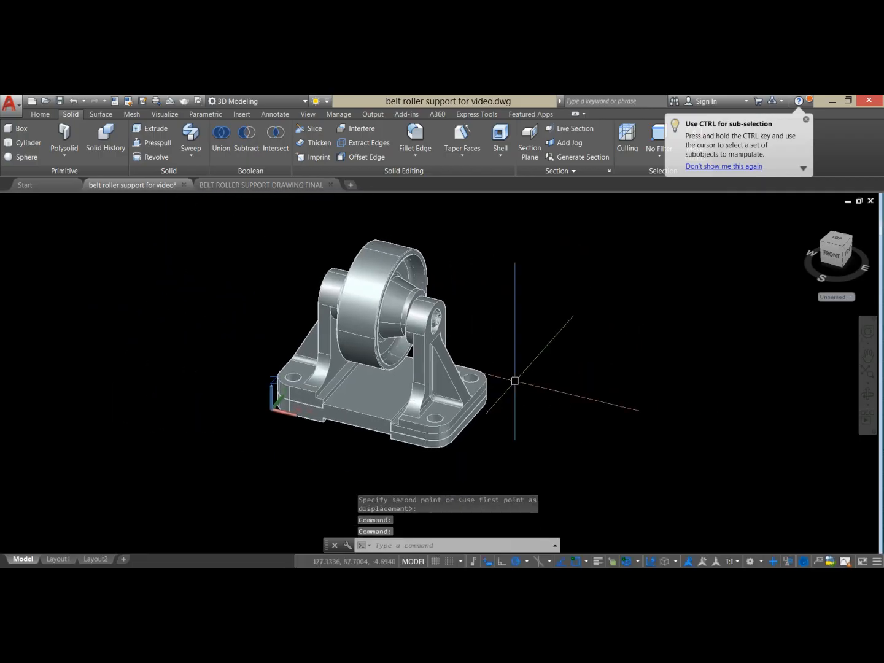
{"action": "left_click", "coordinate": [359, 129]}
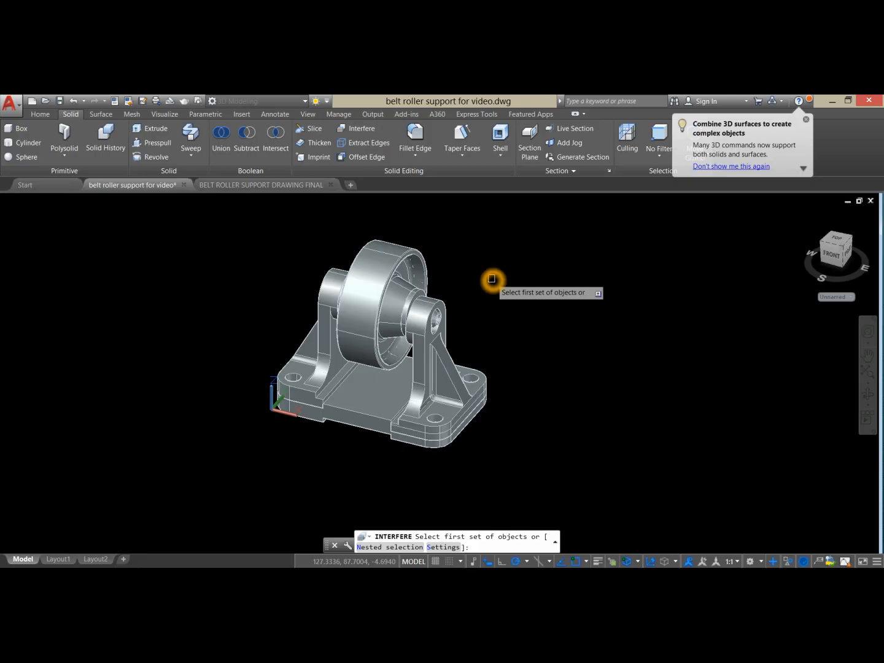
{"action": "left_click", "coordinate": [258, 231]}
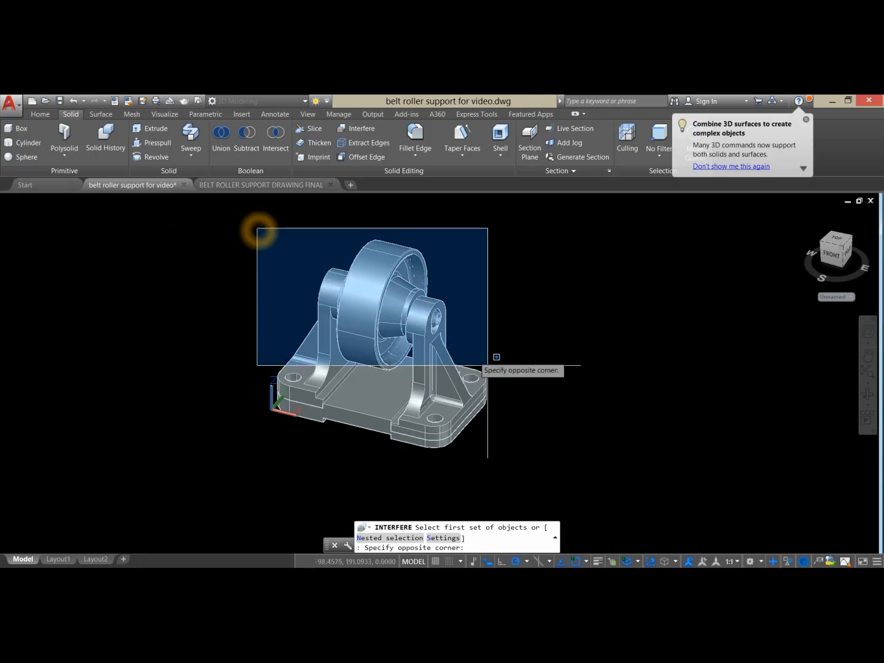
{"action": "left_click", "coordinate": [532, 477]}
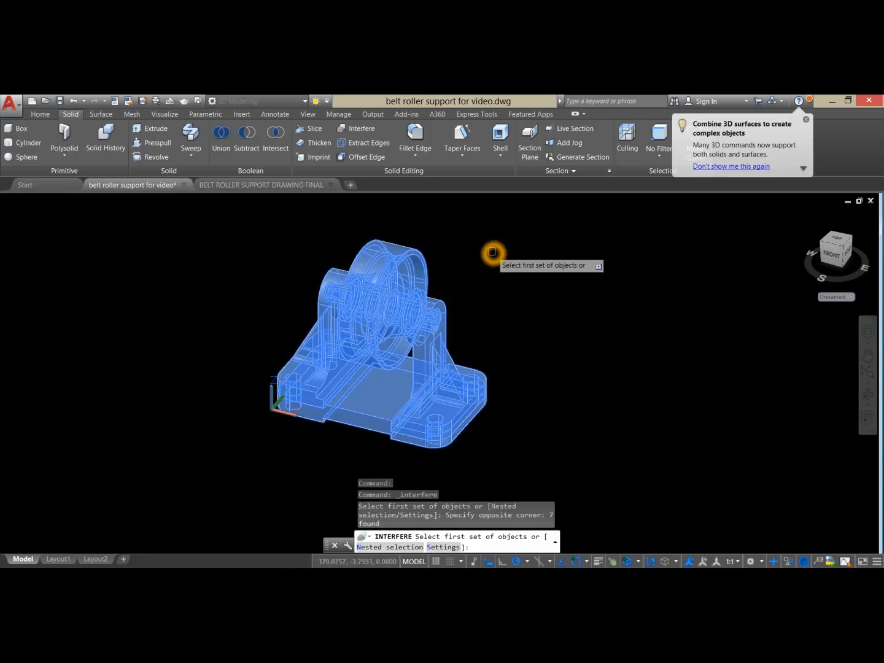
{"action": "right_click", "coordinate": [492, 251]}
{"action": "left_click", "coordinate": [516, 260]}
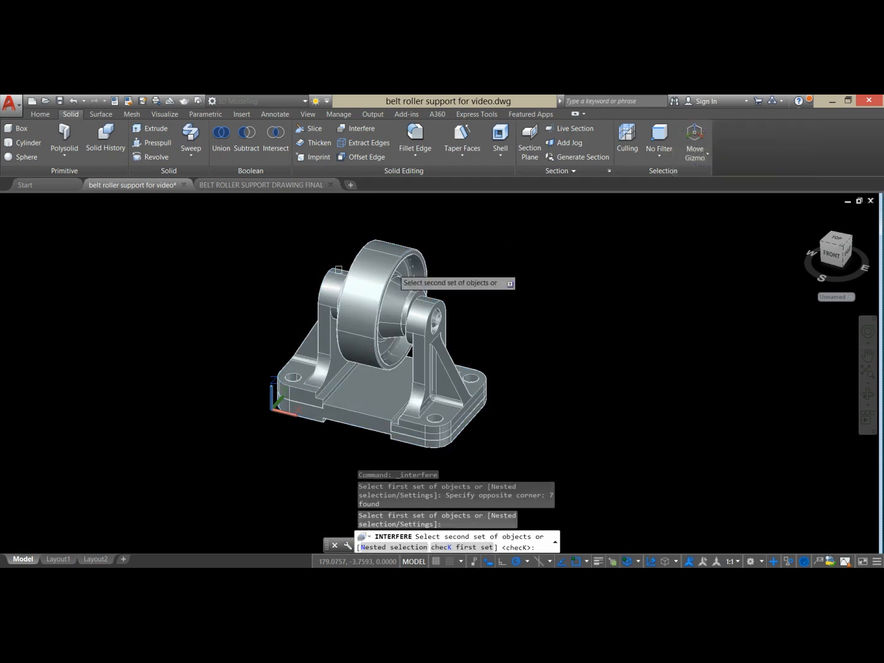
{"action": "left_click", "coordinate": [267, 232]}
{"action": "left_click", "coordinate": [559, 451]}
{"action": "right_click", "coordinate": [528, 302]}
{"action": "left_click", "coordinate": [550, 311]}
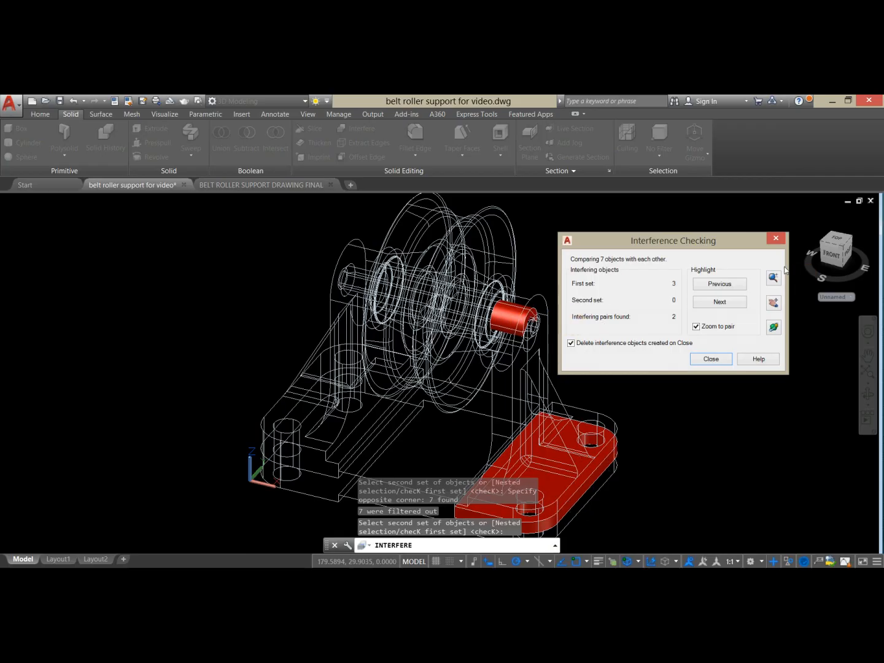
{"action": "left_click", "coordinate": [776, 238]}
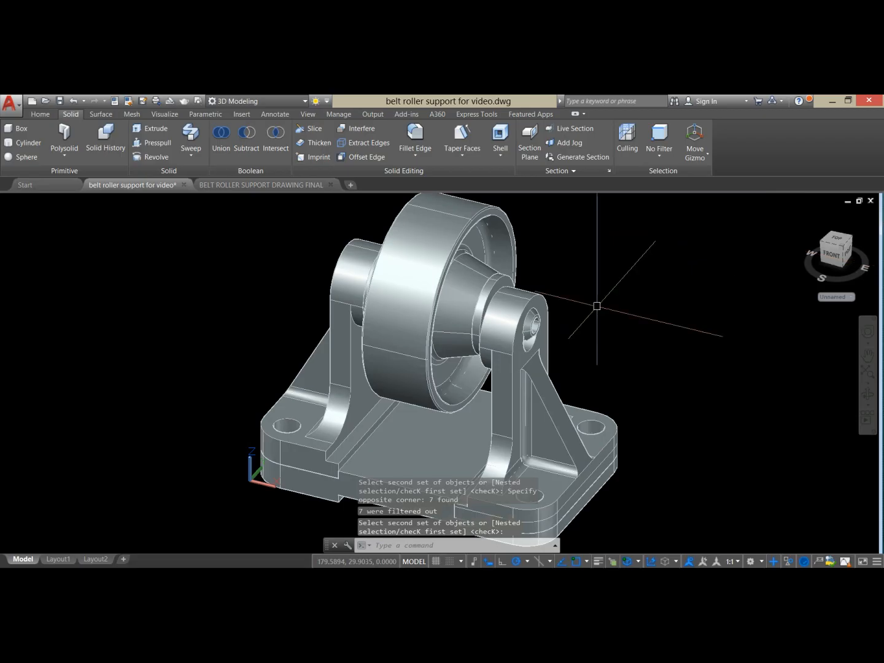
Step: Undo the last interference check and the downward move of the right bracket
{"action": "key", "text": "ctrl+z"}
{"action": "key", "text": "ctrl+z"}
{"action": "key", "text": "ctrl+z"}
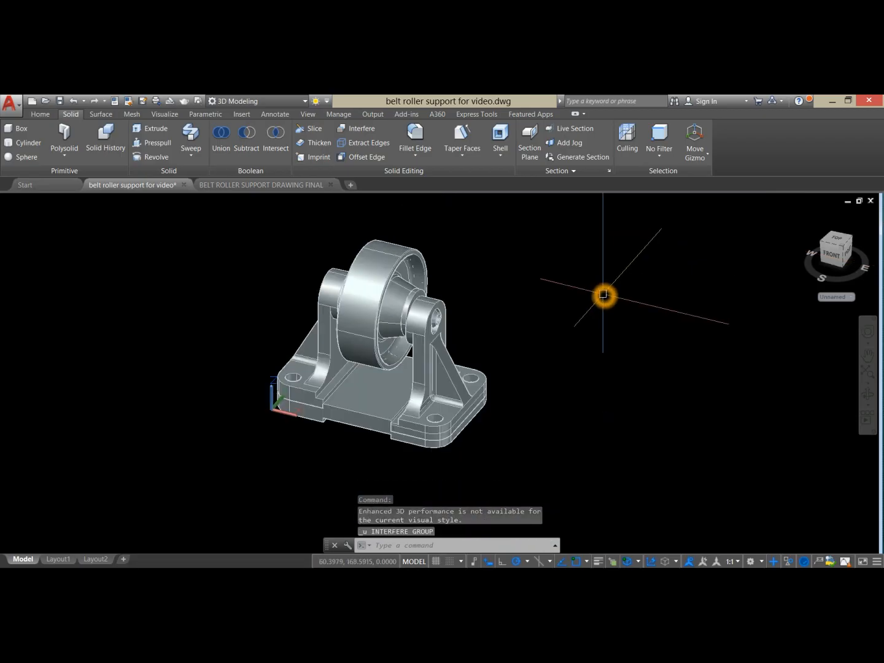
{"action": "key", "text": "ctrl+z"}
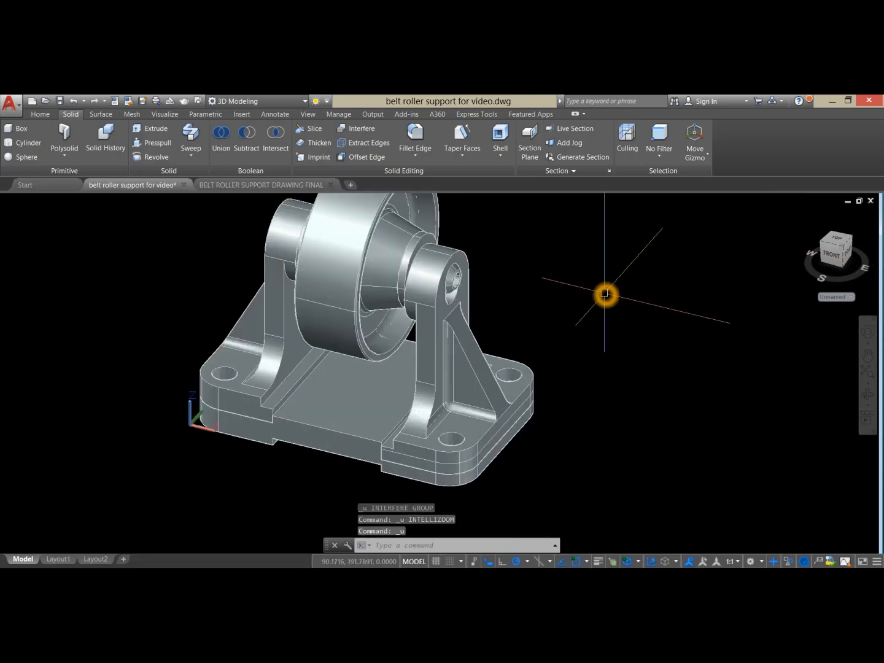
{"action": "key", "text": "ctrl+z"}
{"action": "key", "text": "ctrl+z"}
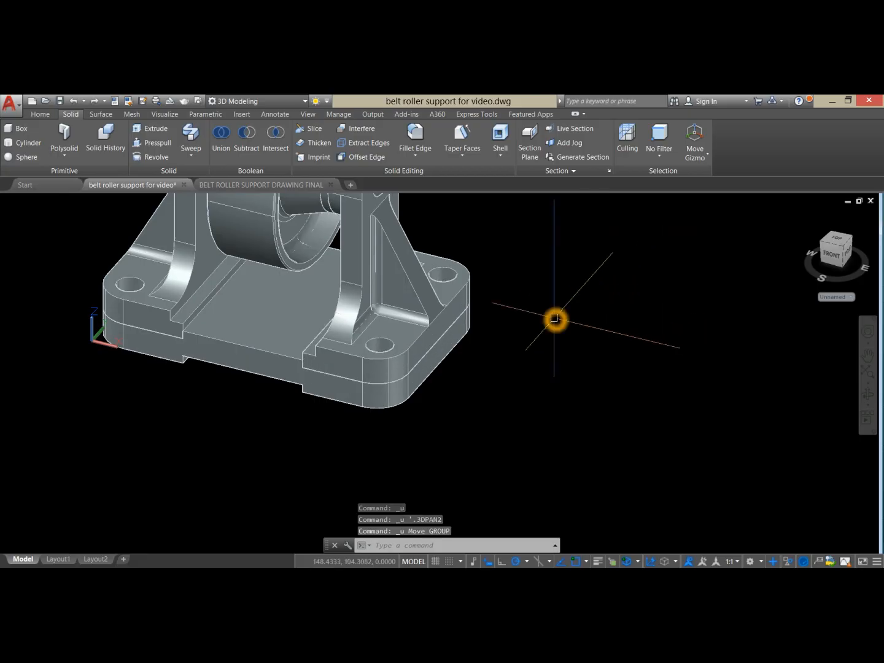
{"action": "scroll", "coordinate": [556, 319], "scroll_direction": "down", "scroll_amount": 2}
{"action": "middle_click_drag", "start_coordinate": [555, 320], "coordinate": [534, 460]}
{"action": "scroll", "coordinate": [542, 375], "scroll_direction": "down", "scroll_amount": 2}
{"action": "scroll", "coordinate": [518, 377], "scroll_direction": "up", "scroll_amount": 4}
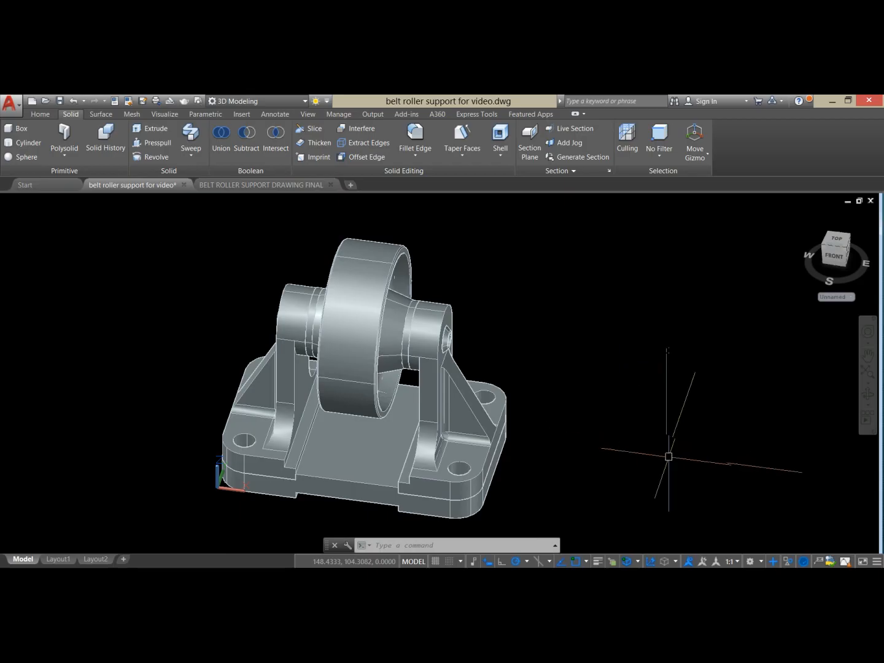
{"action": "right_click", "coordinate": [679, 580]}
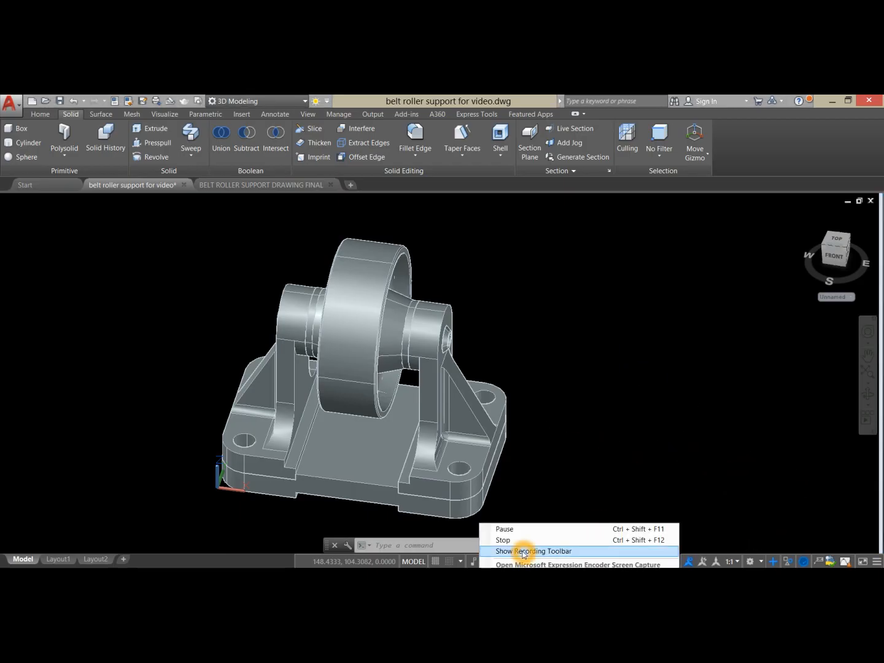